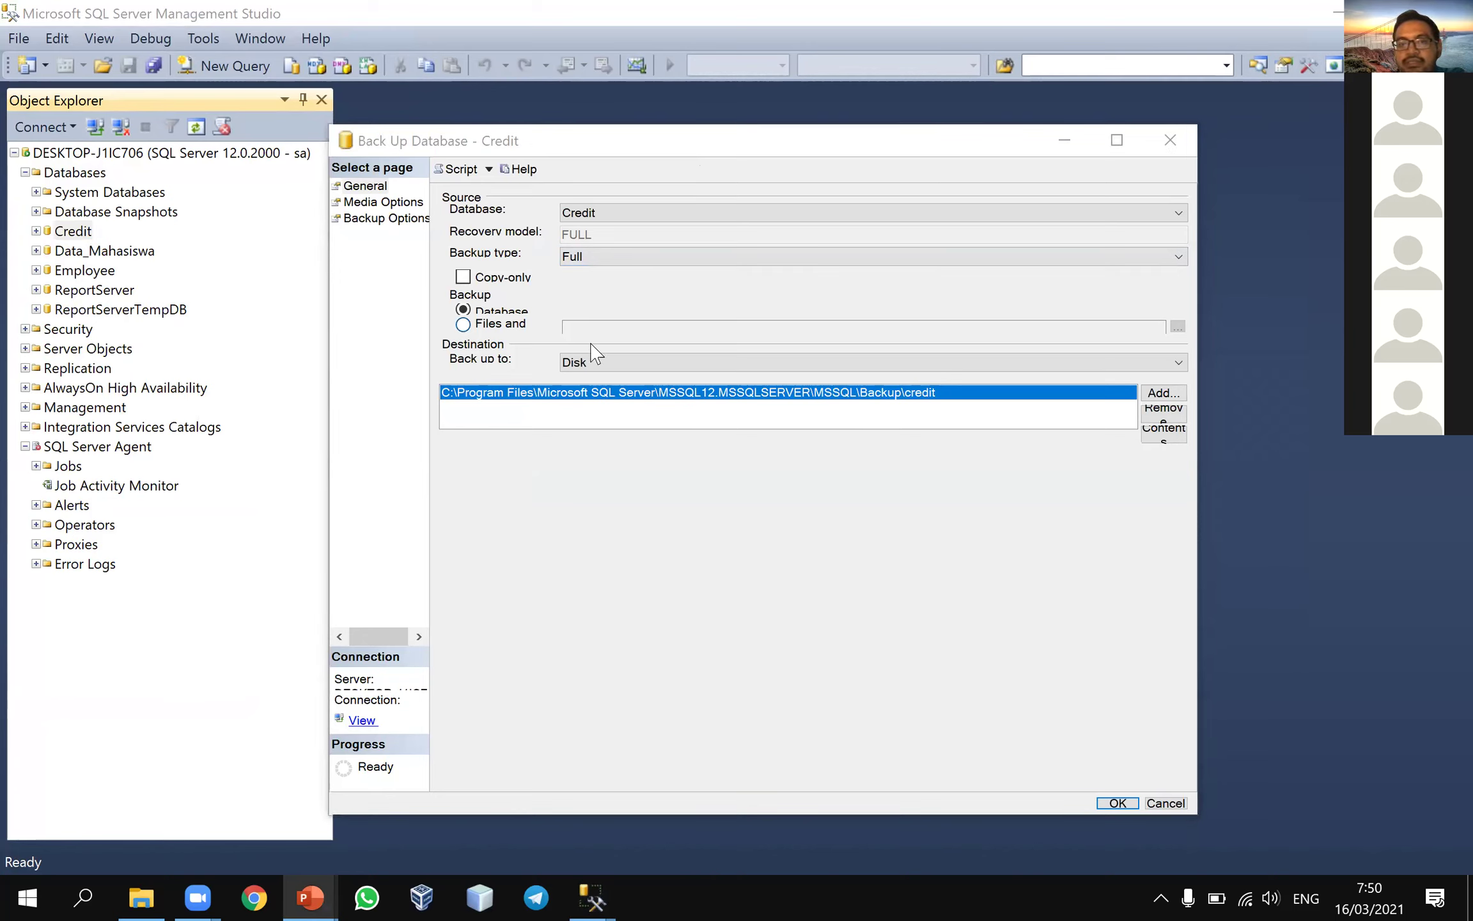
- Replace the existing disk destination of the Credit backup with the backup device bdCredit
{"action": "left_click", "coordinate": [740, 371]}
{"action": "left_click", "coordinate": [739, 373]}
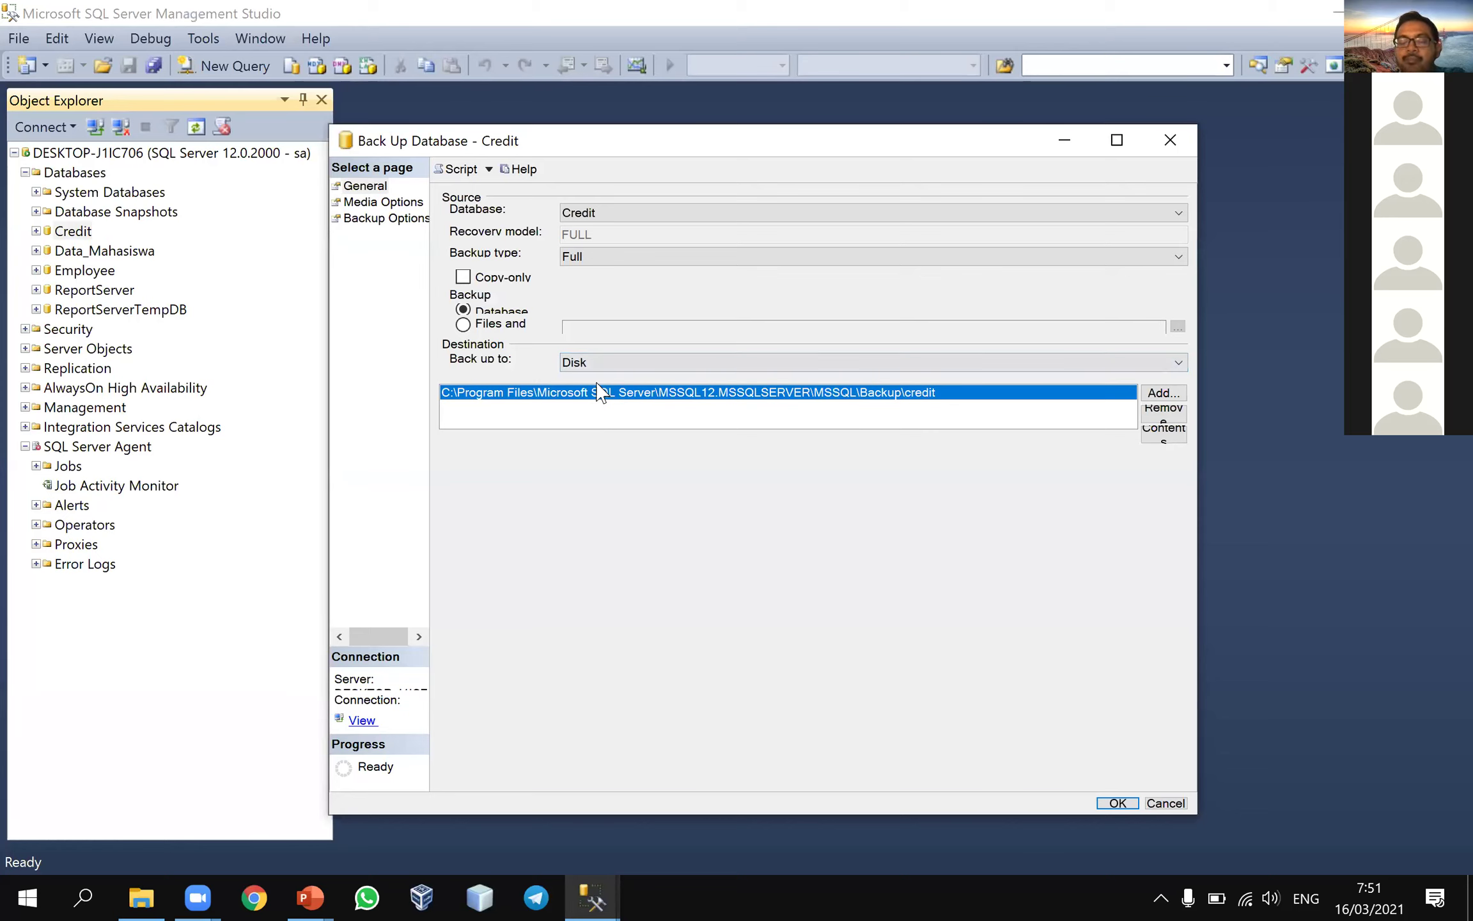
{"action": "left_click", "coordinate": [1172, 415]}
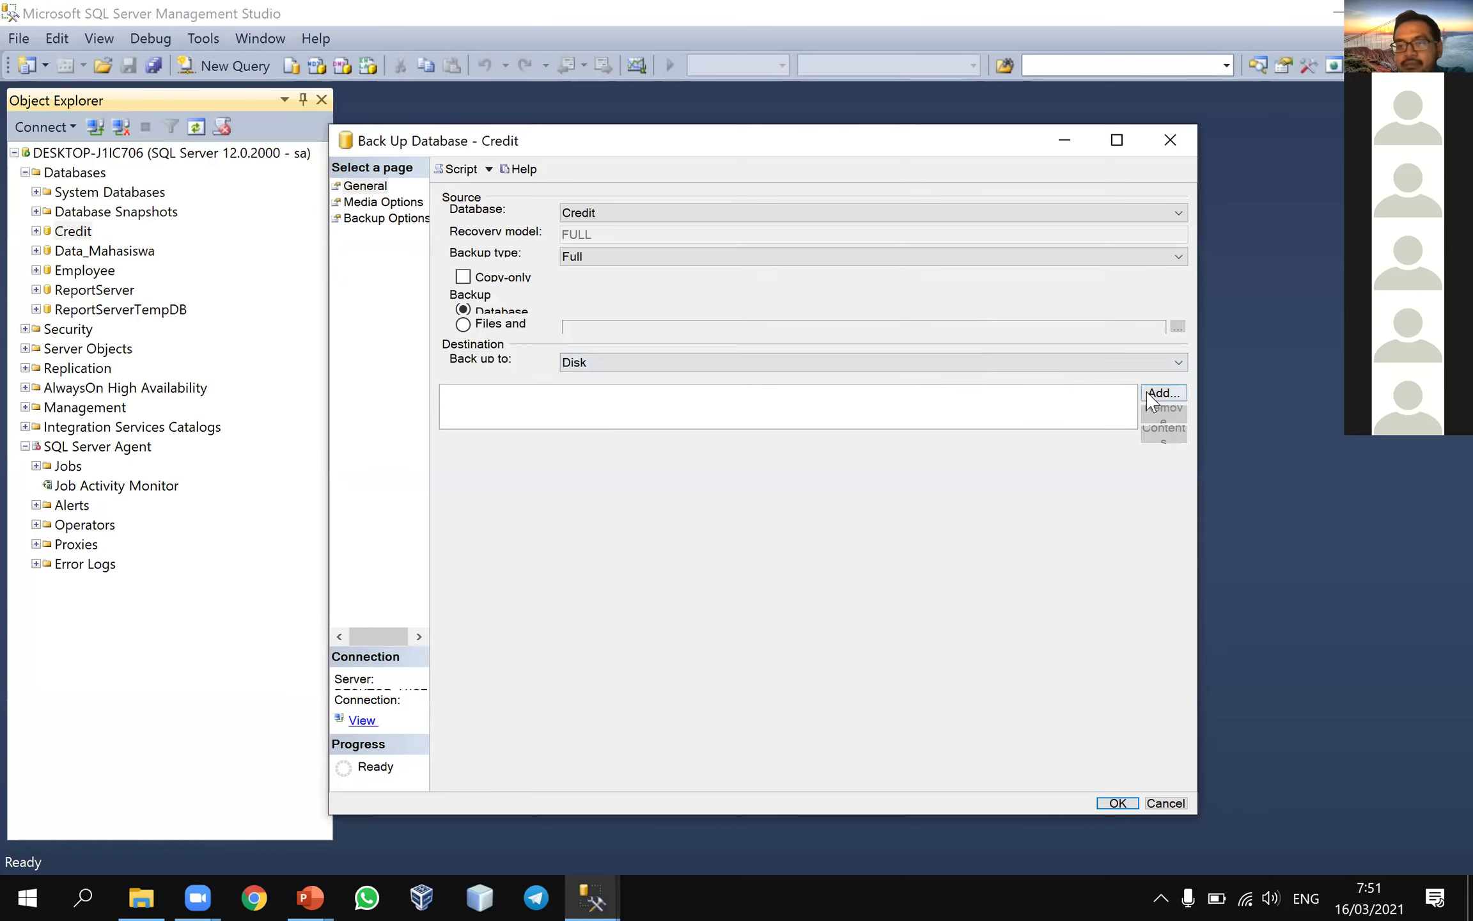
{"action": "left_click", "coordinate": [1158, 393]}
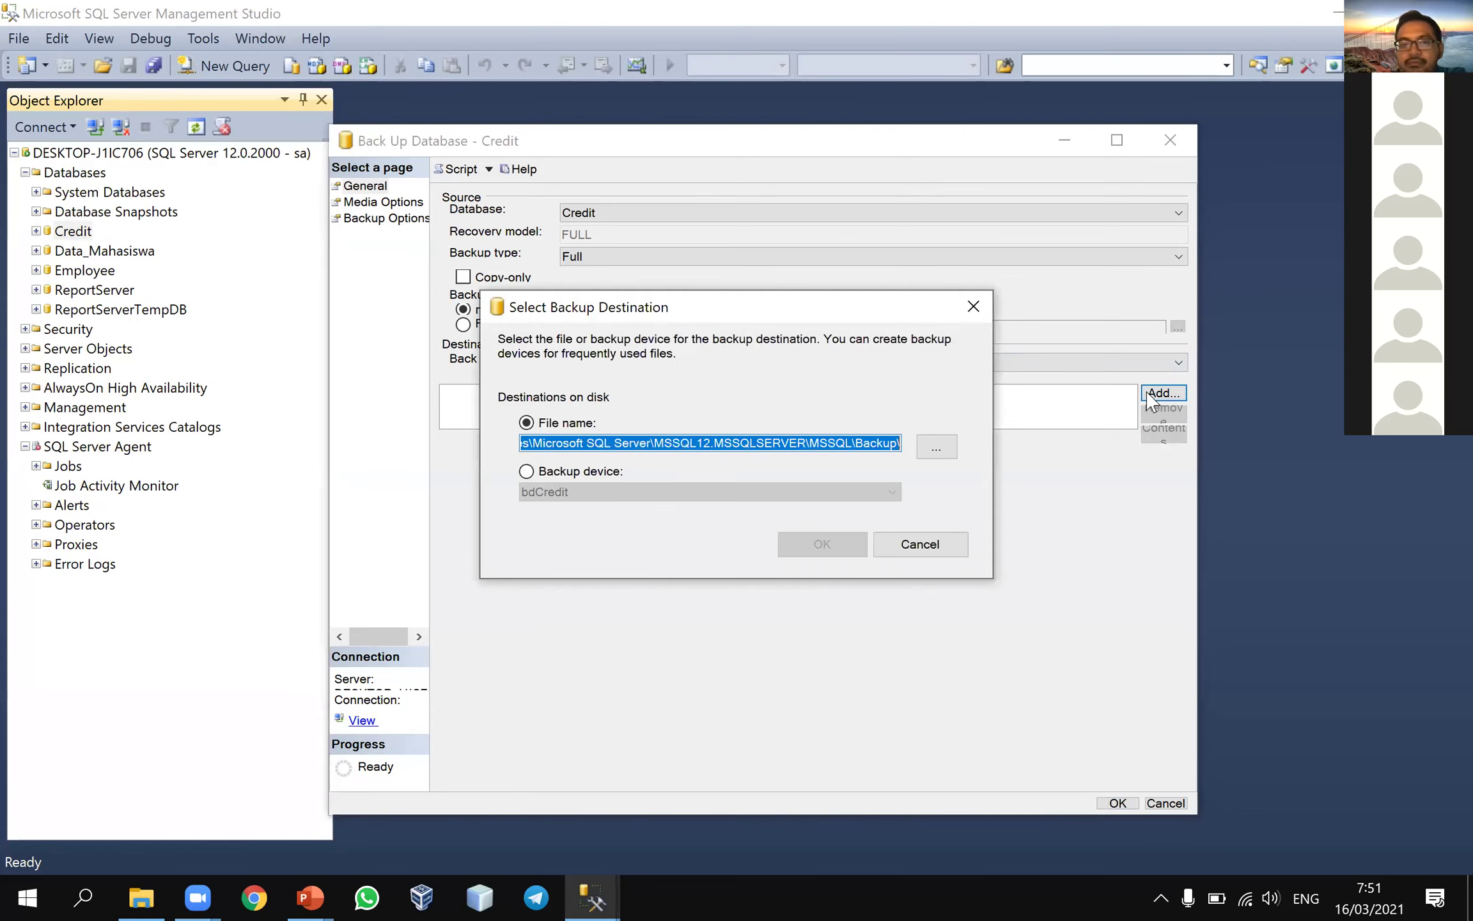
{"action": "left_click", "coordinate": [564, 477]}
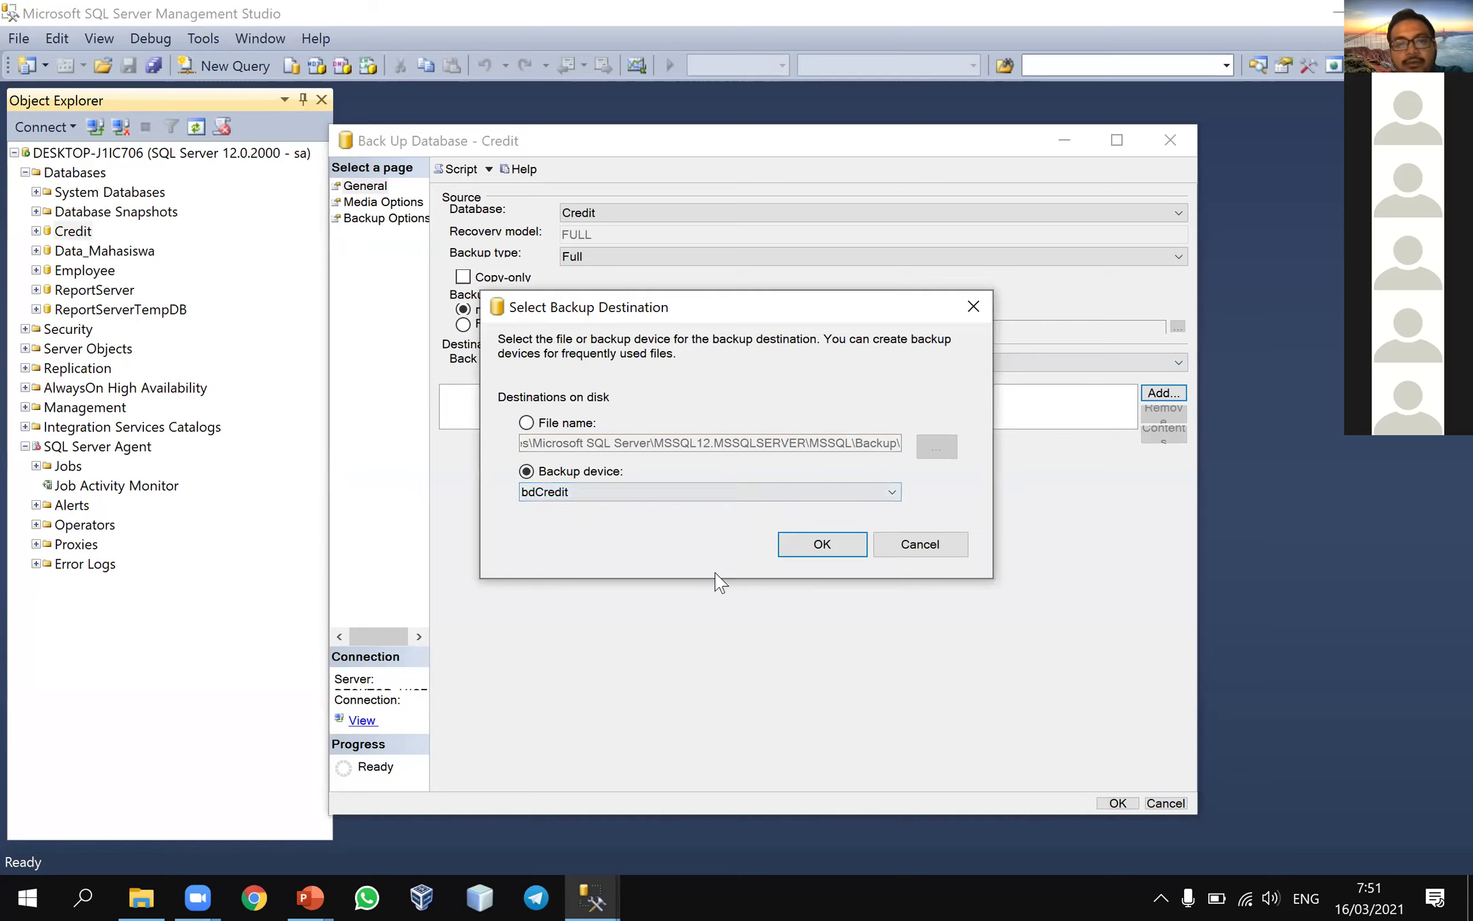
{"action": "left_click", "coordinate": [816, 550]}
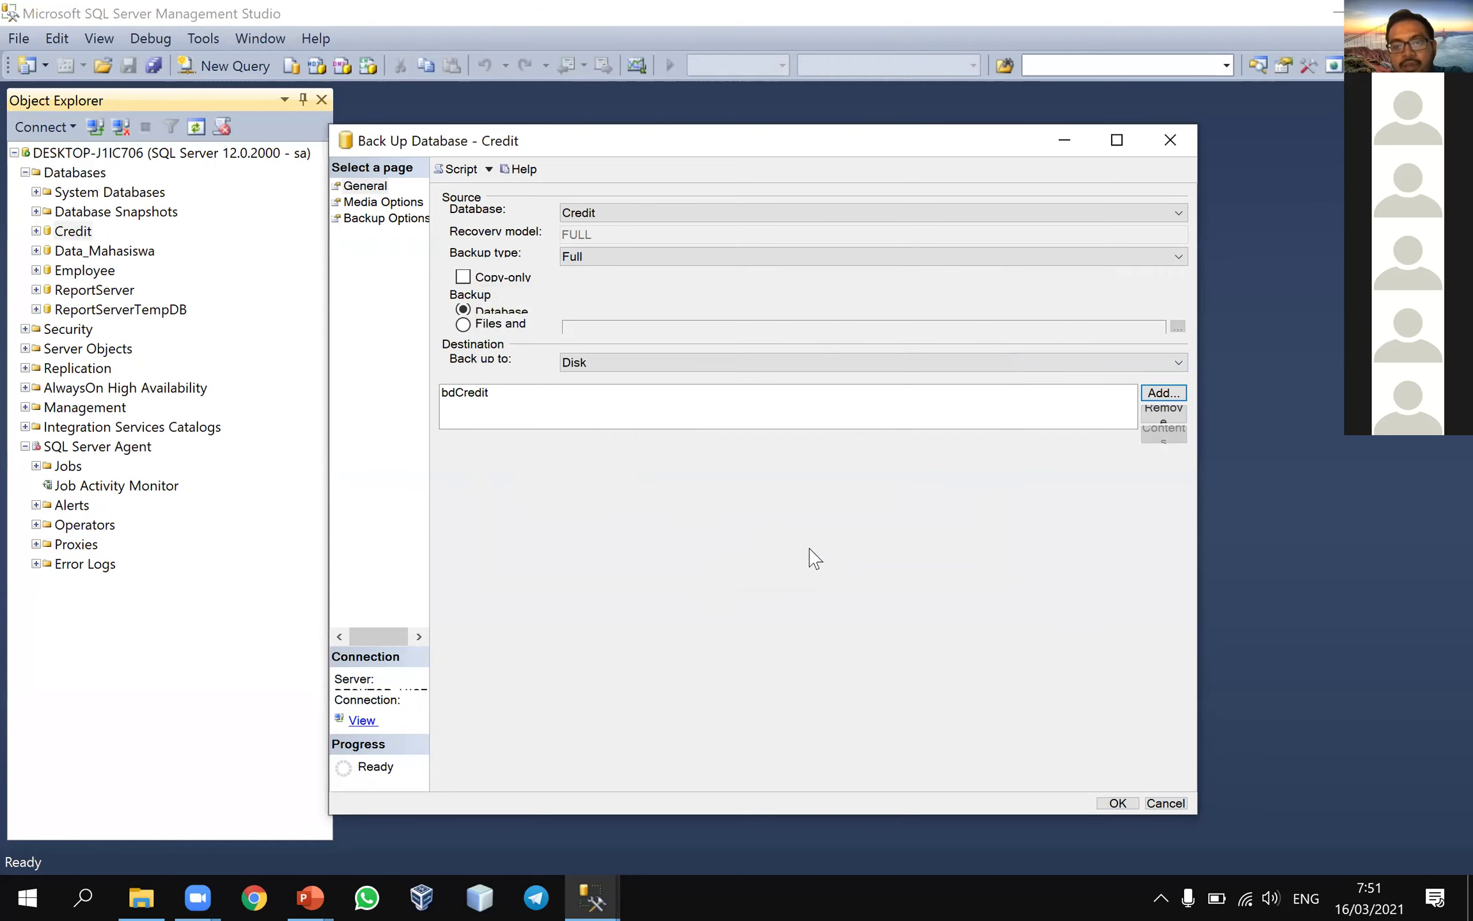
- Try to run the full backup of Credit to bdCredit and close the backup dialog
{"action": "left_click", "coordinate": [1116, 803]}
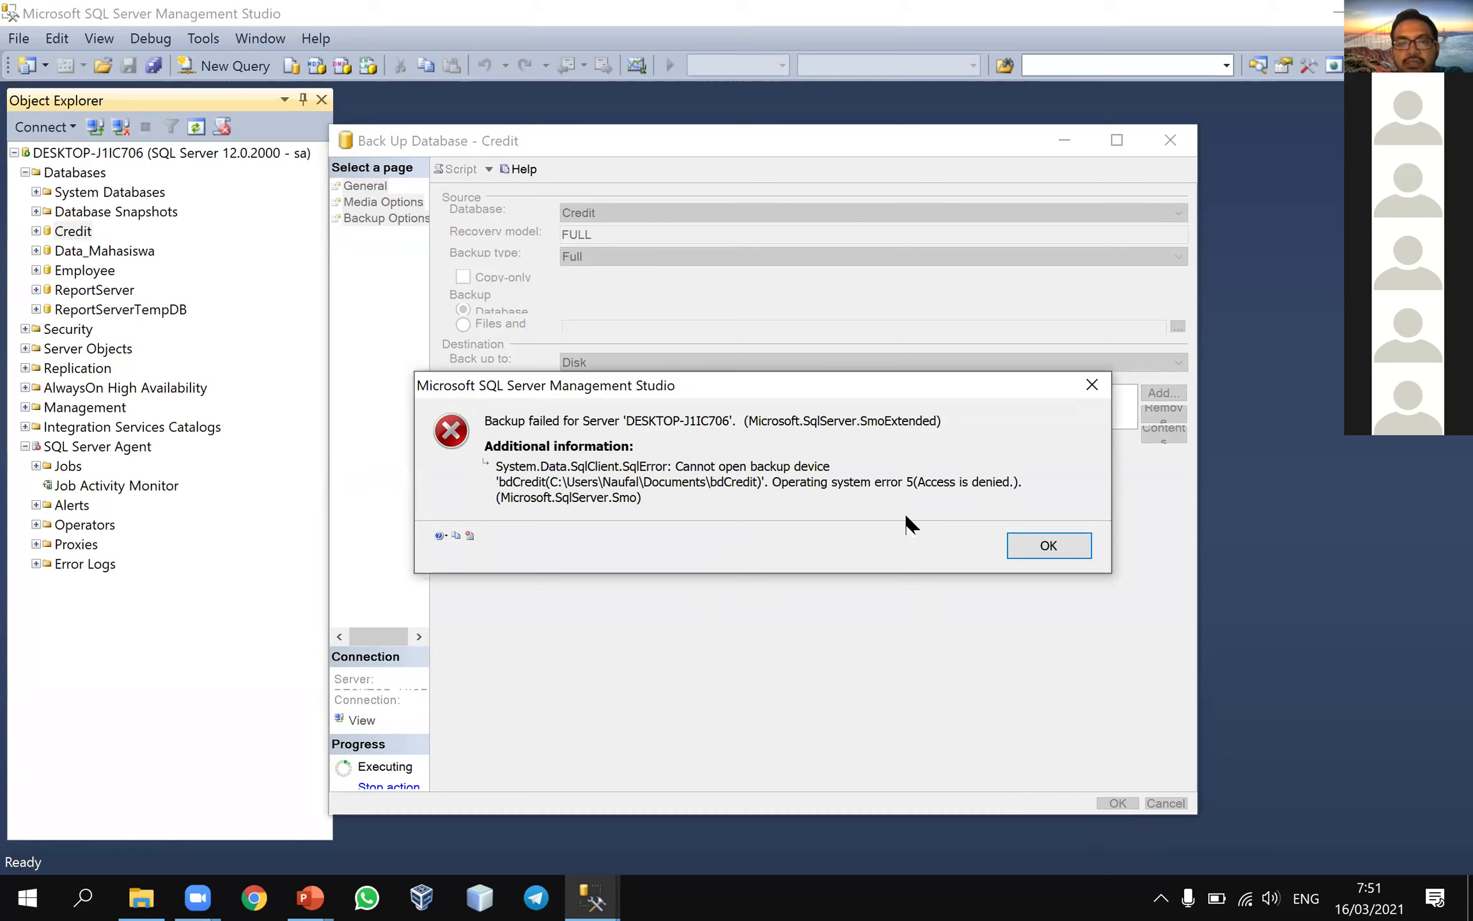
{"action": "left_click", "coordinate": [1023, 545]}
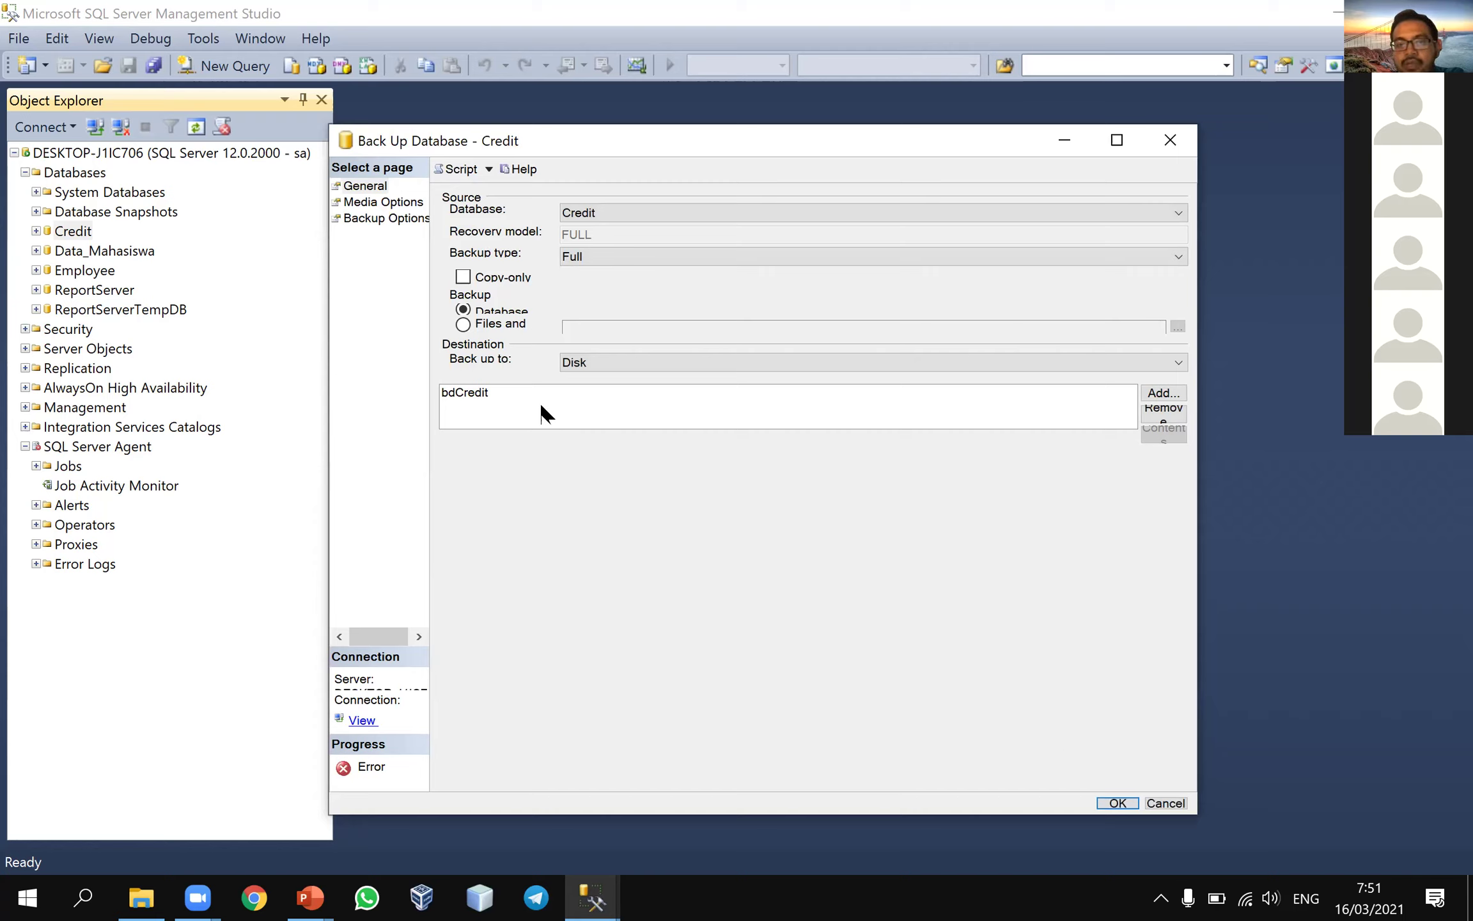
{"action": "left_click", "coordinate": [519, 393]}
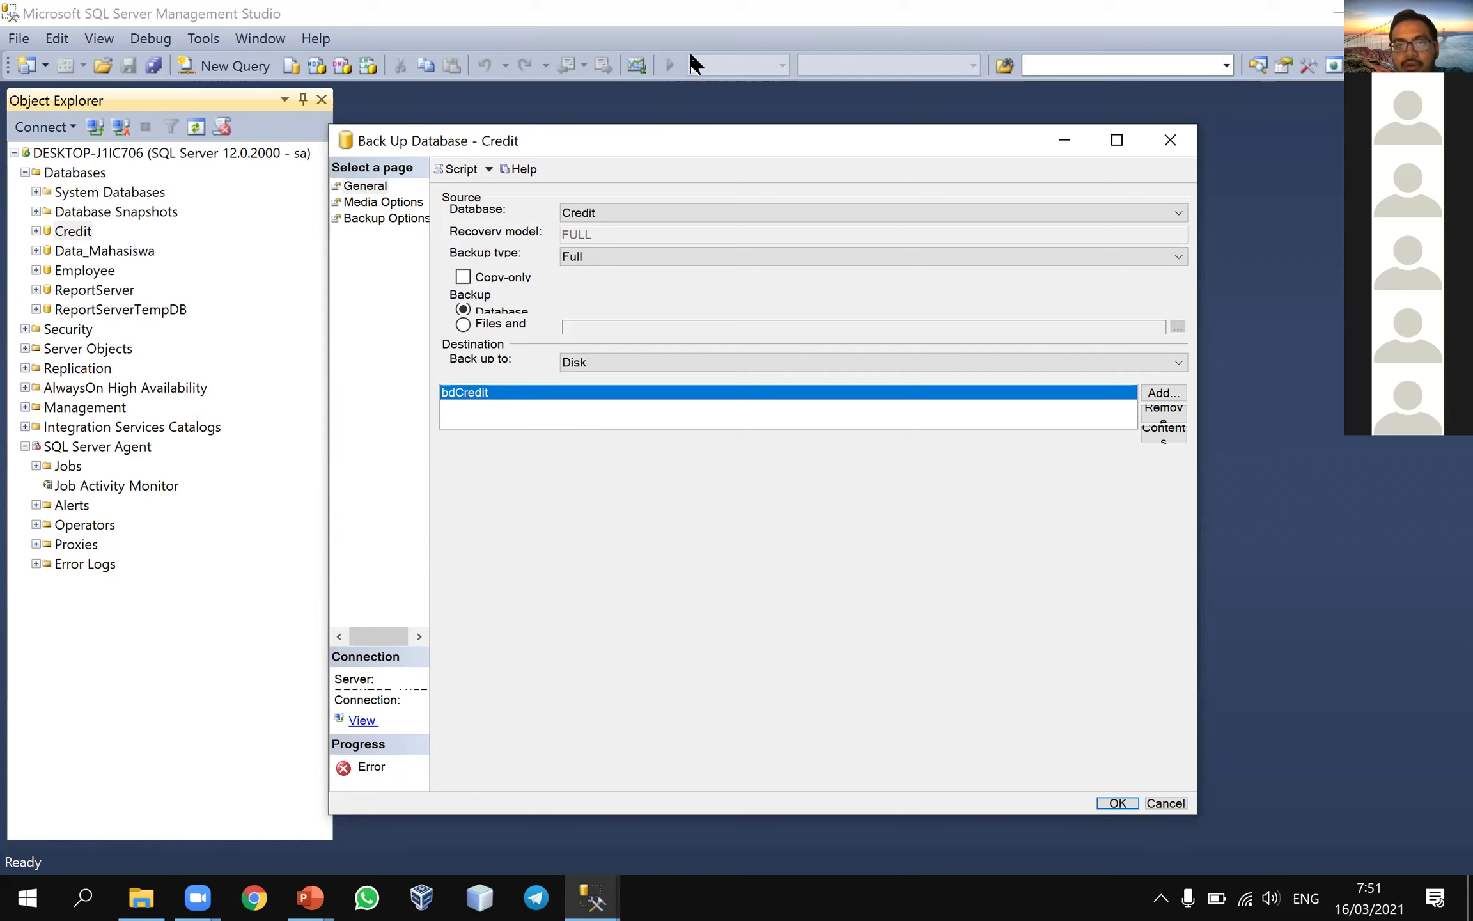
{"action": "left_click_drag", "start_coordinate": [629, 140], "coordinate": [698, 95]}
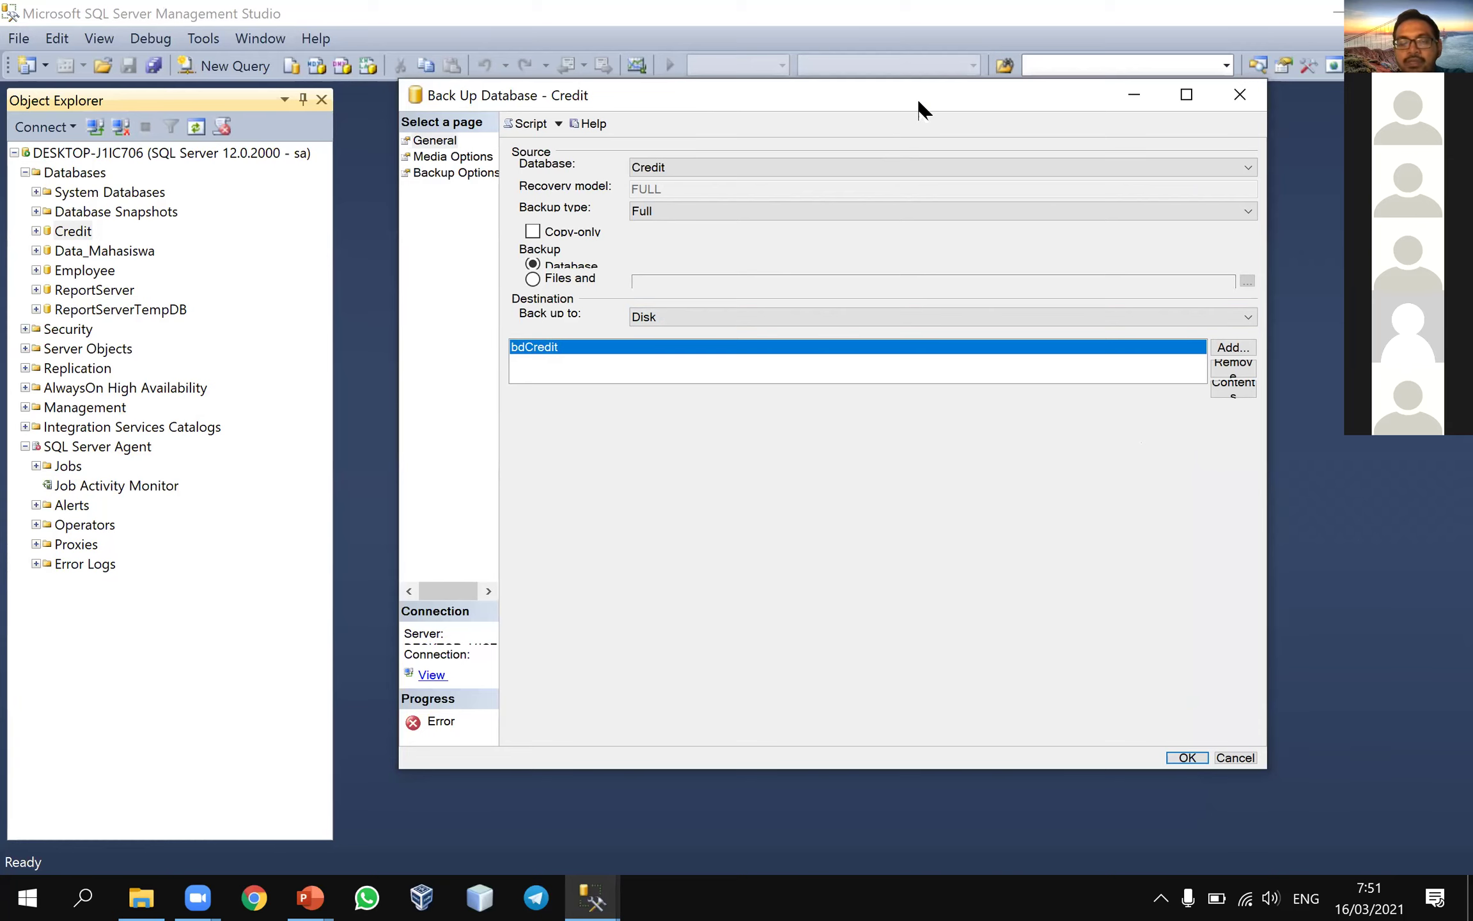
{"action": "left_click_drag", "start_coordinate": [919, 97], "coordinate": [900, 130]}
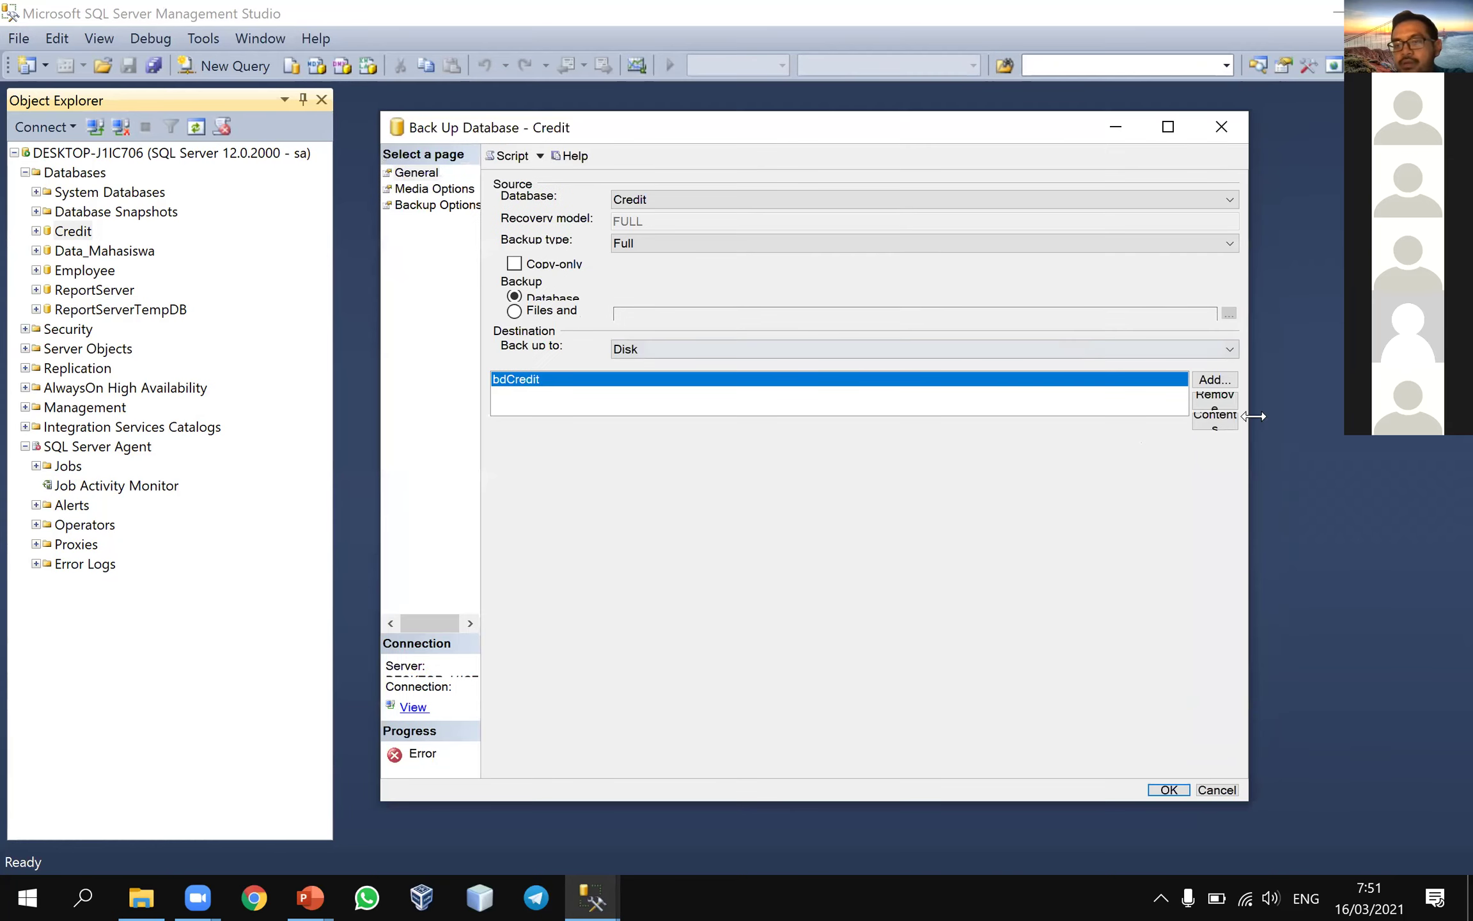
{"action": "left_click", "coordinate": [1215, 790]}
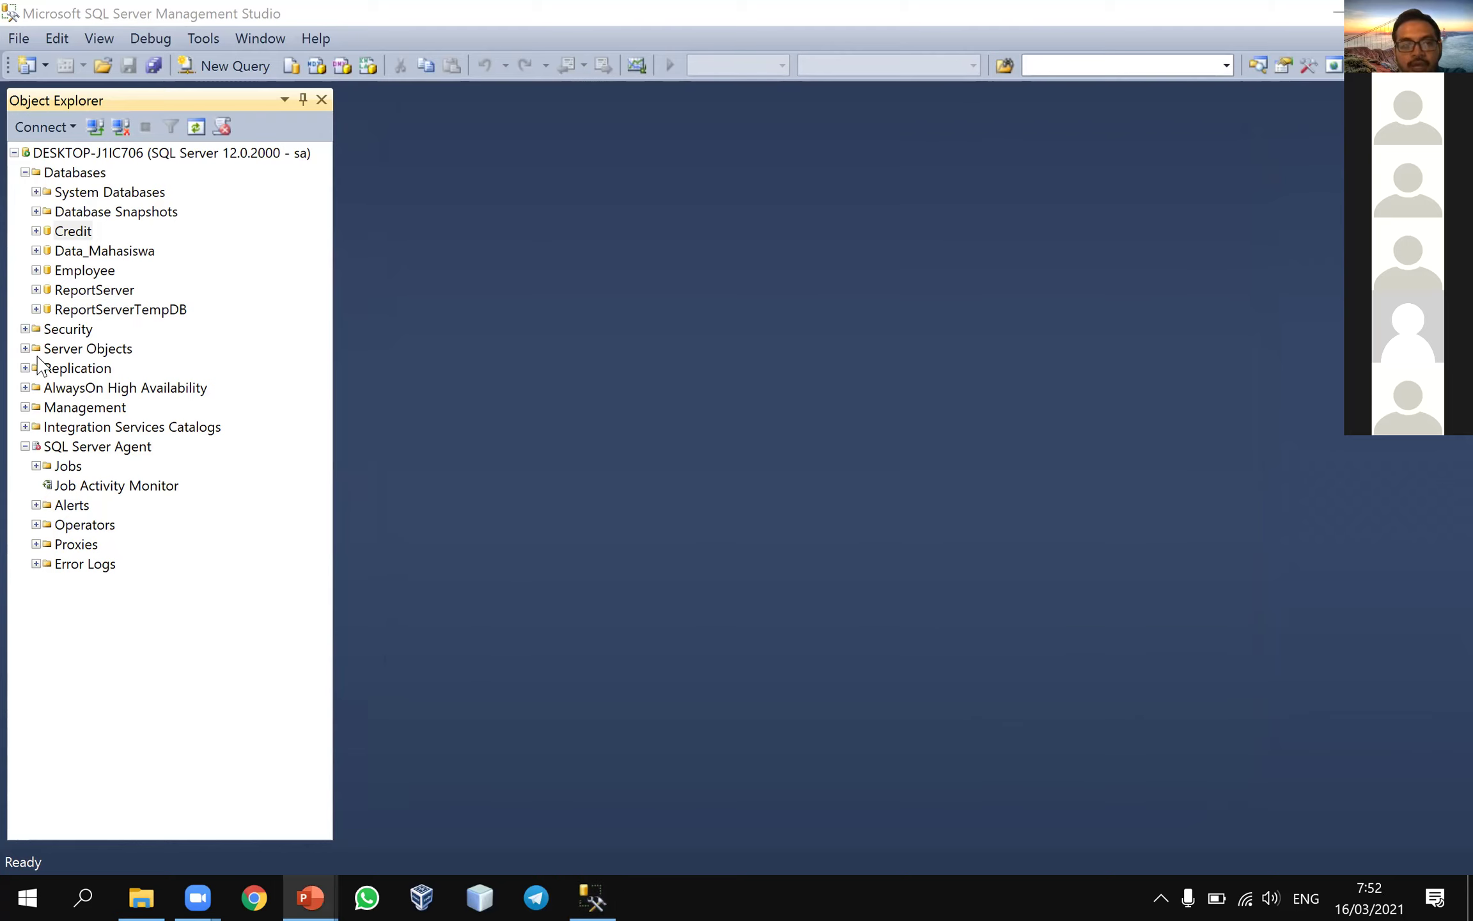
- Delete the backup device bdCredit from the server objects
{"action": "left_click", "coordinate": [25, 349]}
{"action": "right_click", "coordinate": [82, 388]}
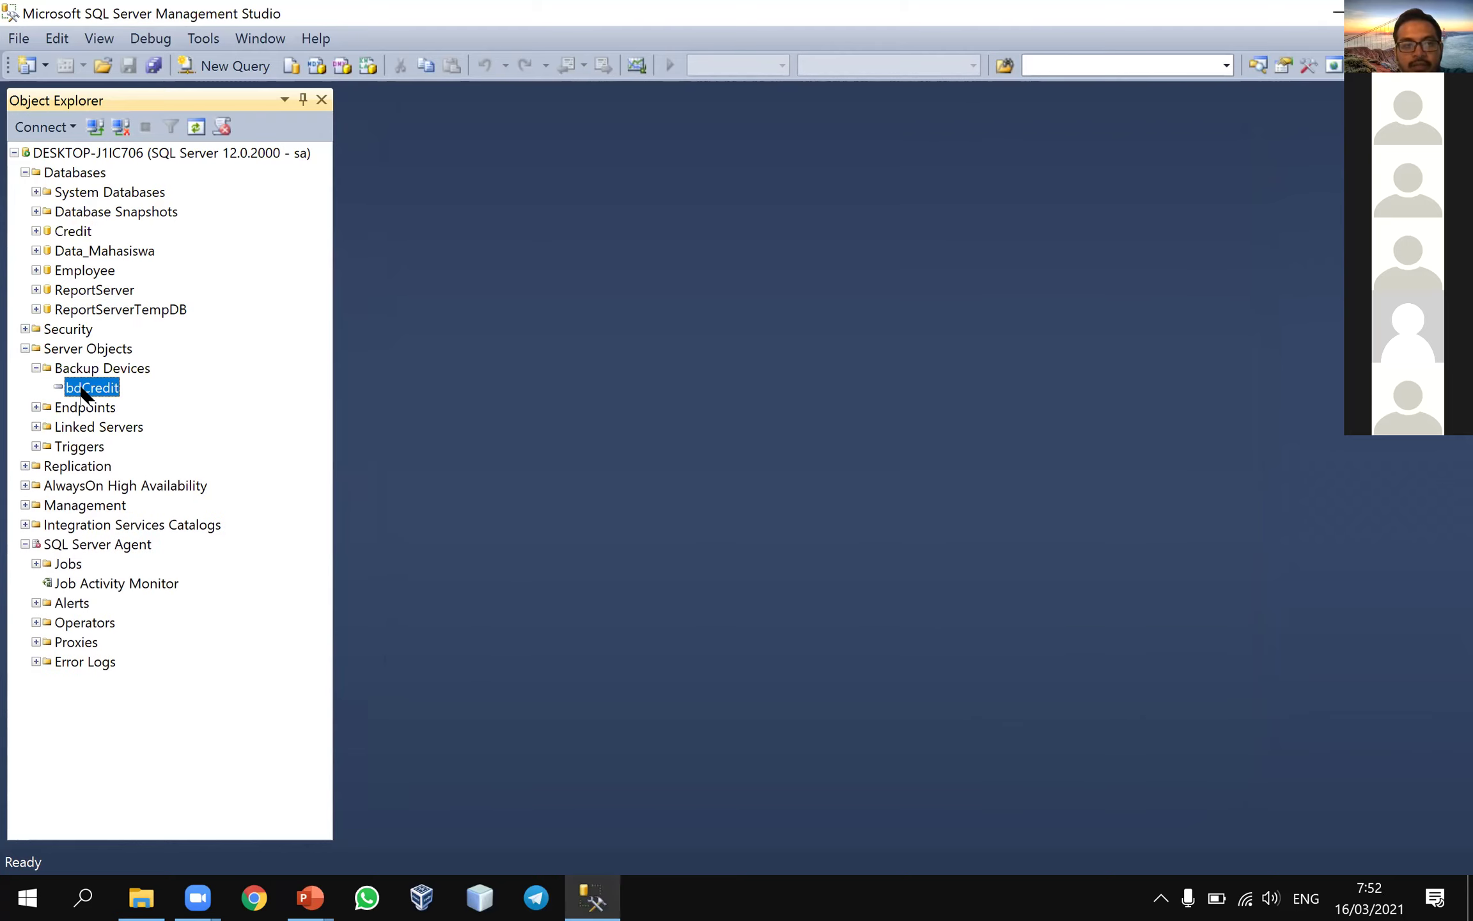
{"action": "left_click", "coordinate": [183, 557]}
{"action": "left_click", "coordinate": [845, 609]}
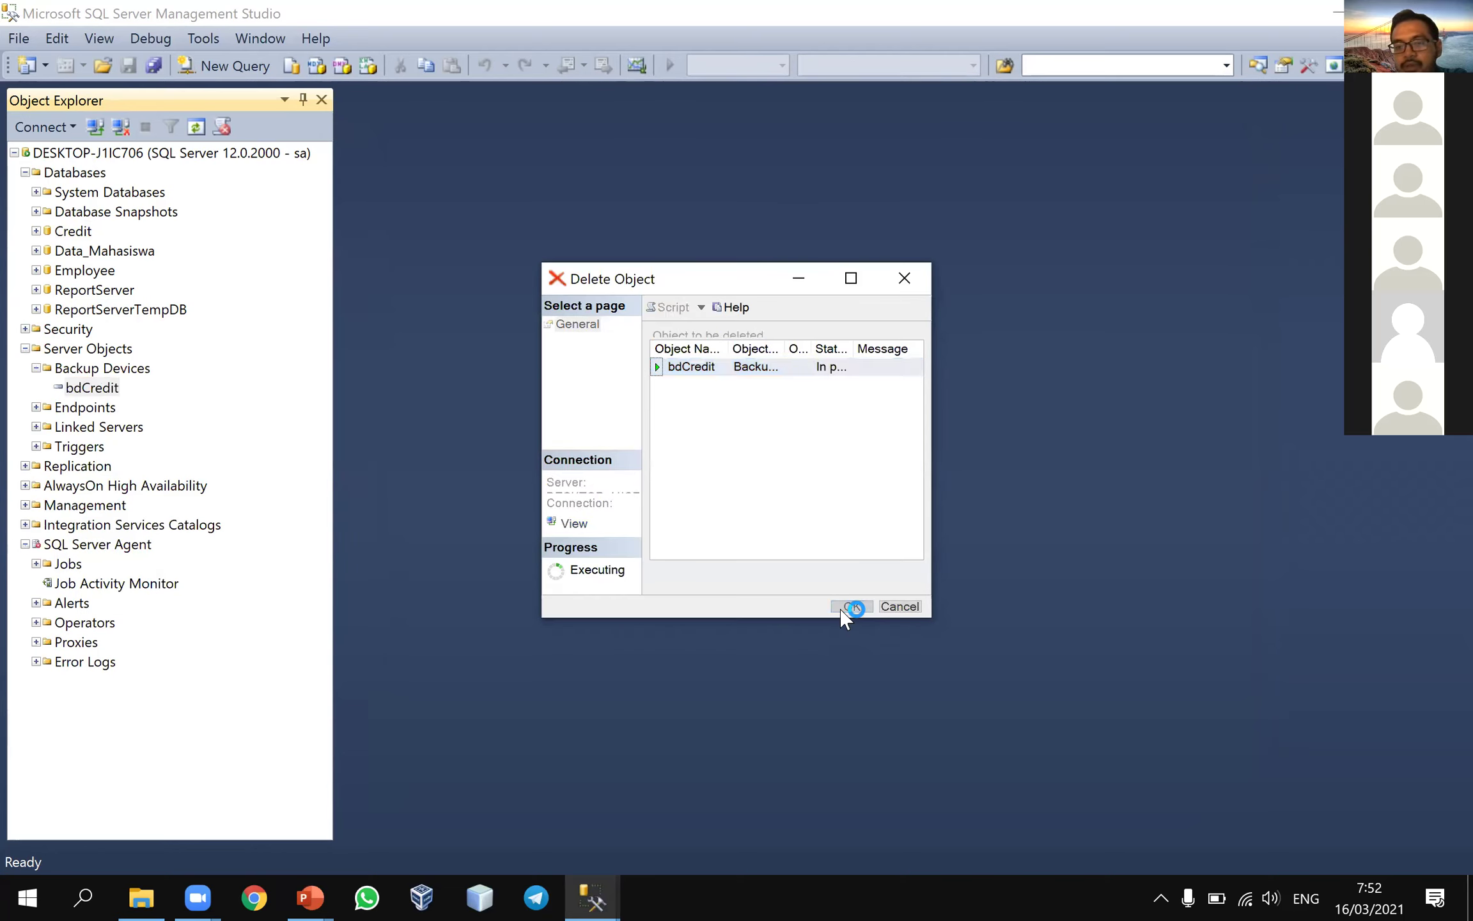
- Start defining a new backup device and check its default file path
{"action": "right_click", "coordinate": [131, 377]}
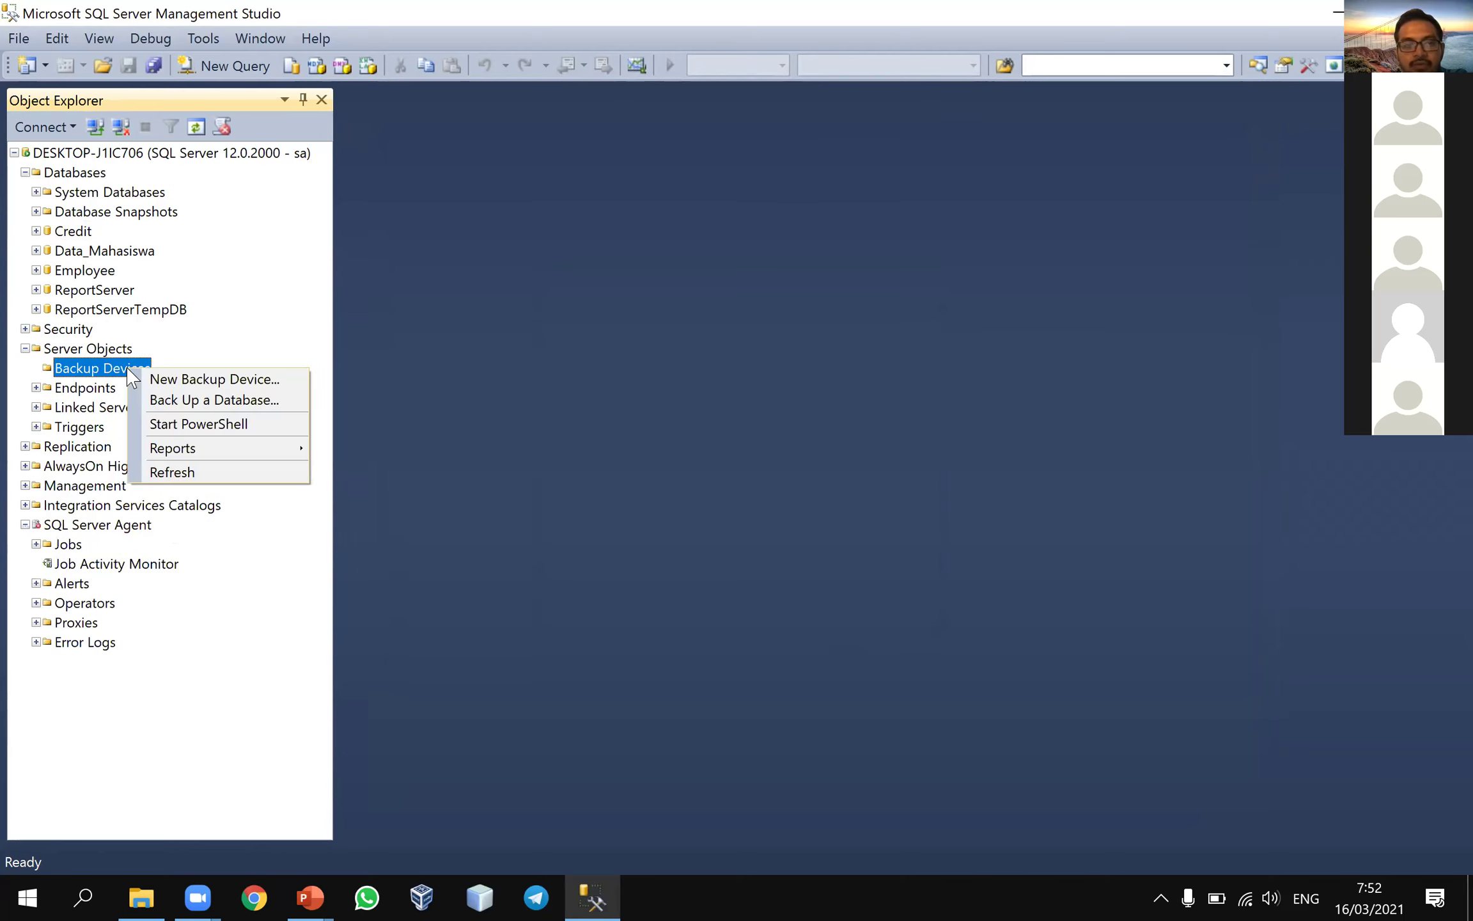
{"action": "left_click", "coordinate": [163, 380]}
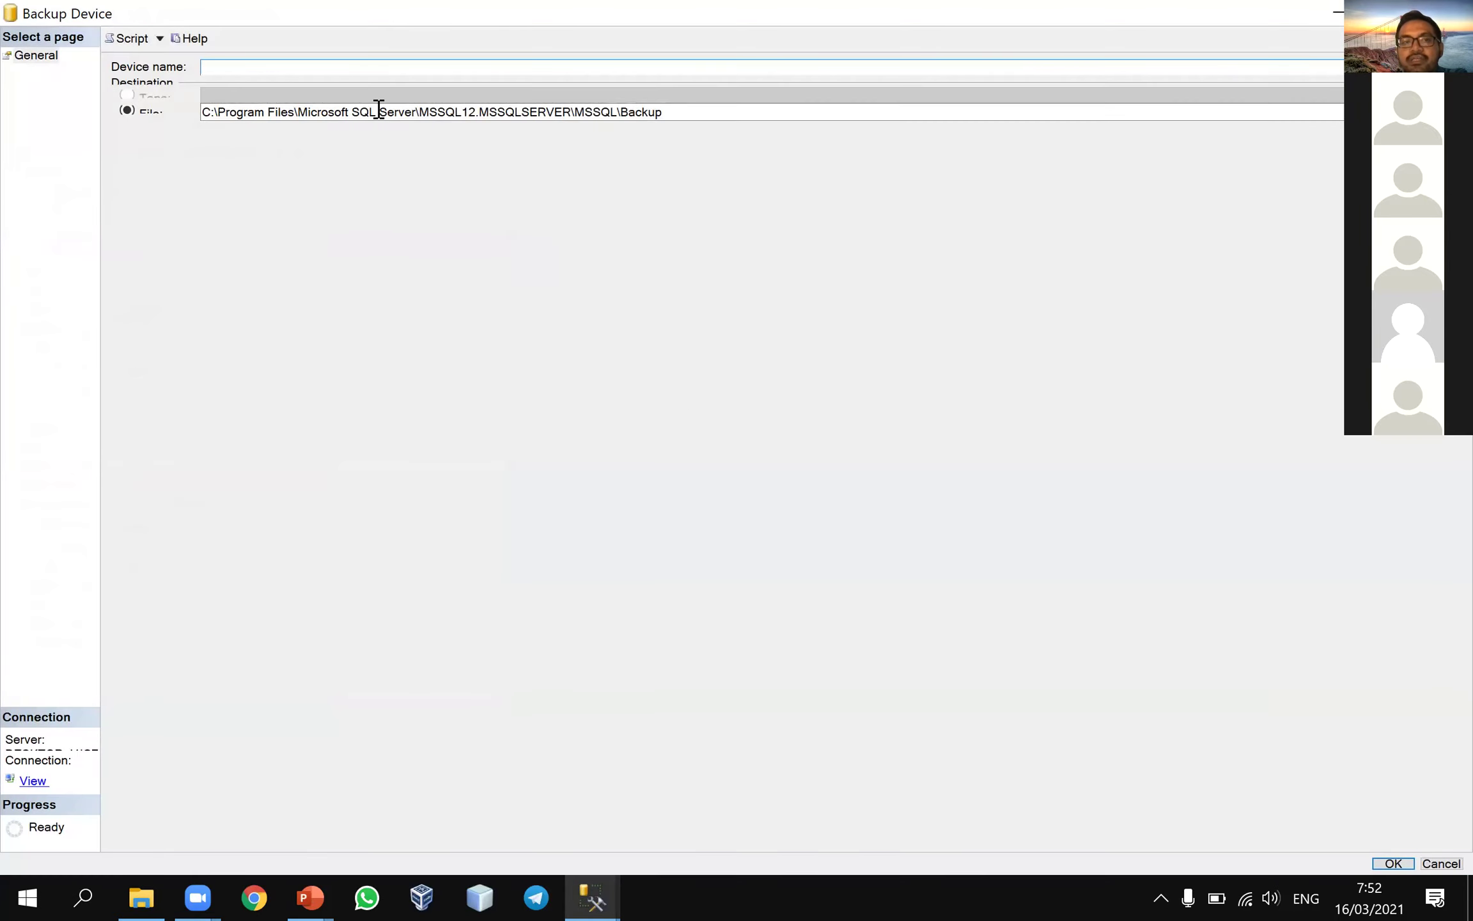
{"action": "double_click", "coordinate": [243, 109]}
{"action": "left_click", "coordinate": [323, 113]}
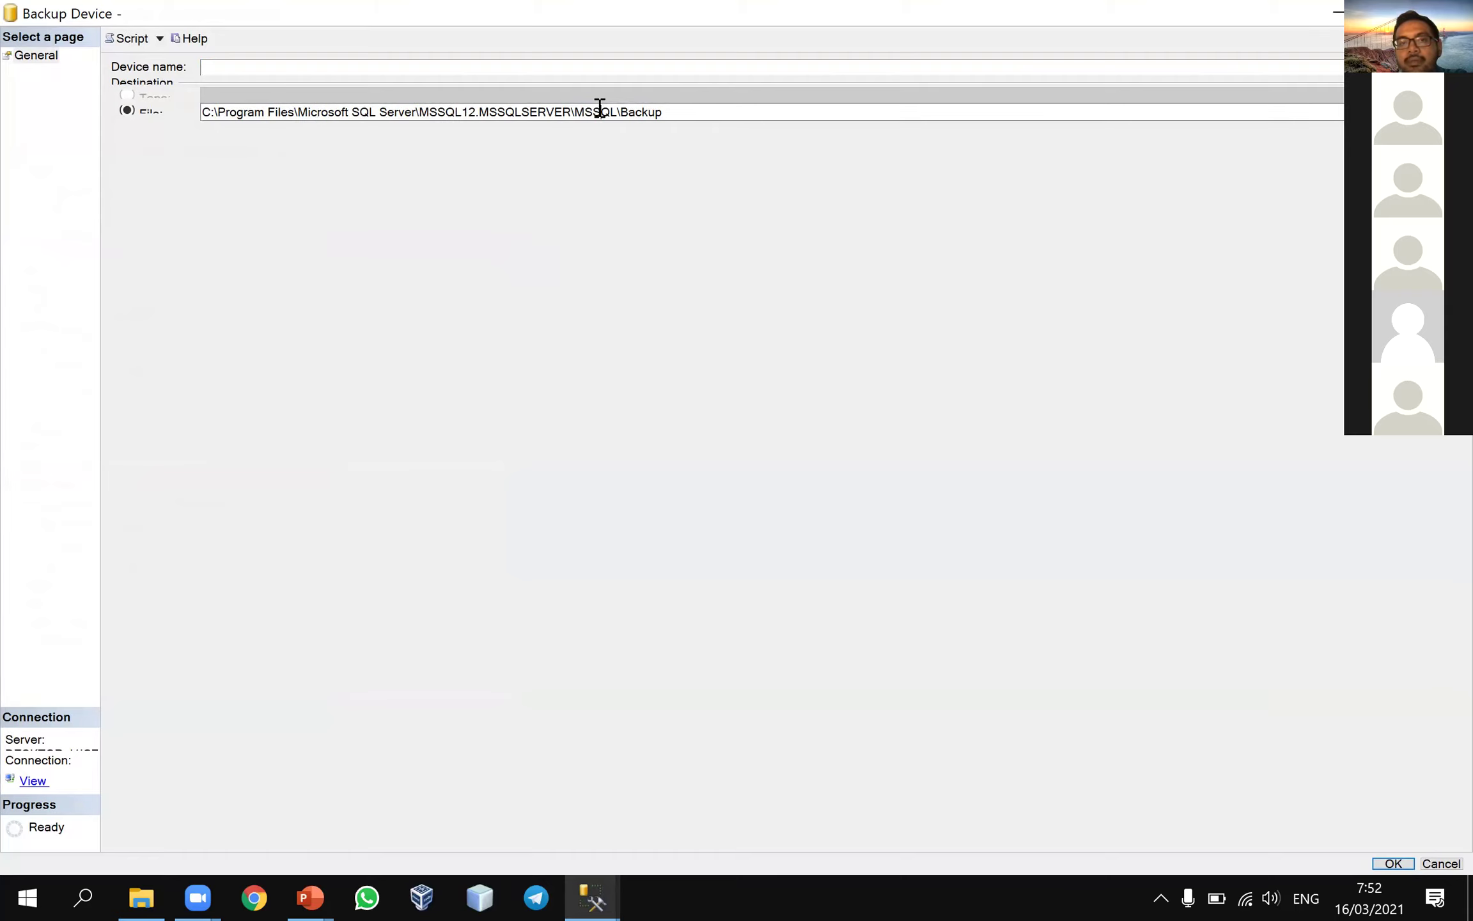
{"action": "double_click", "coordinate": [694, 114]}
- Switch to File Explorer and open the Backup folder inside MSSQL12.MSSQLSERVER\MSSQL under Microsoft SQL Server
{"action": "left_click", "coordinate": [141, 898]}
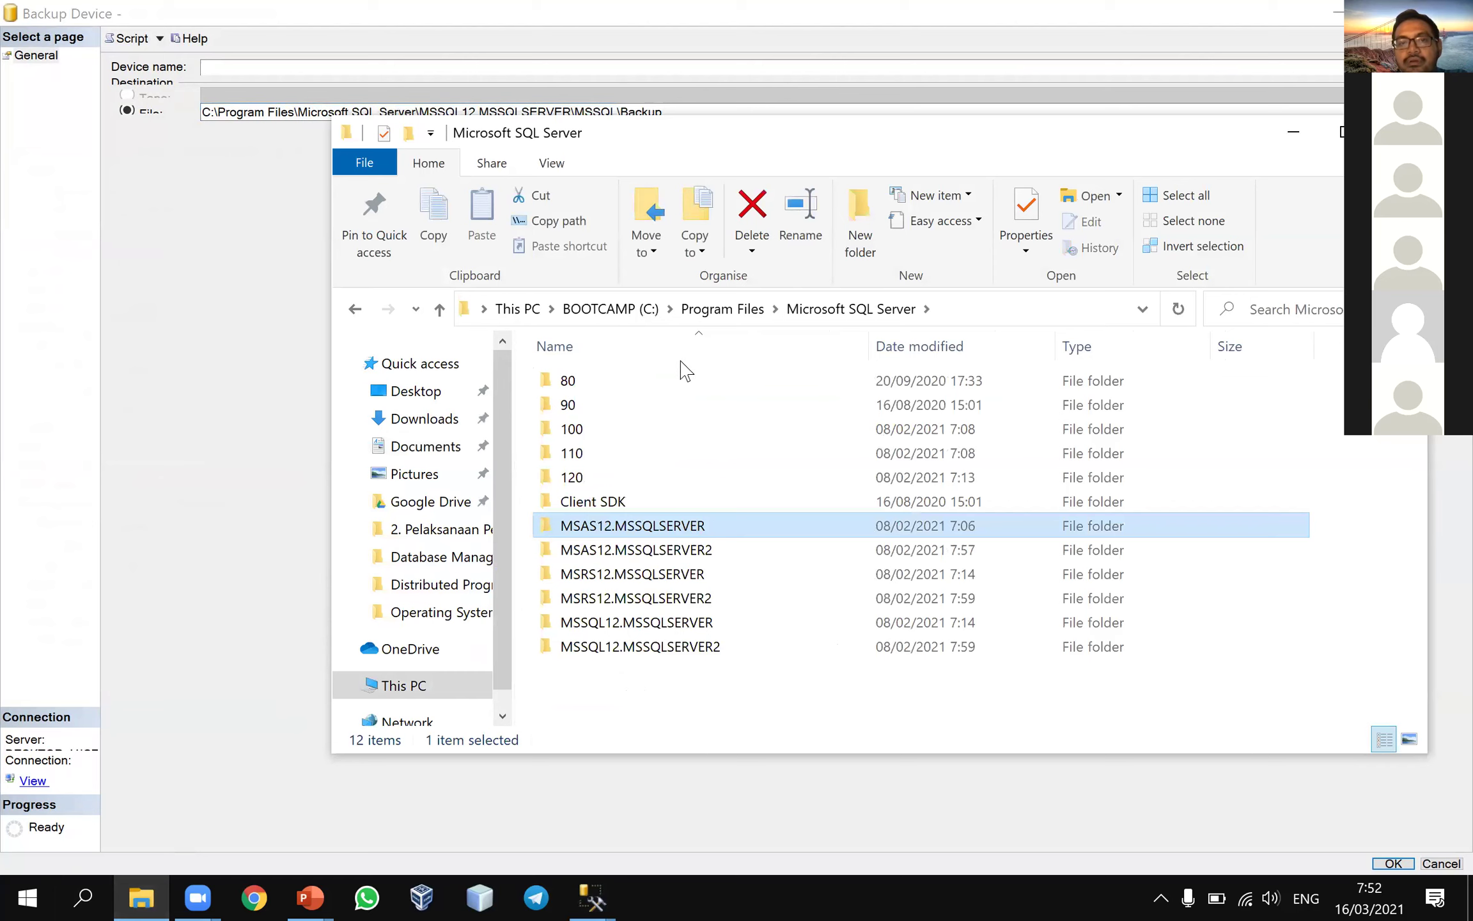
{"action": "key", "text": "Return"}
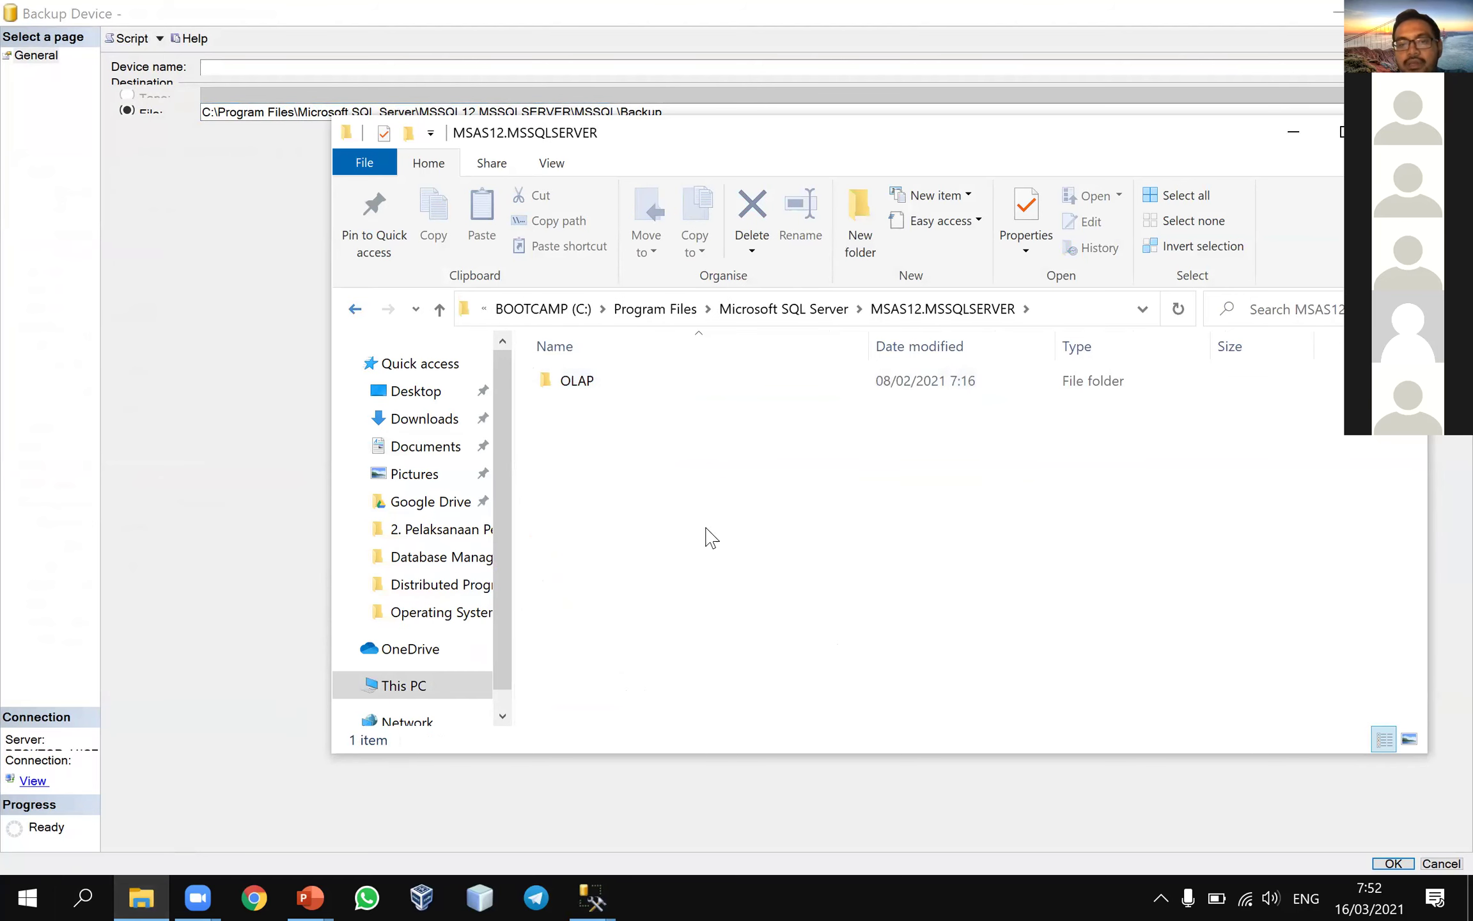
{"action": "key", "text": "BackSpace"}
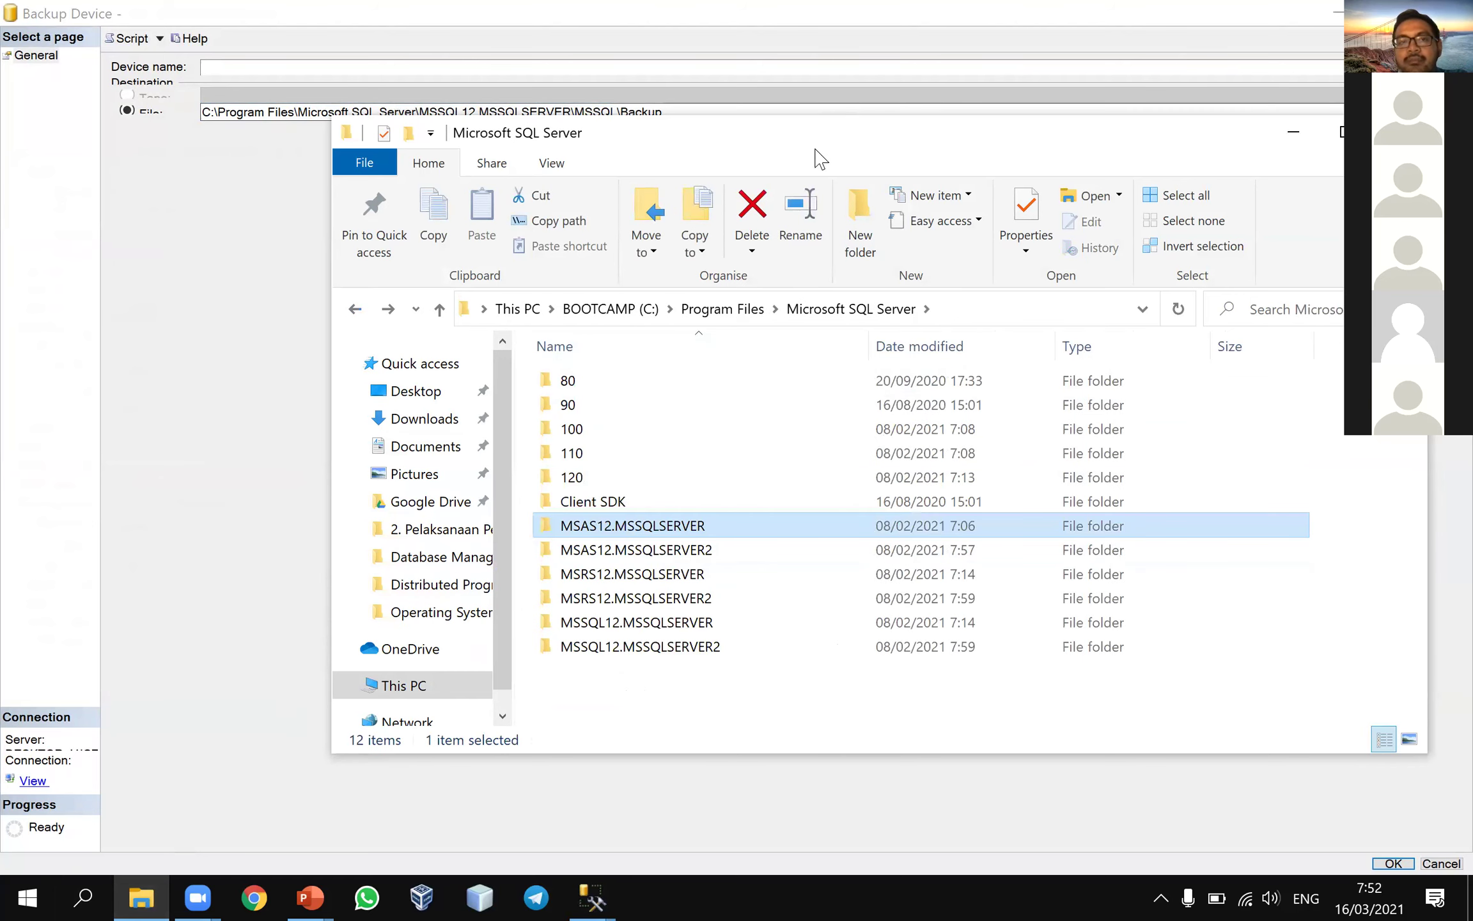
{"action": "left_click_drag", "start_coordinate": [811, 156], "coordinate": [779, 183]}
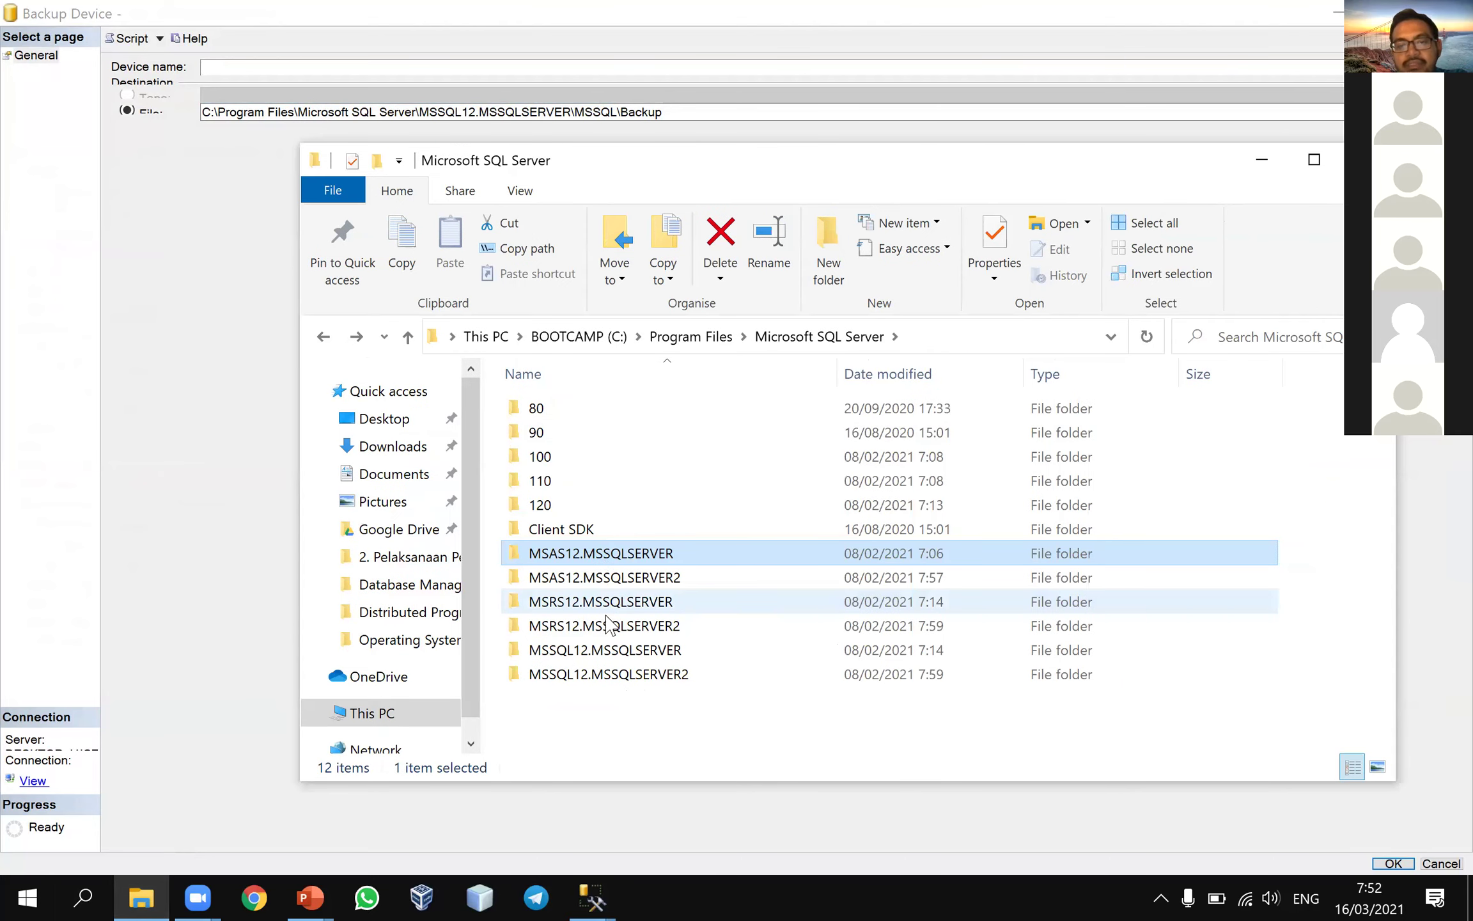
{"action": "double_click", "coordinate": [605, 651]}
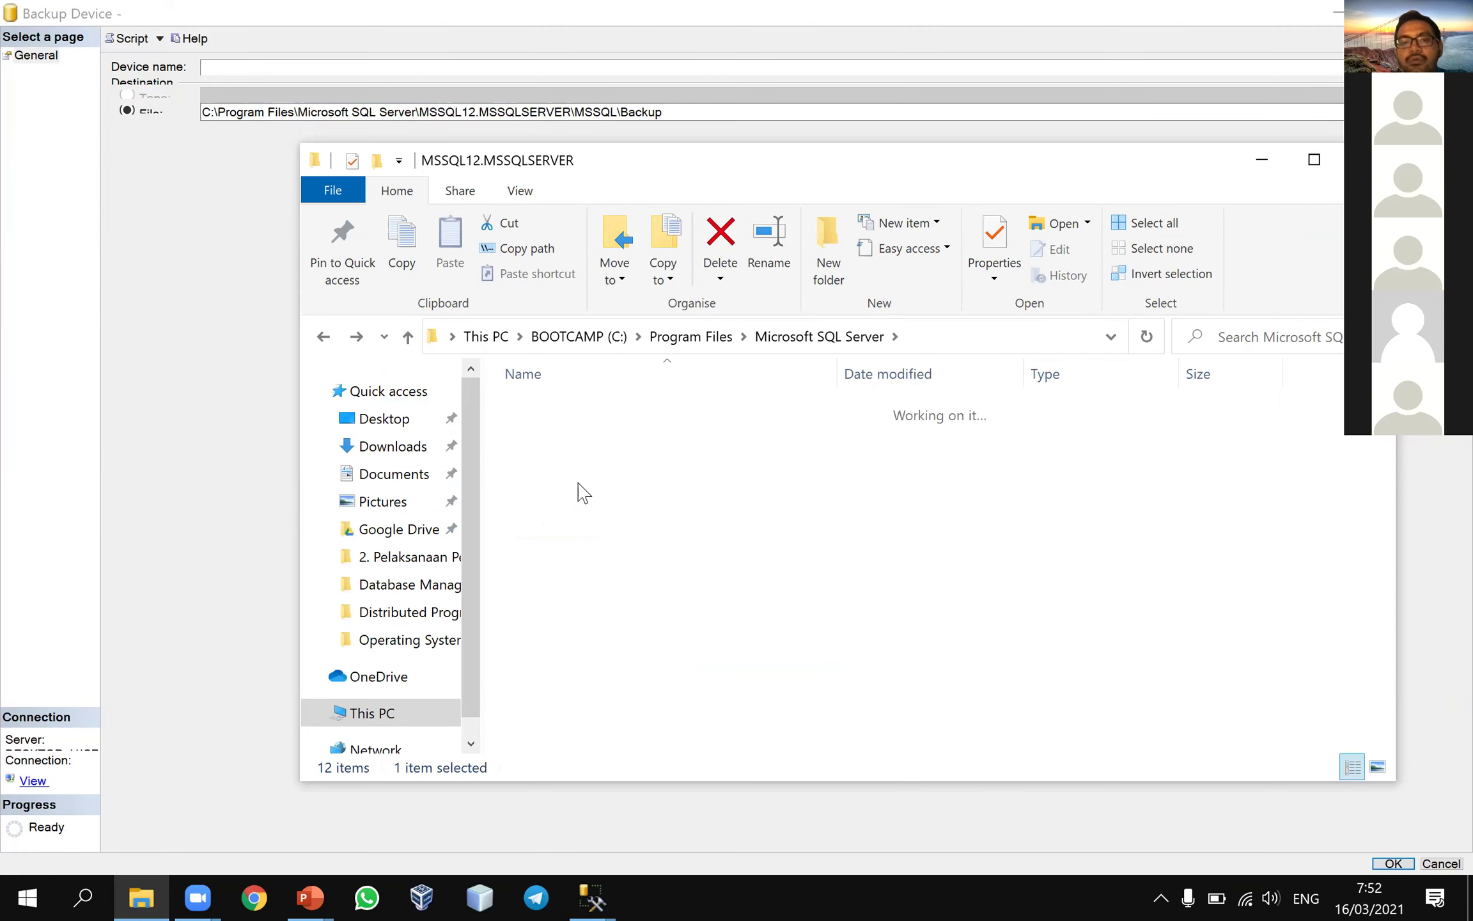
{"action": "double_click", "coordinate": [570, 412]}
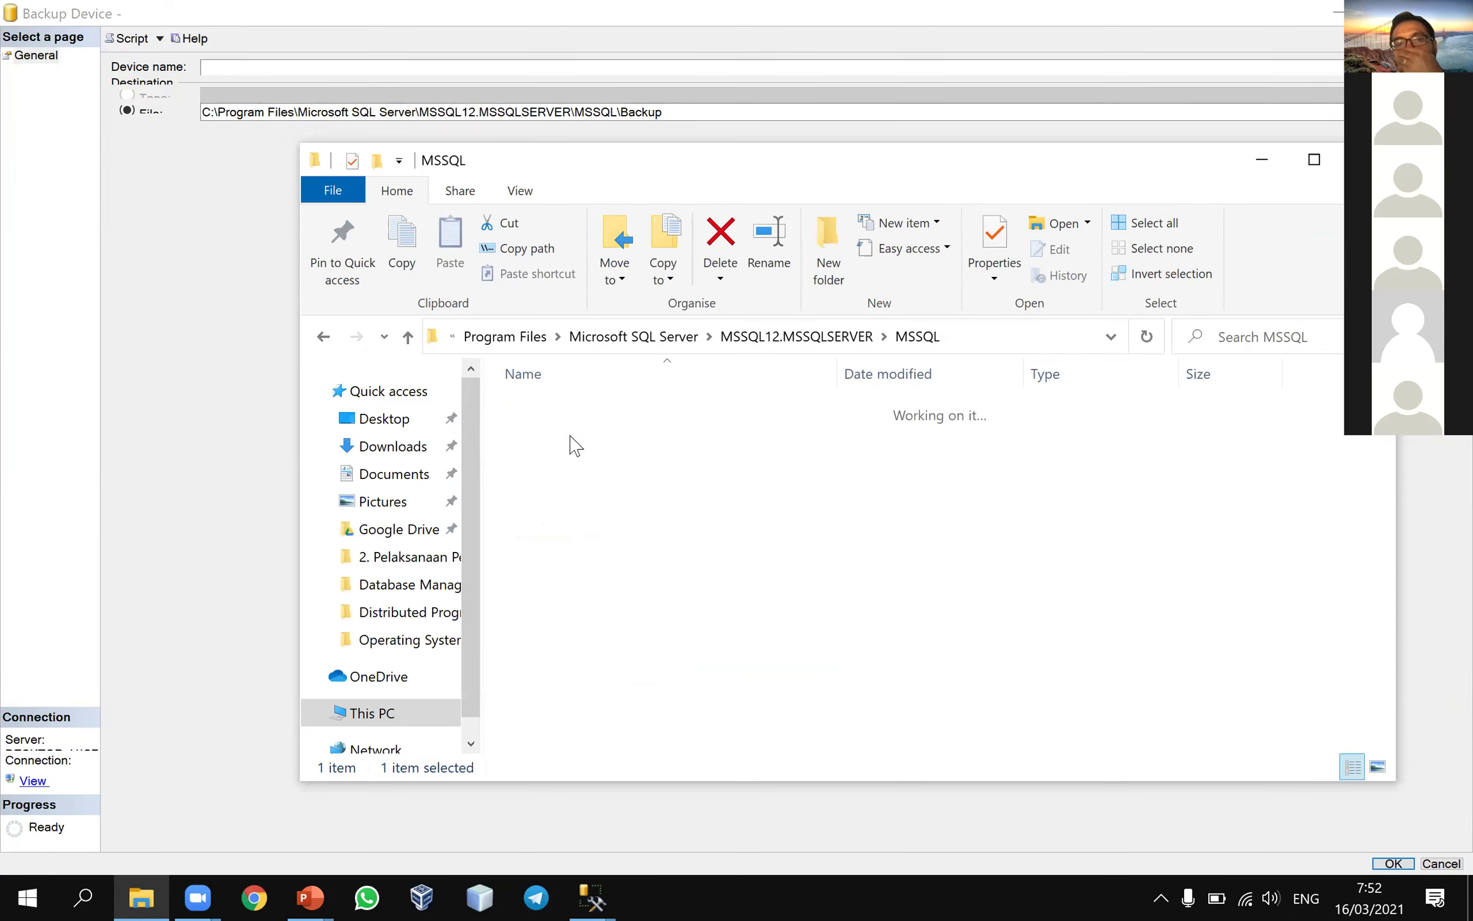
{"action": "left_click", "coordinate": [574, 410]}
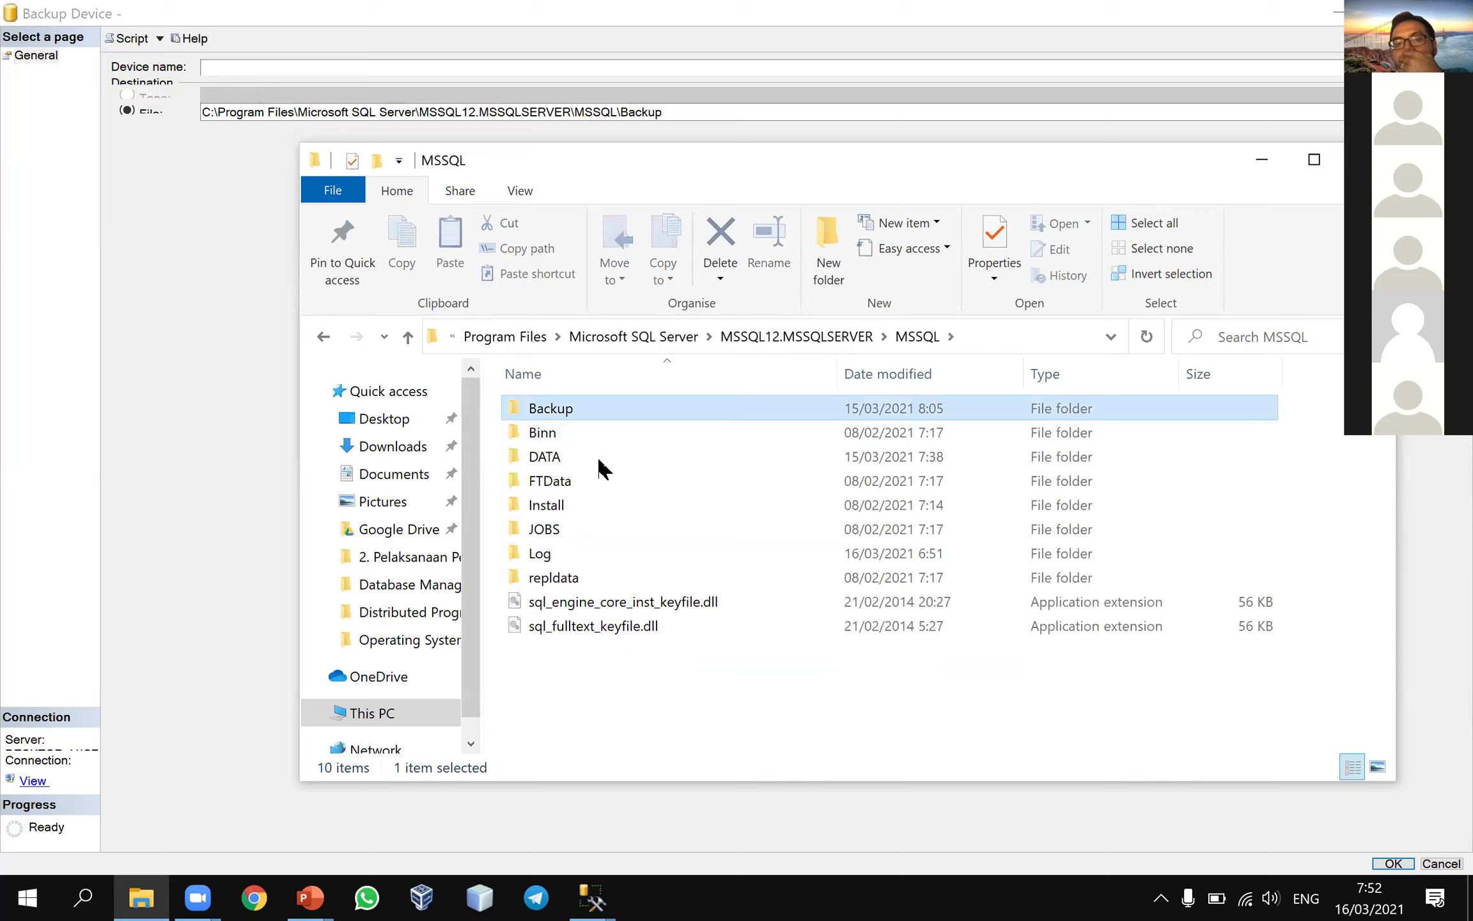
{"action": "double_click", "coordinate": [602, 409]}
{"action": "left_click", "coordinate": [601, 410]}
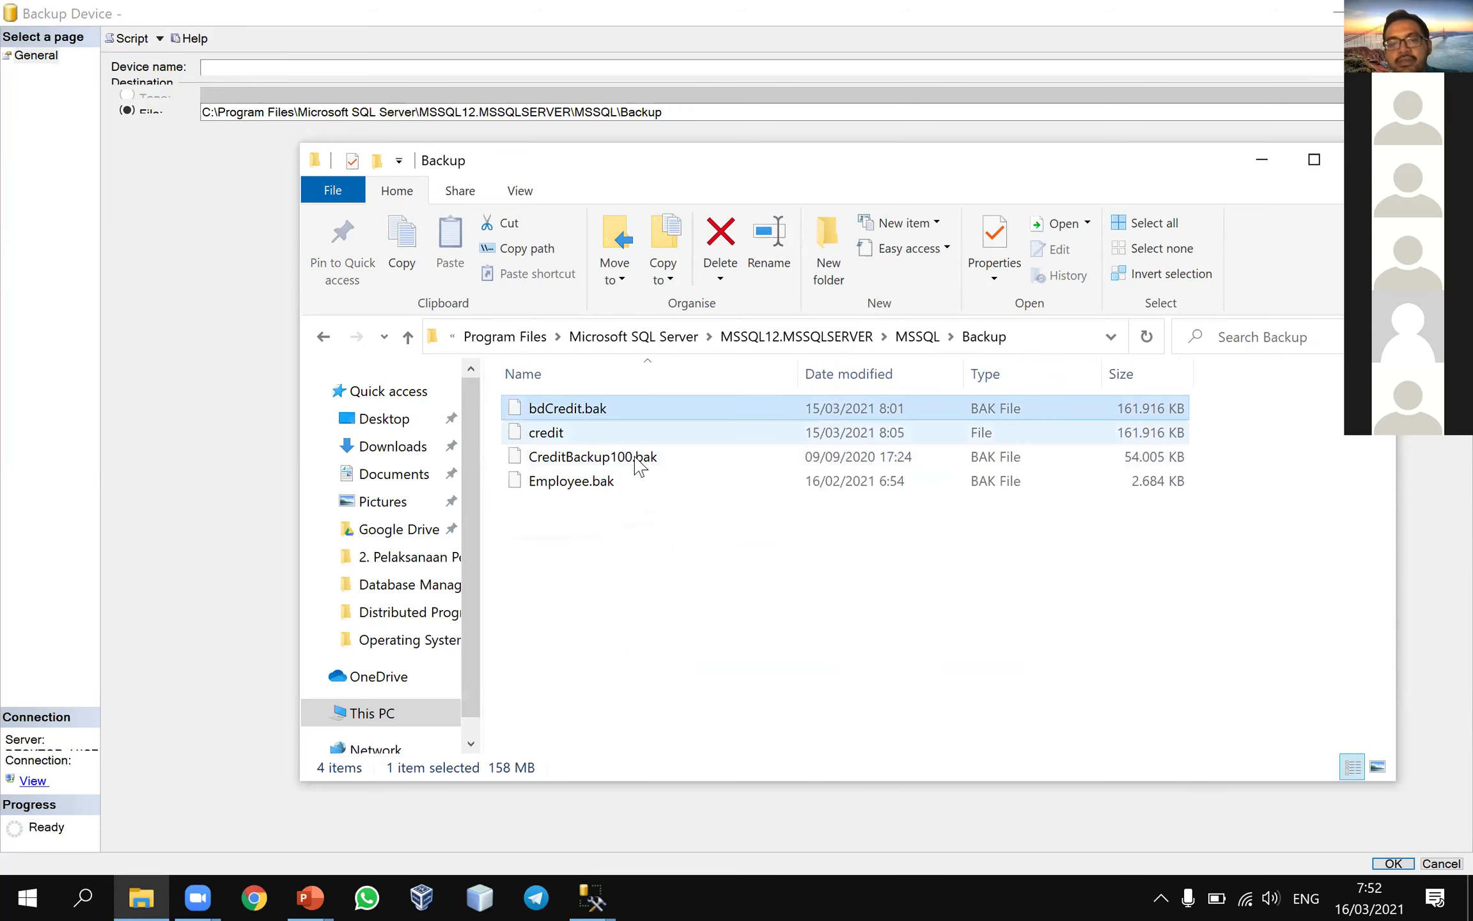
- Delete the file bdCredit.bak from the Backup folder and minimise the File Explorer window
{"action": "right_click", "coordinate": [585, 419]}
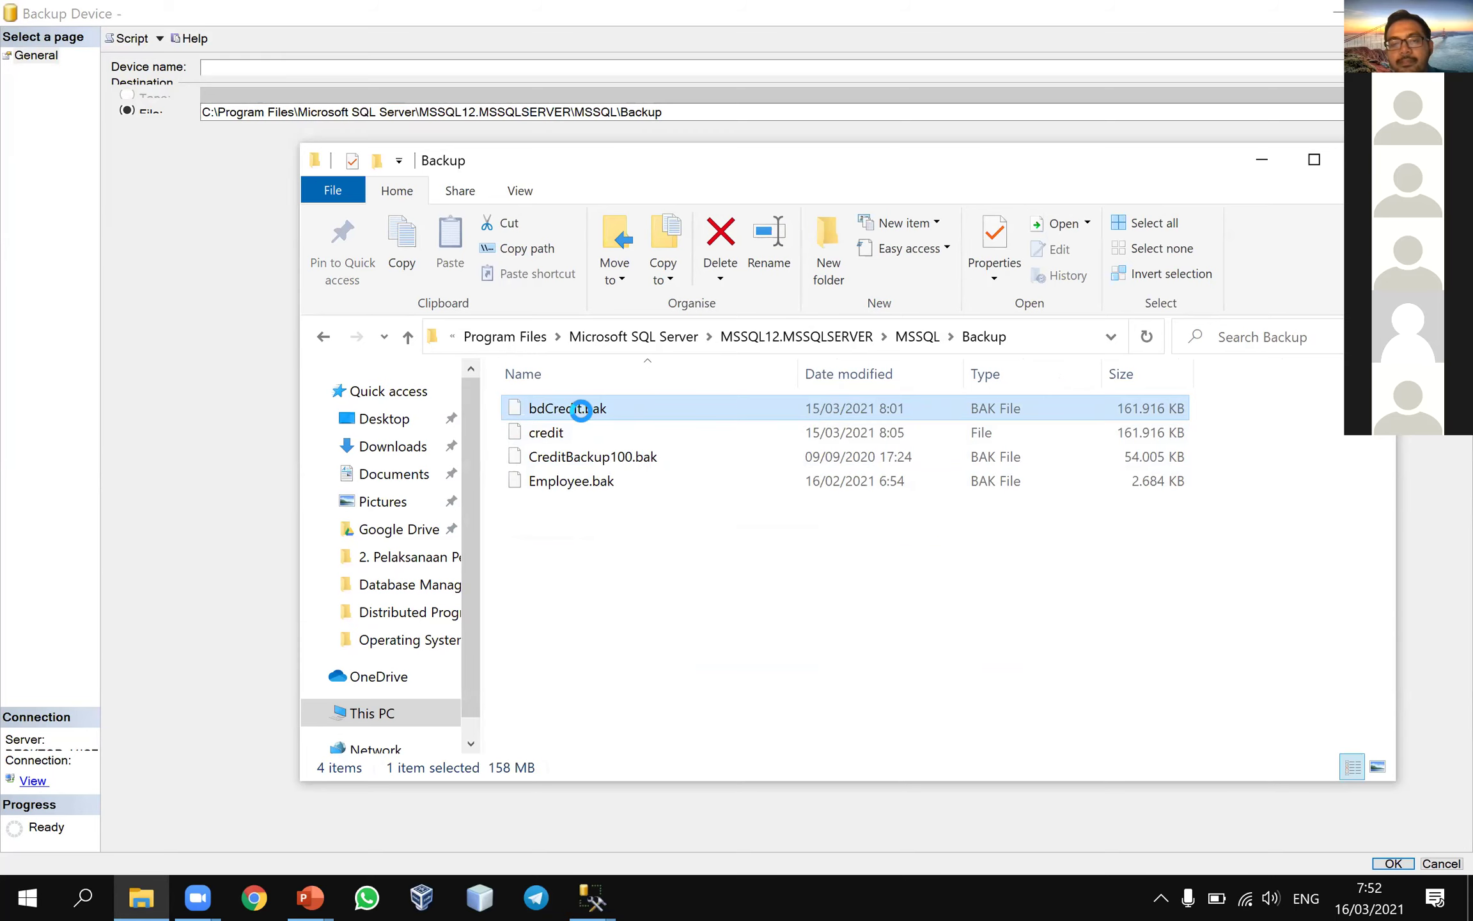
{"action": "left_click", "coordinate": [637, 799]}
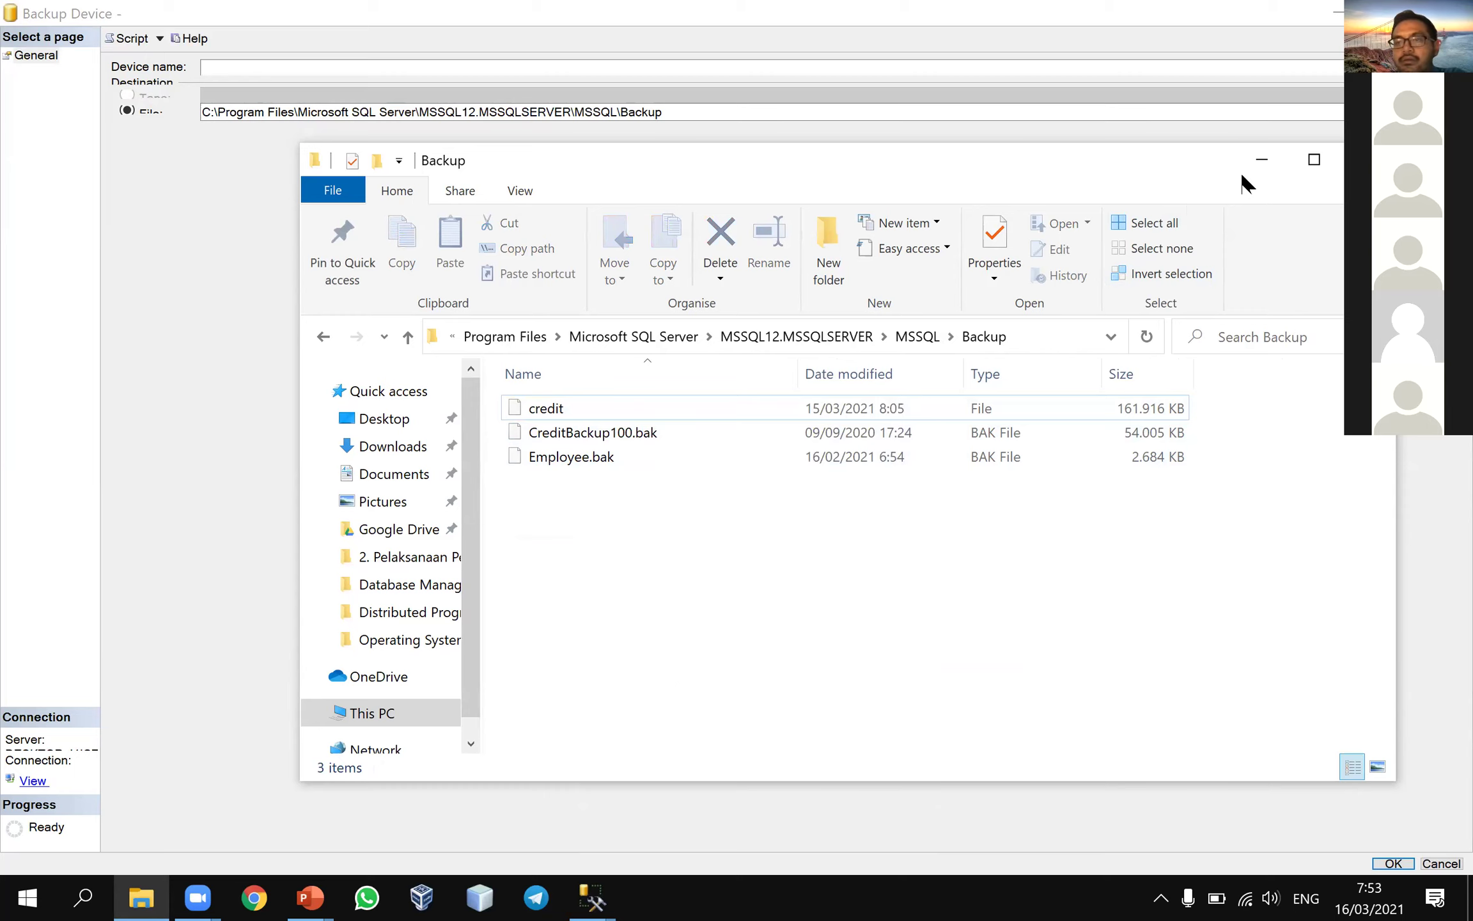
{"action": "left_click_drag", "start_coordinate": [1202, 170], "coordinate": [1162, 168]}
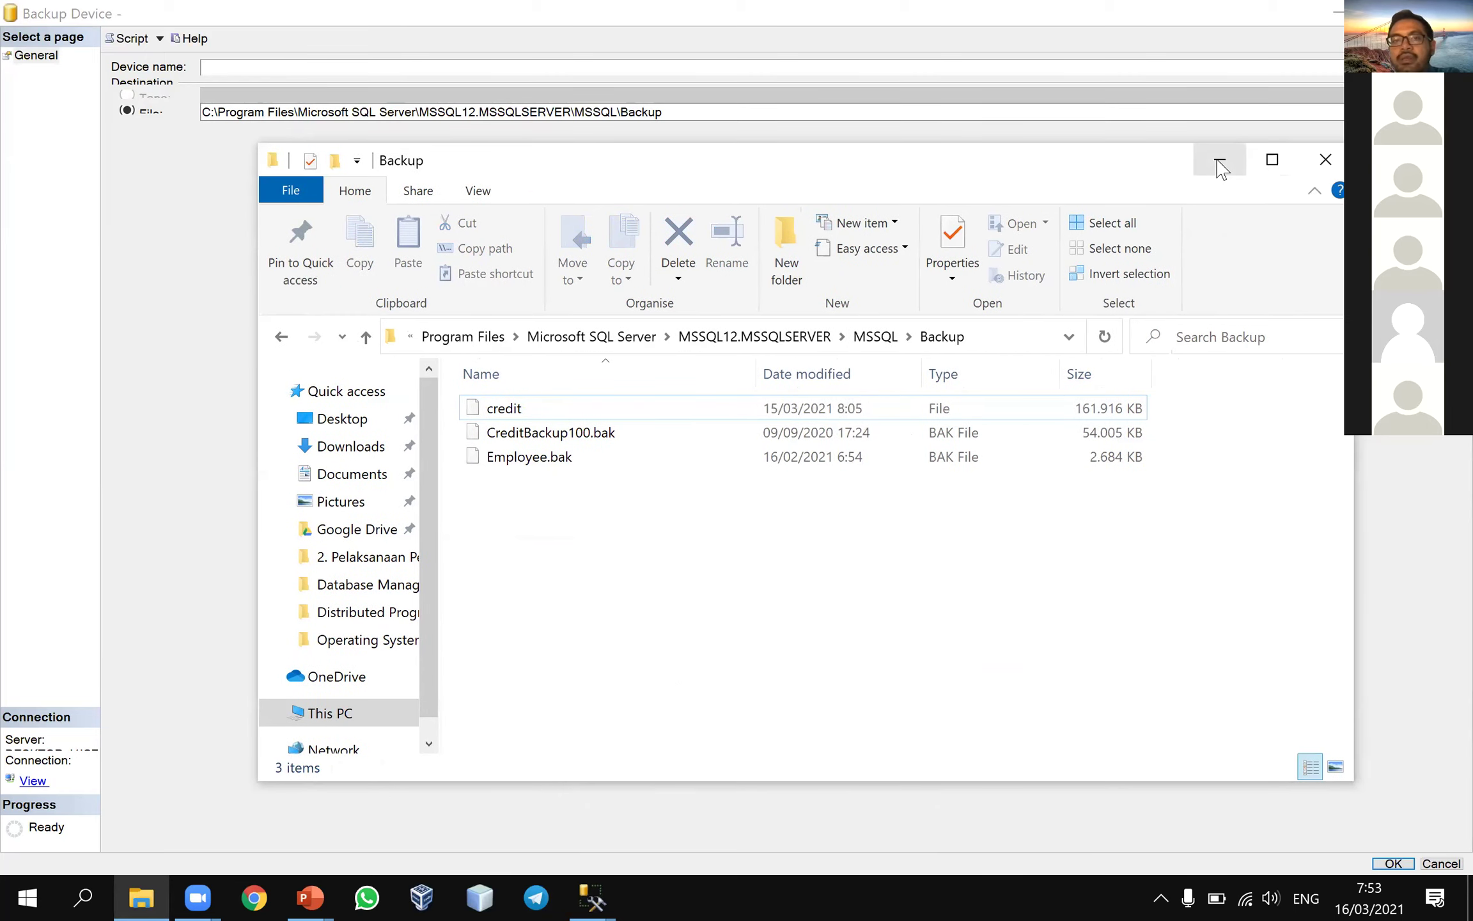
{"action": "left_click", "coordinate": [1220, 165]}
- Create the backup device bdCredit with the file path C:\Program Files\Microsoft SQL Server\MSSQL12.MSSQLSERVER\MSSQL\bdCredit
{"action": "left_click", "coordinate": [774, 115]}
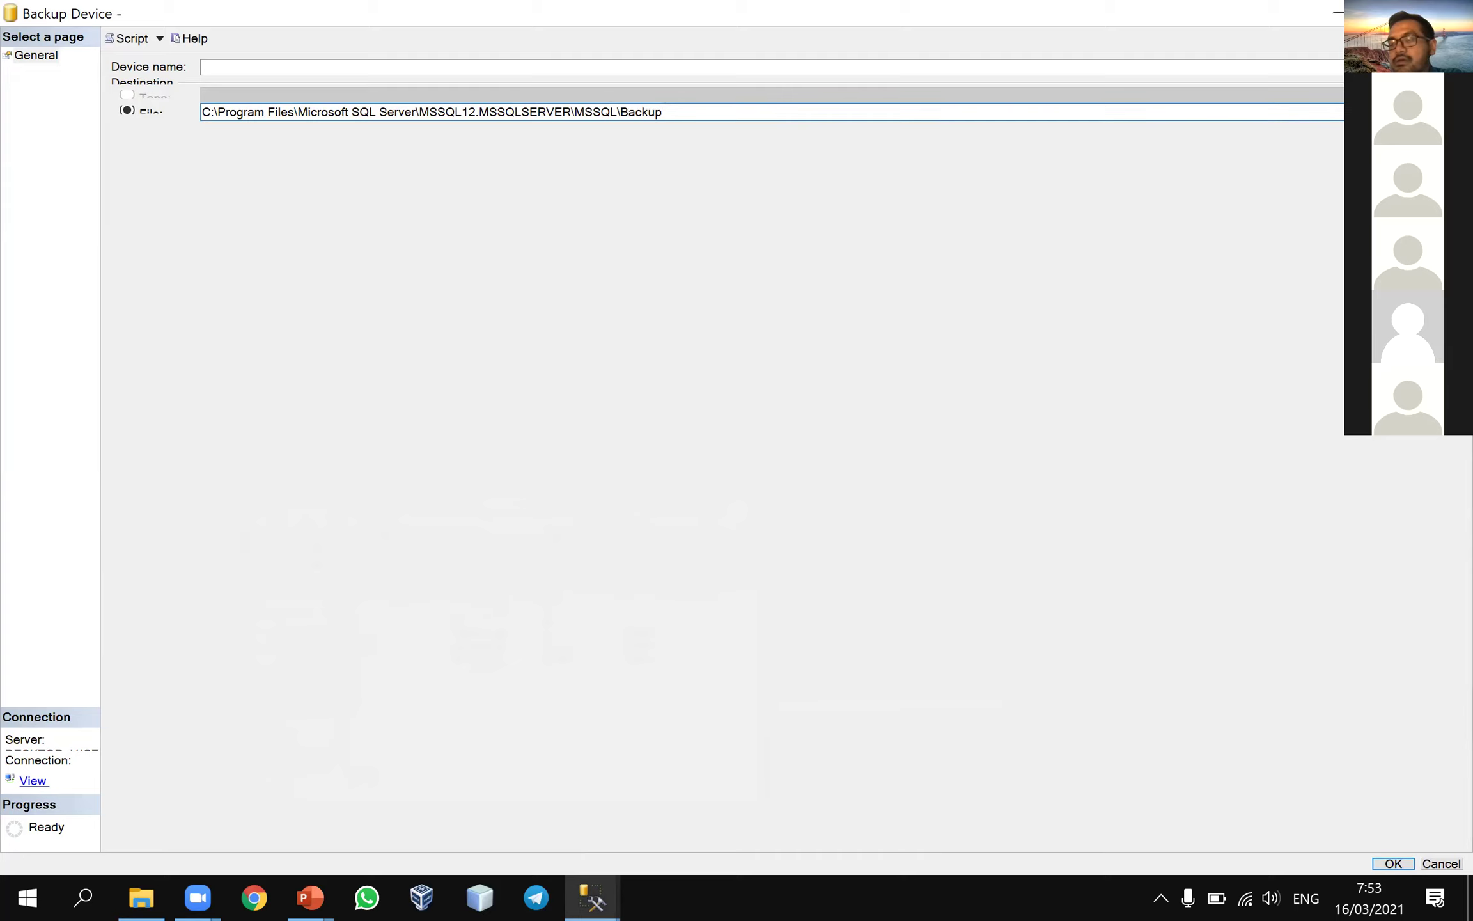
{"action": "left_click", "coordinate": [1455, 112]}
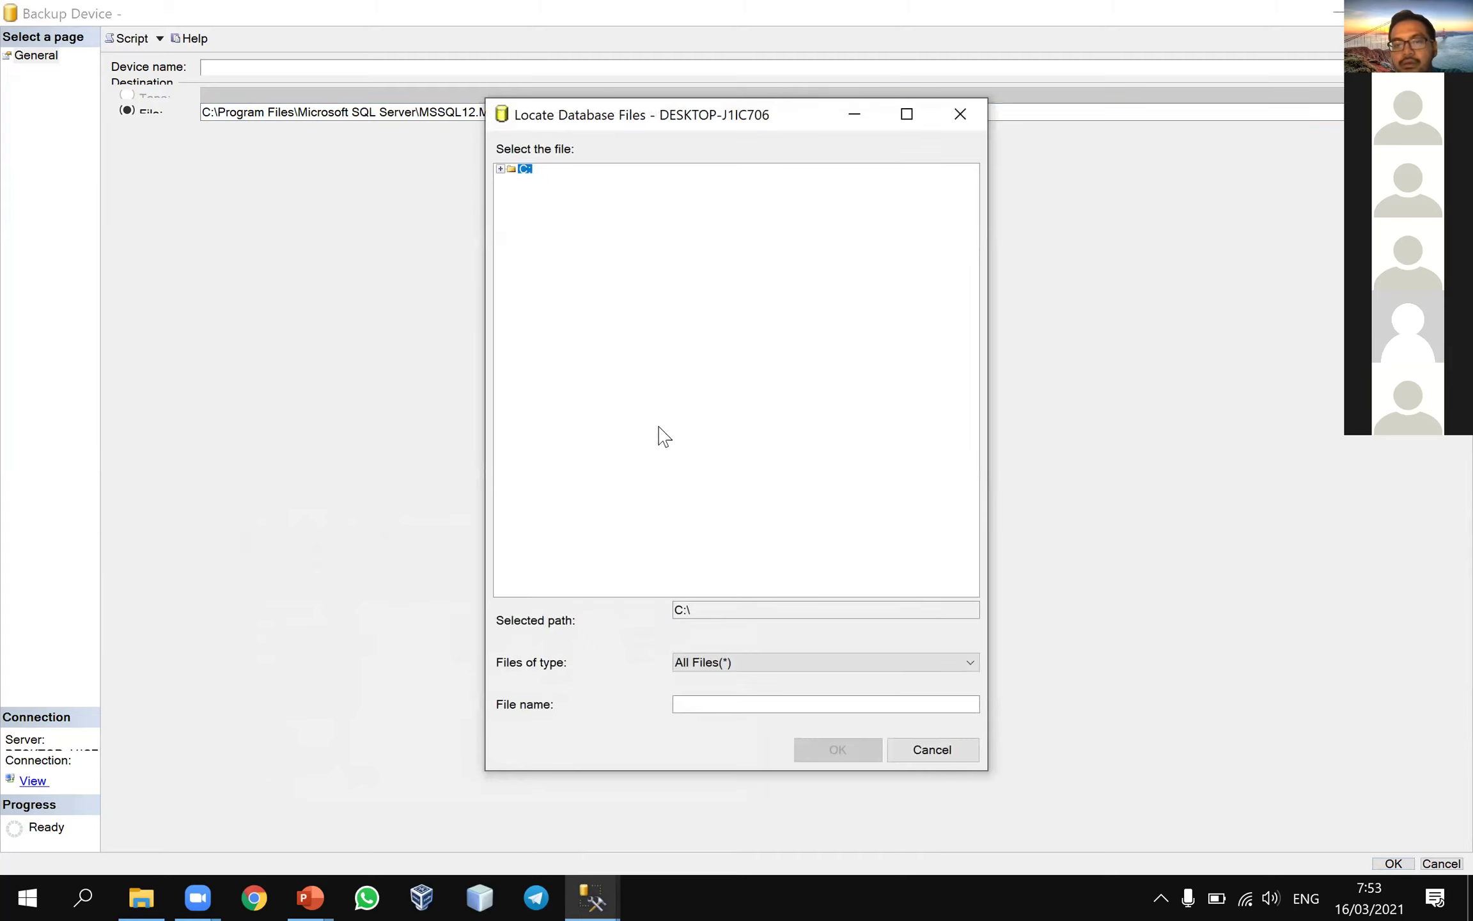
{"action": "left_click", "coordinate": [898, 751]}
{"action": "double_click", "coordinate": [641, 115]}
{"action": "left_click", "coordinate": [673, 115]}
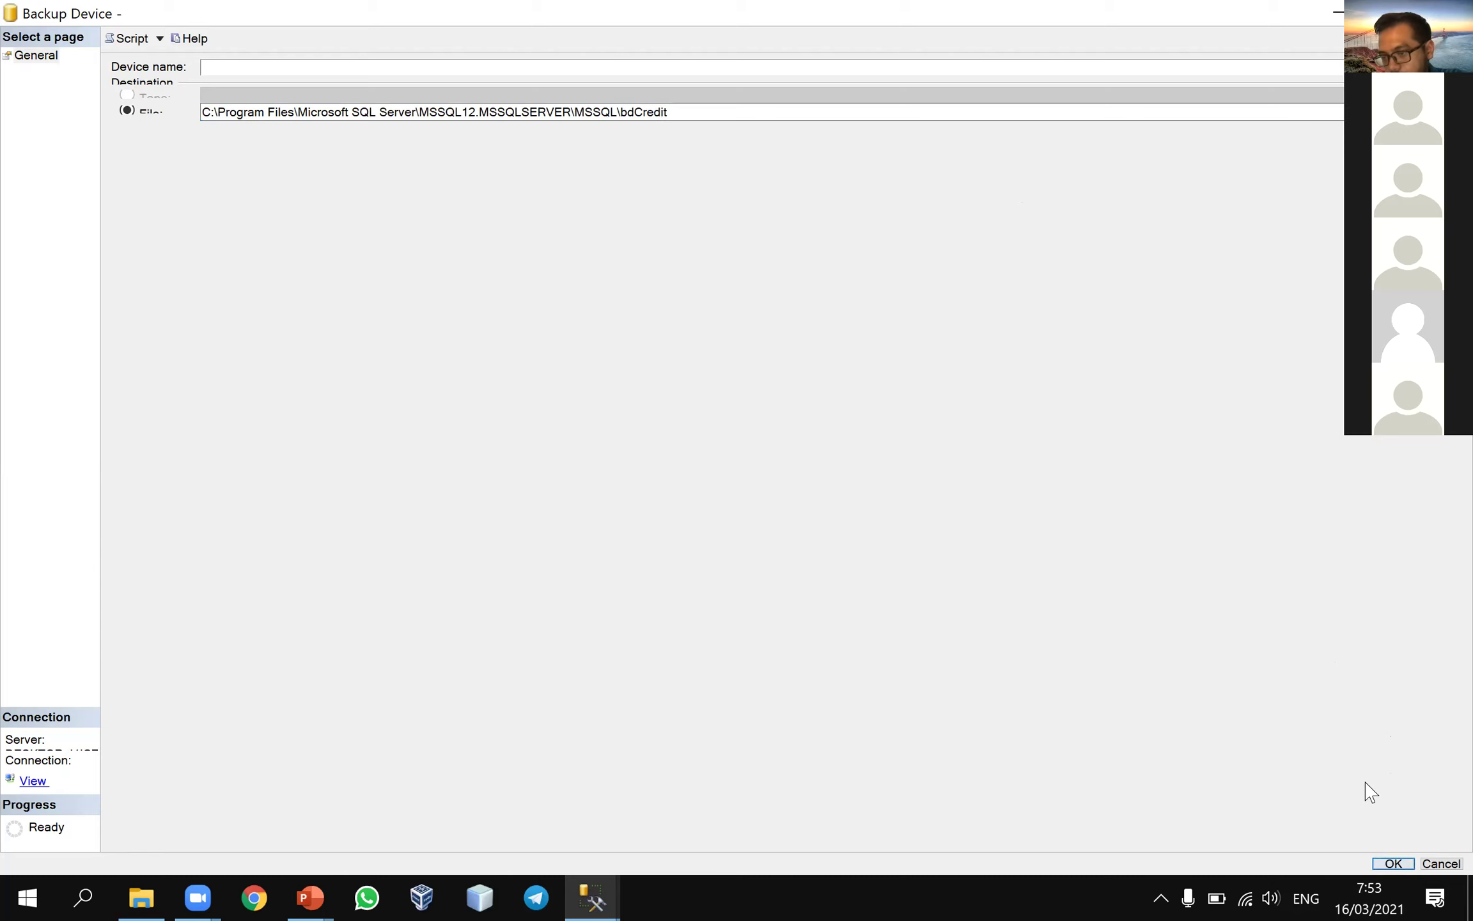
{"action": "left_click", "coordinate": [1393, 13]}
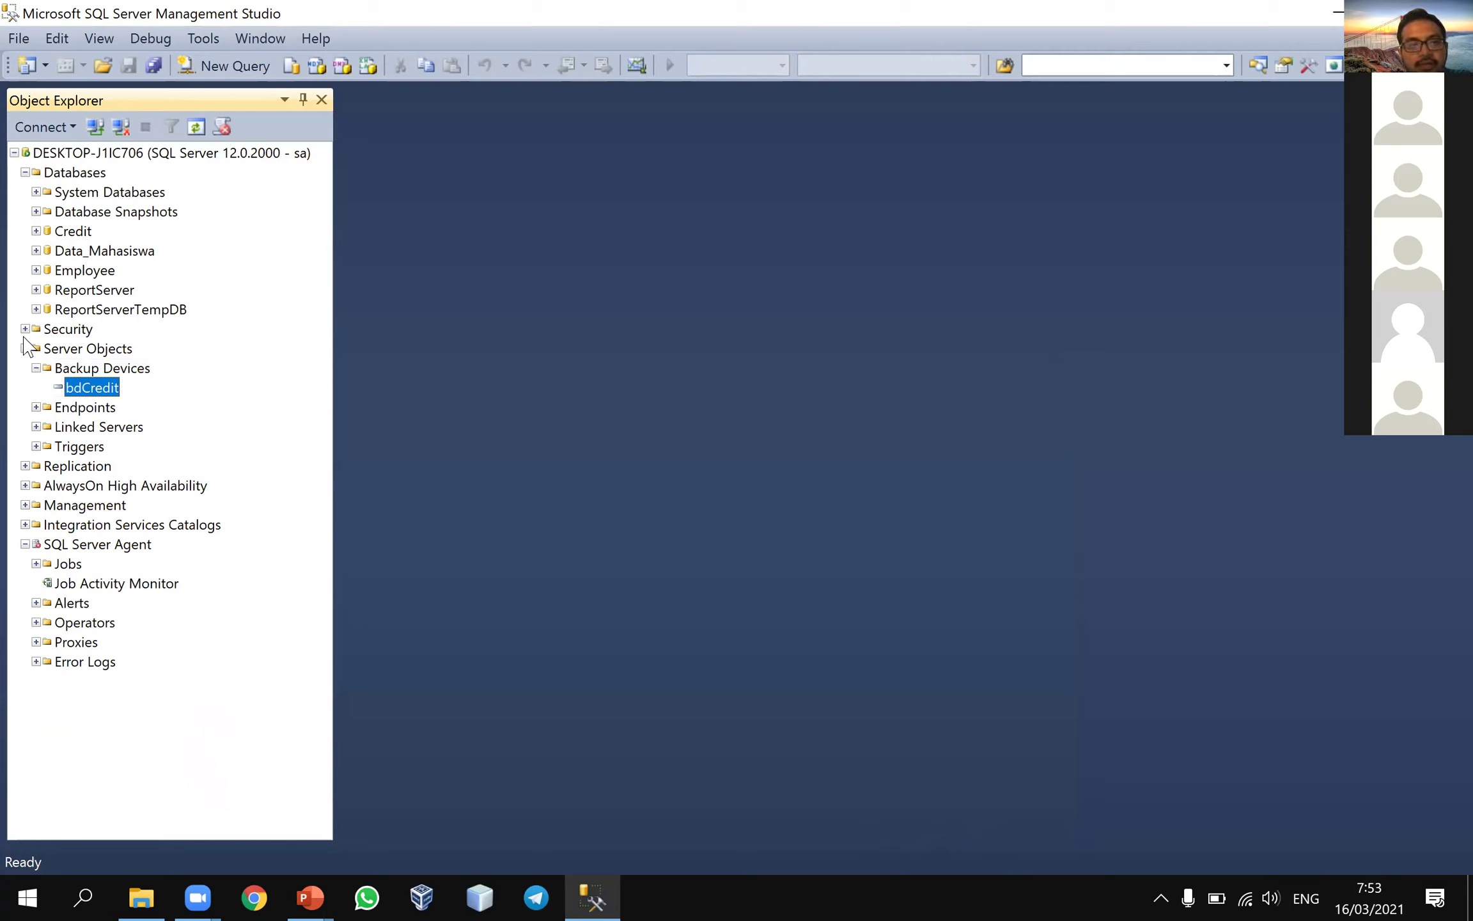
- Set up a full backup of the Credit database, replacing its disk destination with the backup device bdCredit
{"action": "left_click", "coordinate": [68, 234]}
{"action": "right_click", "coordinate": [67, 234]}
{"action": "mouse_move", "coordinate": [154, 305]}
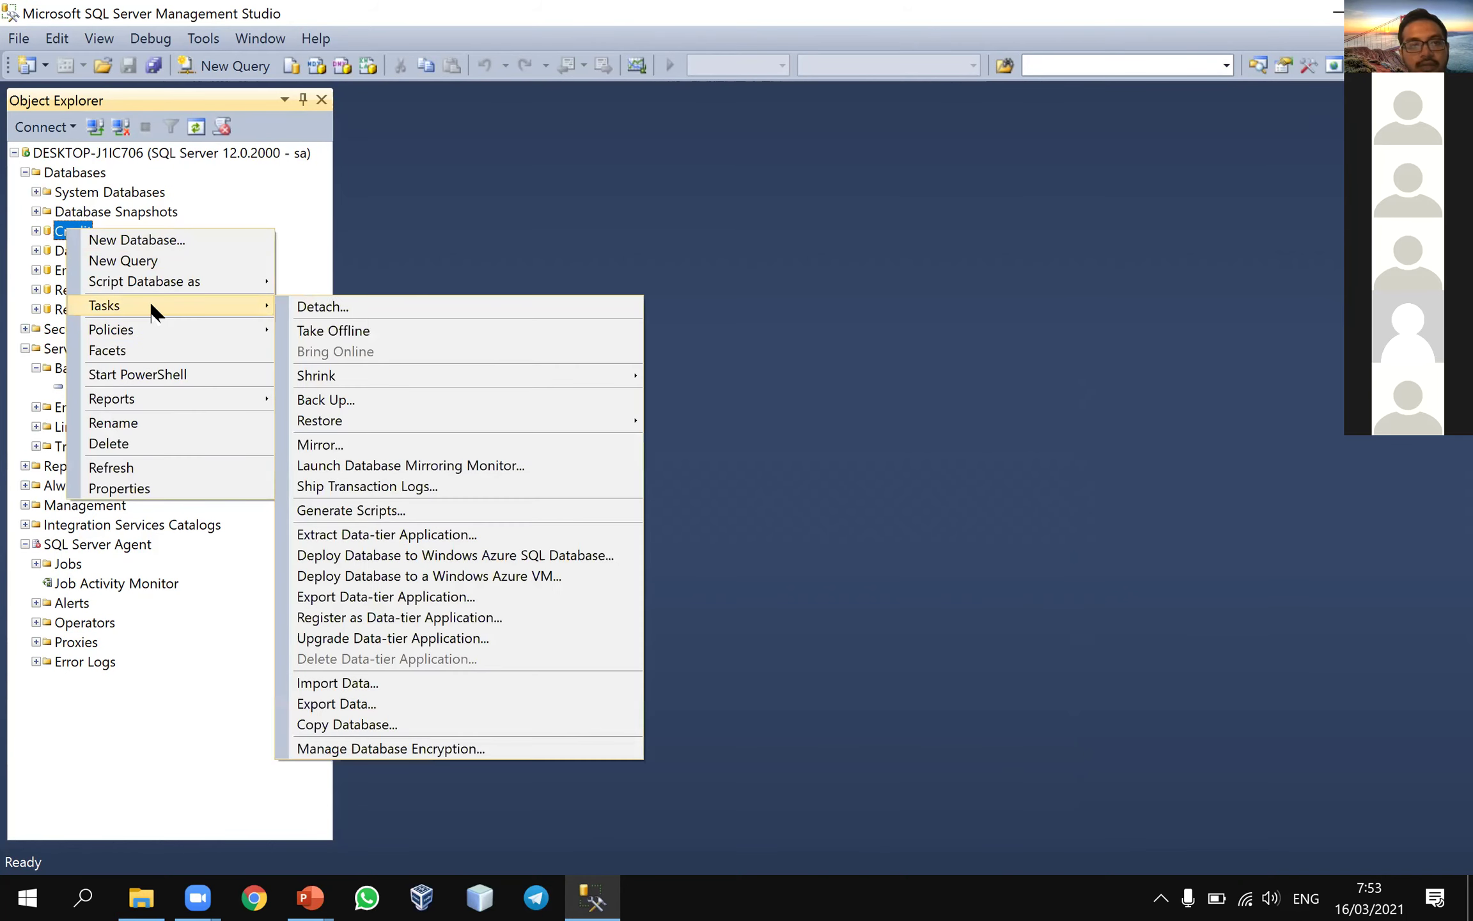
{"action": "left_click", "coordinate": [353, 402]}
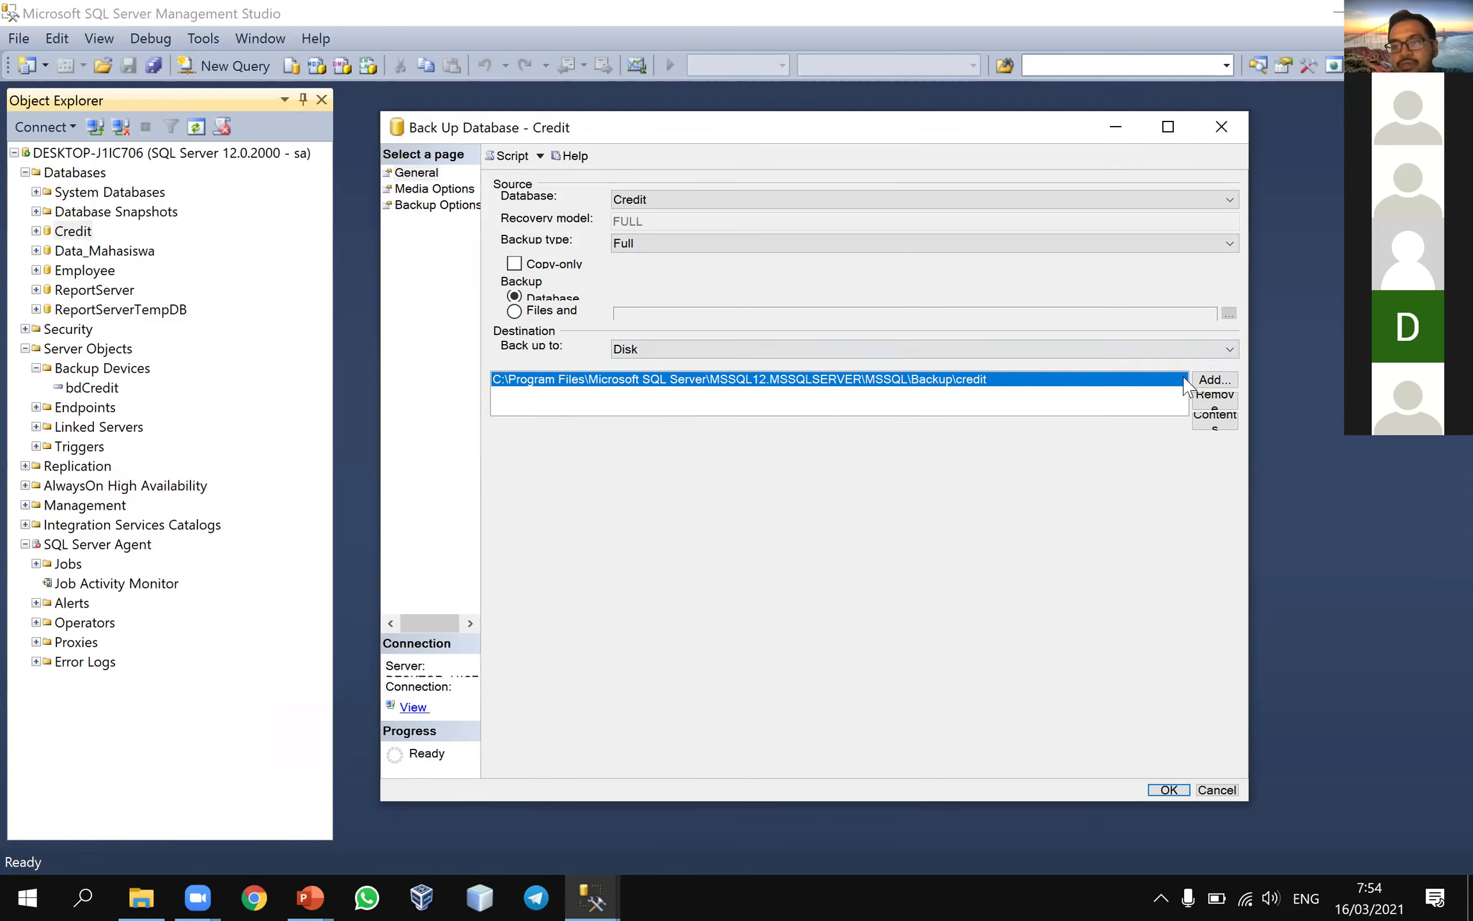
{"action": "left_click", "coordinate": [1203, 398]}
{"action": "left_click", "coordinate": [1181, 351]}
{"action": "left_click", "coordinate": [1184, 362]}
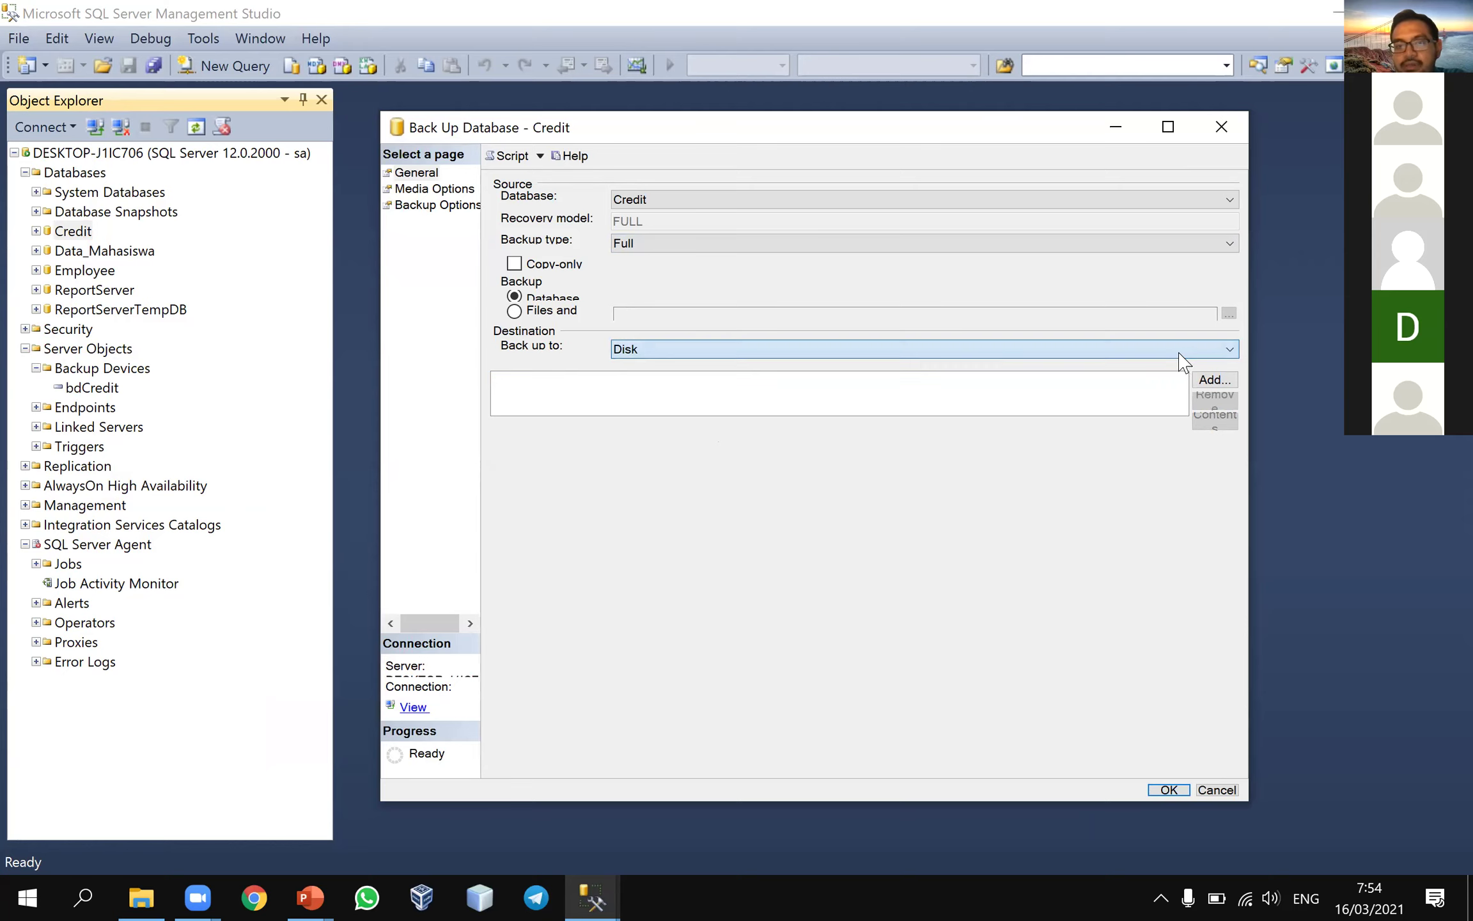
{"action": "left_click", "coordinate": [1206, 382]}
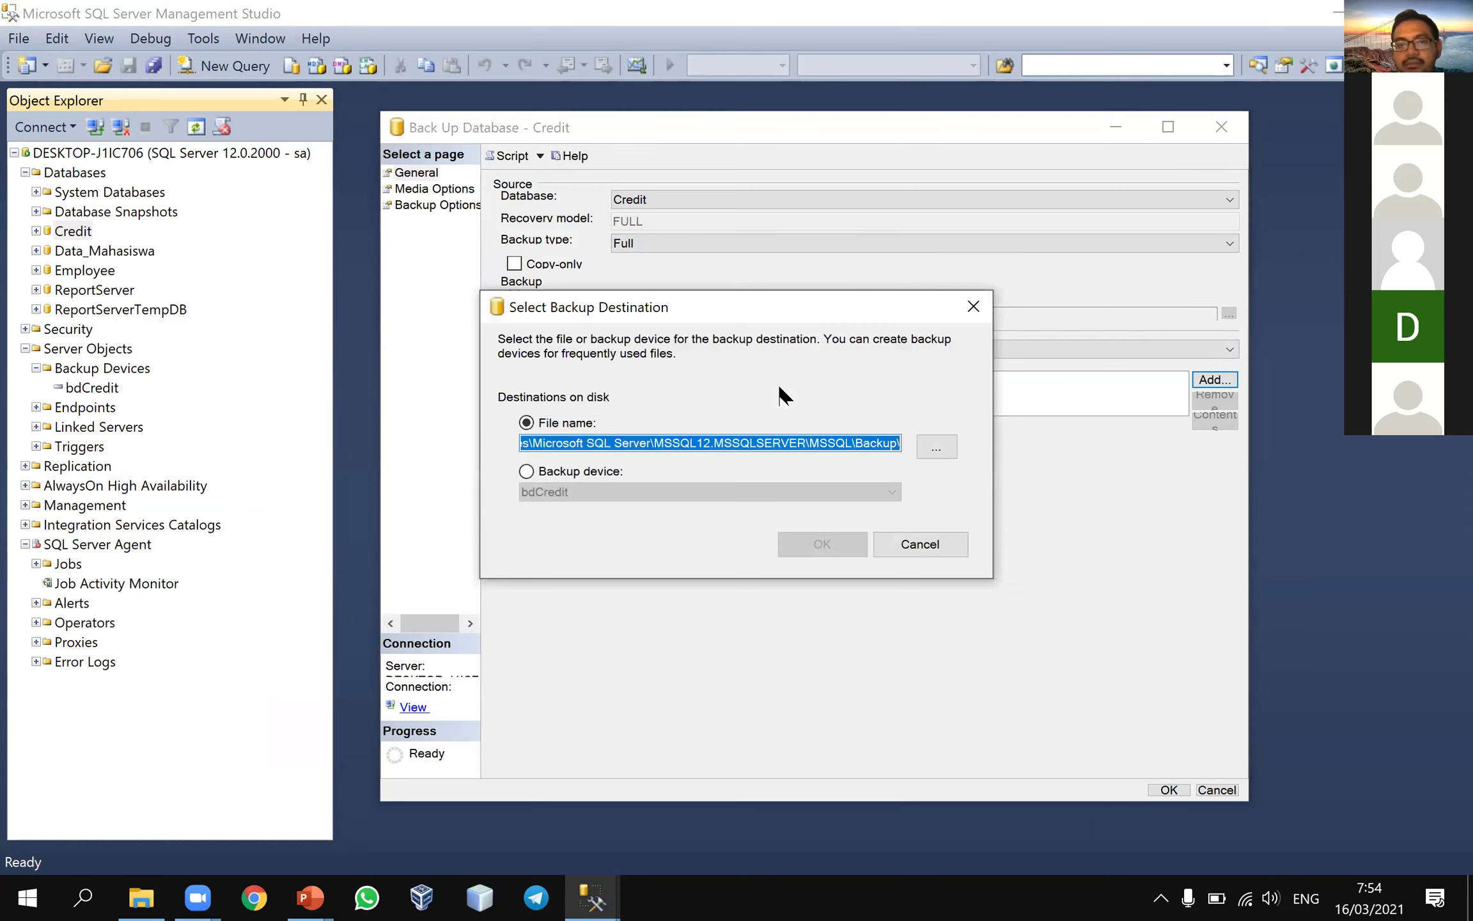
{"action": "left_click", "coordinate": [575, 477]}
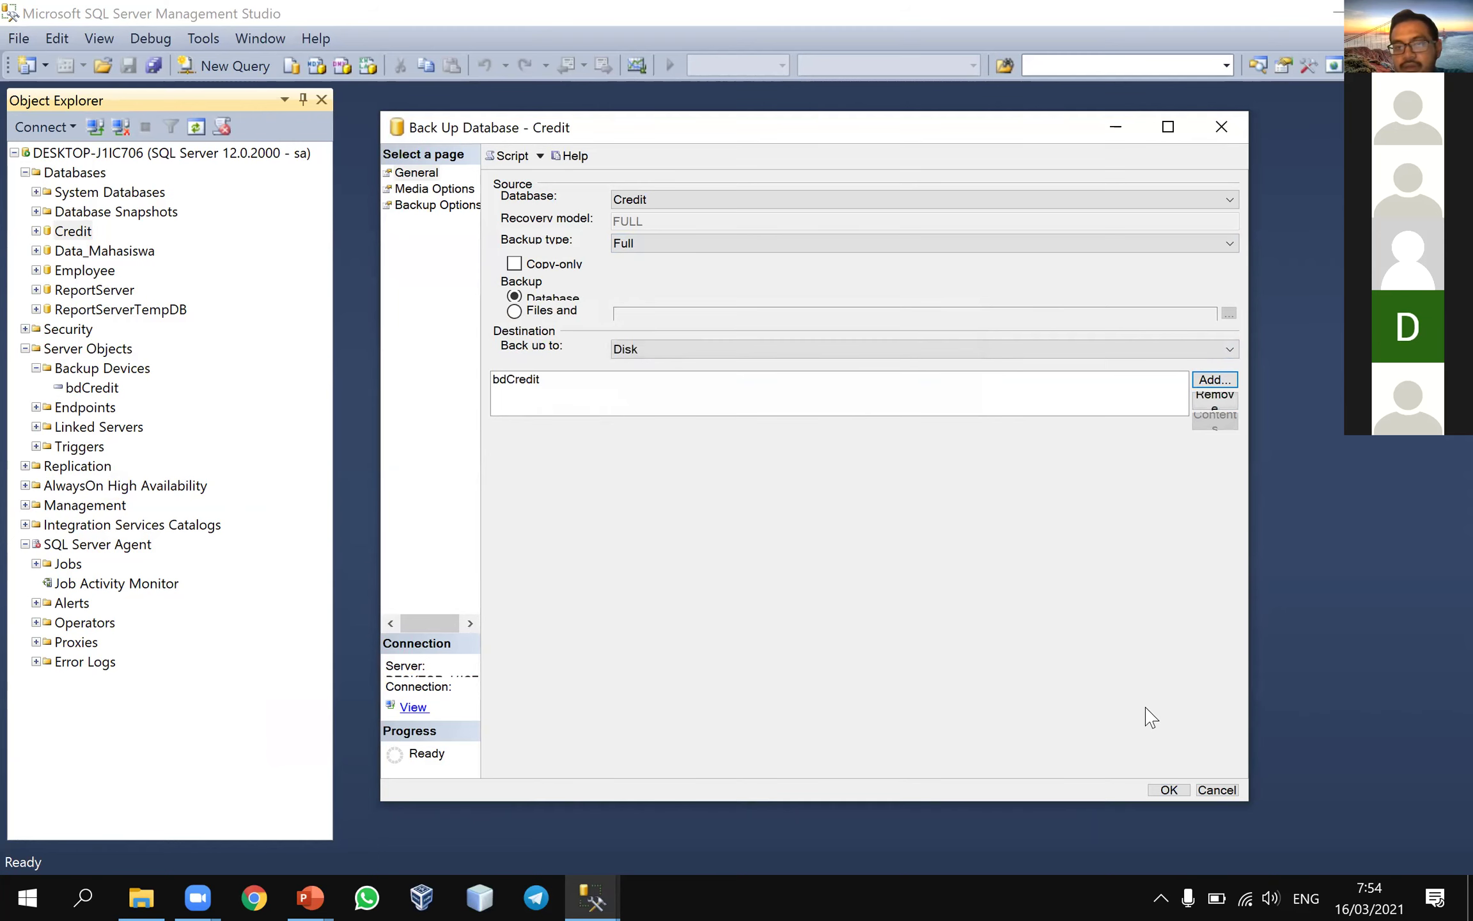
- Try to run the full backup of the Credit database and close the backup dialog
{"action": "left_click", "coordinate": [1171, 792]}
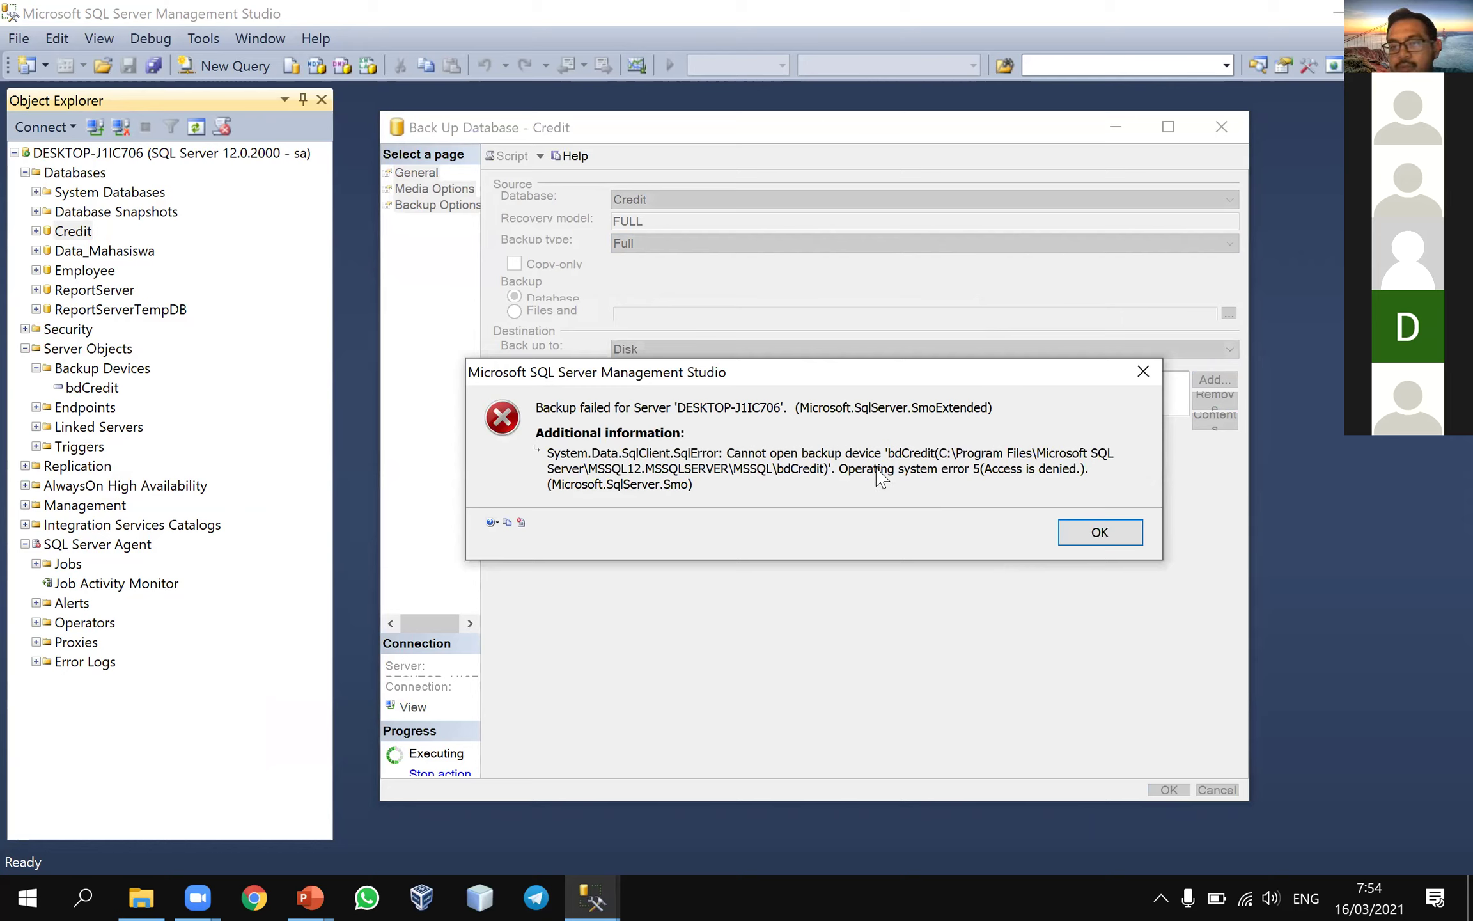
{"action": "left_click", "coordinate": [1100, 532]}
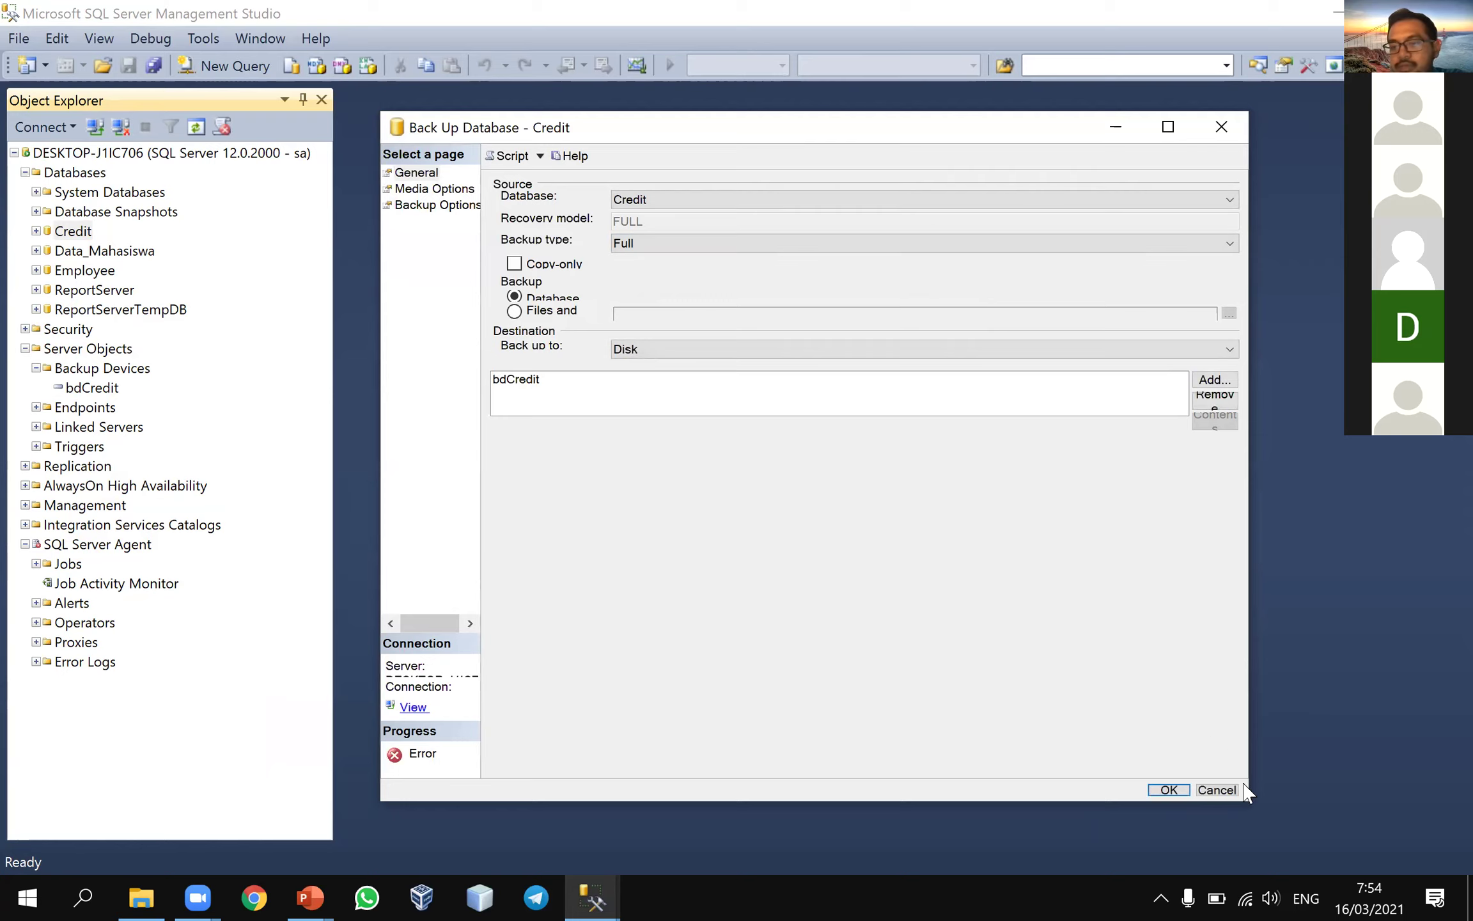
{"action": "left_click", "coordinate": [1217, 790]}
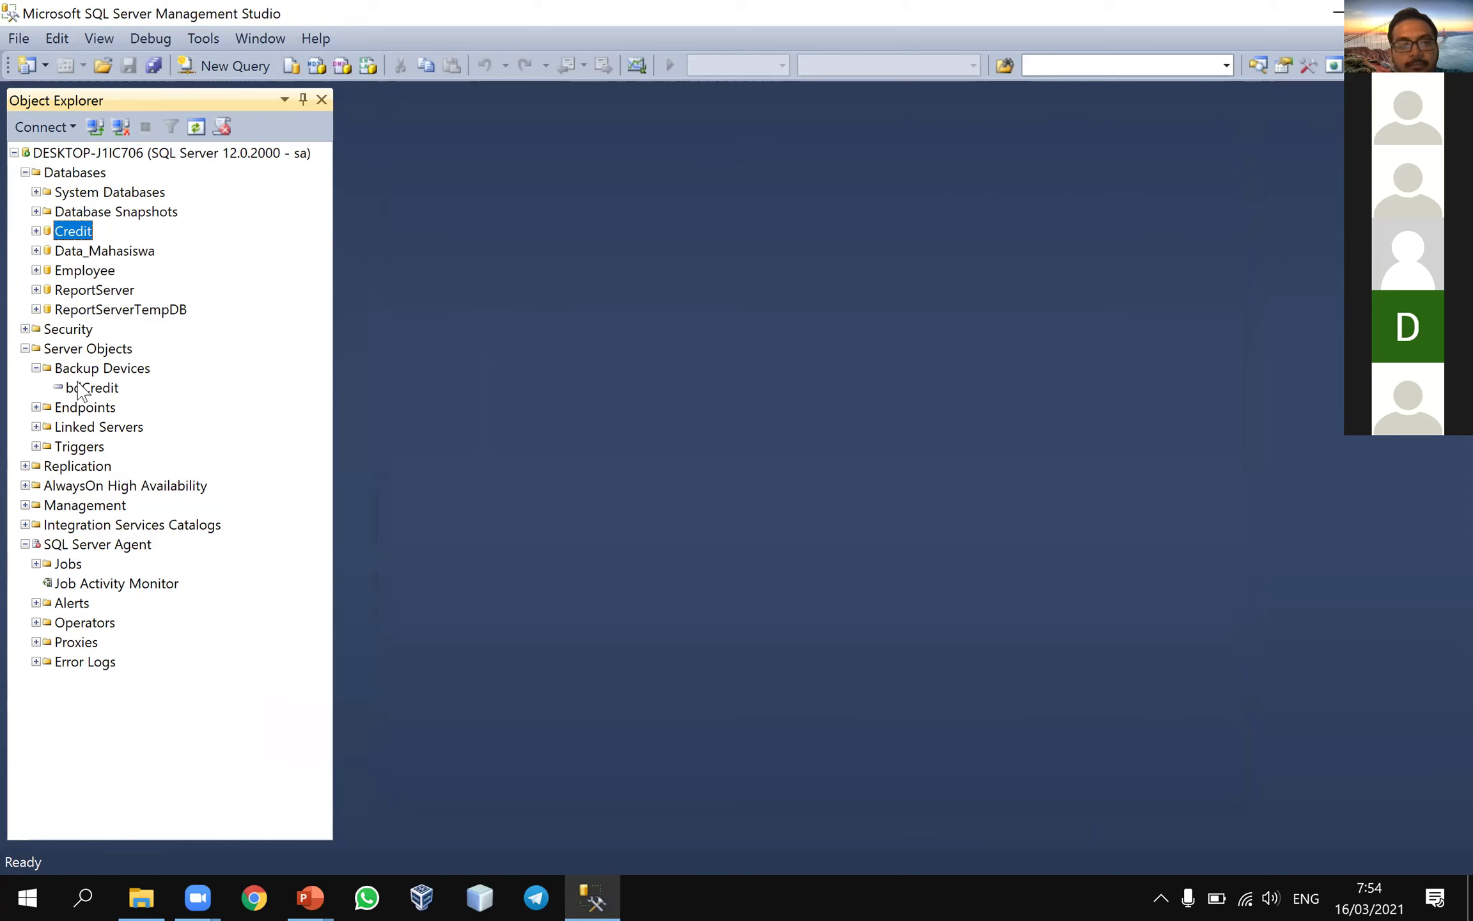
- Check the destination file path in the properties of the backup device bdCredit
{"action": "left_click", "coordinate": [78, 388]}
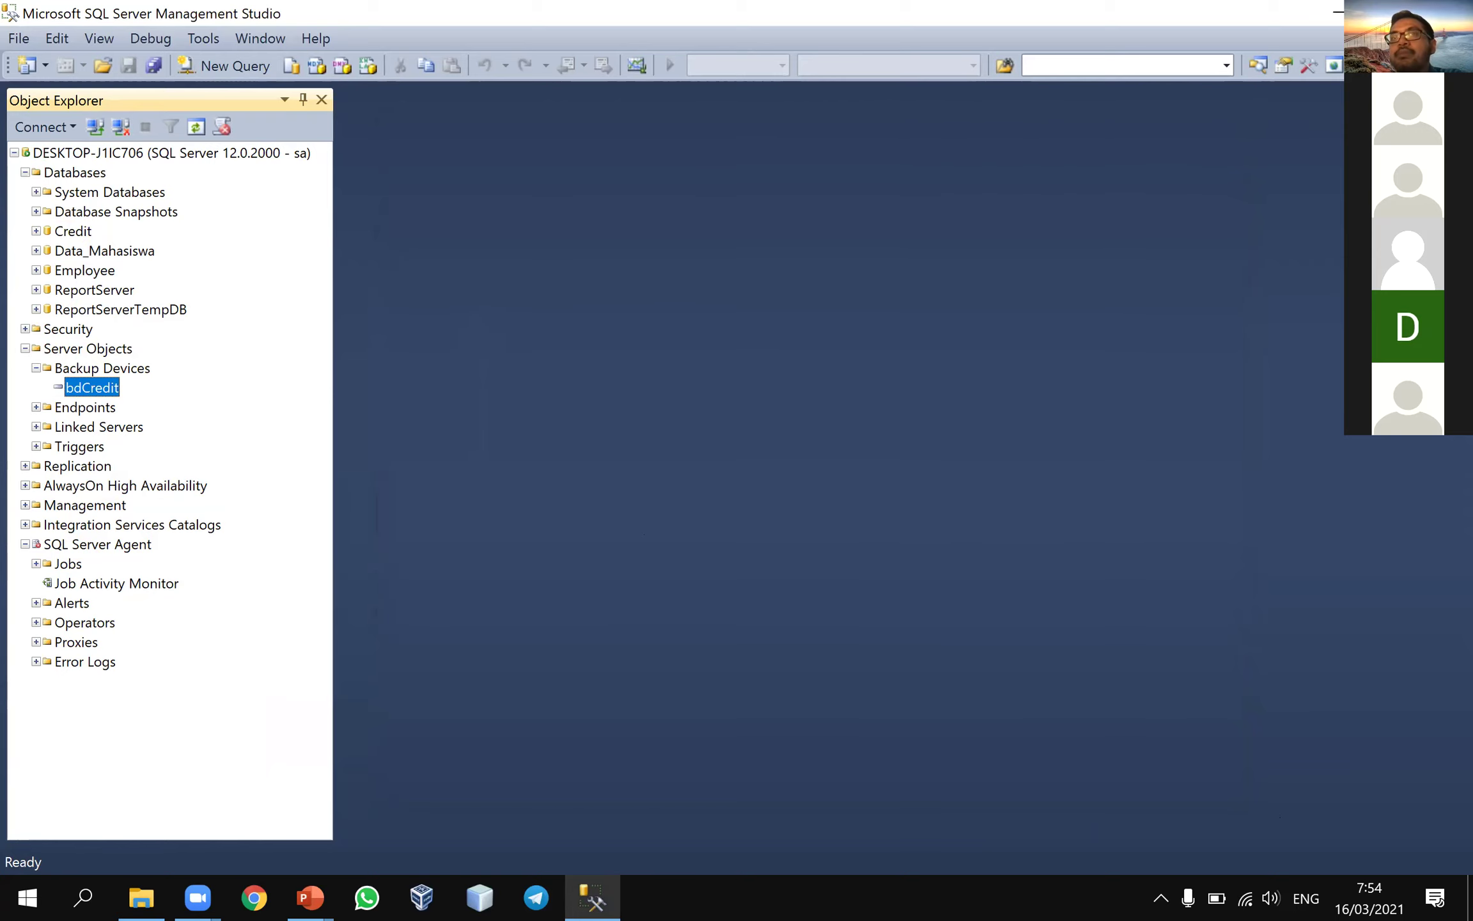
{"action": "key", "text": "alt+Tab"}
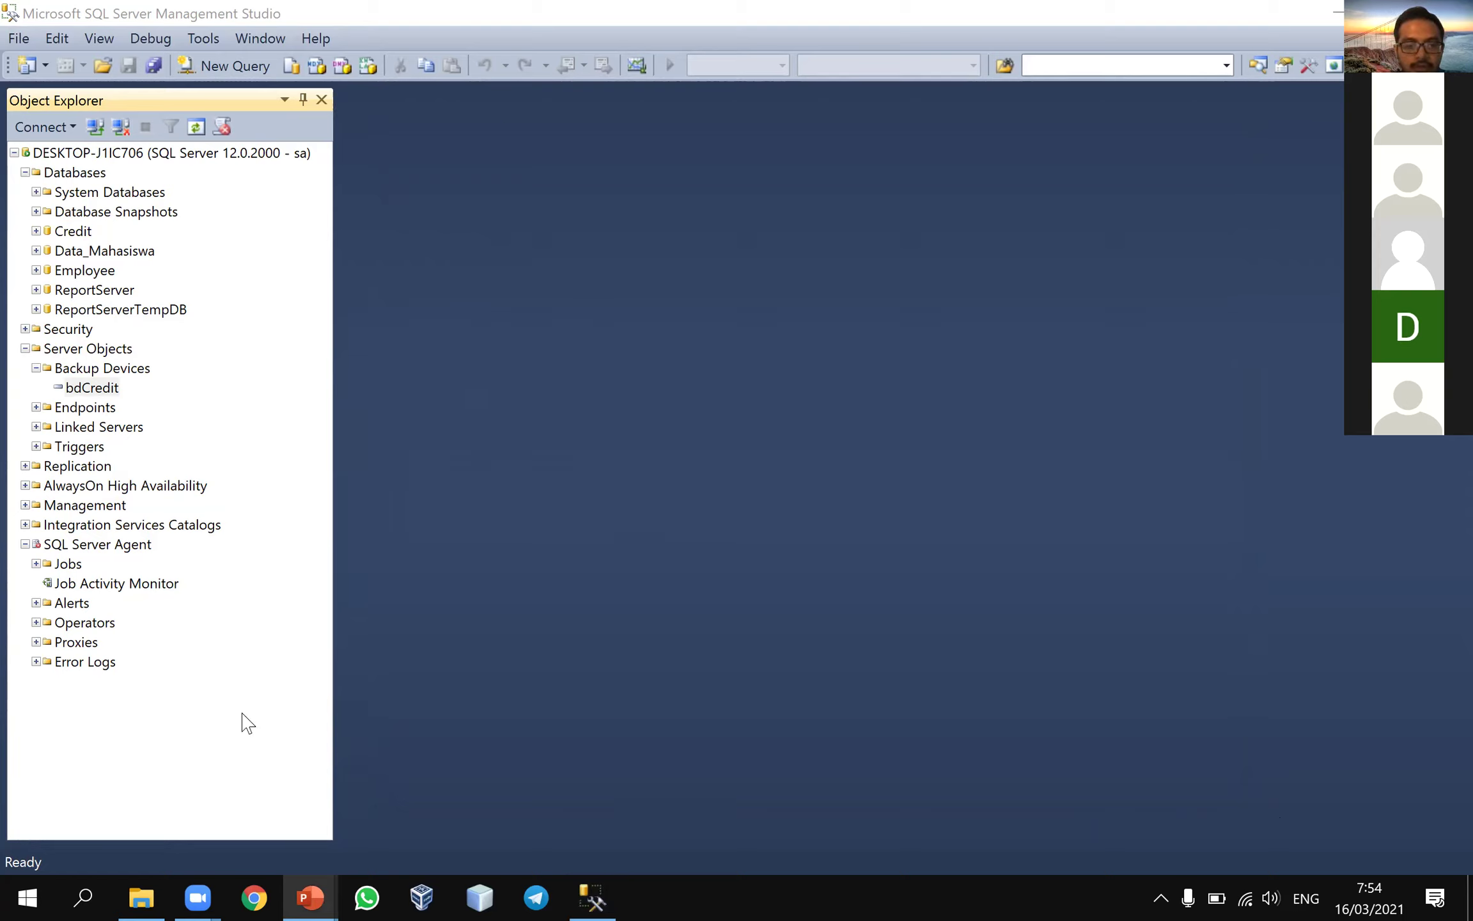
{"action": "left_click", "coordinate": [84, 389]}
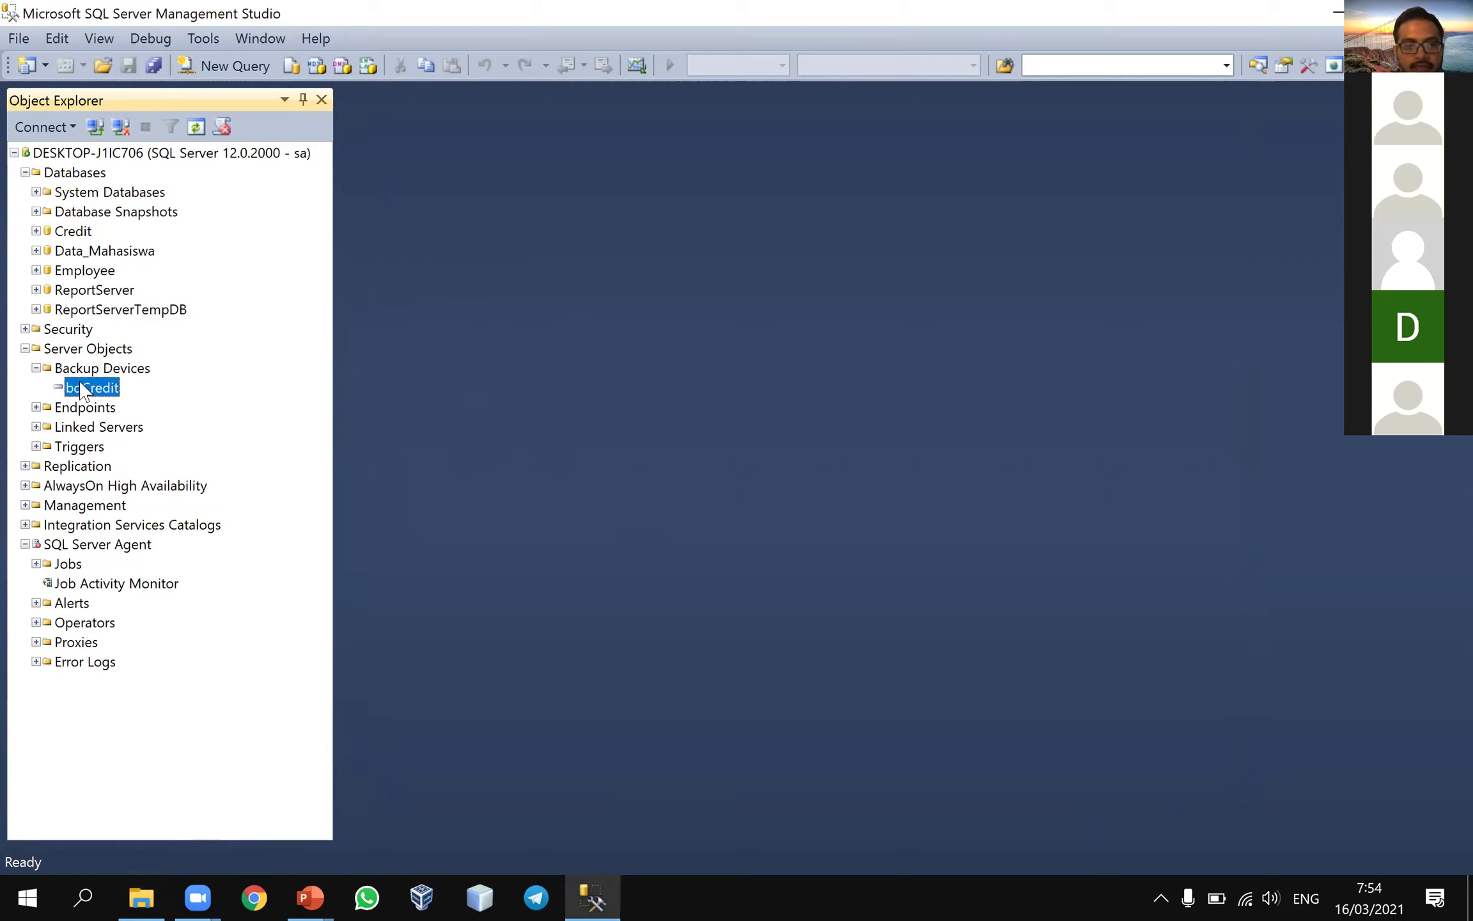
{"action": "right_click", "coordinate": [81, 384]}
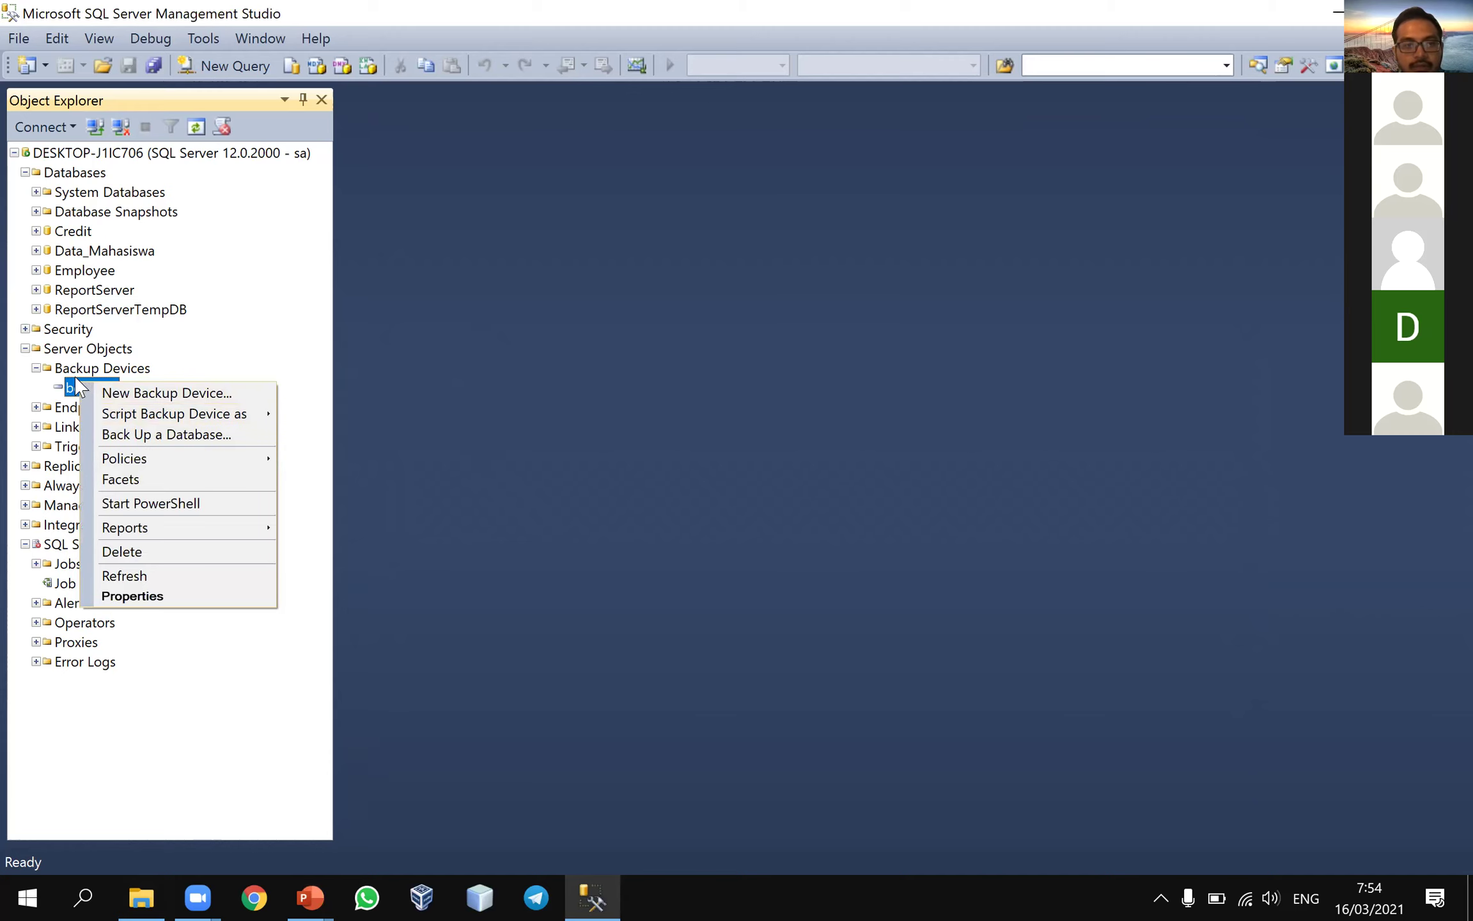
{"action": "left_click", "coordinate": [76, 376]}
{"action": "double_click", "coordinate": [77, 383]}
{"action": "left_click", "coordinate": [1019, 514]}
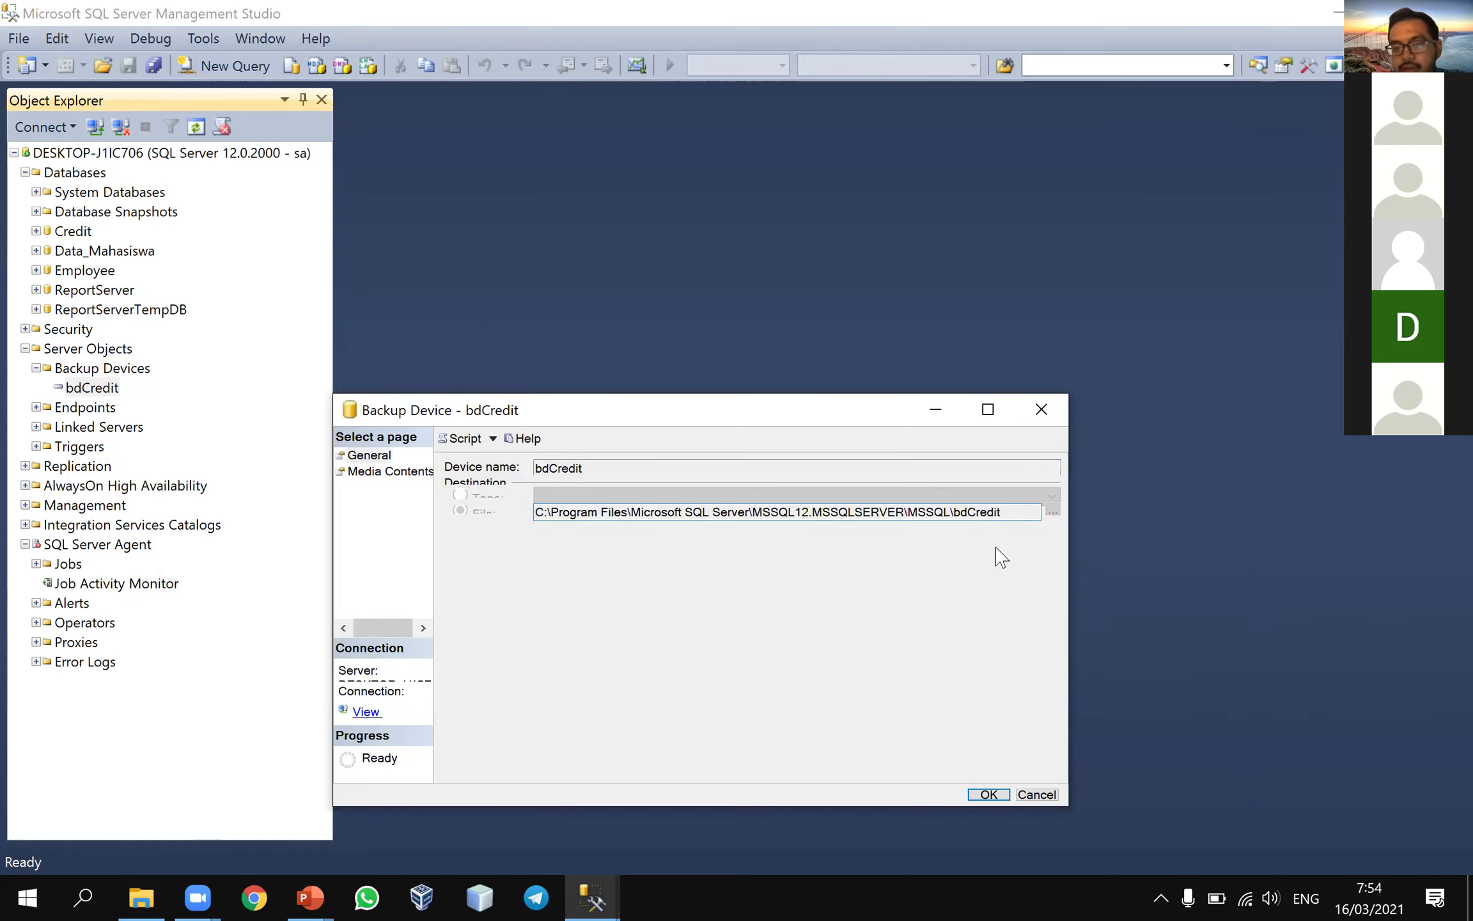
{"action": "left_click", "coordinate": [1035, 795]}
- Delete the backup device bdCredit from the server's backup devices
{"action": "right_click", "coordinate": [96, 388]}
{"action": "left_click", "coordinate": [157, 555]}
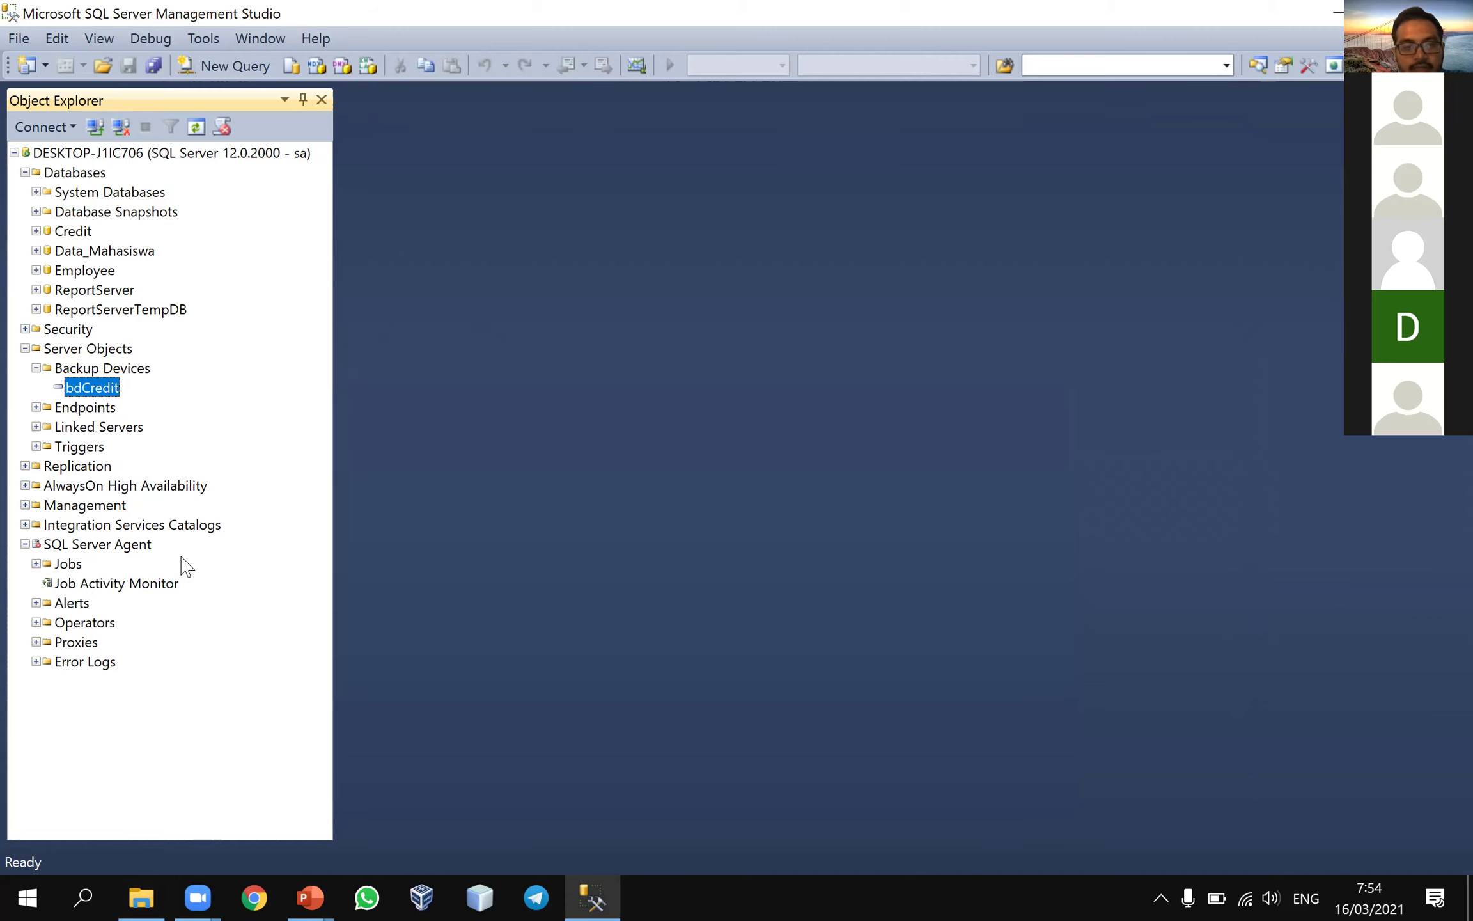
{"action": "left_click", "coordinate": [850, 606]}
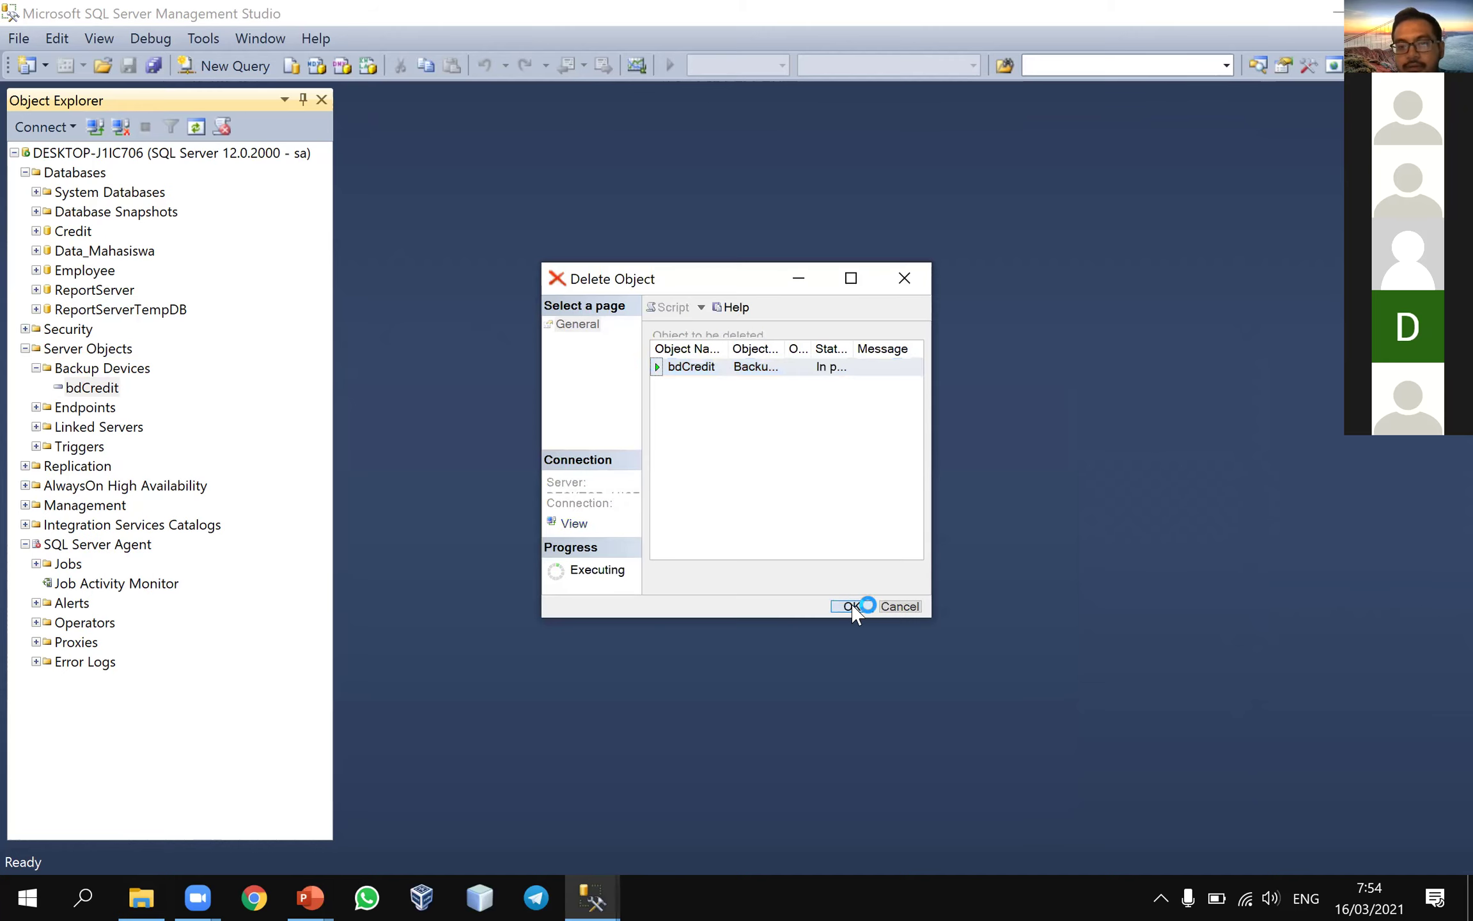
- Start defining a new backup device named bdCredit
{"action": "right_click", "coordinate": [88, 376]}
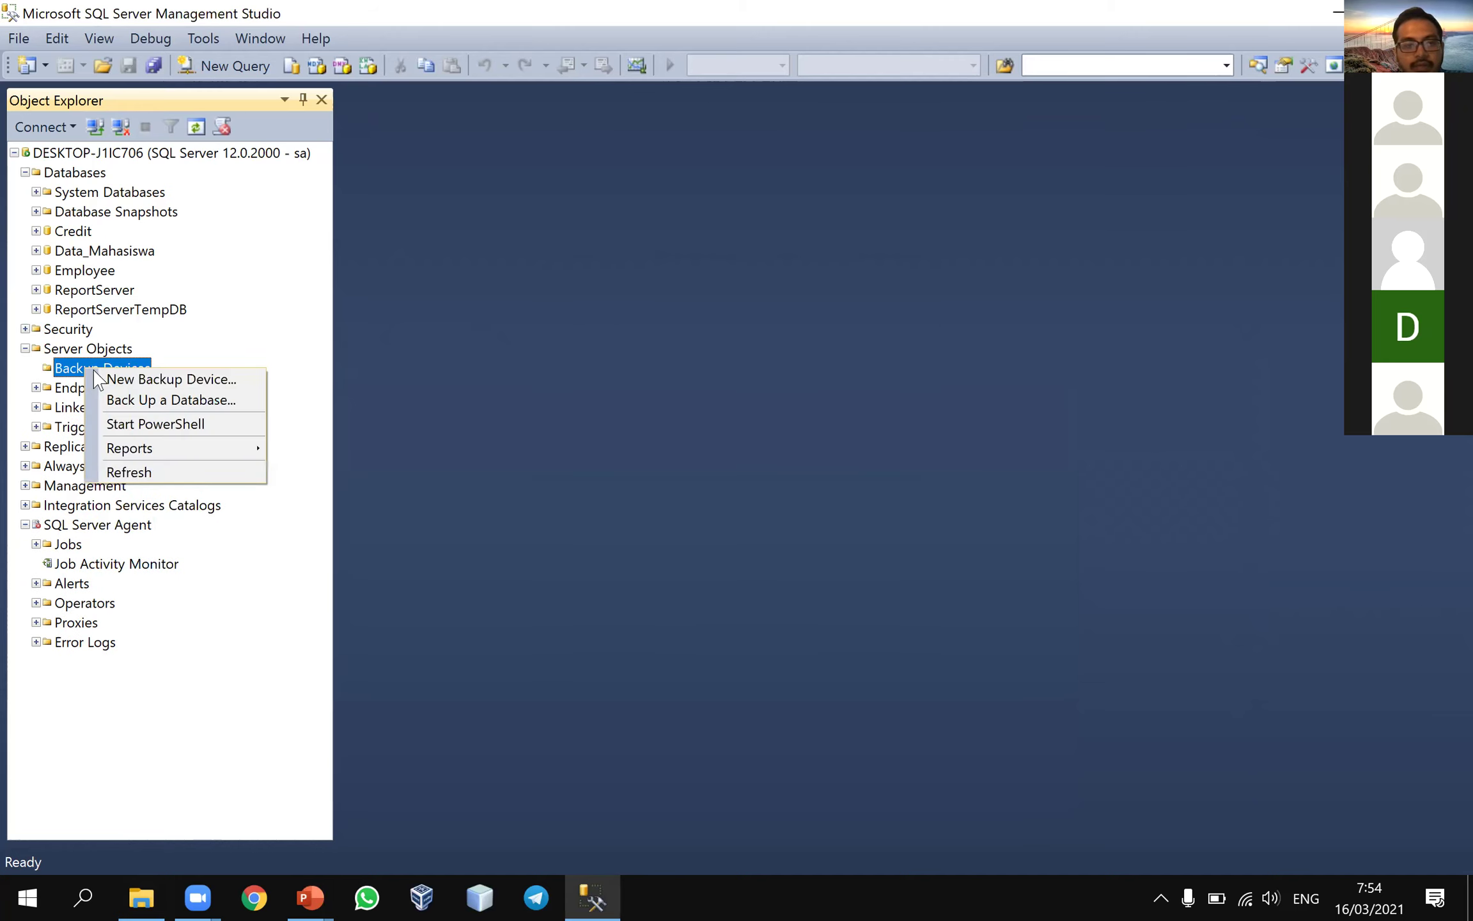
{"action": "left_click", "coordinate": [118, 379]}
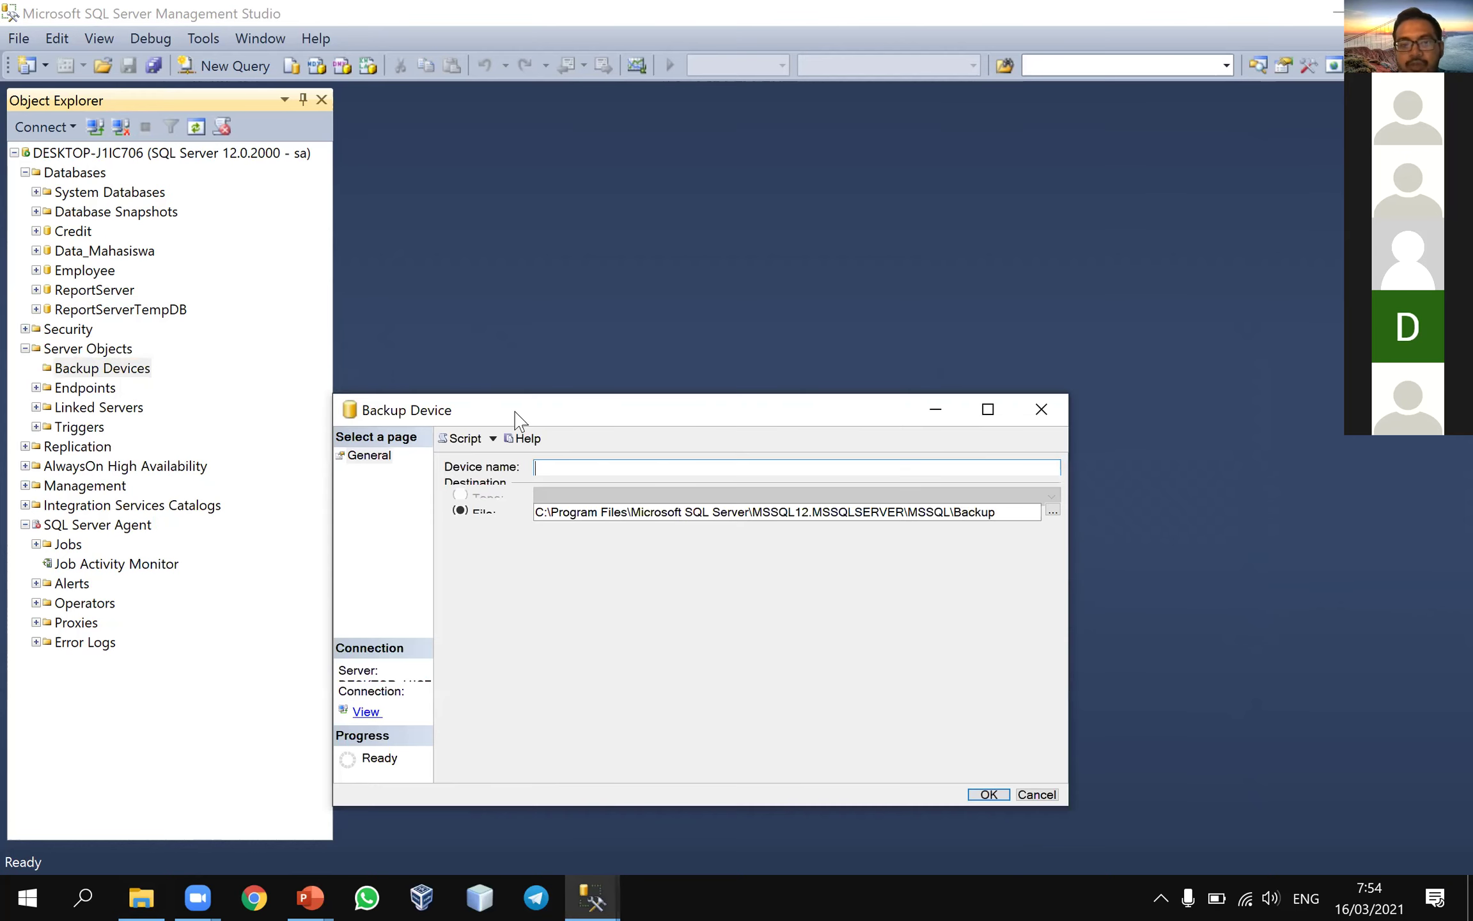
{"action": "type", "text": "bdCr"}
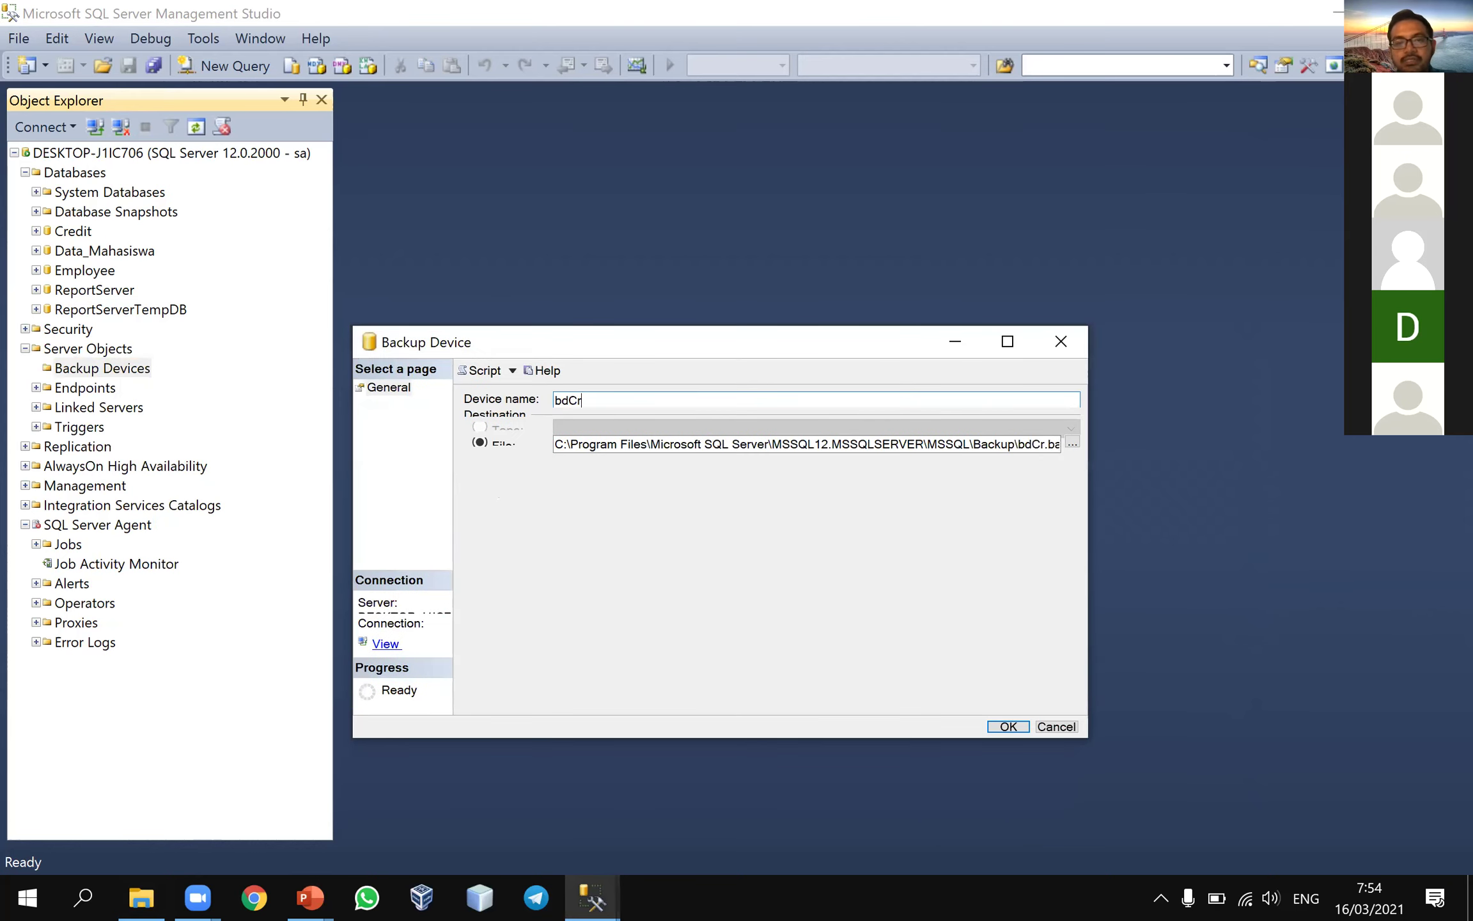
{"action": "type", "text": "edit"}
- Shorten the device's file path to C:\Program Files\Microsoft SQL Server\MSSQL12.MSSQLSERVER\MSSQL\Backup\ and try to create the device
{"action": "left_click", "coordinate": [946, 444]}
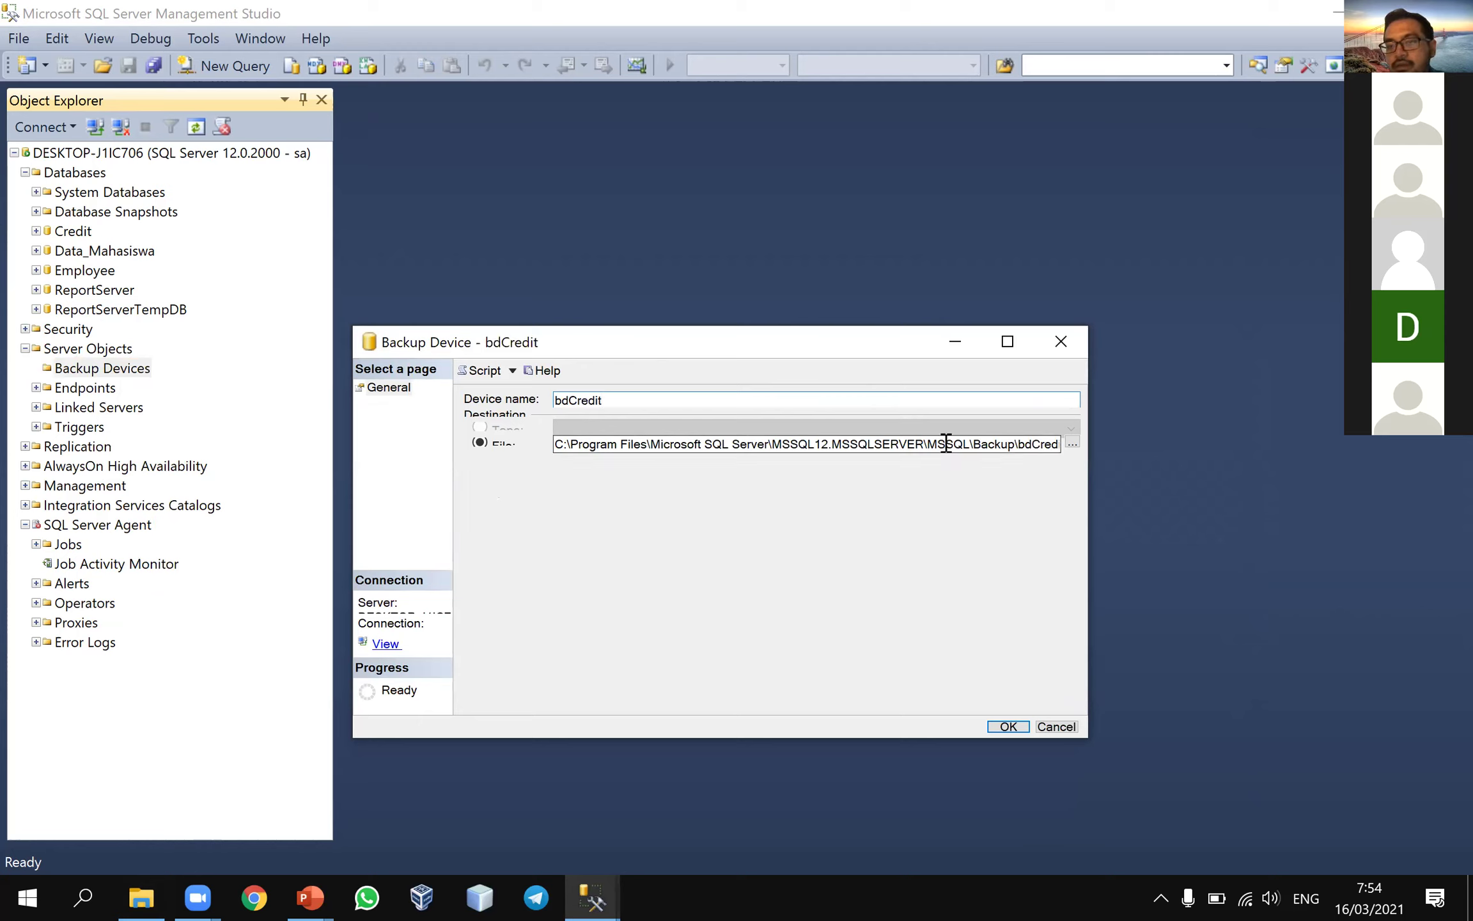
{"action": "key", "text": "End"}
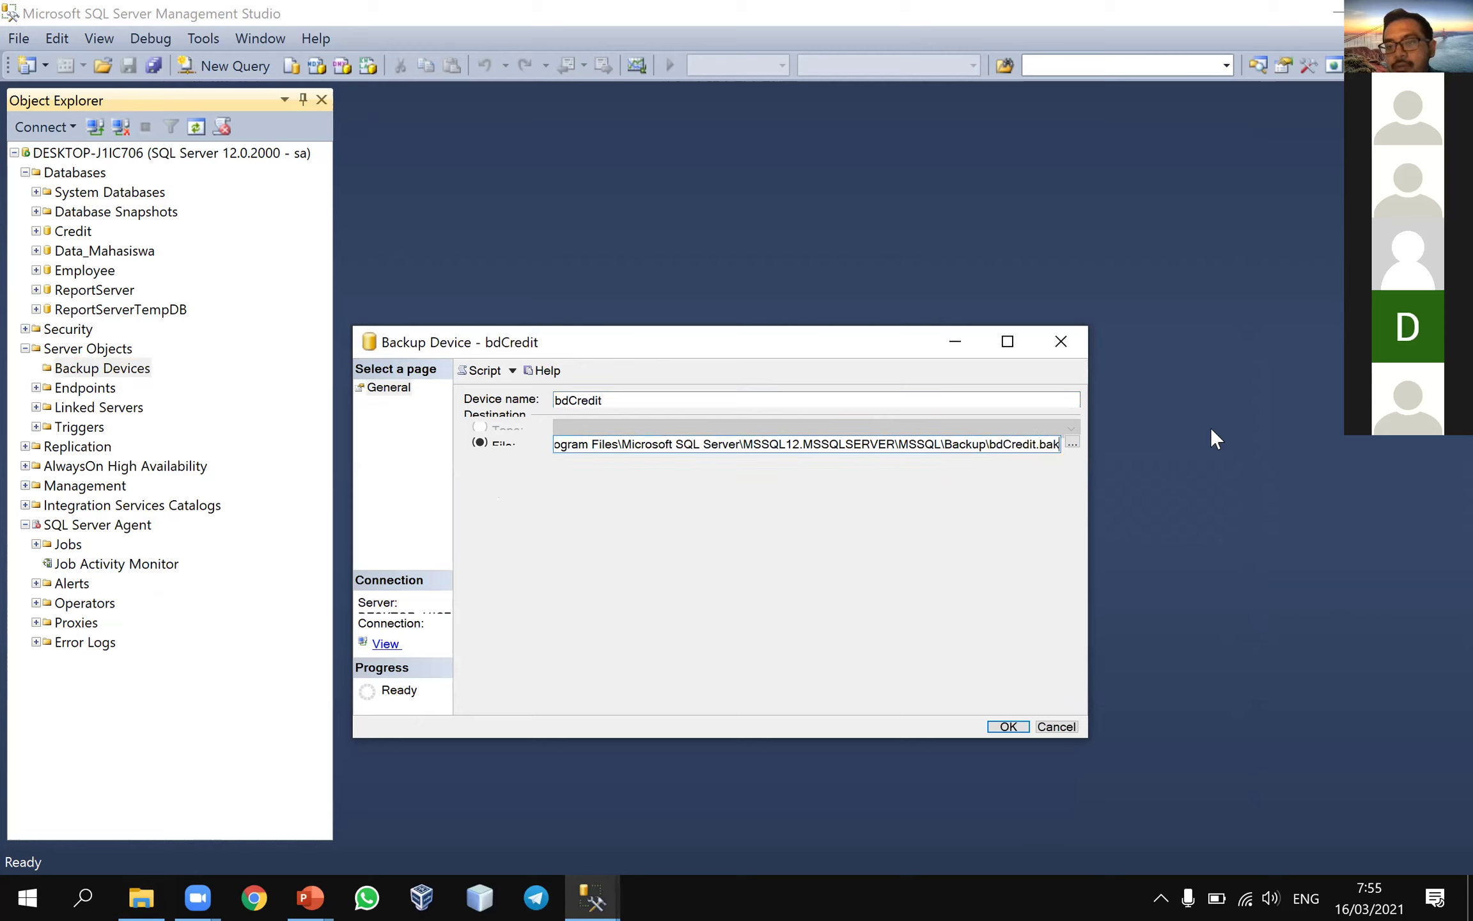
{"action": "key", "text": "BackSpace"}
{"action": "key", "text": "BackSpace"}
{"action": "key", "text": "BackSpace"}
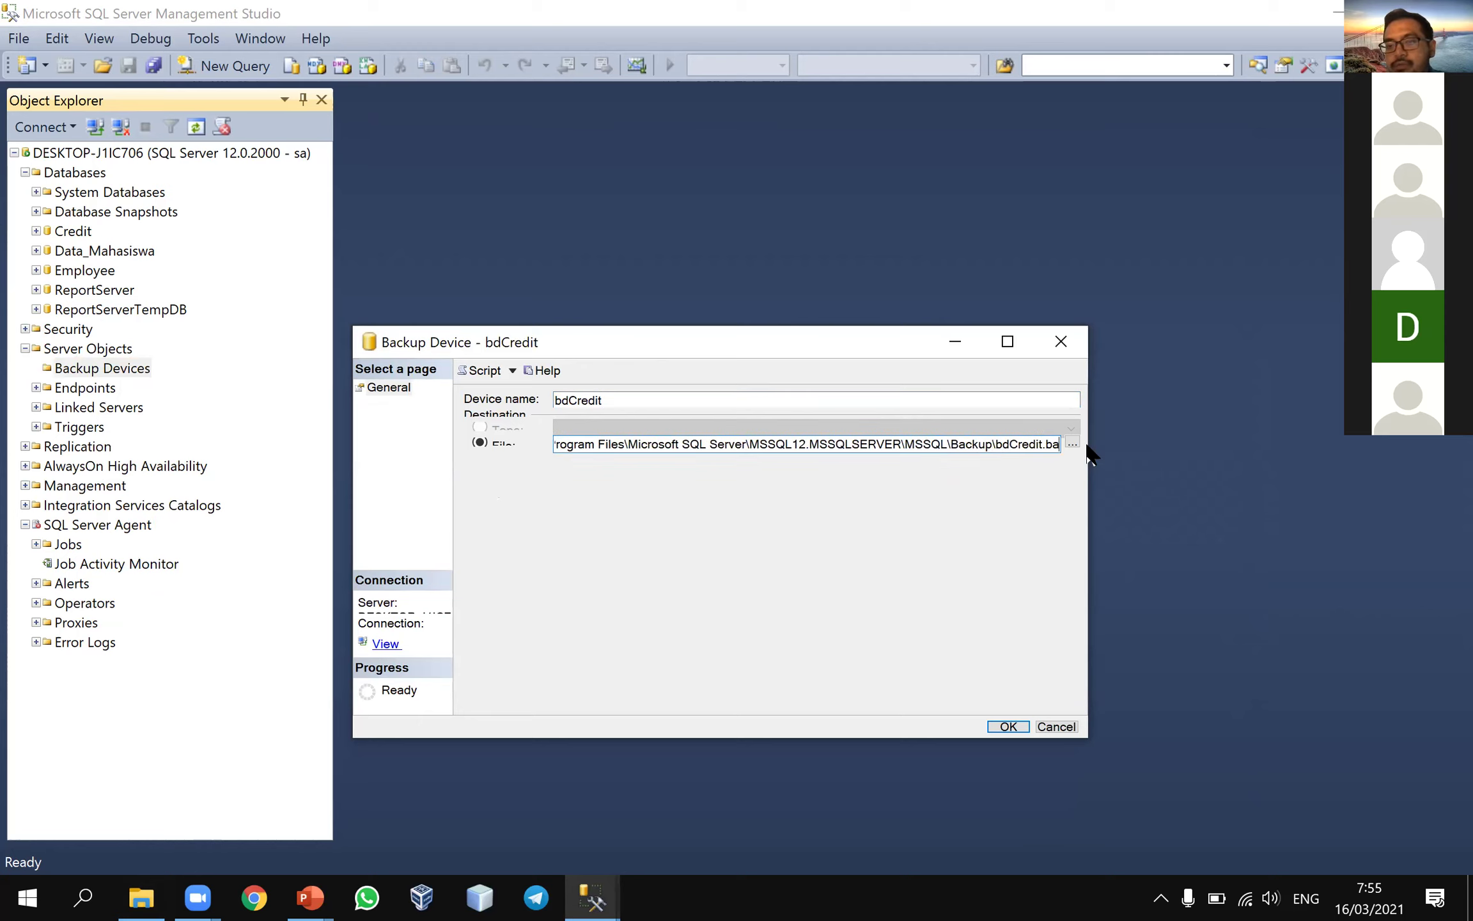
{"action": "key", "text": "BackSpace"}
{"action": "key", "text": "BackSpace"}
{"action": "key", "text": "BackSpace"}
{"action": "key", "text": "BackSpace"}
{"action": "key", "text": "BackSpace"}
{"action": "key", "text": "BackSpace"}
{"action": "key", "text": "BackSpace"}
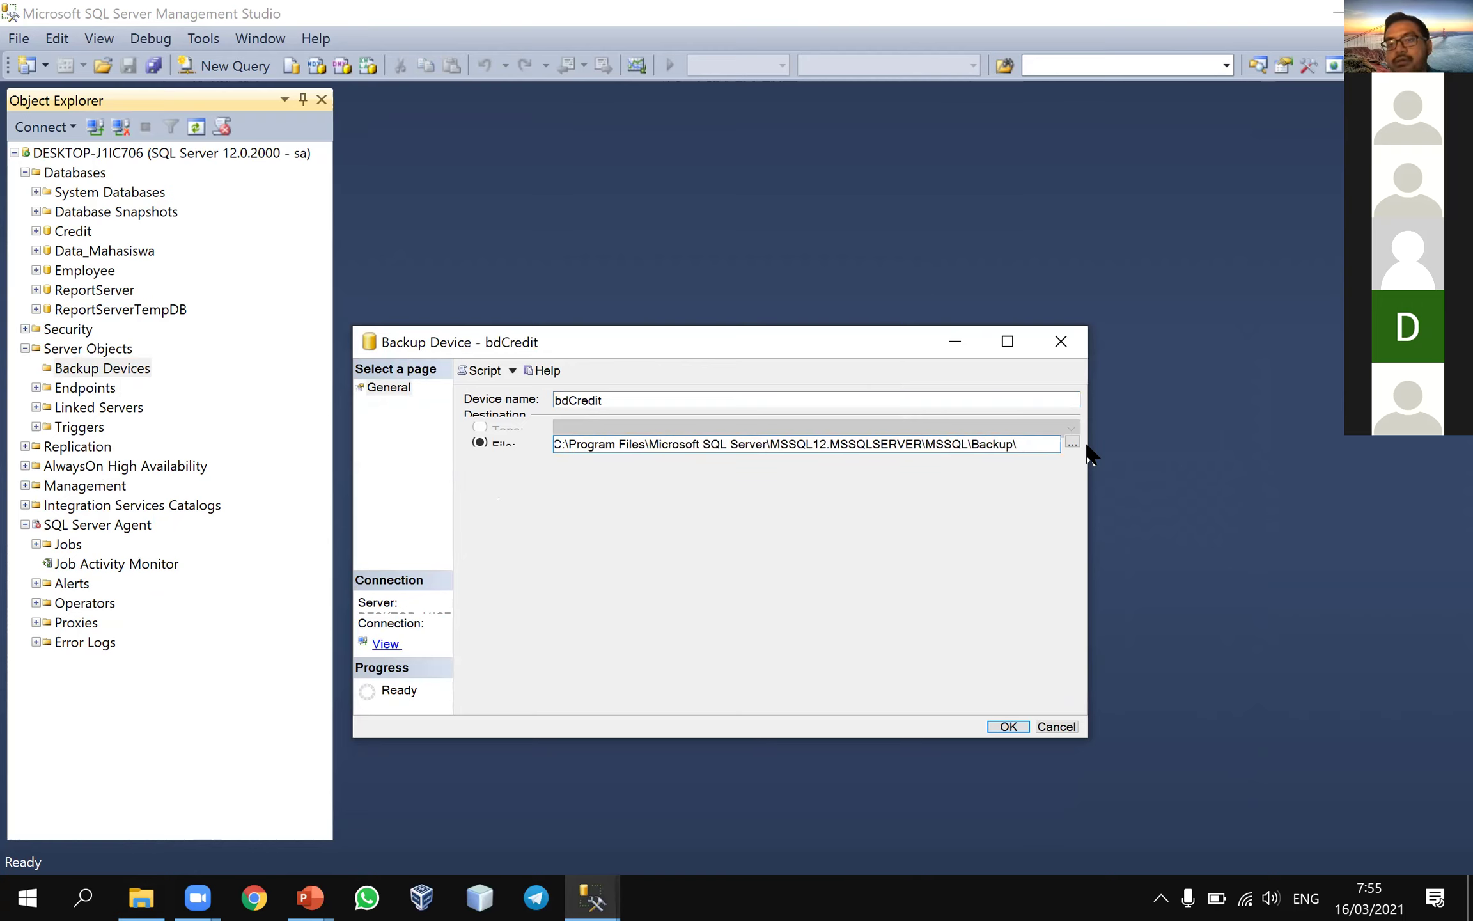
{"action": "left_click", "coordinate": [1007, 728]}
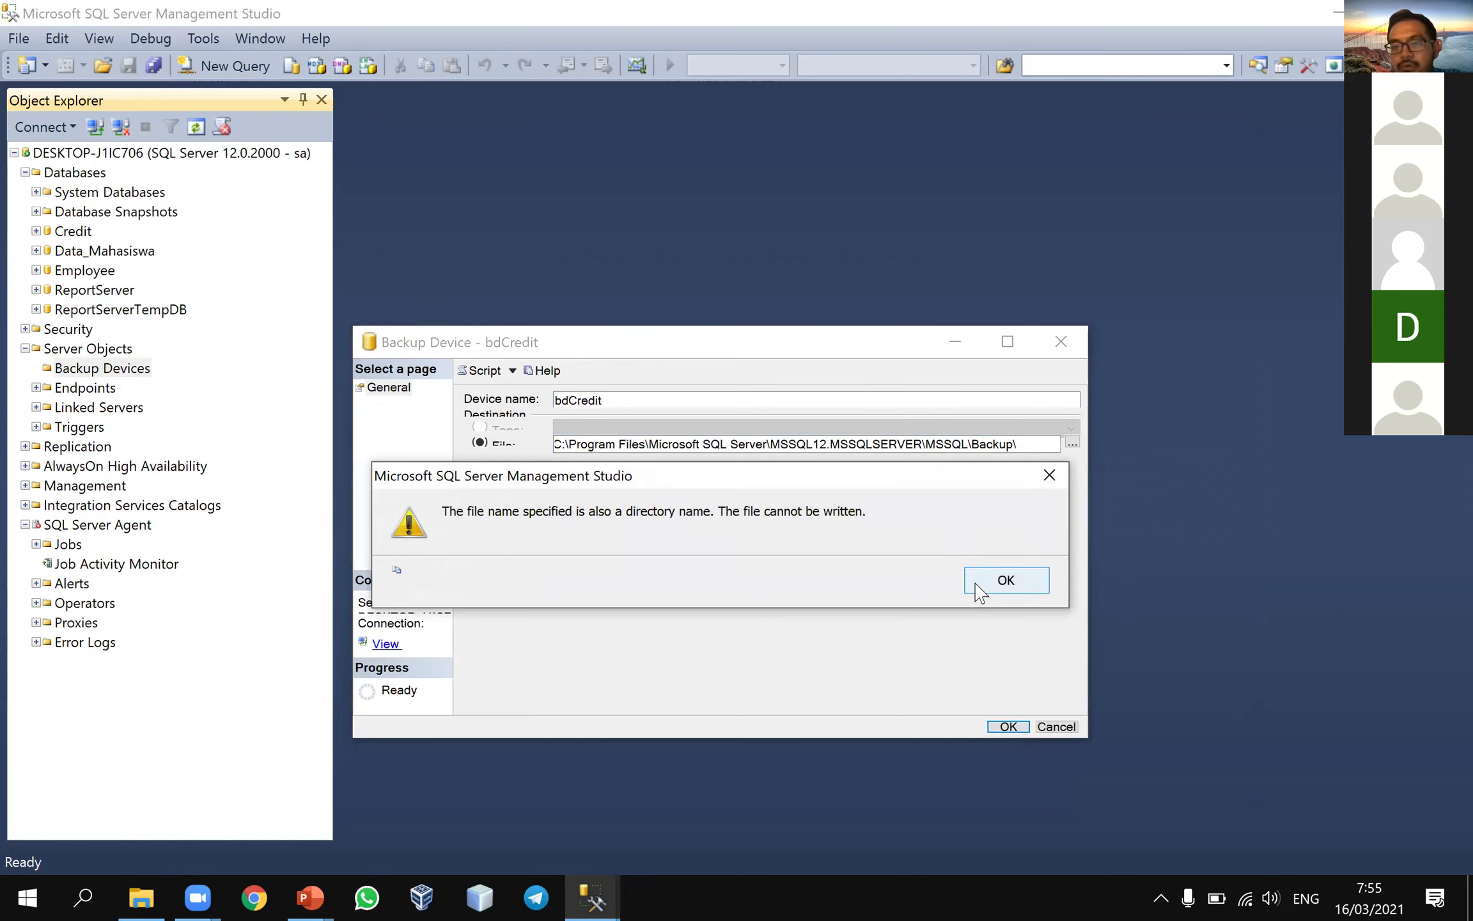
{"action": "left_click", "coordinate": [975, 579]}
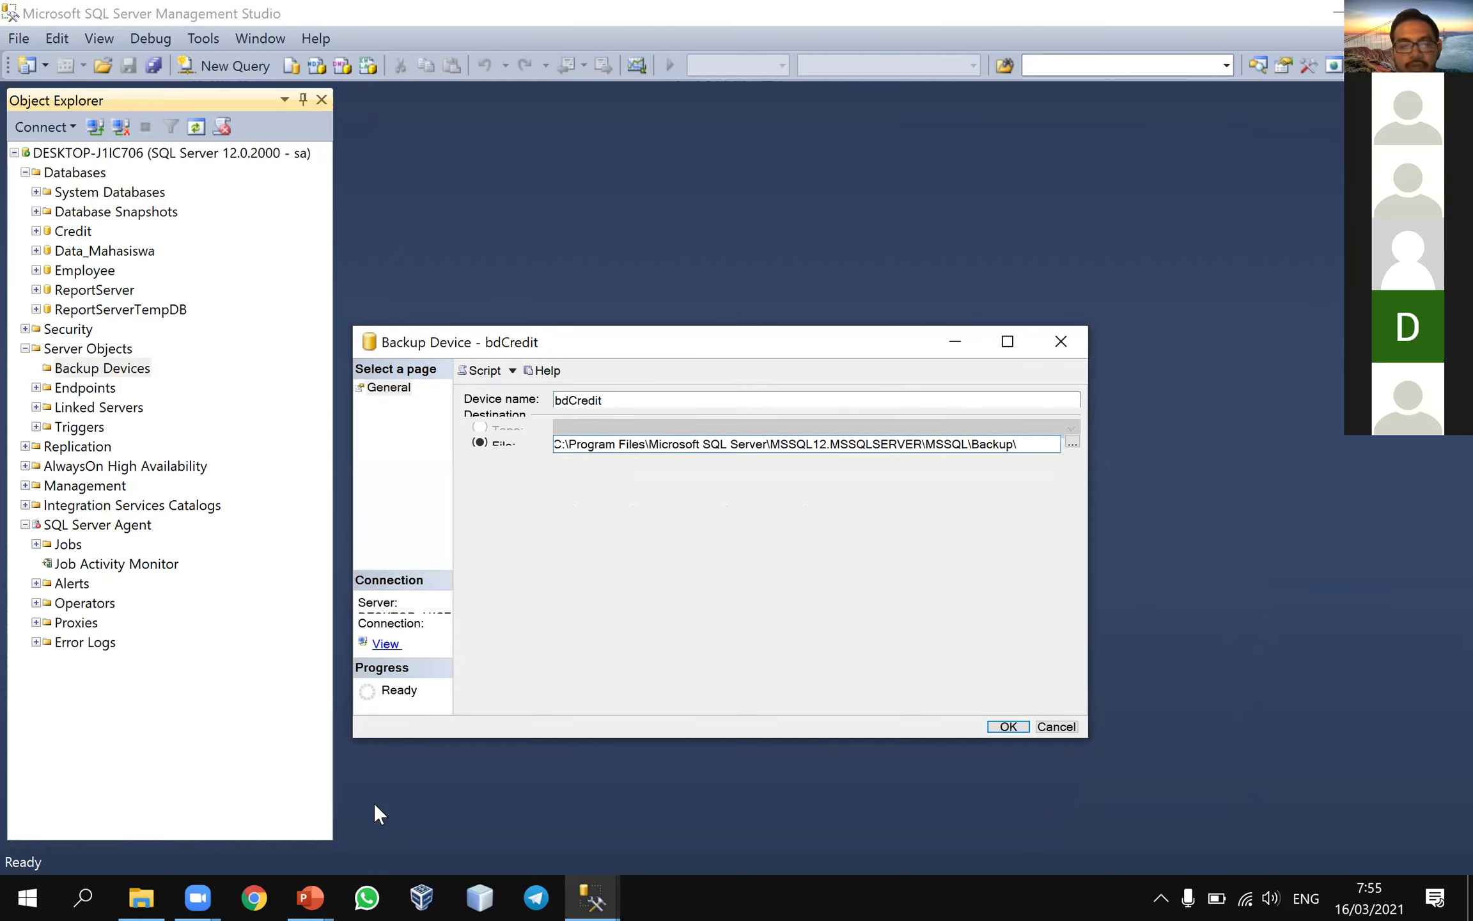
- Switch to File Explorer, create a folder named bdCredit inside the Backup folder, and minimise the window
{"action": "left_click", "coordinate": [141, 897]}
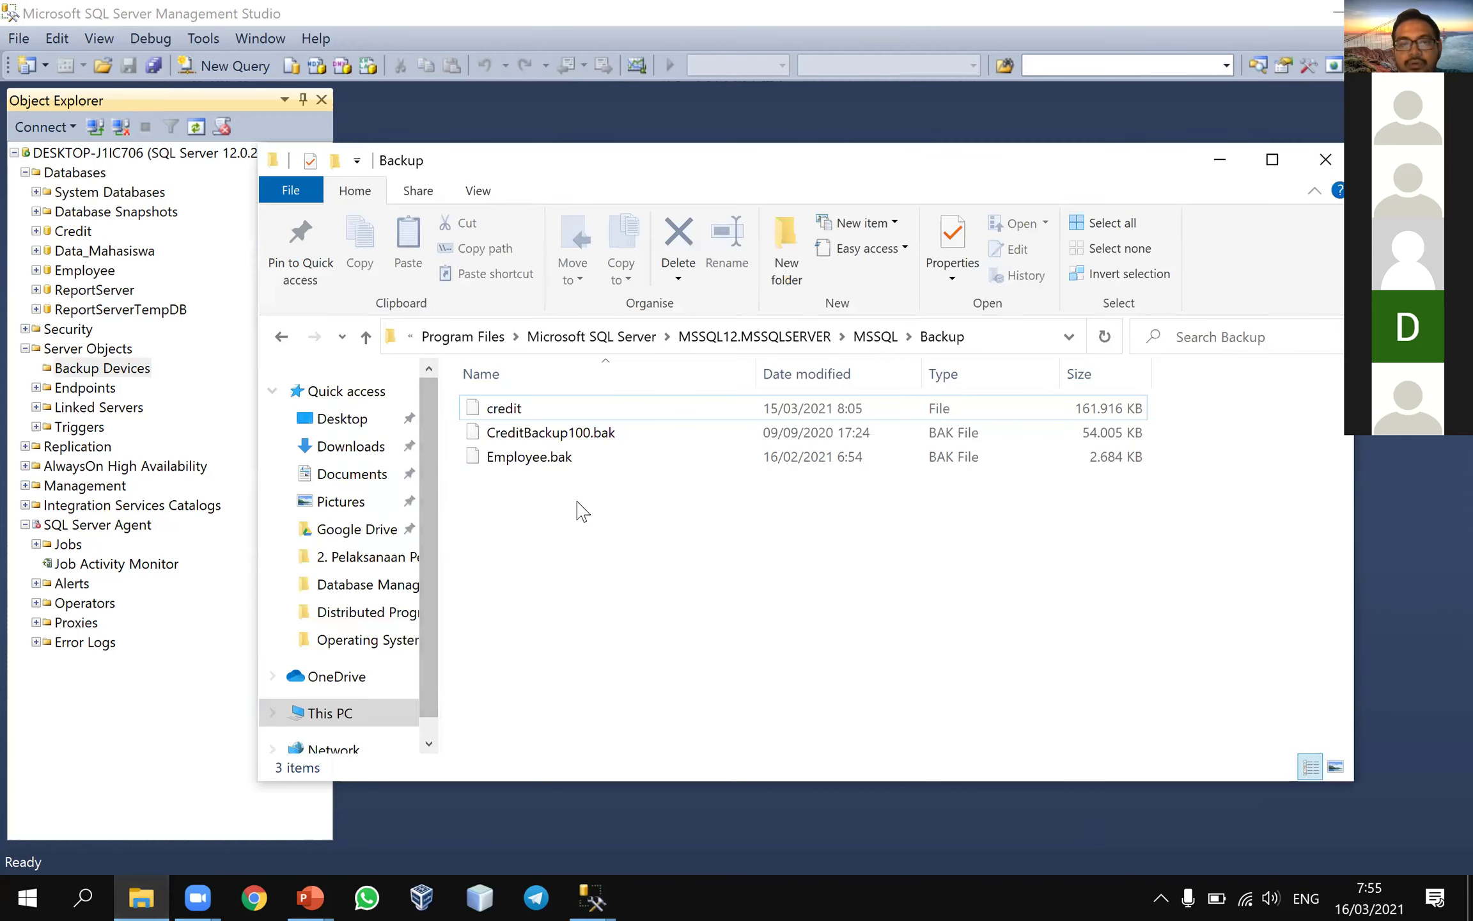
{"action": "right_click", "coordinate": [578, 503]}
{"action": "mouse_move", "coordinate": [768, 804]}
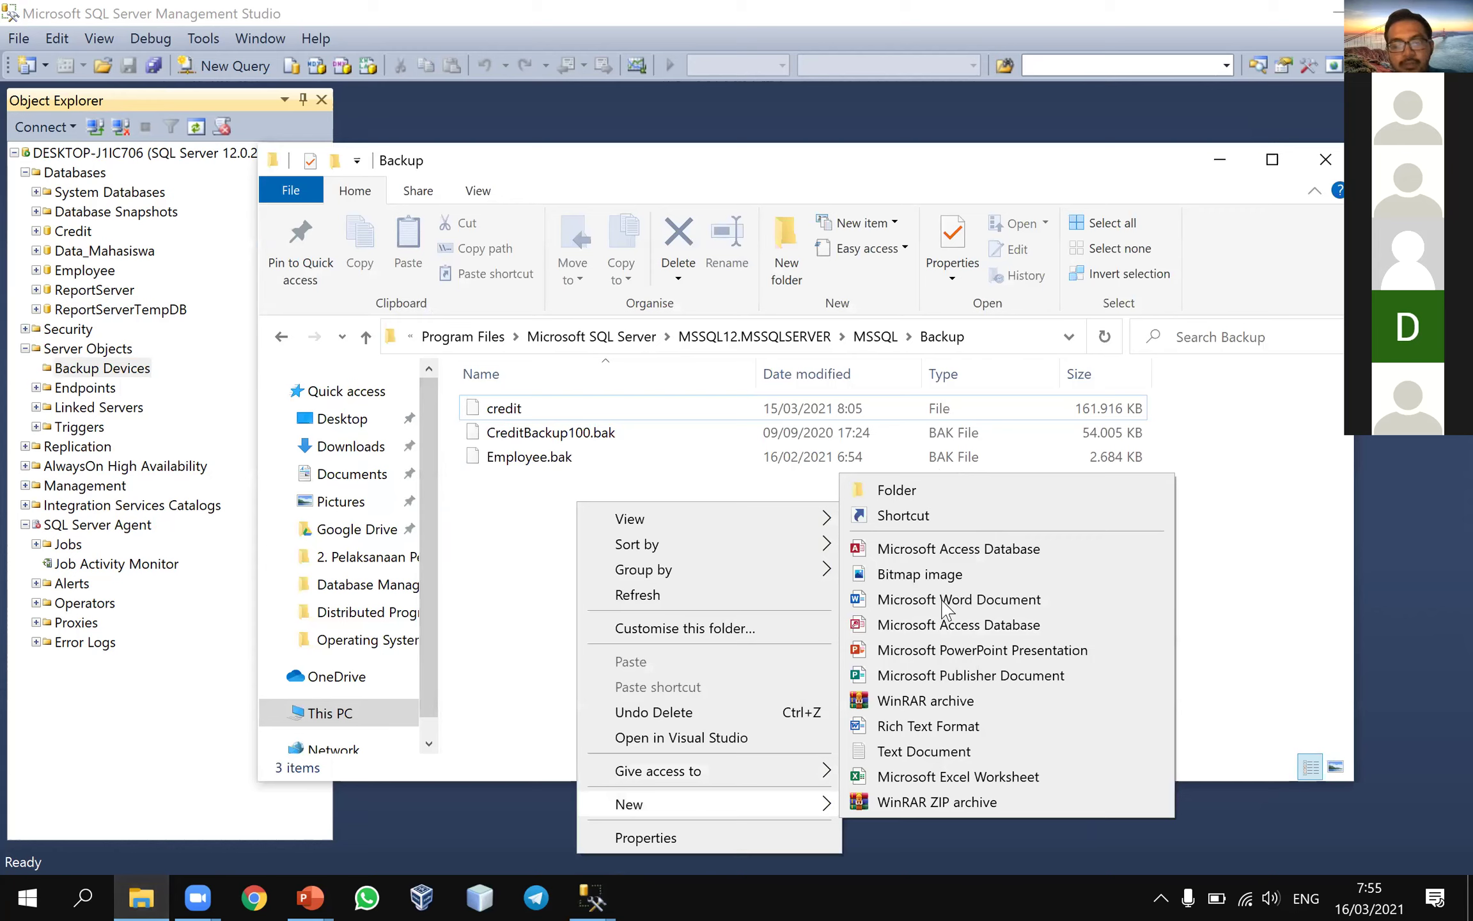
{"action": "type", "text": "fbdCredit"}
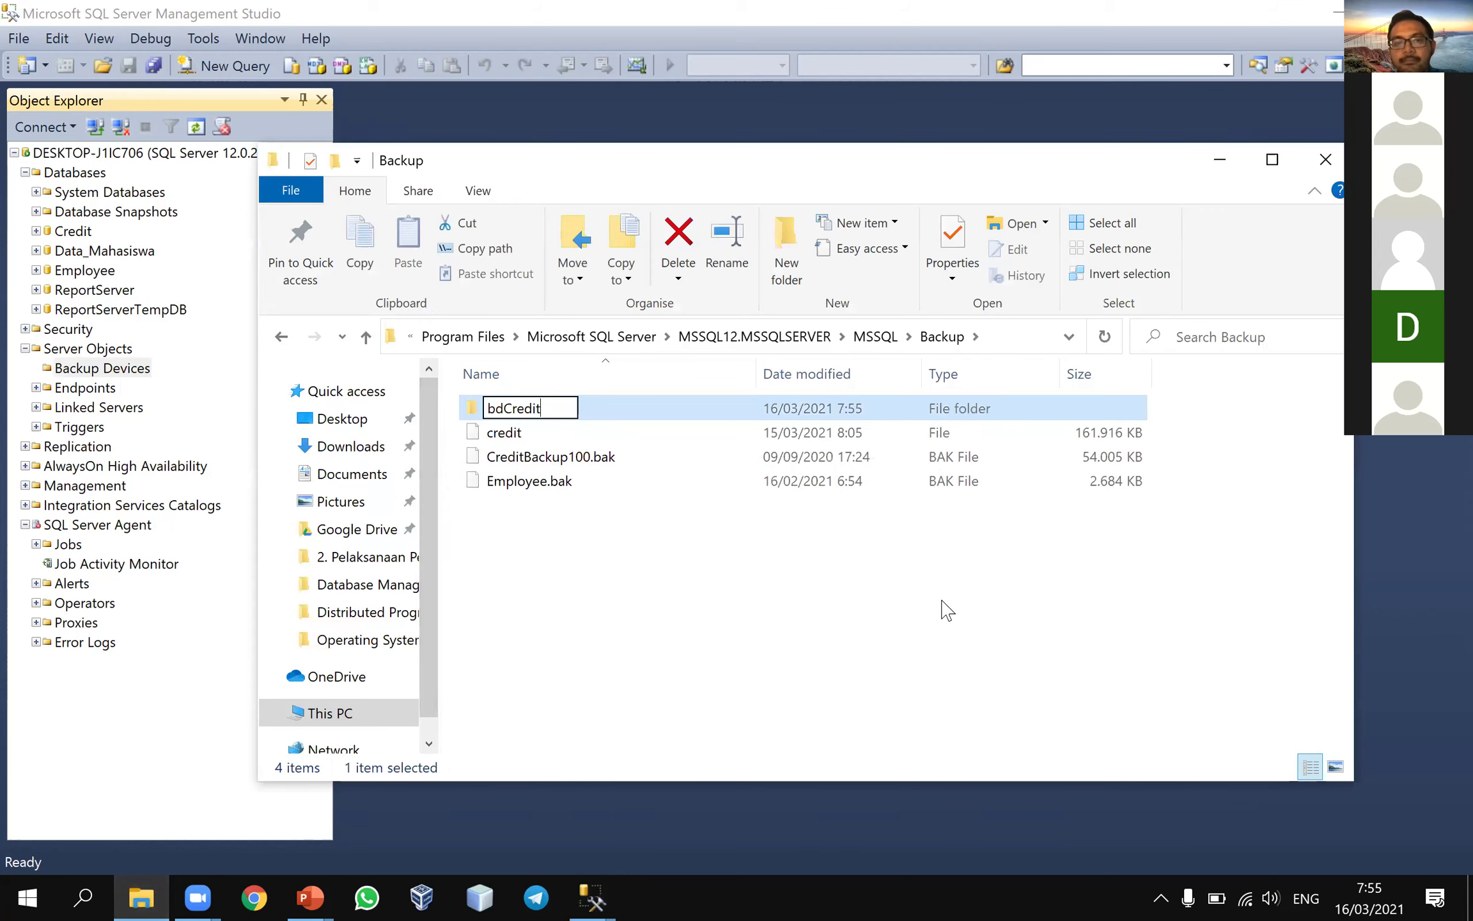
{"action": "key", "text": "Return"}
{"action": "left_click", "coordinate": [1219, 160]}
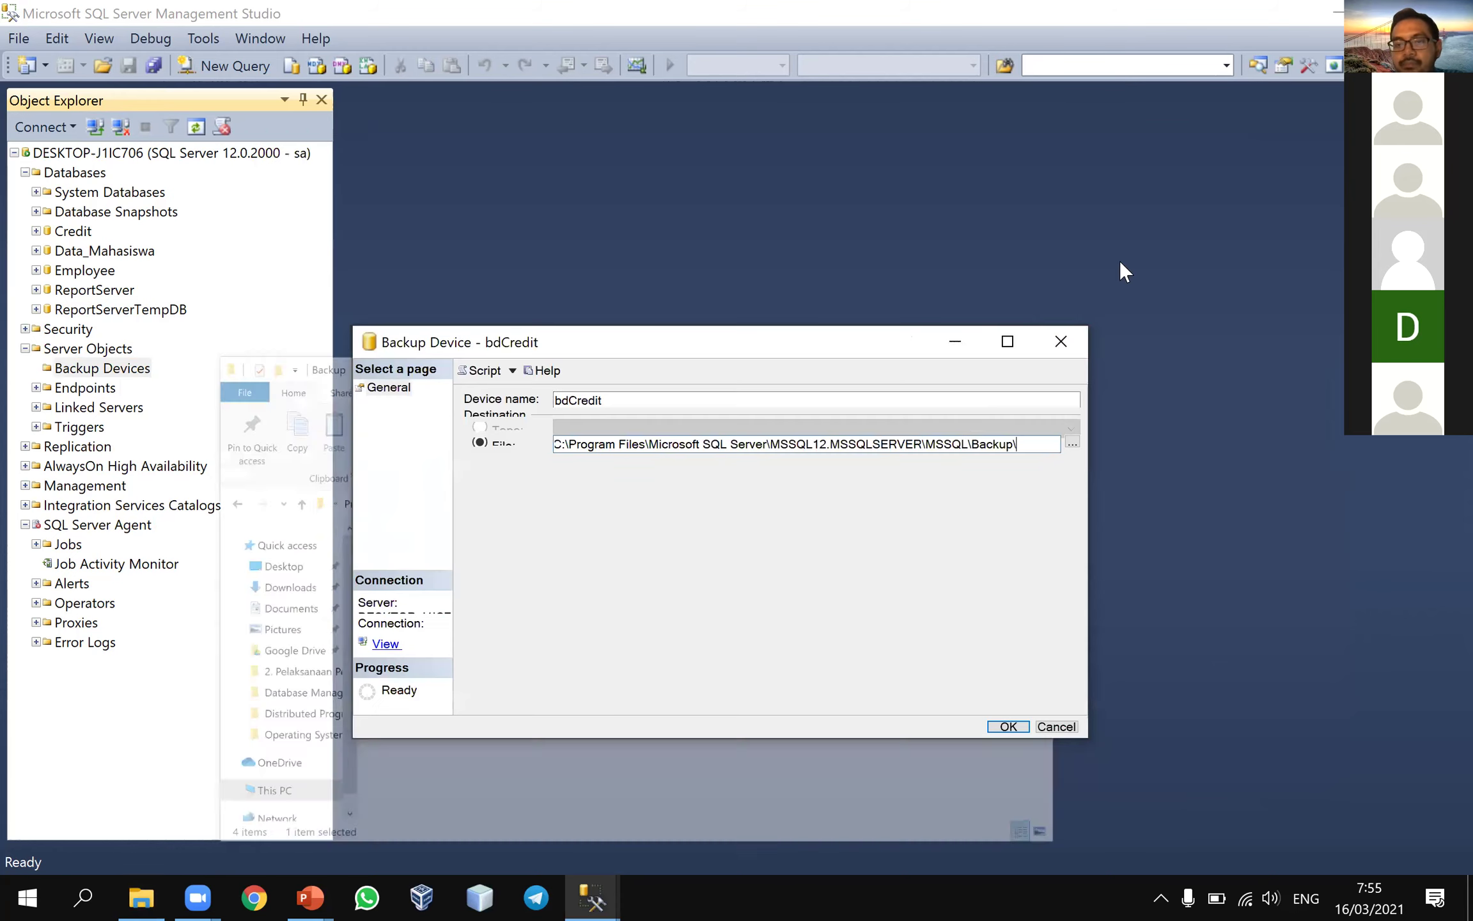
- Try to create the device with the file path C:\Program Files\Microsoft SQL Server\MSSQL12.MSSQLSERVER\MSSQL\Backup\bdCredit, and cancel the definition
{"action": "type", "text": "bdCredit"}
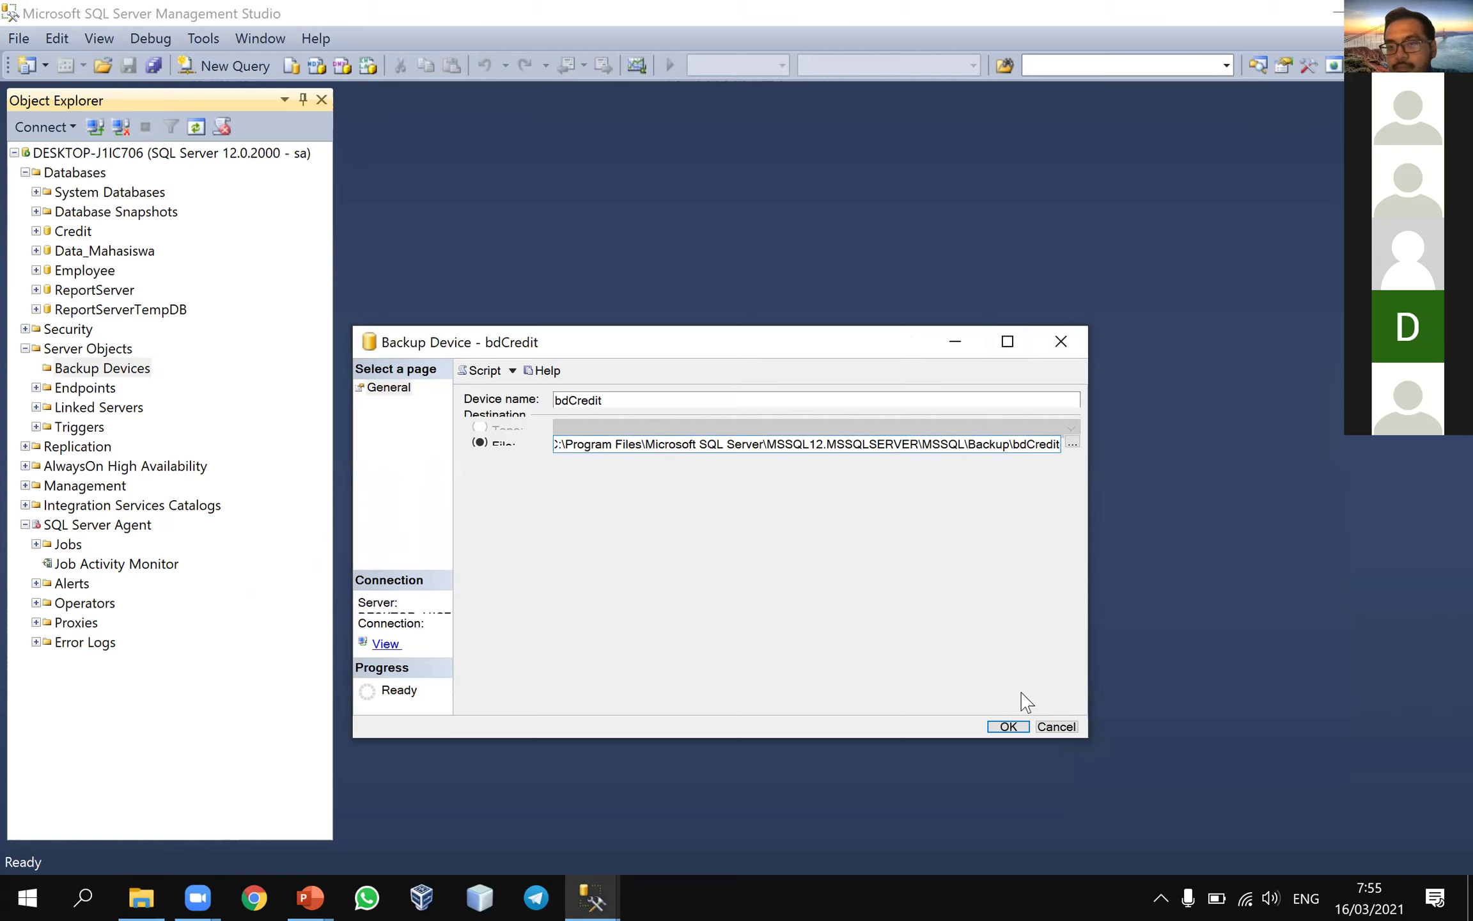
{"action": "left_click", "coordinate": [1009, 726]}
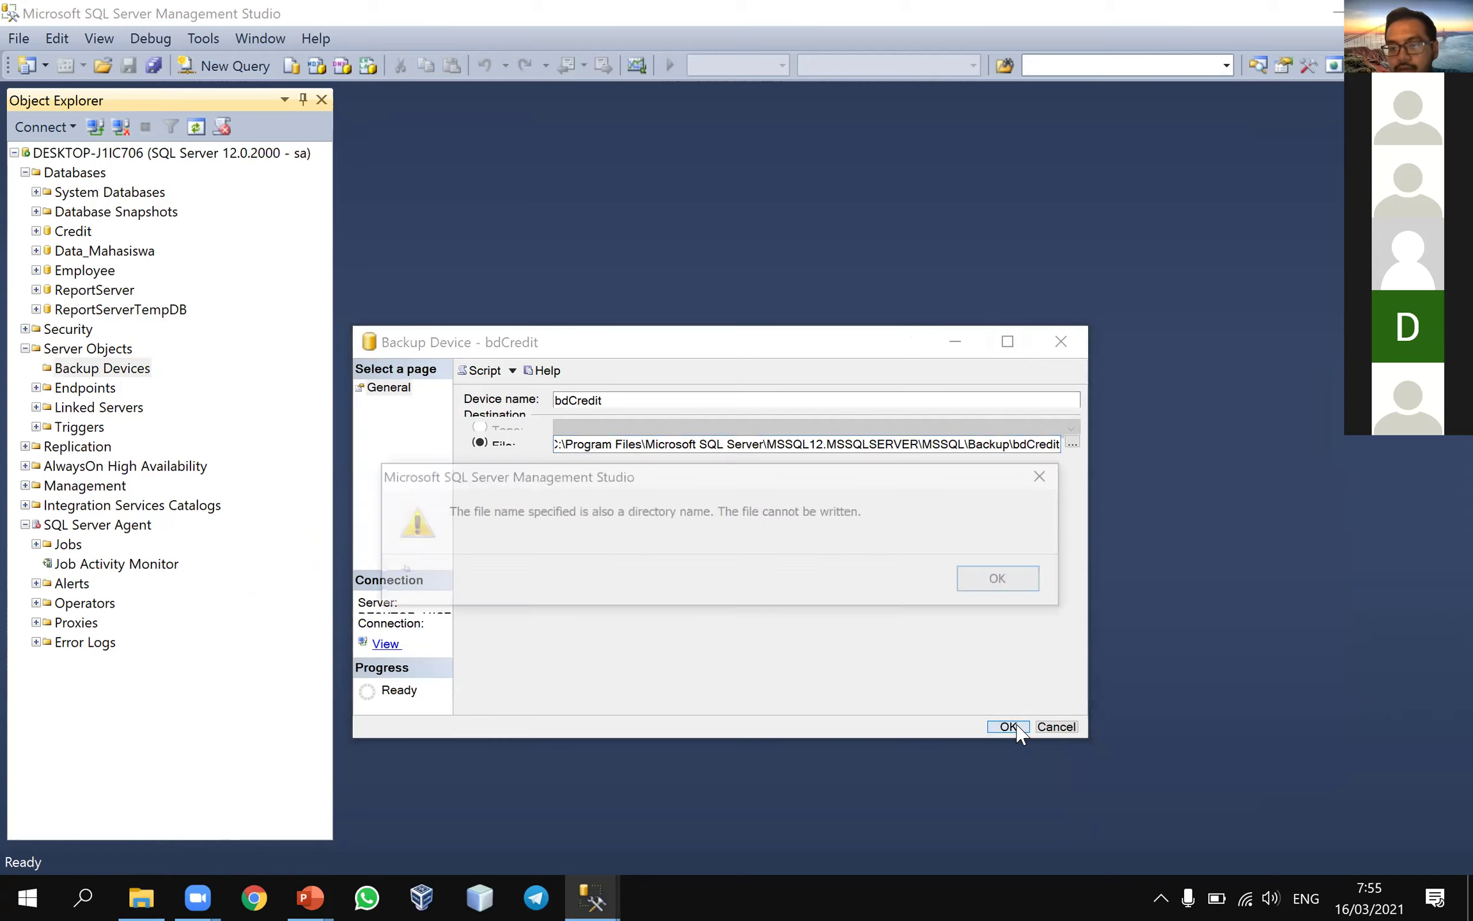
{"action": "left_click", "coordinate": [998, 583]}
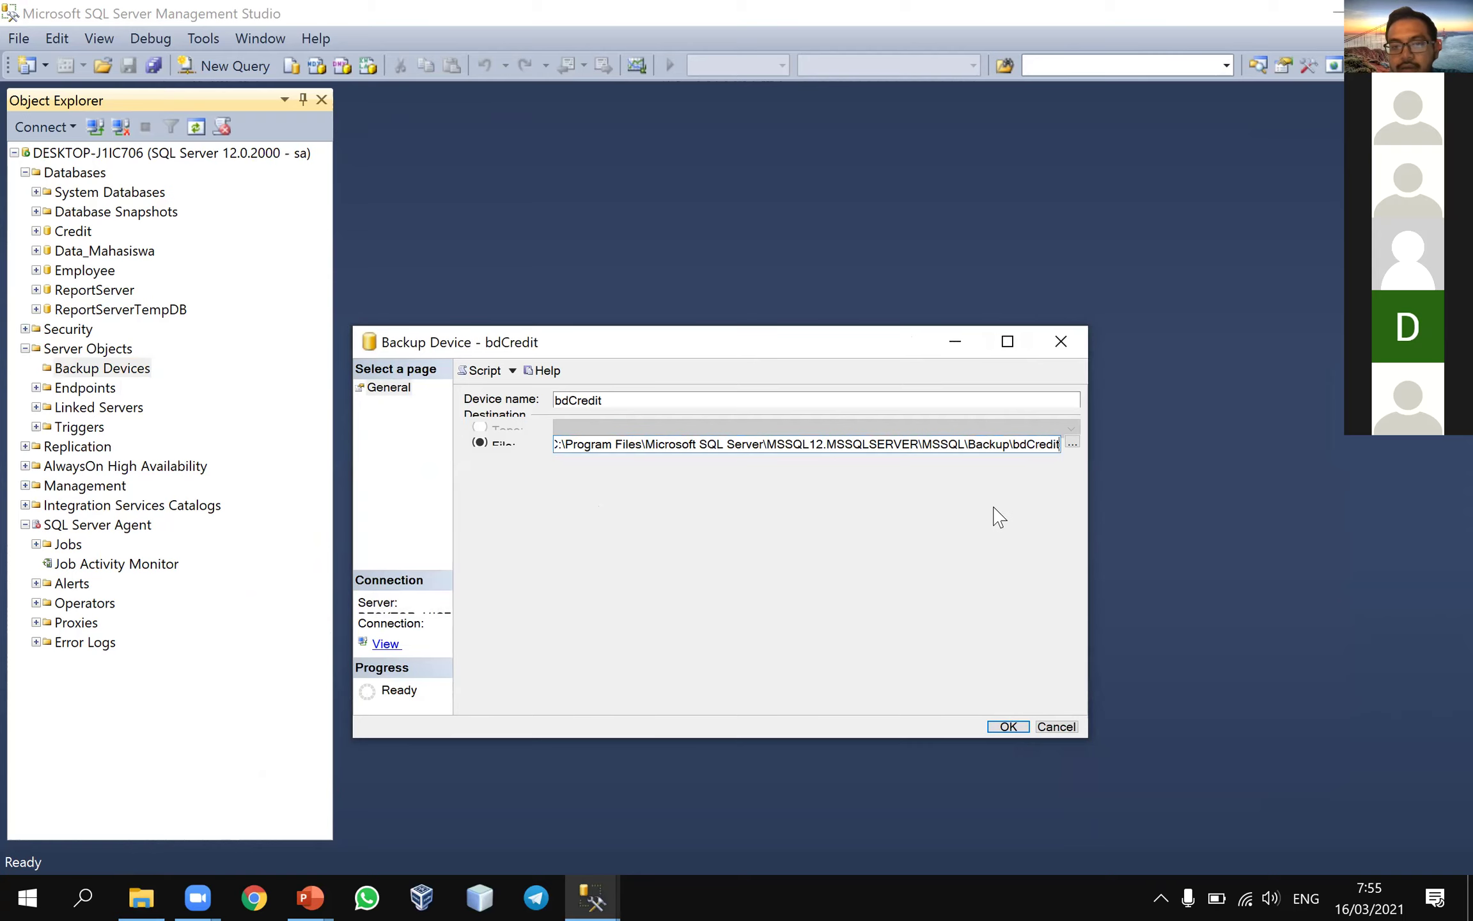
{"action": "left_click", "coordinate": [1039, 448]}
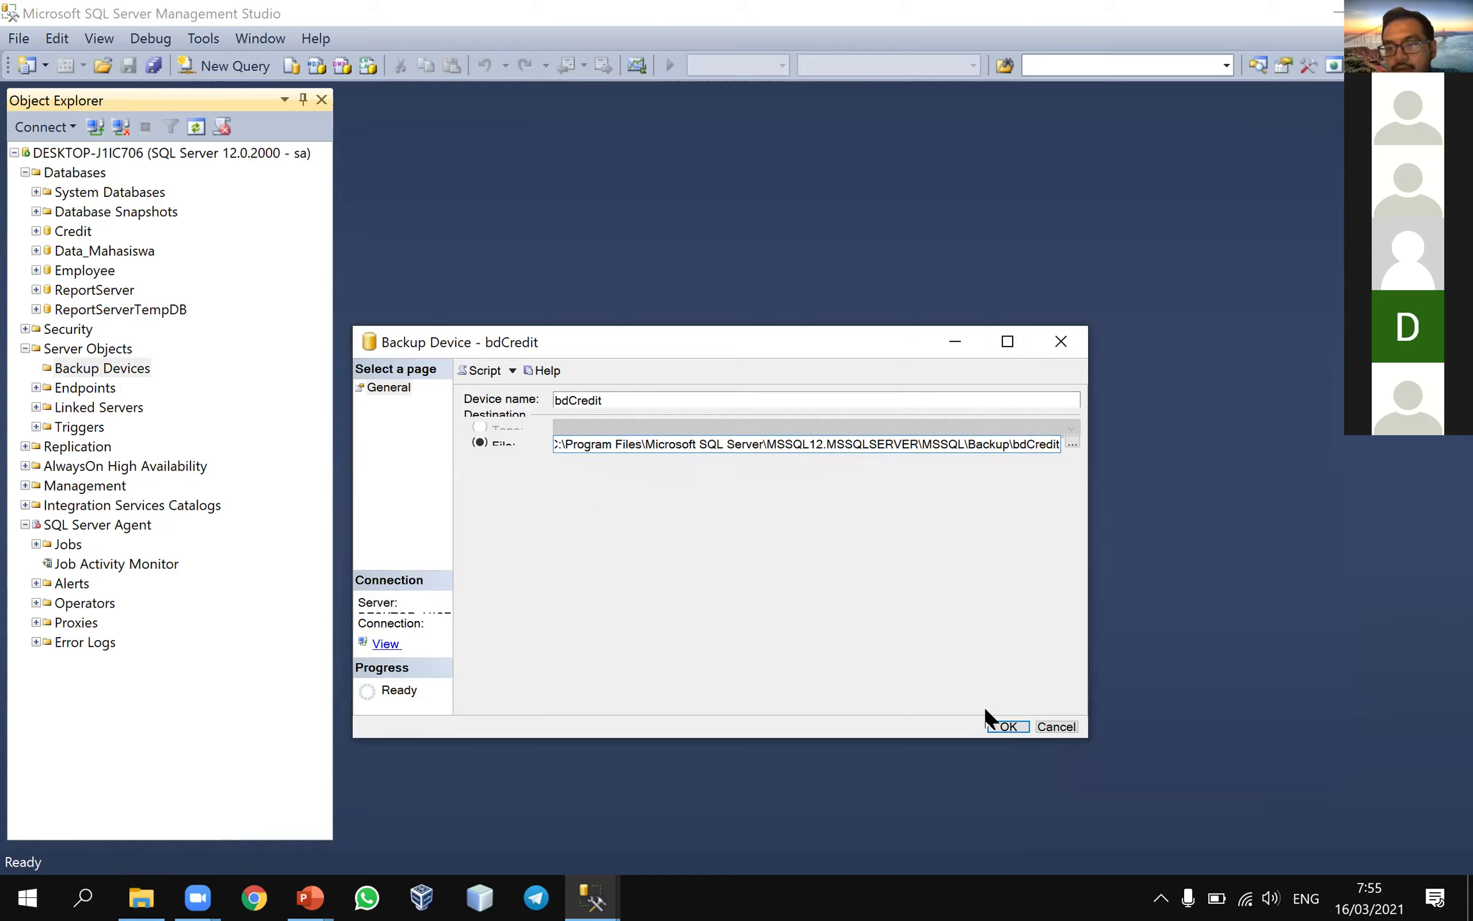
{"action": "left_click", "coordinate": [1003, 728]}
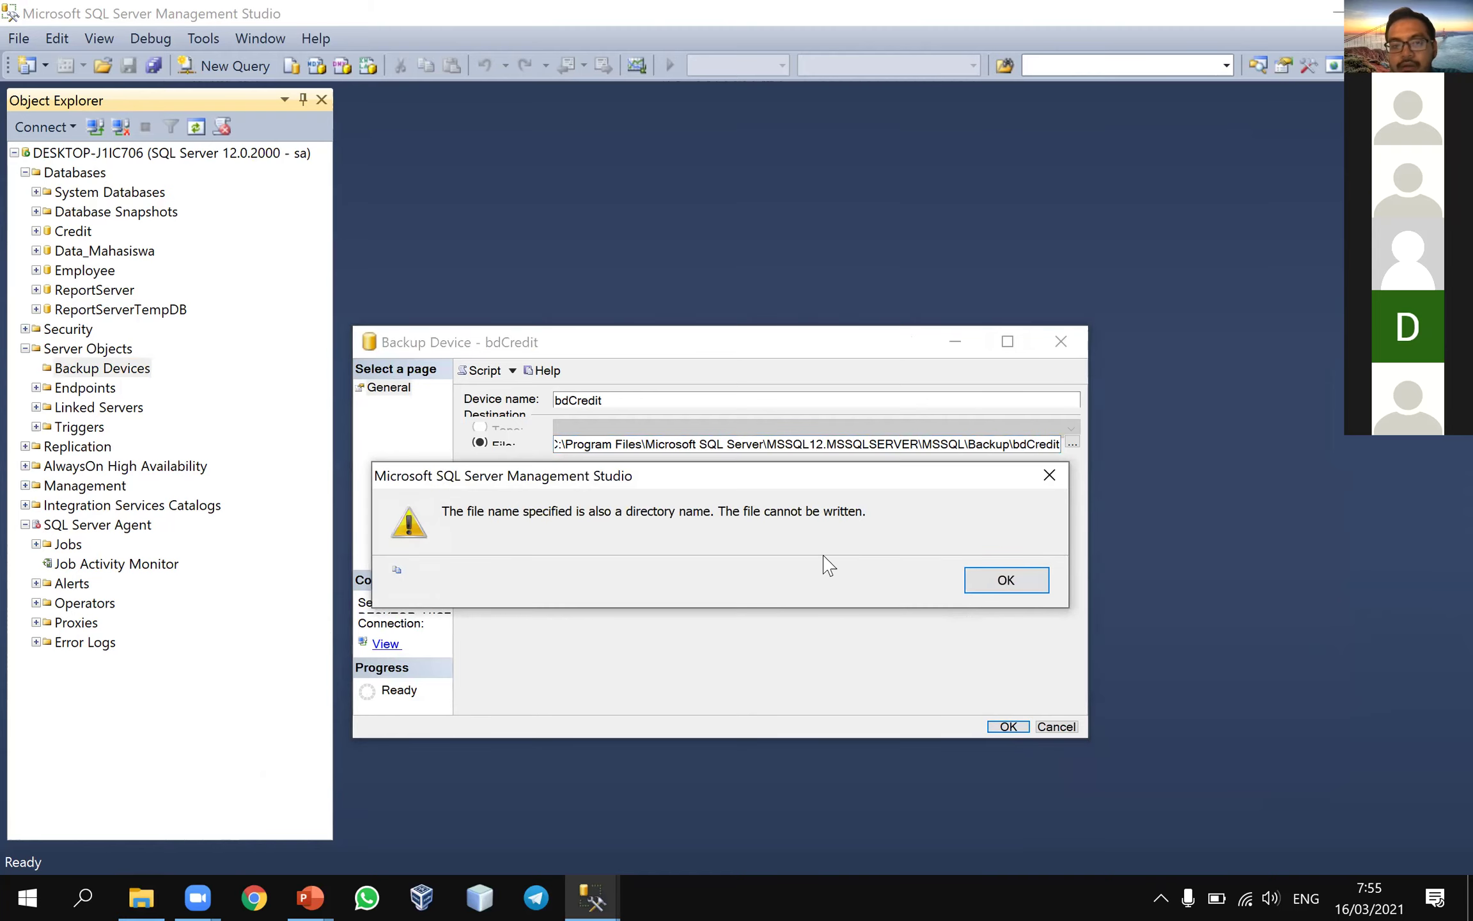
{"action": "left_click", "coordinate": [984, 590]}
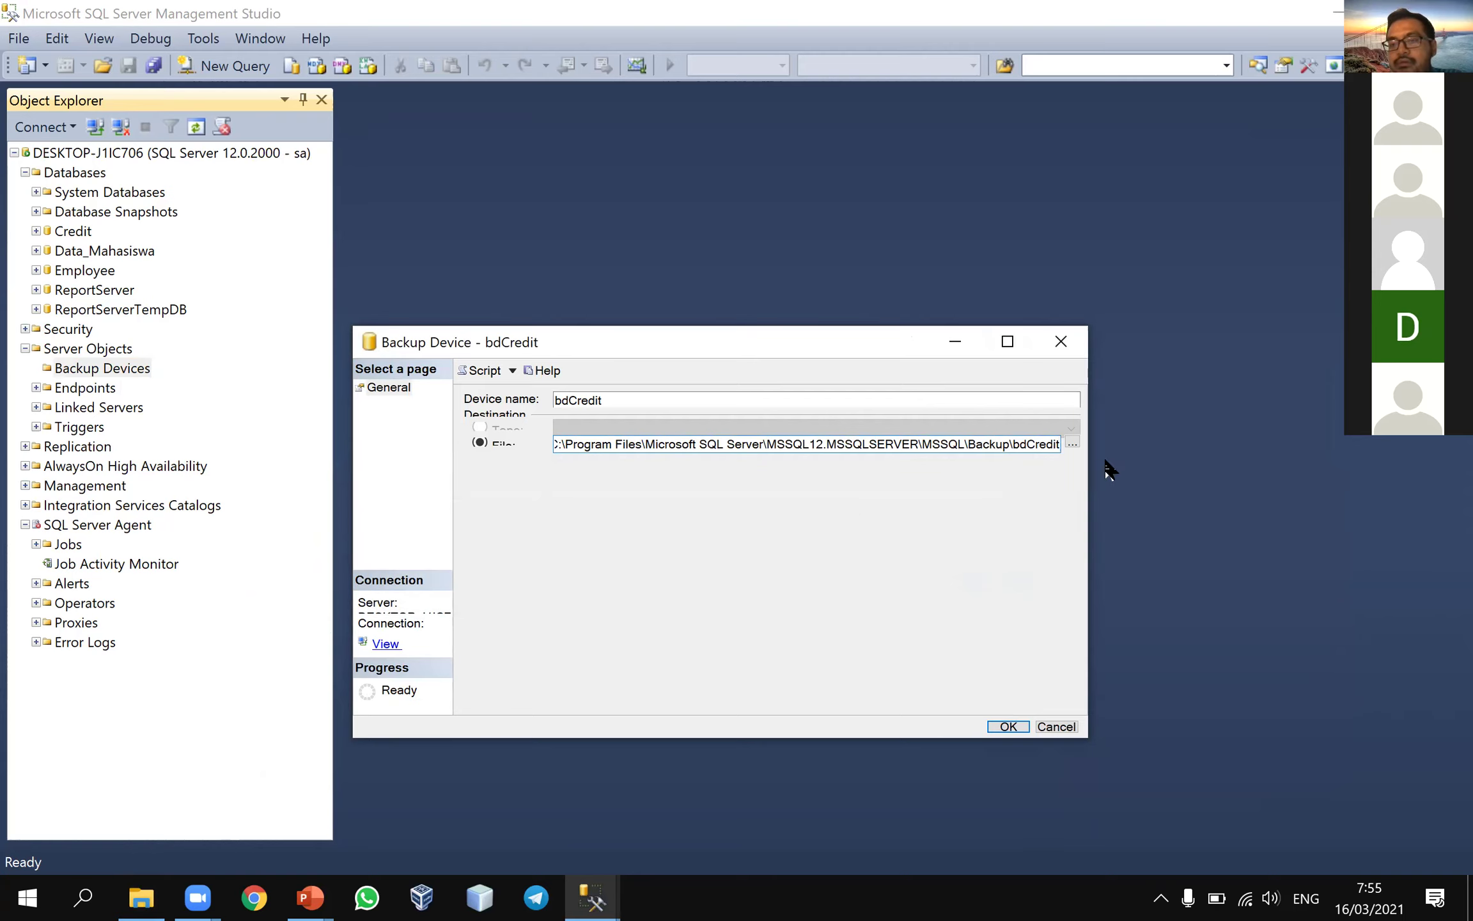
{"action": "key", "text": "BackSpace"}
{"action": "key", "text": "BackSpace"}
{"action": "left_click", "coordinate": [1042, 728]}
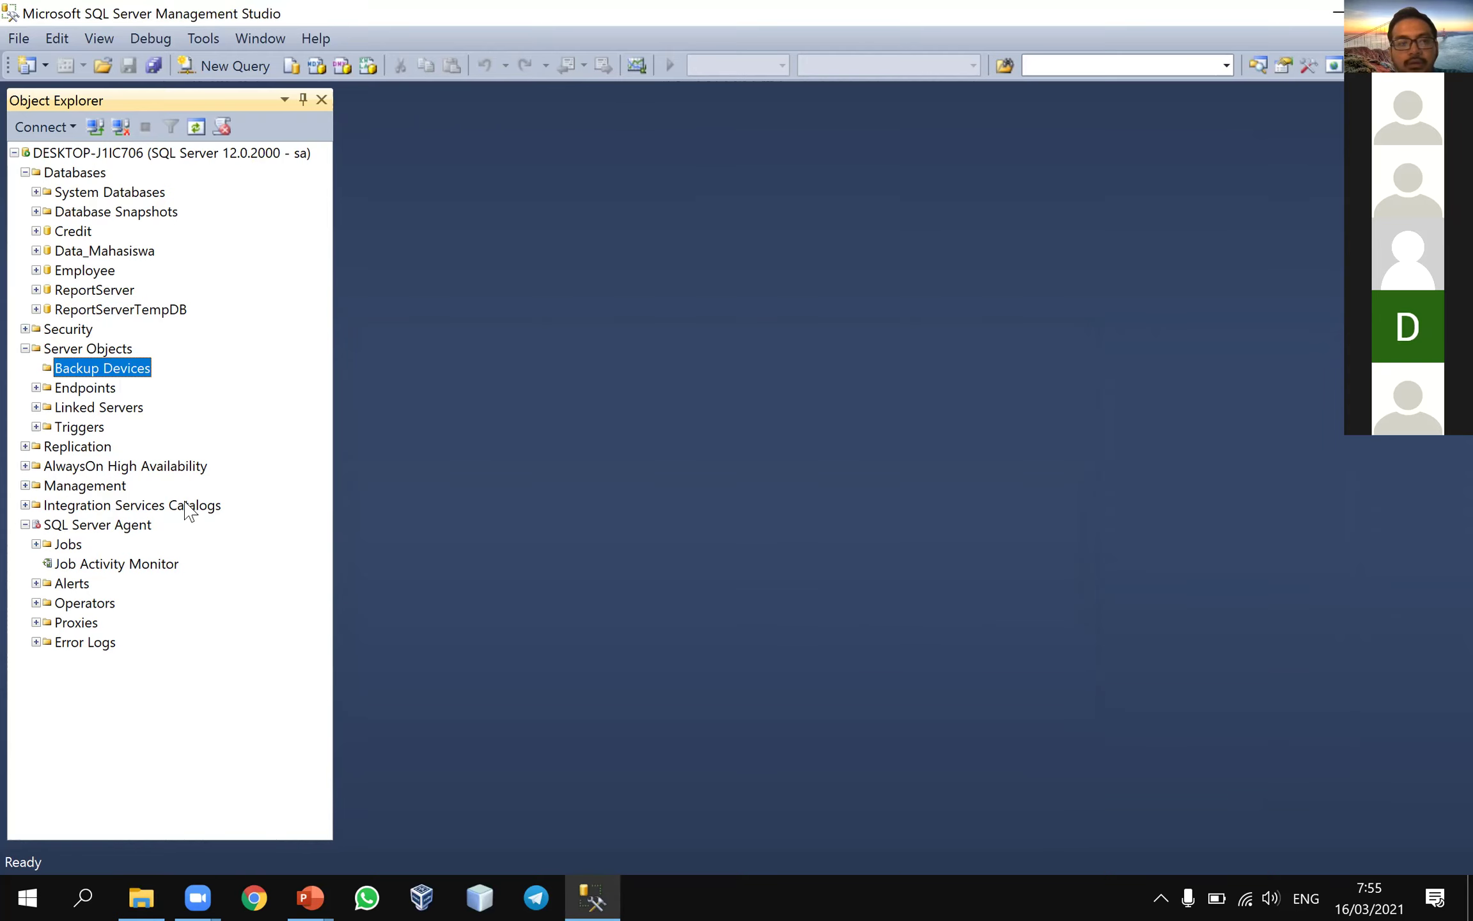
- Create a new backup device named bdCredit, keeping the default file path in the Backup folder
{"action": "right_click", "coordinate": [73, 376]}
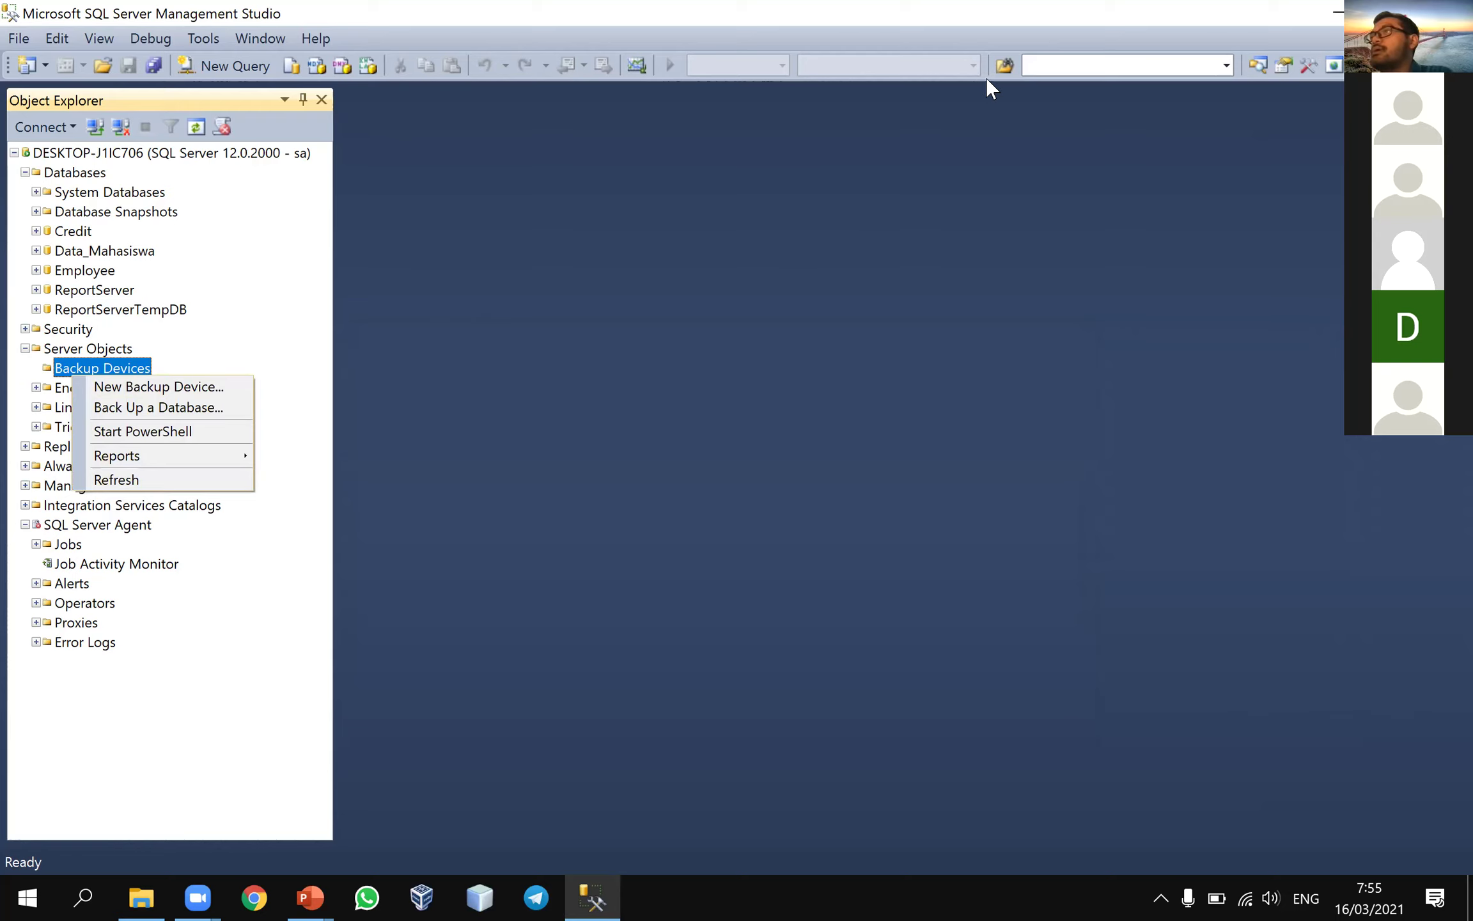
{"action": "left_click", "coordinate": [233, 389]}
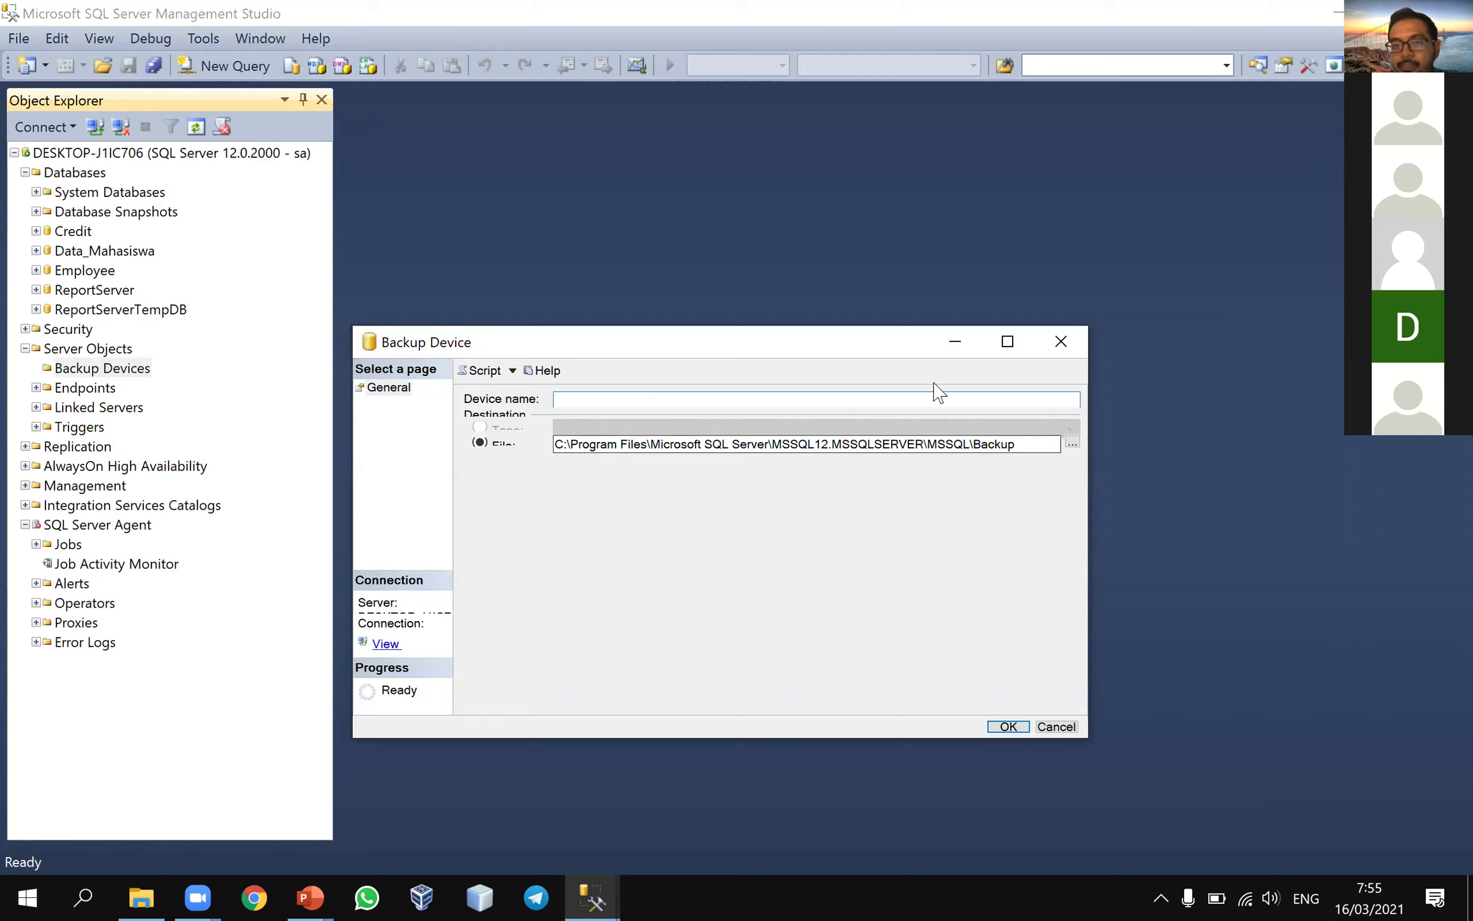
{"action": "type", "text": "bdCredit"}
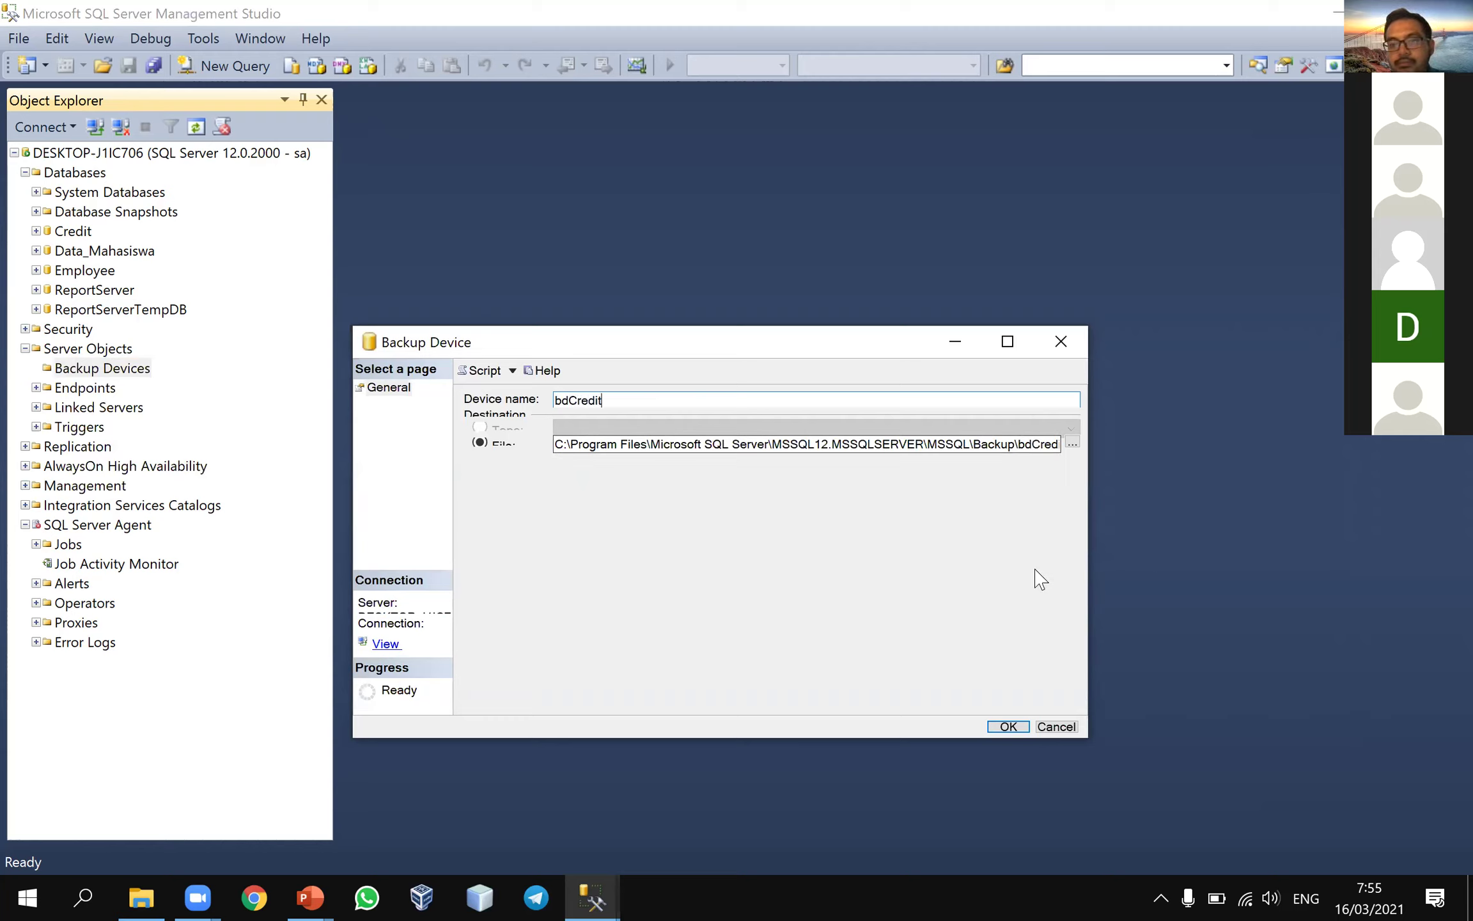
{"action": "left_click", "coordinate": [1009, 727]}
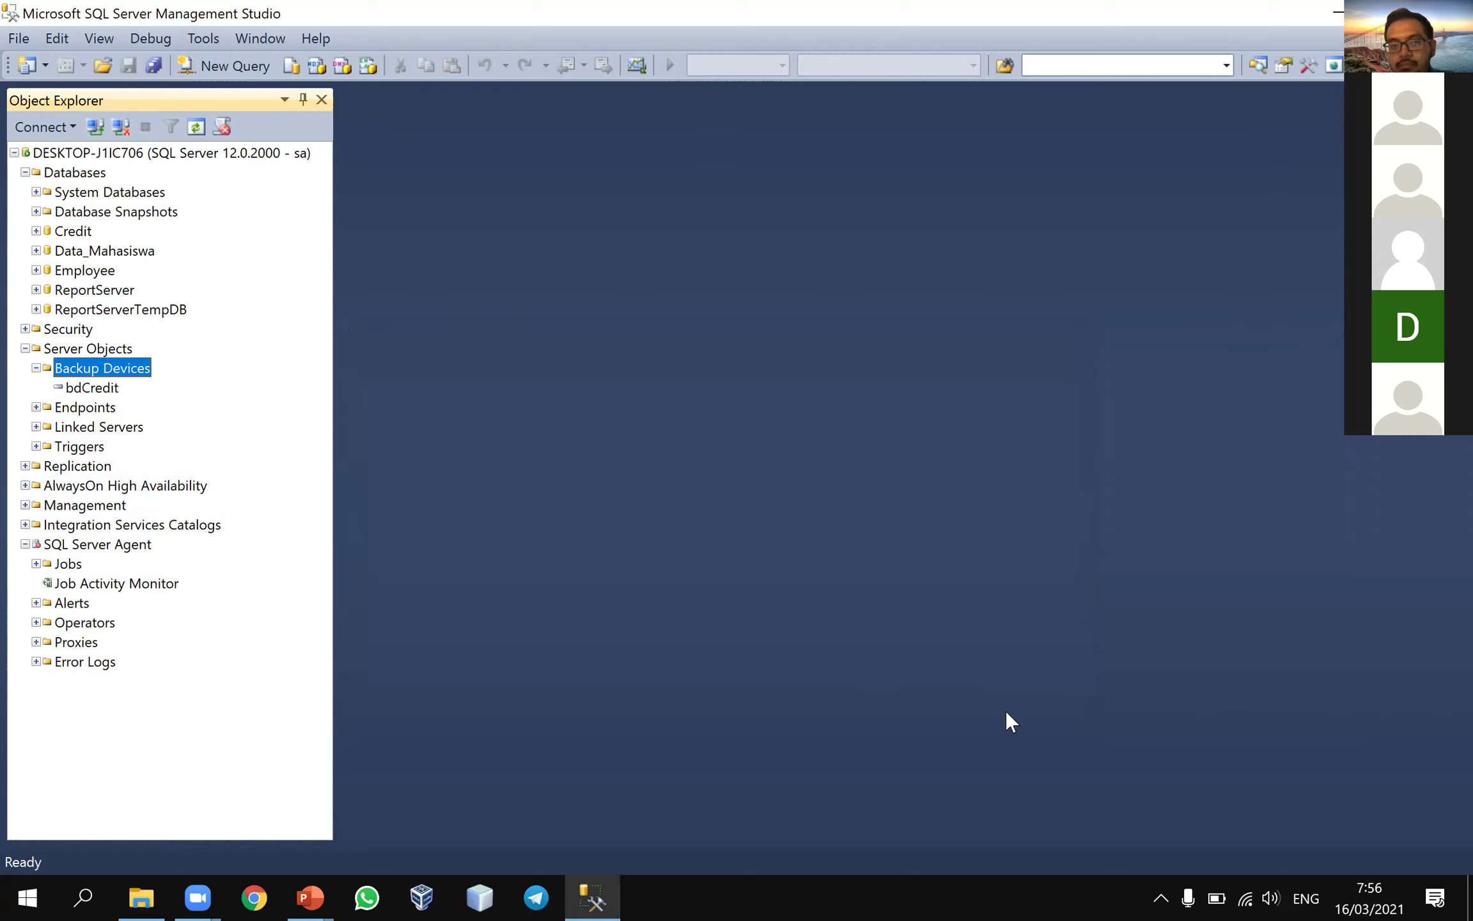
- Open the properties of the bdCredit backup device, read its file path through to the end, and close them without changes
{"action": "left_click", "coordinate": [95, 388]}
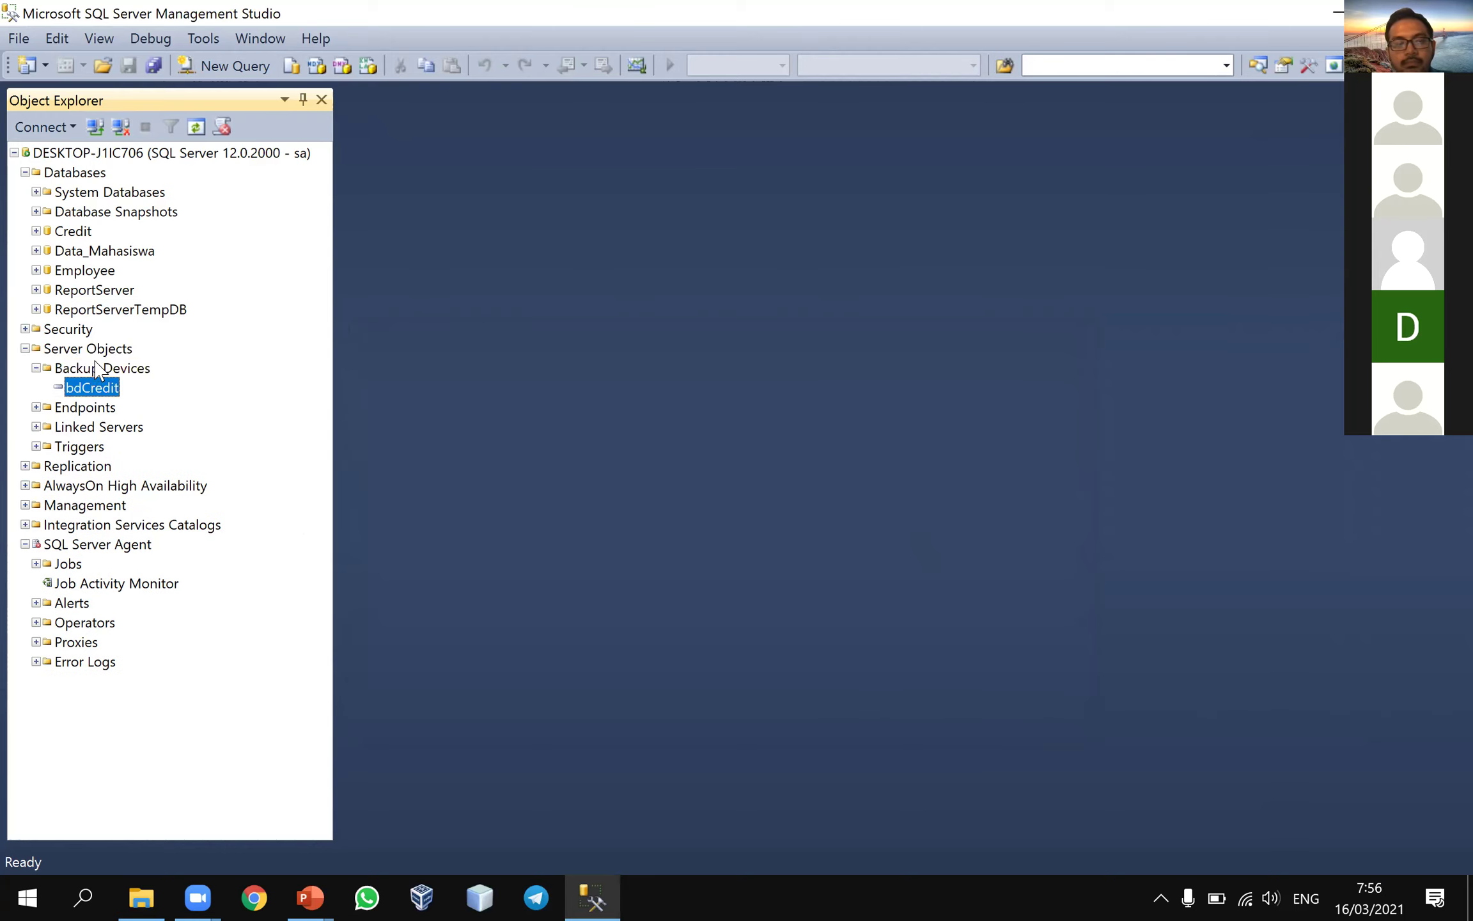
{"action": "left_click", "coordinate": [101, 370]}
{"action": "double_click", "coordinate": [94, 388]}
{"action": "left_click", "coordinate": [994, 444]}
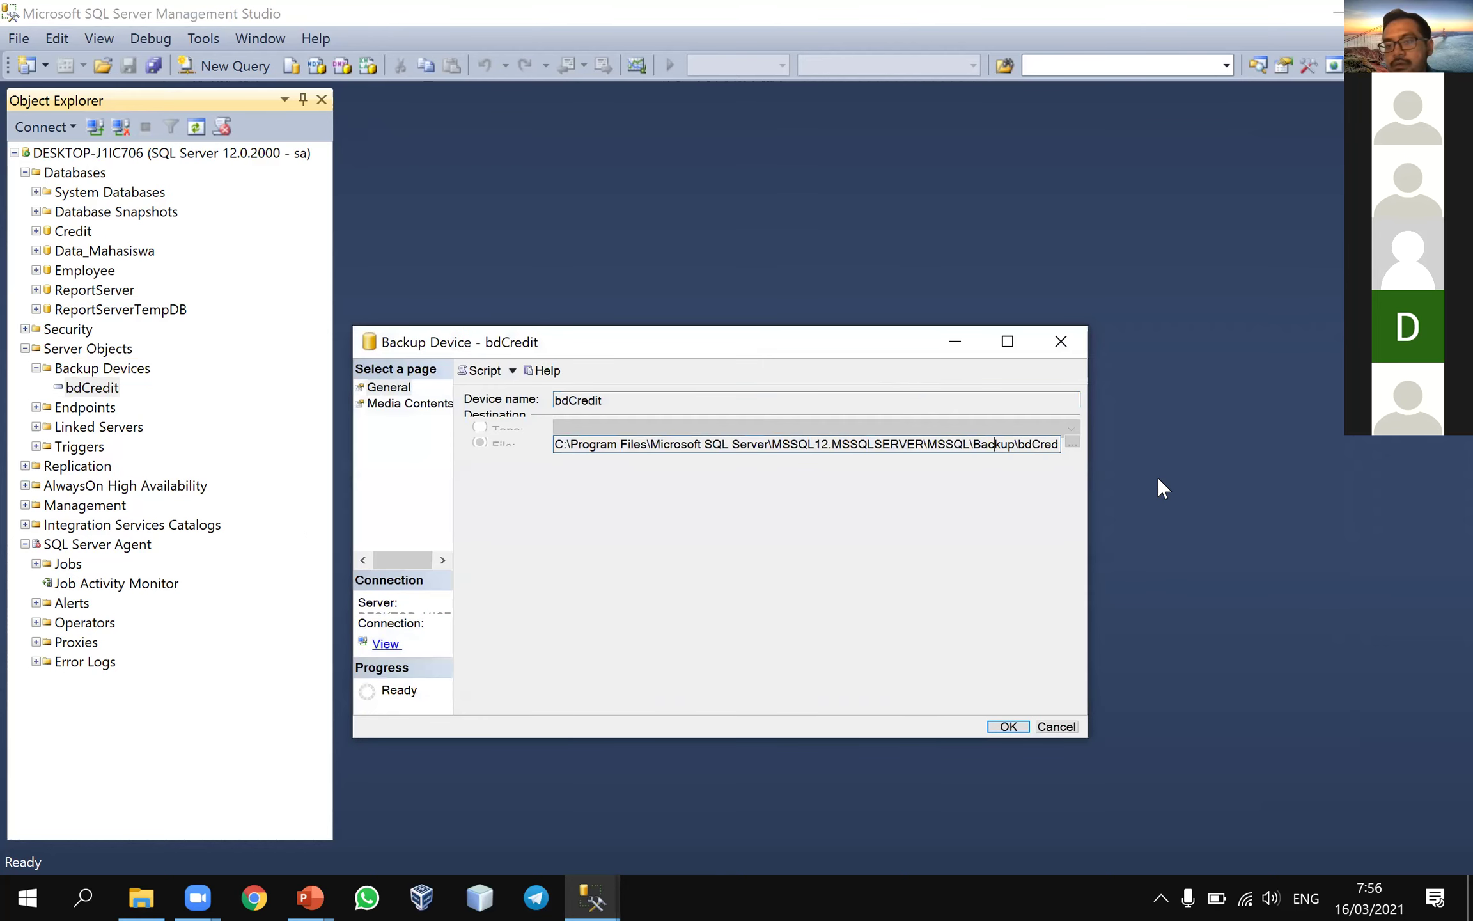
{"action": "key", "text": "Right"}
{"action": "key", "text": "Right"}
{"action": "key", "text": "Right"}
{"action": "key", "text": "Right"}
{"action": "key", "text": "Right"}
{"action": "key", "text": "Right"}
{"action": "key", "text": "Right"}
{"action": "key", "text": "Right"}
{"action": "key", "text": "Right"}
{"action": "key", "text": "Right"}
{"action": "key", "text": "Right"}
{"action": "key", "text": "Right"}
{"action": "key", "text": "Right"}
{"action": "key", "text": "Right"}
{"action": "key", "text": "Right"}
{"action": "left_click", "coordinate": [1047, 729]}
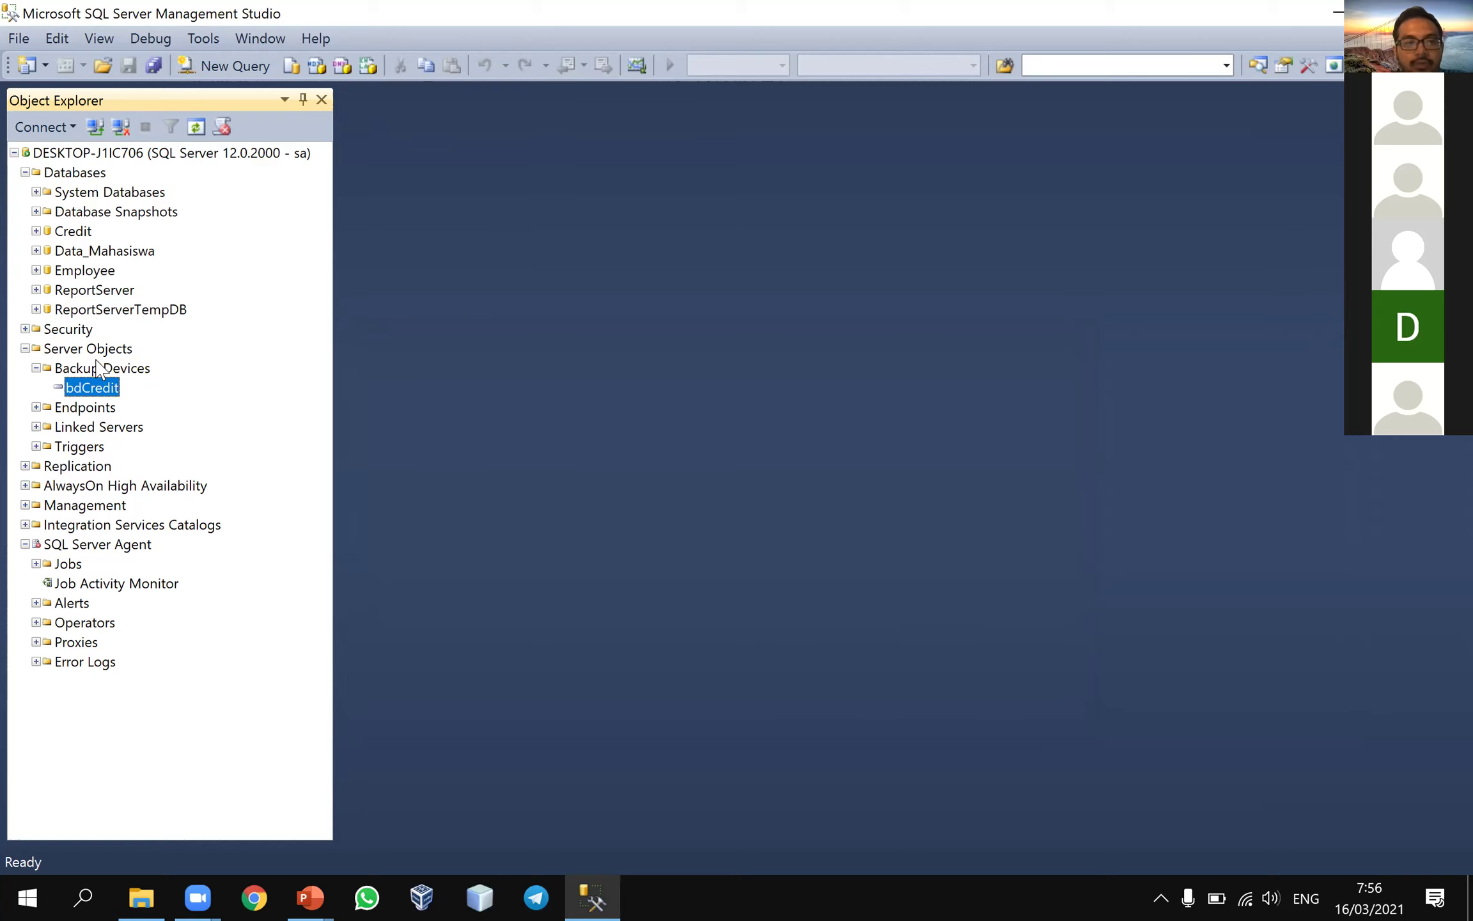
- Switch to File Explorer to check the contents of the Backup folder, and minimise the window
{"action": "left_click", "coordinate": [132, 895]}
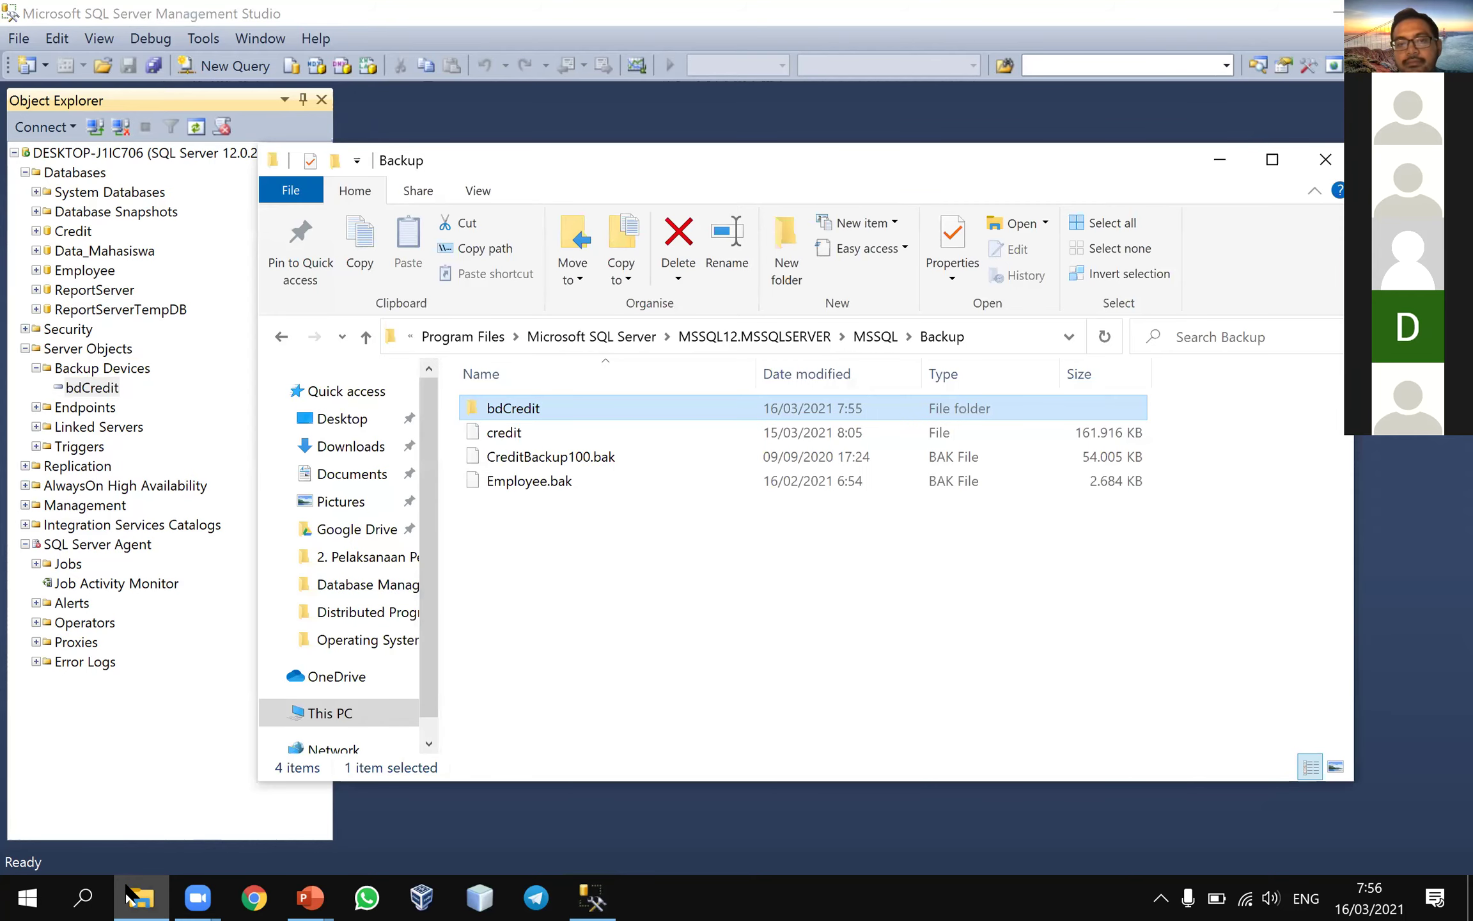
{"action": "left_click", "coordinate": [131, 895]}
{"action": "left_click", "coordinate": [131, 895]}
{"action": "left_click", "coordinate": [144, 895]}
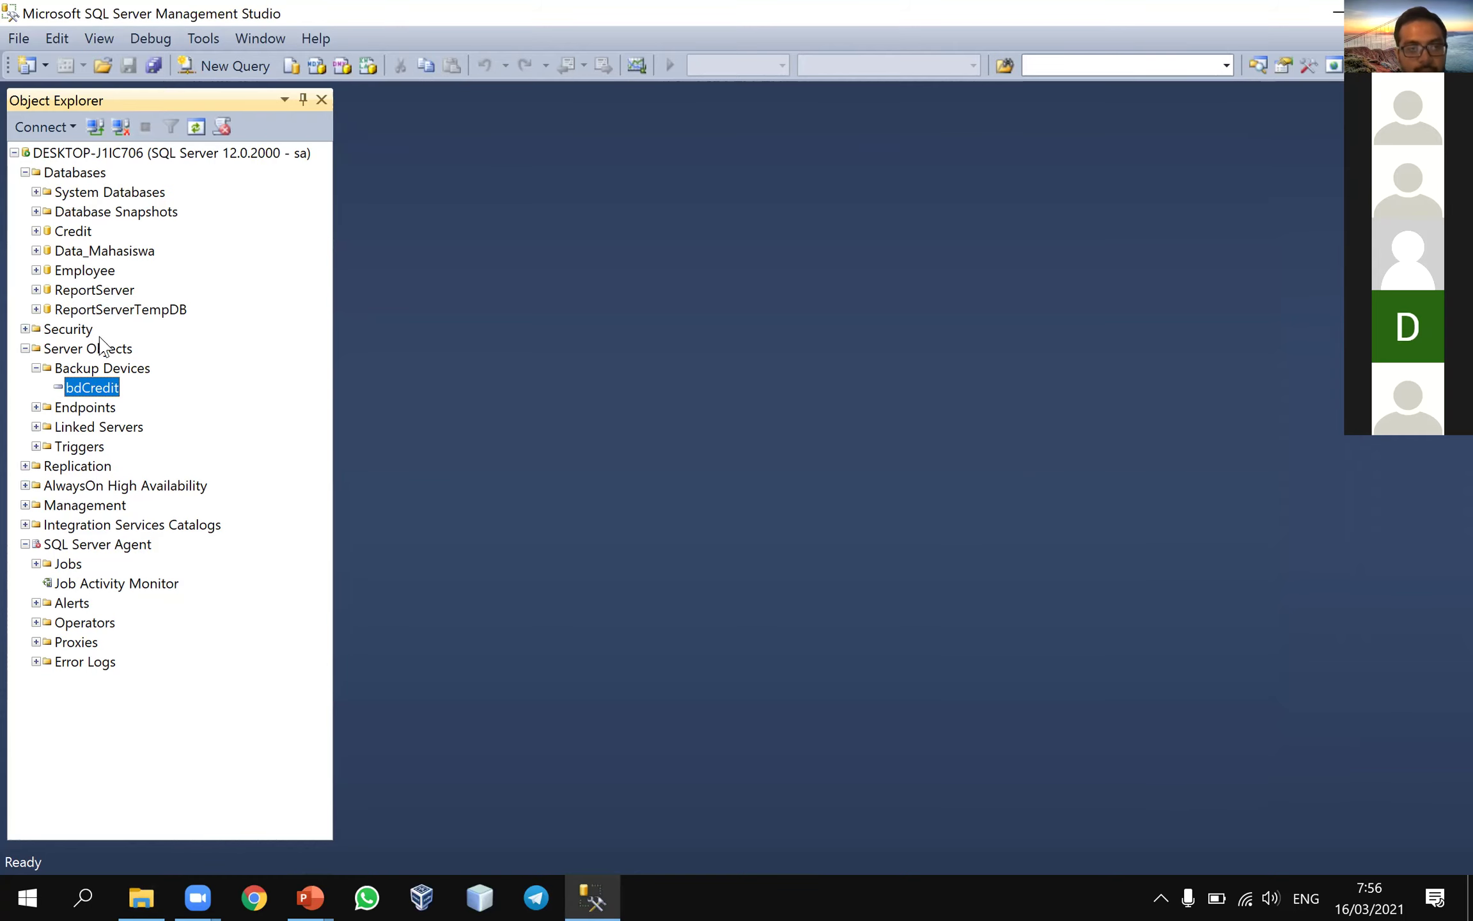
- Start a full backup of the Credit database to disk and remove the existing credit file destination
{"action": "right_click", "coordinate": [69, 234]}
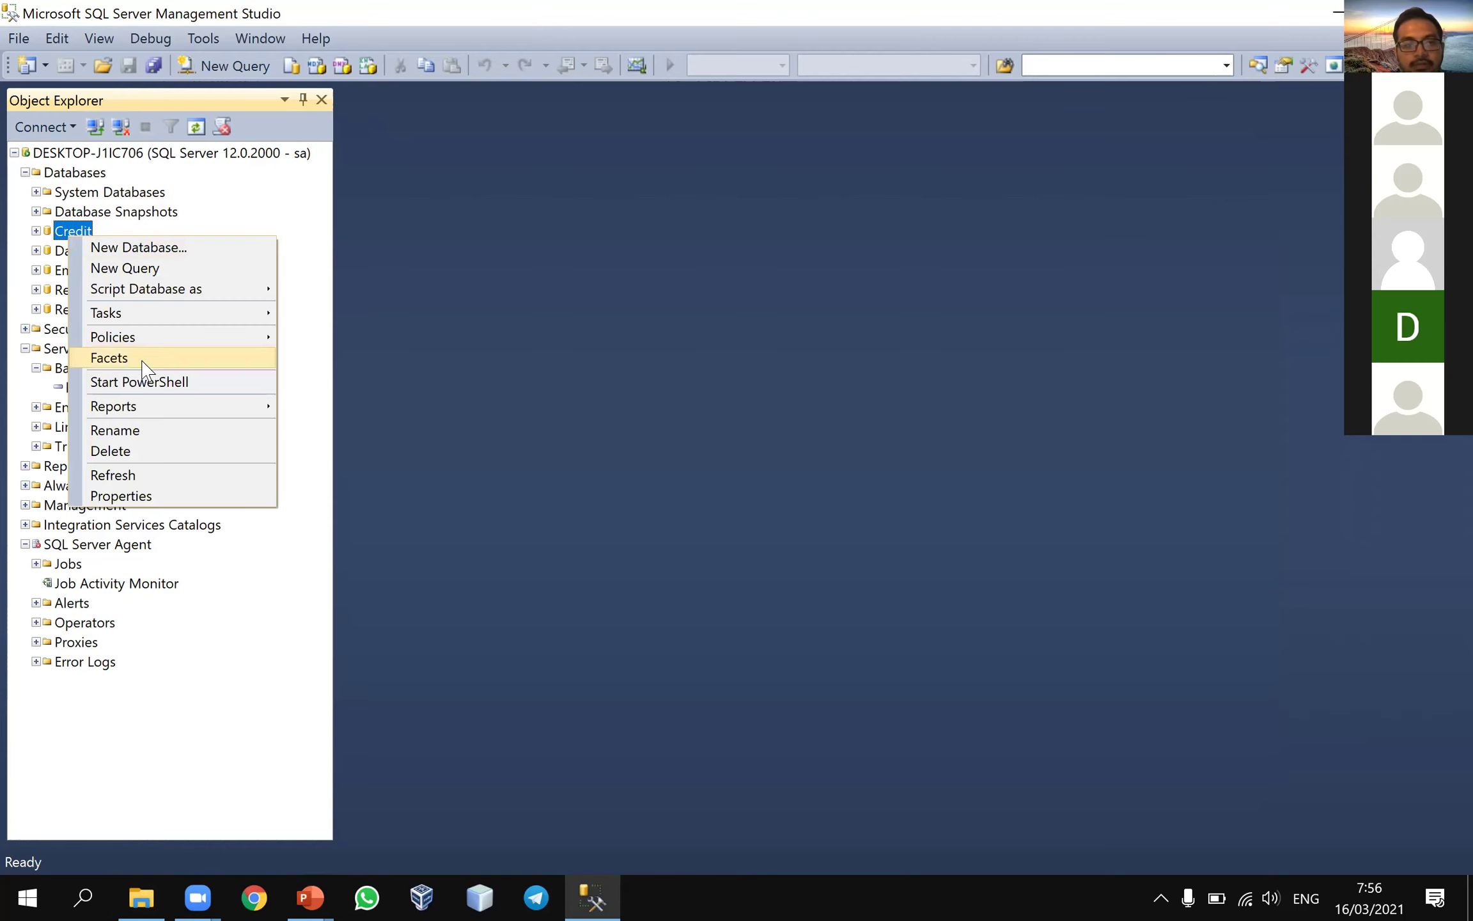
{"action": "mouse_move", "coordinate": [137, 312]}
{"action": "left_click", "coordinate": [386, 406]}
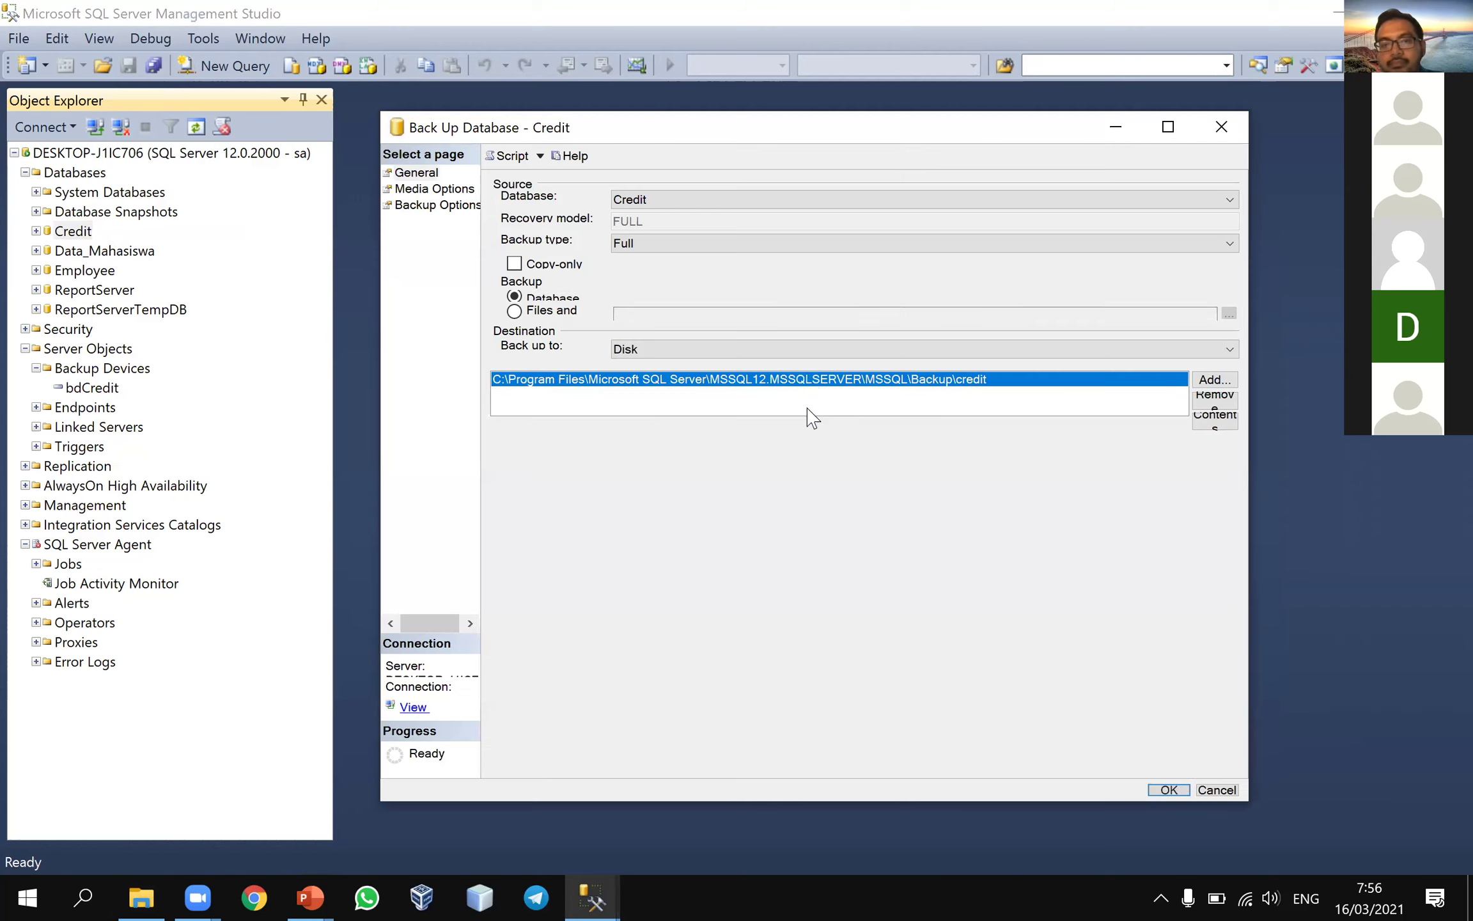
{"action": "left_click", "coordinate": [1212, 399]}
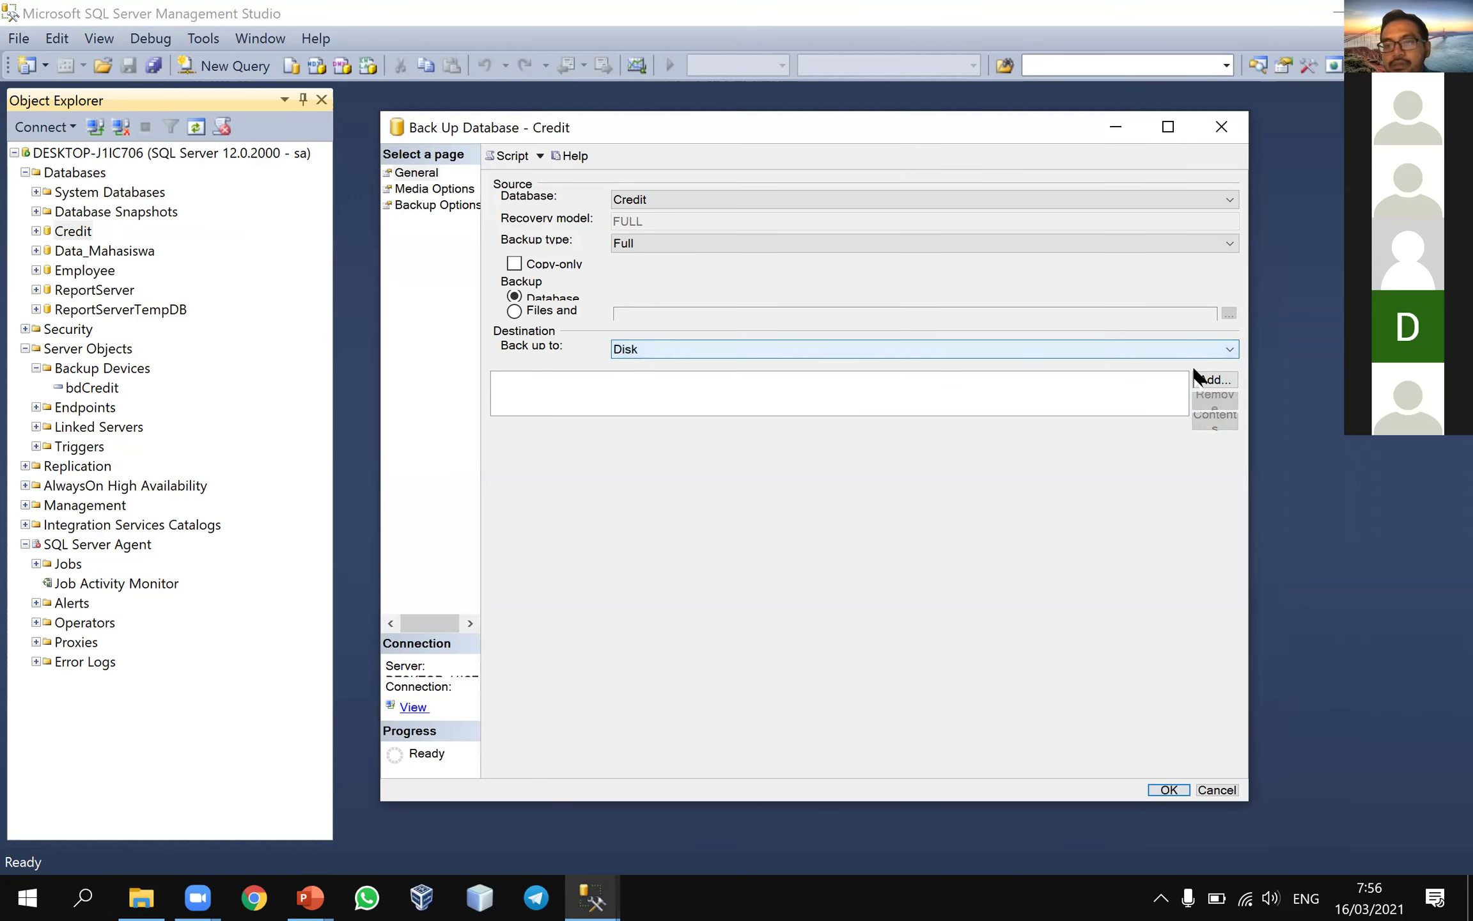
- Add the backup device bdCredit as the destination and run the Credit database backup
{"action": "left_click", "coordinate": [1215, 379]}
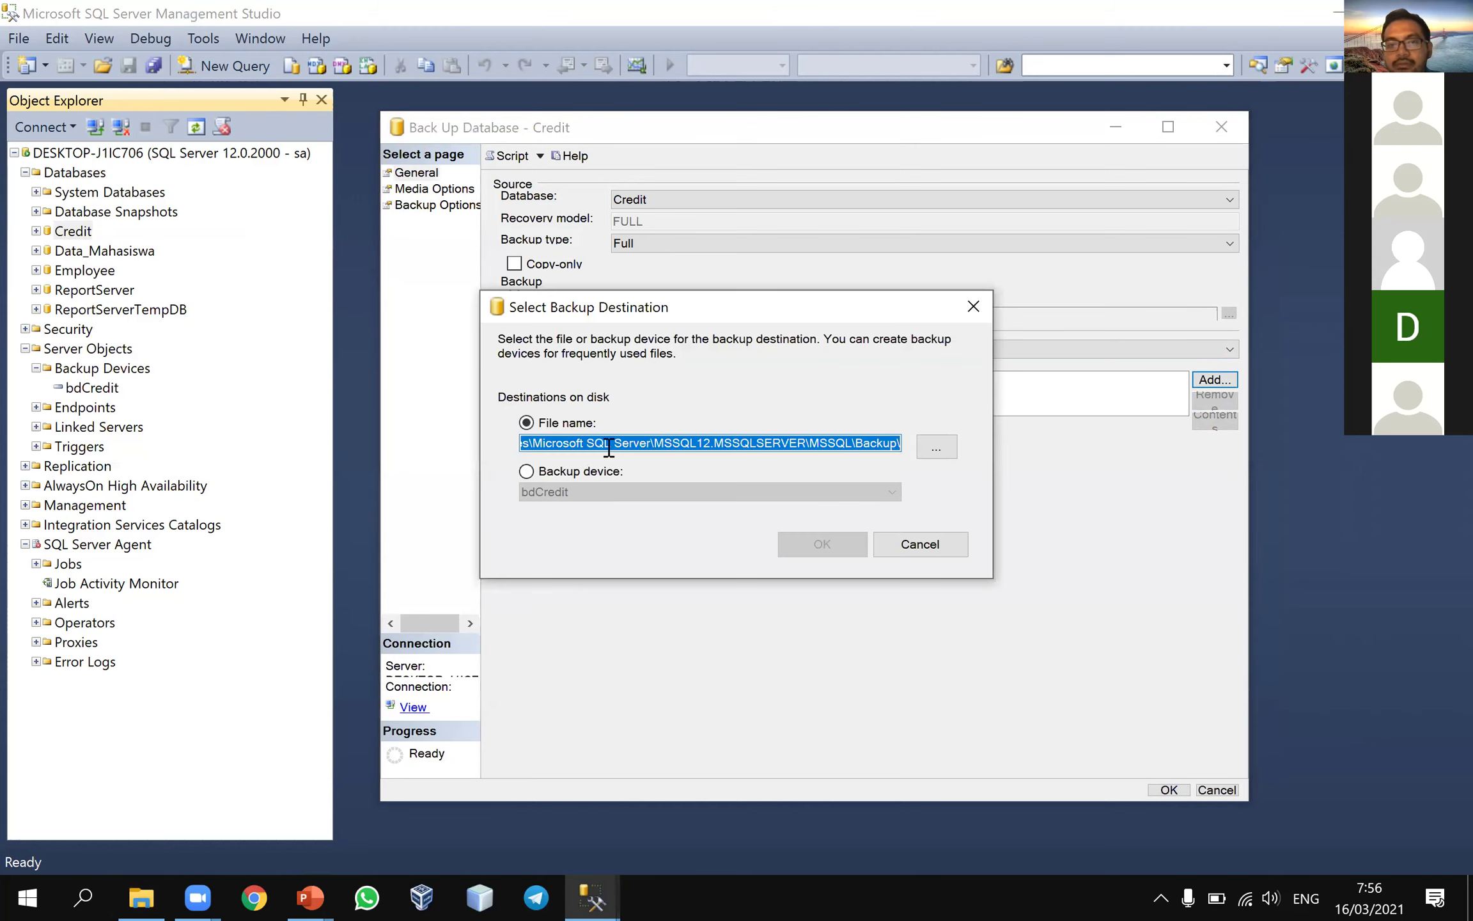
{"action": "left_click", "coordinate": [571, 479]}
{"action": "left_click", "coordinate": [822, 546]}
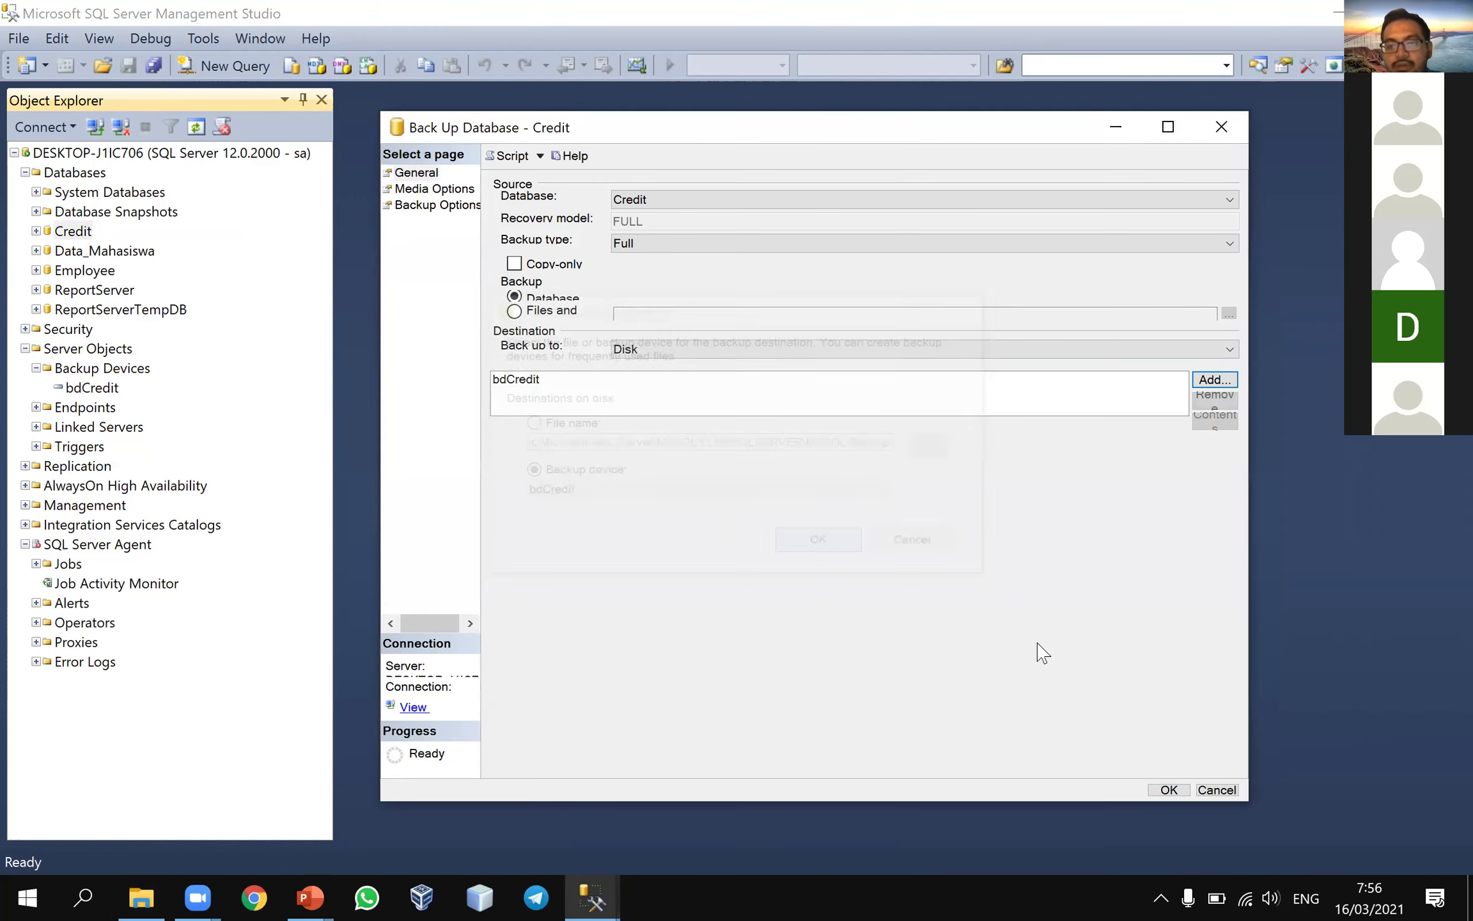
{"action": "left_click", "coordinate": [1169, 790]}
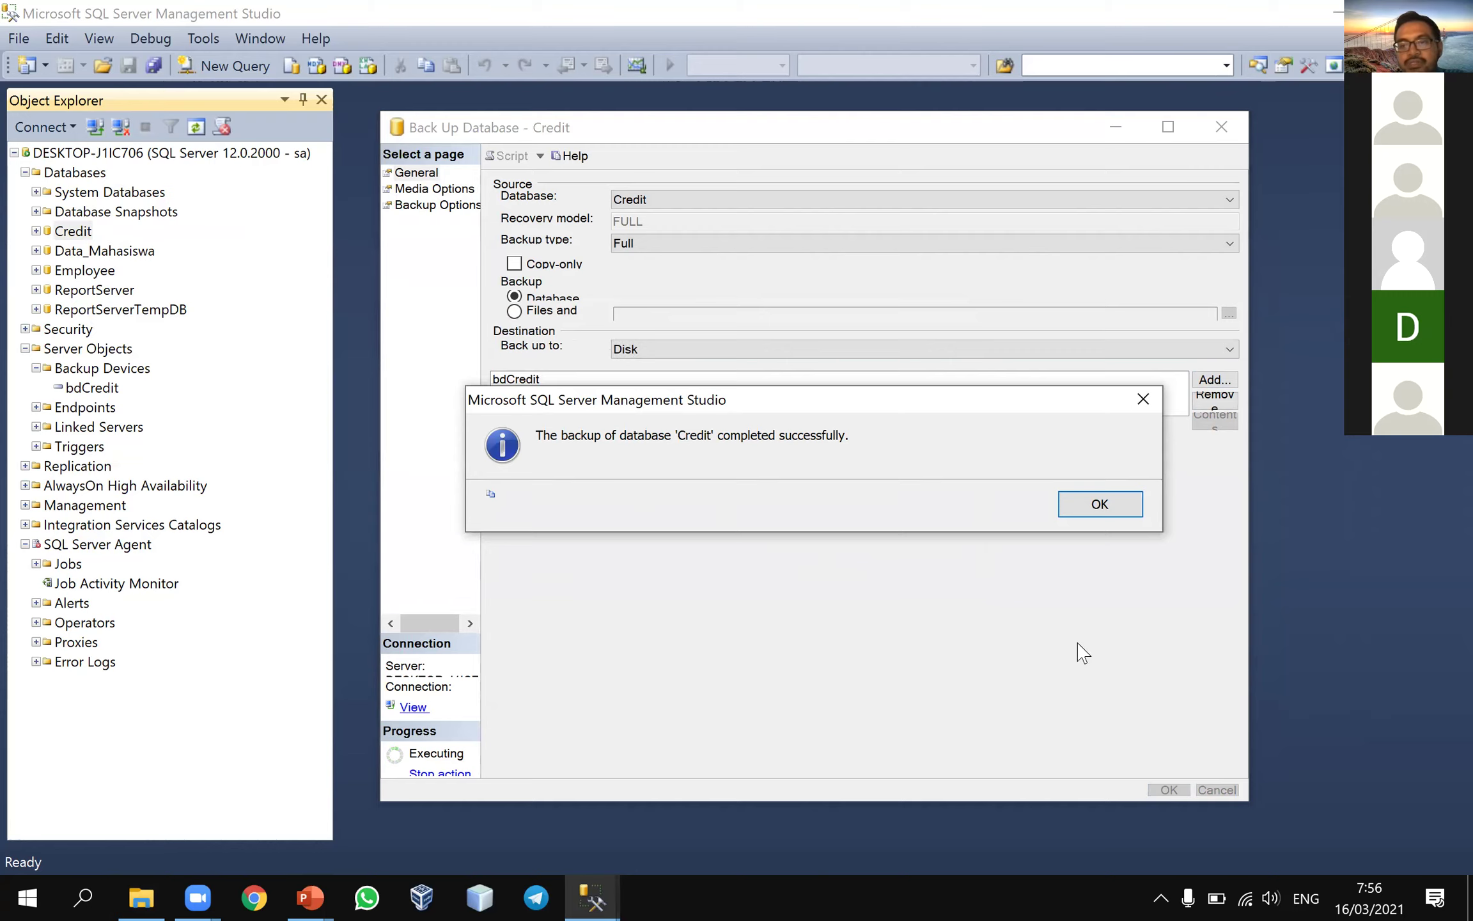
{"action": "left_click", "coordinate": [1130, 508]}
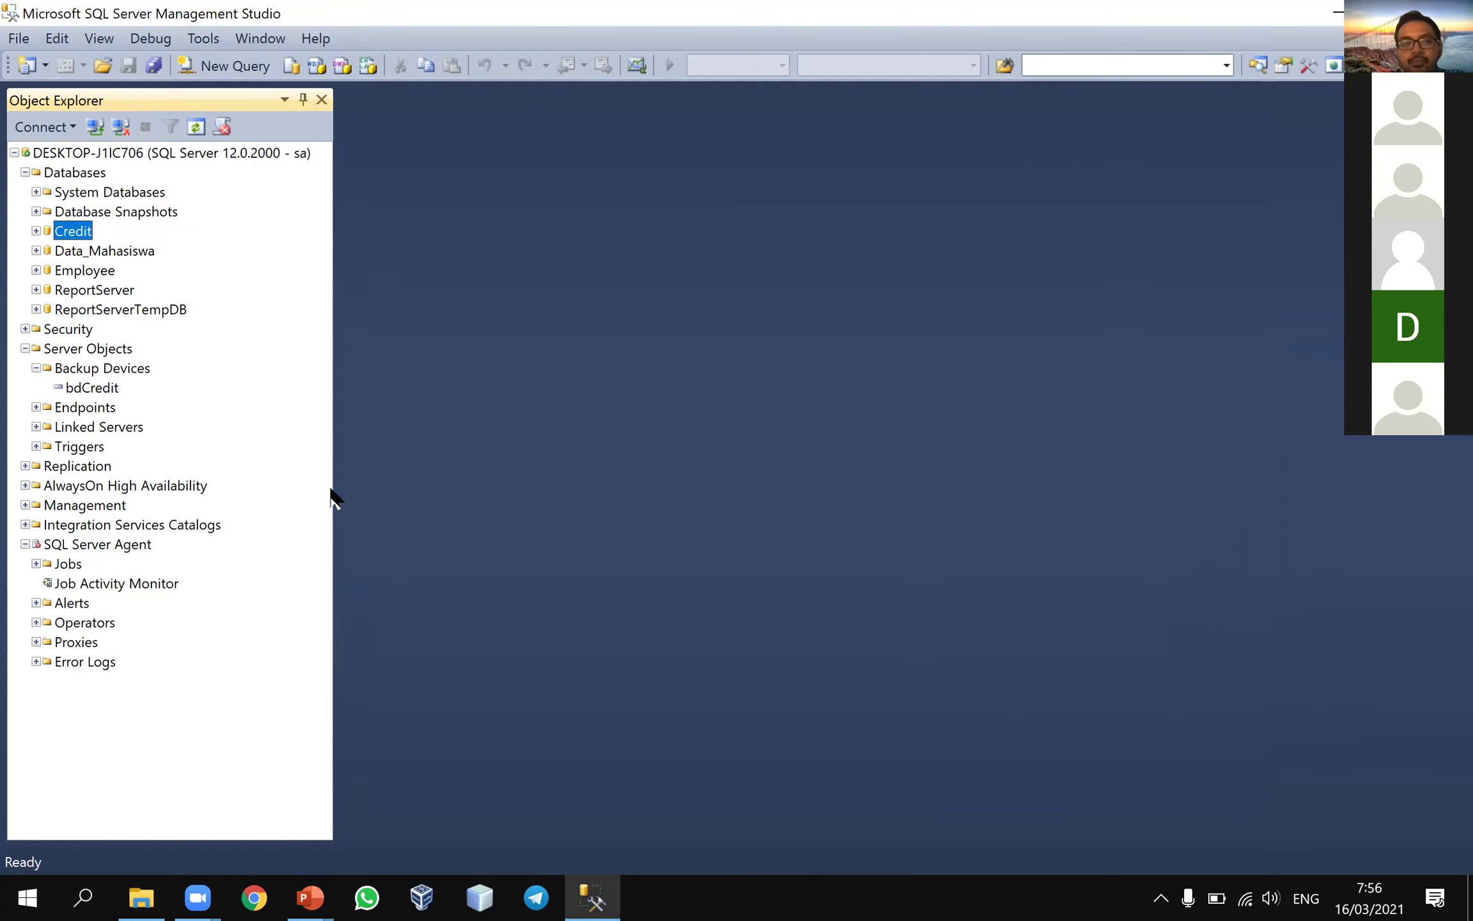
- Switch to File Explorer, delete the bdCredit folder from the Backup folder, and minimise the window
{"action": "left_click", "coordinate": [91, 388]}
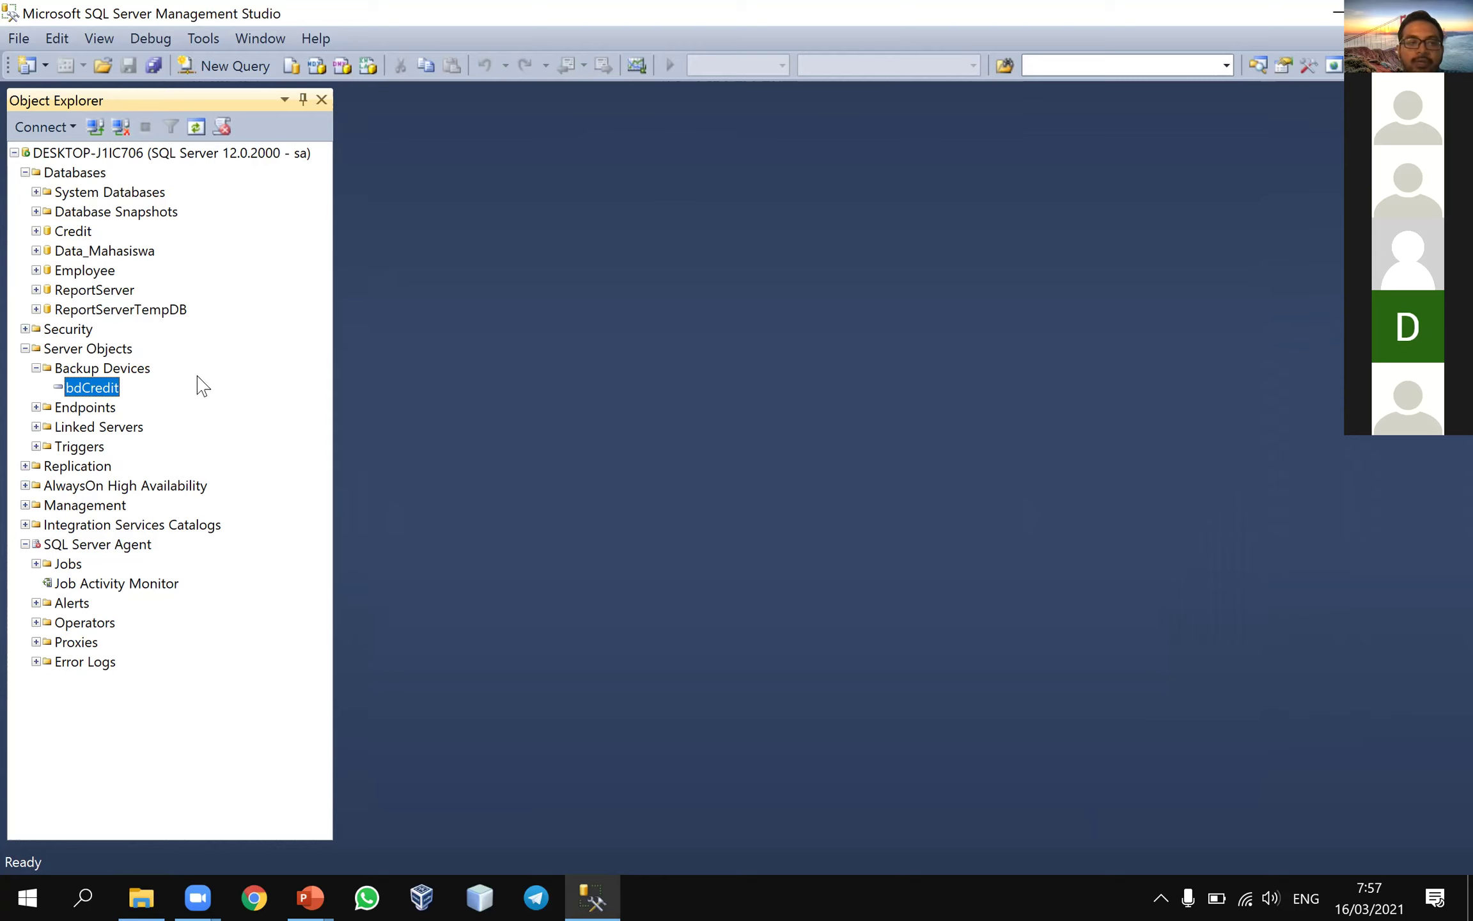
{"action": "left_click", "coordinate": [163, 889]}
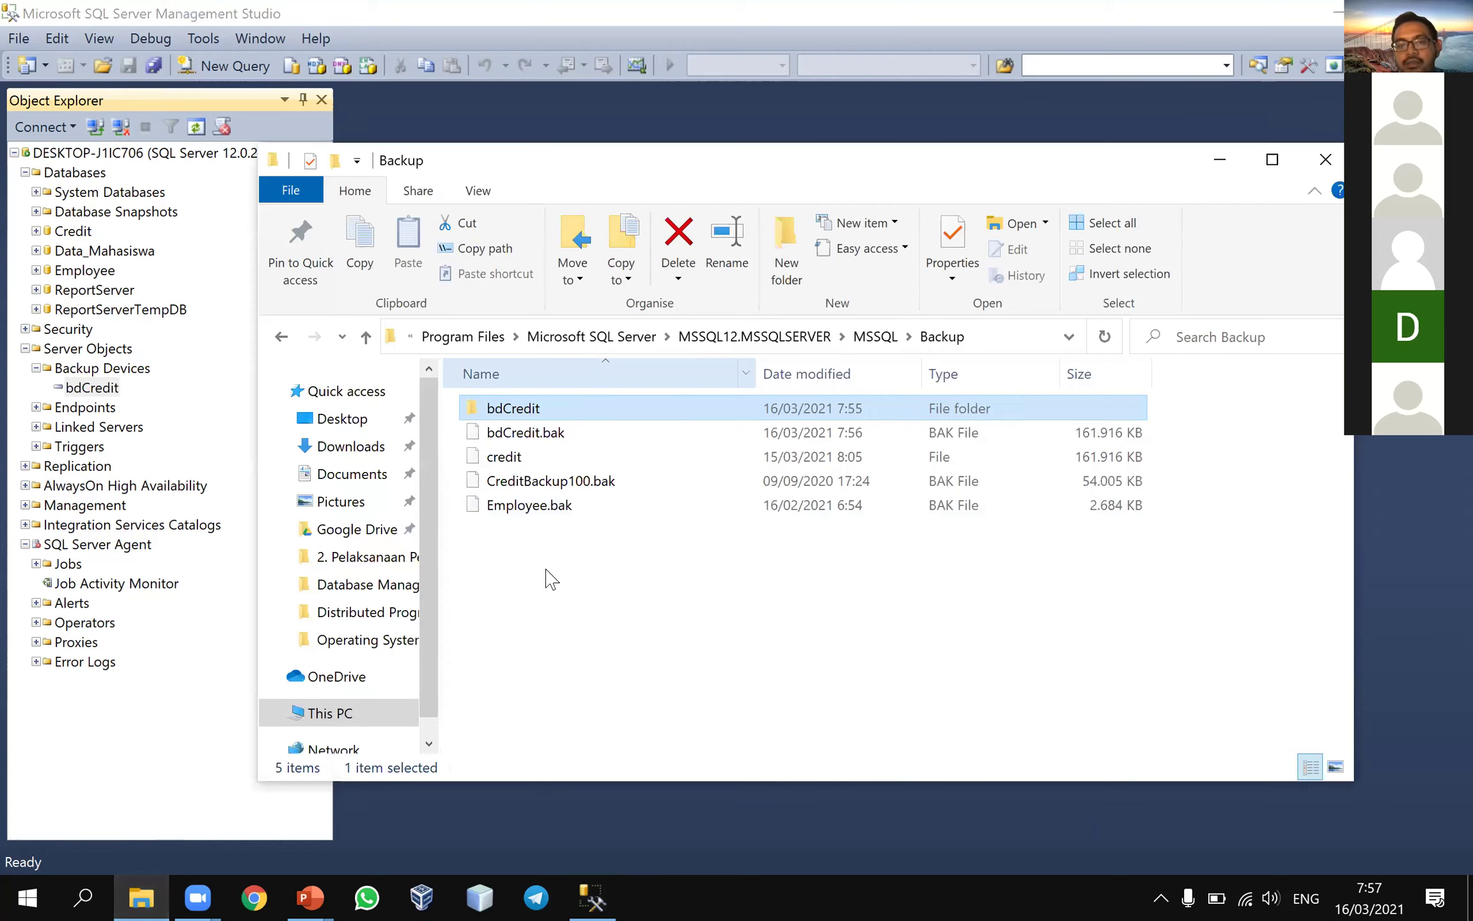
{"action": "left_click", "coordinate": [592, 433]}
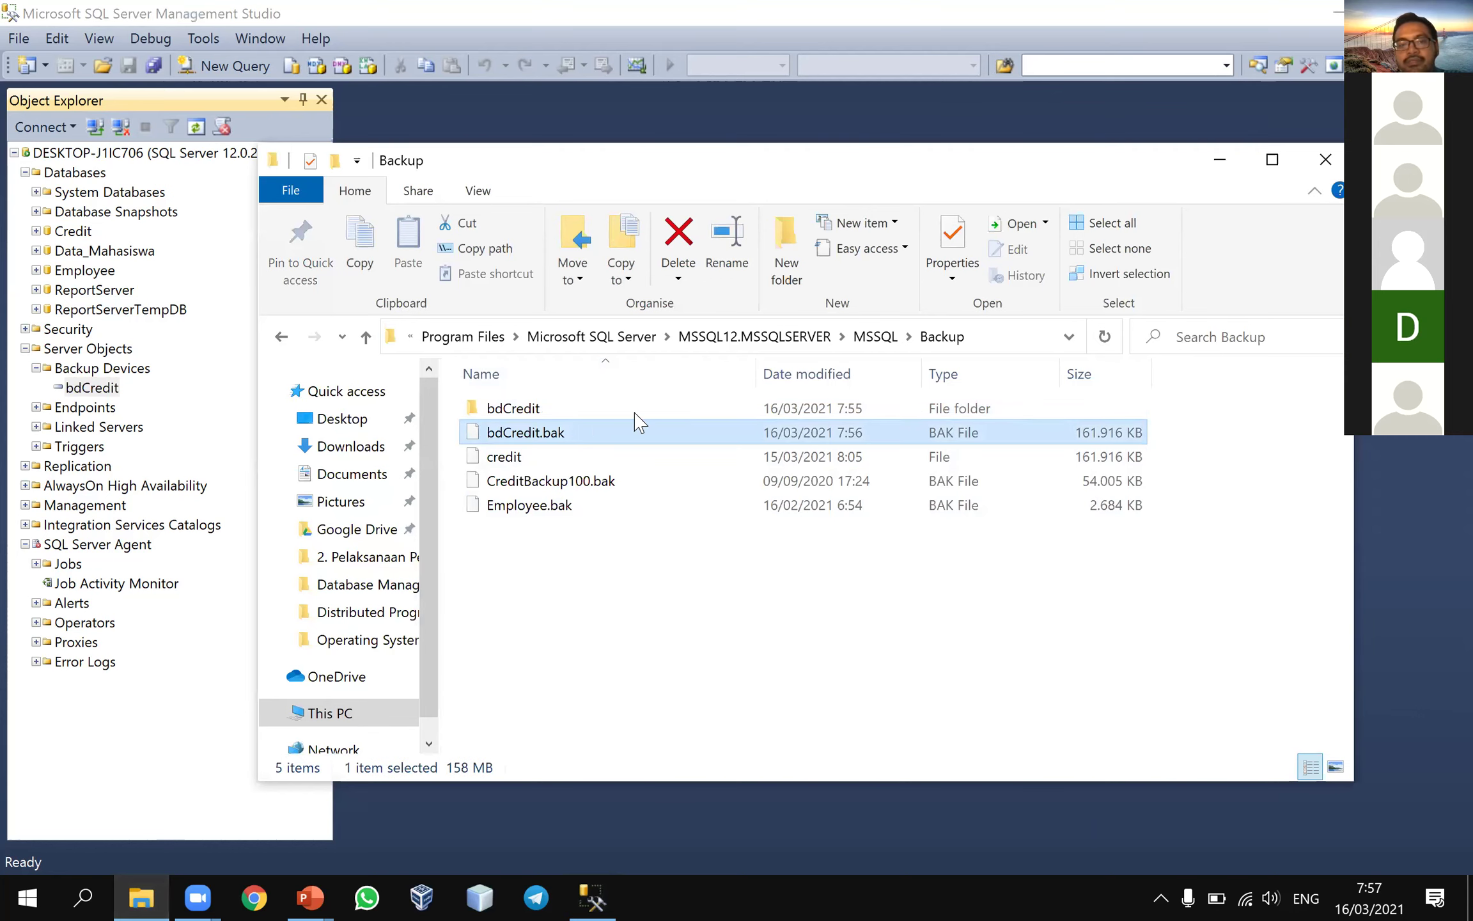
{"action": "left_click", "coordinate": [557, 418]}
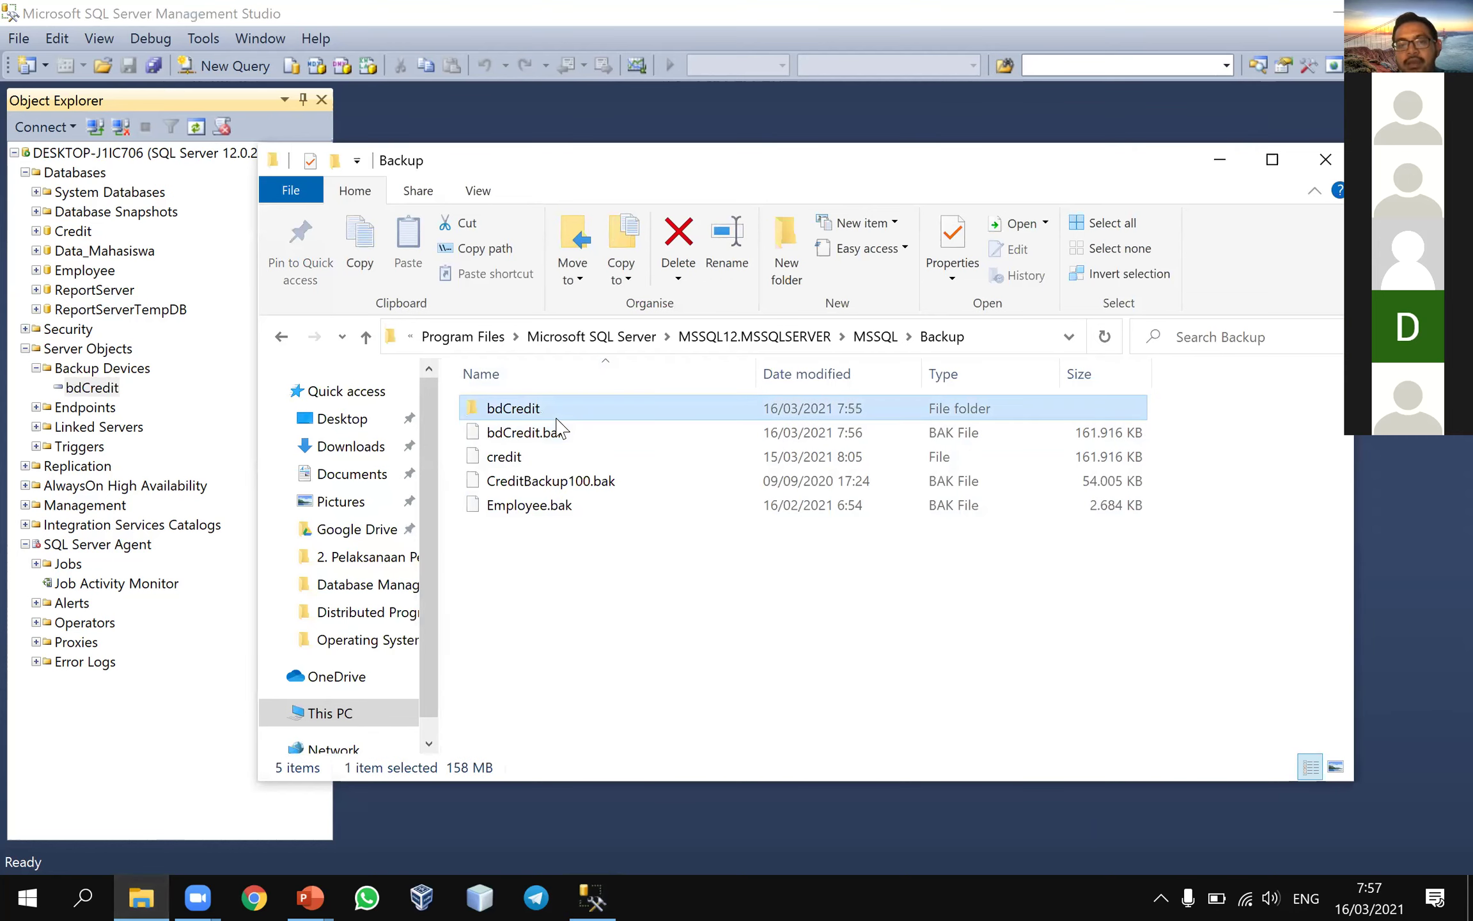
{"action": "right_click", "coordinate": [557, 419]}
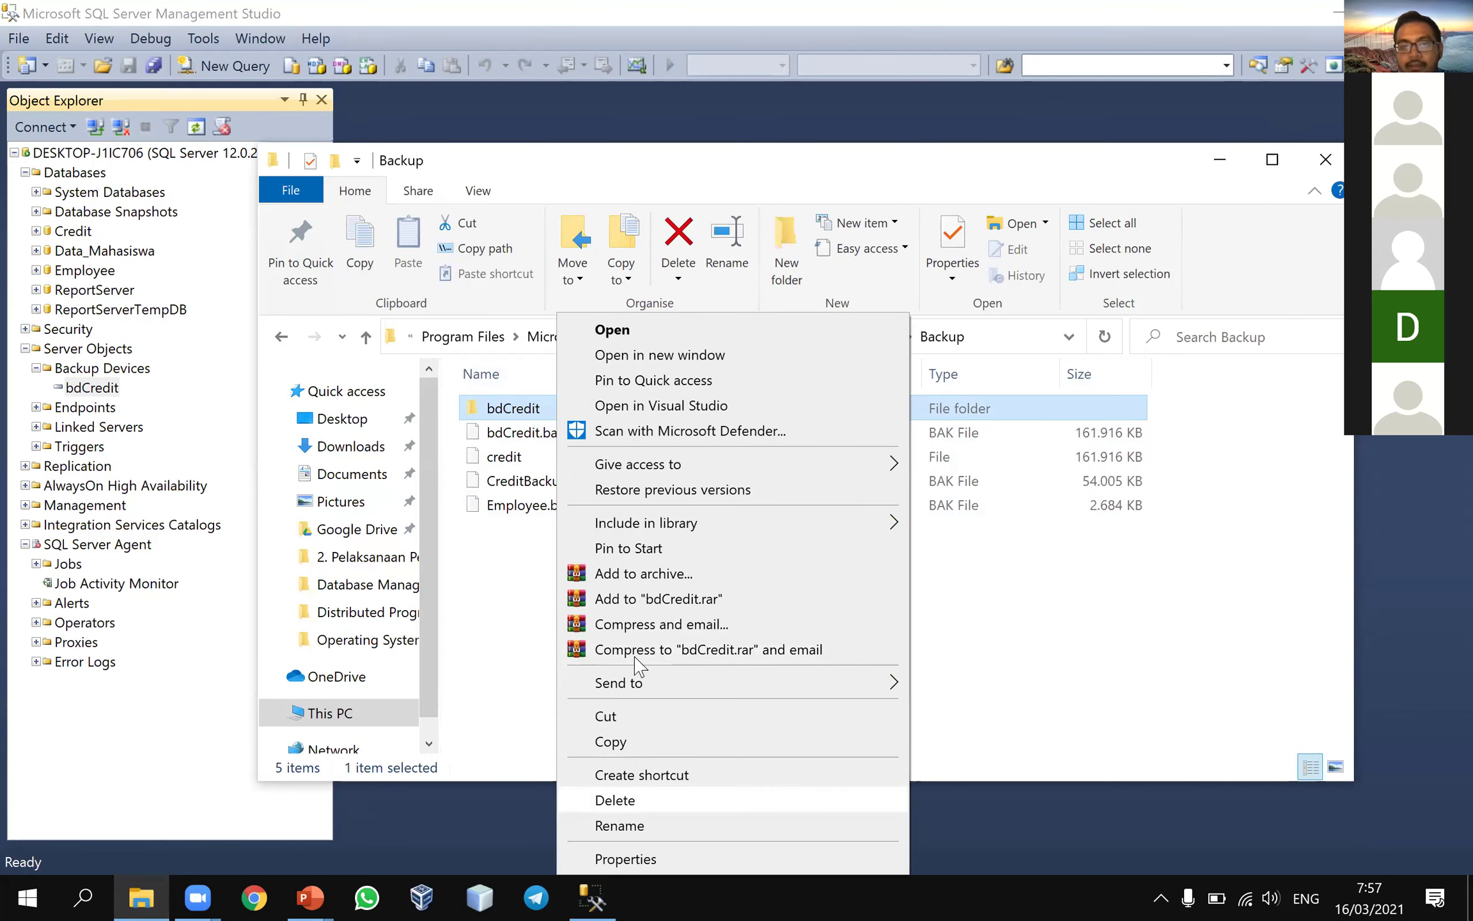
{"action": "key", "text": "Return"}
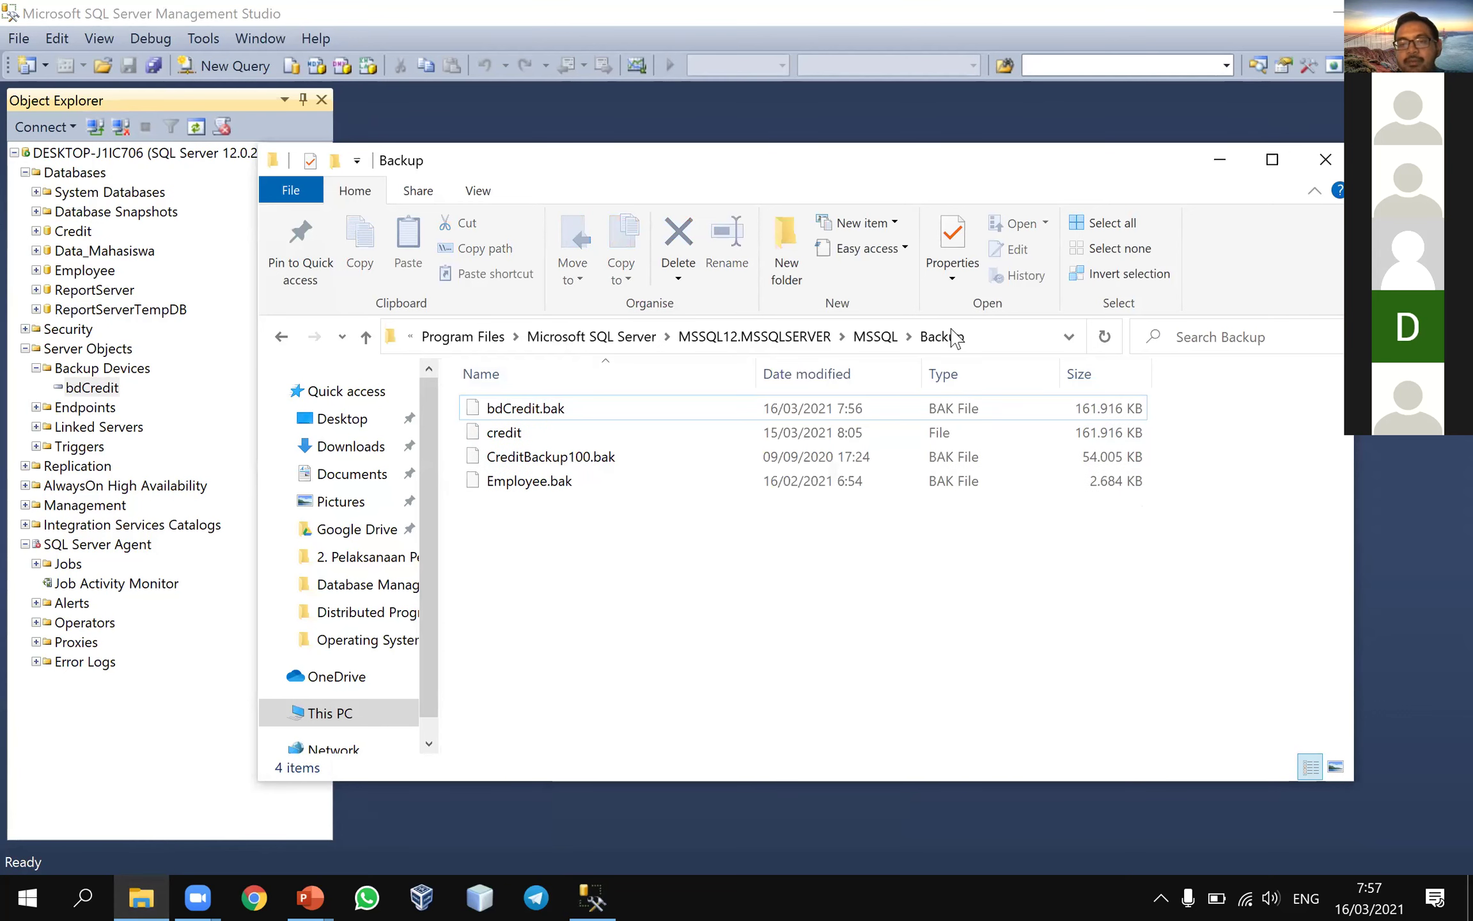
{"action": "left_click", "coordinate": [1220, 160]}
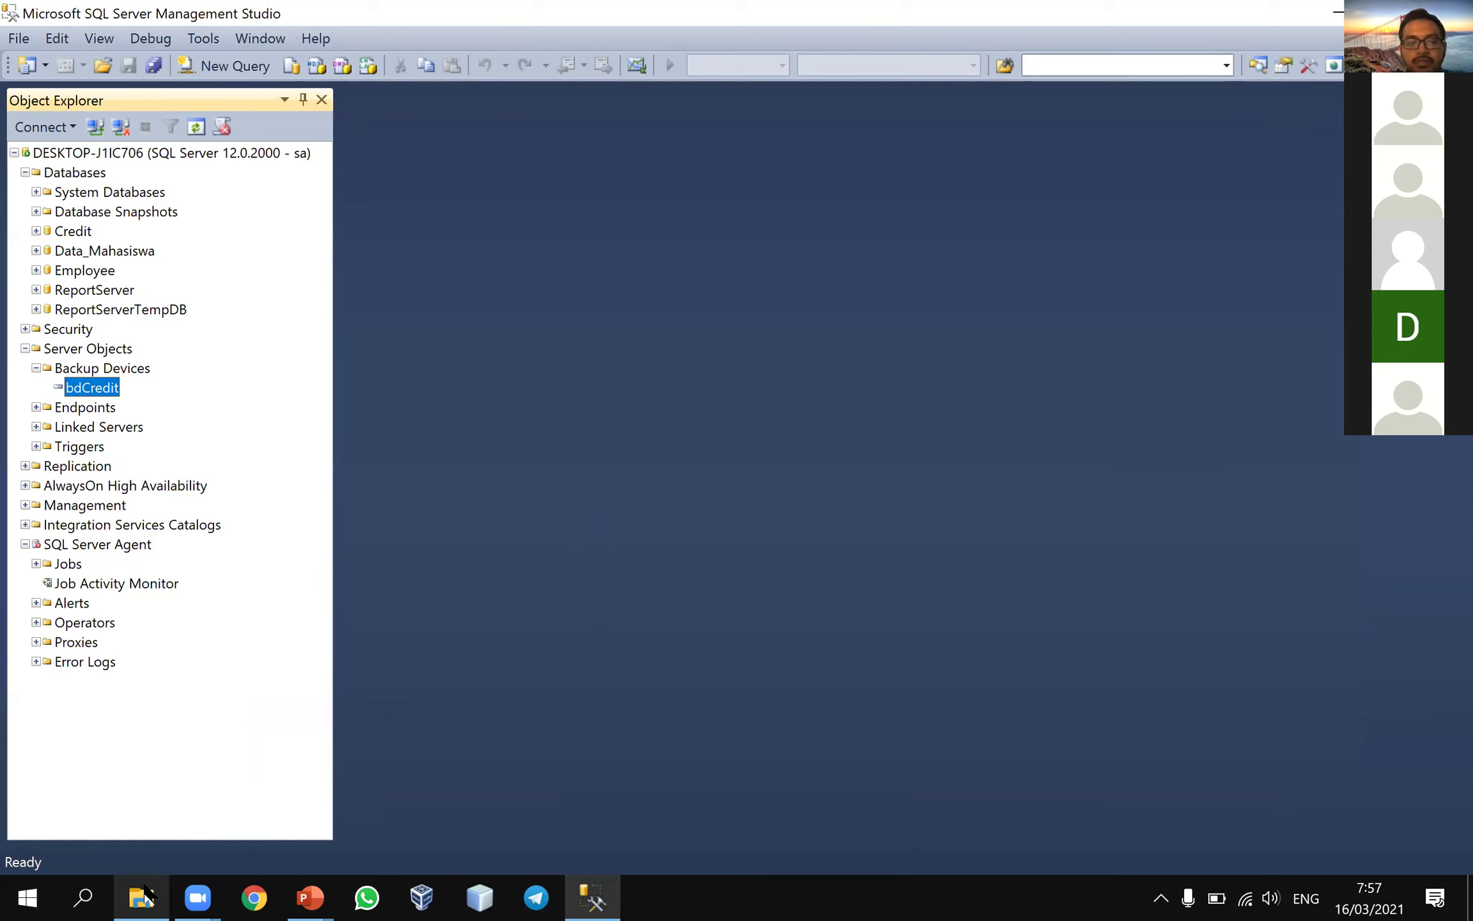
- Bring File Explorer back to review the backup files in the Backup folder, and minimise it again
{"action": "mouse_move", "coordinate": [144, 895]}
{"action": "left_click", "coordinate": [182, 842]}
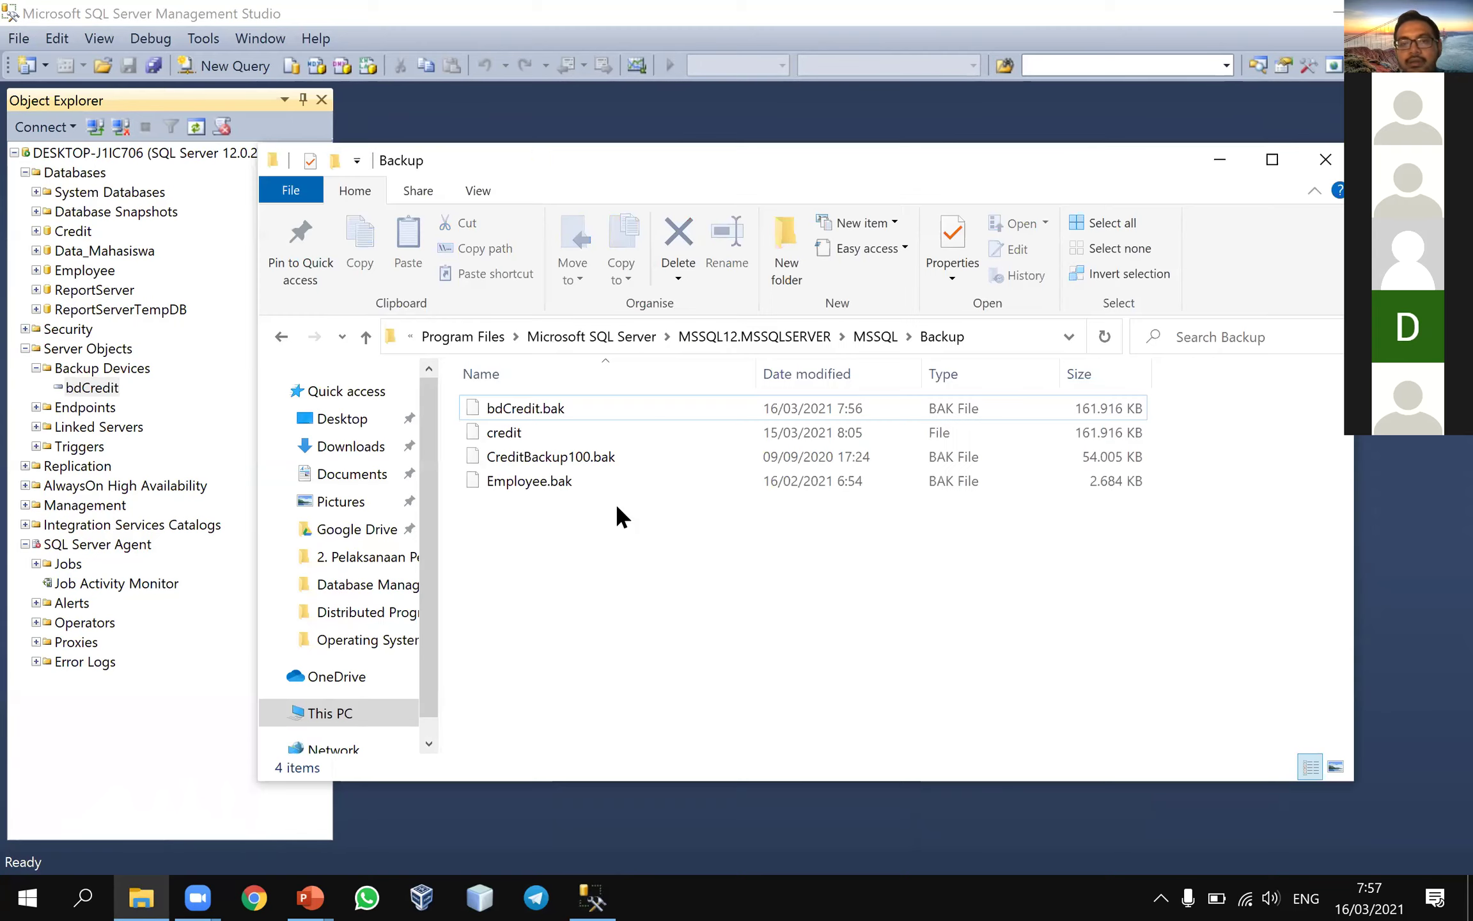
{"action": "left_click", "coordinate": [760, 414]}
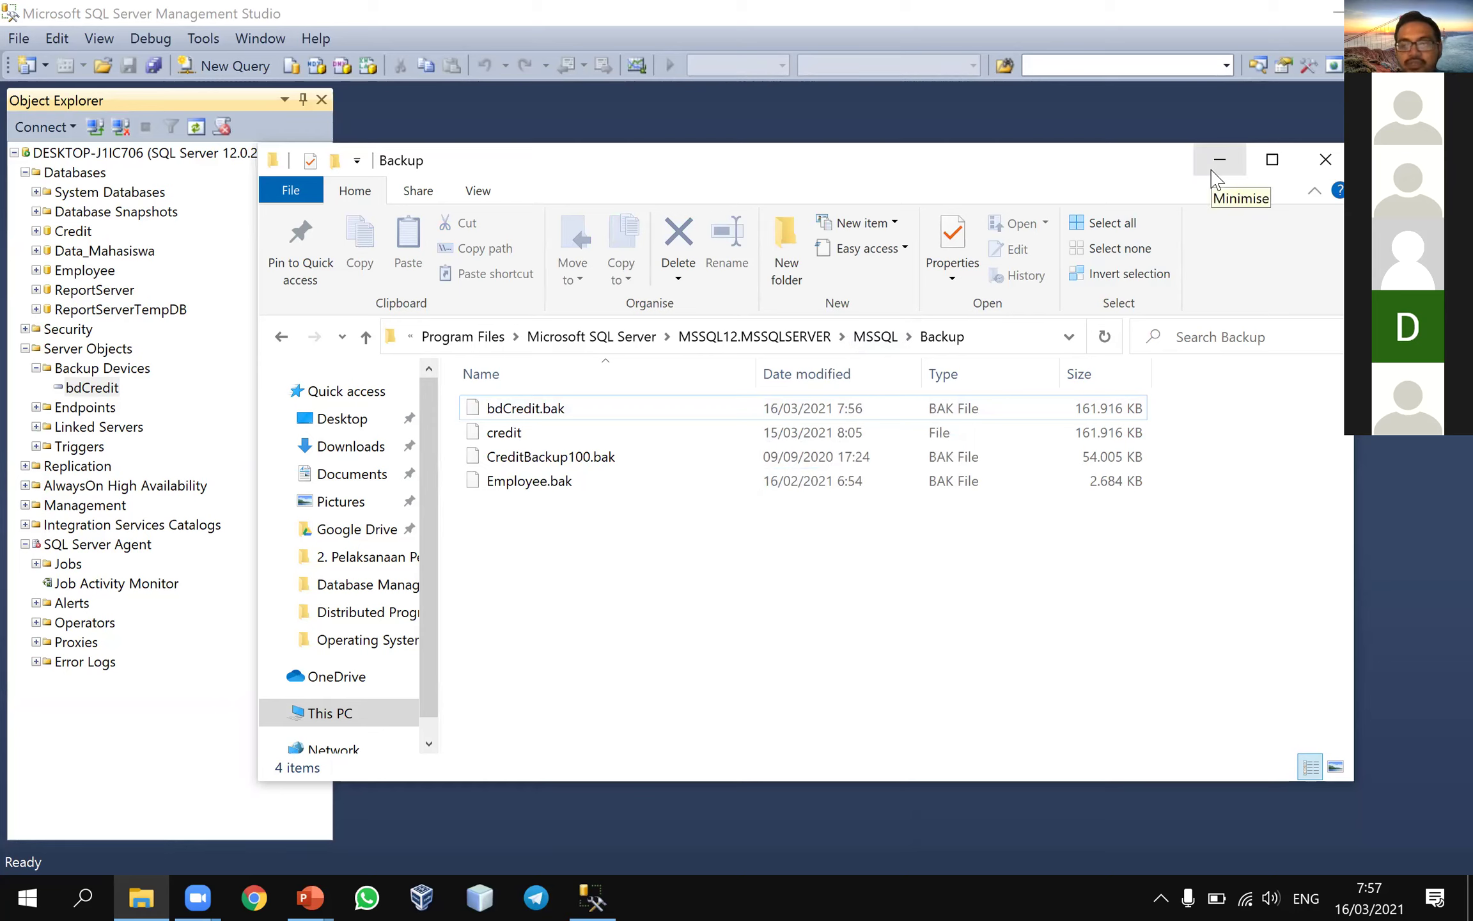
{"action": "left_click", "coordinate": [1211, 169]}
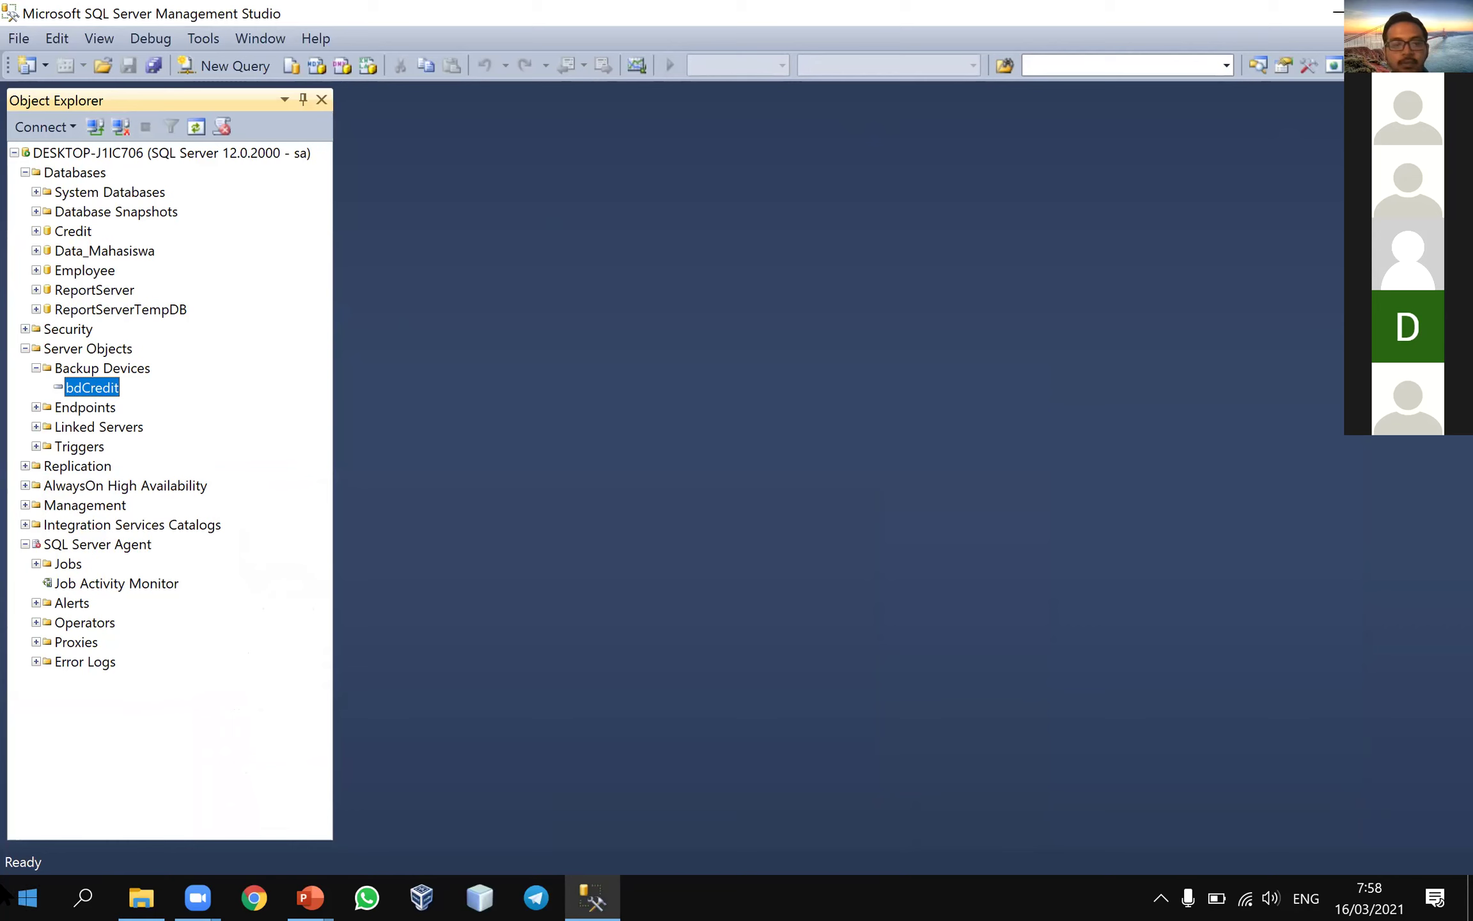
- Switch to File Explorer, check the free space on the BOOTCAMP (C:) drive under This PC, and minimise the window
{"action": "left_click", "coordinate": [141, 898]}
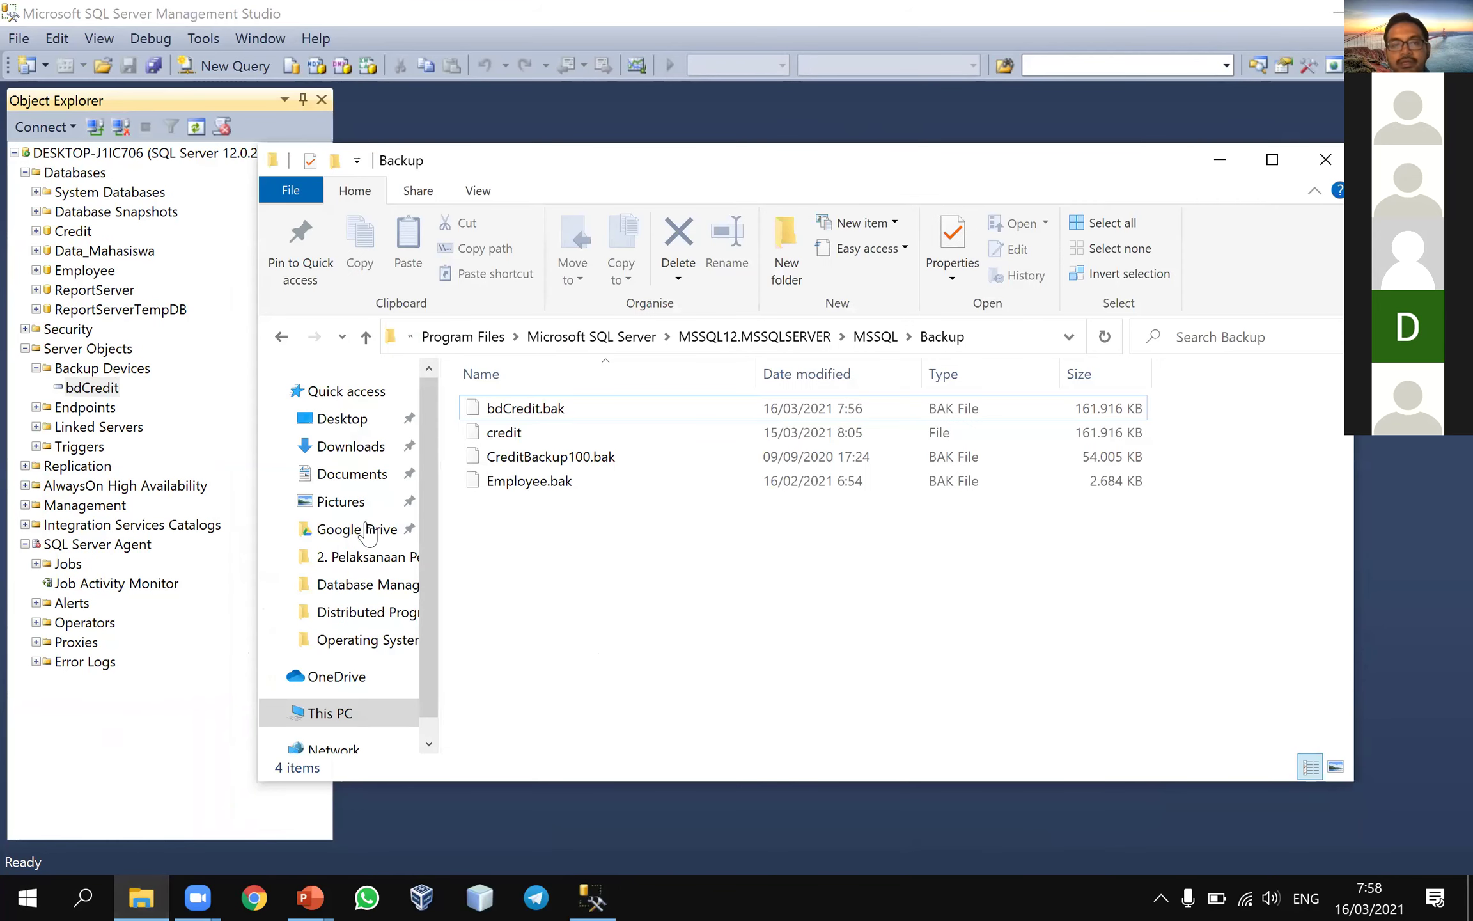
{"action": "left_click", "coordinate": [326, 715]}
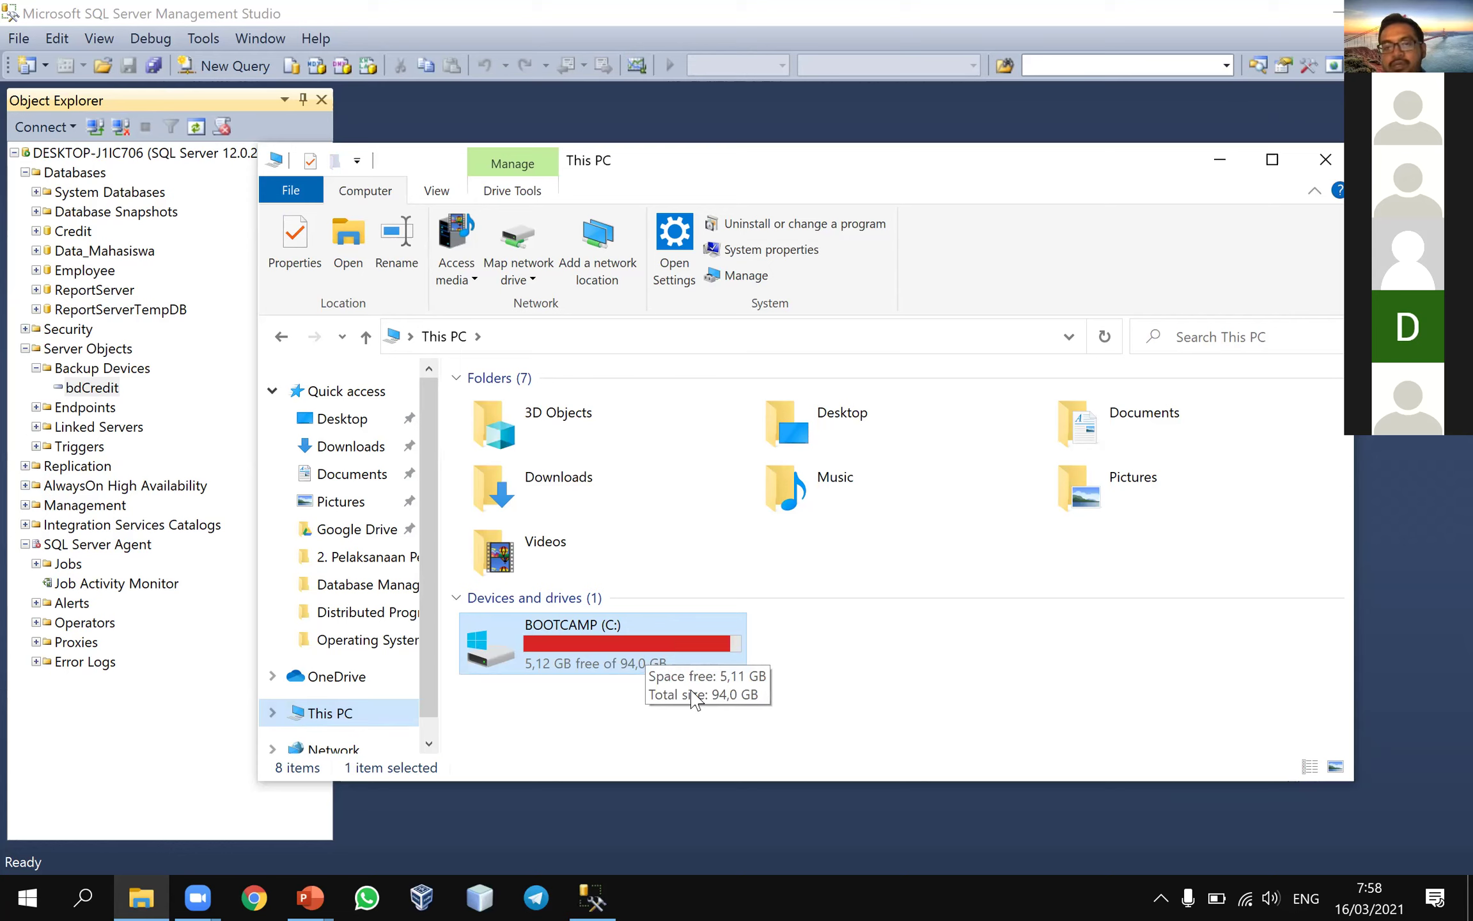
{"action": "left_click", "coordinate": [673, 742]}
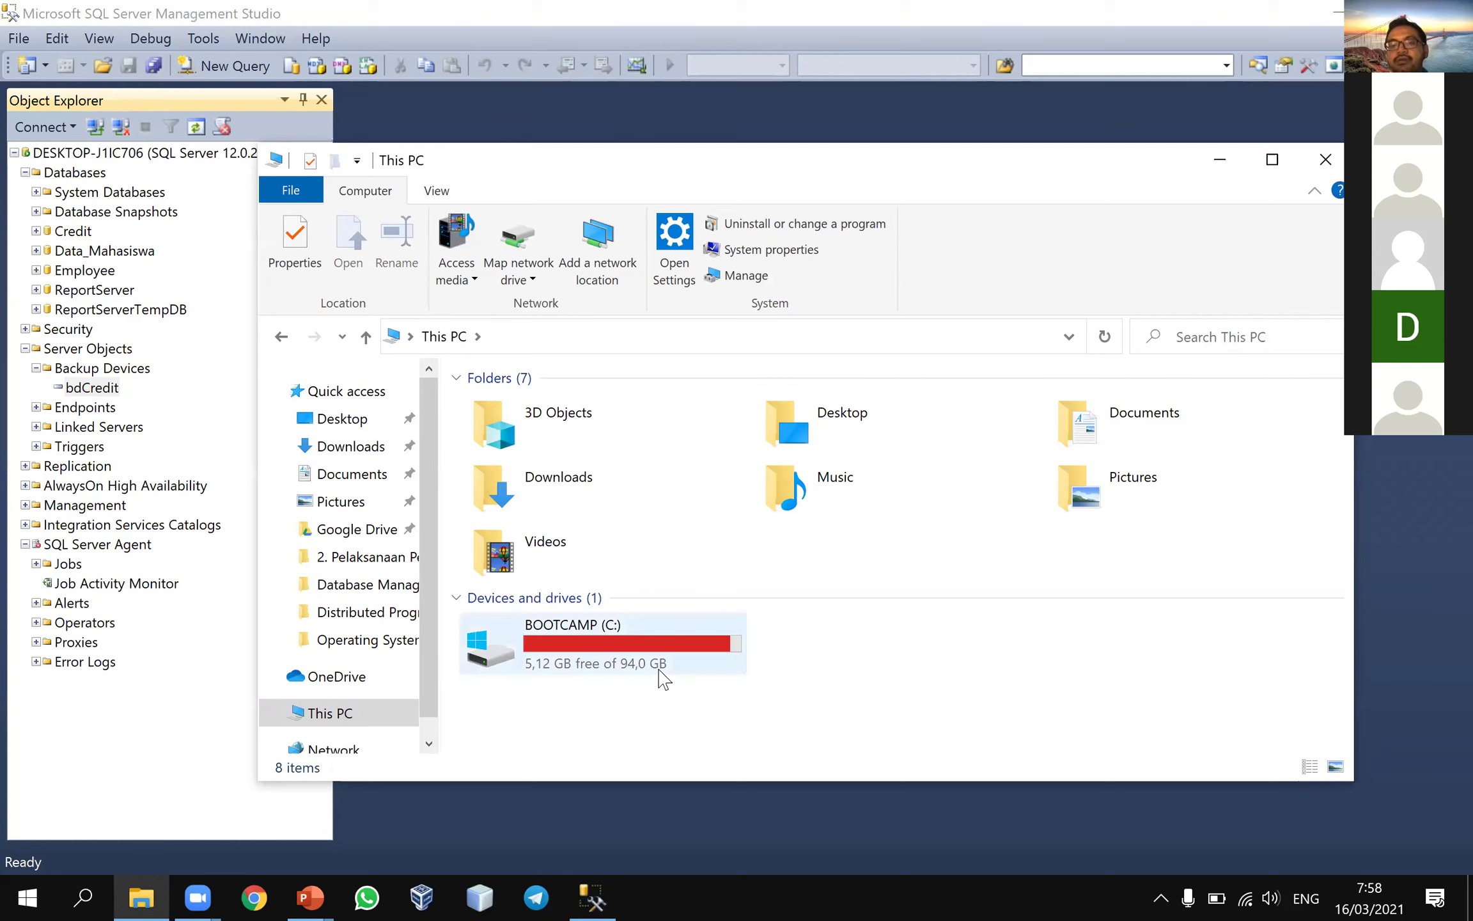
{"action": "mouse_move", "coordinate": [664, 680]}
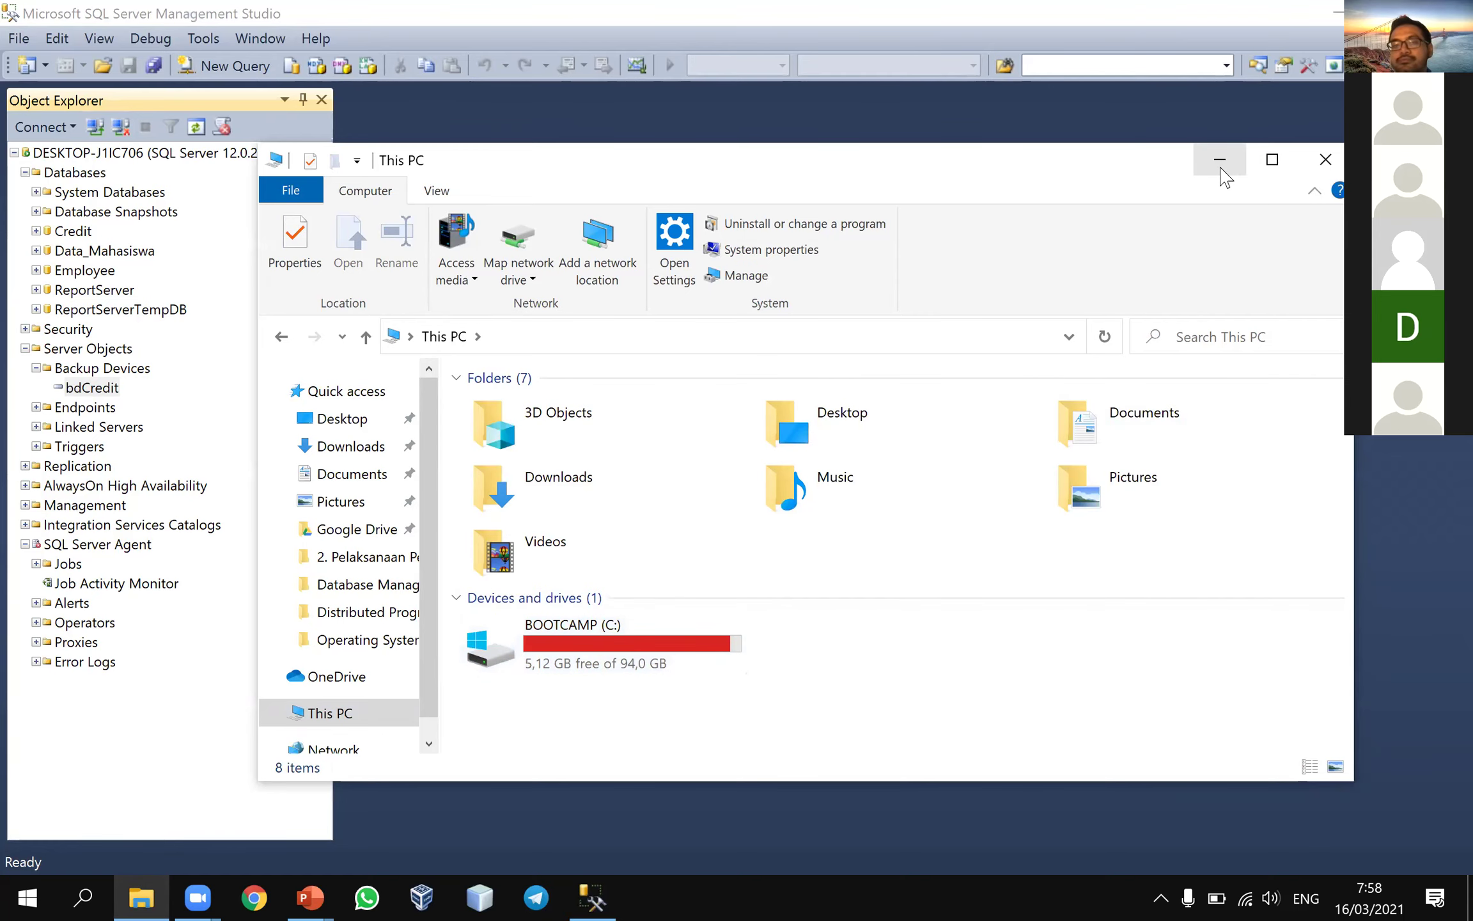
{"action": "left_click", "coordinate": [1220, 161]}
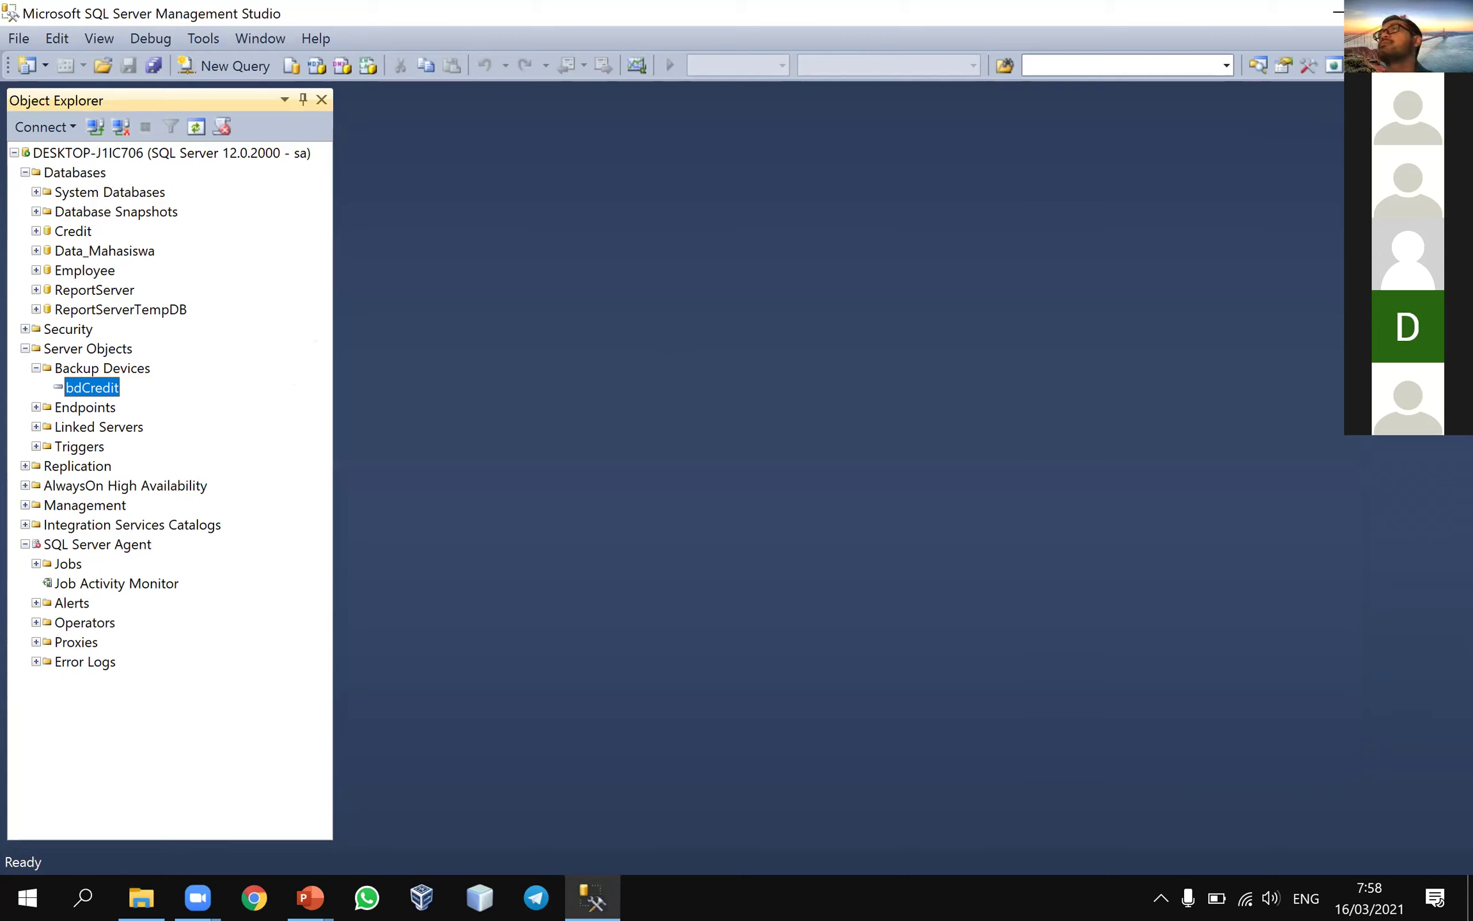
{"action": "left_click", "coordinate": [1317, 231]}
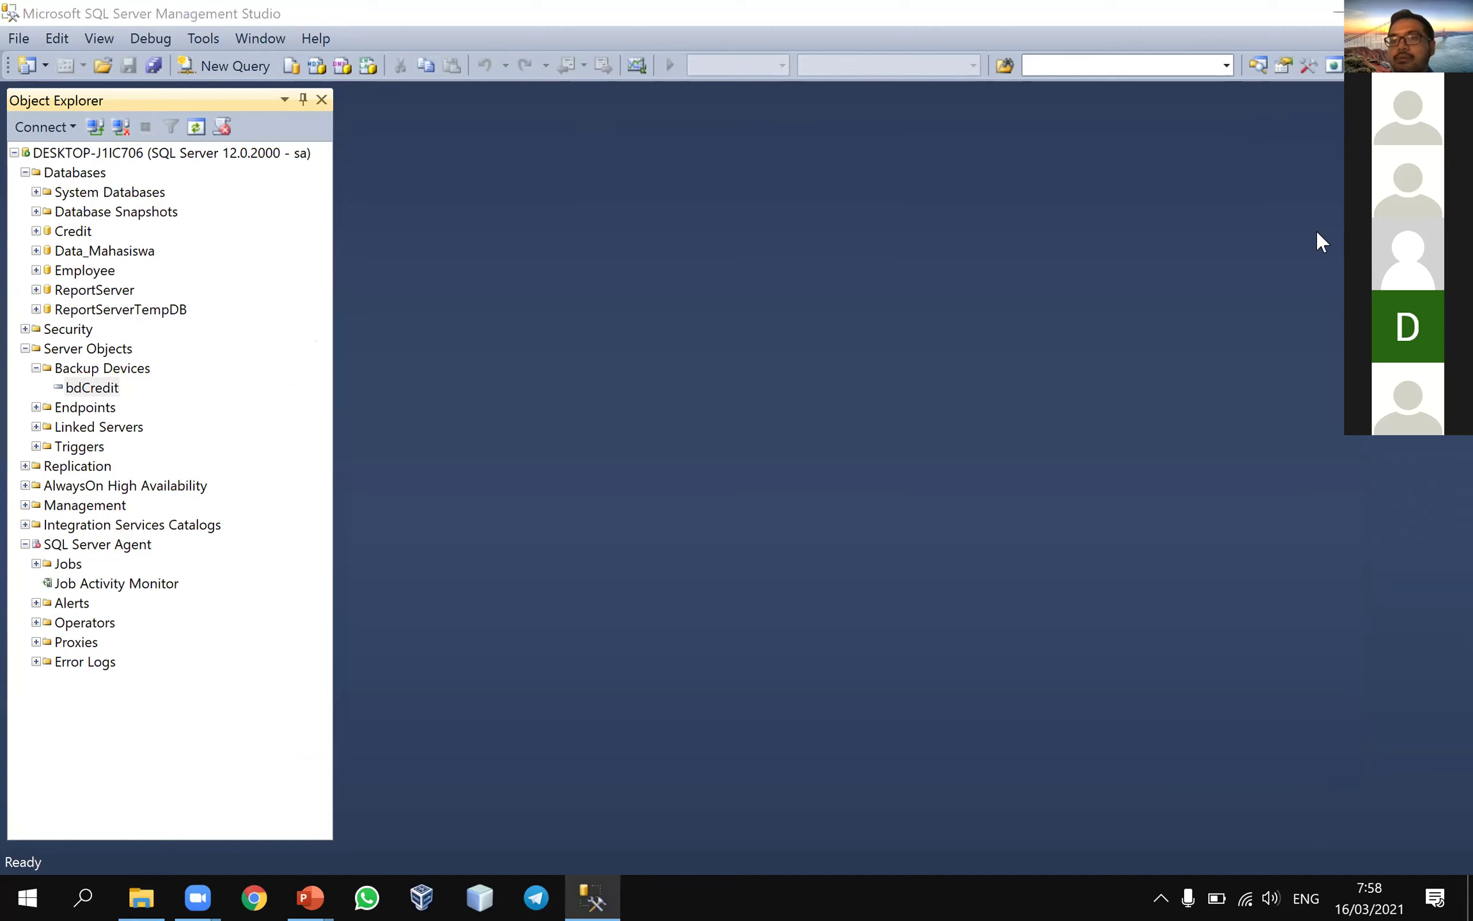
- Switch to the Week 6 backup presentation in PowerPoint and advance to slide 16 on selecting the backup destination
{"action": "key", "text": "alt+Tab"}
{"action": "left_click", "coordinate": [655, 401]}
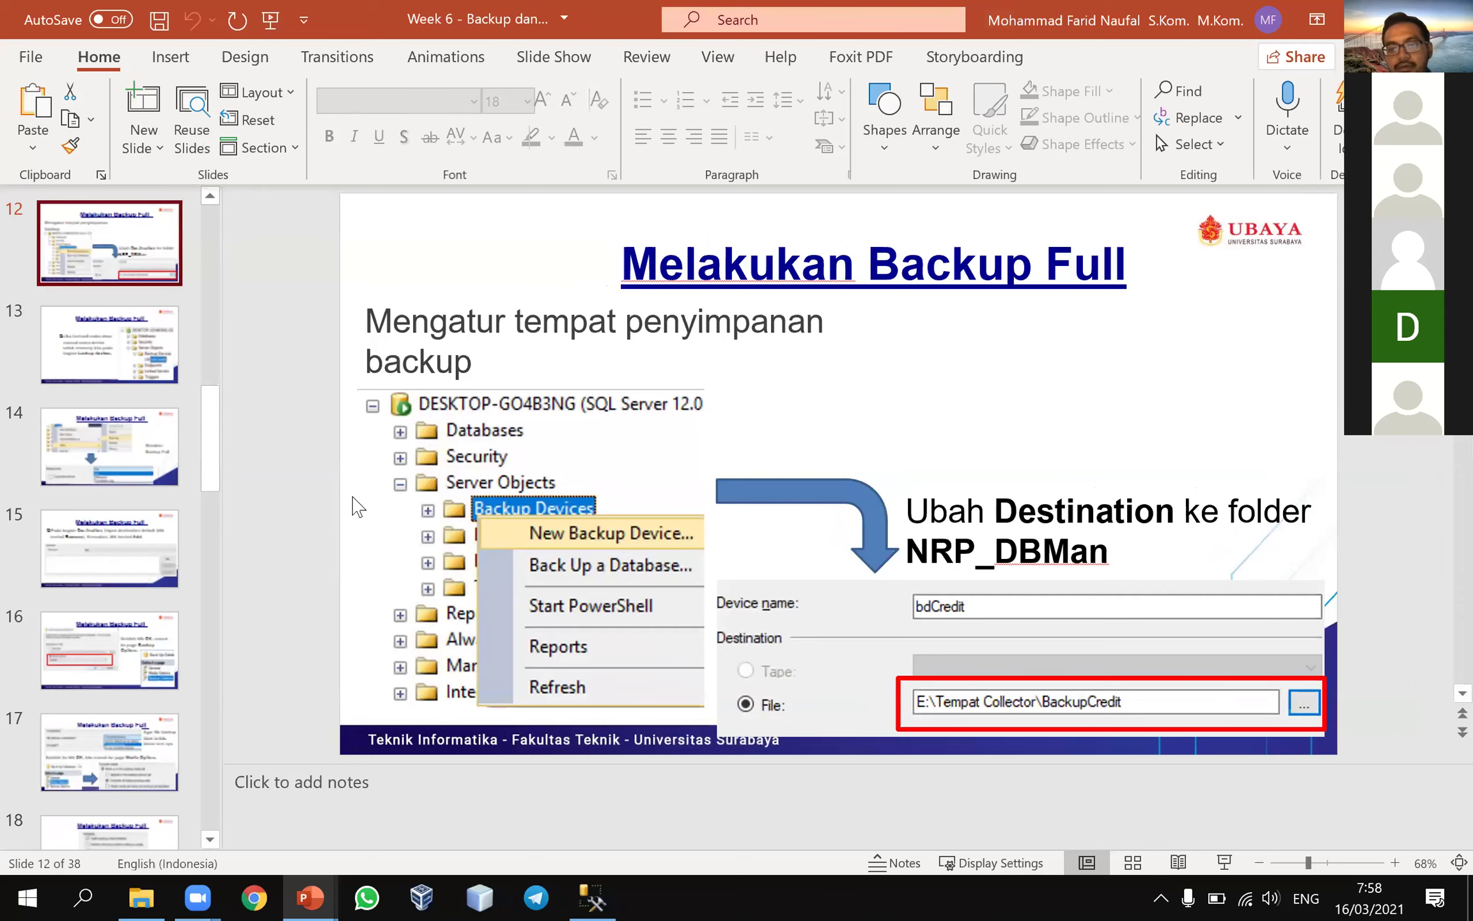
{"action": "key", "text": "Page_Down"}
{"action": "key", "text": "Page_Down"}
{"action": "key", "text": "Page_Down"}
{"action": "key", "text": "Page_Down"}
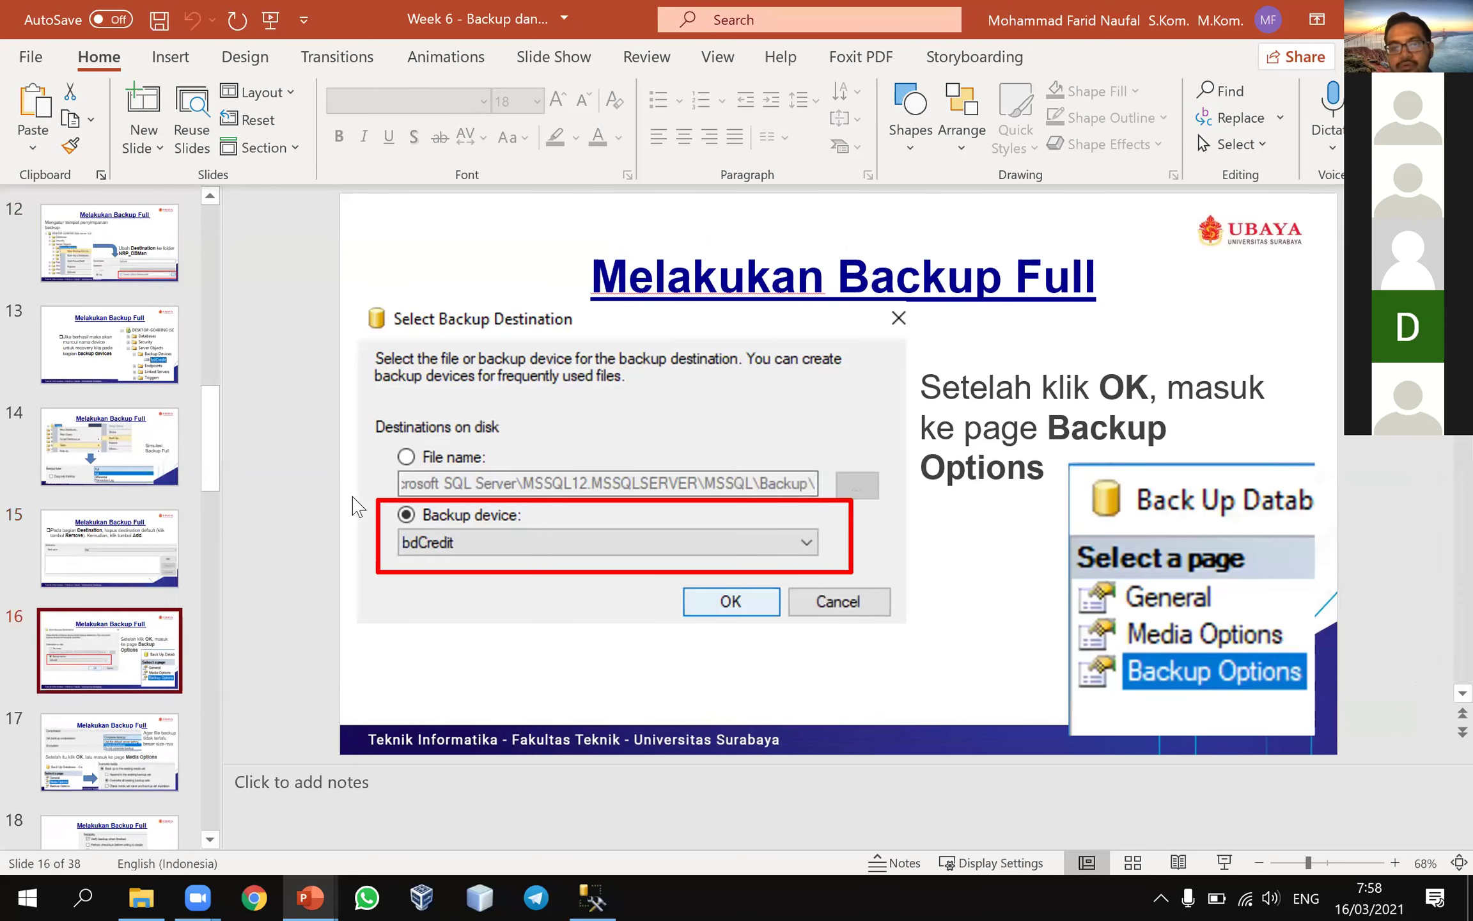
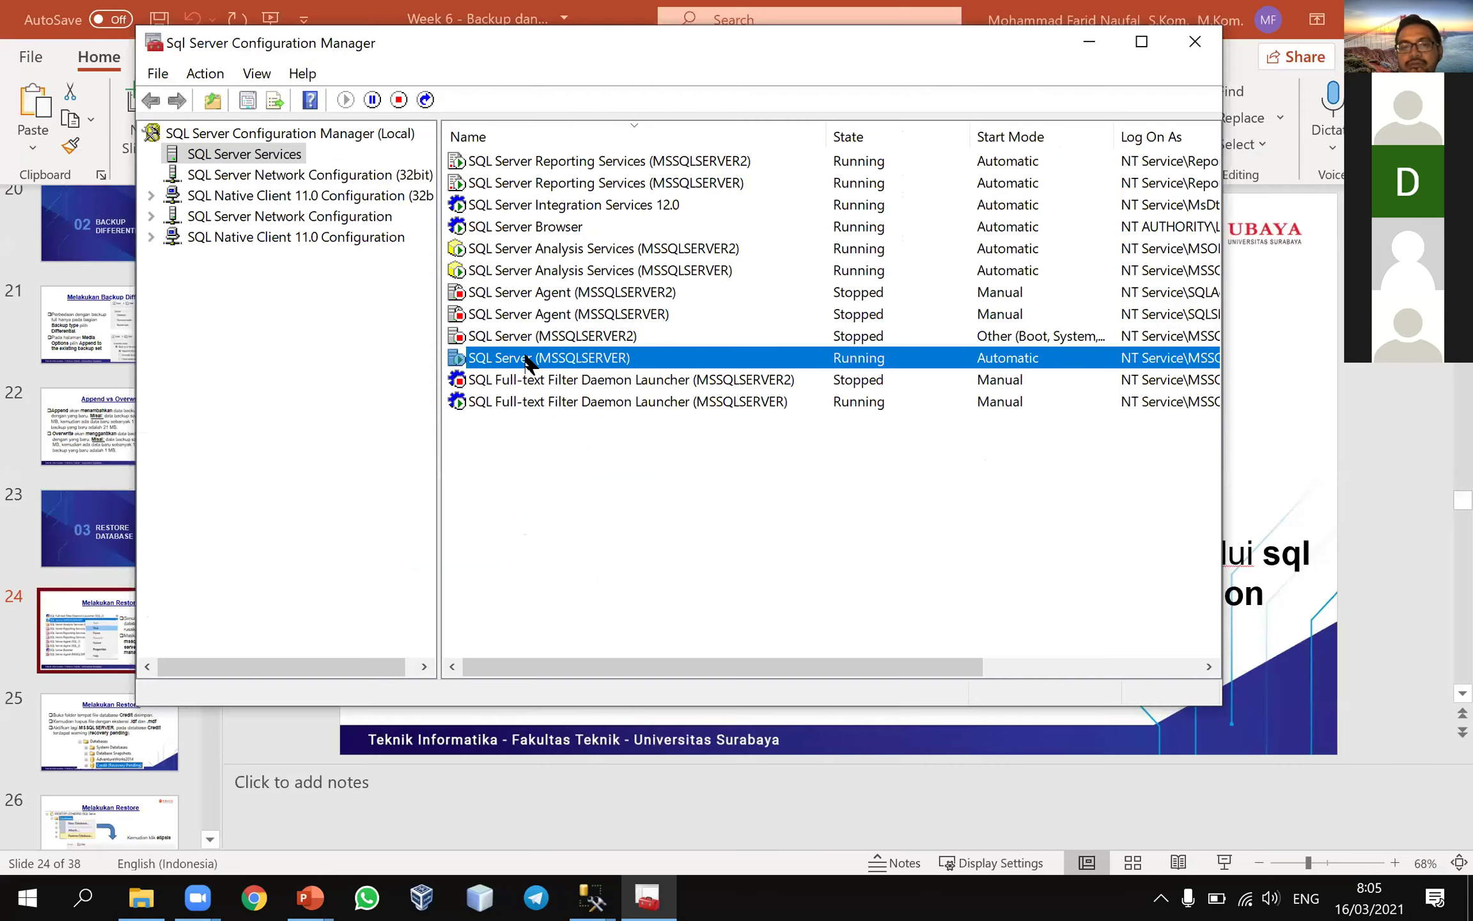
- Stop the SQL Server (MSSQLSERVER) service, and switch to the Week 6 presentation in PowerPoint to show restore slide 25
{"action": "right_click", "coordinate": [526, 356]}
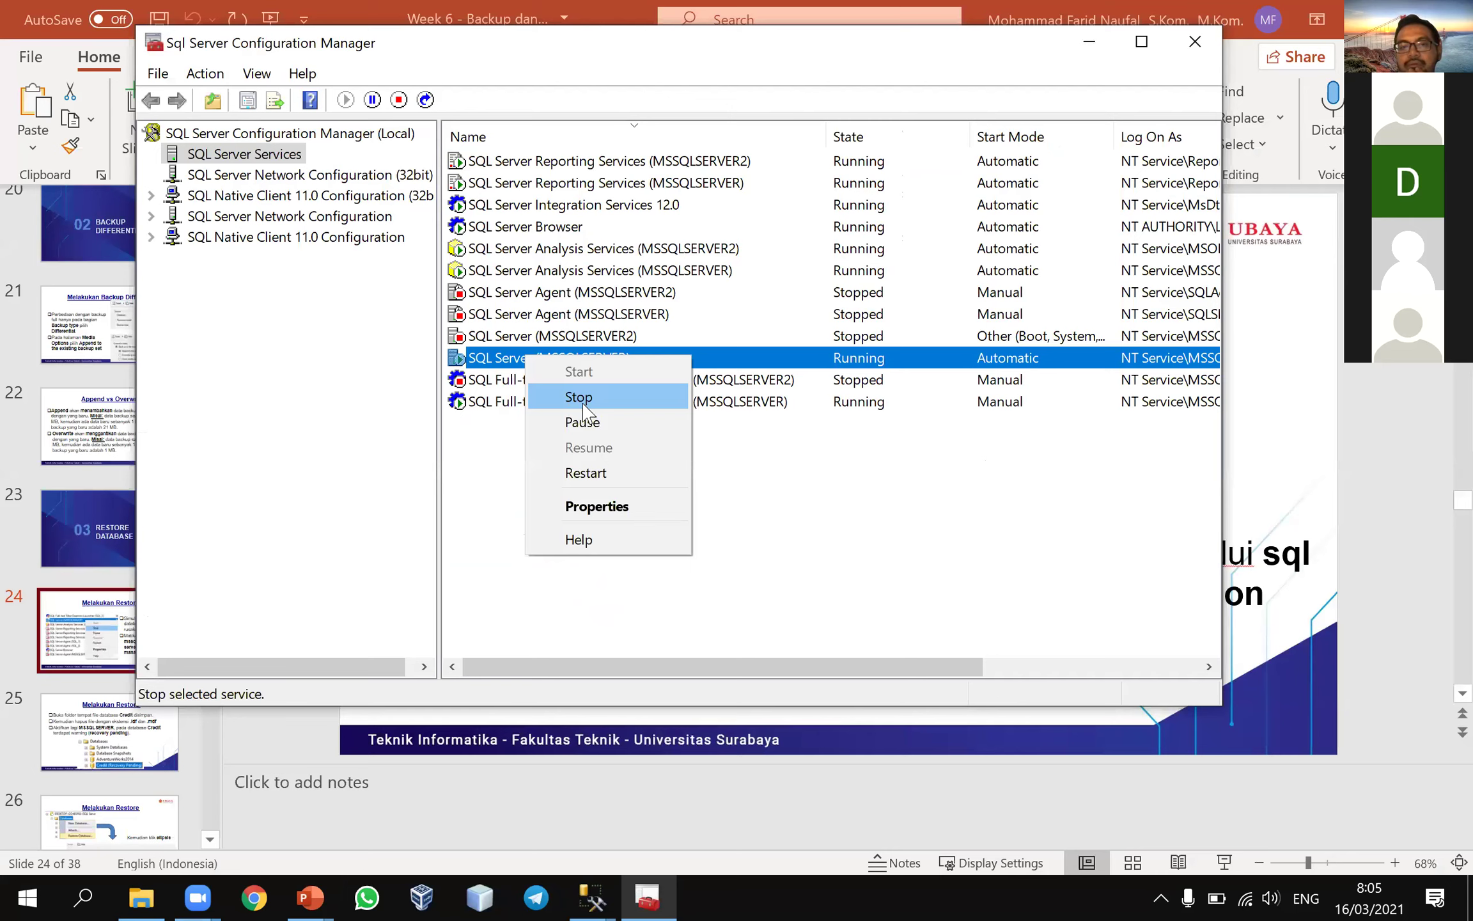
{"action": "left_click", "coordinate": [649, 407]}
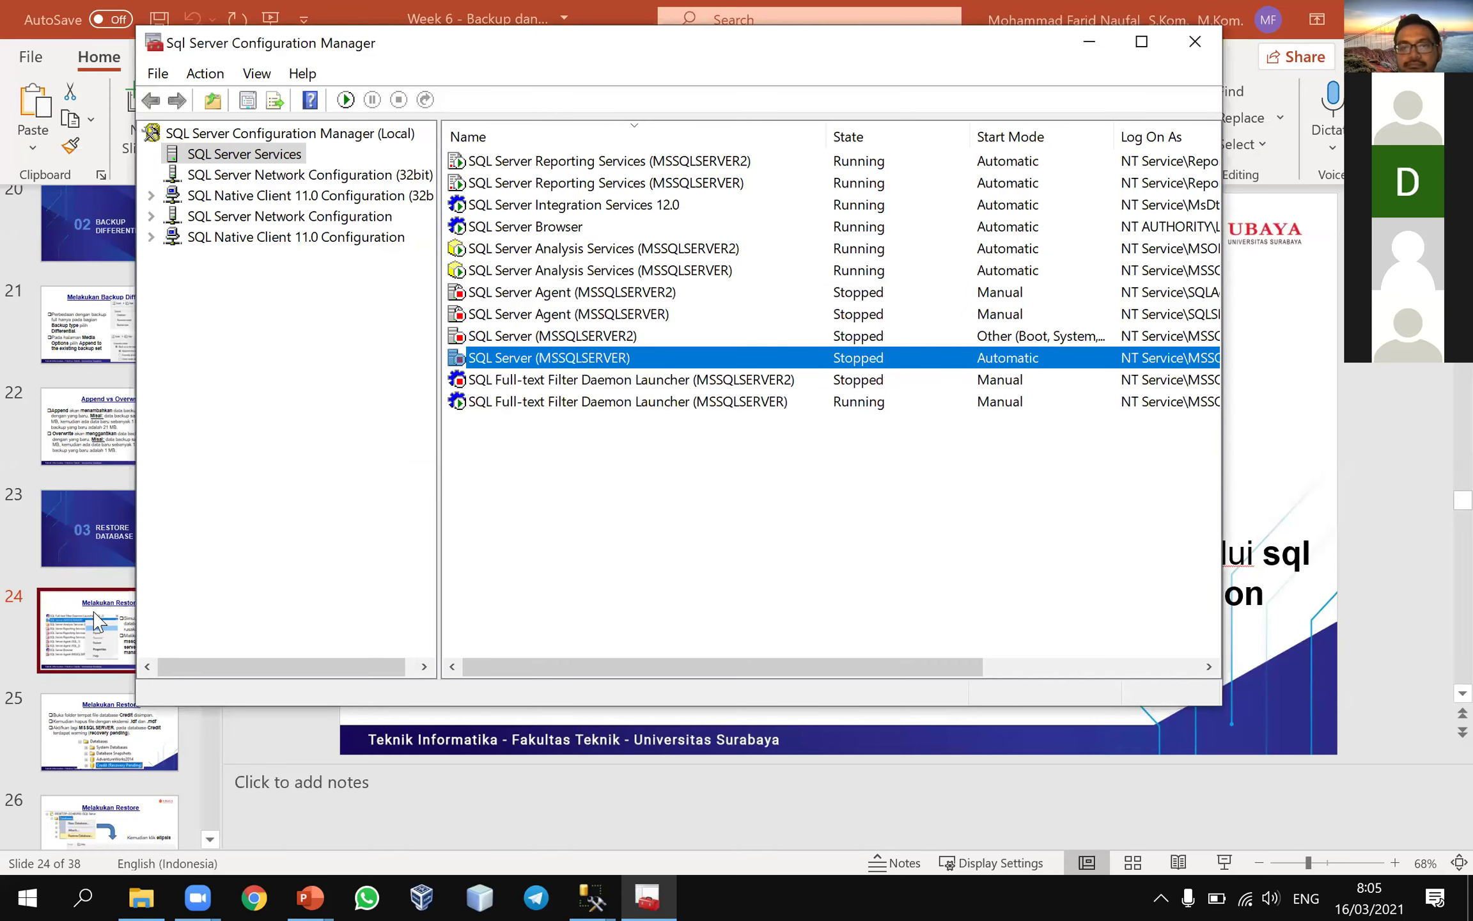
{"action": "left_click", "coordinate": [131, 620]}
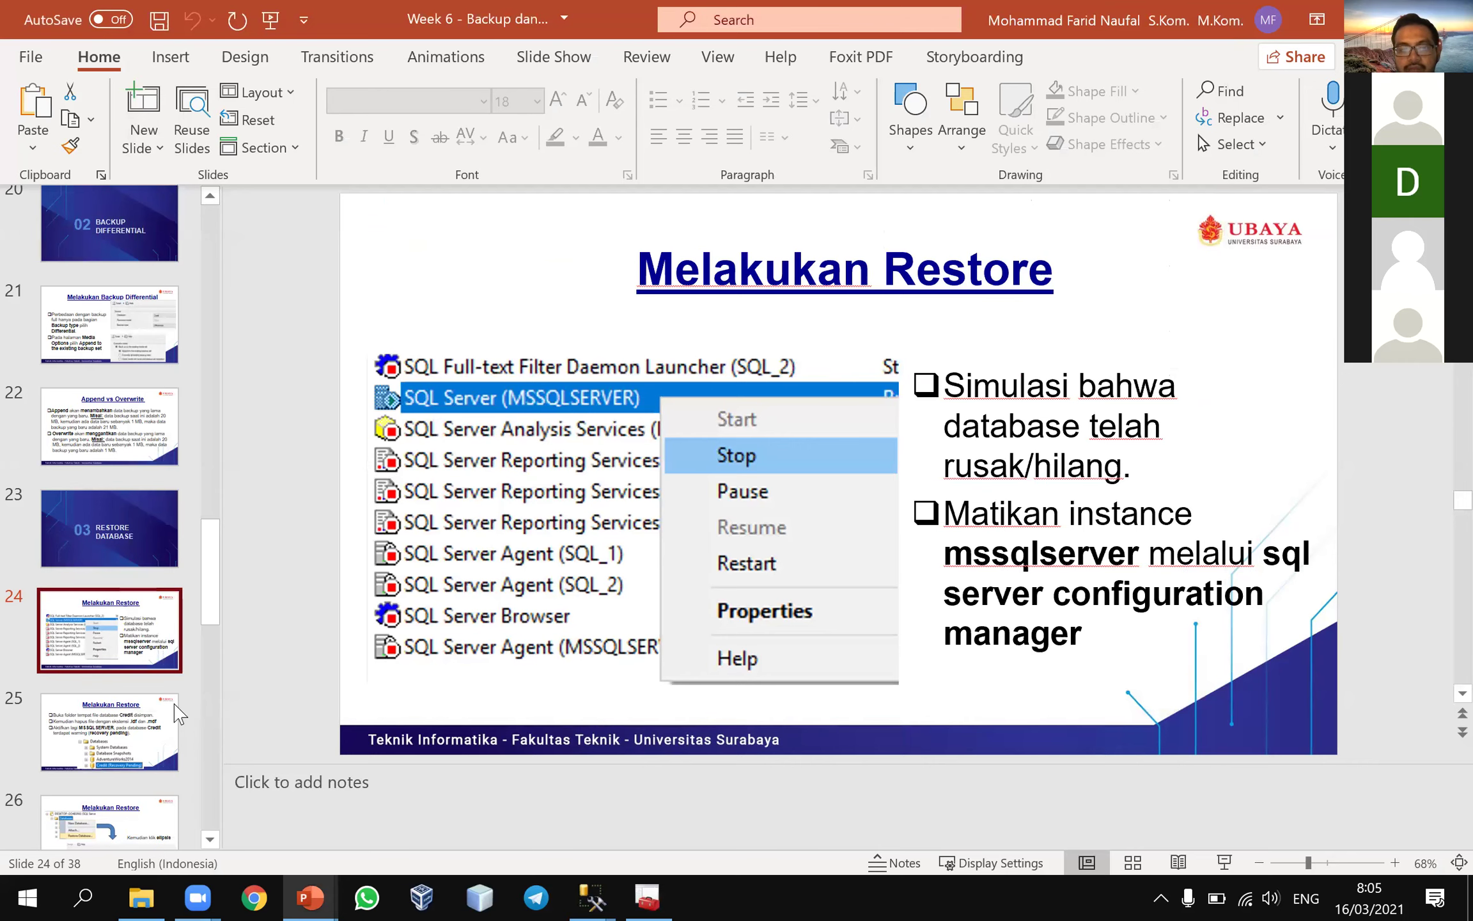
{"action": "left_click", "coordinate": [143, 723]}
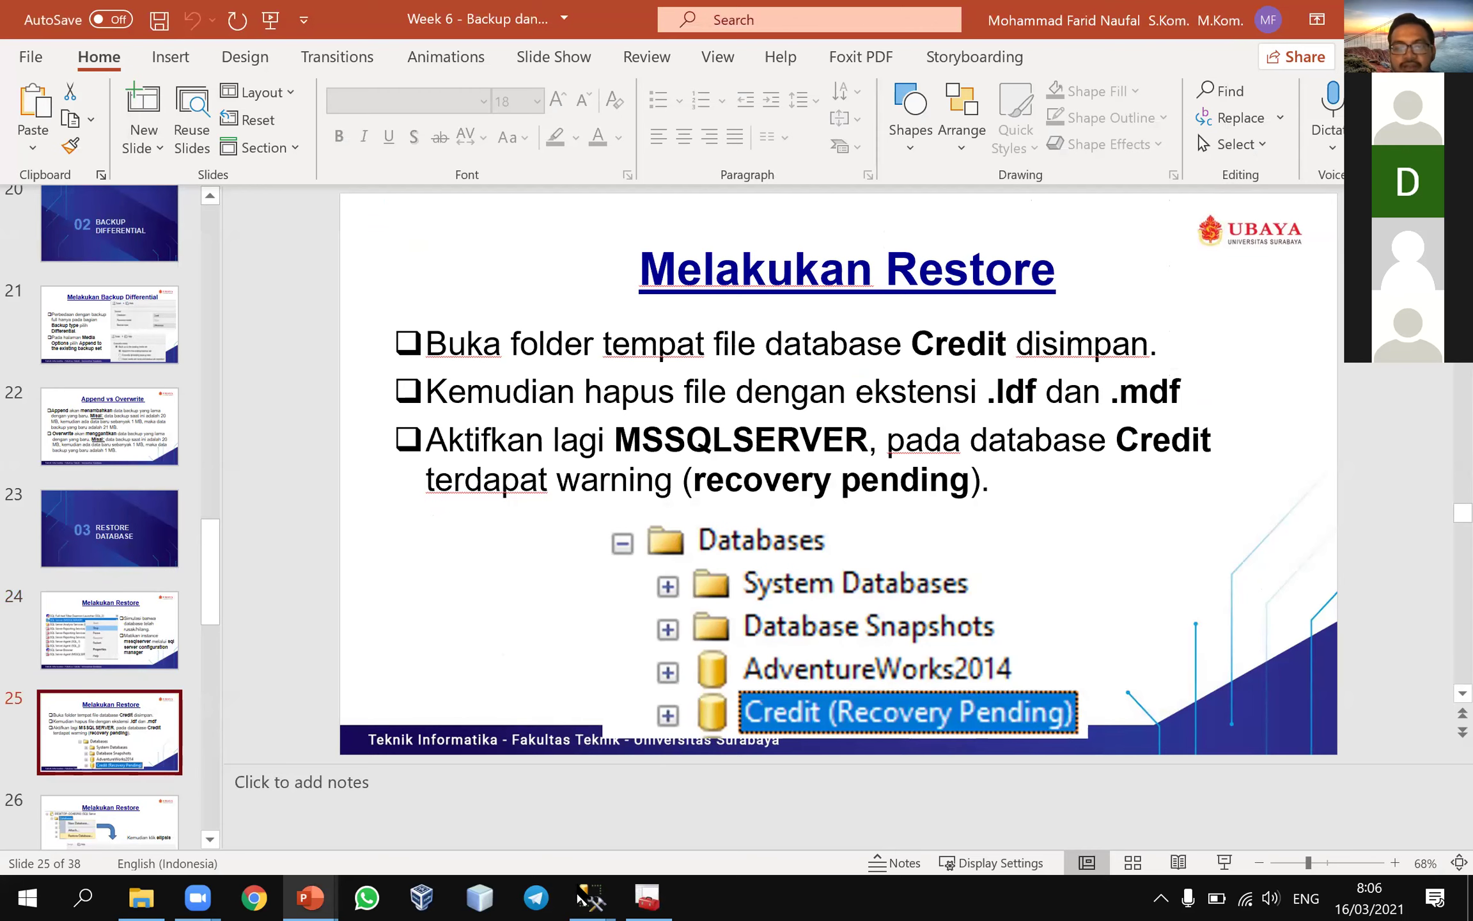
- Cancel the open Back Up Database dialog, look at SQL Server Management Studio, and return to the Week 6 presentation in PowerPoint
{"action": "mouse_move", "coordinate": [595, 895]}
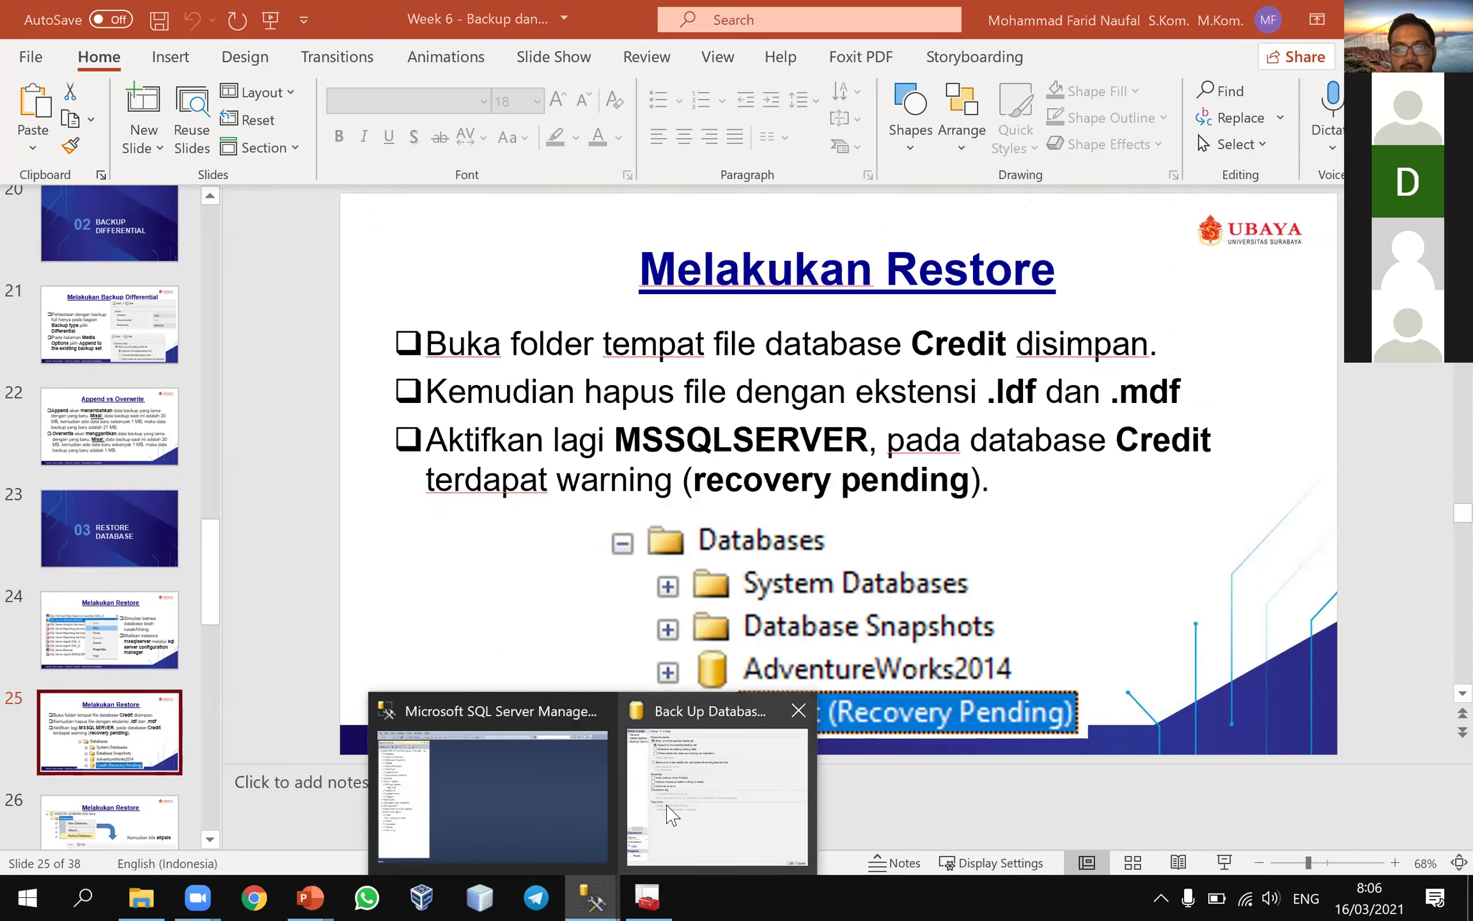
{"action": "left_click", "coordinate": [665, 799]}
{"action": "left_click", "coordinate": [1215, 791]}
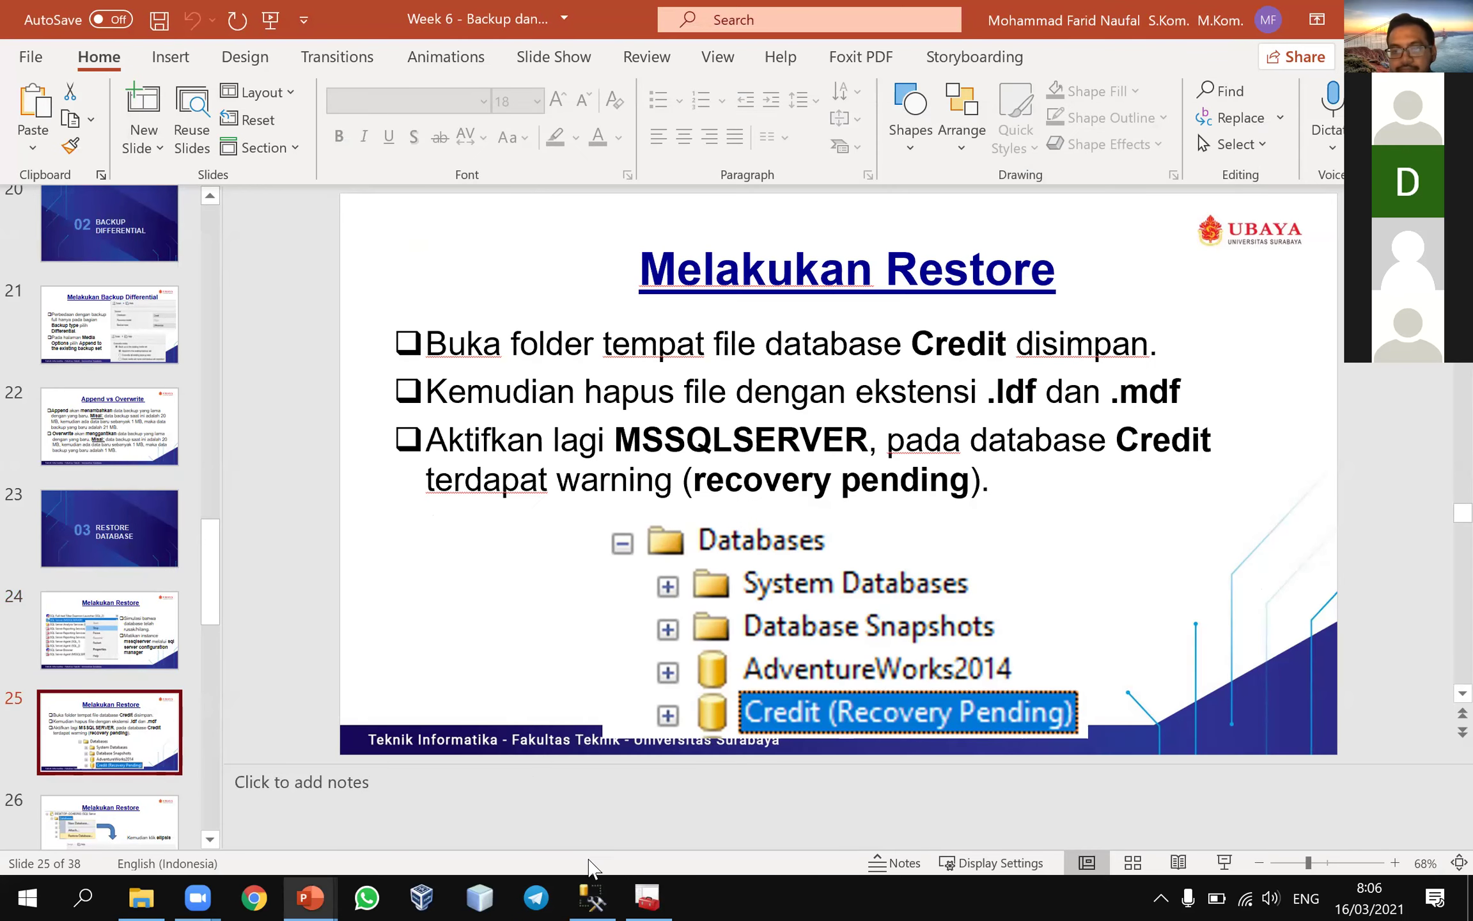
{"action": "left_click", "coordinate": [595, 896]}
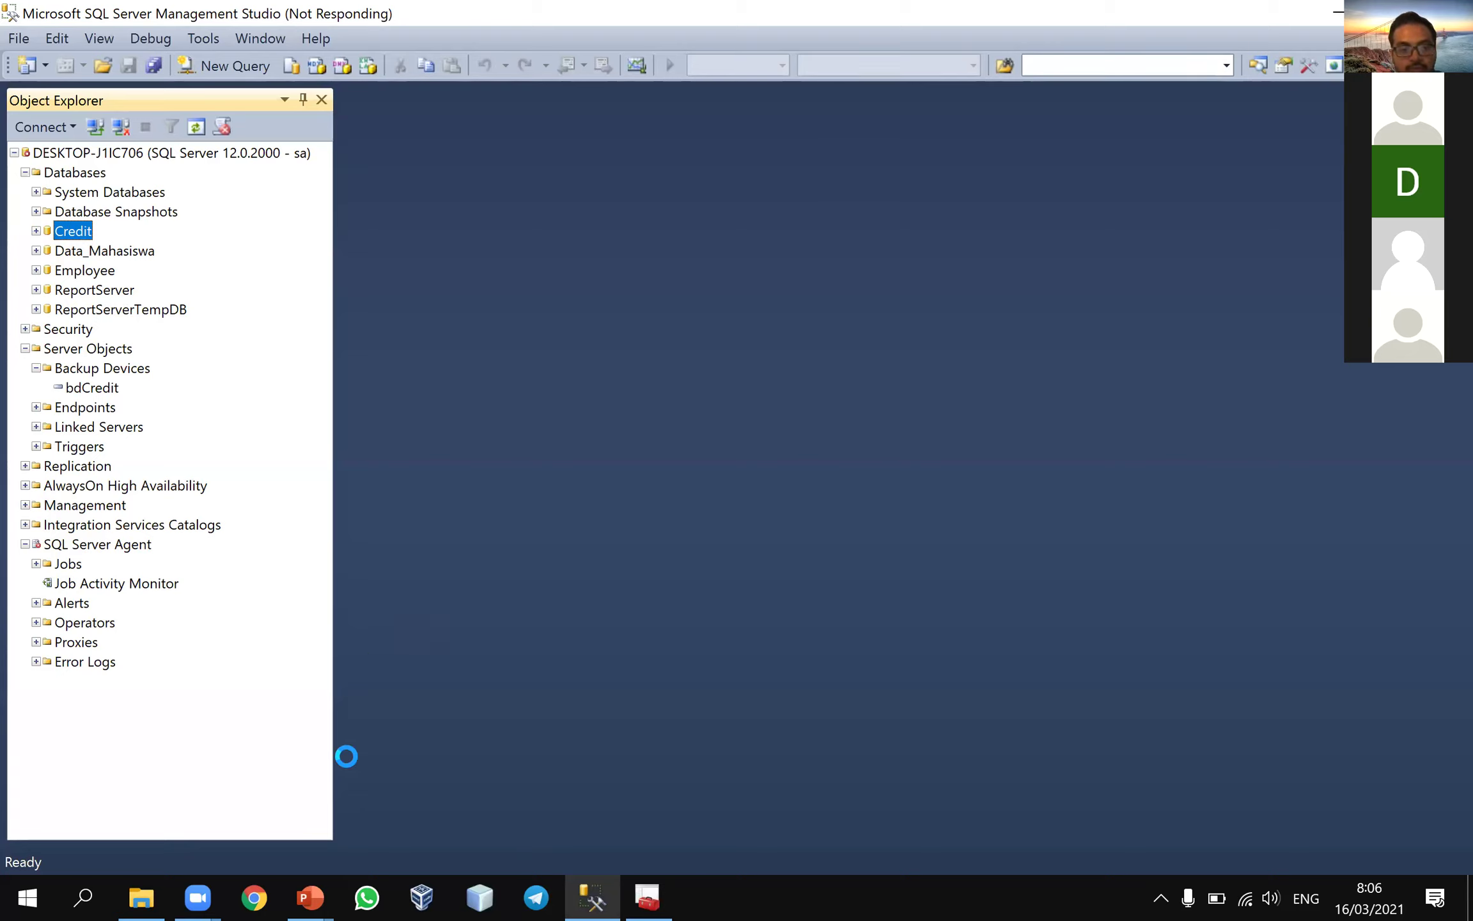
{"action": "mouse_move", "coordinate": [311, 898]}
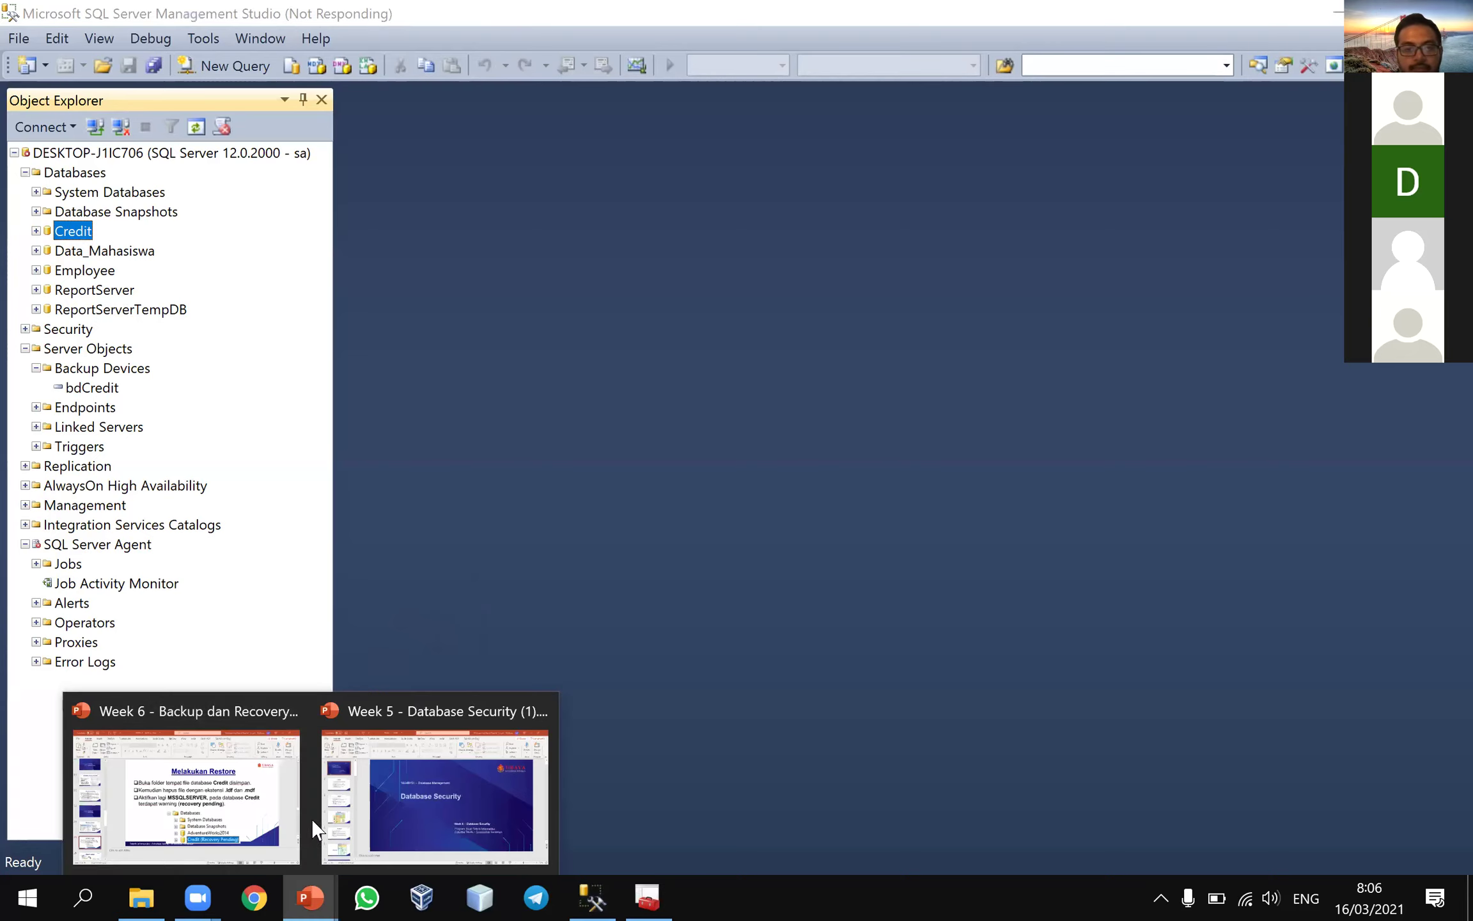
{"action": "left_click", "coordinate": [238, 793]}
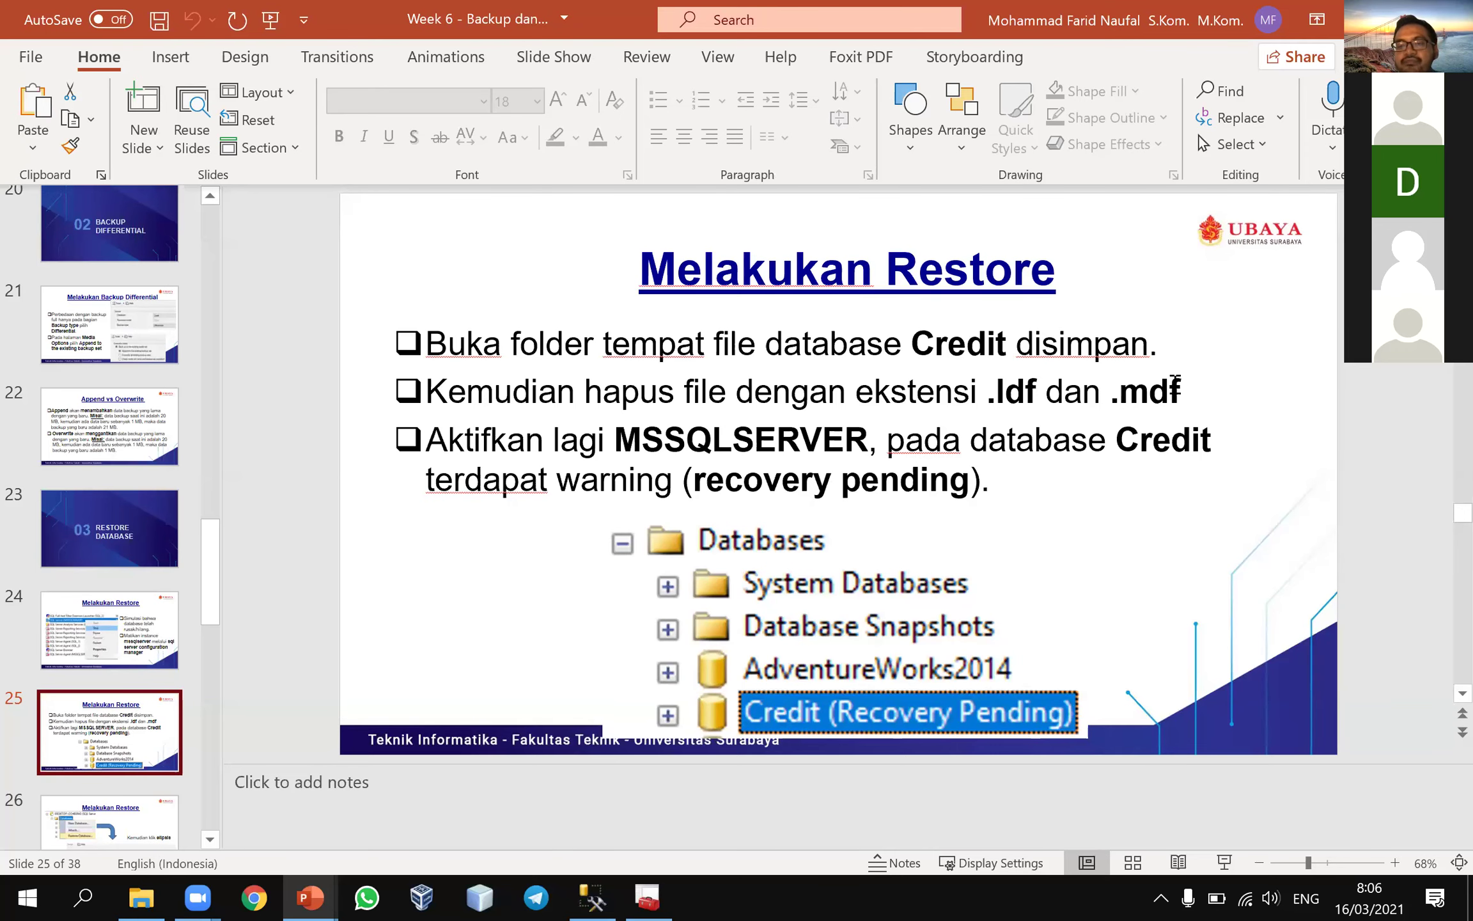
- Select the Credit database in Management Studio's Object Explorer, and start the SQL Server (MSSQLSERVER) service again in Sql Server Configuration Manager
{"action": "left_click", "coordinate": [633, 898]}
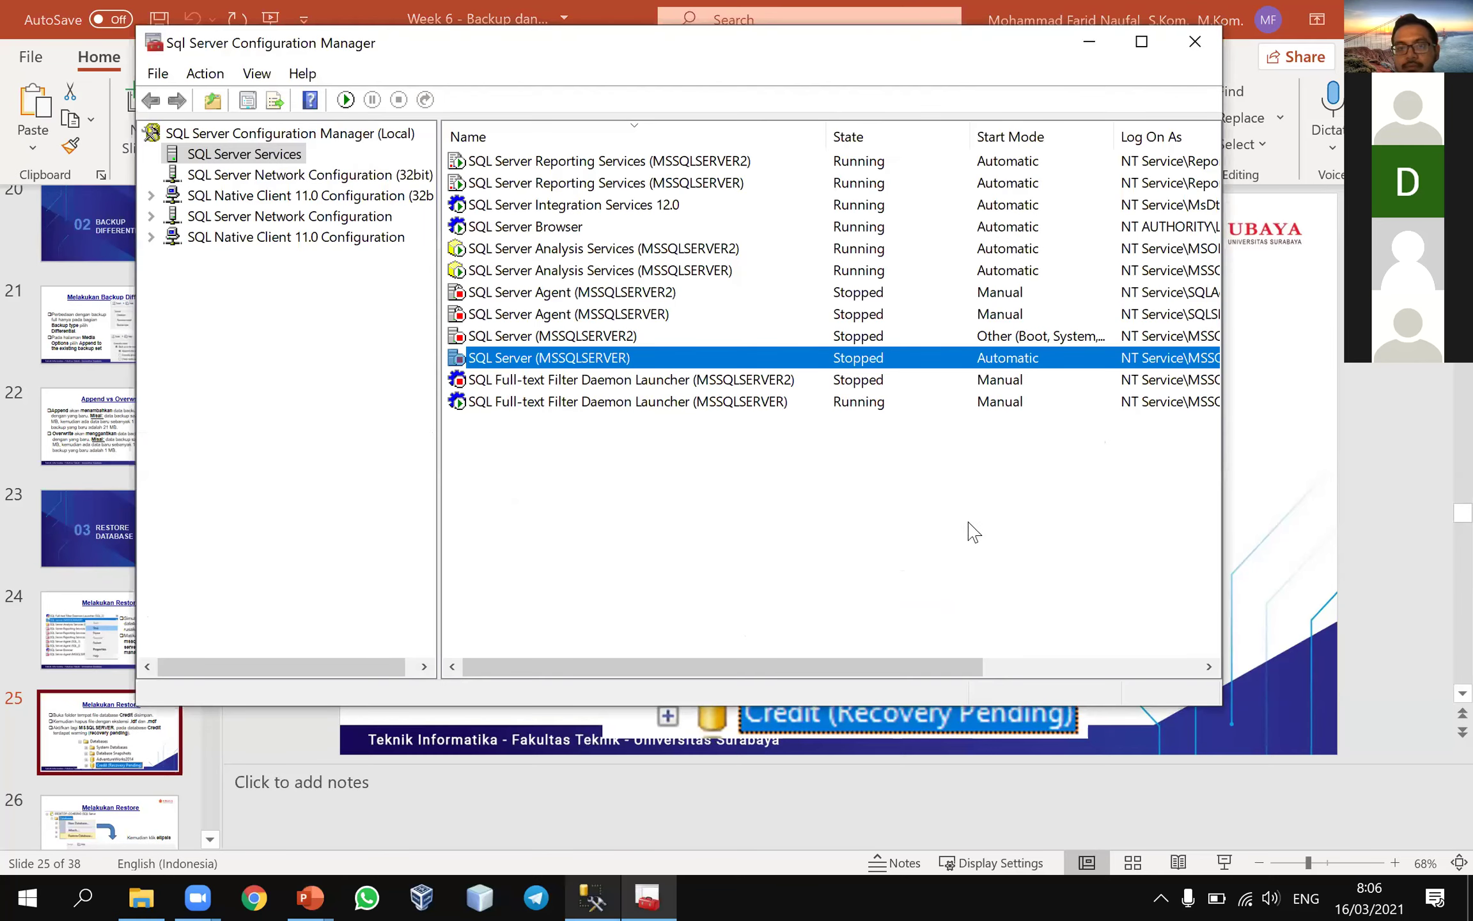
{"action": "key", "text": "Return"}
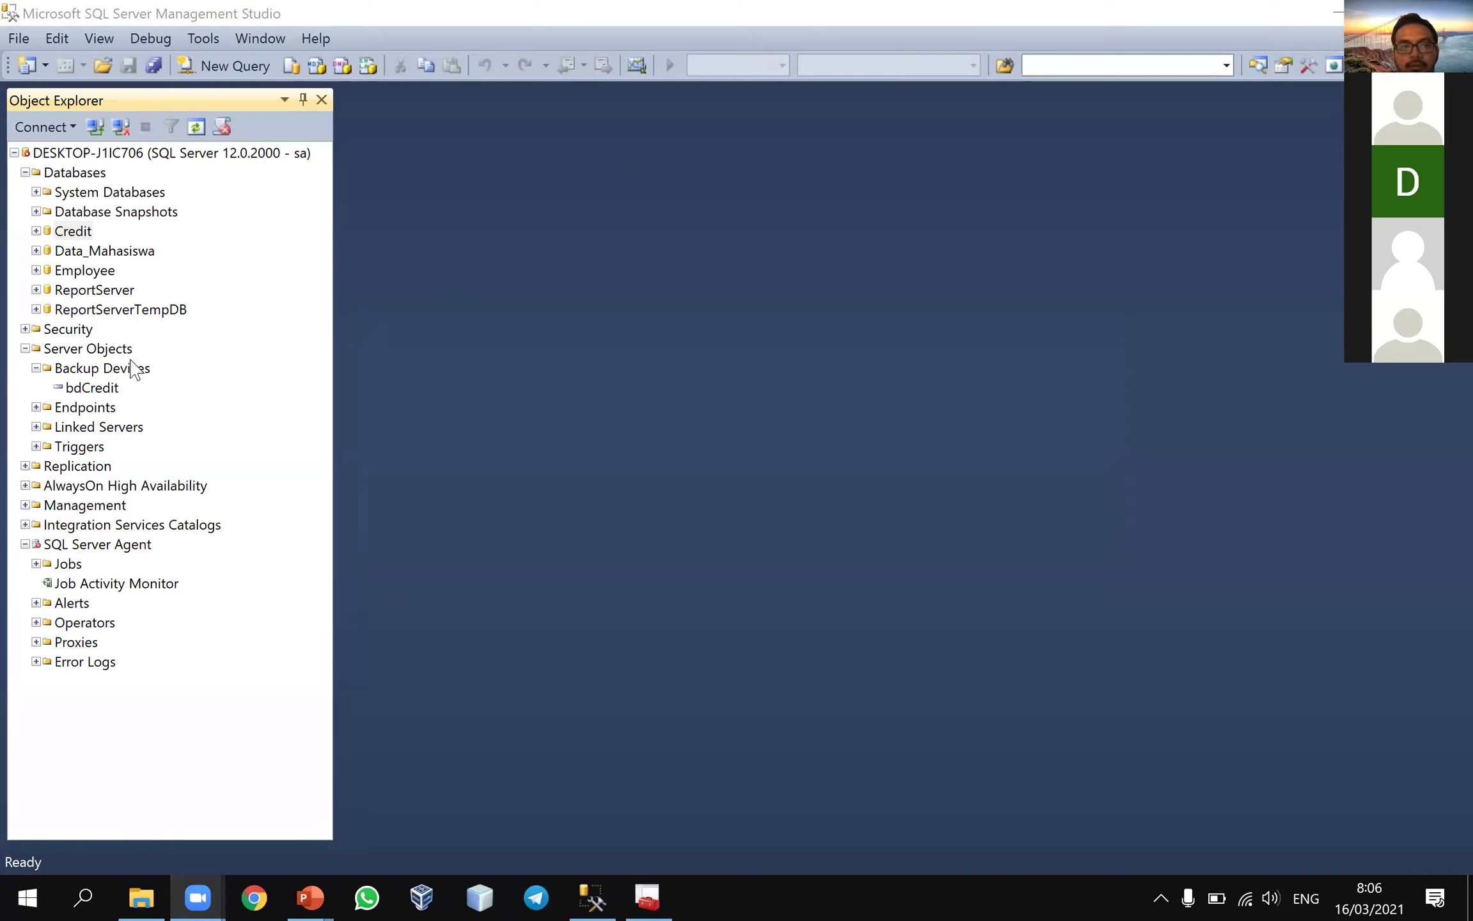
{"action": "left_click", "coordinate": [69, 234]}
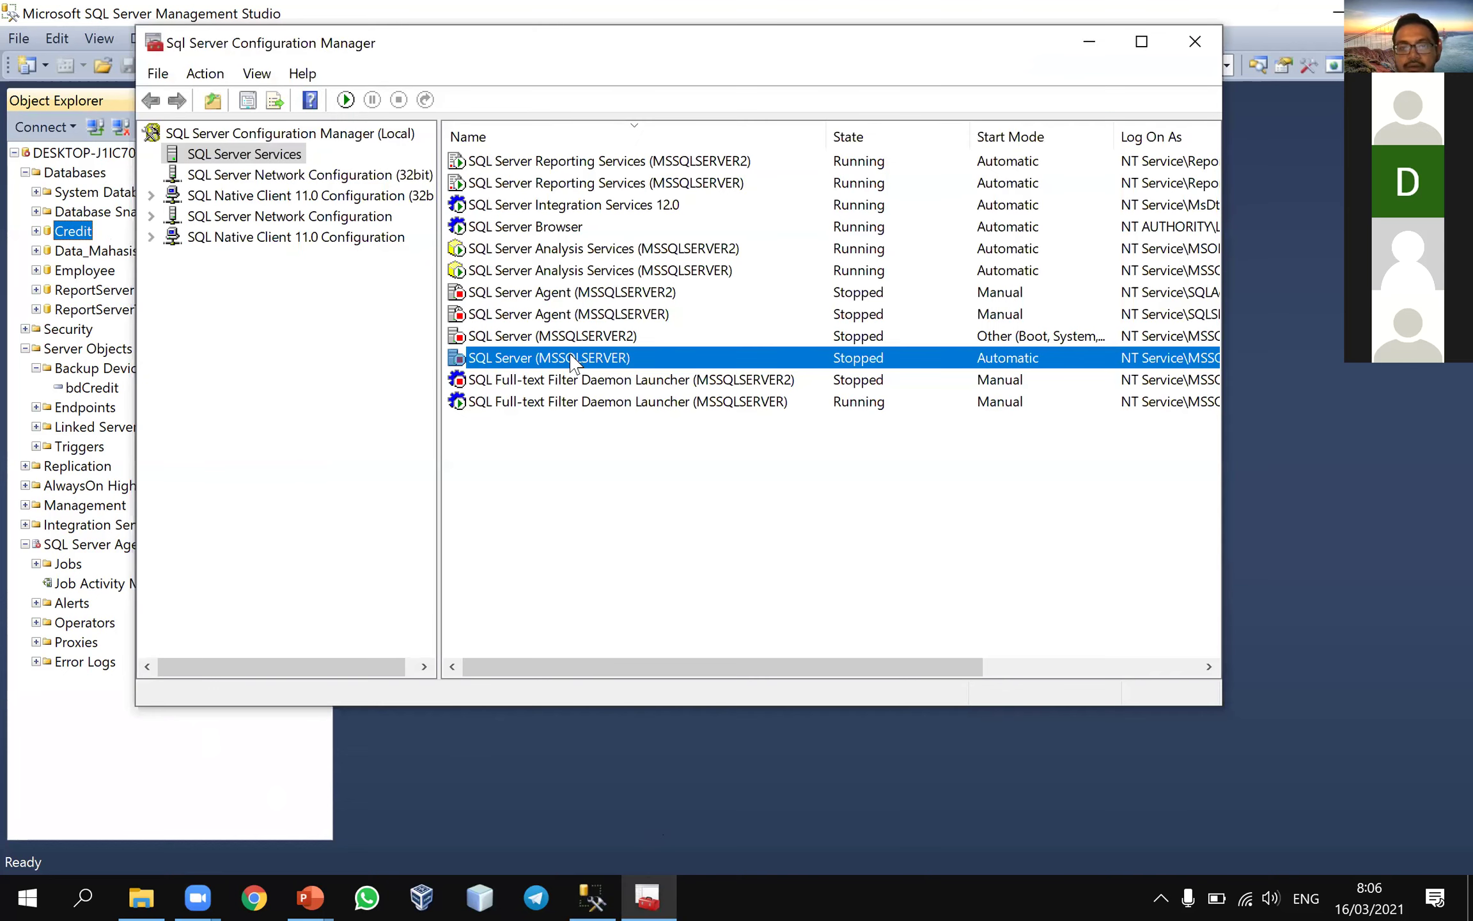
{"action": "right_click", "coordinate": [571, 355]}
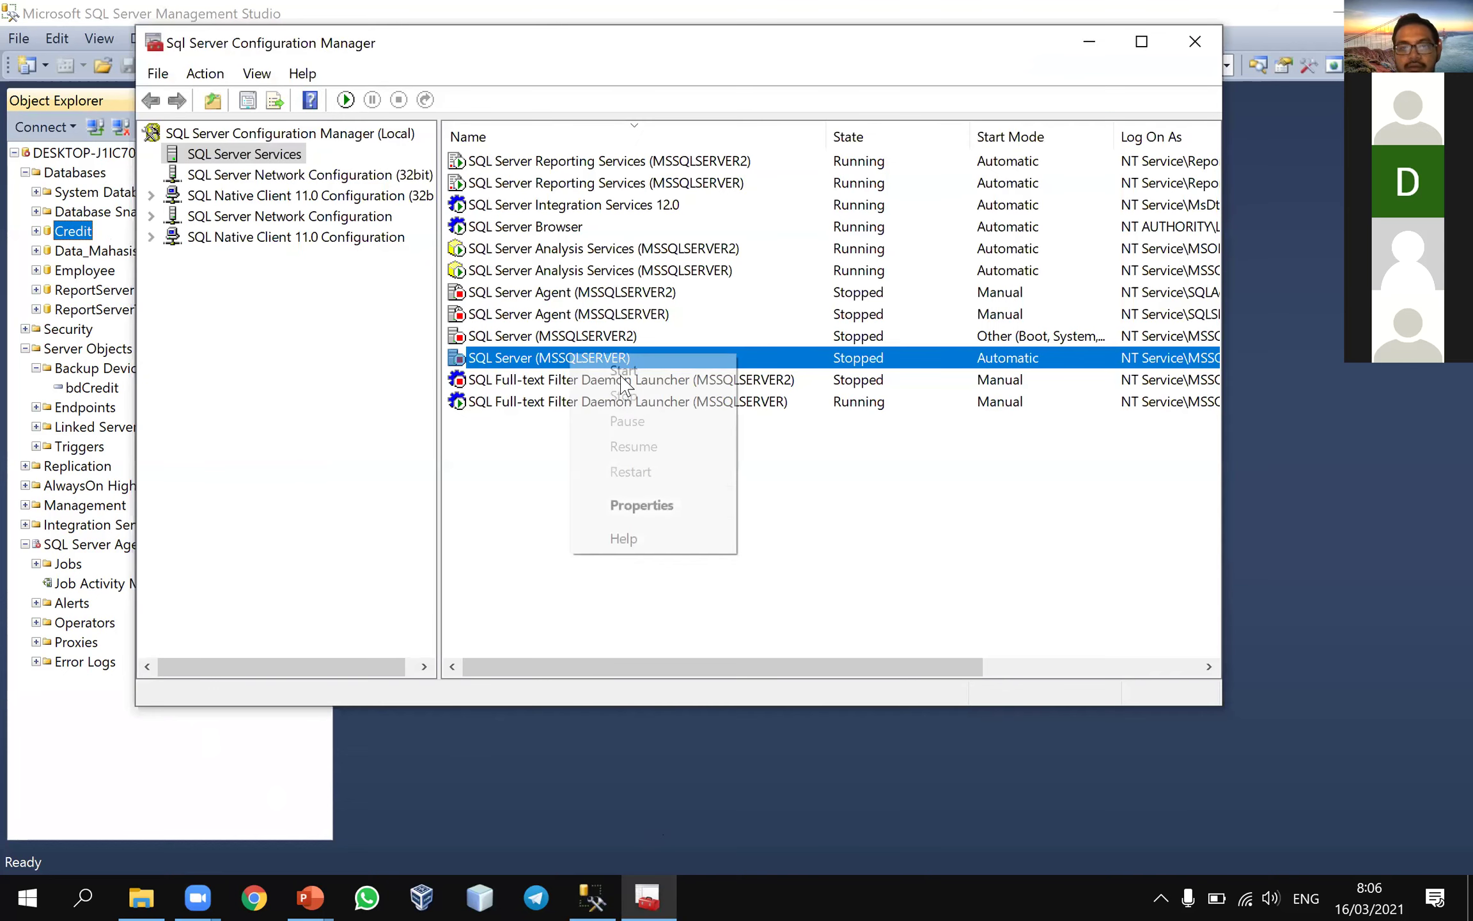
{"action": "left_click", "coordinate": [623, 371]}
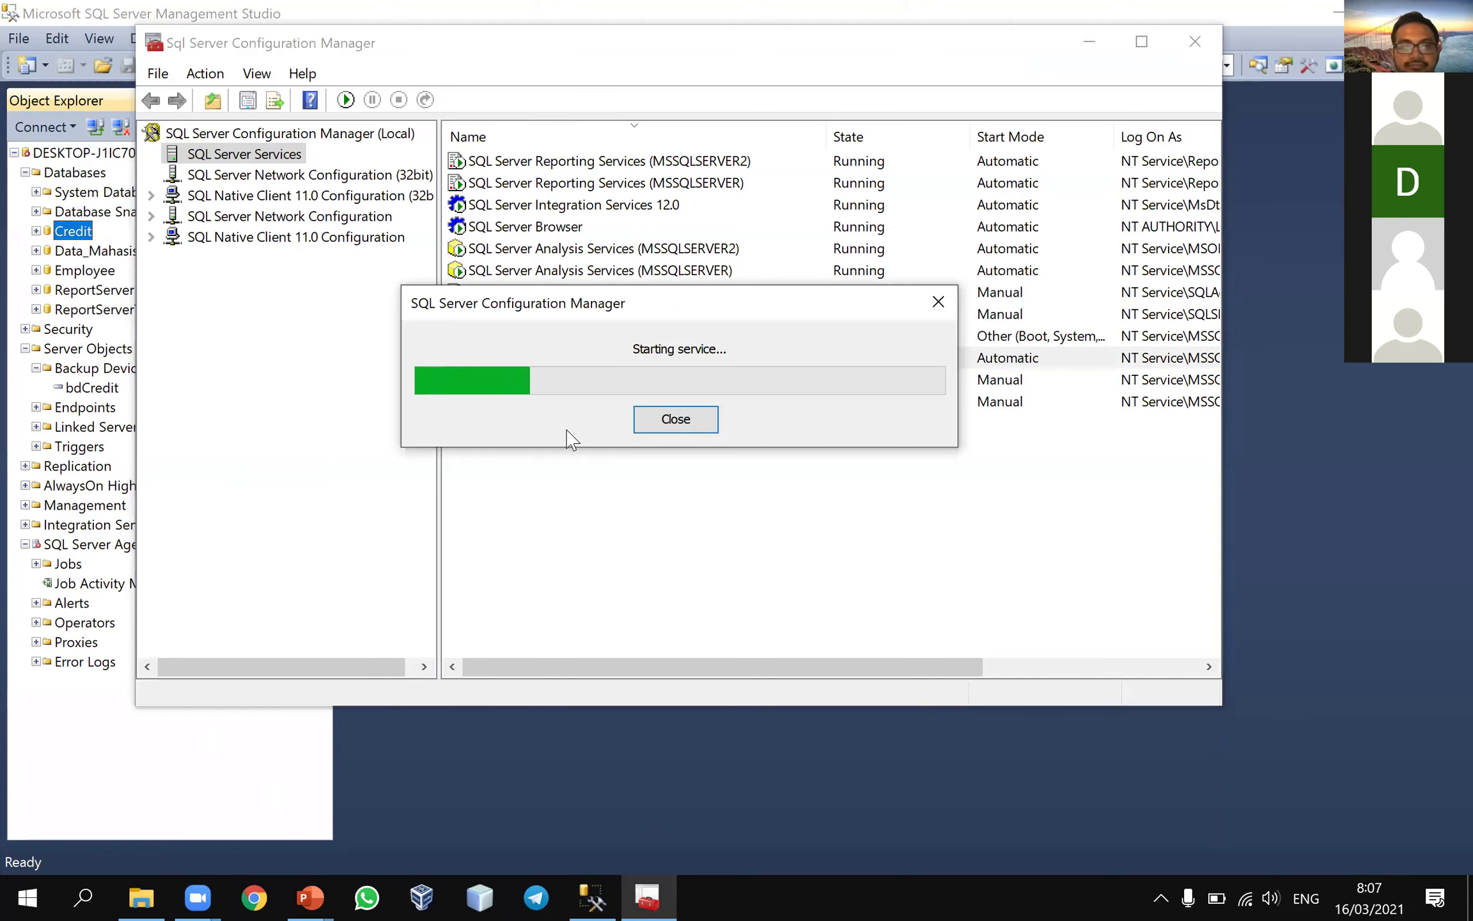
{"action": "left_click", "coordinate": [675, 427]}
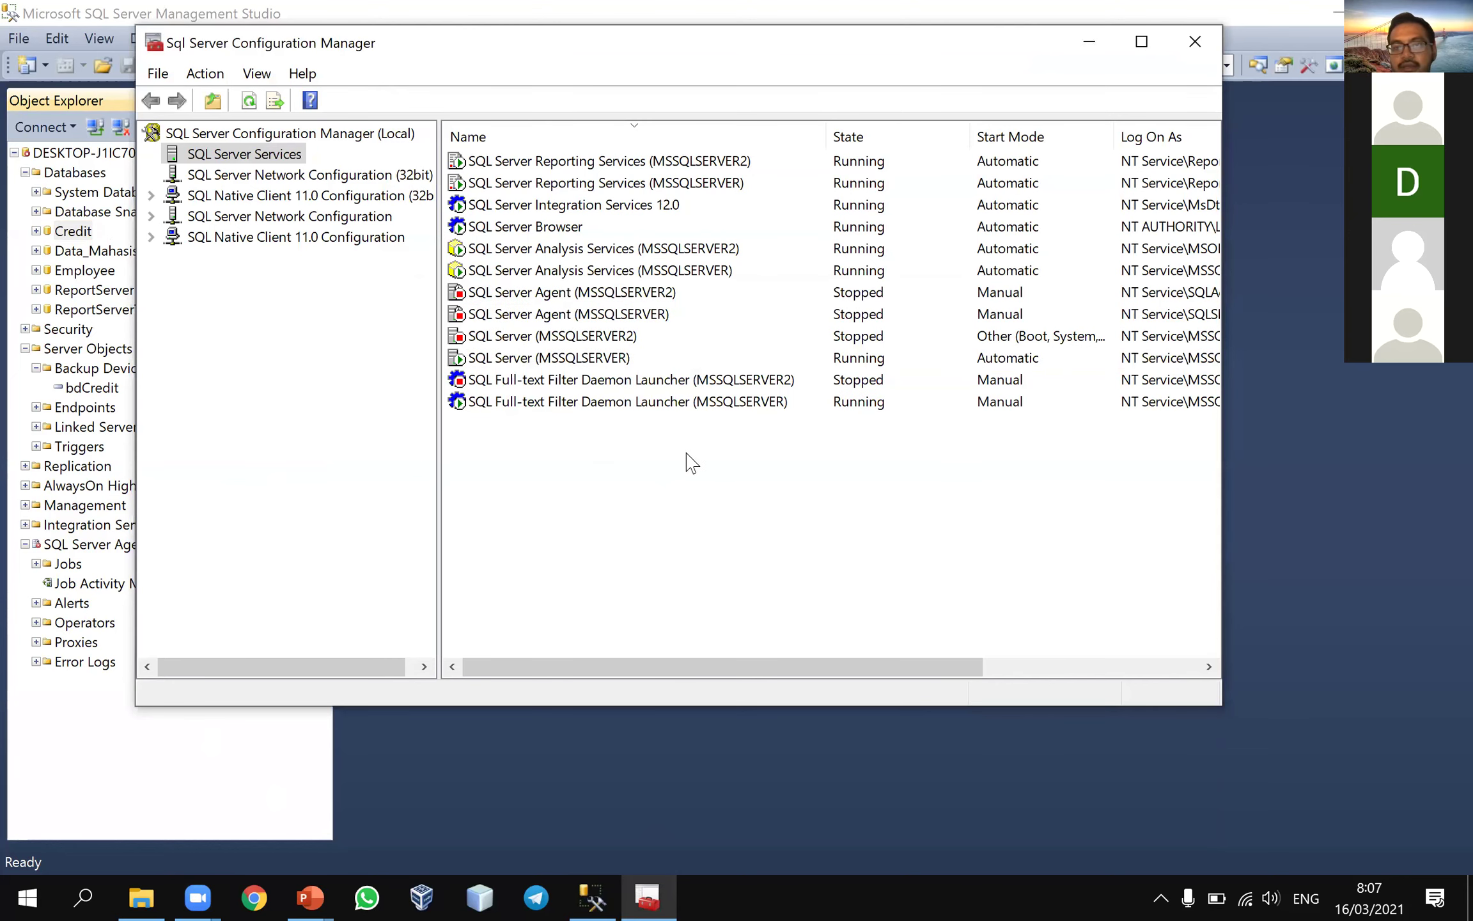
- Switch to the New Database dialog in Management Studio and examine the full default path of the database files
{"action": "left_click", "coordinate": [647, 842]}
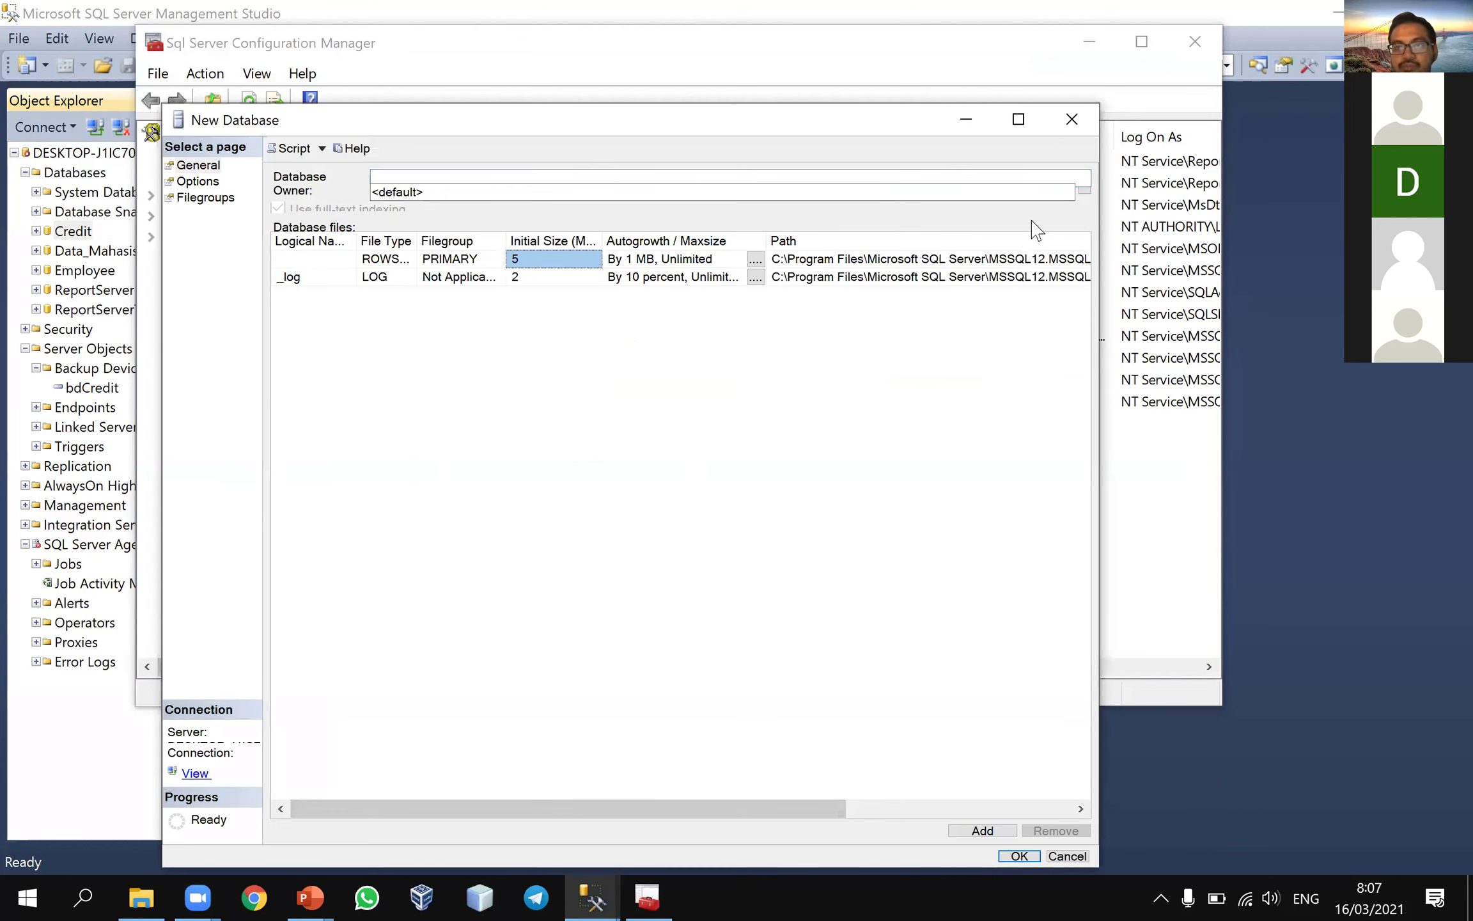
{"action": "left_click", "coordinate": [960, 197]}
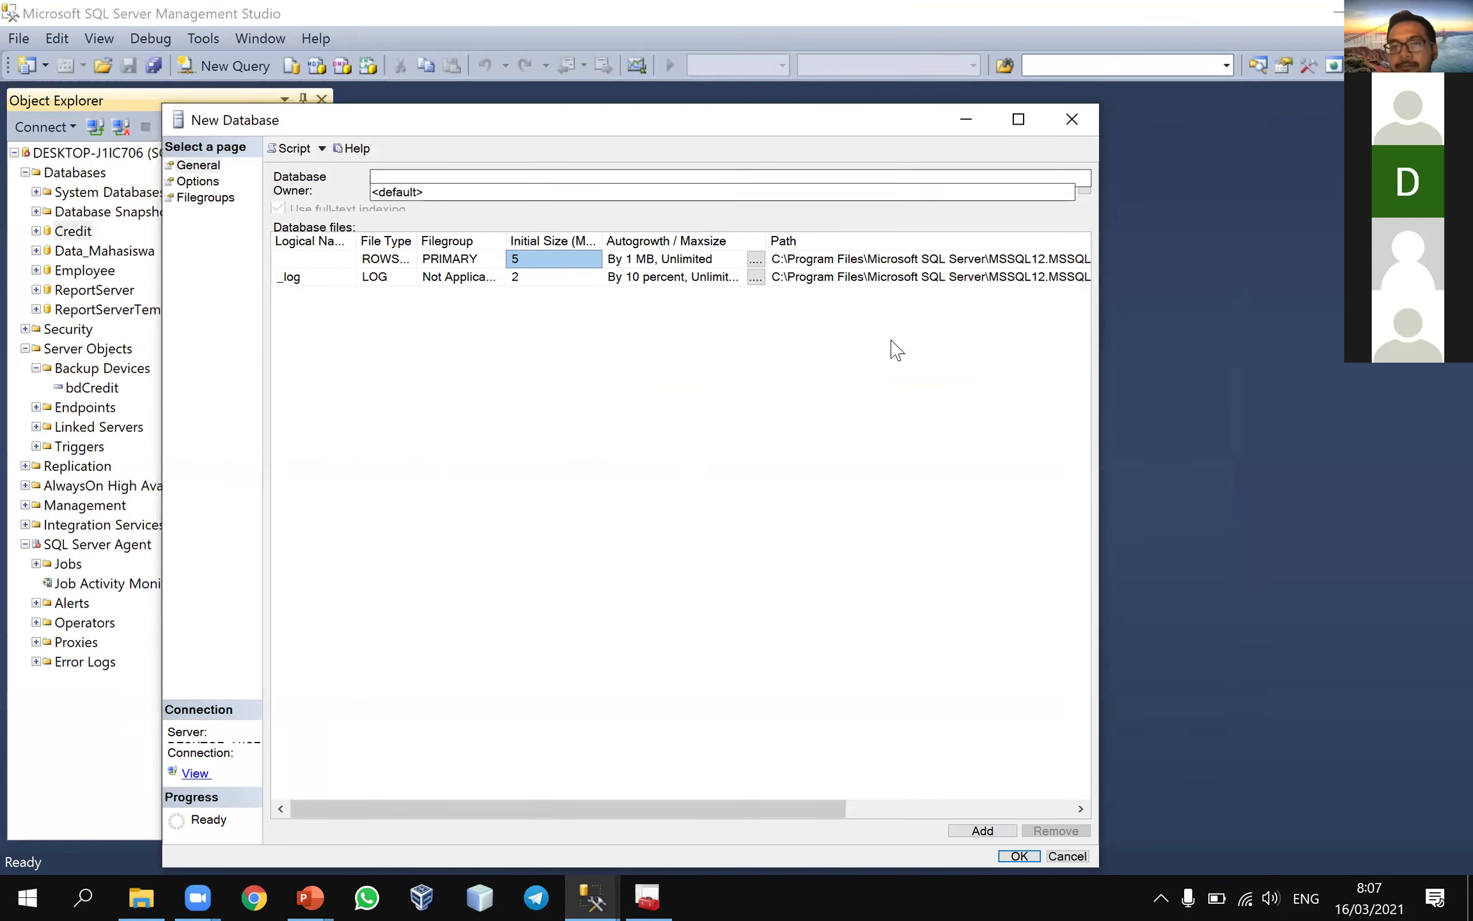
{"action": "left_click", "coordinate": [938, 799]}
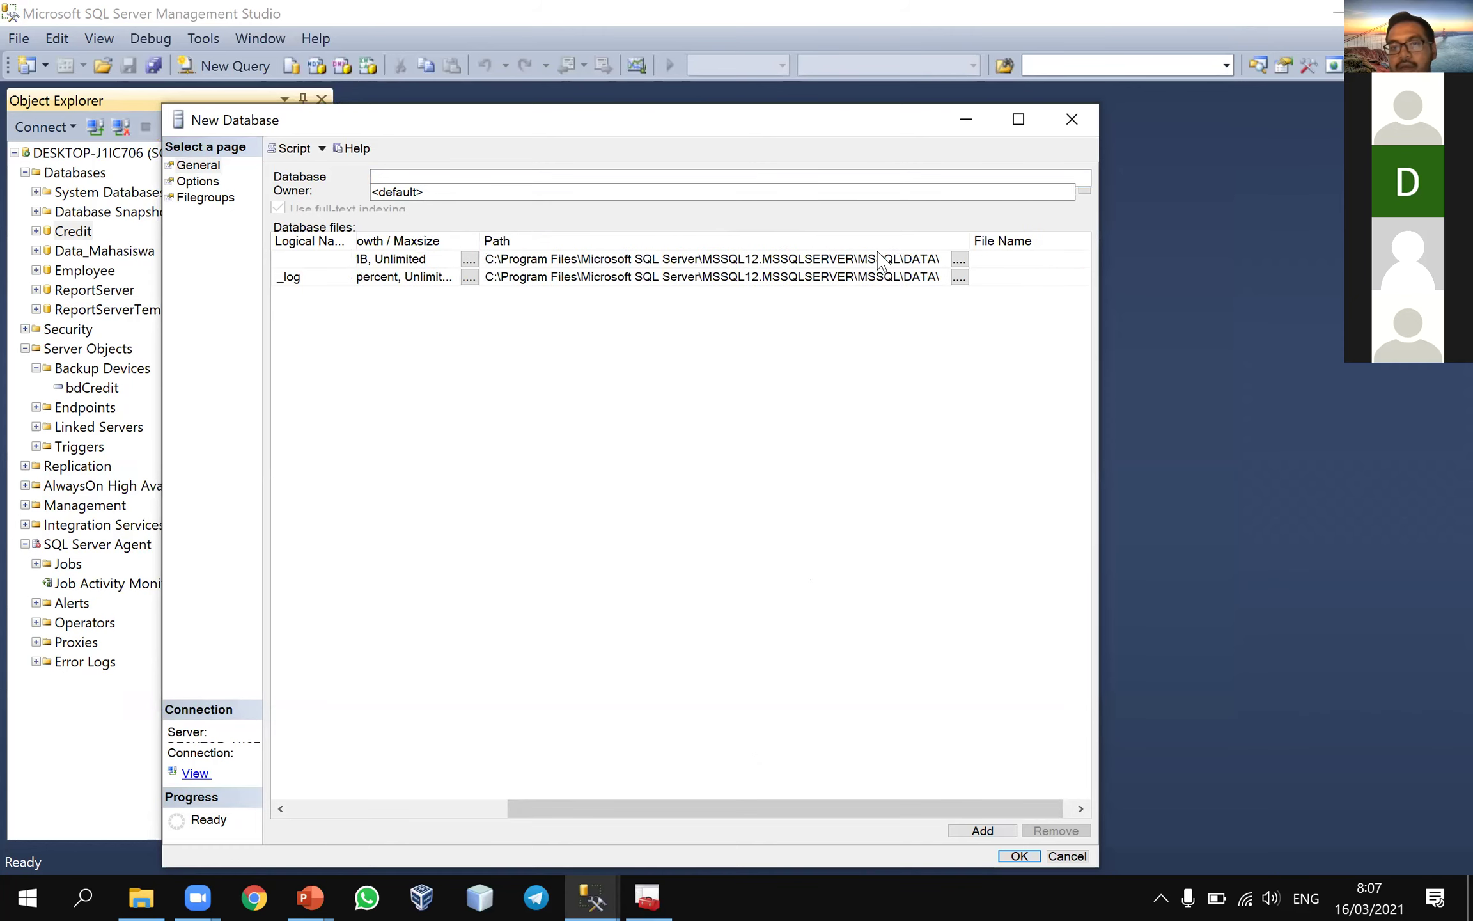
- Switch to File Explorer and browse from BOOTCAMP (C:) to Program Files\Microsoft SQL Server\MSSQL12.MSSQLSERVER\MSSQL\DATA
{"action": "left_click", "coordinate": [142, 895]}
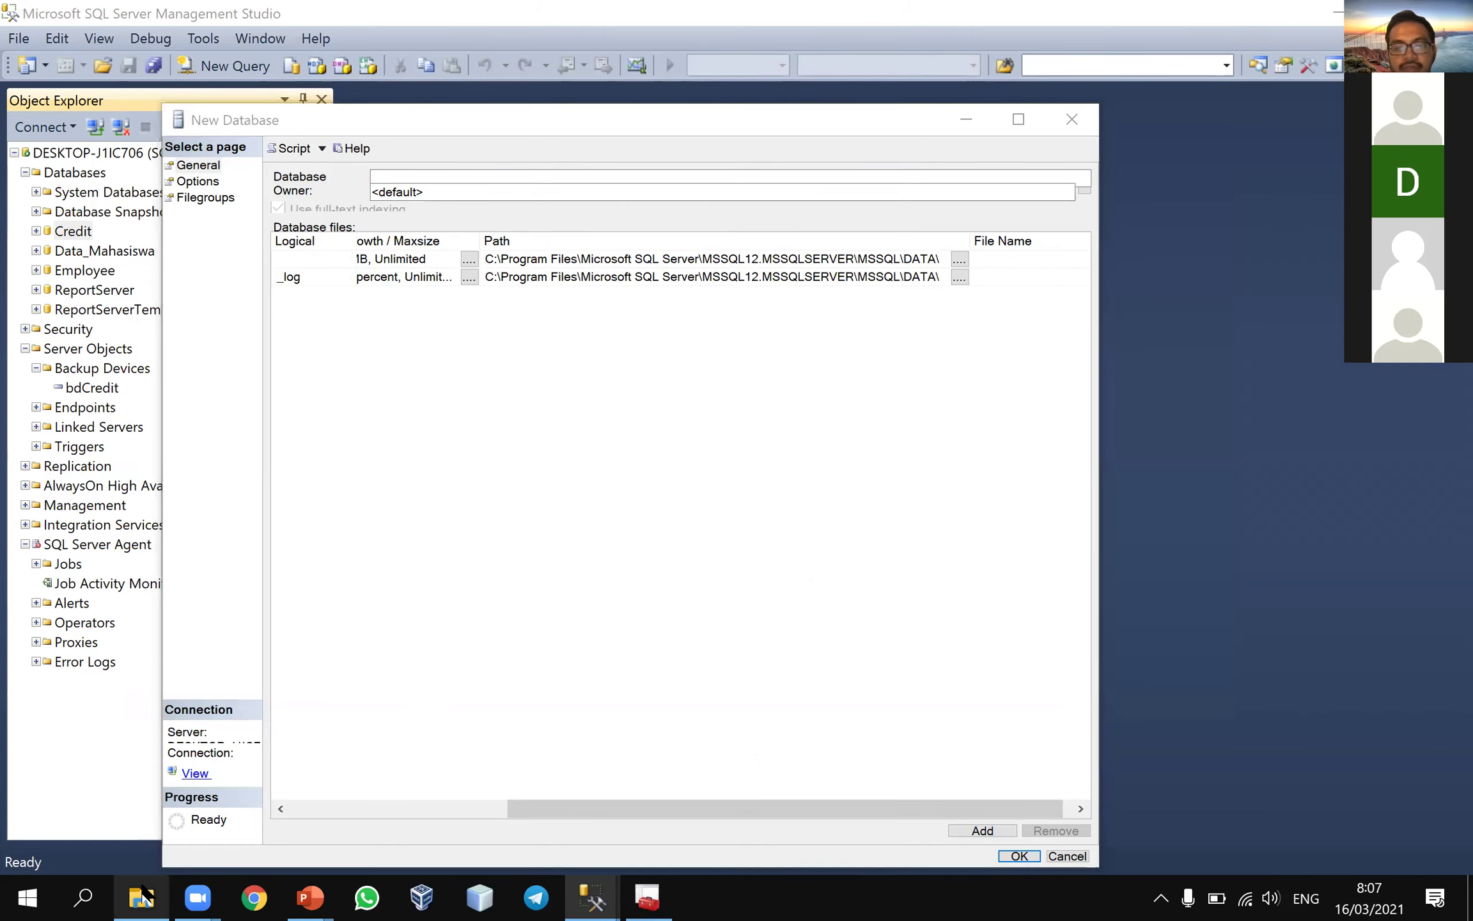
{"action": "double_click", "coordinate": [557, 646]}
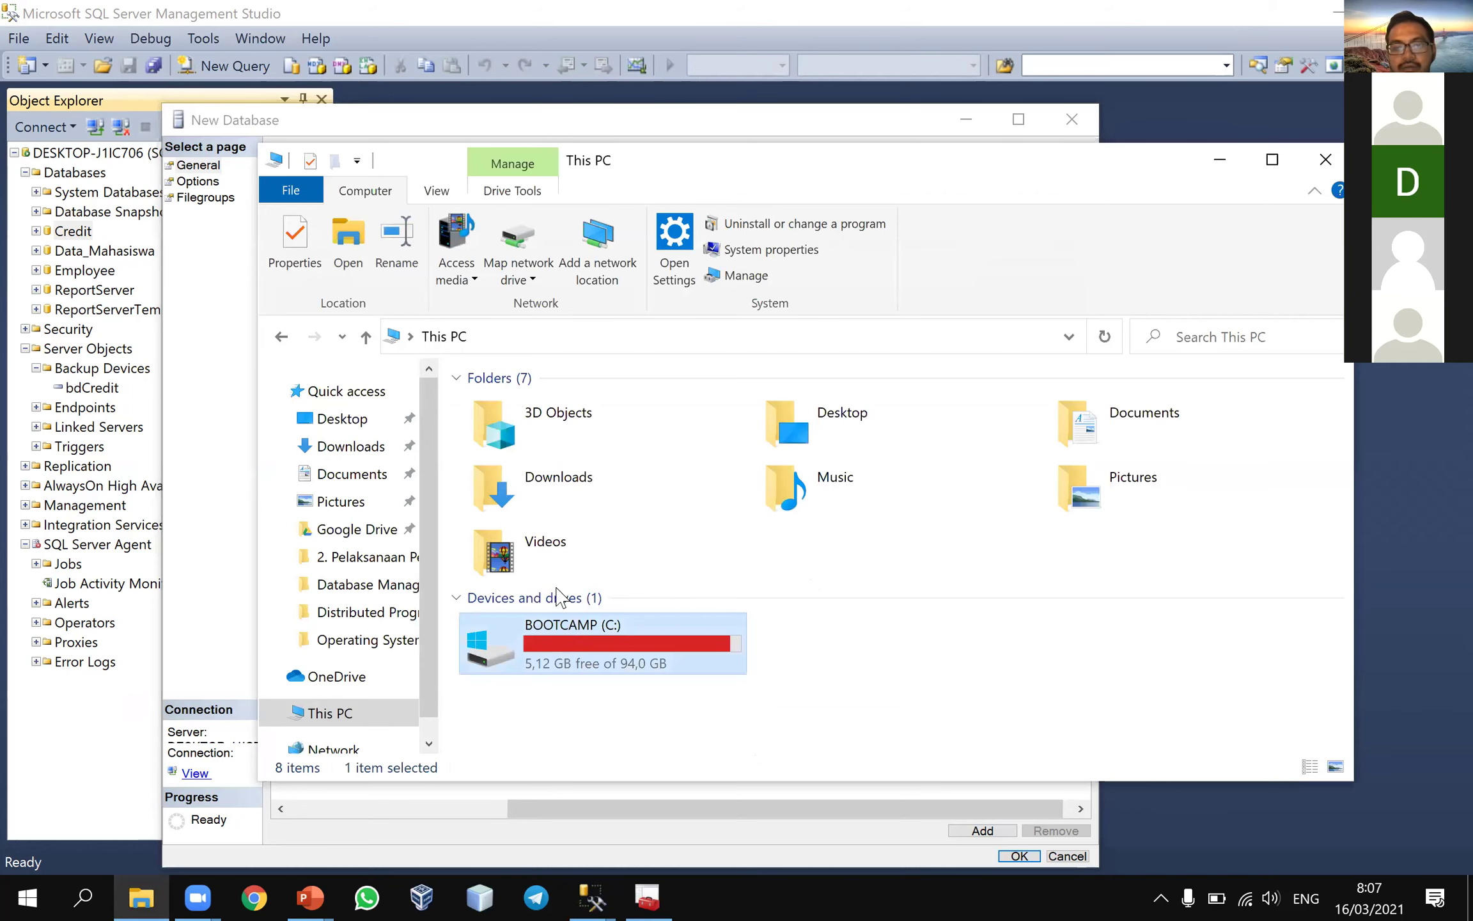
{"action": "double_click", "coordinate": [546, 505]}
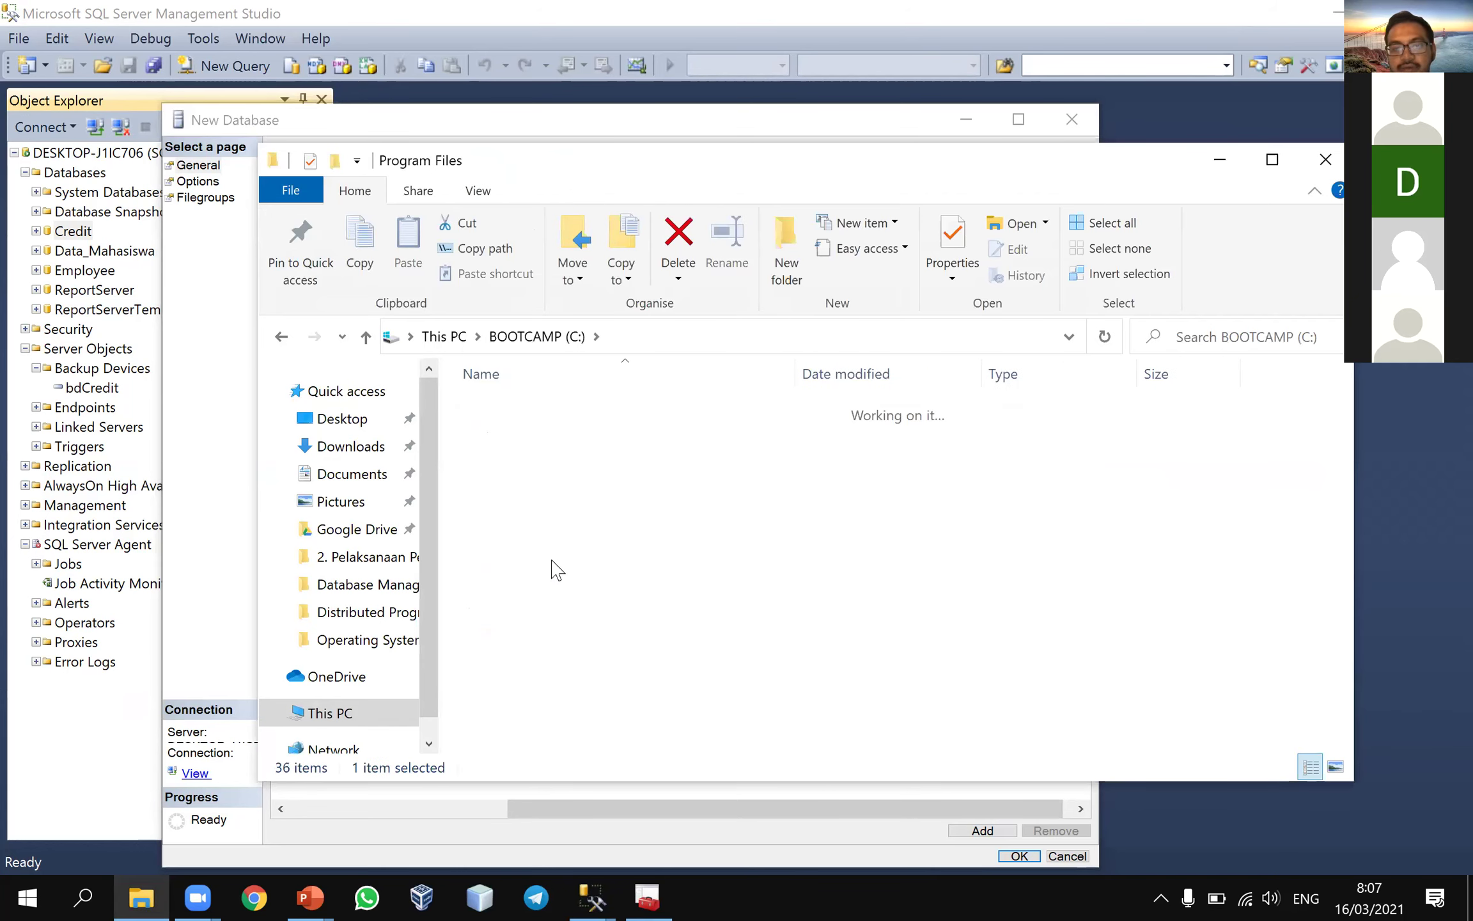
{"action": "scroll", "coordinate": [550, 614], "scroll_direction": "down", "scroll_amount": 5}
{"action": "scroll", "coordinate": [550, 633], "scroll_direction": "down", "scroll_amount": 2}
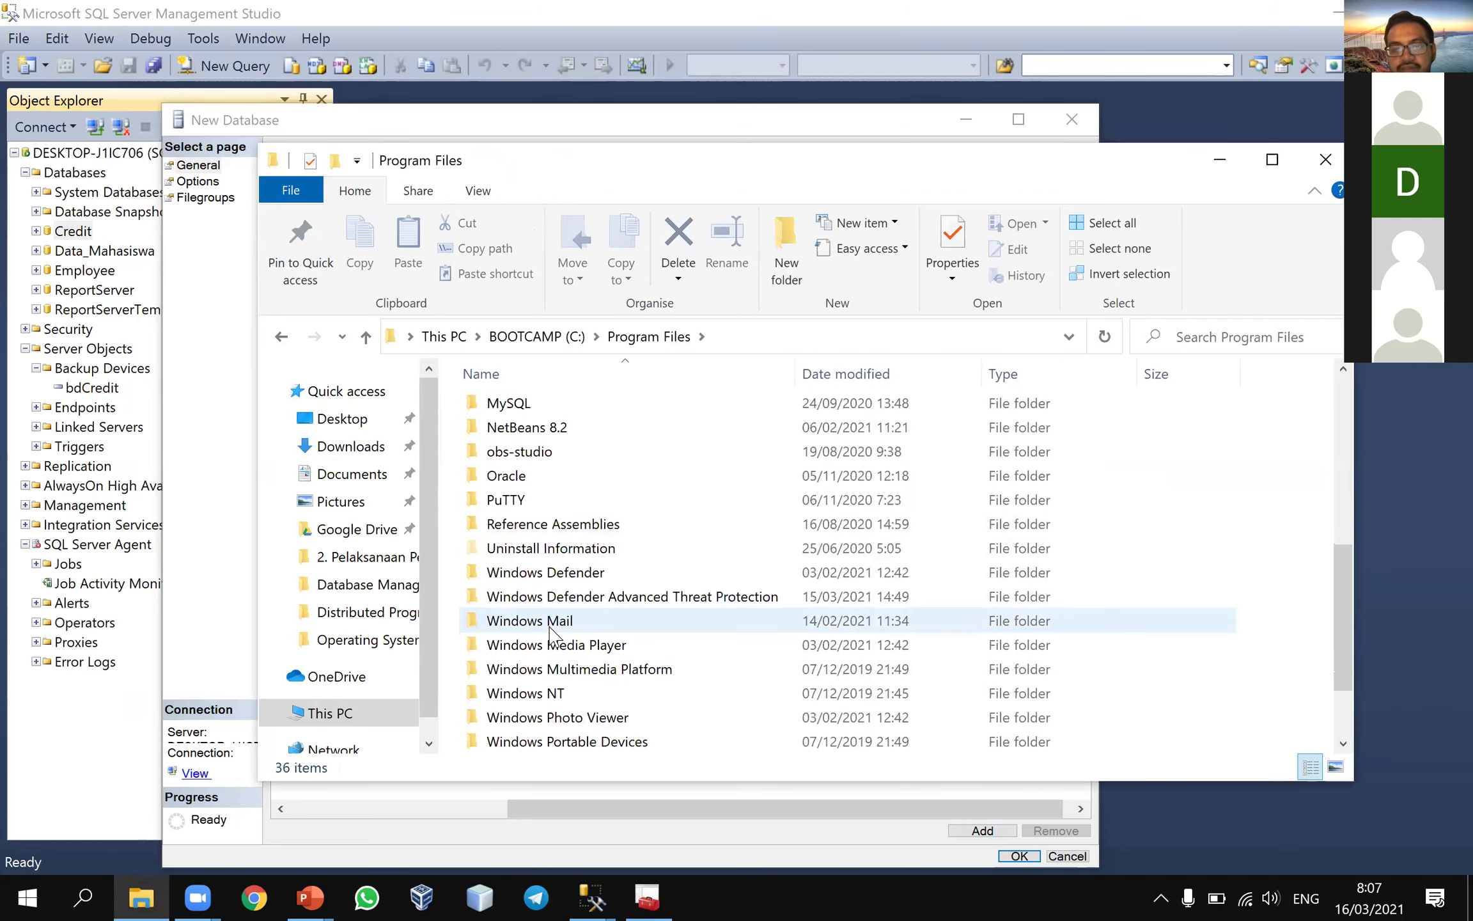
{"action": "scroll", "coordinate": [550, 627], "scroll_direction": "up", "scroll_amount": 4}
{"action": "double_click", "coordinate": [547, 554]}
{"action": "double_click", "coordinate": [542, 649]}
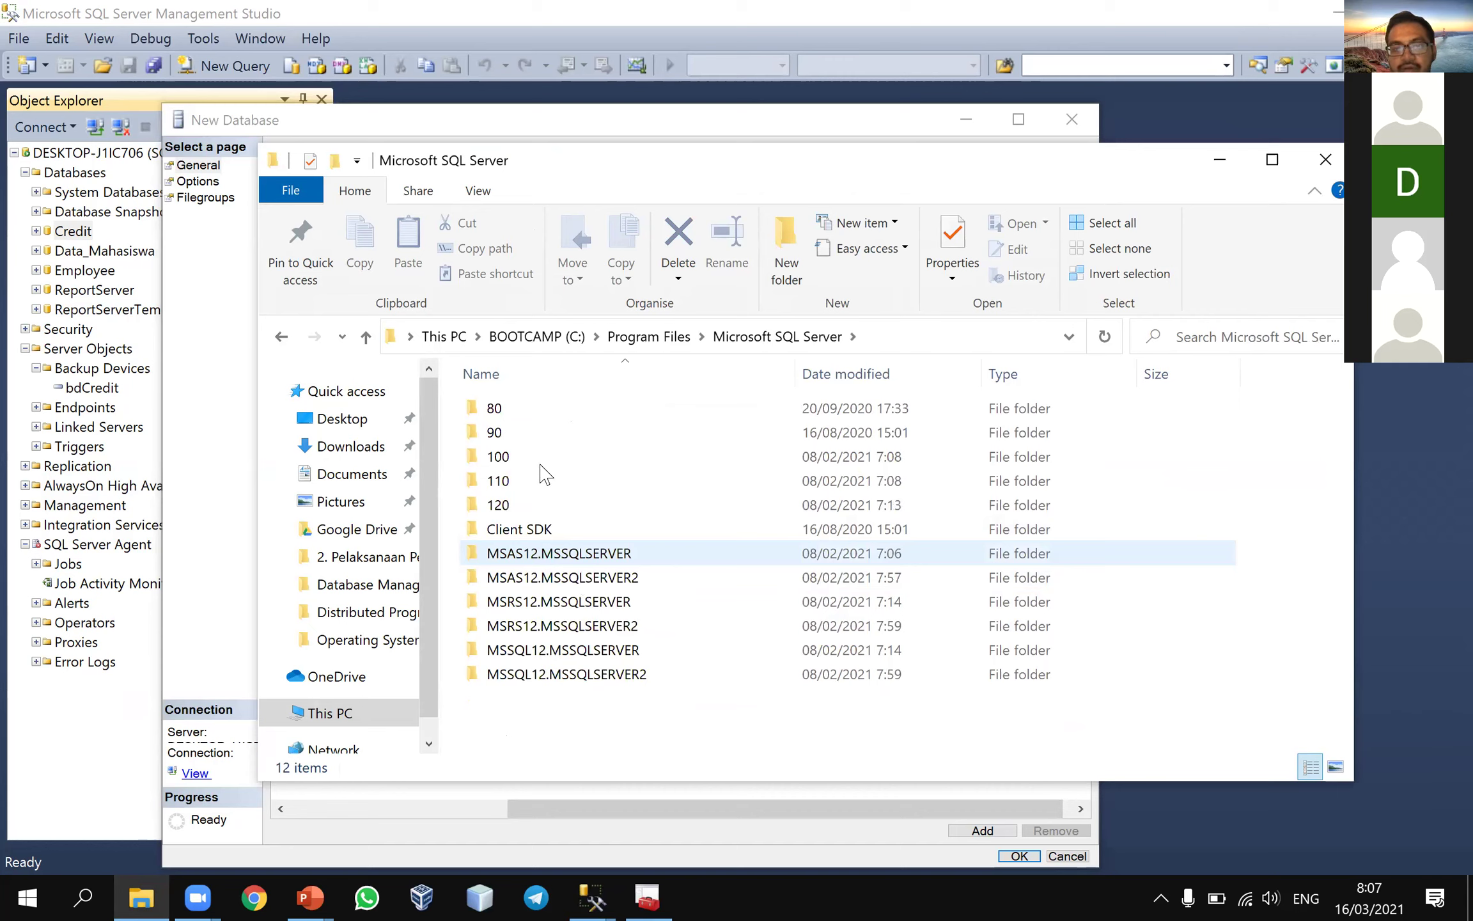
{"action": "double_click", "coordinate": [524, 422]}
{"action": "double_click", "coordinate": [518, 461]}
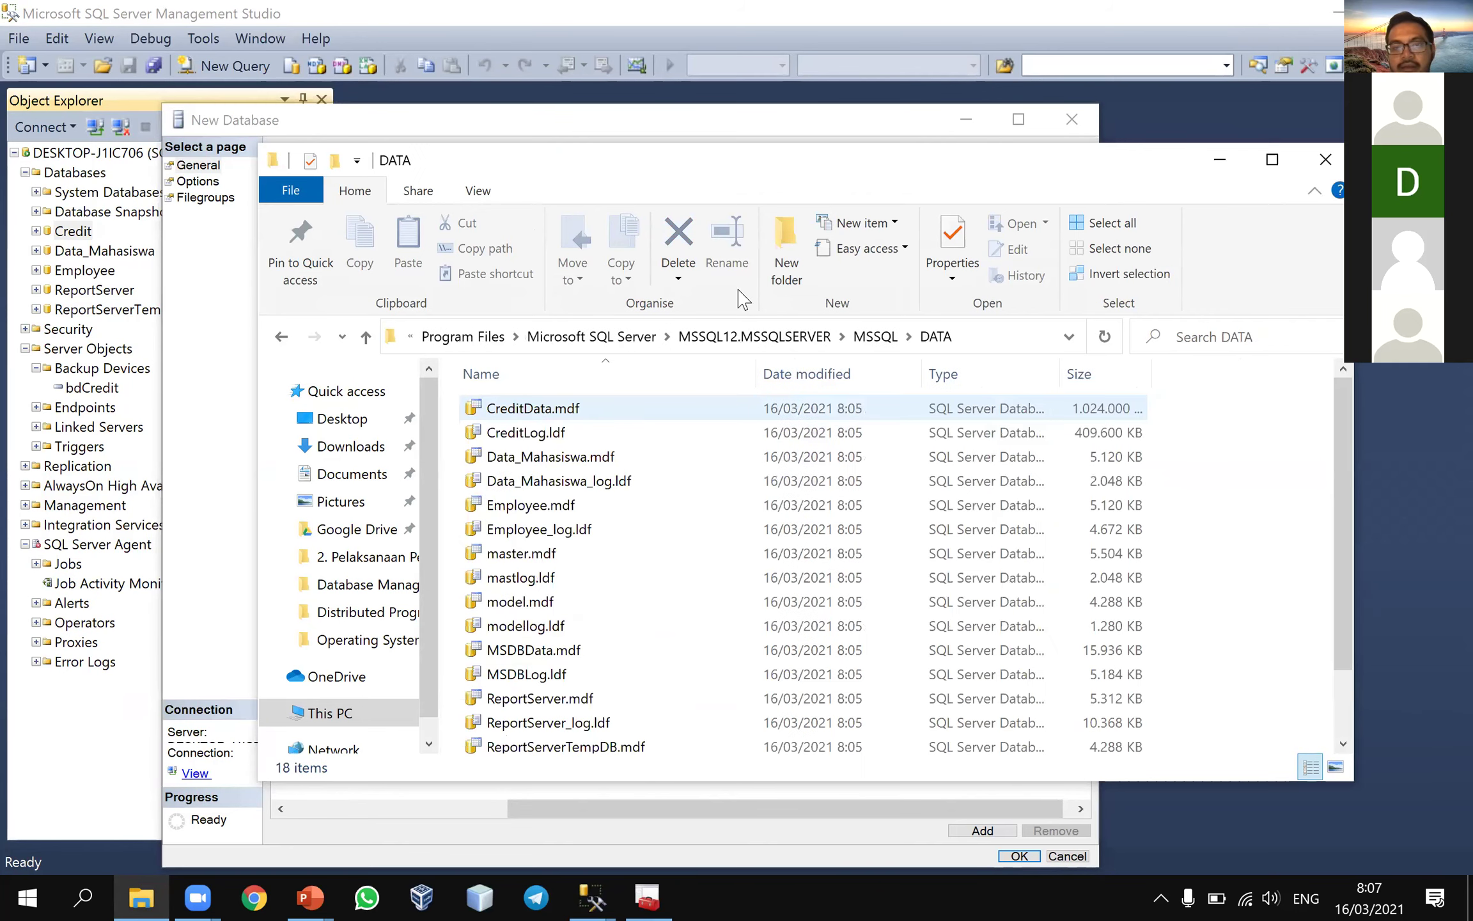
- Compare the opened DATA folder's location with the file path in the New Database dialog, repositioning the File Explorer window
{"action": "left_click_drag", "start_coordinate": [780, 171], "coordinate": [763, 318]}
{"action": "left_click", "coordinate": [874, 270]}
{"action": "left_click", "coordinate": [885, 261]}
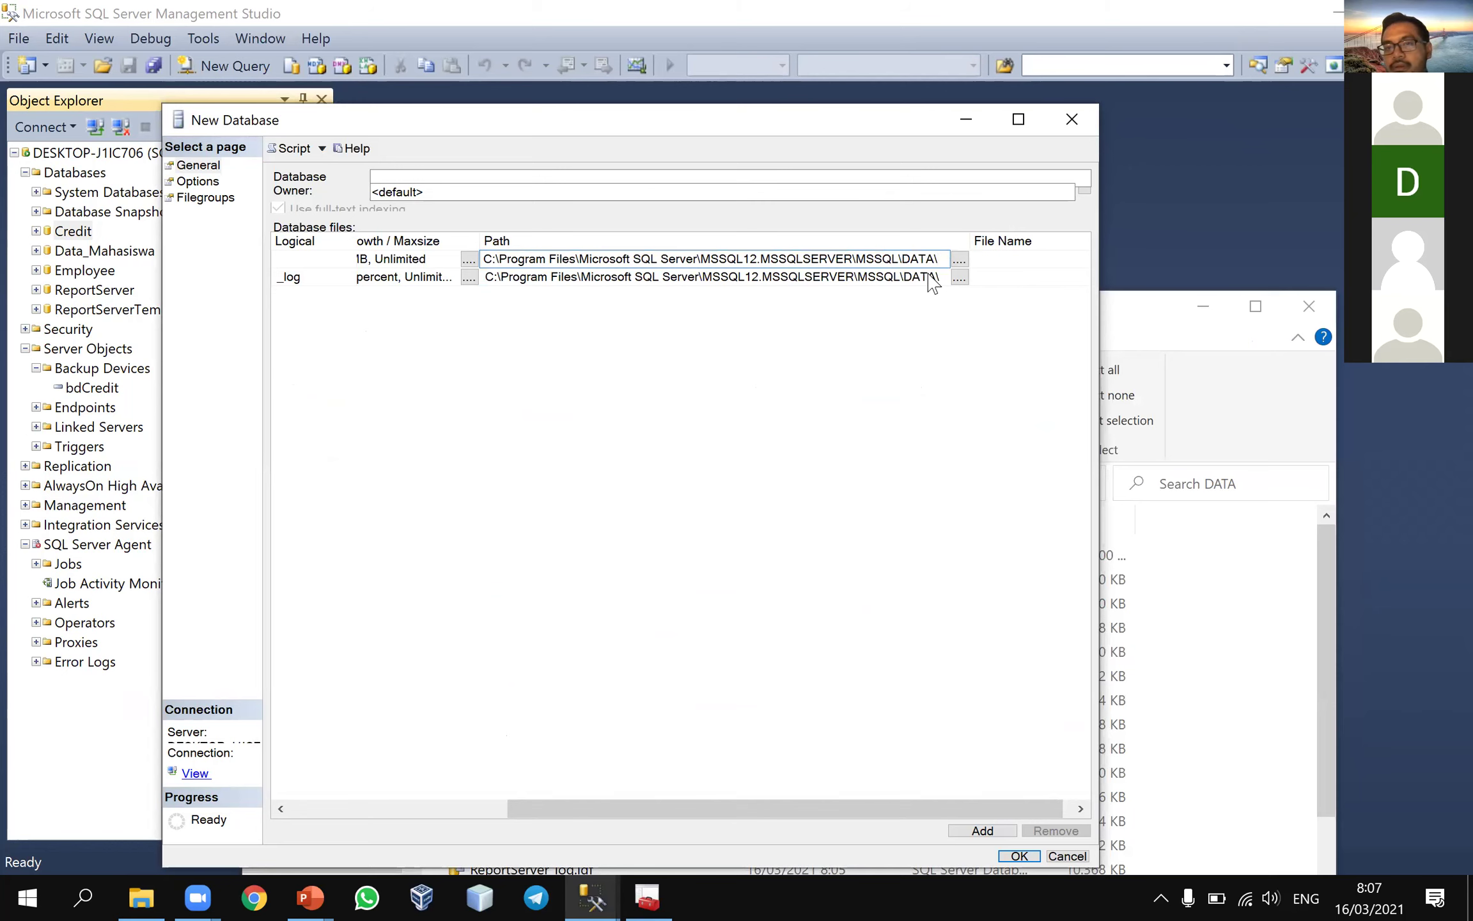
{"action": "left_click", "coordinate": [1123, 314]}
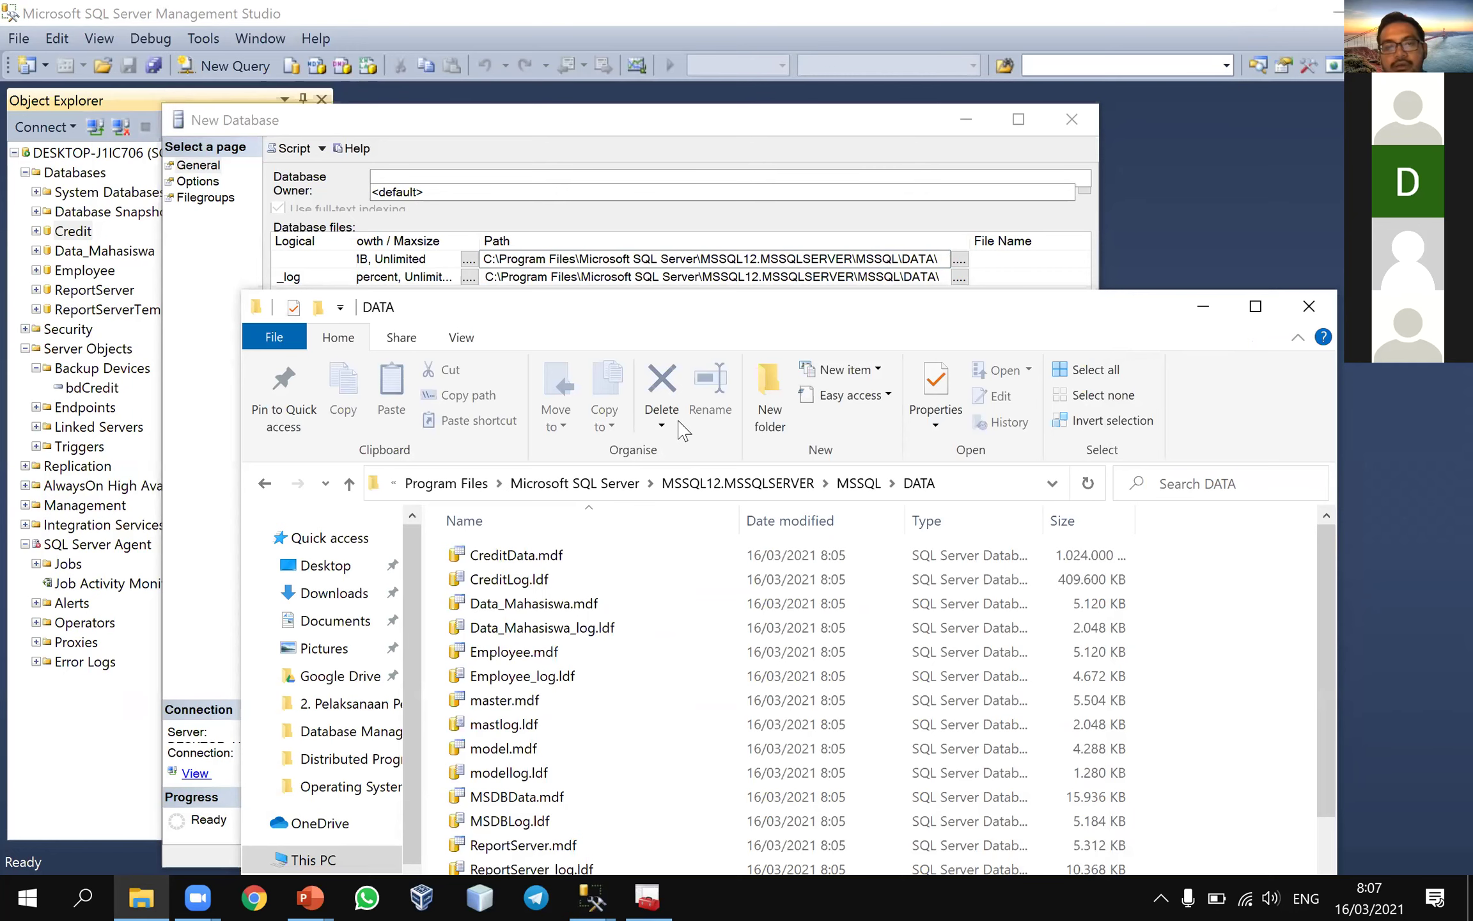
{"action": "left_click_drag", "start_coordinate": [683, 307], "coordinate": [665, 177]}
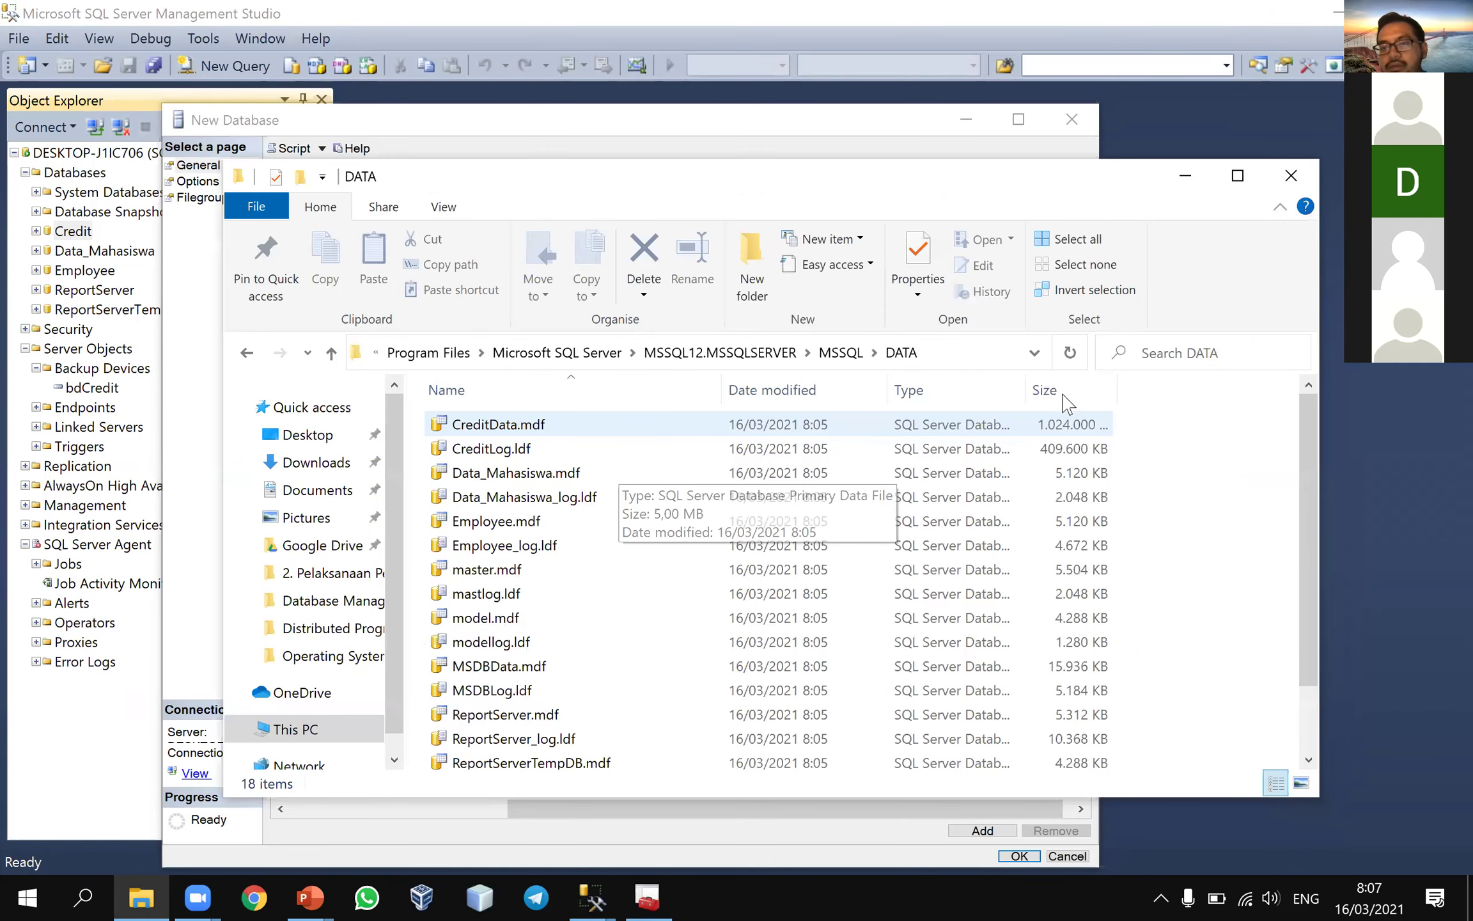
- Sort the DATA folder's files by date modified and select CreditData.mdf and CreditLog.ldf
{"action": "left_click", "coordinate": [784, 390]}
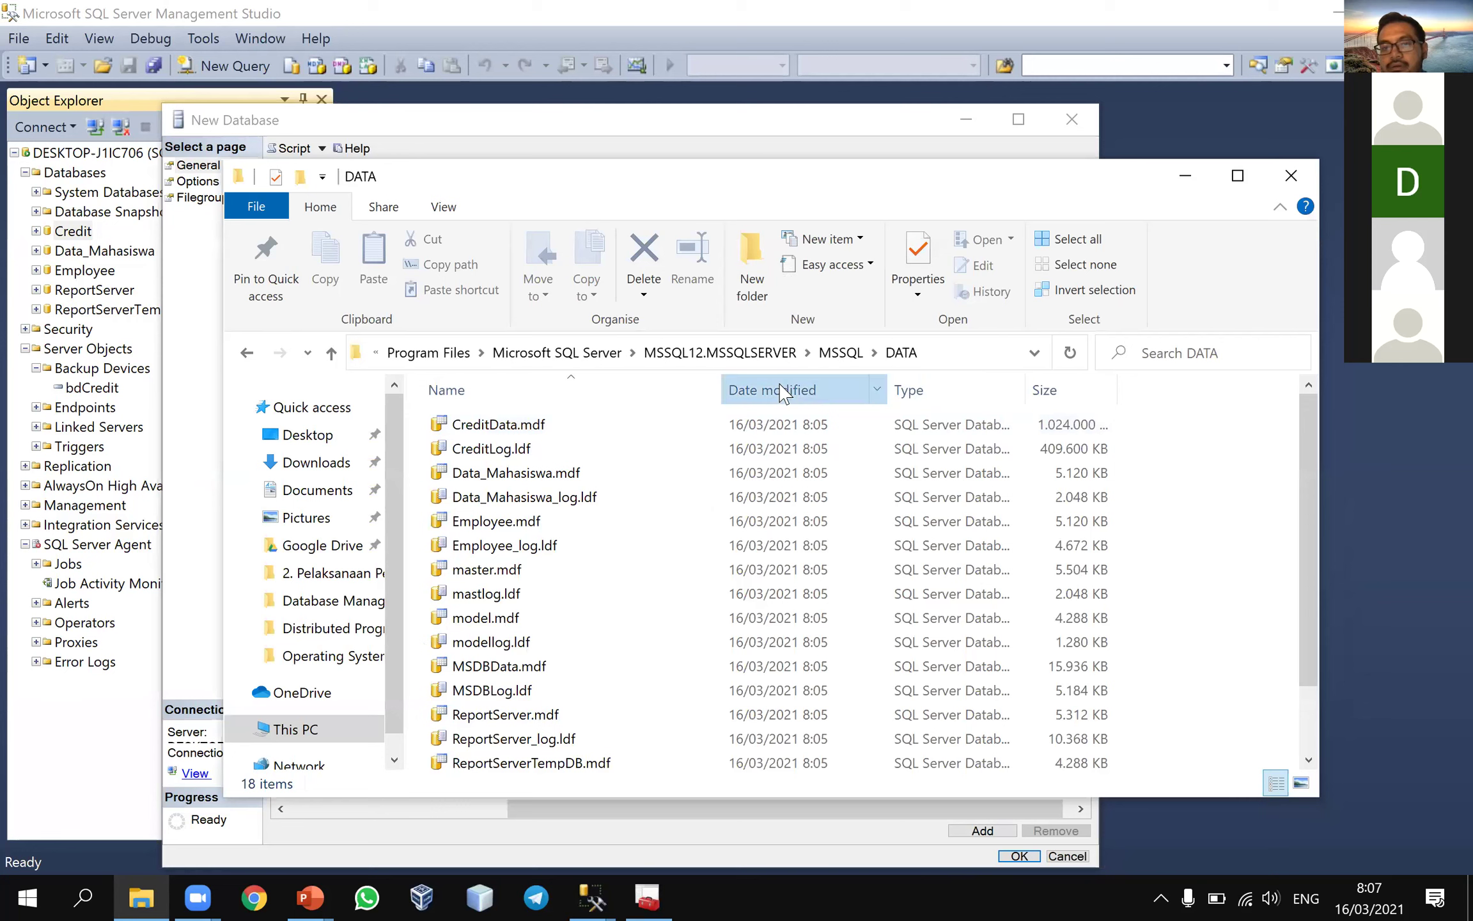
{"action": "left_click", "coordinate": [783, 391]}
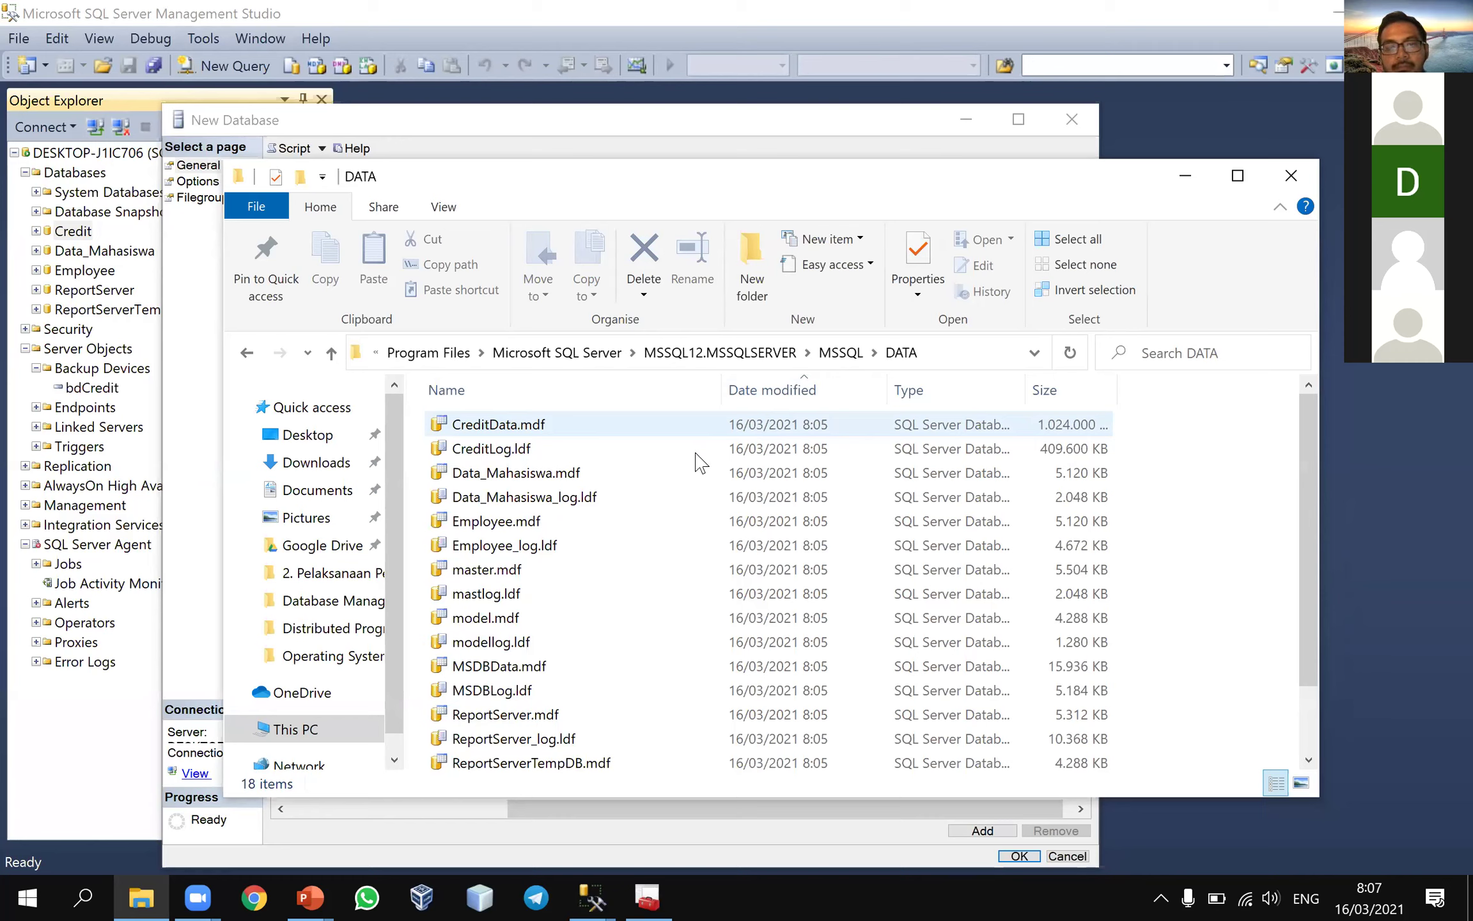
{"action": "key", "text": "Down"}
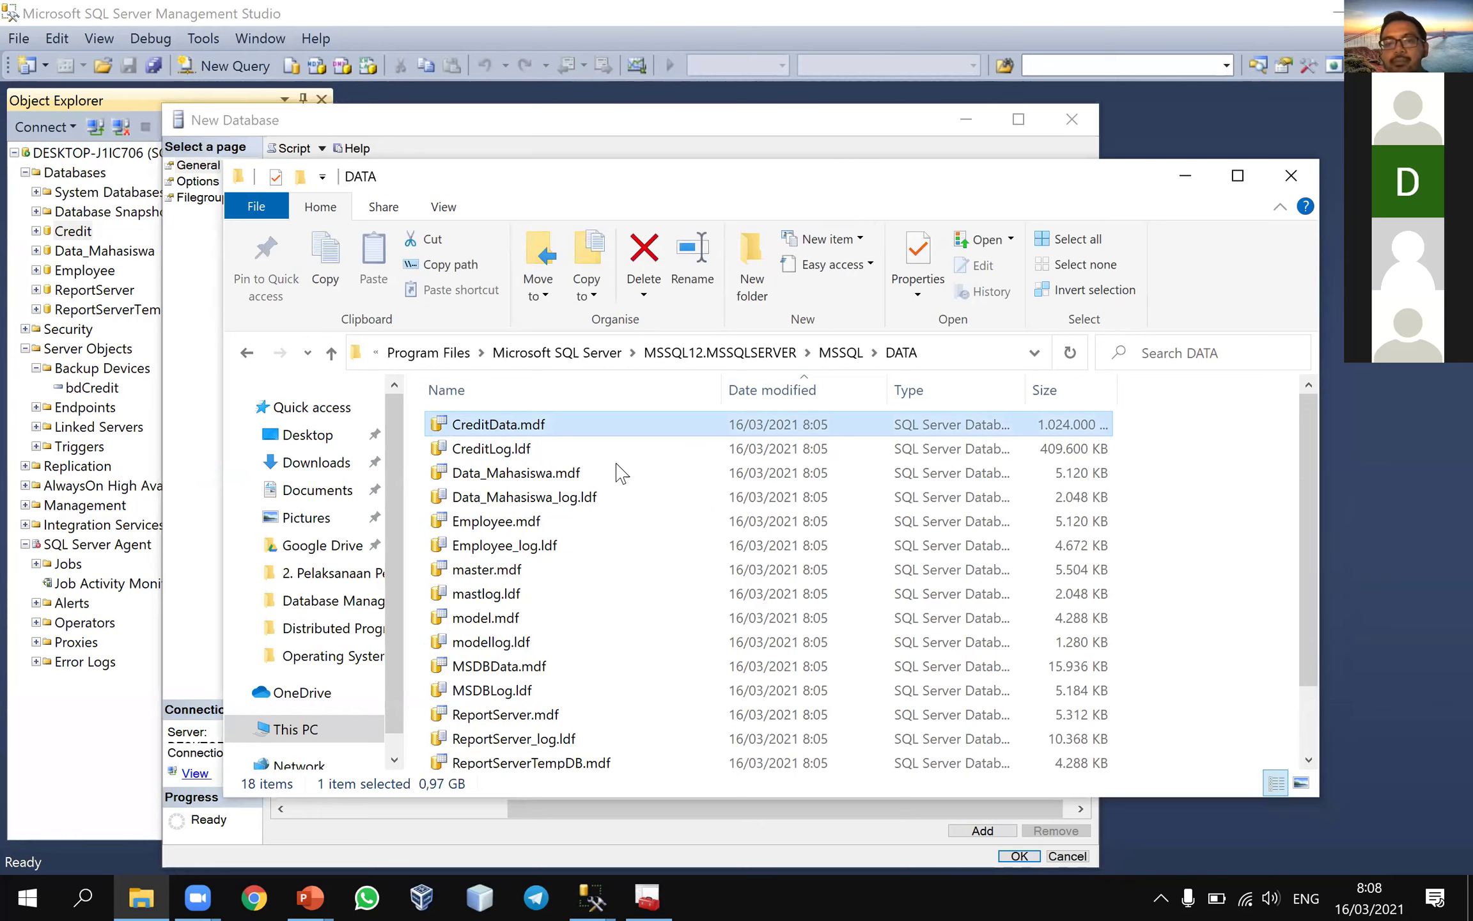
{"action": "left_click", "coordinate": [617, 450], "text": "shift"}
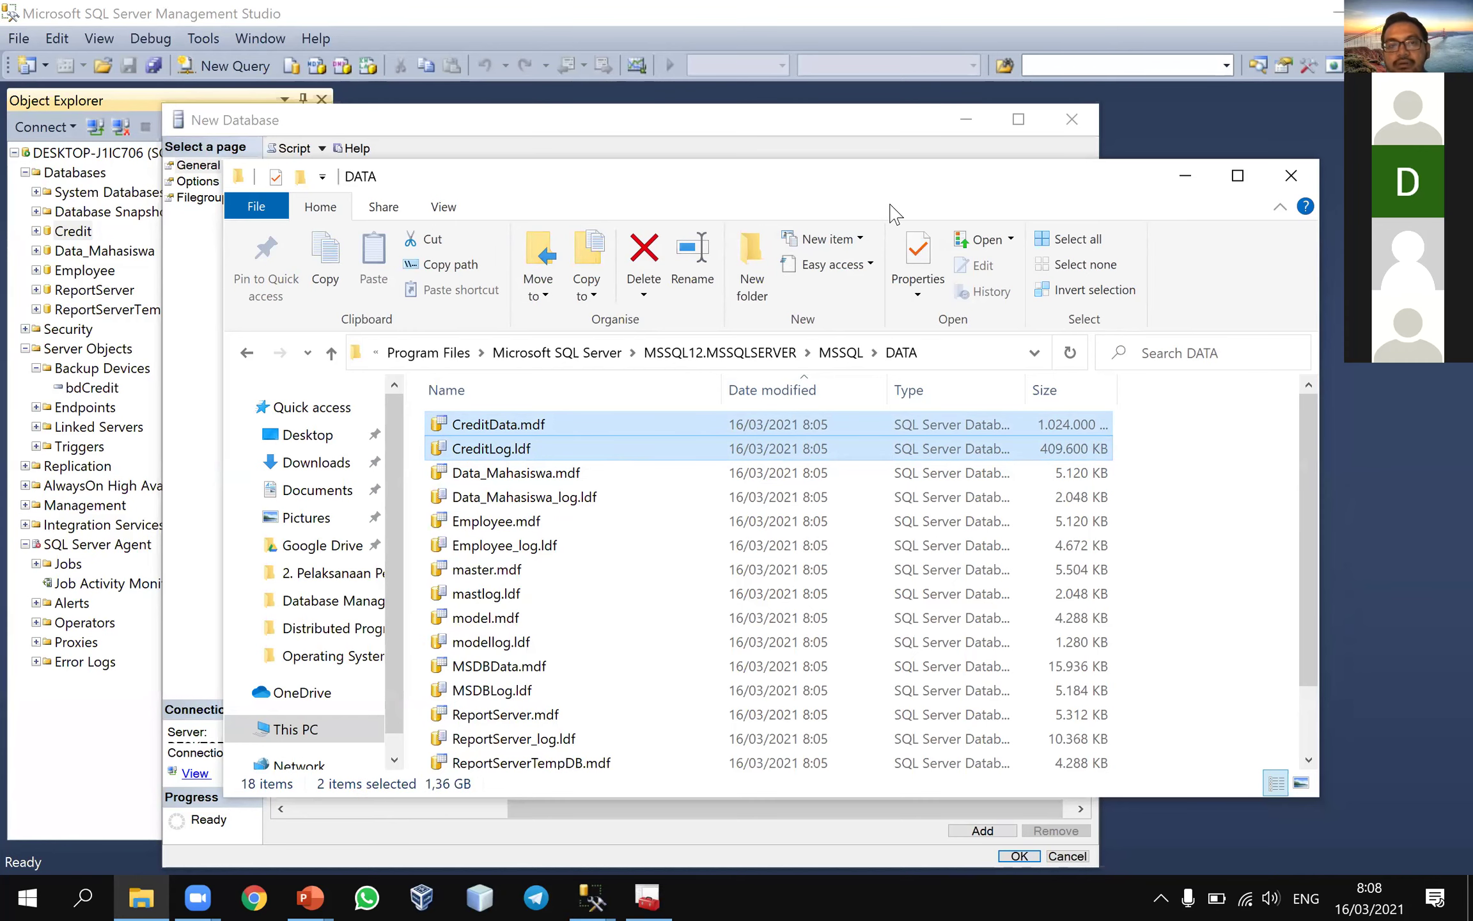
- Arrange the DATA folder window and New Database dialog to compare their file paths side by side
{"action": "left_click_drag", "start_coordinate": [767, 176], "coordinate": [789, 288]}
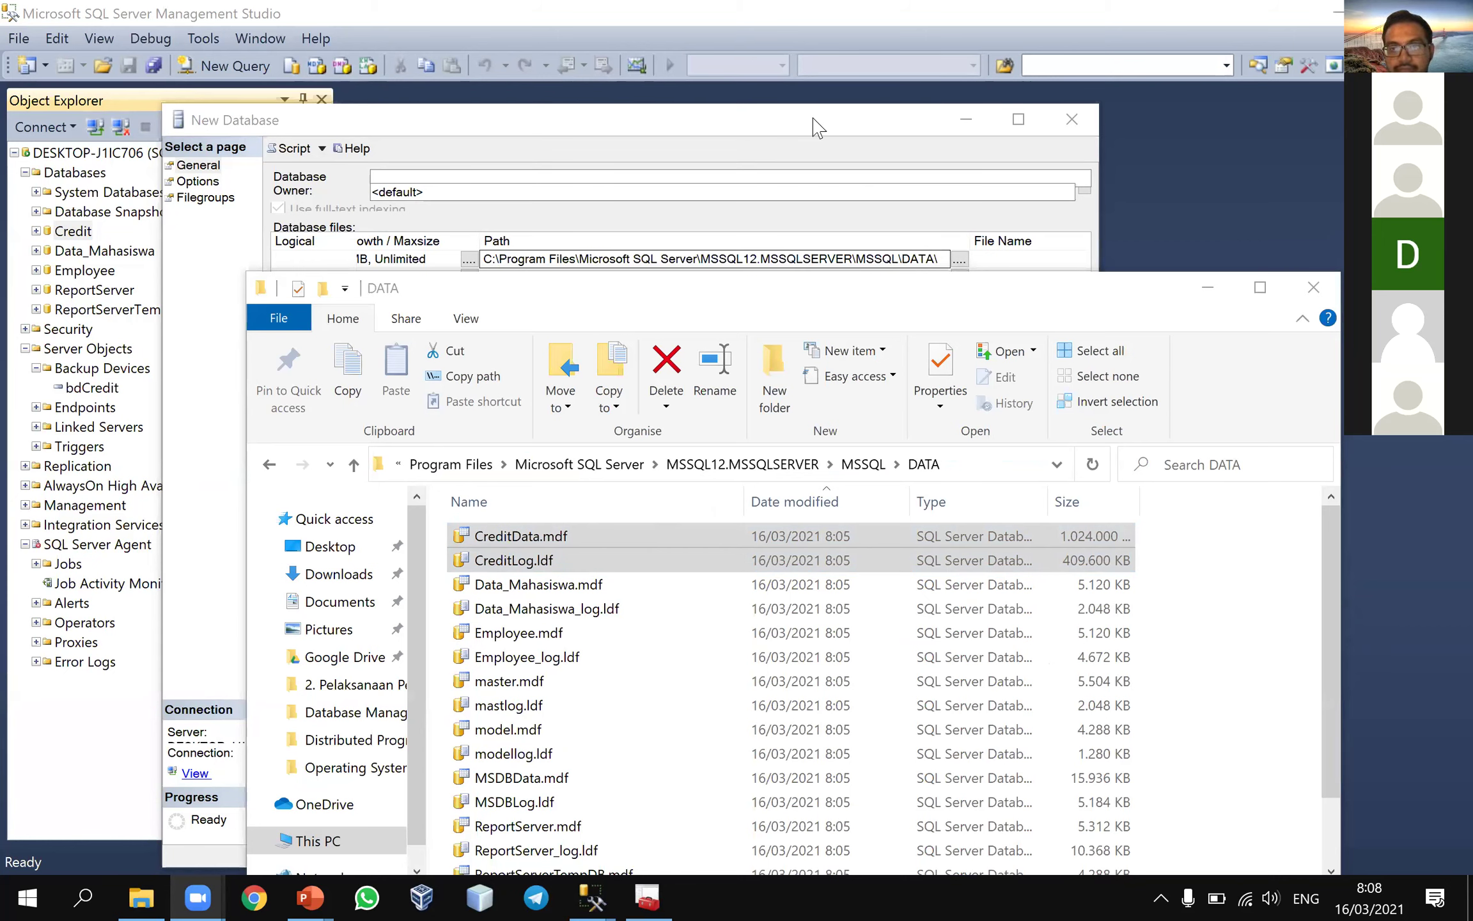
{"action": "left_click_drag", "start_coordinate": [791, 118], "coordinate": [948, 74]}
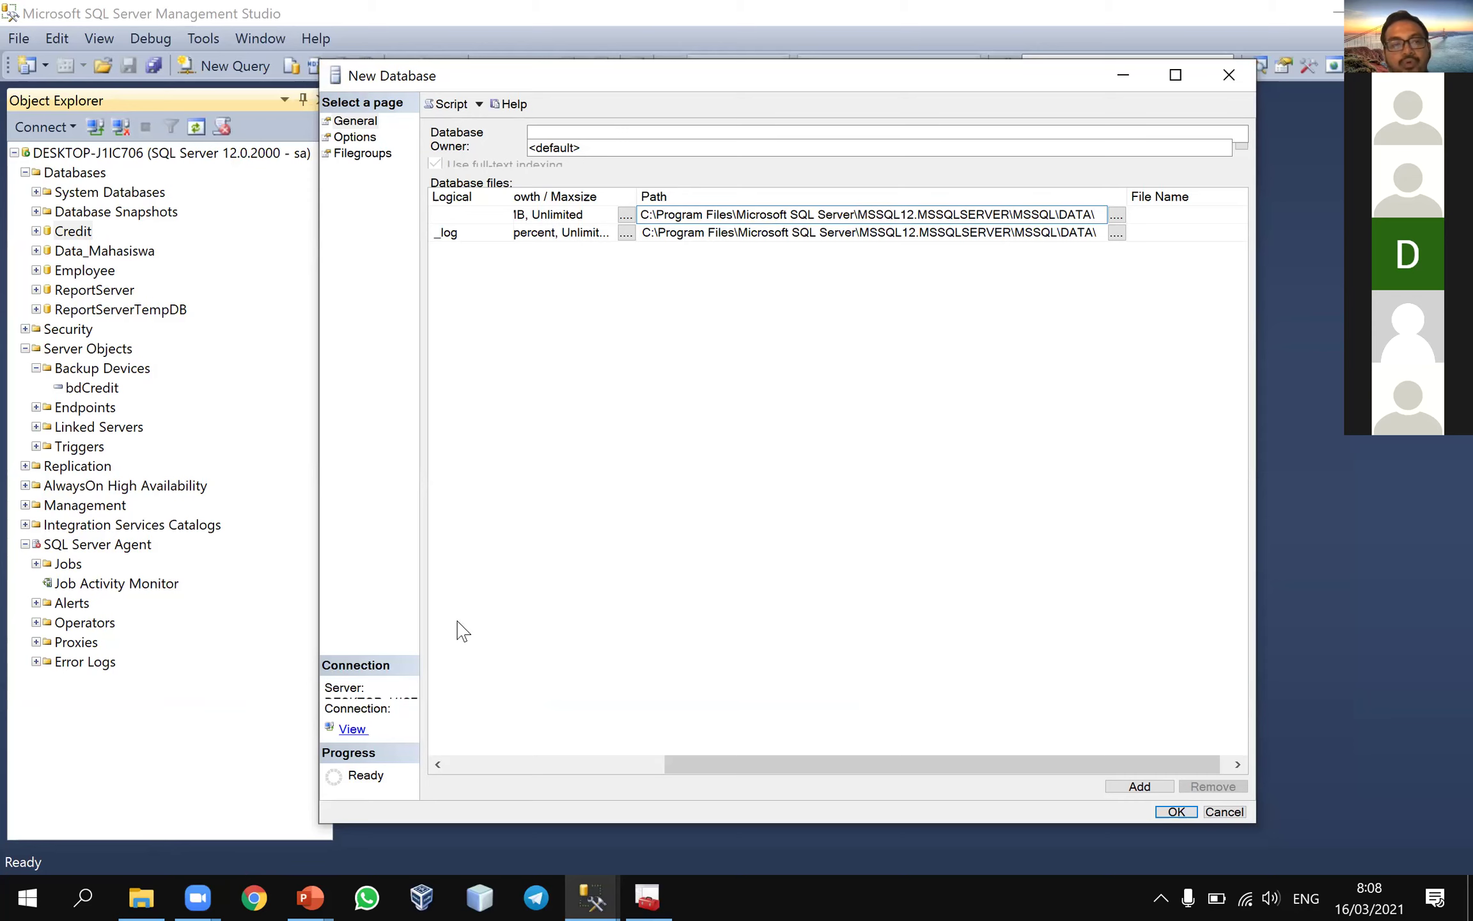
{"action": "left_click", "coordinate": [144, 894]}
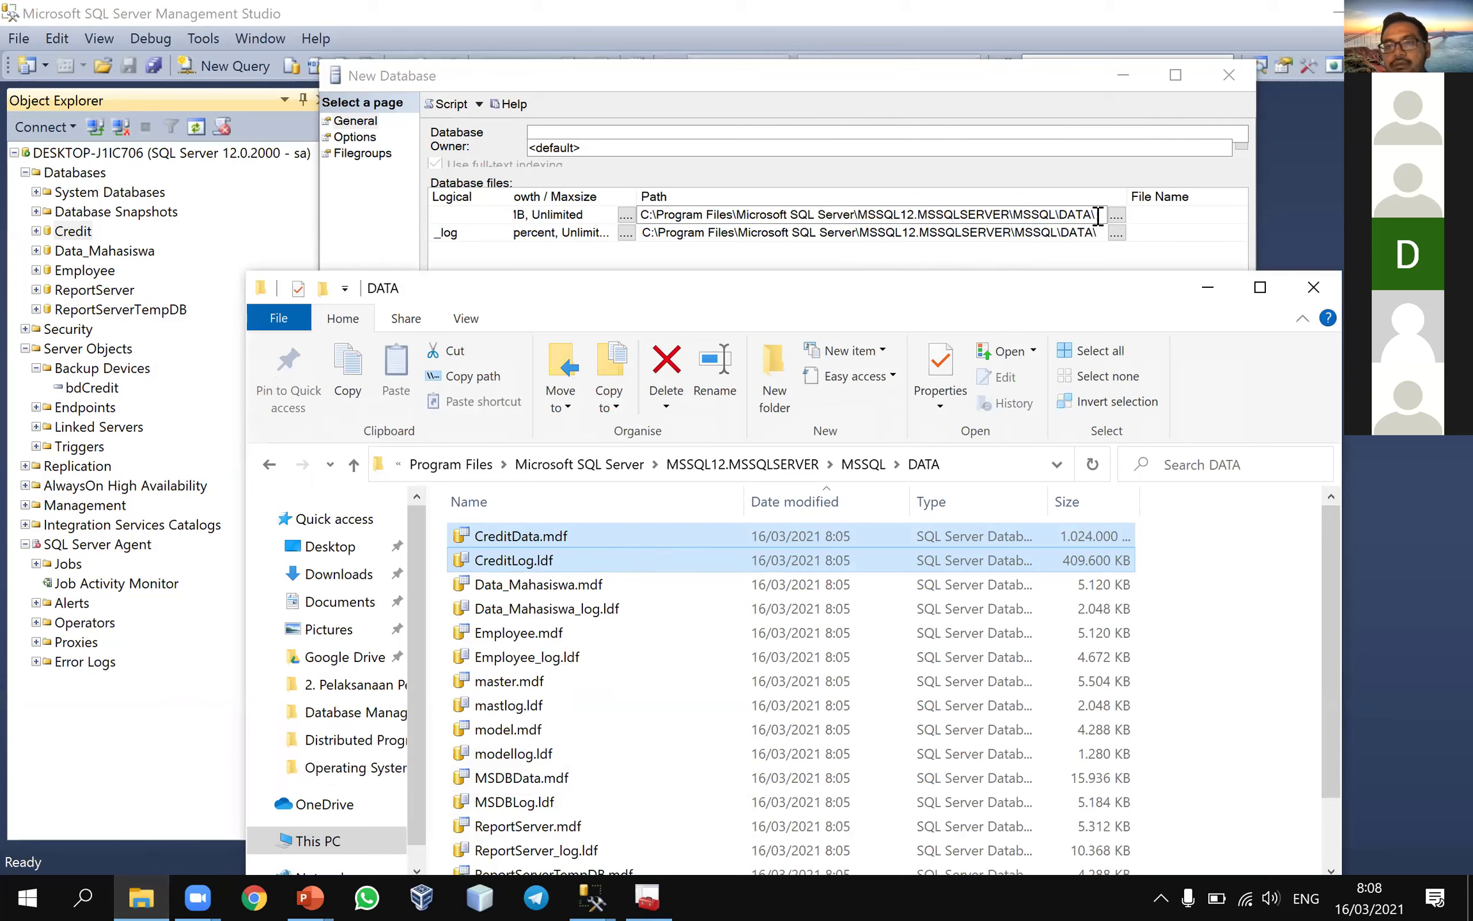
- Check the folder picker for the data file's path, and close the New Database dialog without creating a database
{"action": "left_click", "coordinate": [1113, 224]}
{"action": "left_click", "coordinate": [1114, 216]}
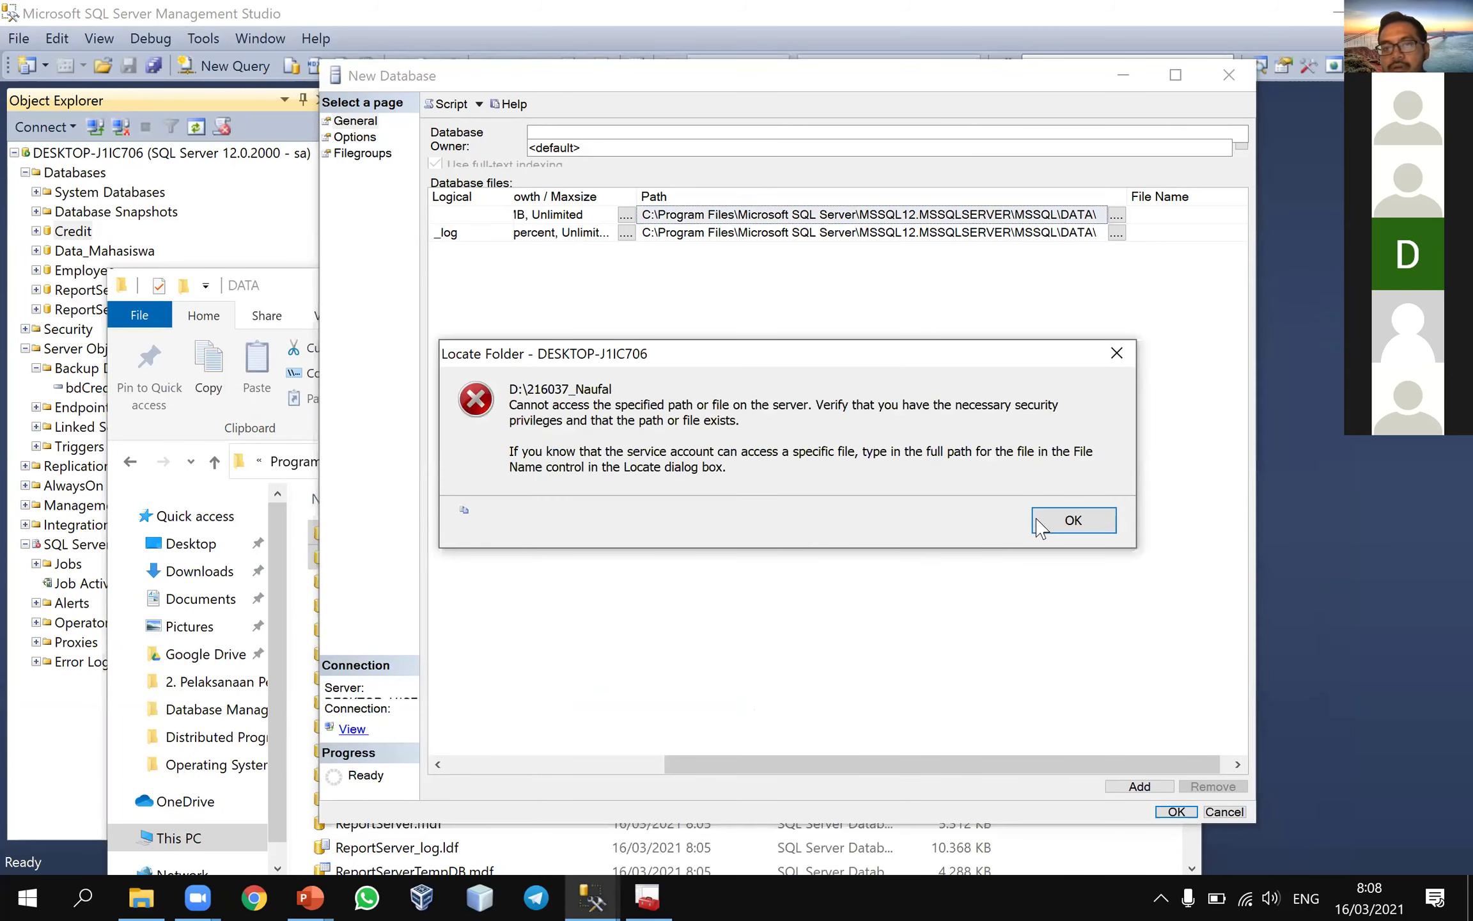
{"action": "left_click", "coordinate": [1038, 521]}
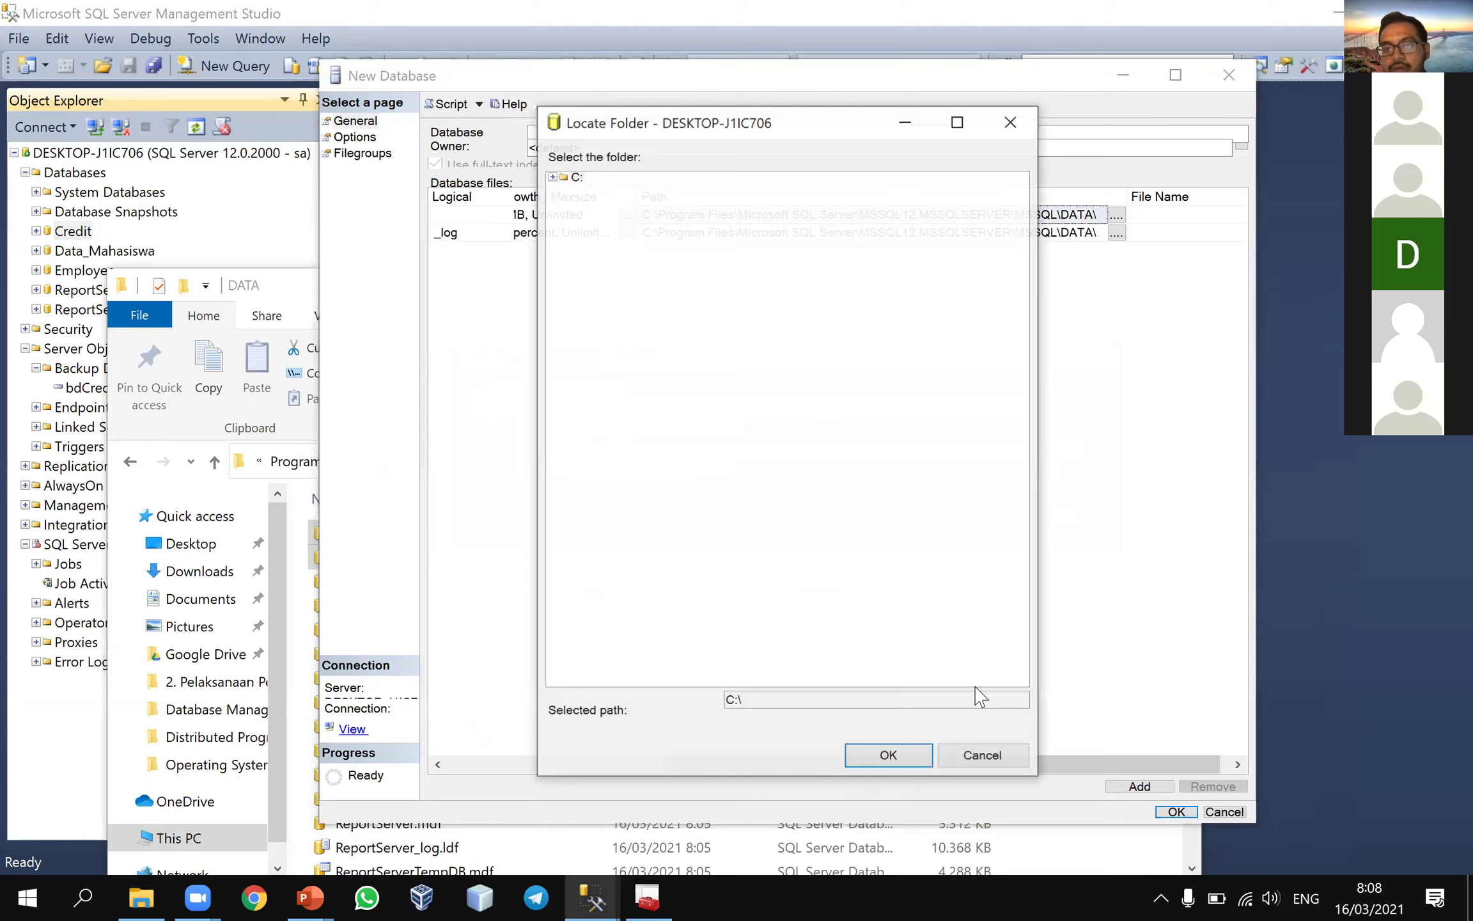
{"action": "left_click", "coordinate": [983, 757]}
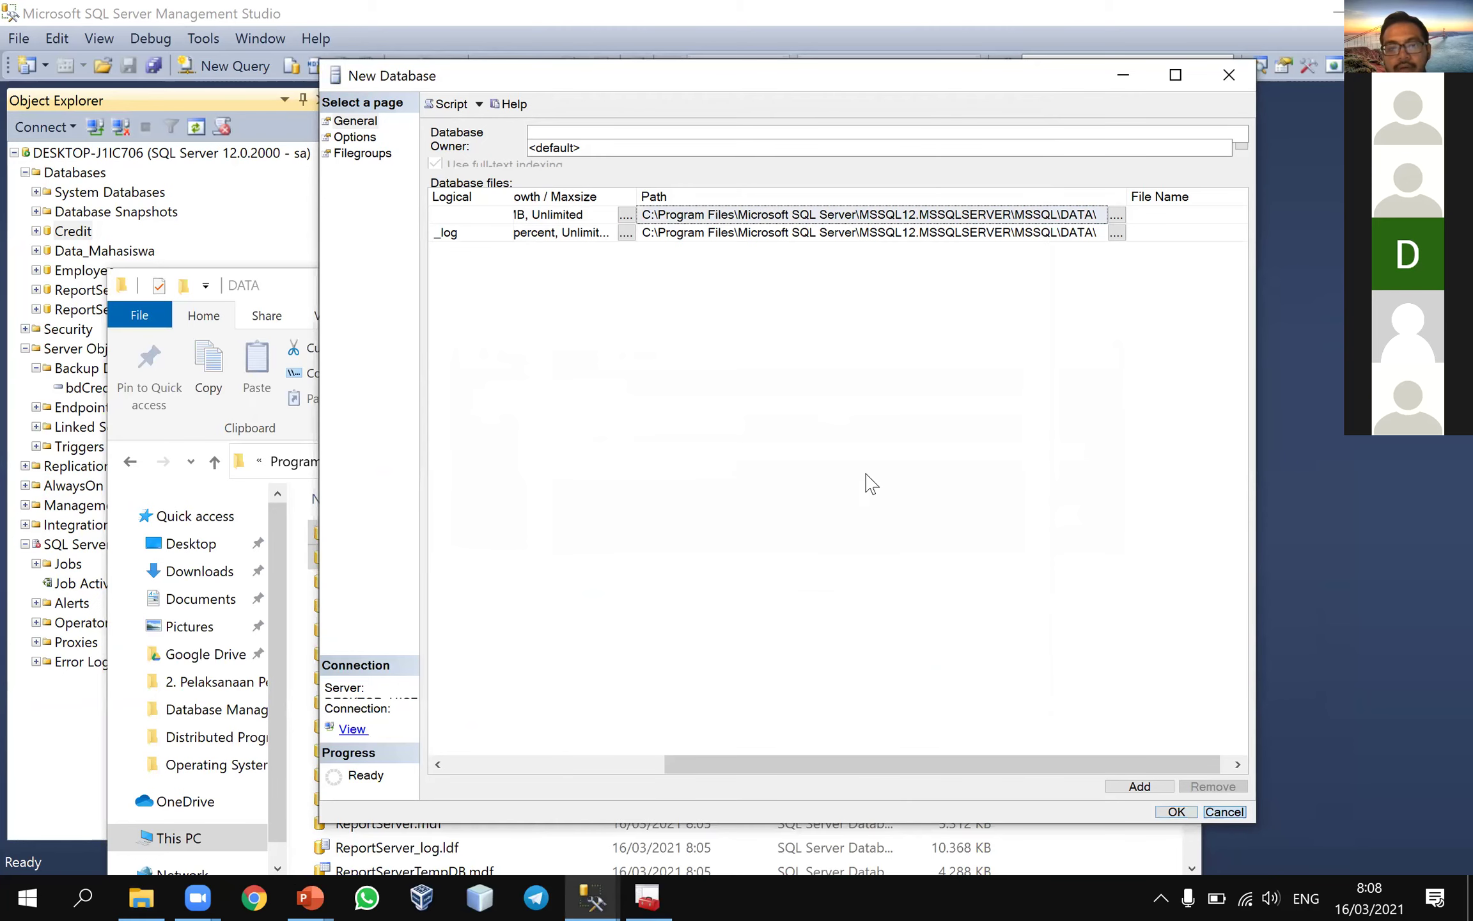
{"action": "key", "text": "Escape"}
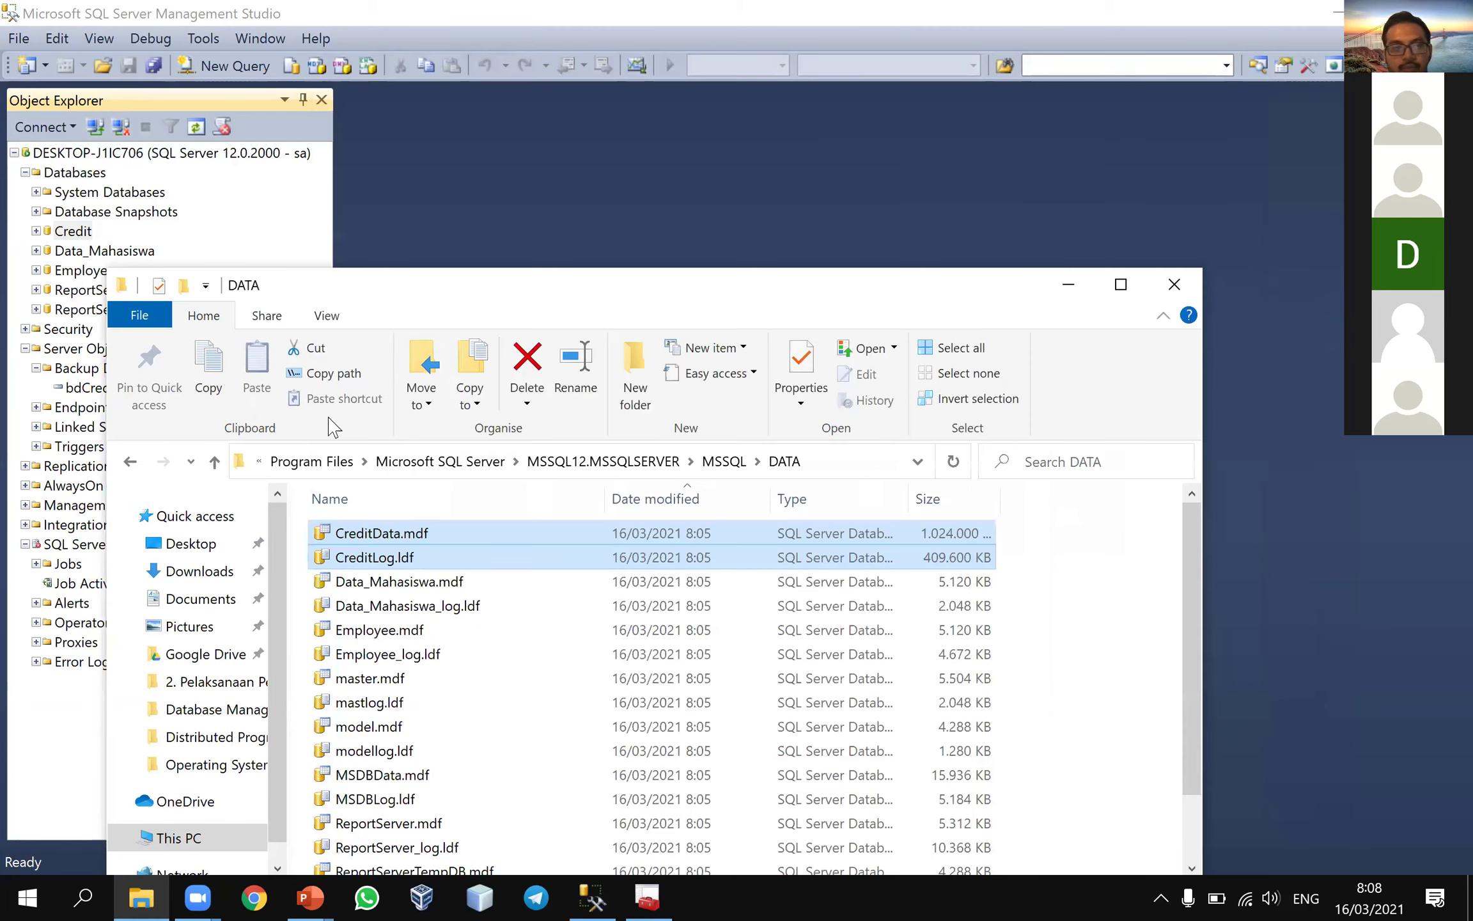
- Switch to Sql Server Configuration Manager and stop the SQL Server (MSSQLSERVER) service
{"action": "key", "text": "alt+Tab"}
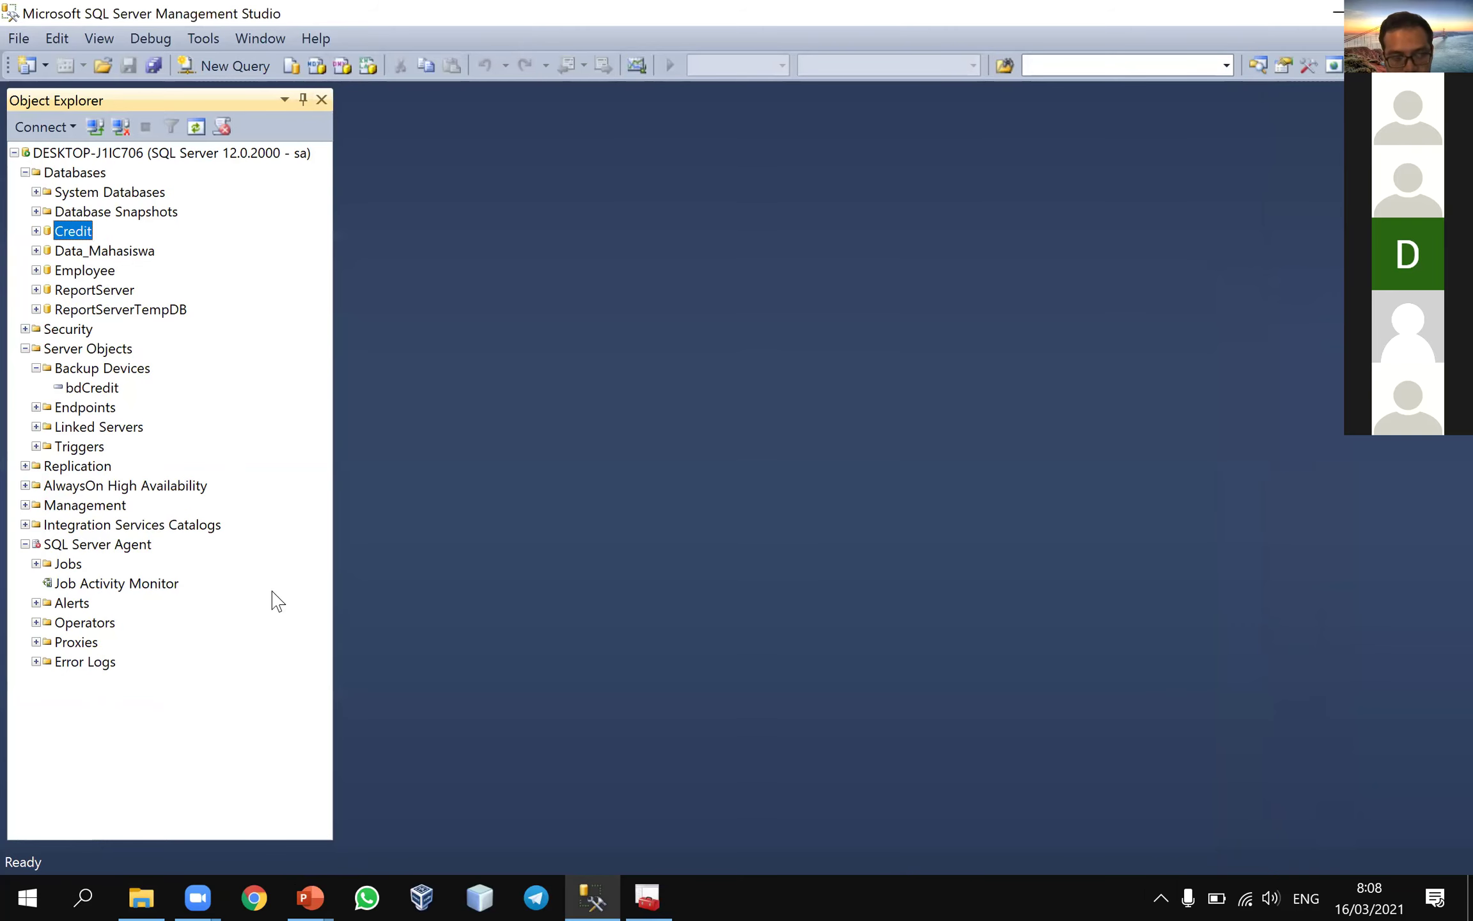
{"action": "left_click", "coordinate": [647, 887]}
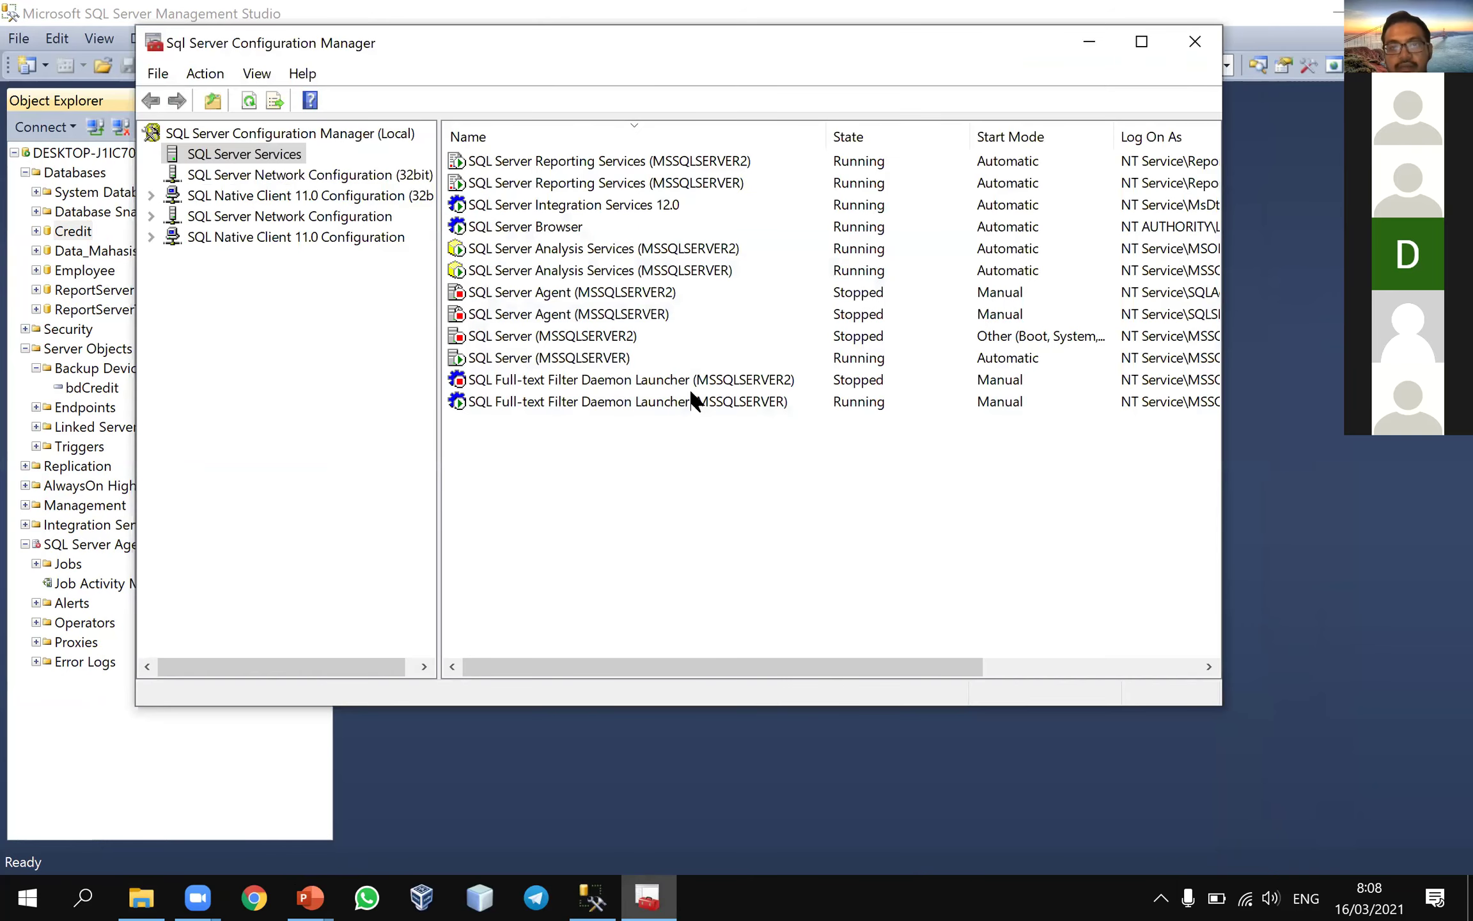
{"action": "right_click", "coordinate": [586, 350]}
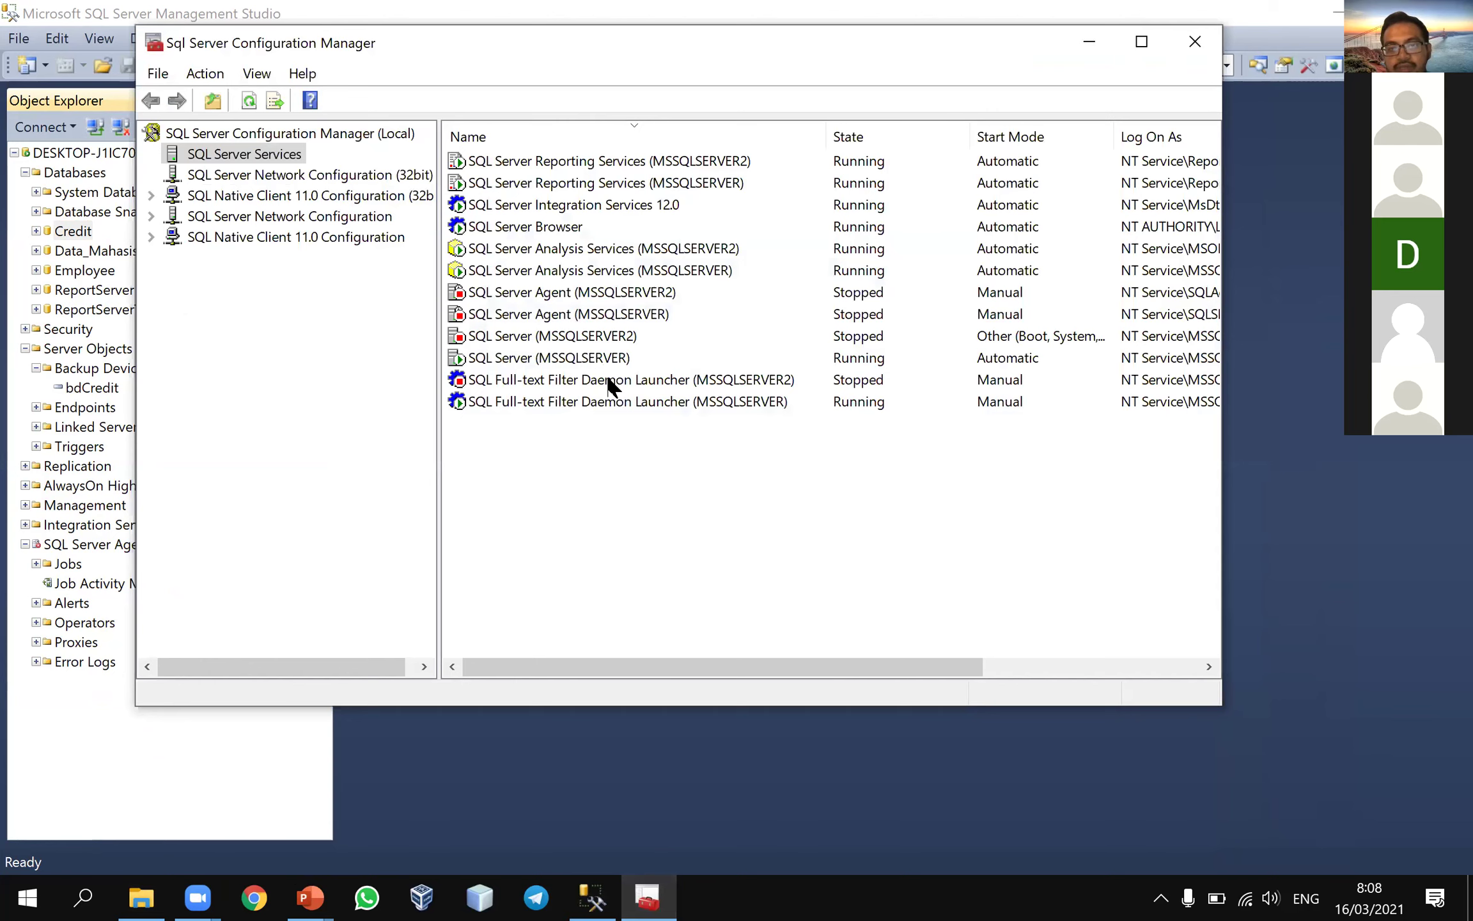
{"action": "left_click", "coordinate": [613, 393]}
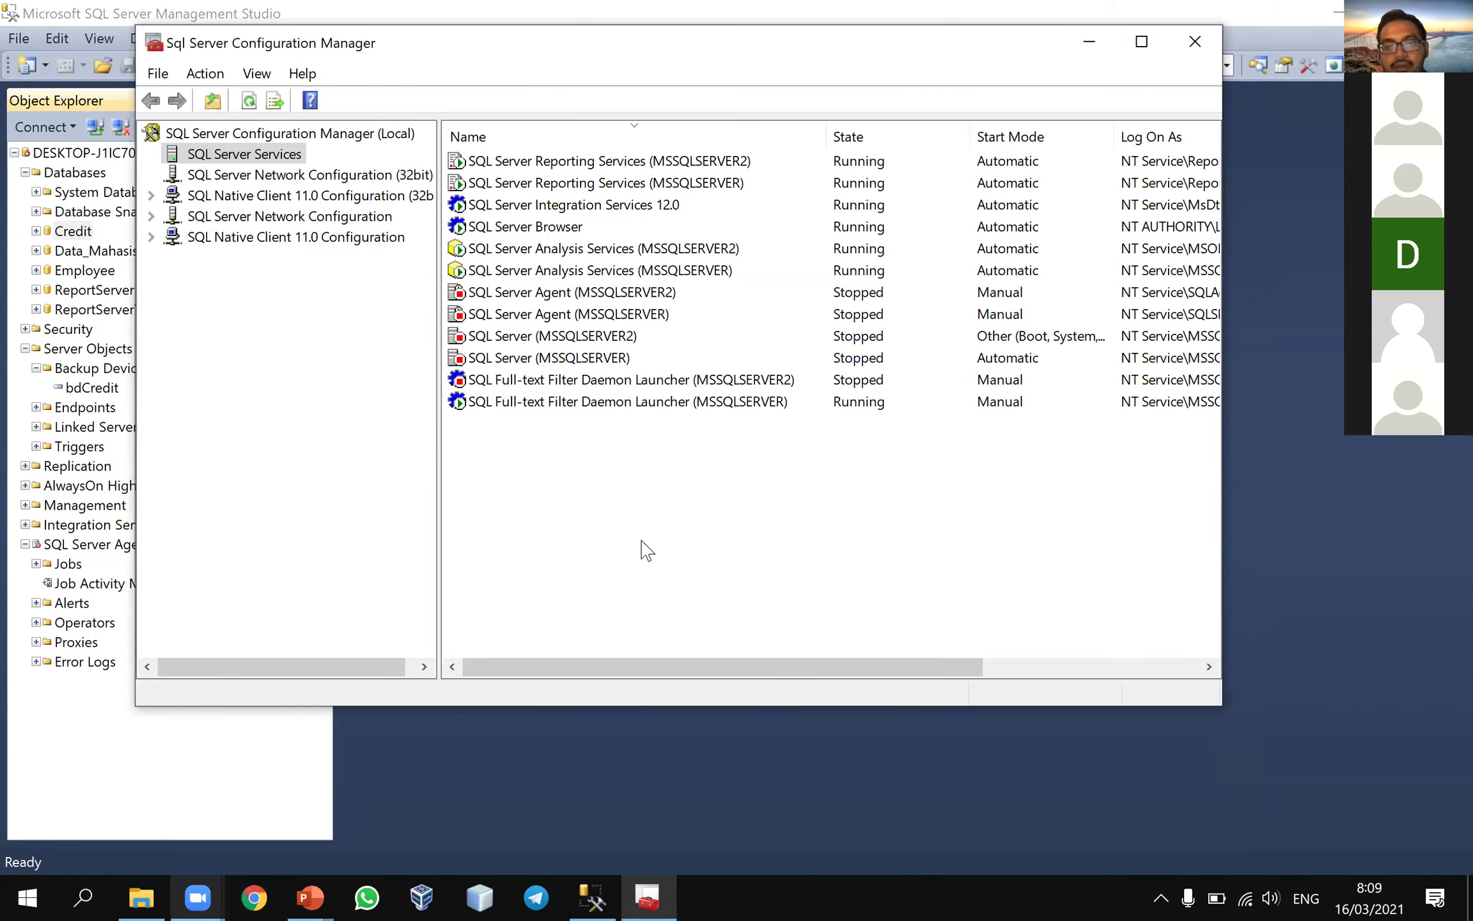
- Switch to File Explorer, delete CreditData.mdf and CreditLog.ldf from the DATA folder, and minimize its window
{"action": "key", "text": "alt+Tab"}
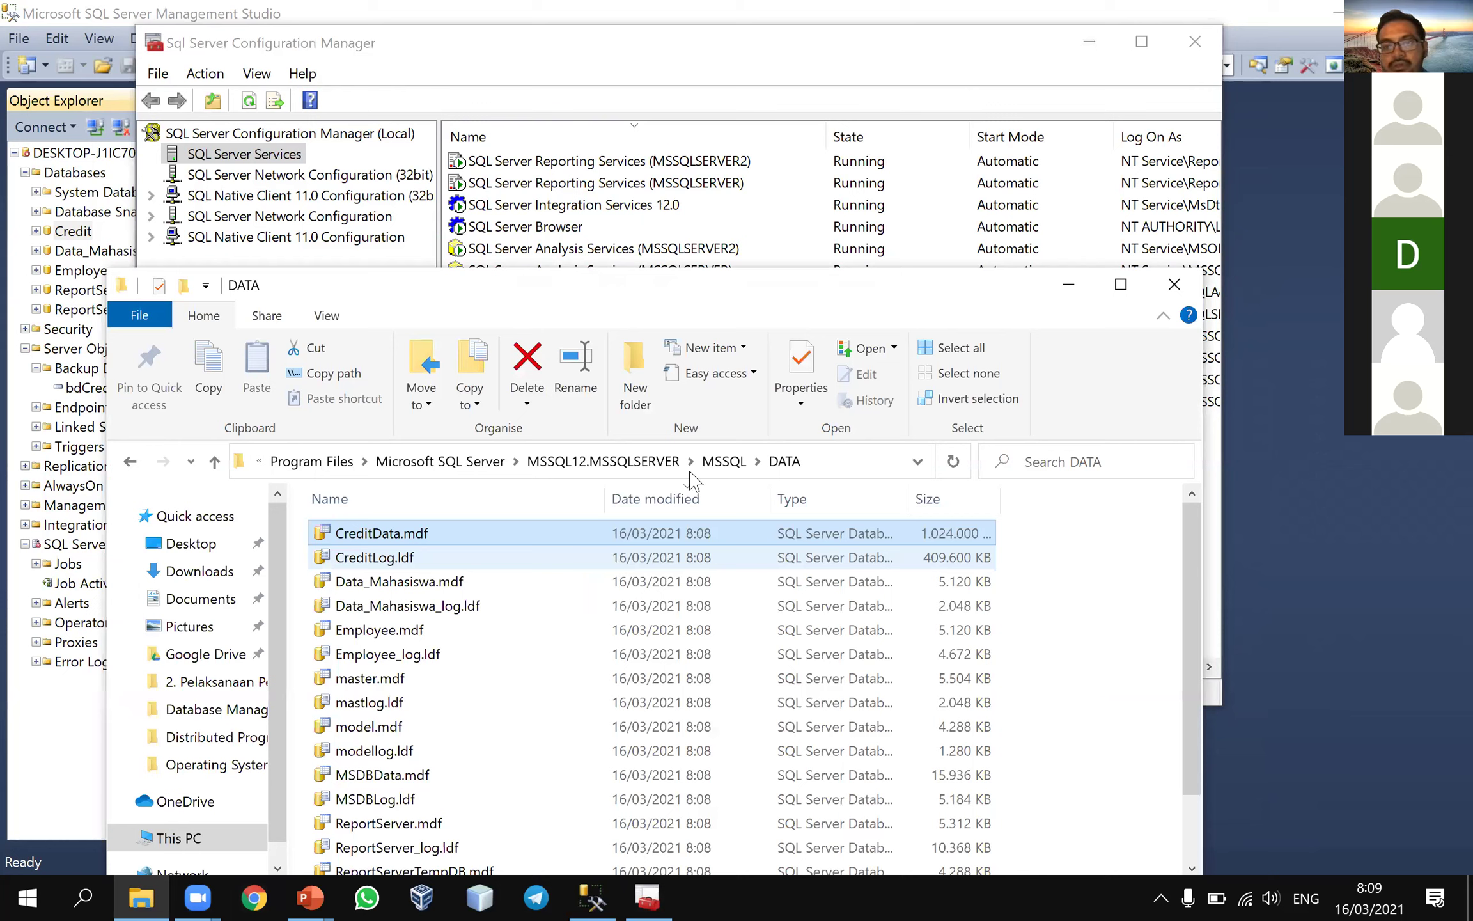
{"action": "key", "text": "Delete"}
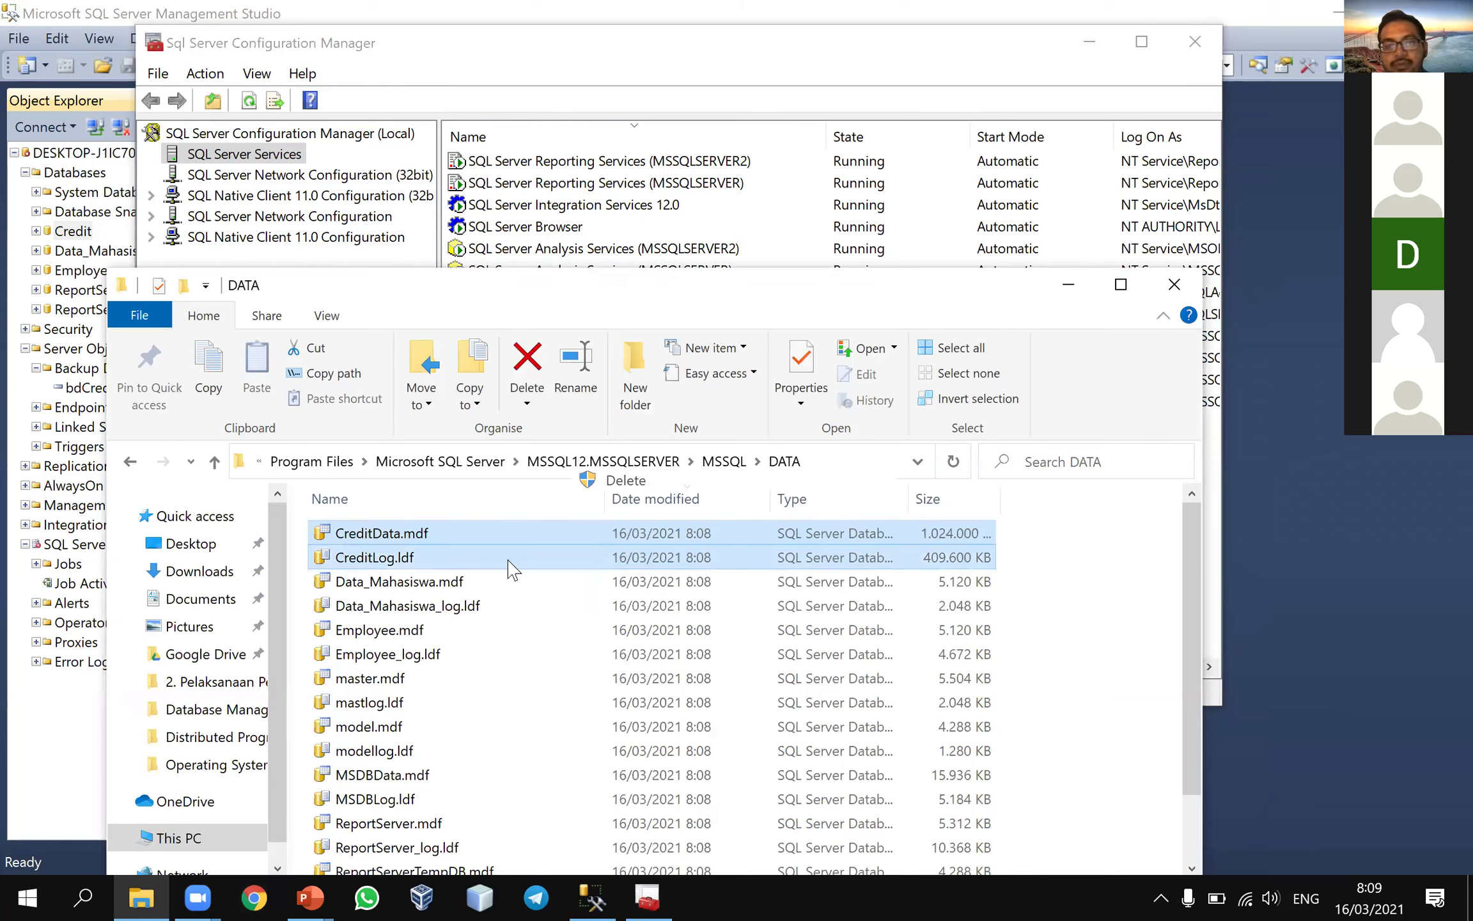
{"action": "left_click", "coordinate": [1068, 284]}
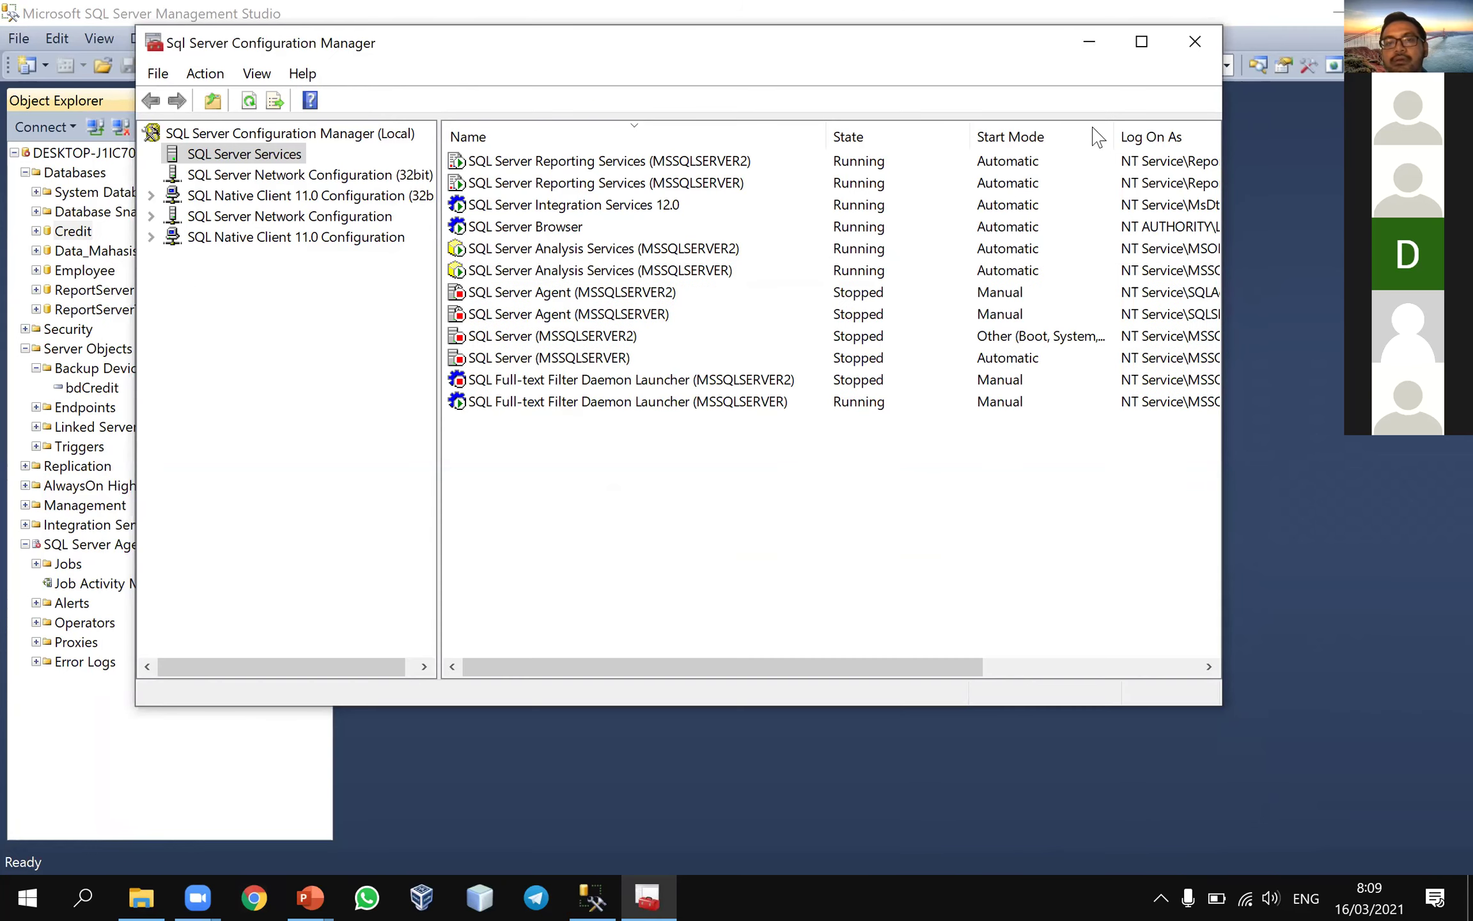
- Start the SQL Server (MSSQLSERVER) service again in Sql Server Configuration Manager
{"action": "left_click", "coordinate": [578, 358]}
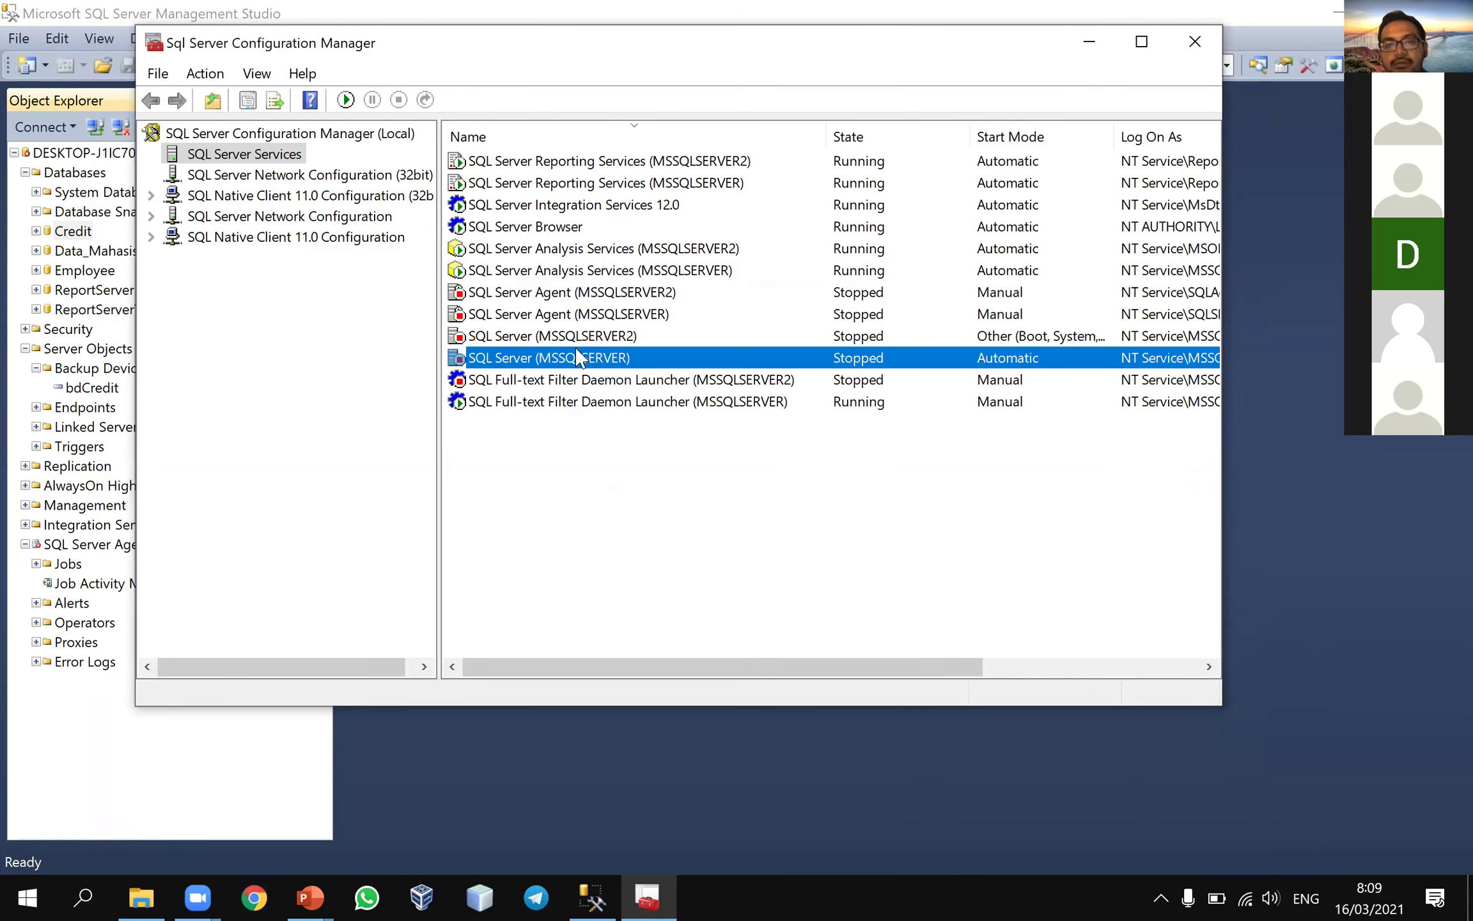
{"action": "right_click", "coordinate": [578, 357]}
{"action": "left_click", "coordinate": [614, 363]}
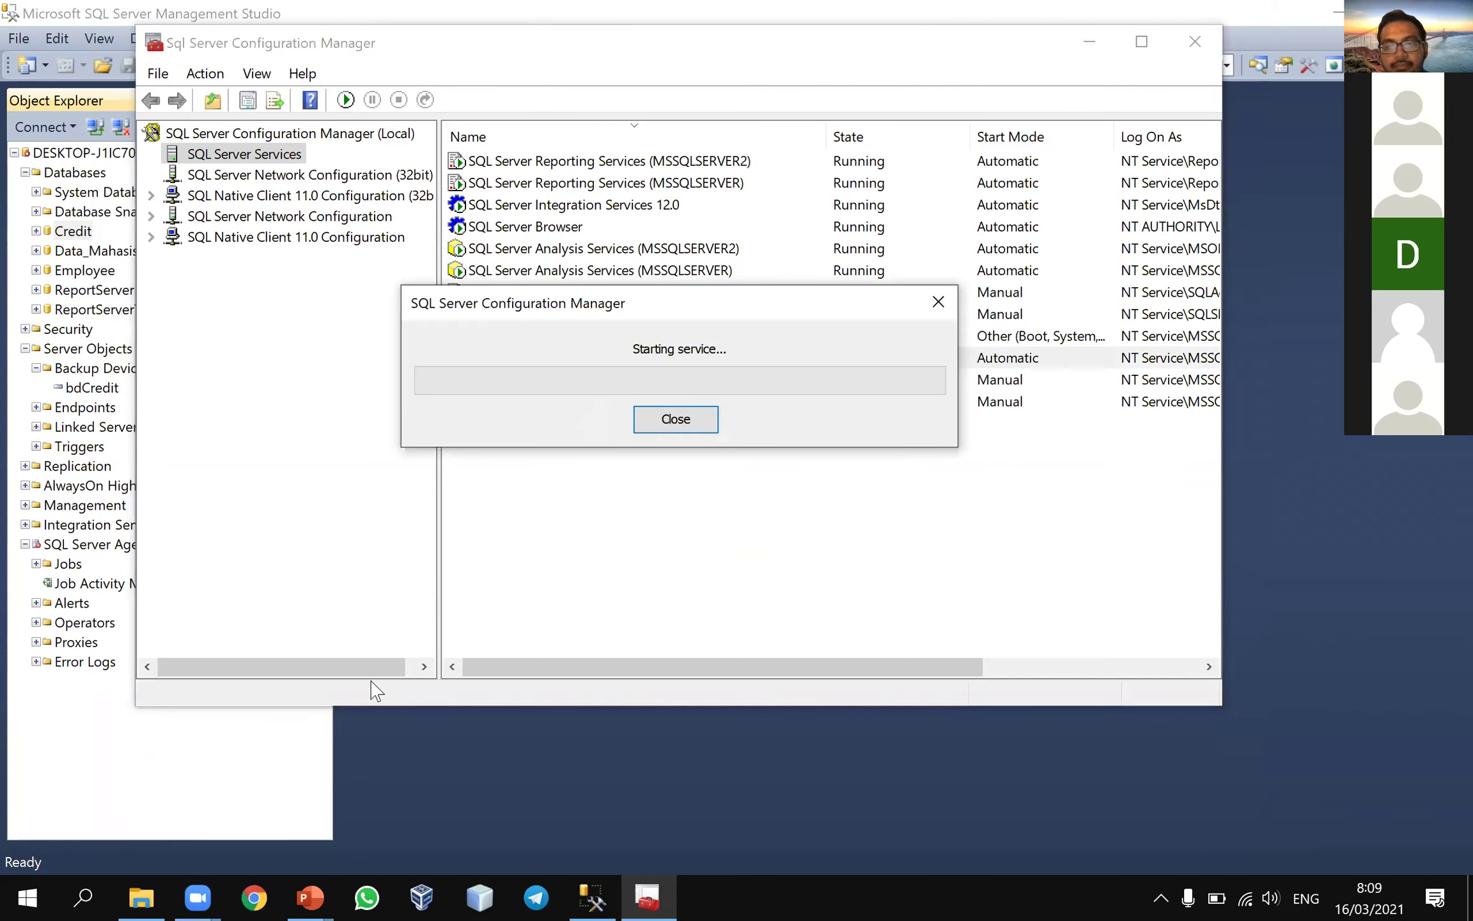
- Switch to PowerPoint to read the Melakukan Restore slide about reactivating MSSQLSERVER, and return to Sql Server Configuration Manager
{"action": "key", "text": "alt+Tab"}
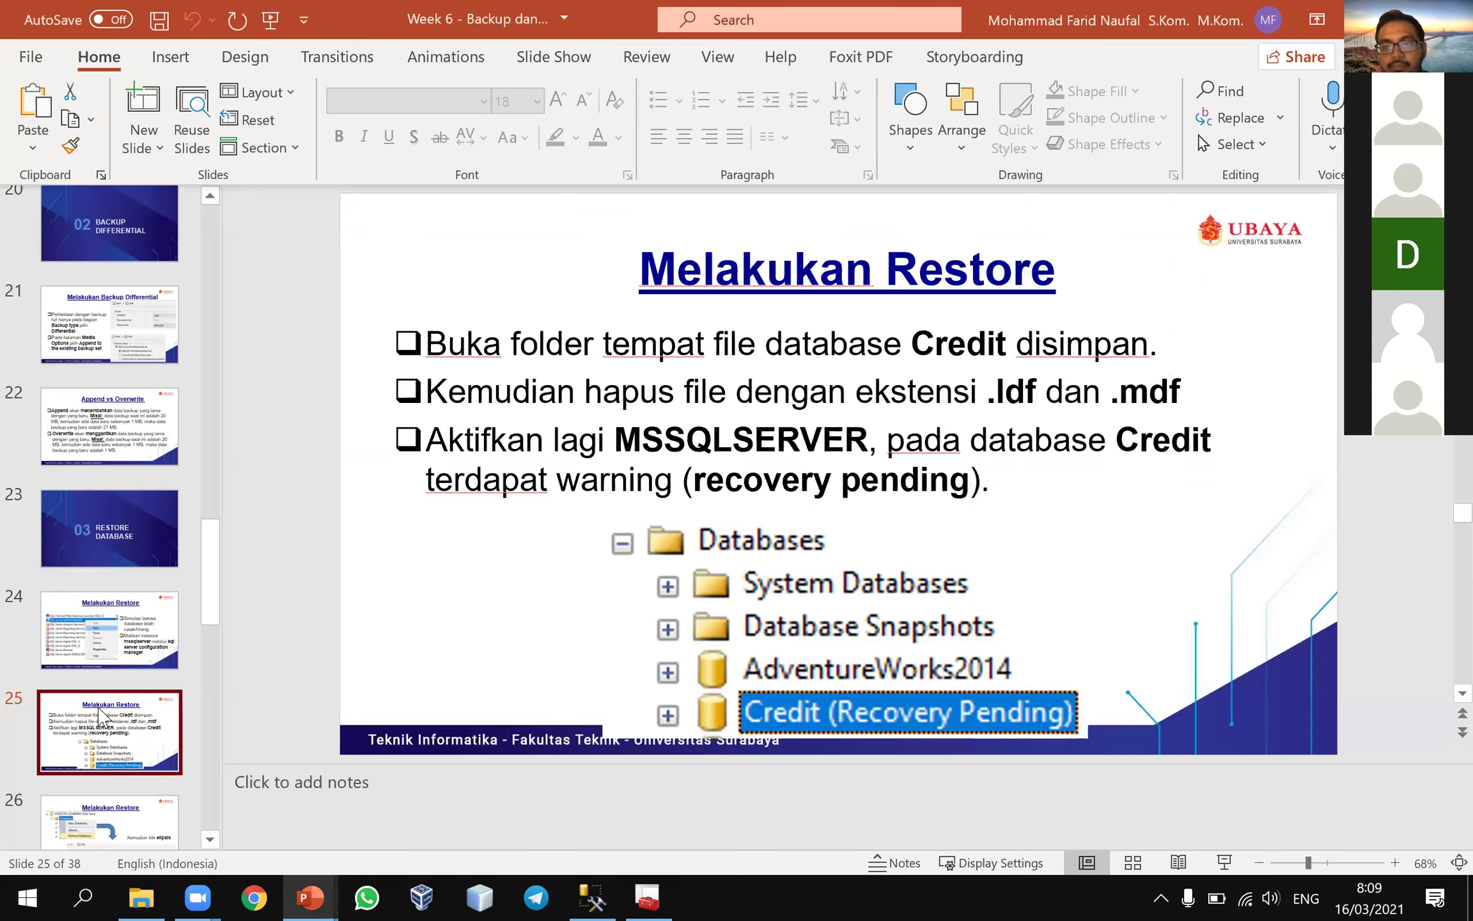
{"action": "key", "text": "Down"}
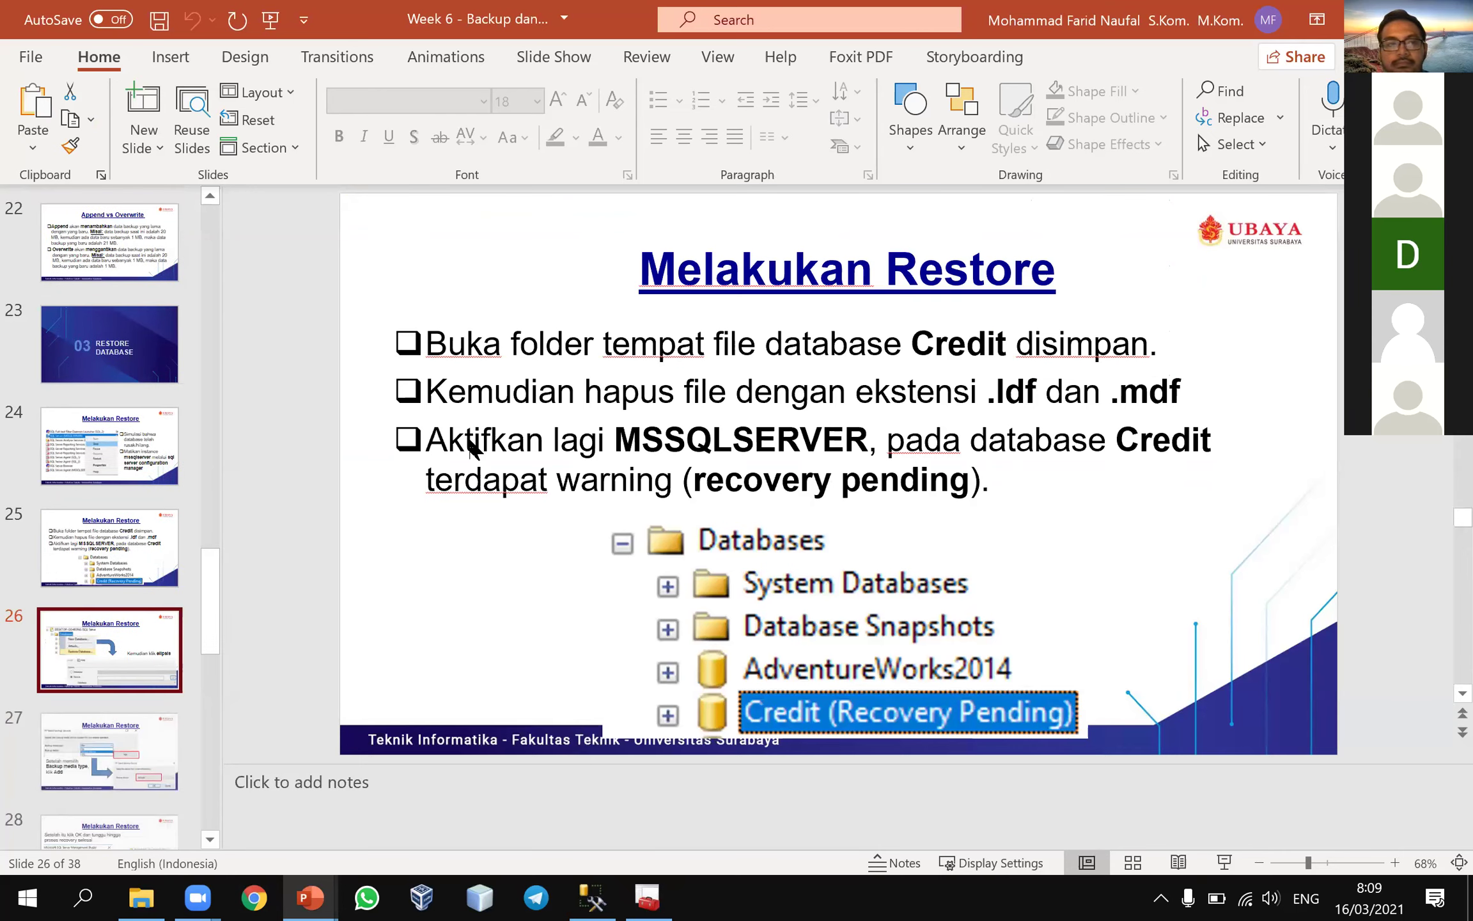
{"action": "key", "text": "alt+Tab"}
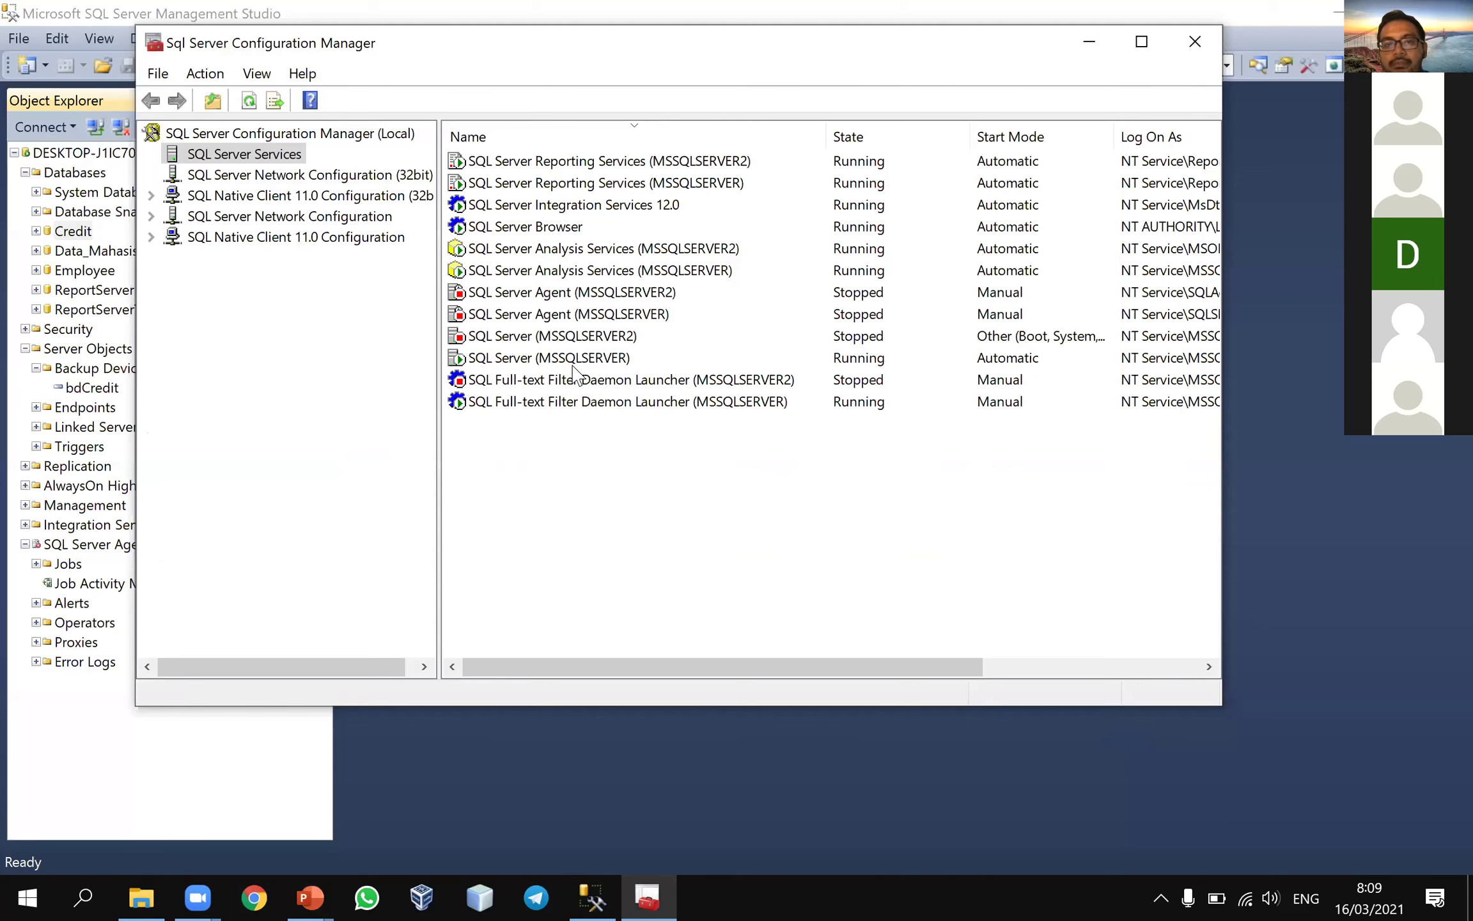
- Switch to Management Studio and disconnect from the DESKTOP-J1IC706 server
{"action": "left_click", "coordinate": [115, 294]}
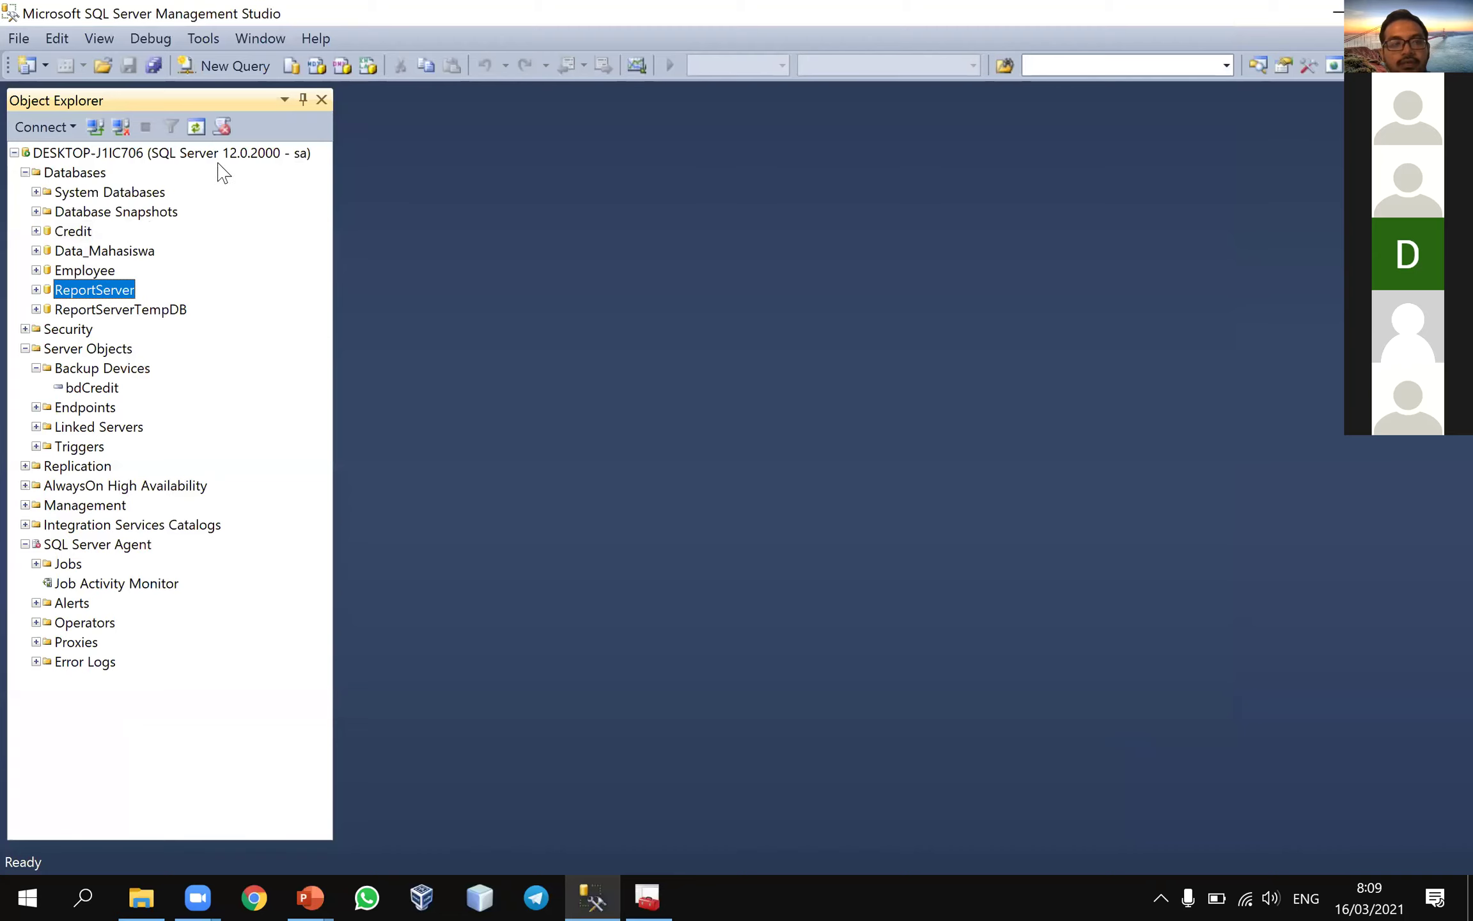
{"action": "right_click", "coordinate": [173, 154]}
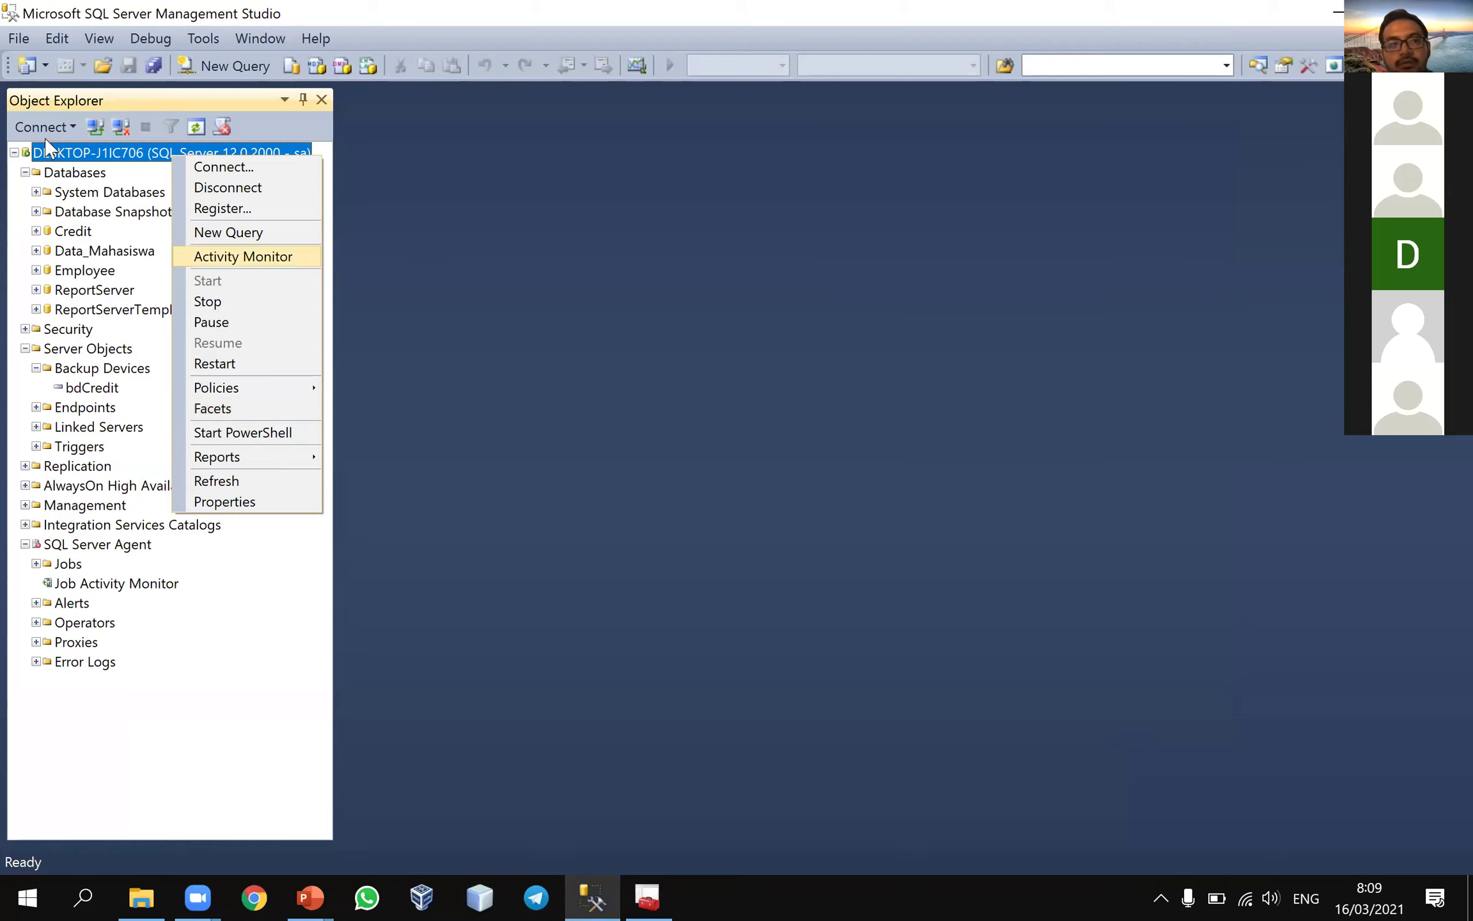
{"action": "left_click", "coordinate": [198, 186]}
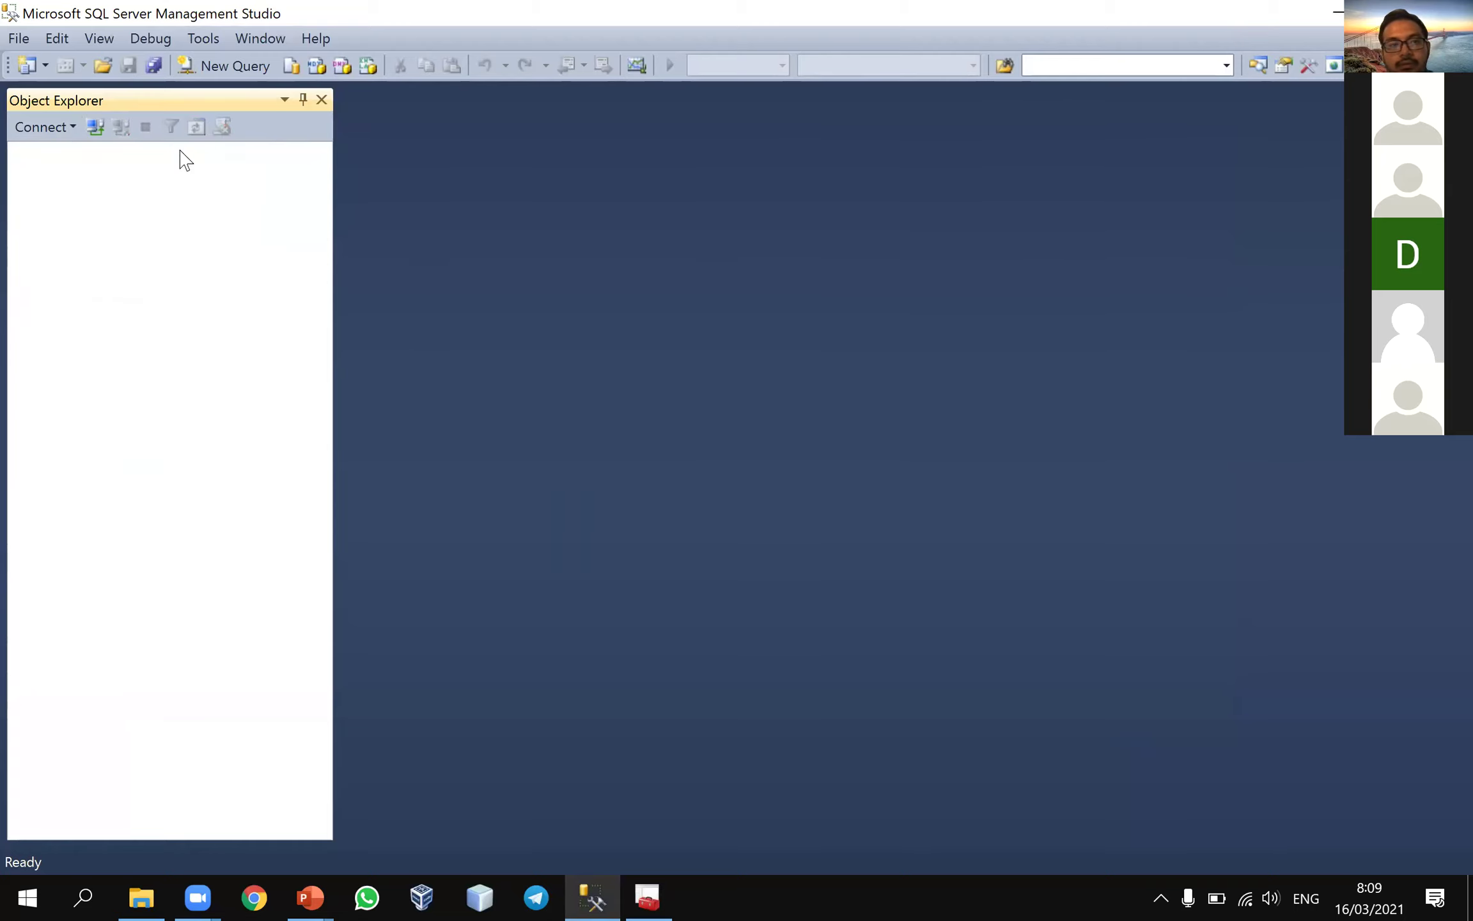
- Reconnect to DESKTOP-J1IC706 with SQL Server Authentication as sa and the account password, and check the Credit database's status
{"action": "key", "text": "BackSpace"}
{"action": "key", "text": "BackSpace"}
{"action": "key", "text": "BackSpace"}
{"action": "type", "text": "sa"}
{"action": "left_click", "coordinate": [787, 403]}
{"action": "type", "text": "**"}
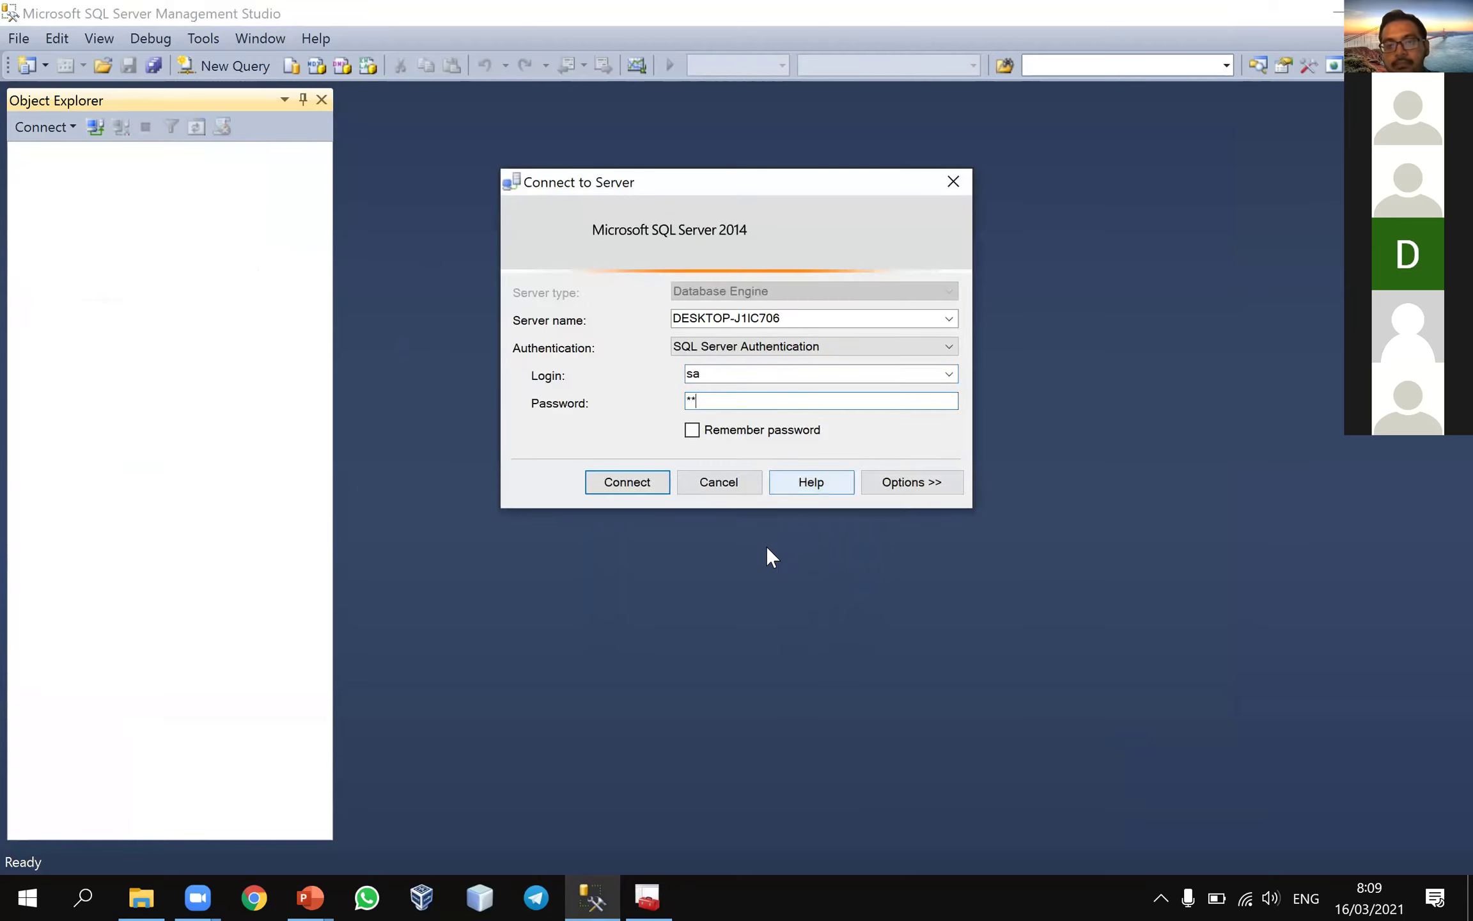
{"action": "left_click", "coordinate": [629, 481]}
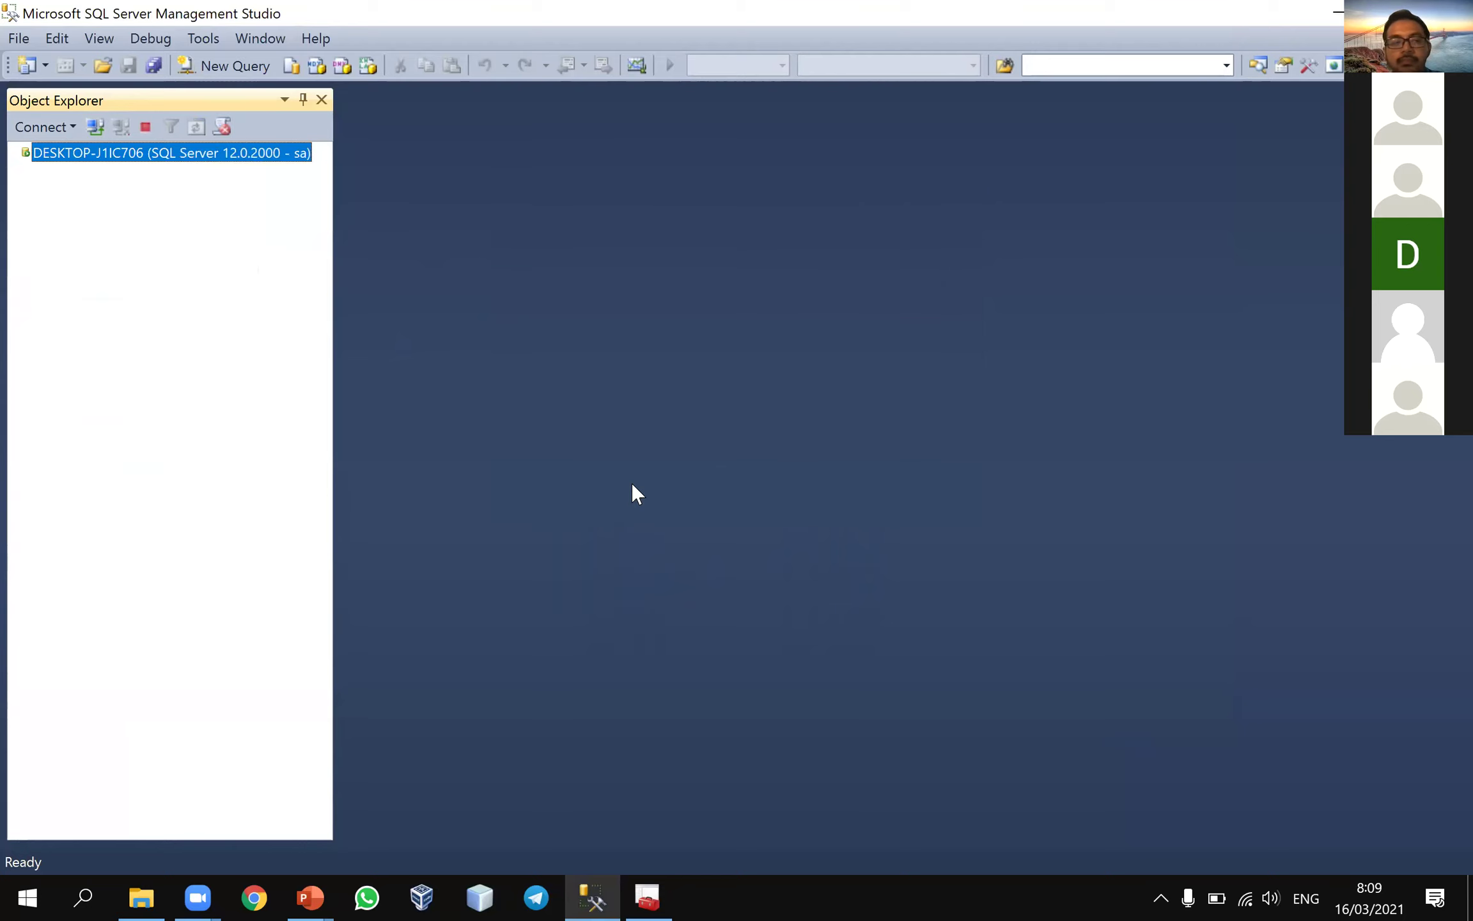
{"action": "left_click", "coordinate": [25, 172]}
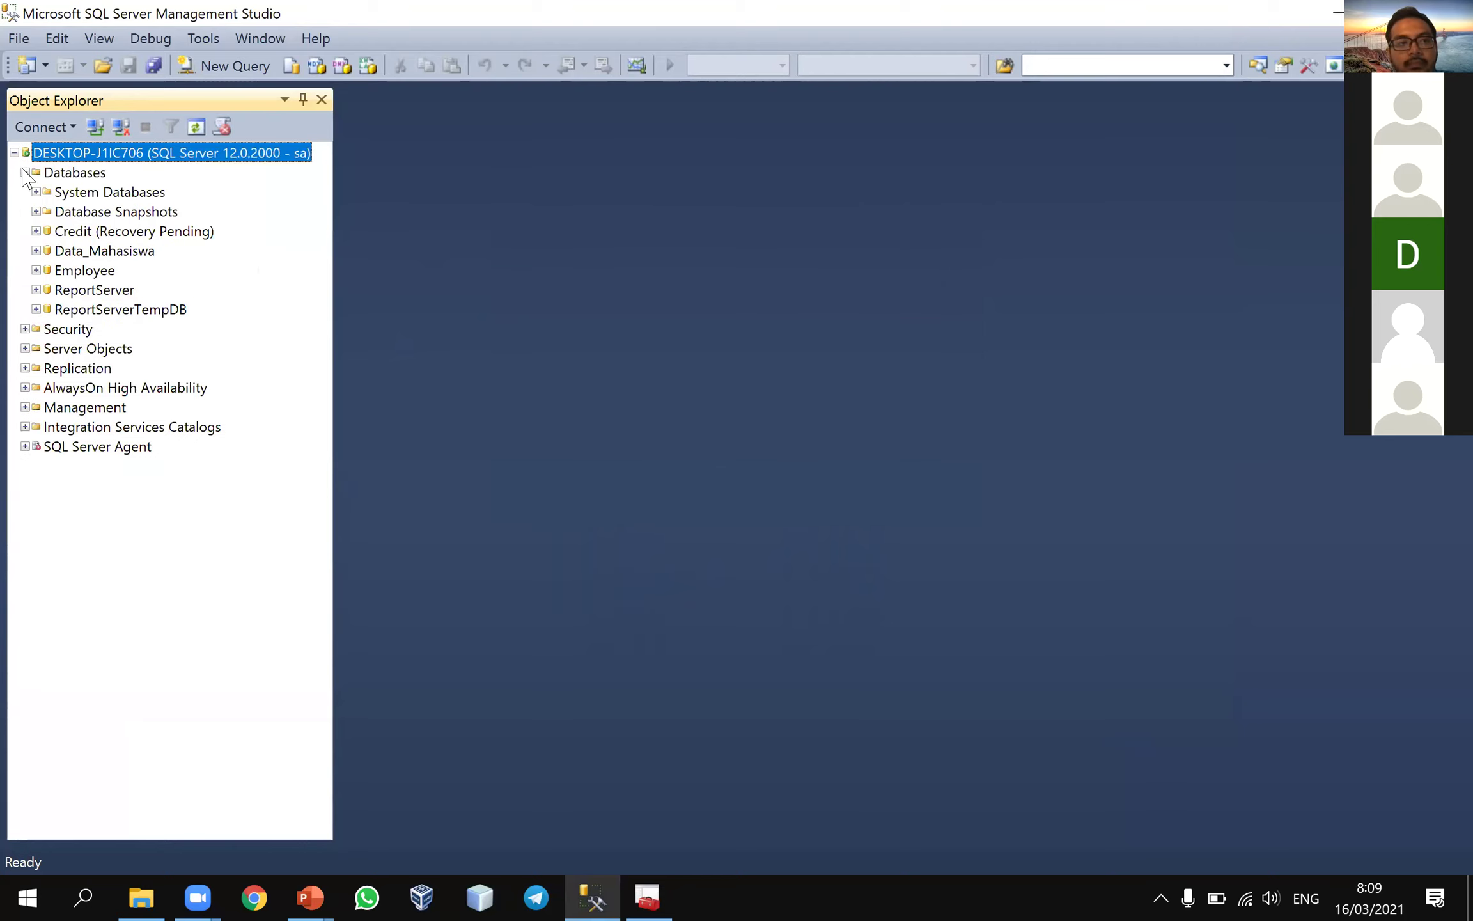
{"action": "left_click", "coordinate": [89, 235]}
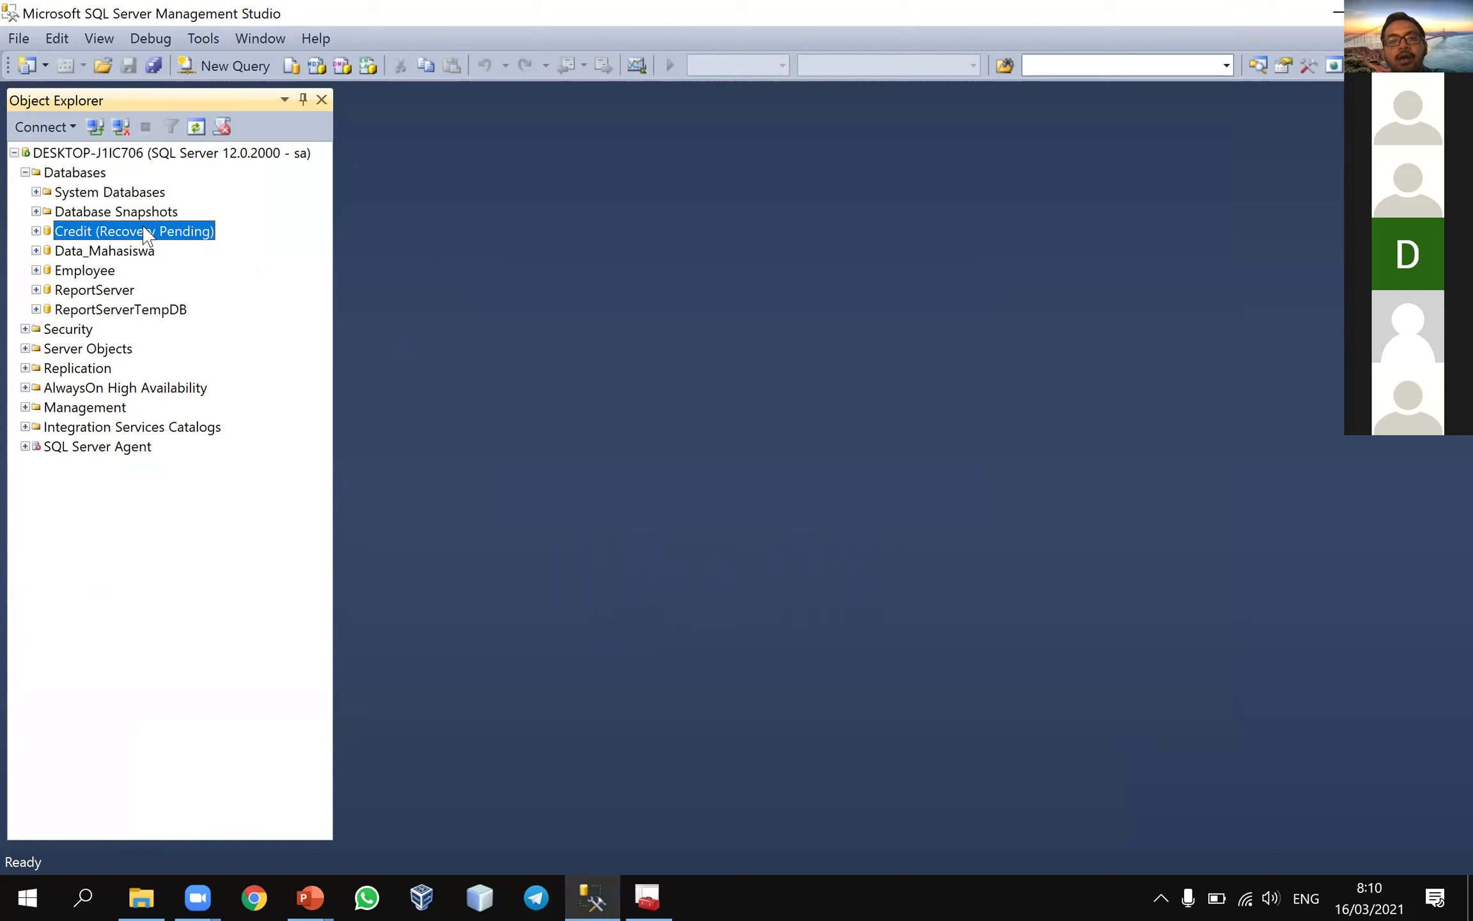
- Switch to PowerPoint and read the Melakukan Restore slides 26 to 28 on restoring from a backup device
{"action": "left_click", "coordinate": [311, 898]}
{"action": "left_click", "coordinate": [221, 804]}
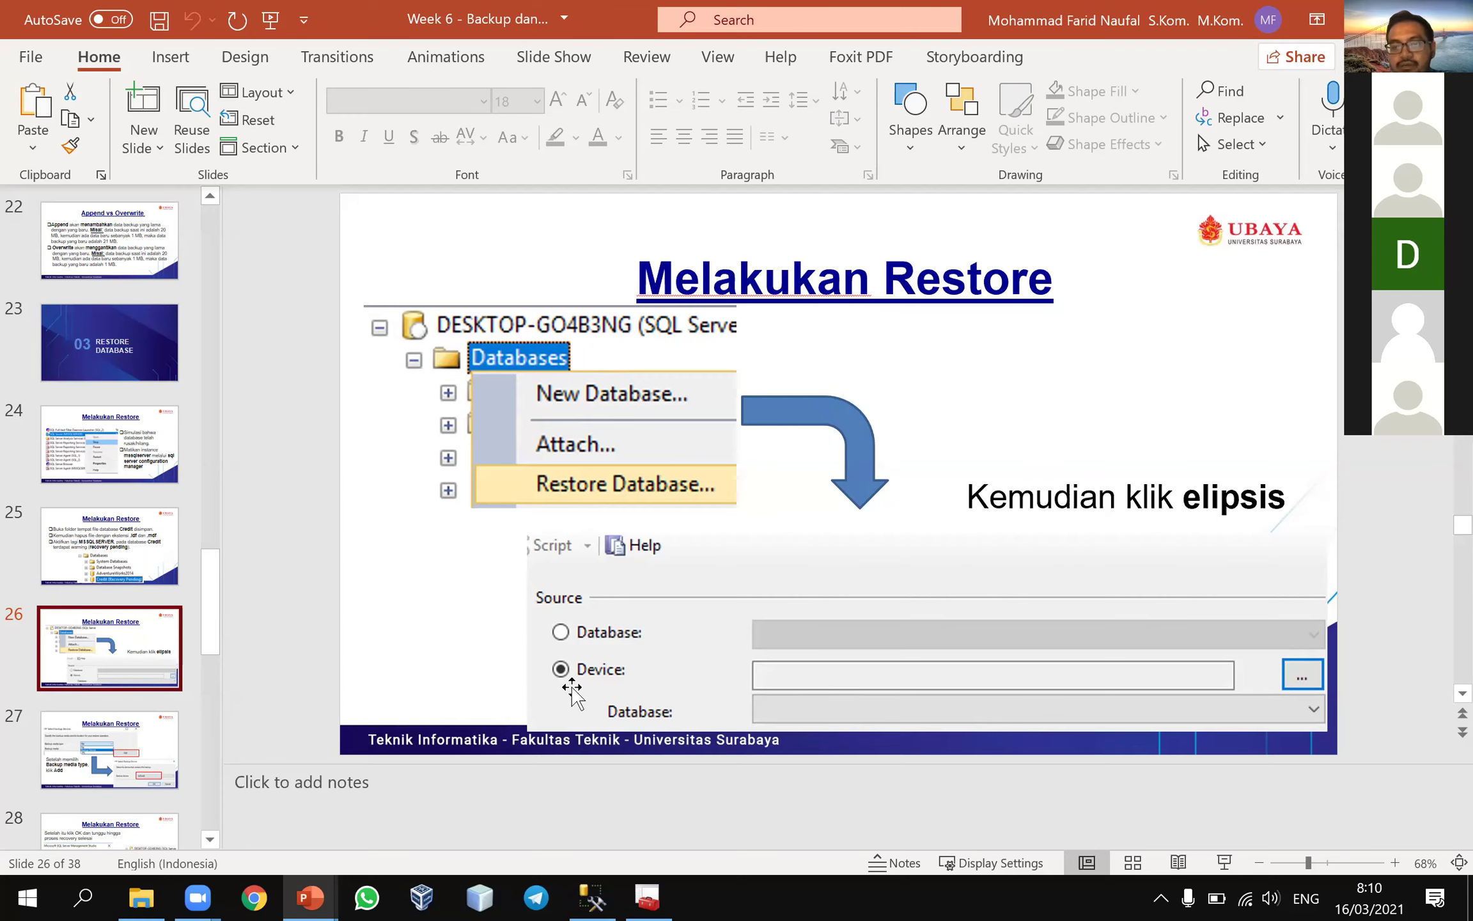
{"action": "left_click", "coordinate": [123, 741]}
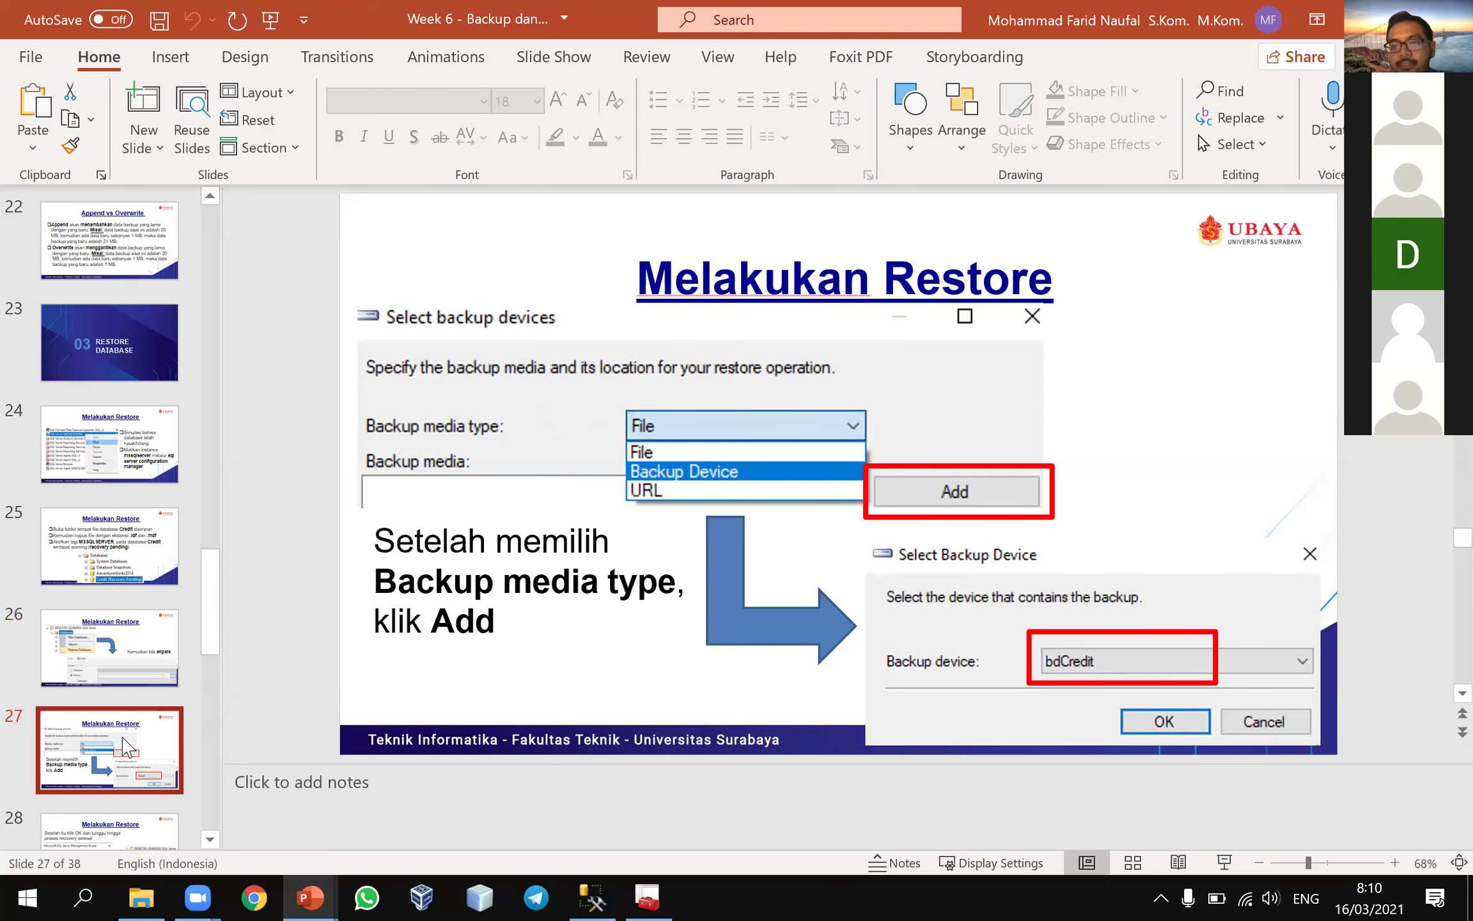
{"action": "key", "text": "Down"}
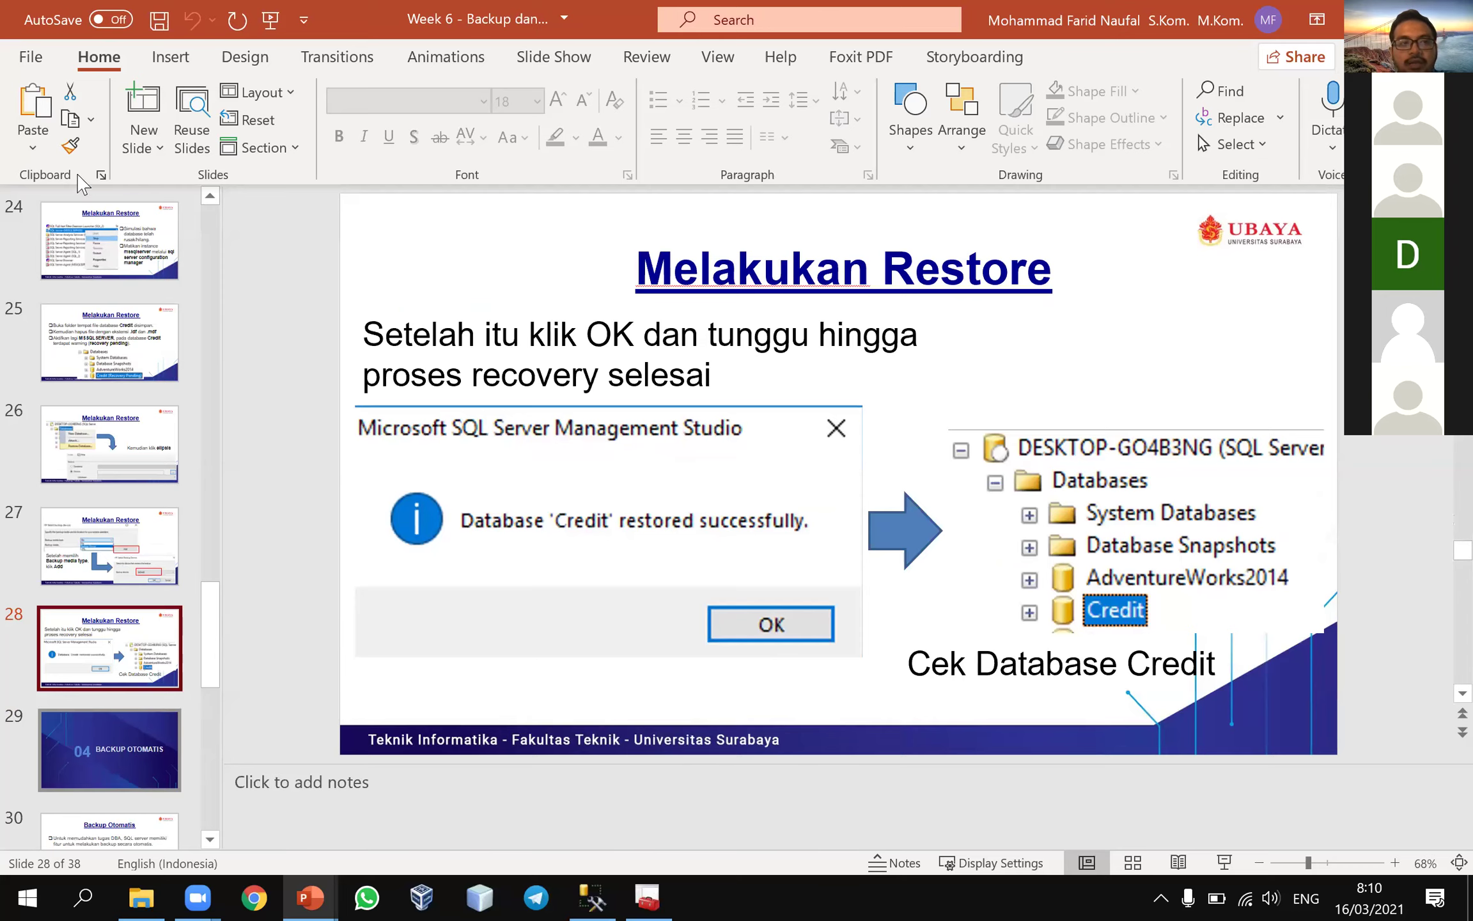
{"action": "right_click", "coordinate": [75, 171]}
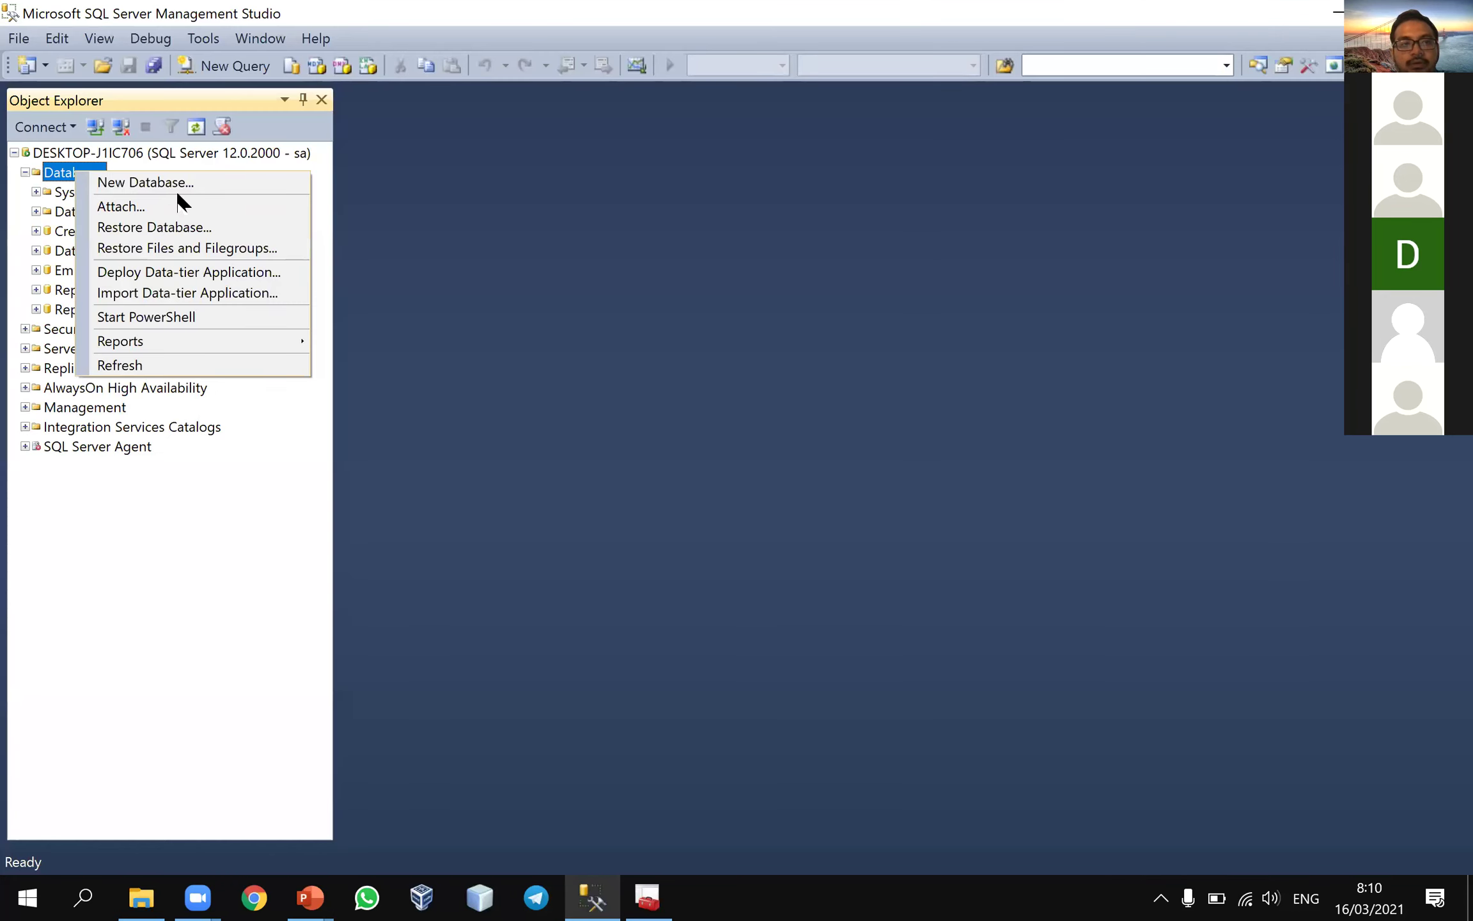
{"action": "left_click", "coordinate": [181, 226]}
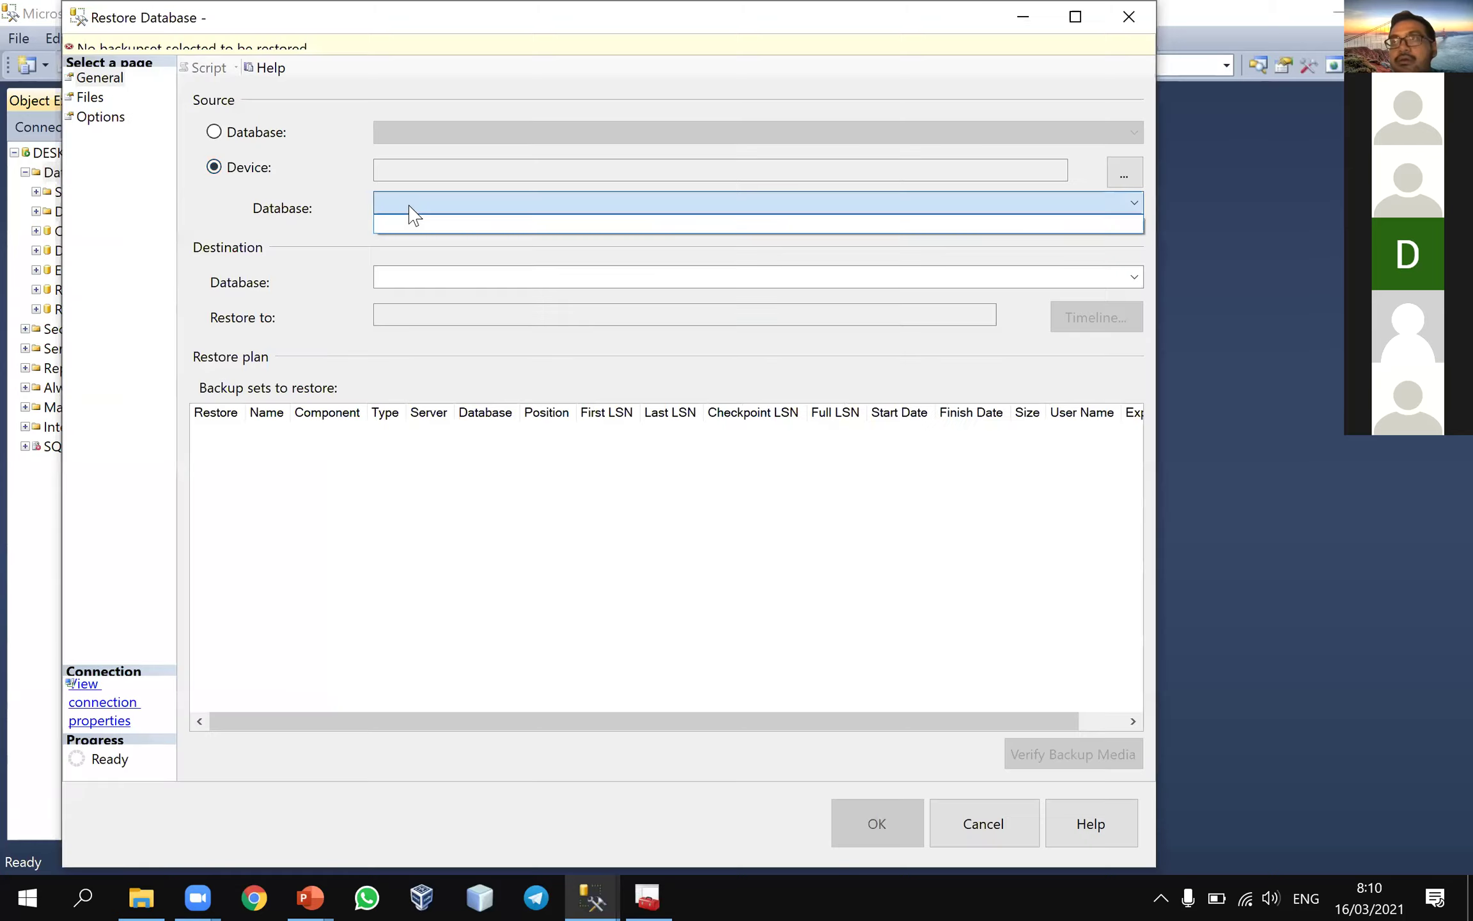
{"action": "left_click", "coordinate": [297, 208]}
{"action": "left_click", "coordinate": [256, 131]}
{"action": "left_click", "coordinate": [247, 166]}
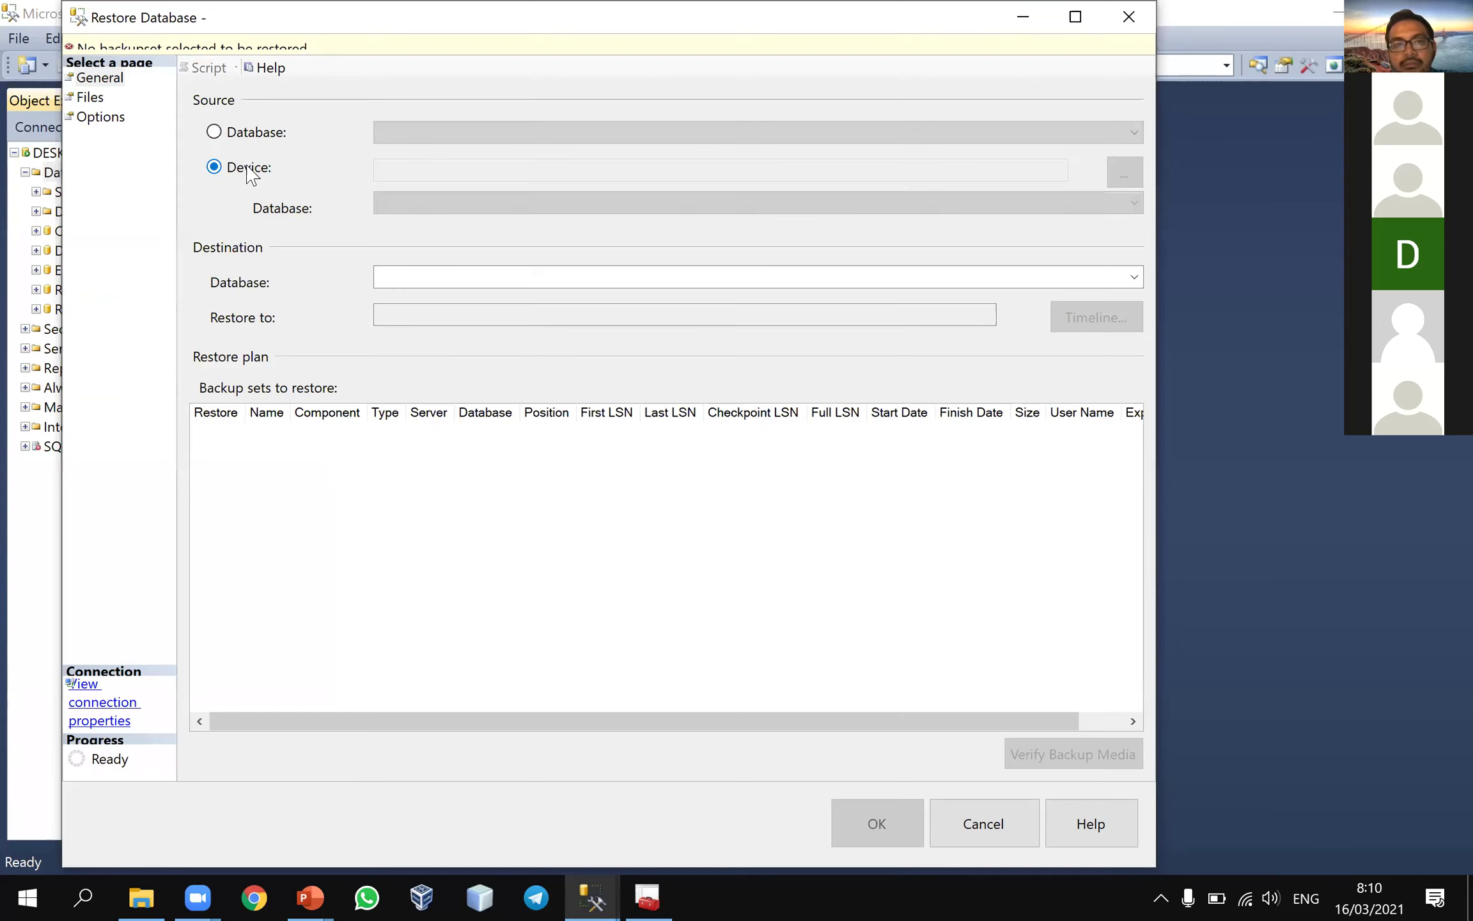
{"action": "left_click", "coordinate": [419, 212]}
{"action": "left_click", "coordinate": [311, 246]}
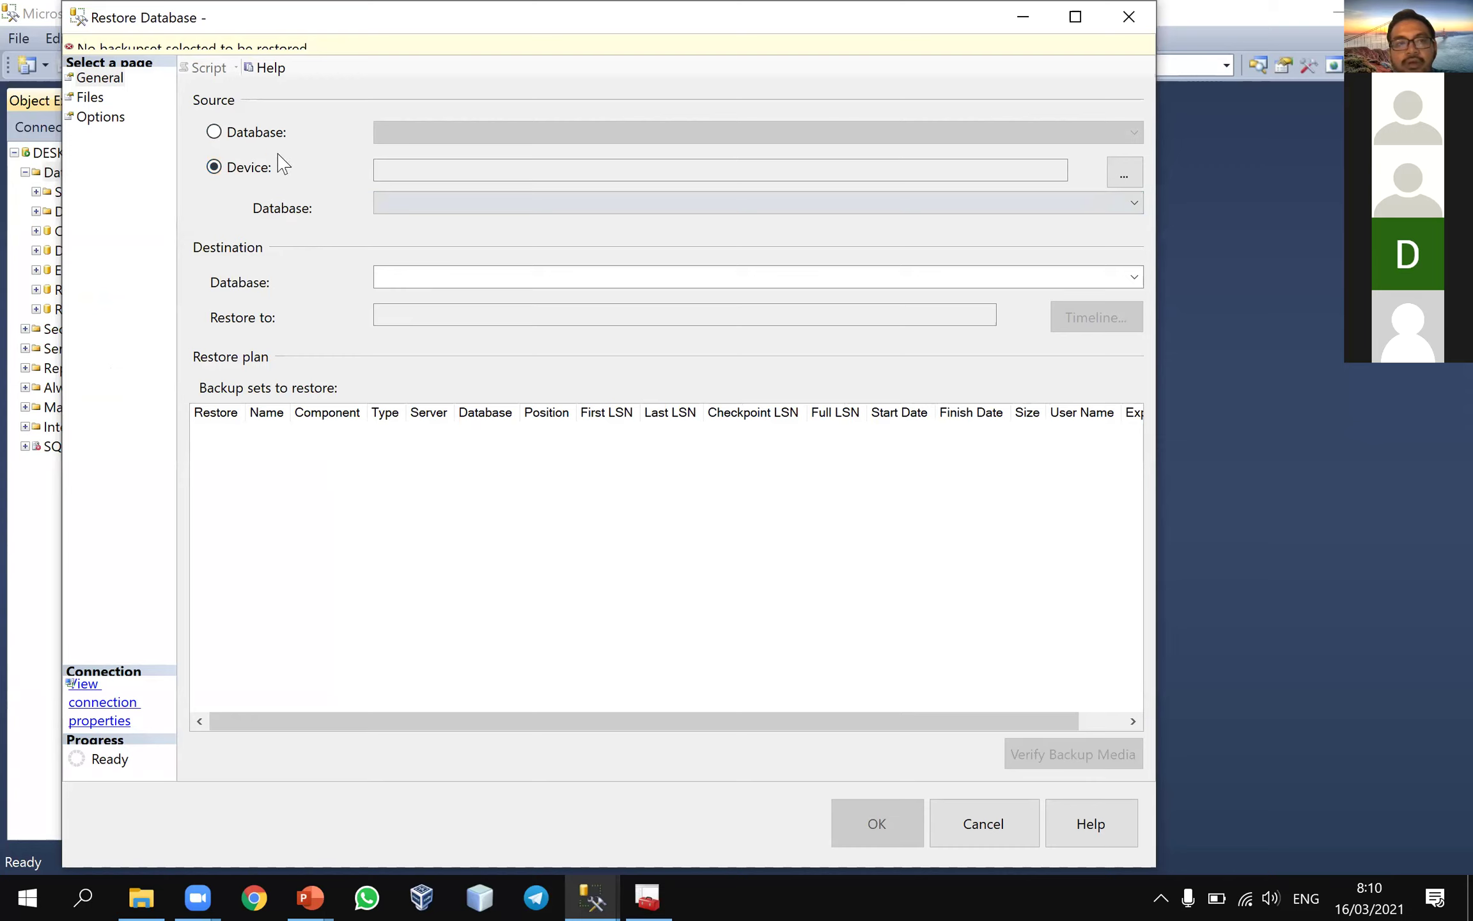
{"action": "left_click", "coordinate": [983, 823]}
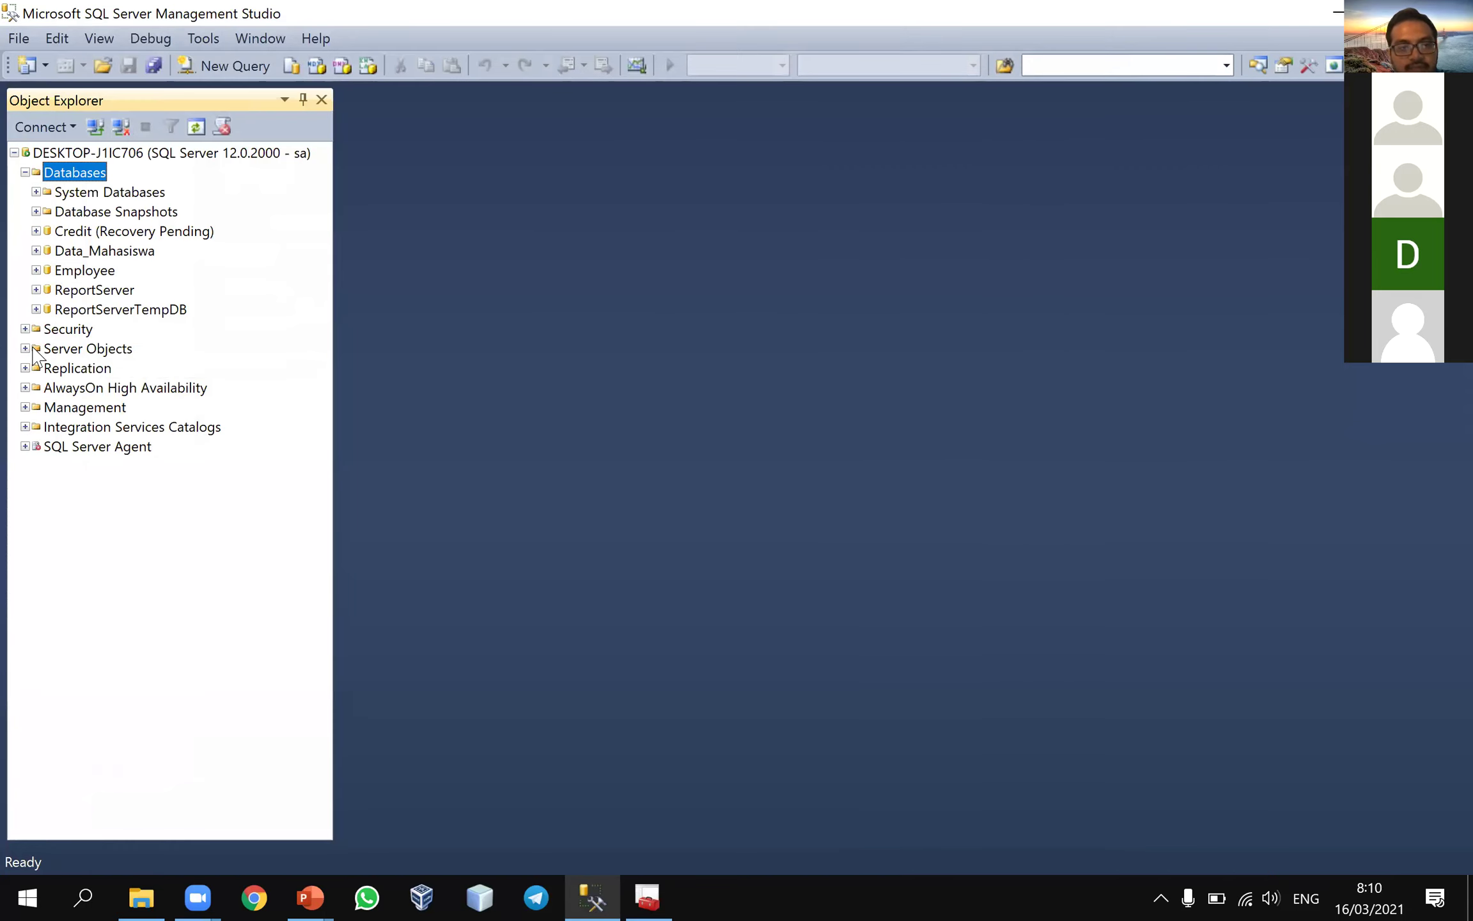
- Restore the Credit database from the bdCredit backup device, using its Credit-Full Database Backup set
{"action": "left_click", "coordinate": [26, 349]}
{"action": "left_click", "coordinate": [37, 371]}
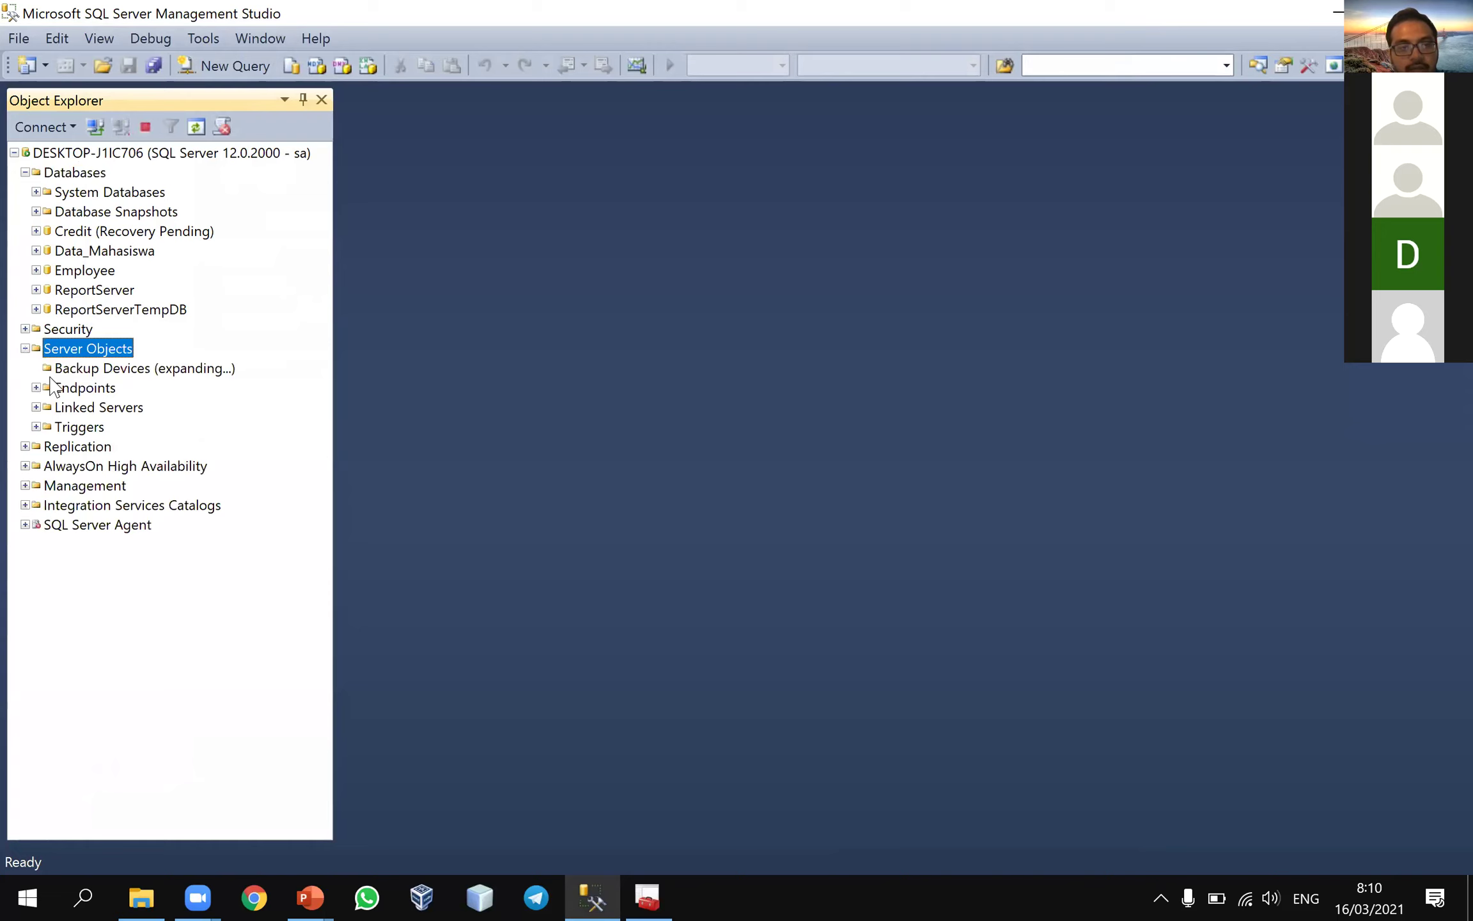
{"action": "left_click", "coordinate": [40, 385]}
{"action": "right_click", "coordinate": [63, 171]}
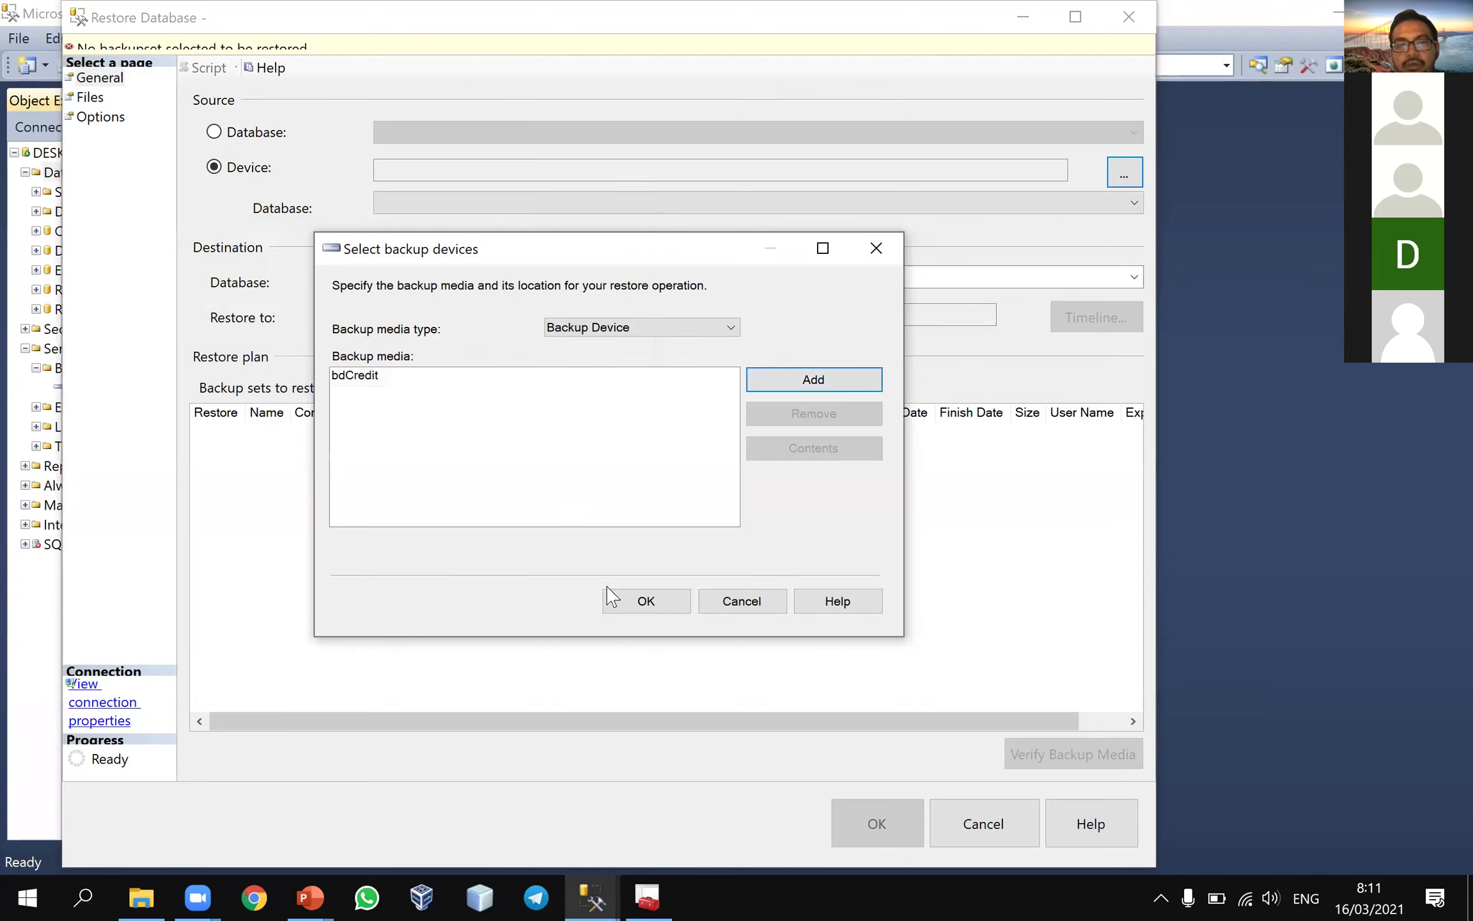
{"action": "left_click", "coordinate": [665, 607]}
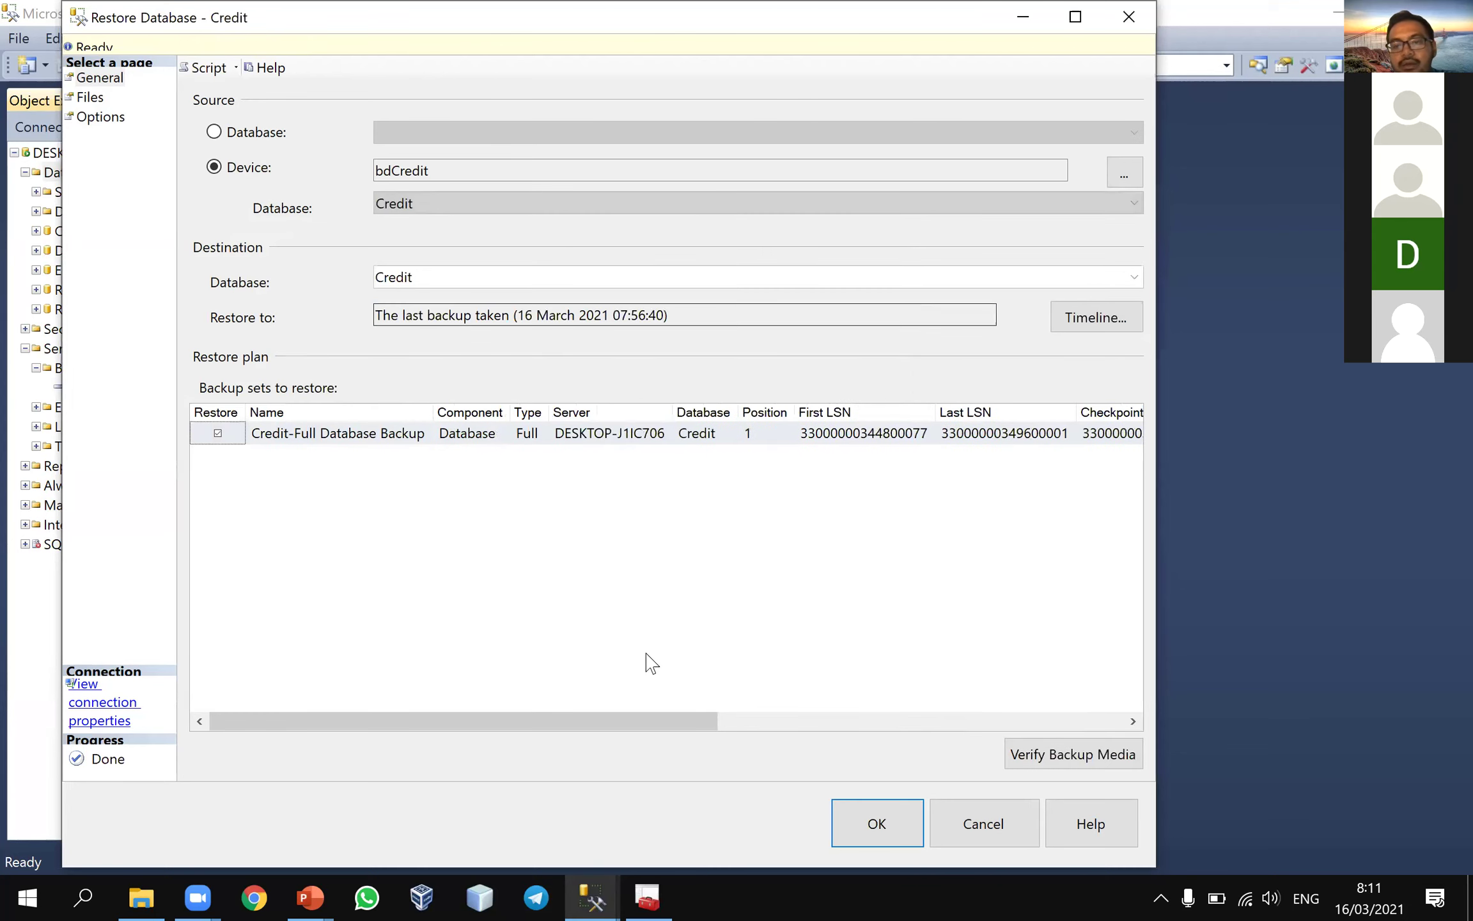
{"action": "left_click", "coordinate": [878, 831]}
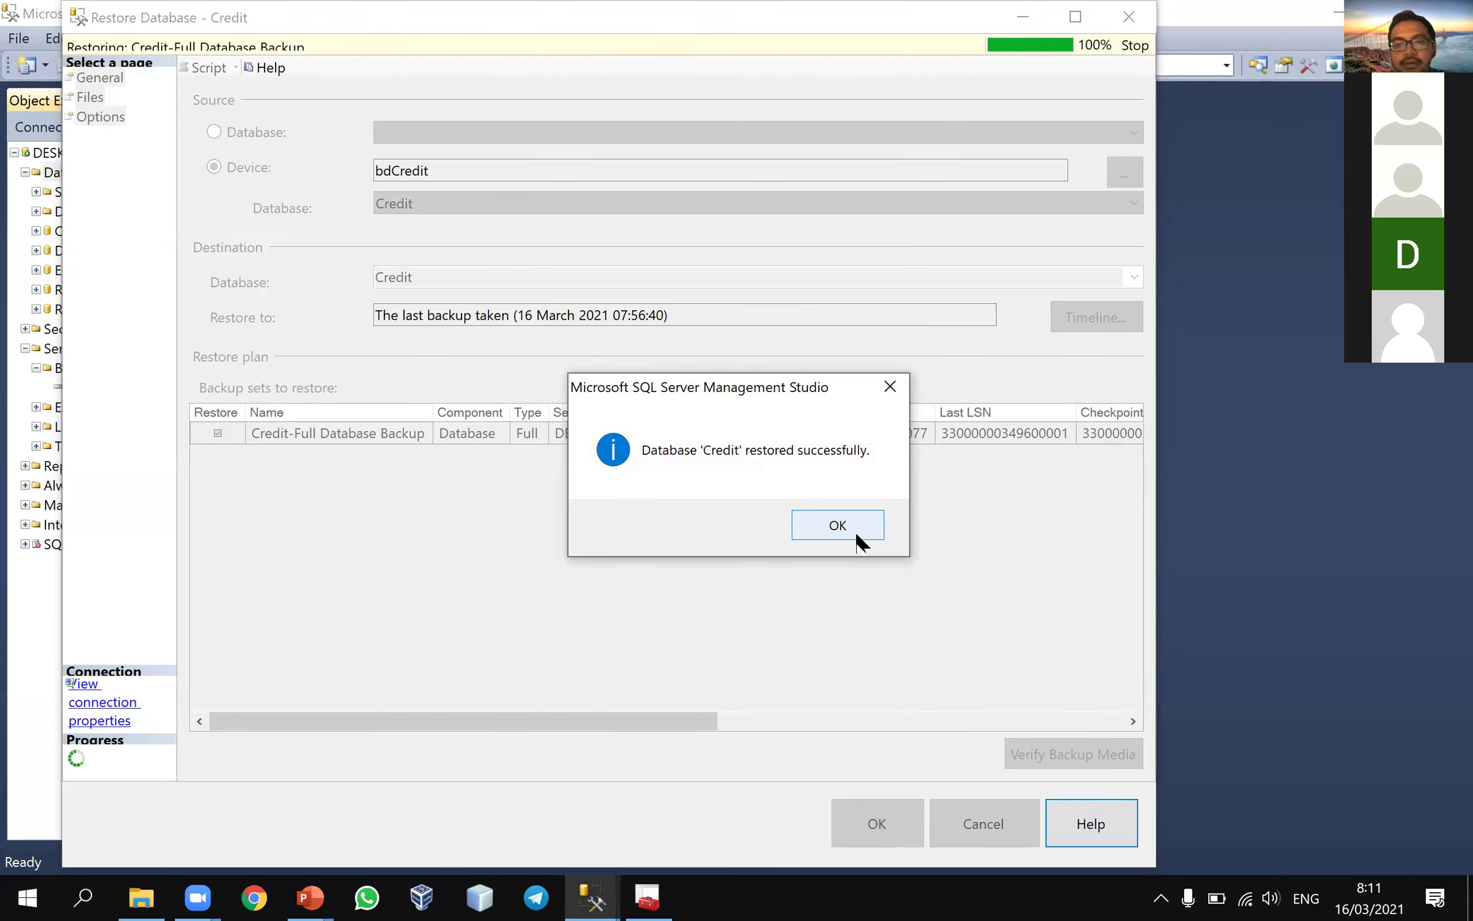
{"action": "left_click", "coordinate": [857, 535]}
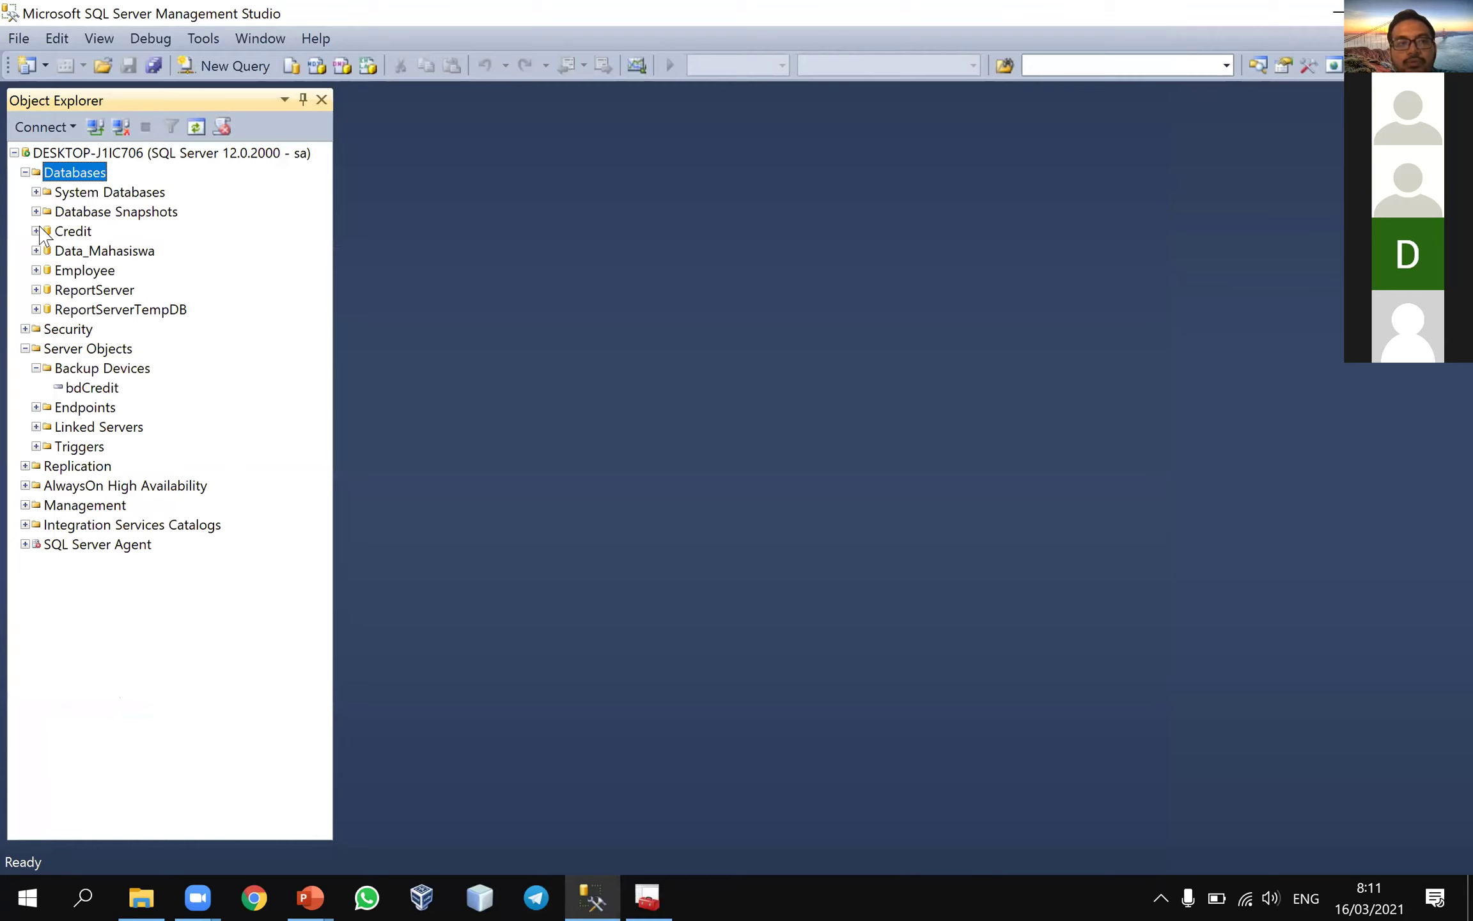
- Expand the Credit database to check its contents, and select the bdCredit backup device
{"action": "left_click", "coordinate": [36, 231]}
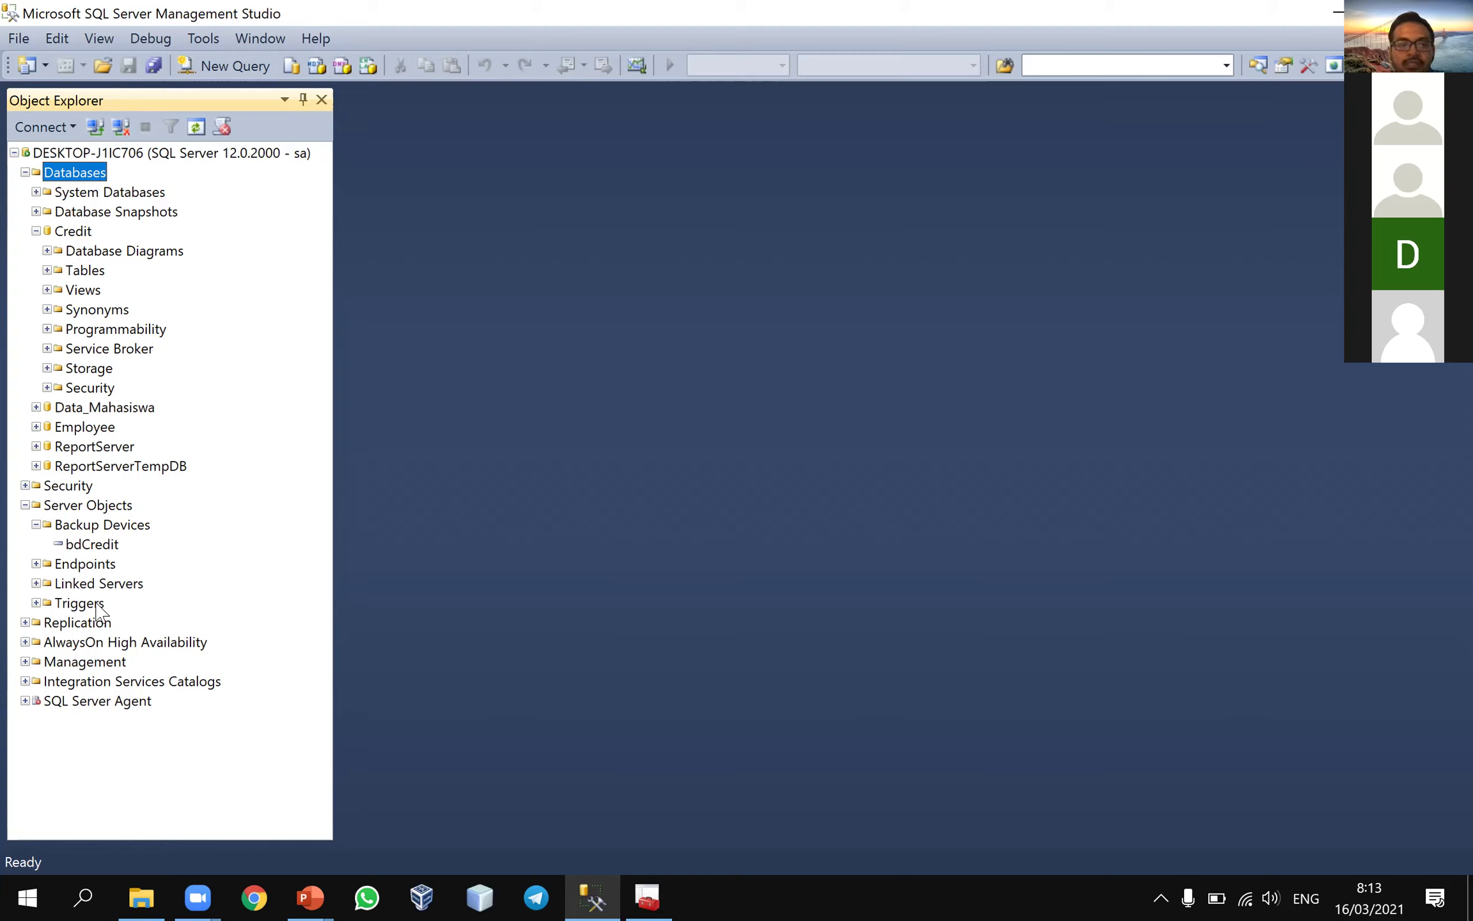
{"action": "left_click", "coordinate": [105, 564]}
{"action": "left_click", "coordinate": [94, 546]}
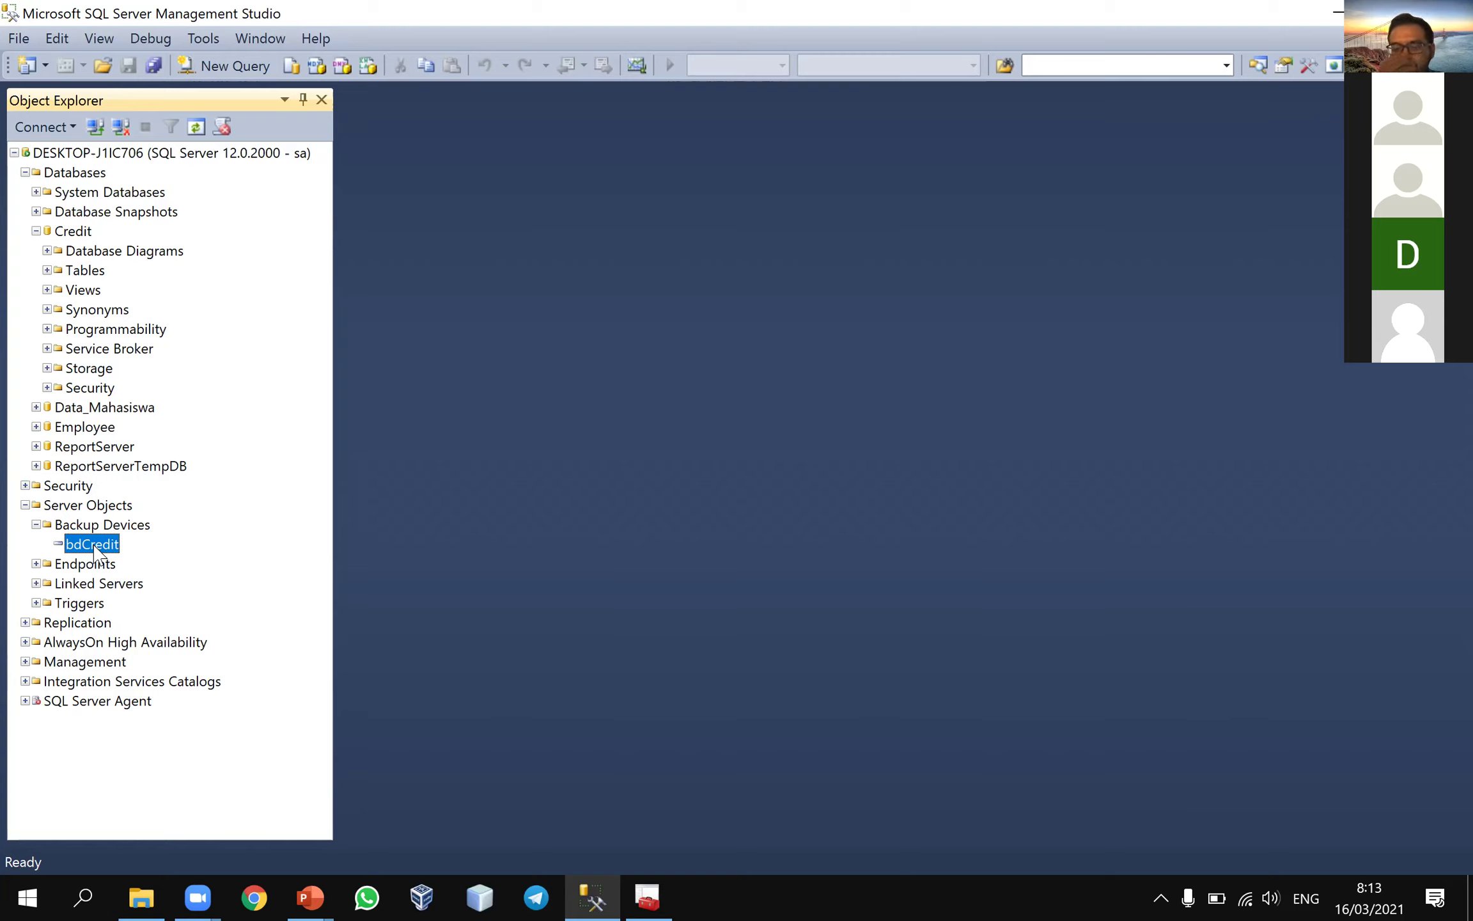
- Switch to PowerPoint, present the Week 6 Backup dan Recovery deck from slide 28, and read on to the Backup Otomatis slide
{"action": "left_click", "coordinate": [310, 897]}
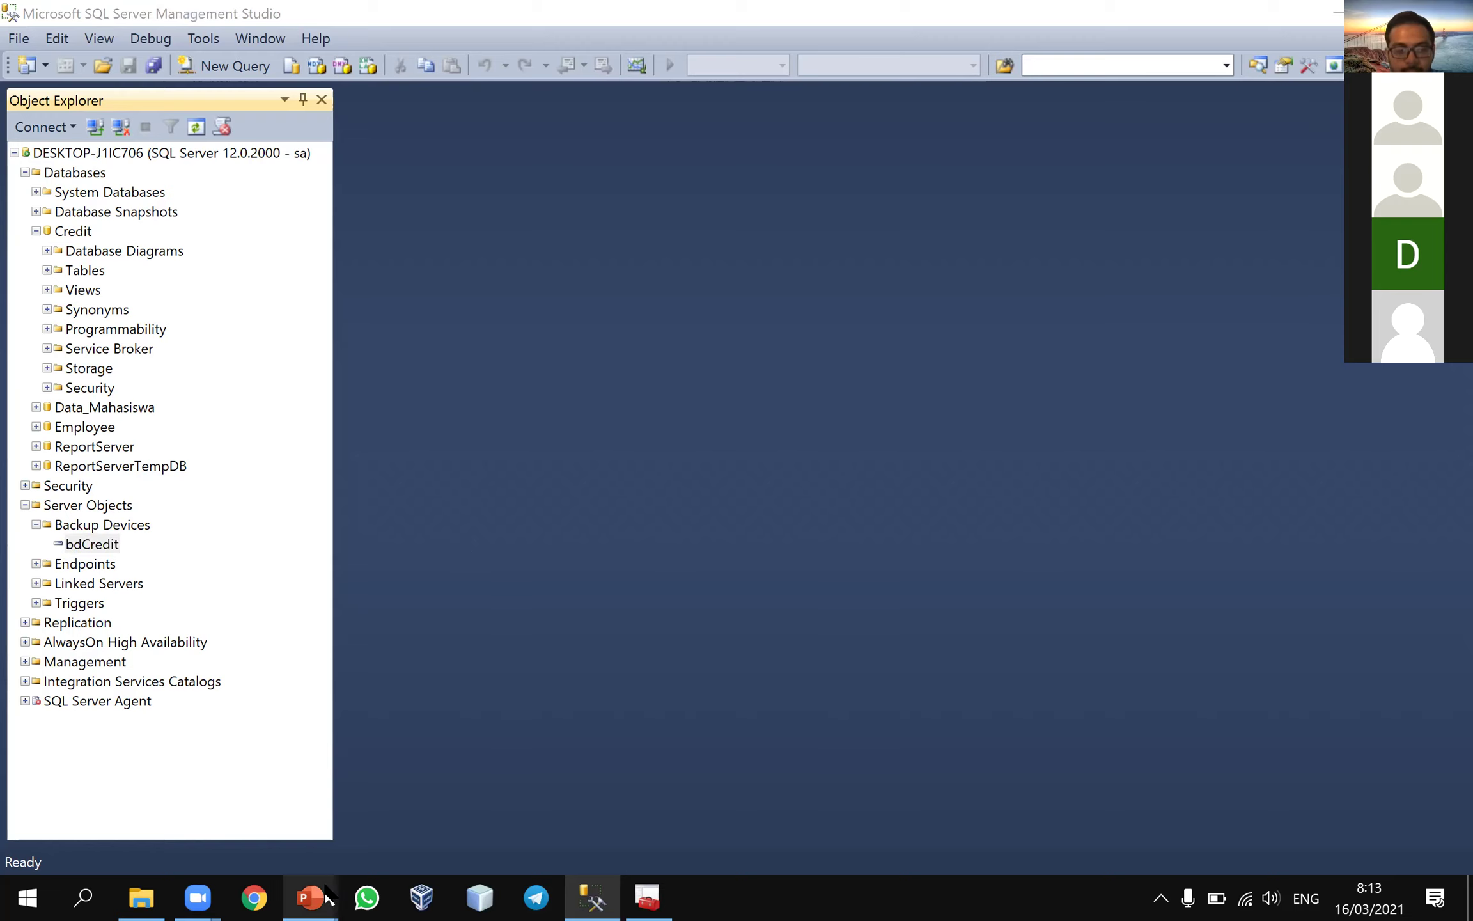
{"action": "left_click", "coordinate": [393, 778]}
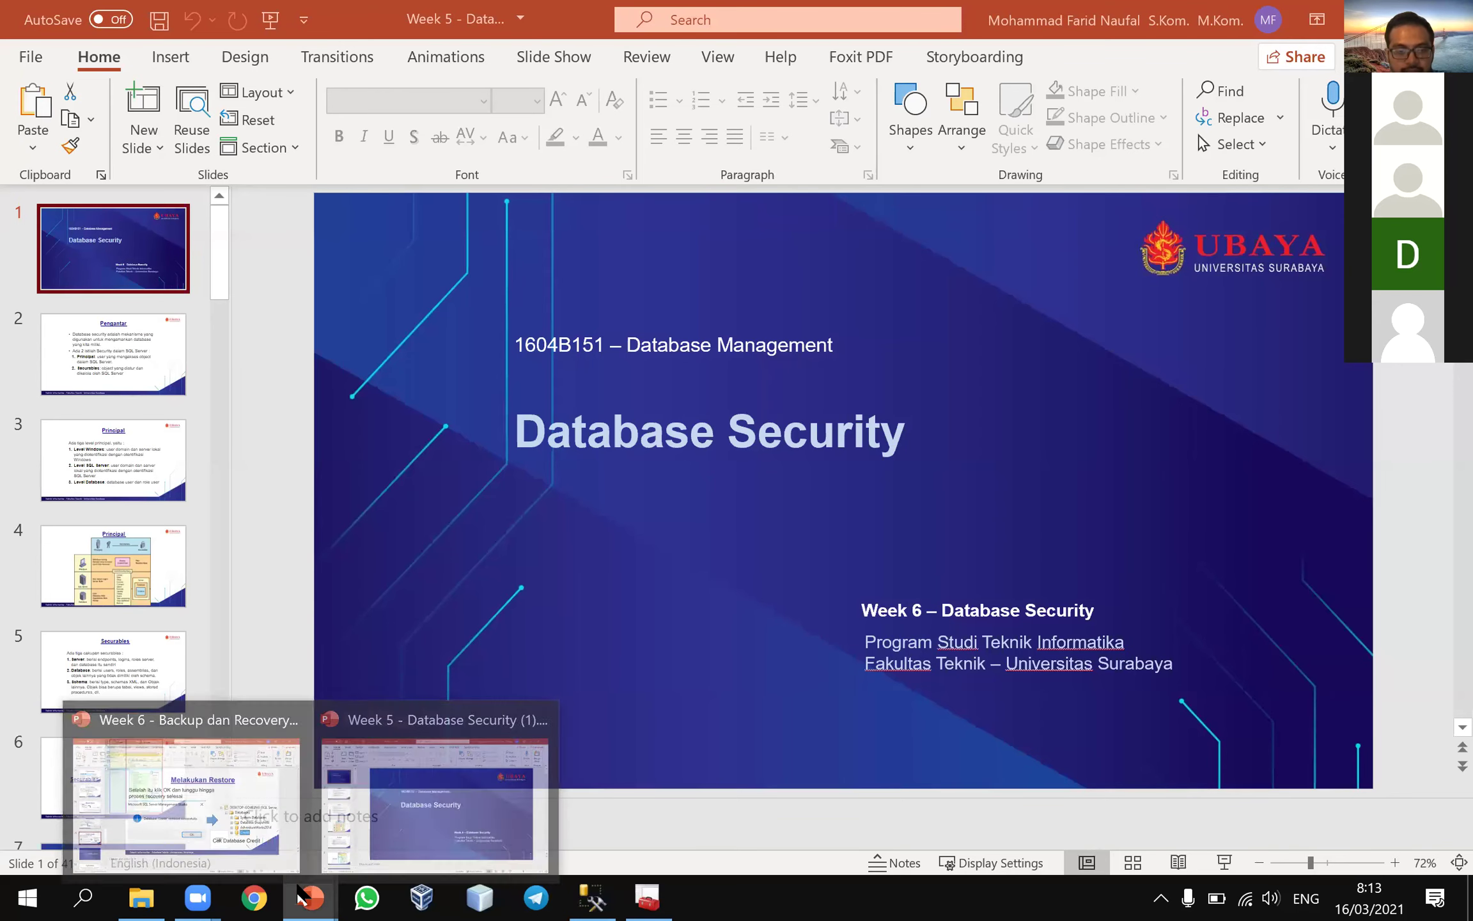
{"action": "left_click", "coordinate": [310, 897]}
{"action": "left_click", "coordinate": [240, 822]}
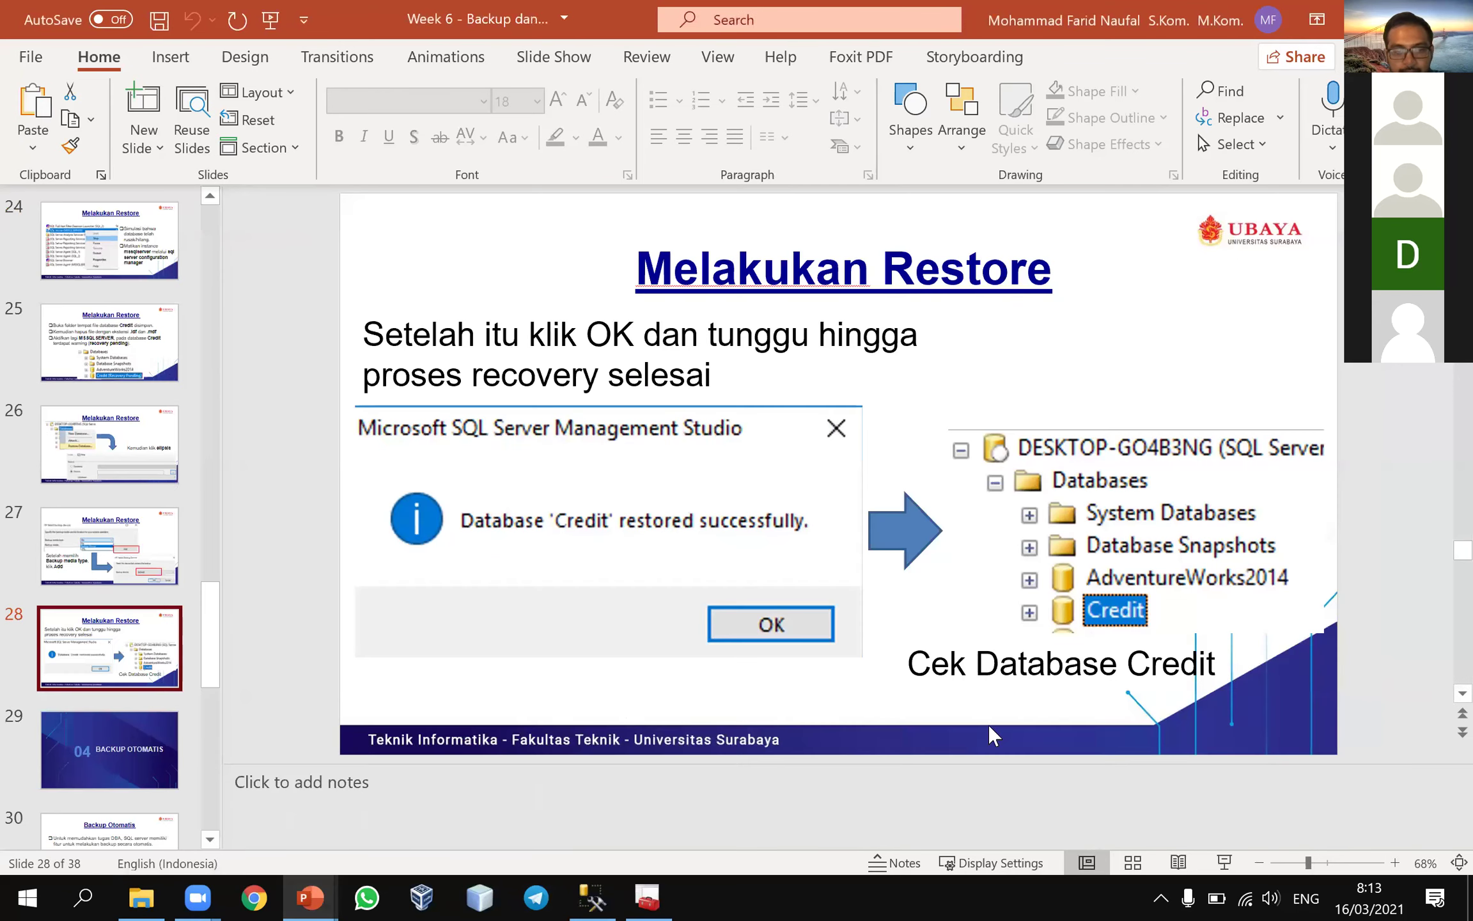
{"action": "left_click", "coordinate": [1232, 867]}
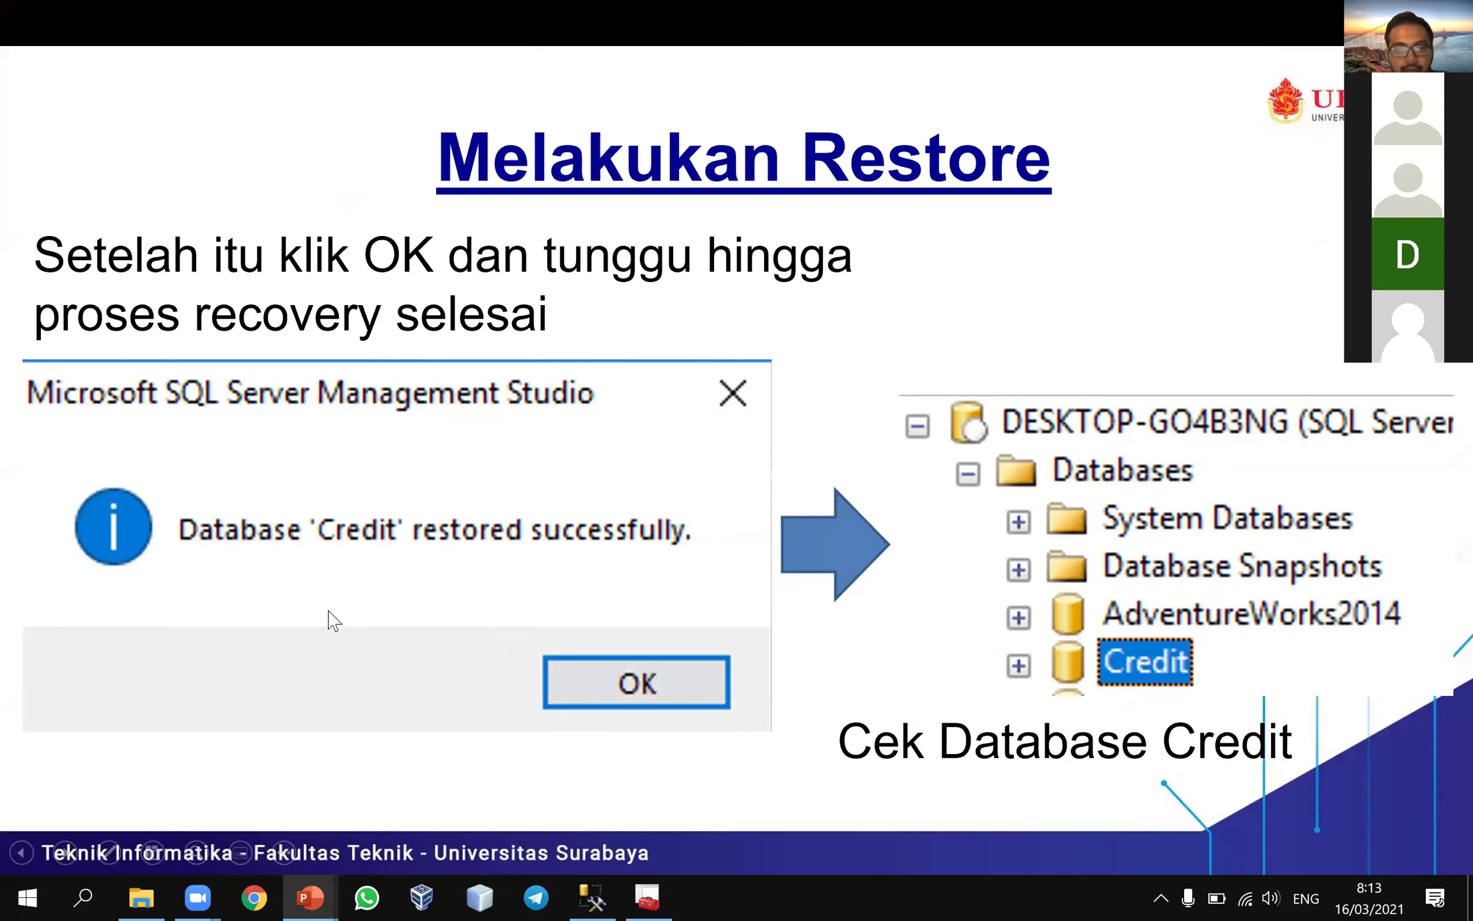
{"action": "left_click", "coordinate": [505, 688]}
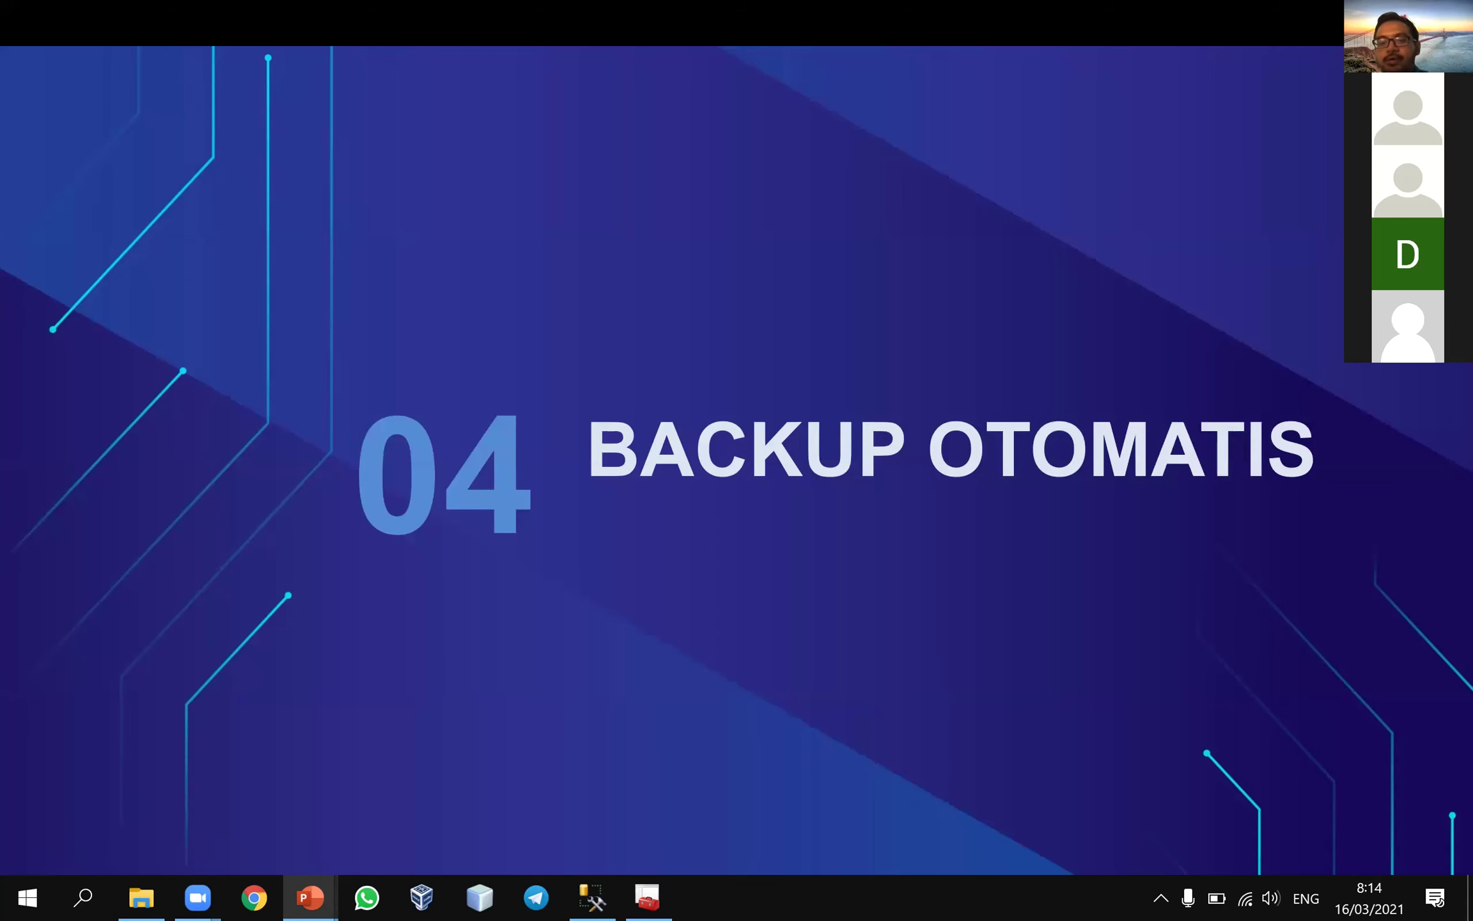
{"action": "key", "text": "Right"}
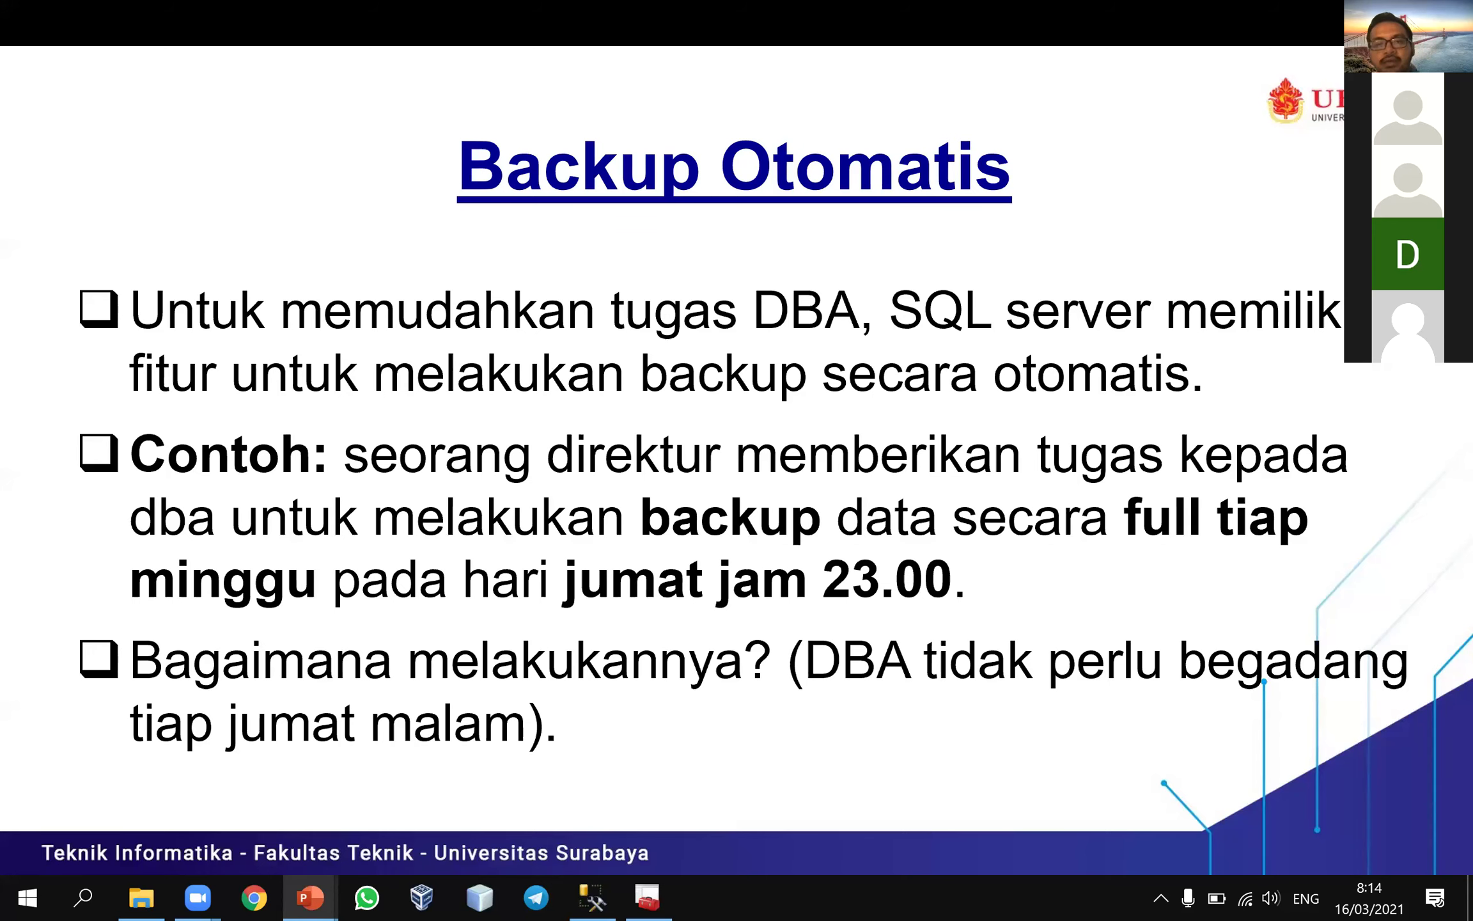
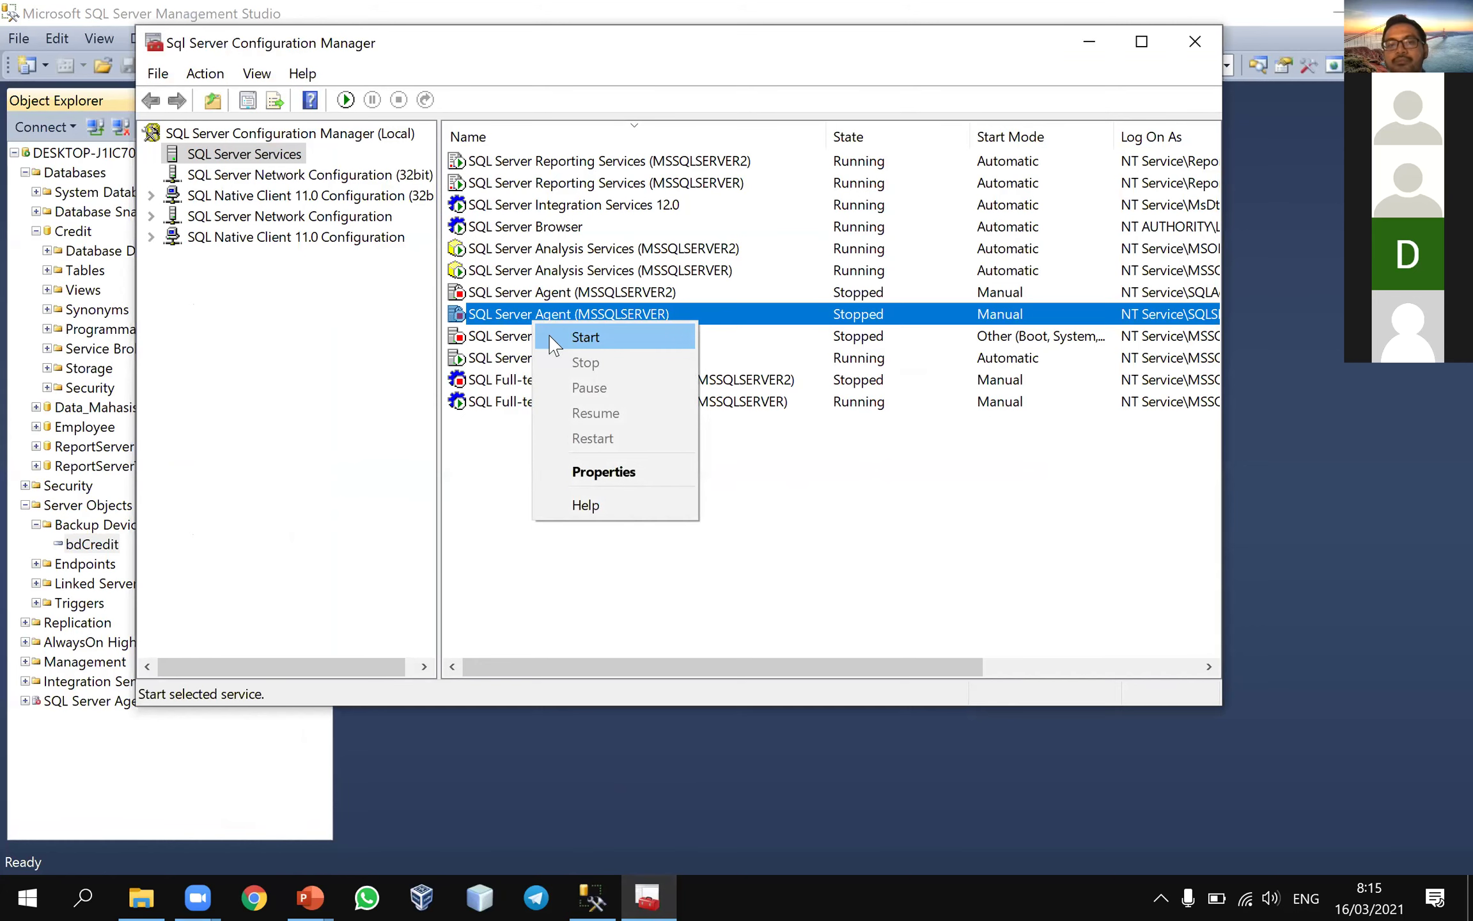
- Start the SQL Server Agent (MSSQLSERVER) service in Sql Server Configuration Manager
{"action": "left_click", "coordinate": [563, 337]}
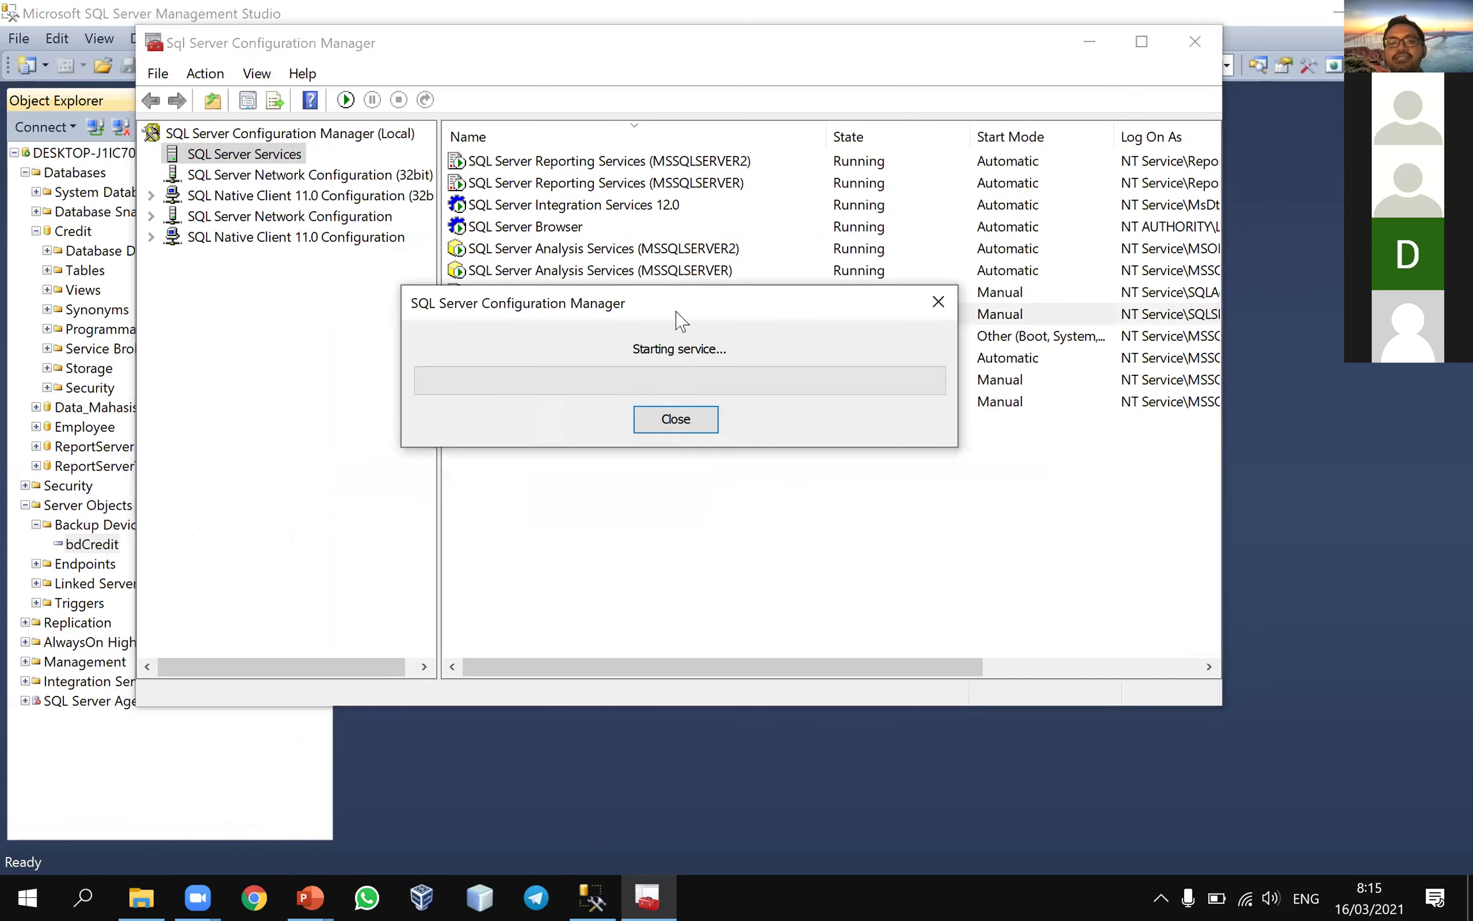
{"action": "left_click_drag", "start_coordinate": [678, 318], "coordinate": [679, 470]}
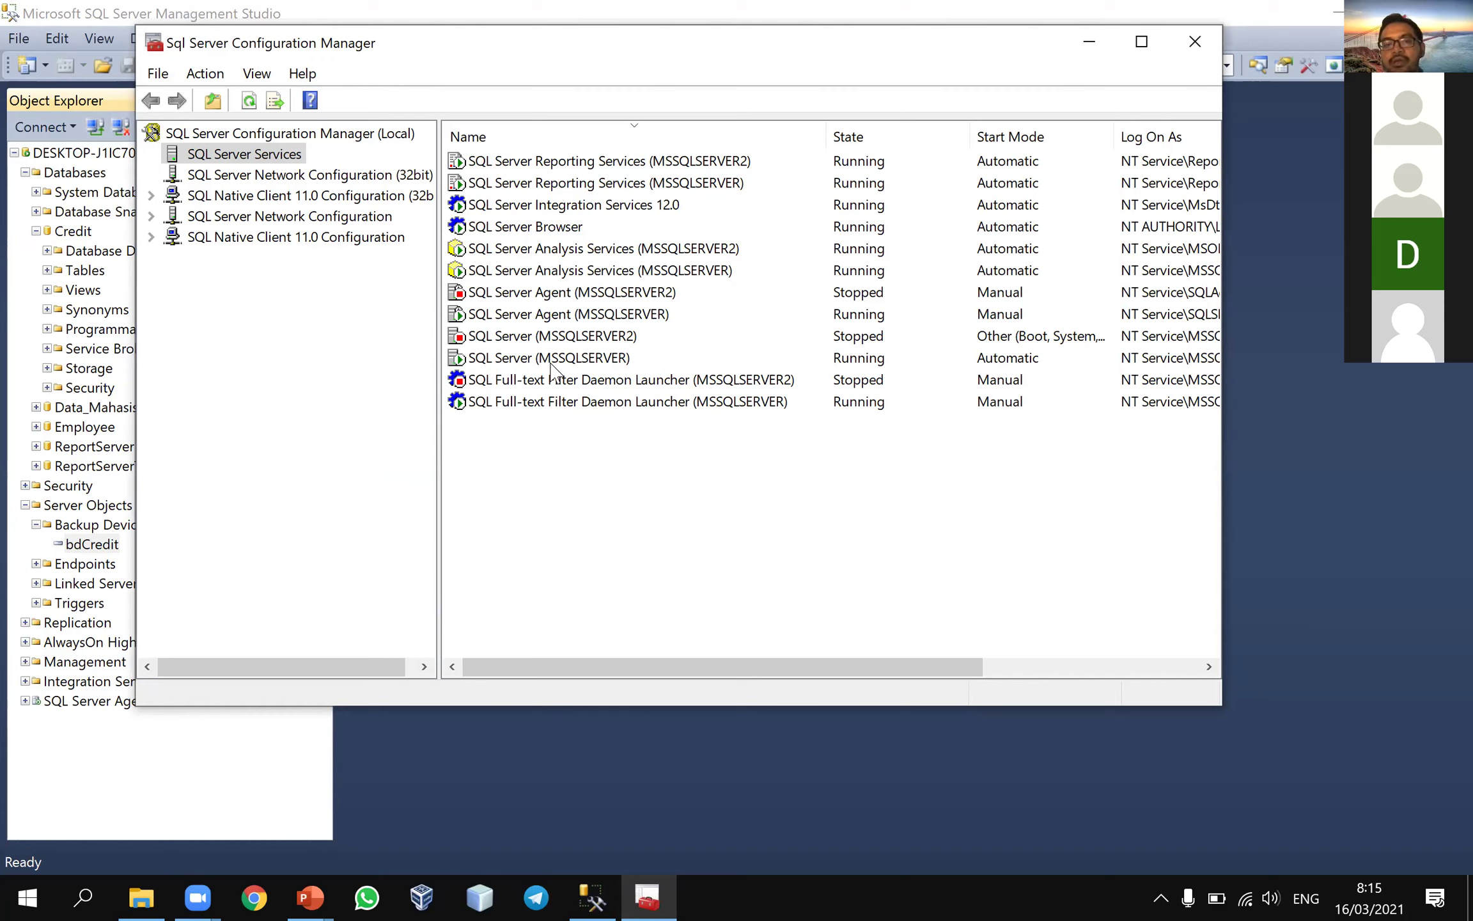
{"action": "left_click", "coordinate": [556, 313]}
- Compare the SQL Server Agent services of both instances and the SQL Server (MSSQLSERVER) service in the services list
{"action": "left_click", "coordinate": [553, 292]}
{"action": "left_click", "coordinate": [541, 315]}
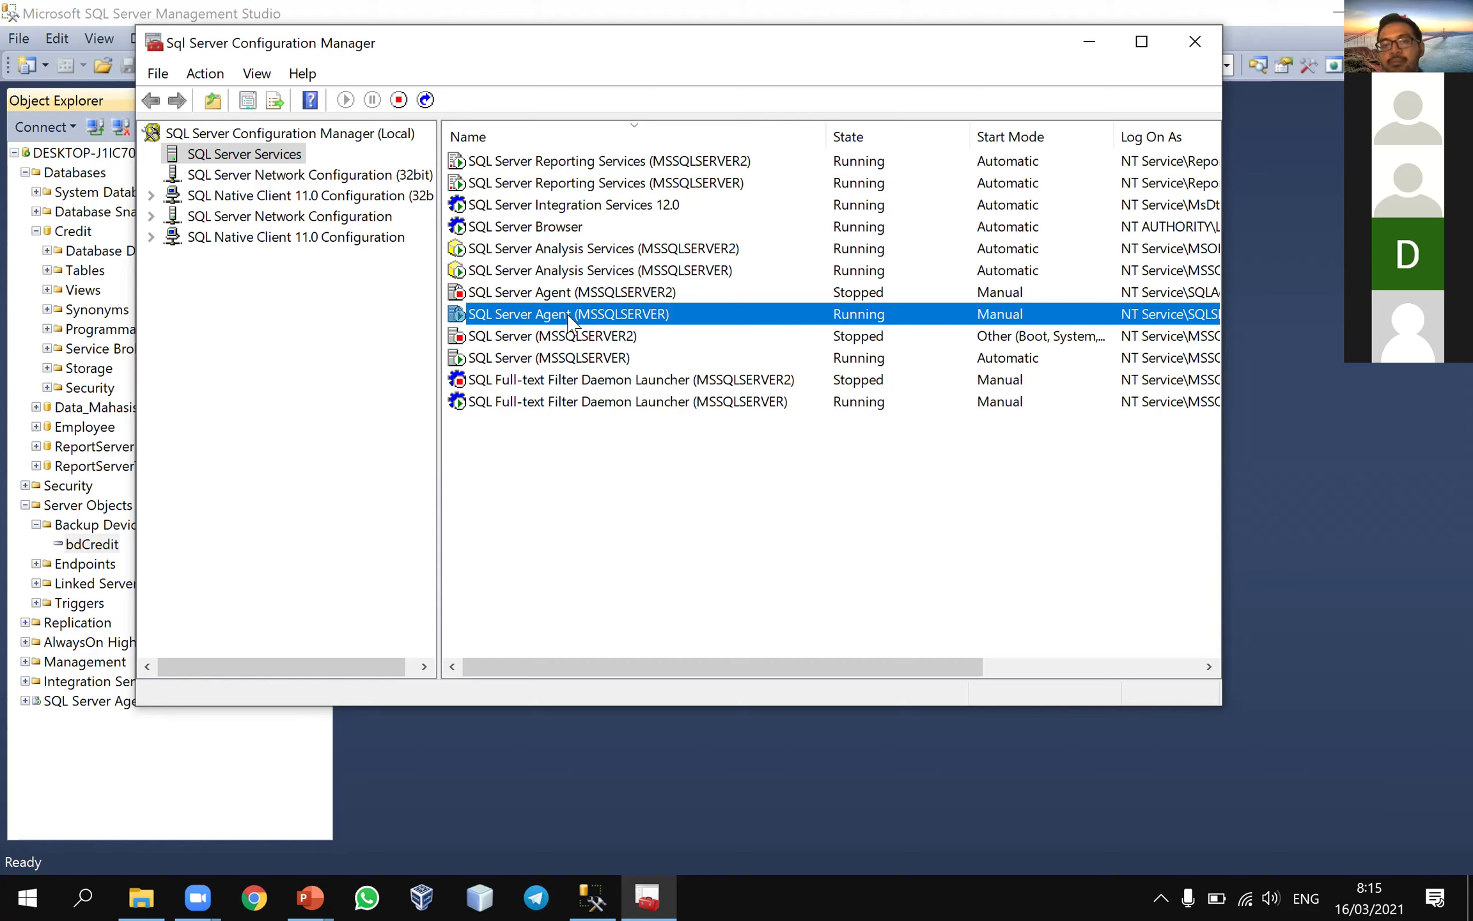
{"action": "left_click", "coordinate": [563, 296]}
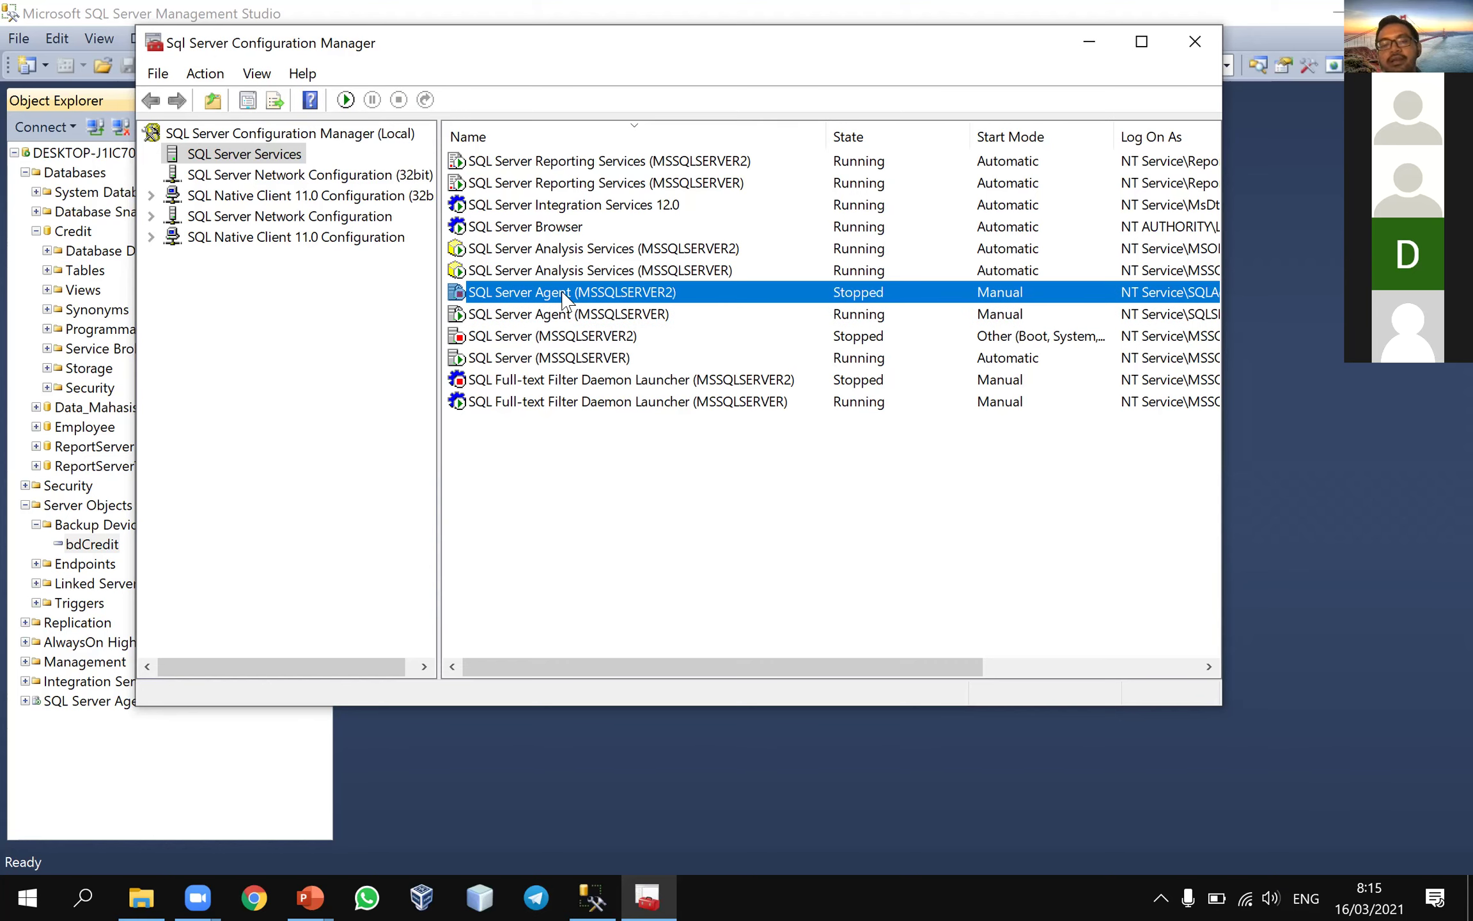
{"action": "left_click", "coordinate": [512, 361]}
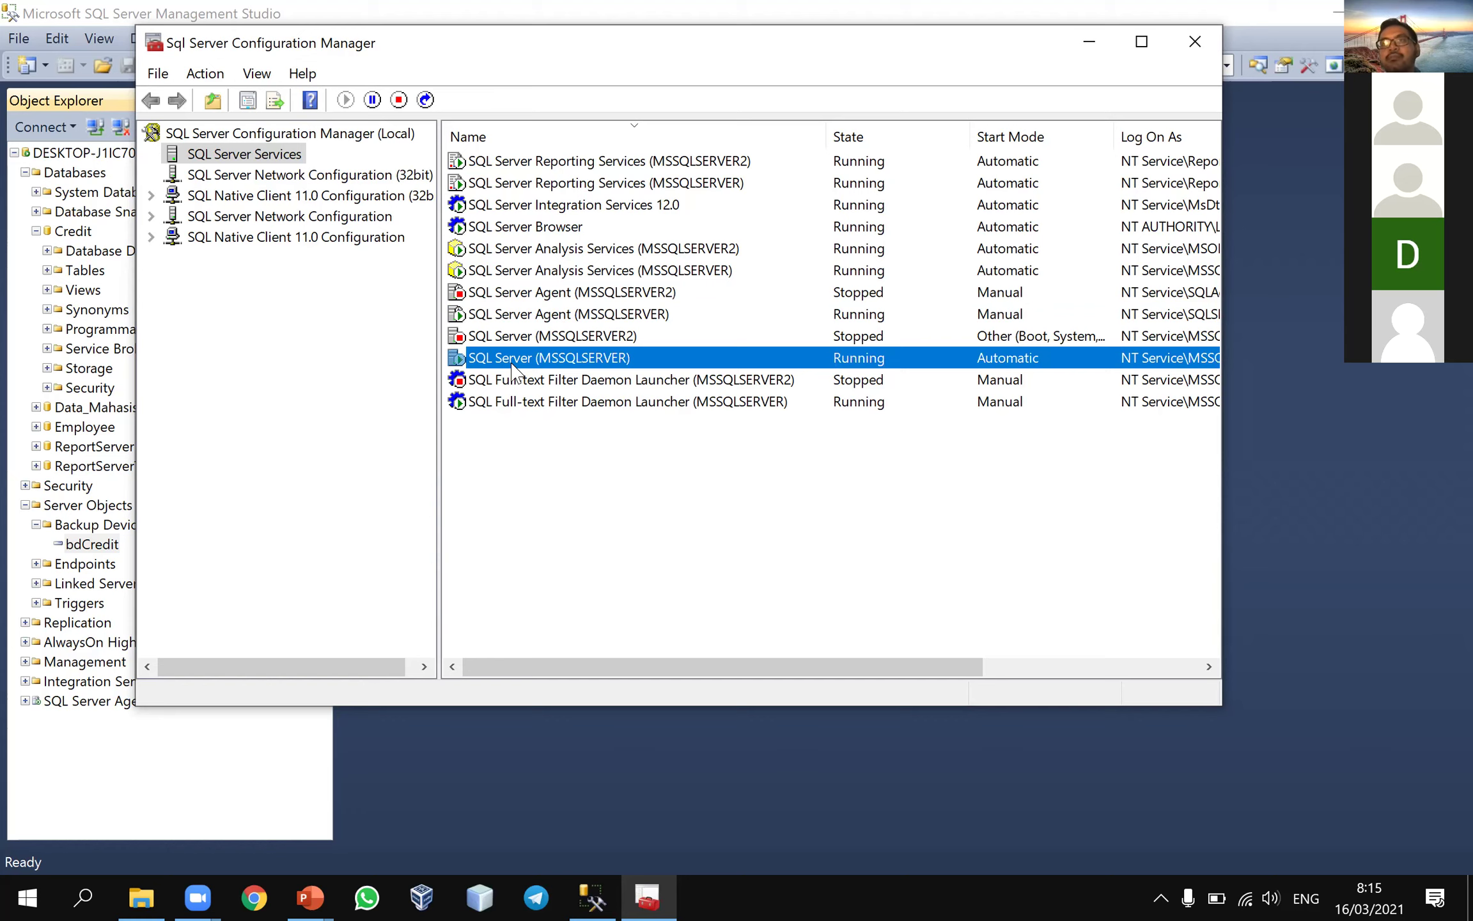
{"action": "left_click", "coordinate": [501, 318]}
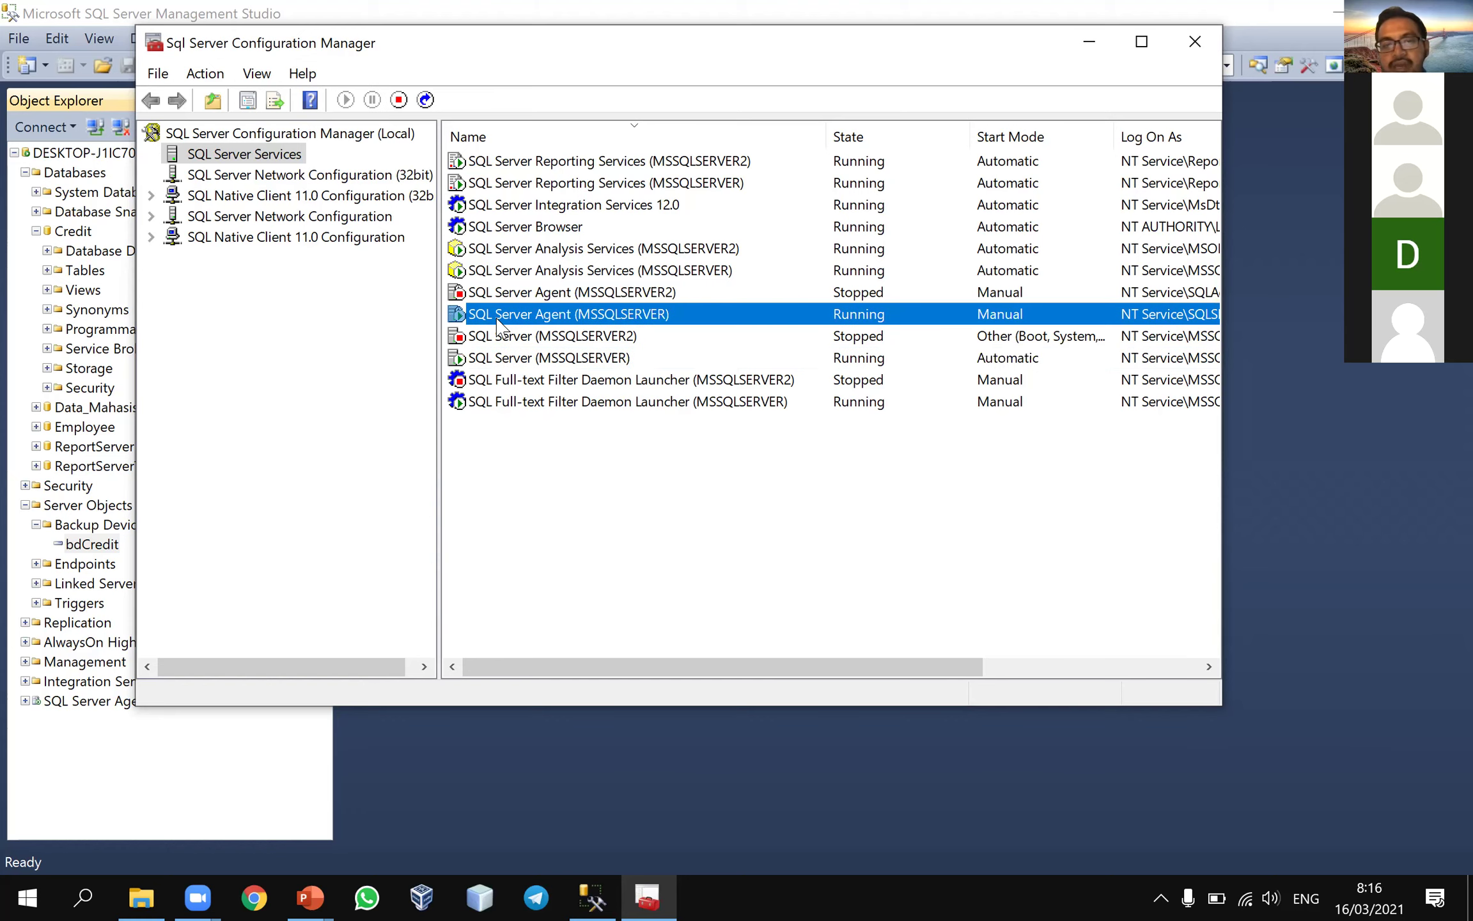
{"action": "left_click", "coordinate": [493, 362]}
{"action": "left_click", "coordinate": [517, 320]}
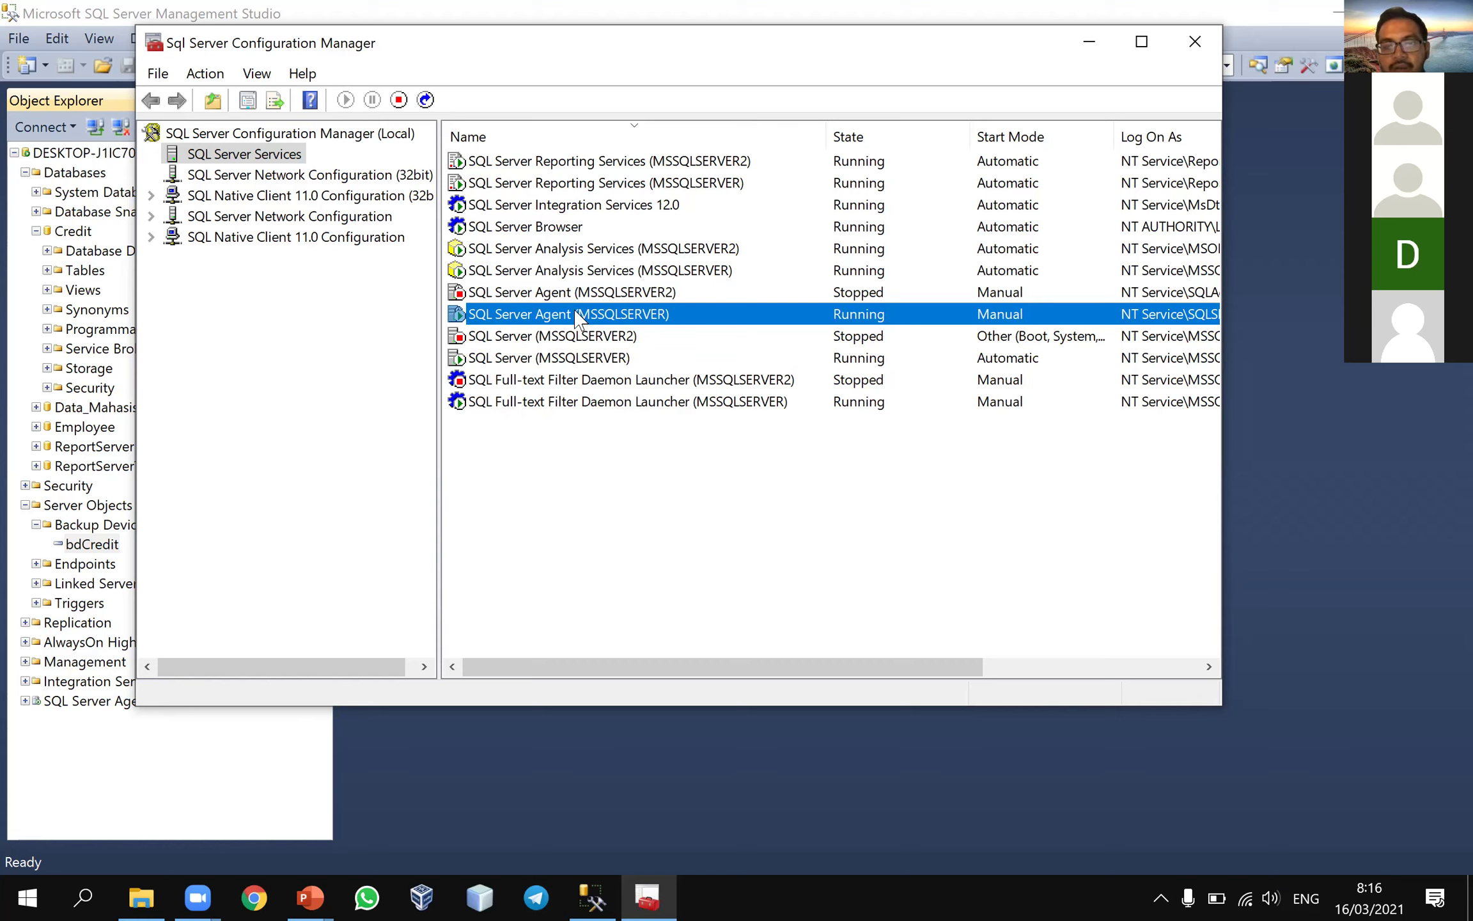
{"action": "left_click", "coordinate": [599, 363]}
{"action": "left_click", "coordinate": [589, 323]}
{"action": "left_click", "coordinate": [517, 362]}
{"action": "left_click", "coordinate": [505, 319]}
{"action": "left_click", "coordinate": [509, 359]}
{"action": "left_click", "coordinate": [503, 320]}
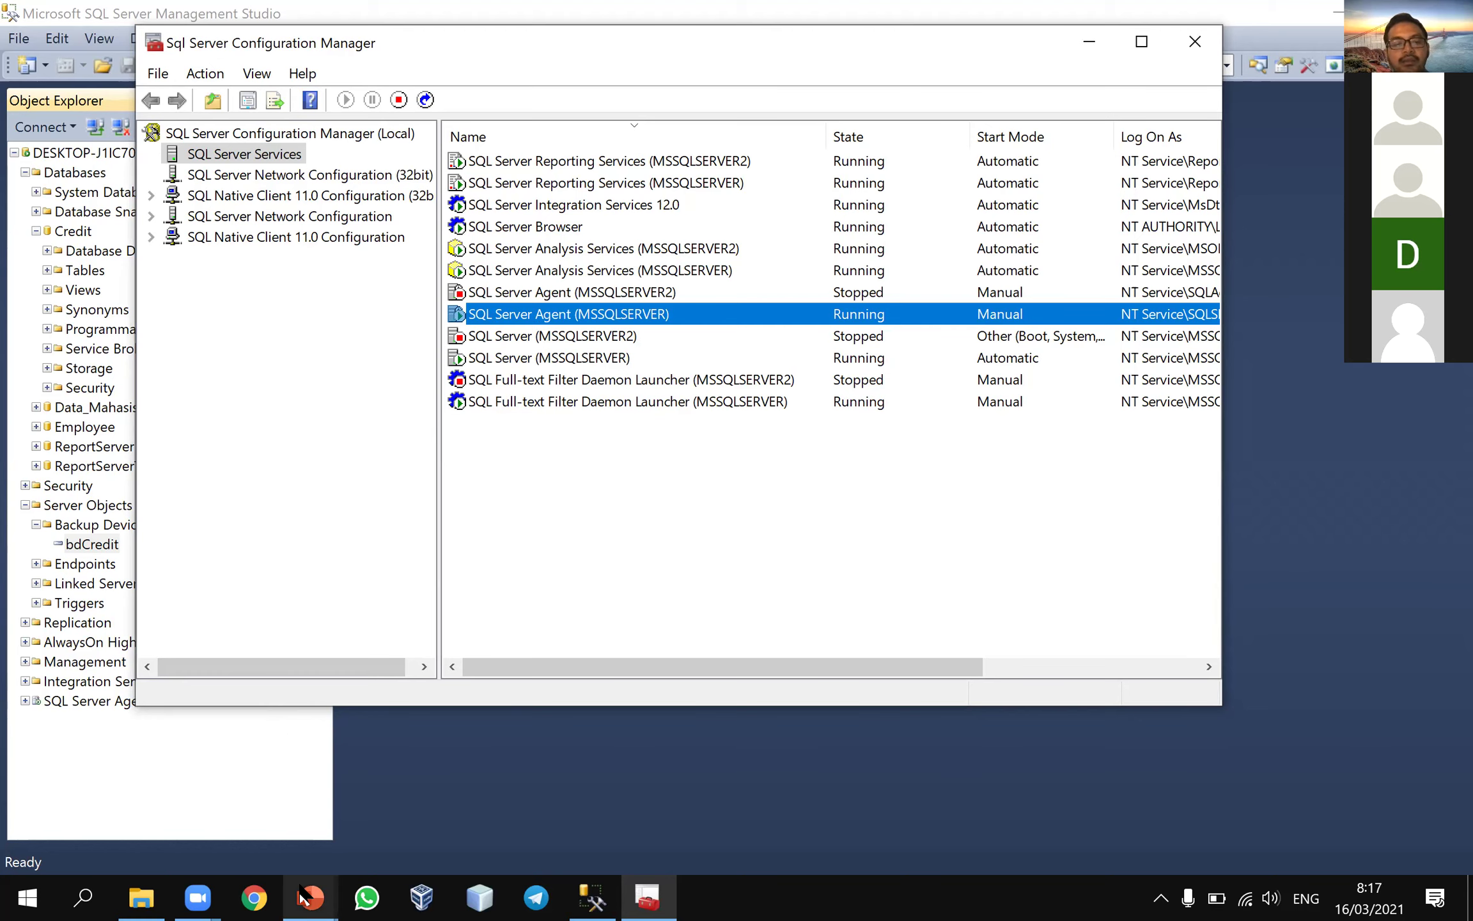
- Switch to PowerPoint, read the Melakukan Backup Secara Otomatis slides on creating a new job, and end the slide show
{"action": "mouse_move", "coordinate": [304, 897]}
{"action": "left_click", "coordinate": [611, 825]}
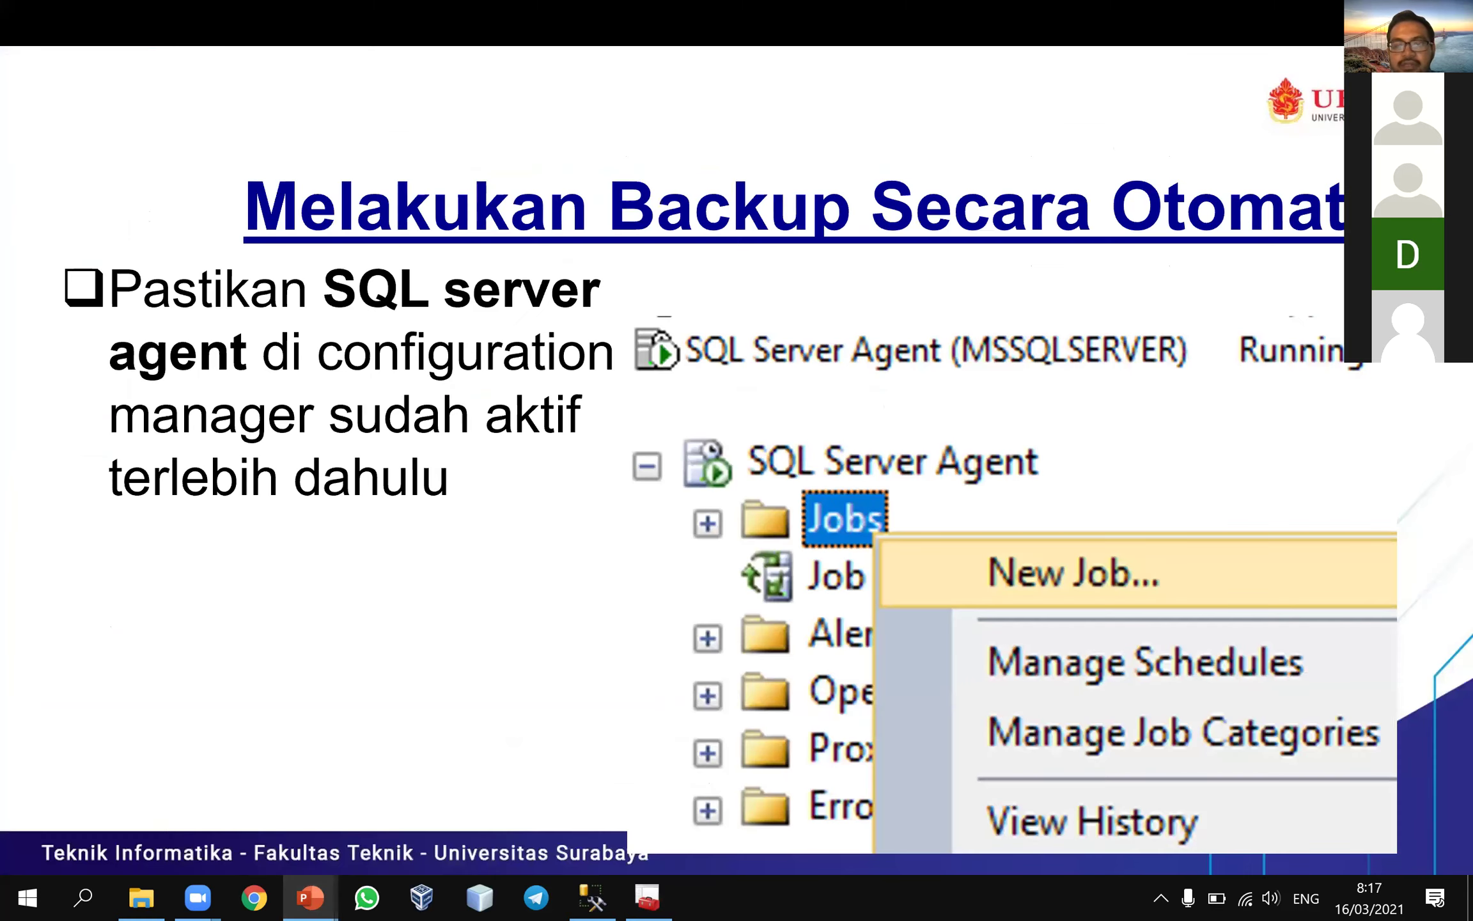
{"action": "key", "text": "Right"}
{"action": "key", "text": "Left"}
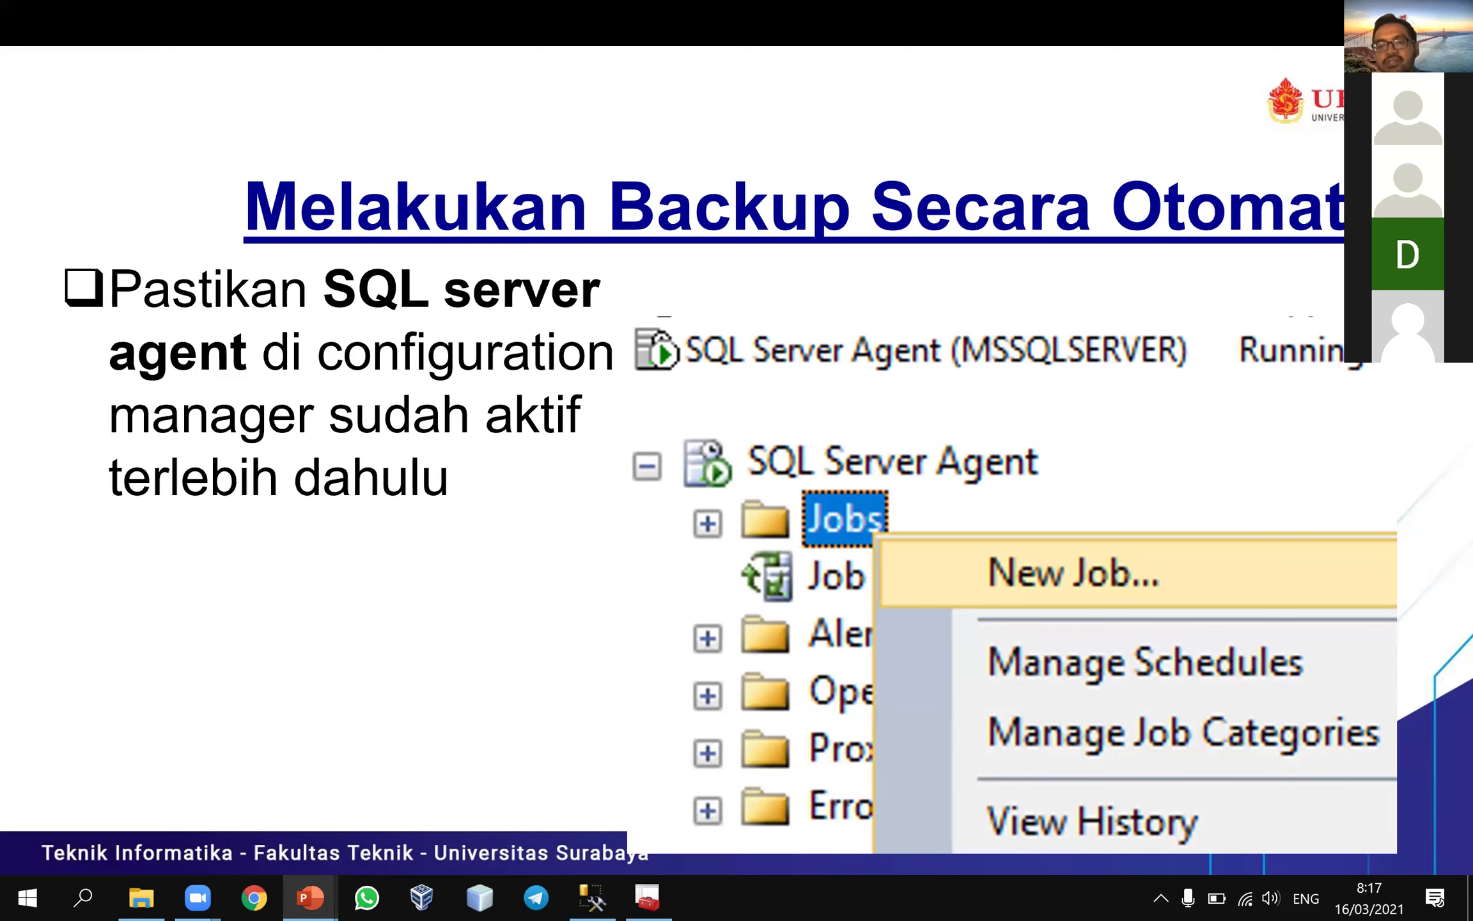
{"action": "key", "text": "Right"}
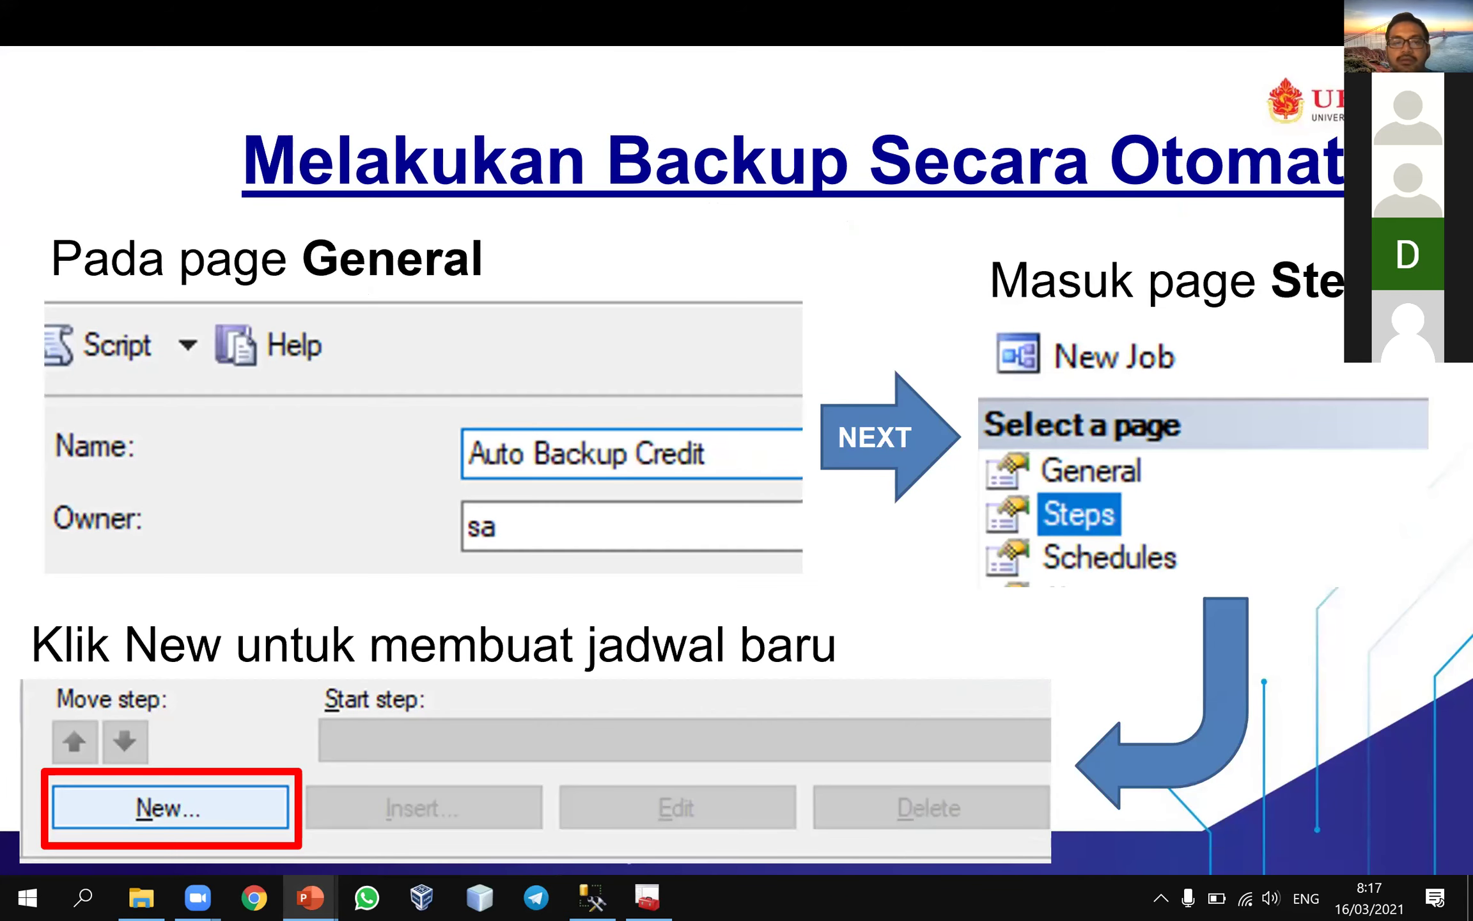
{"action": "key", "text": "Escape"}
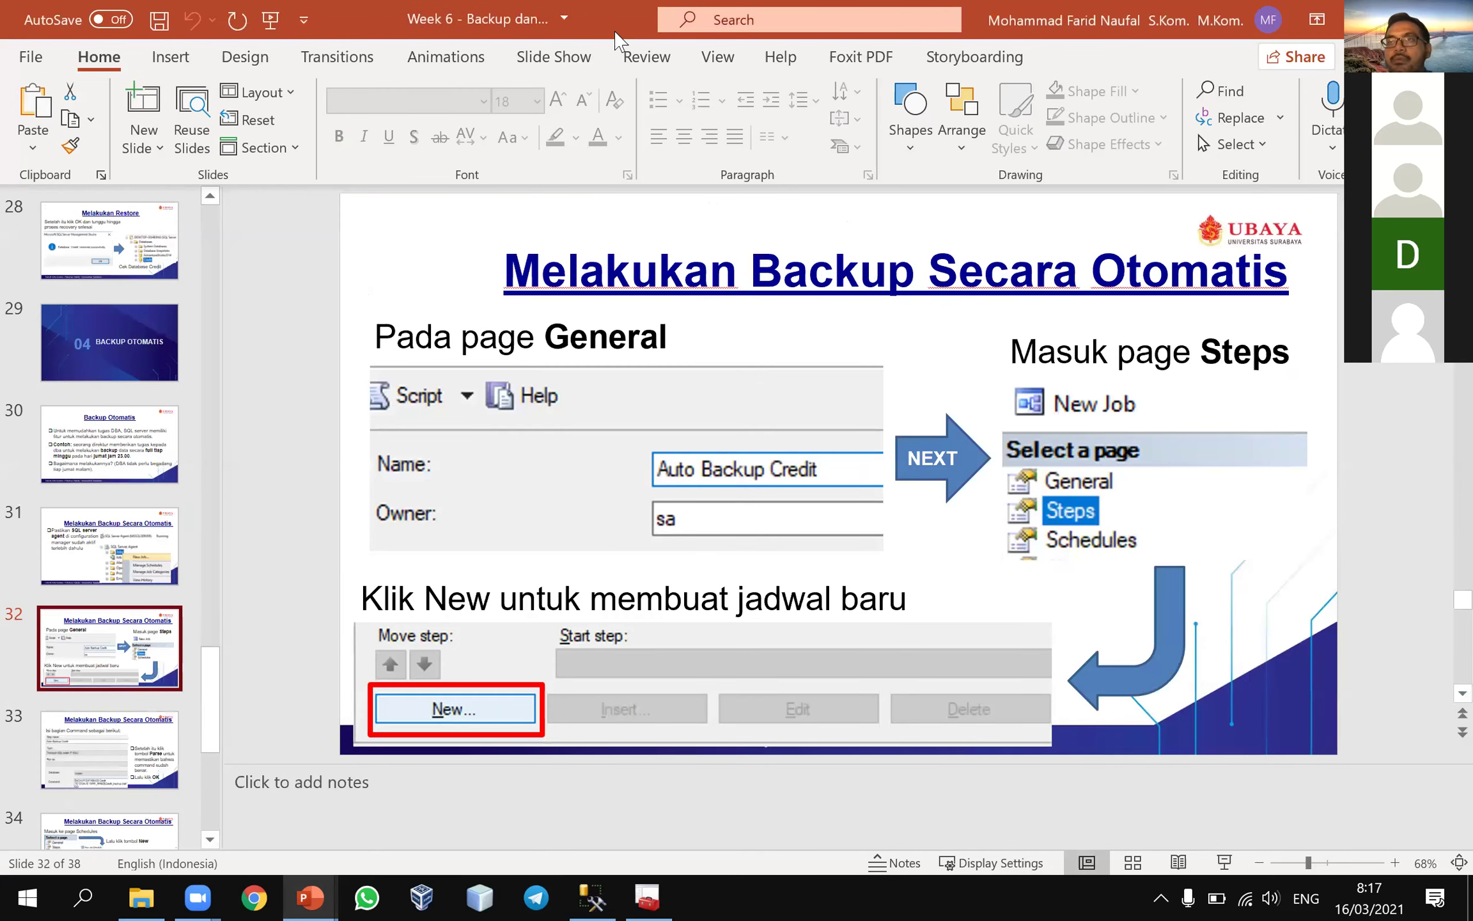
- Switch to Management Studio, select SQL Server Agent, and disconnect from the DESKTOP-J1IC706 server
{"action": "key", "text": "alt+Tab"}
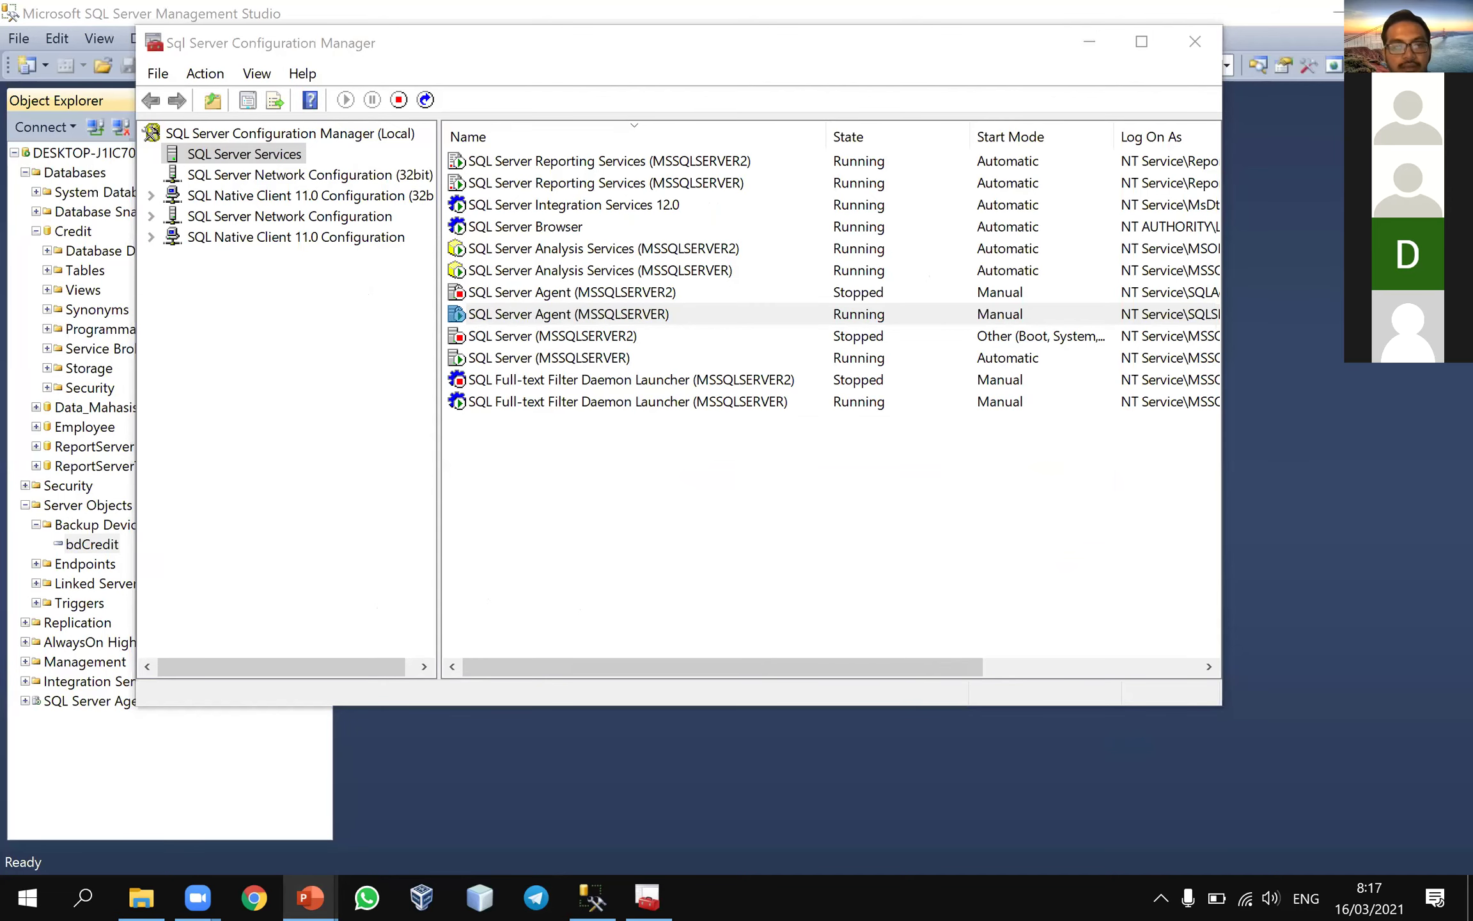
{"action": "left_click", "coordinate": [75, 717]}
{"action": "left_click", "coordinate": [68, 708]}
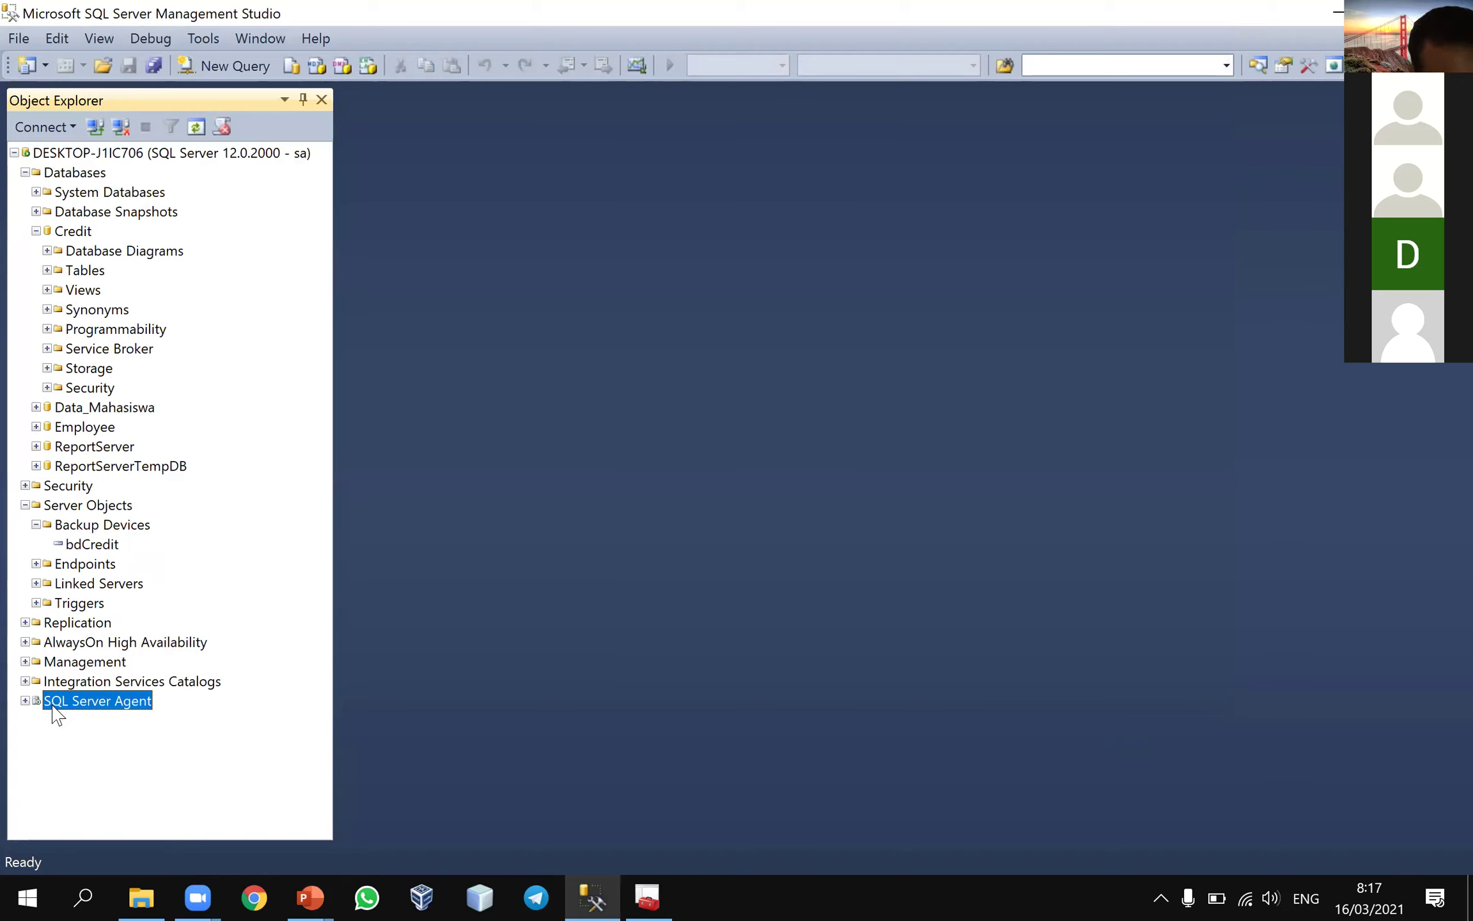
{"action": "left_click", "coordinate": [56, 131]}
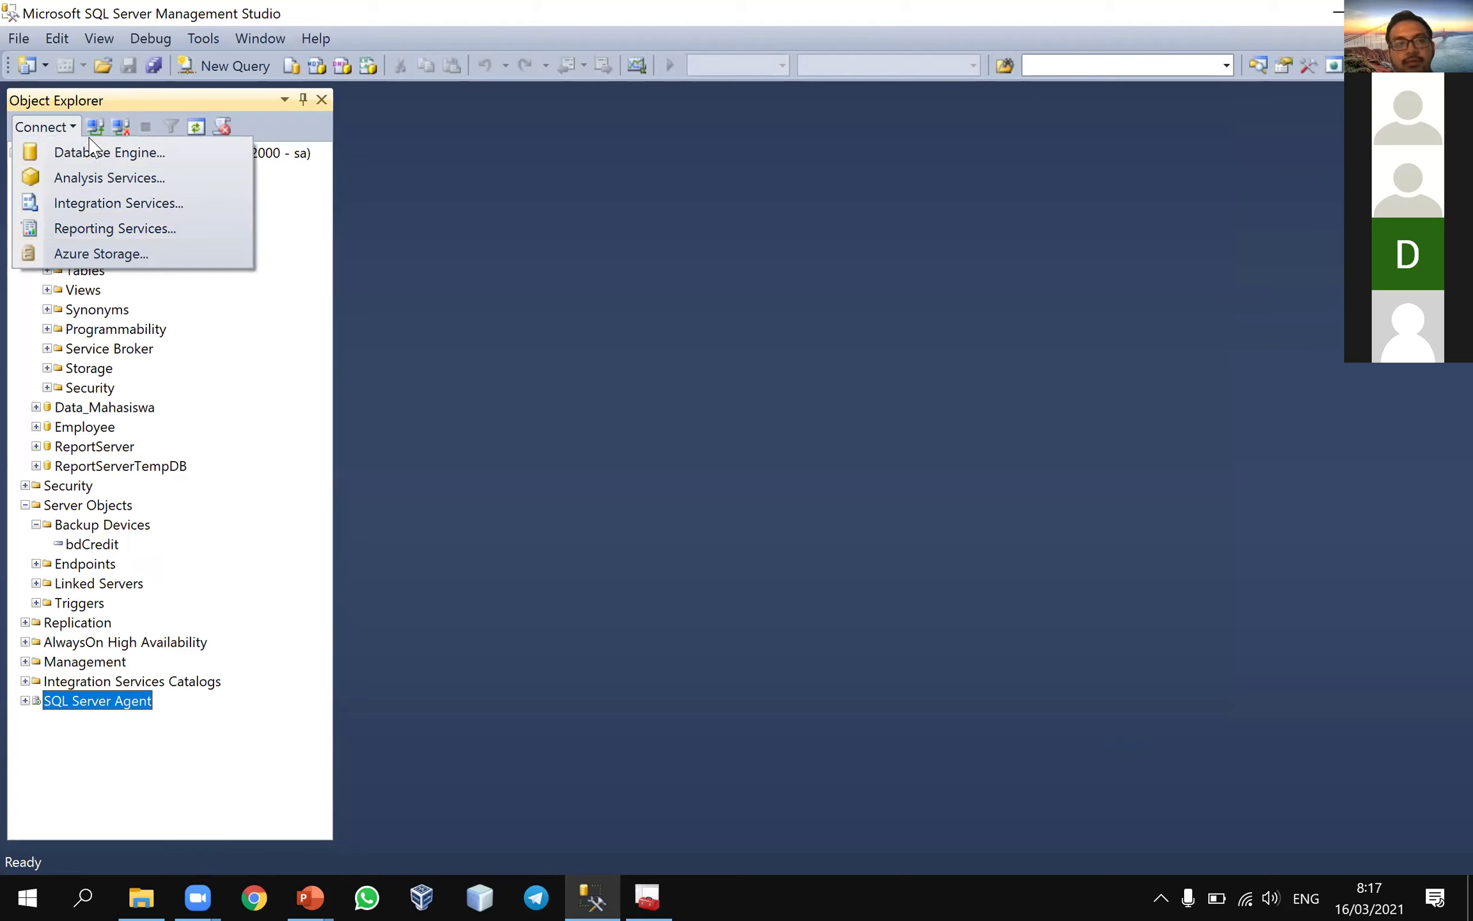
{"action": "left_click", "coordinate": [72, 128]}
{"action": "left_click", "coordinate": [72, 130]}
{"action": "left_click", "coordinate": [293, 326]}
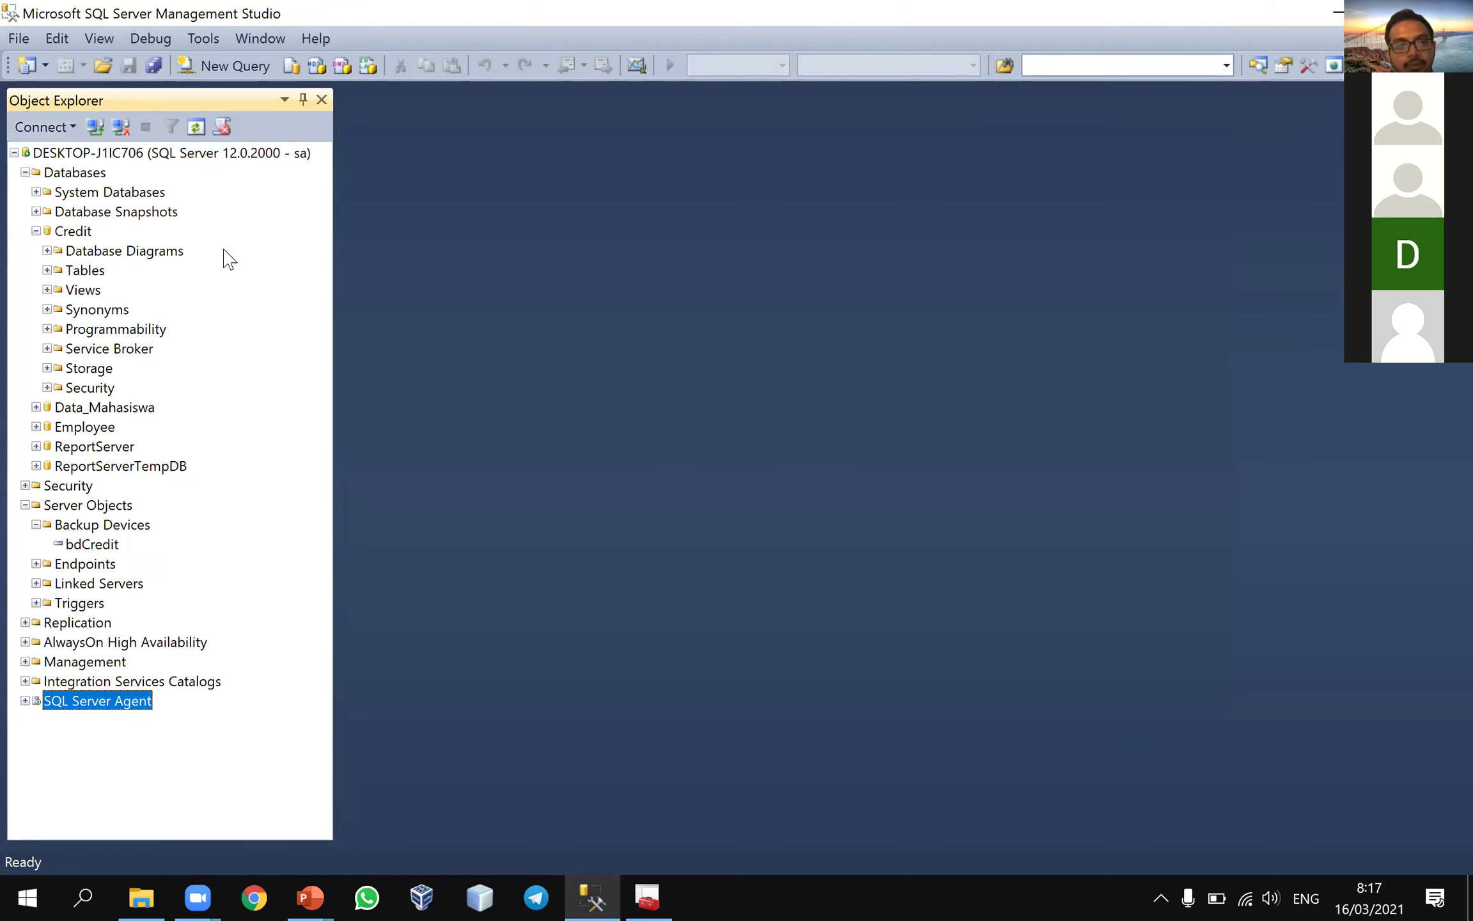
{"action": "right_click", "coordinate": [189, 156]}
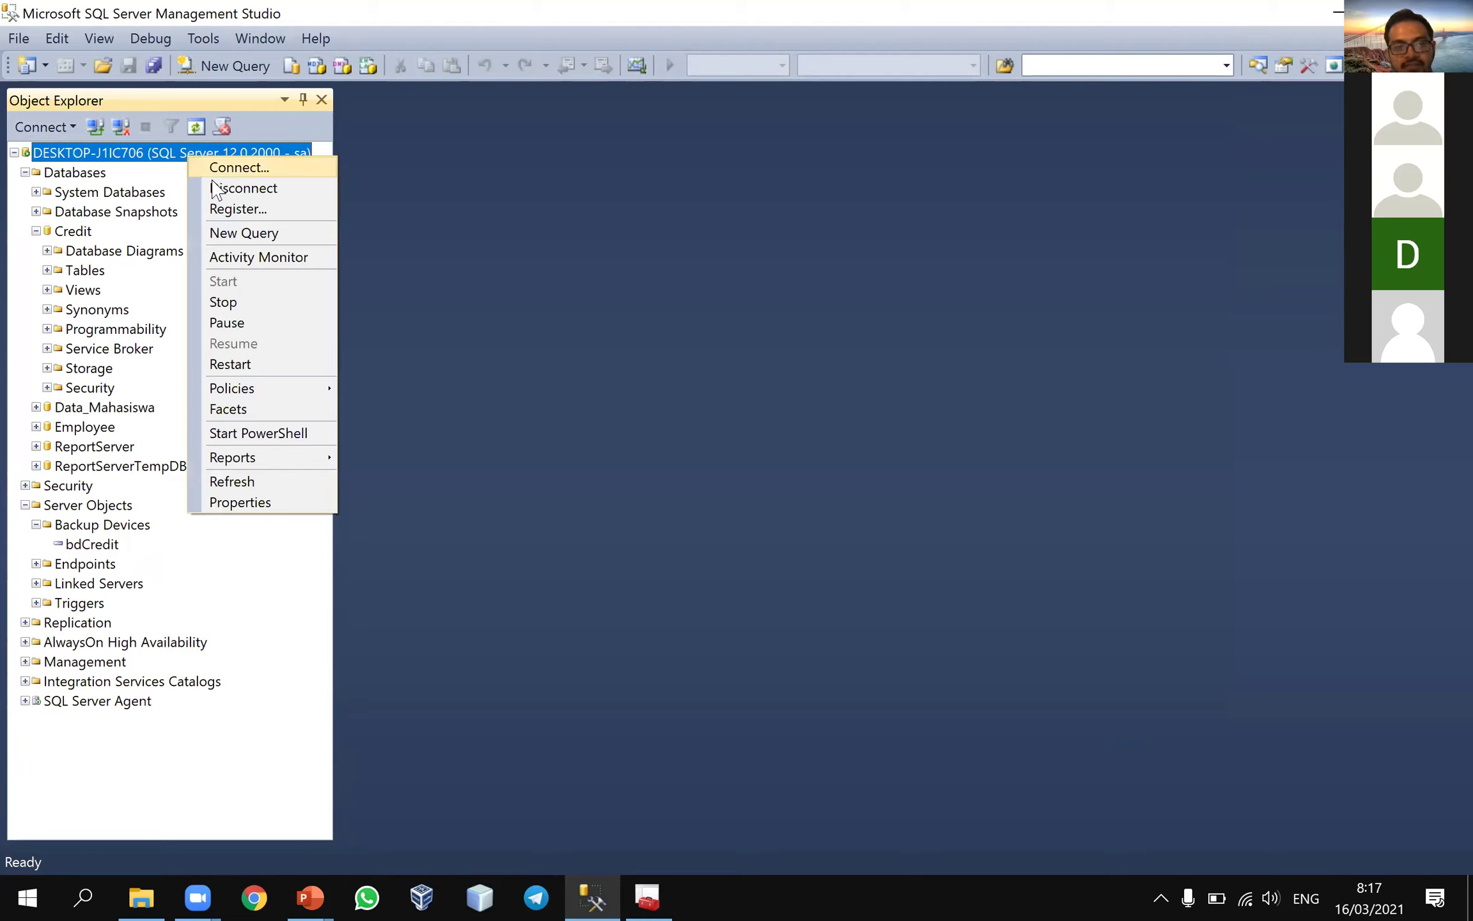
{"action": "left_click", "coordinate": [221, 188]}
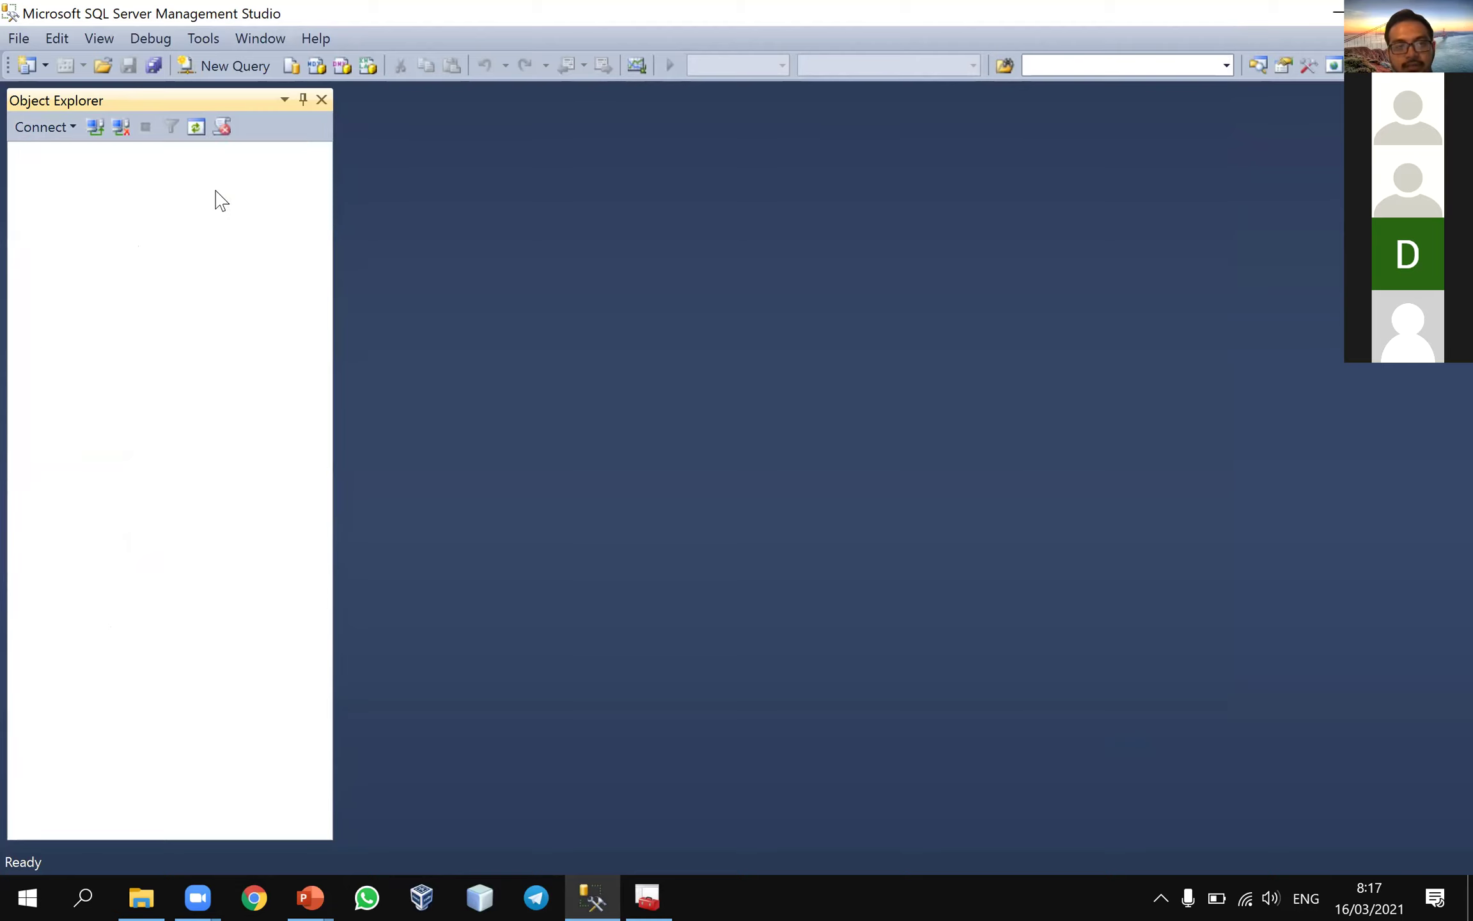
- Reconnect to the DESKTOP-J1IC706 Database Engine with SQL Server Authentication, using the login sa and entering its password
{"action": "left_click", "coordinate": [77, 128]}
{"action": "left_click", "coordinate": [37, 133]}
{"action": "left_click", "coordinate": [38, 131]}
{"action": "left_click", "coordinate": [112, 381]}
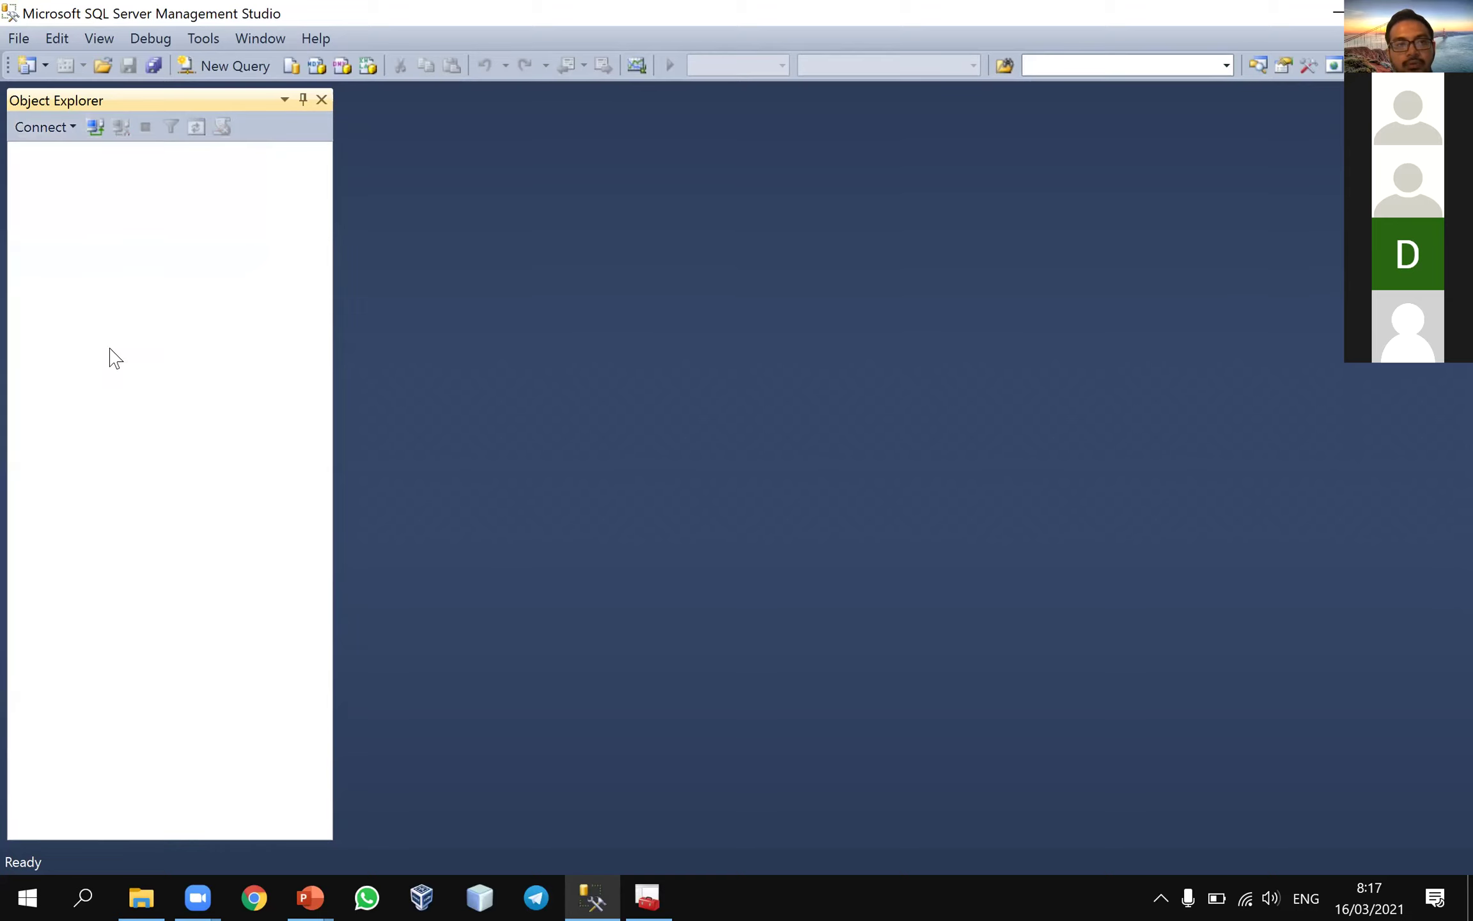
{"action": "left_click", "coordinate": [57, 132]}
{"action": "left_click", "coordinate": [56, 152]}
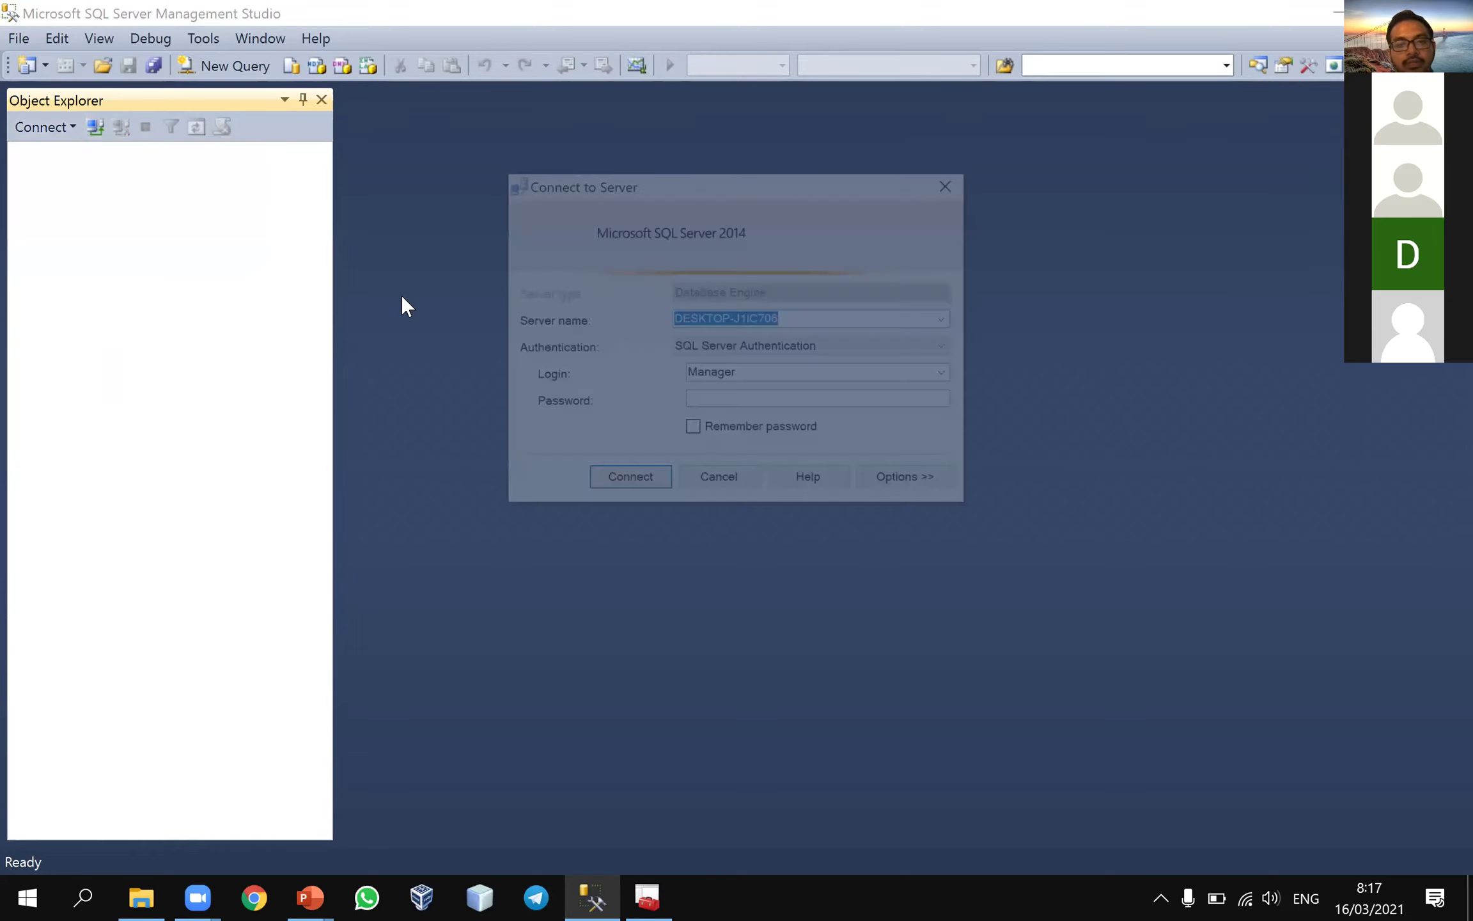
{"action": "double_click", "coordinate": [717, 376]}
{"action": "type", "text": "sa"}
{"action": "left_click", "coordinate": [718, 401]}
{"action": "type", "text": "**"}
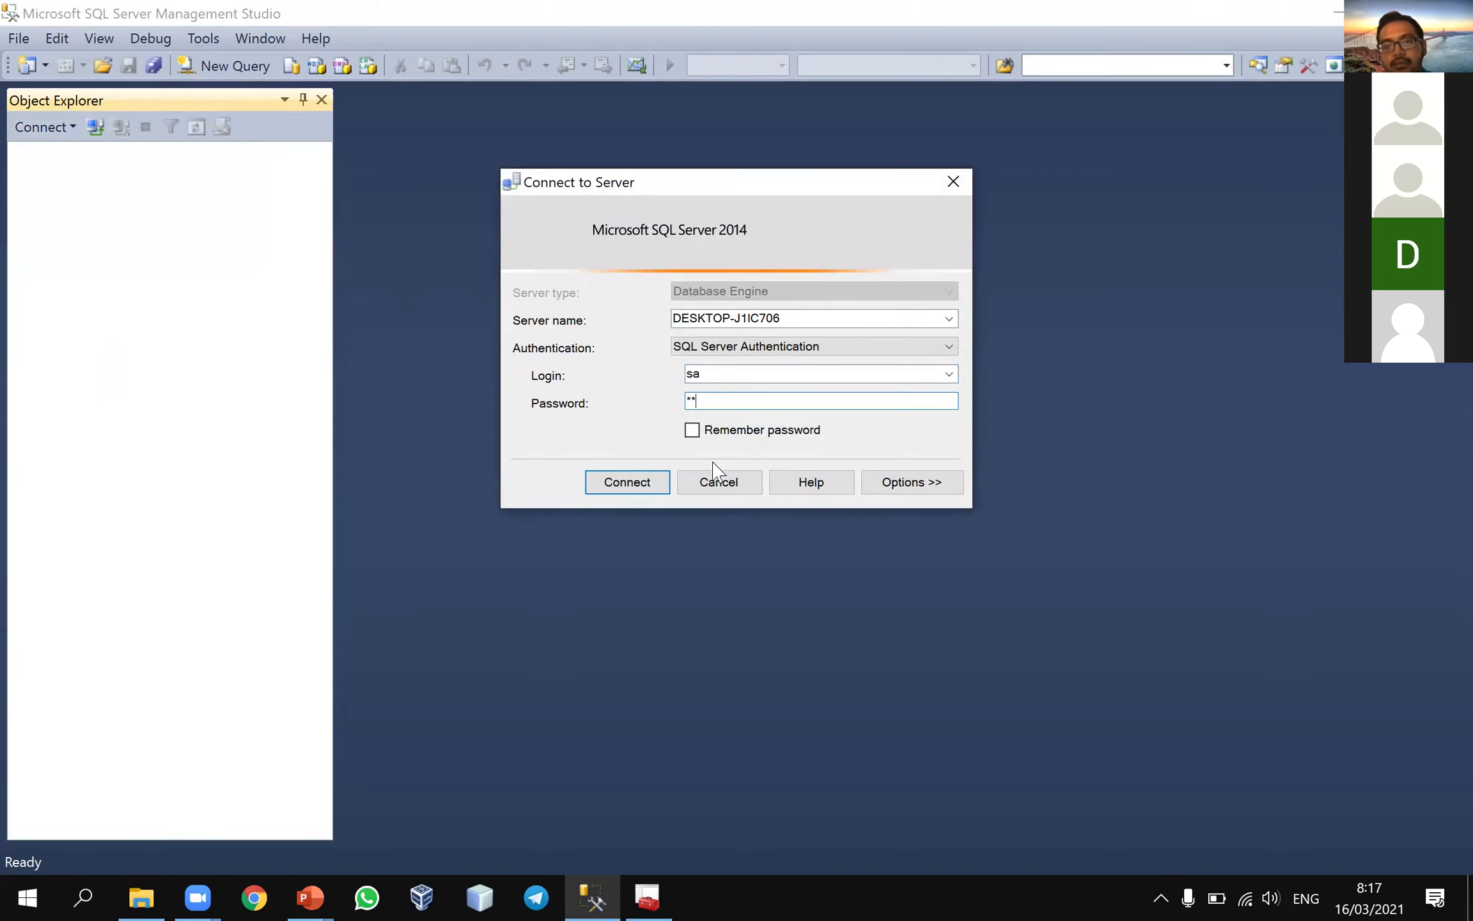
{"action": "left_click", "coordinate": [645, 485]}
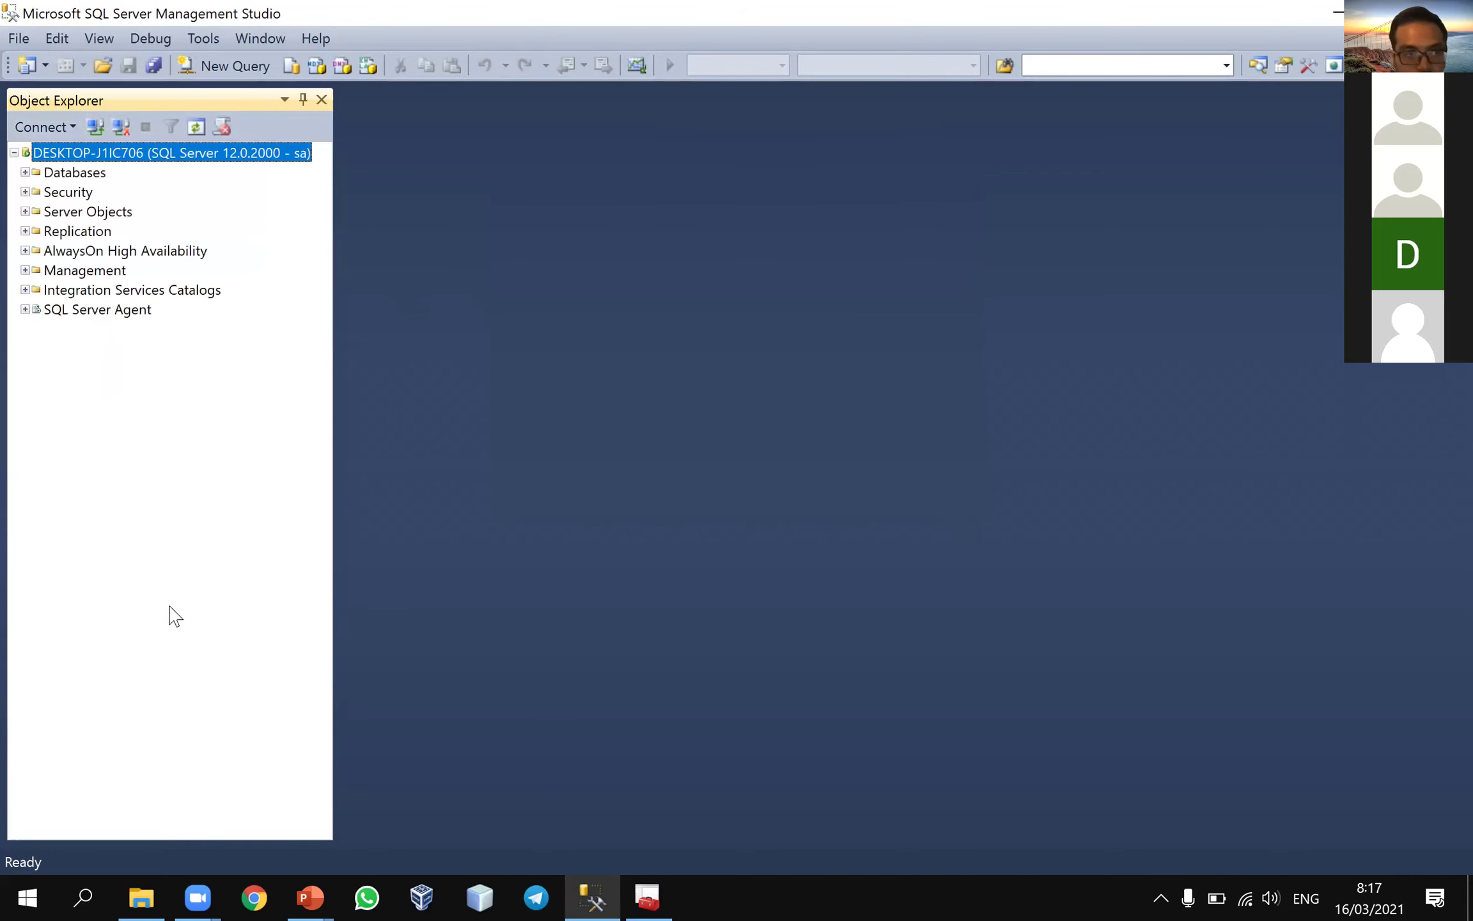
- Create a new job under SQL Server Agent and name it Auto Backup Credit
{"action": "left_click", "coordinate": [25, 309]}
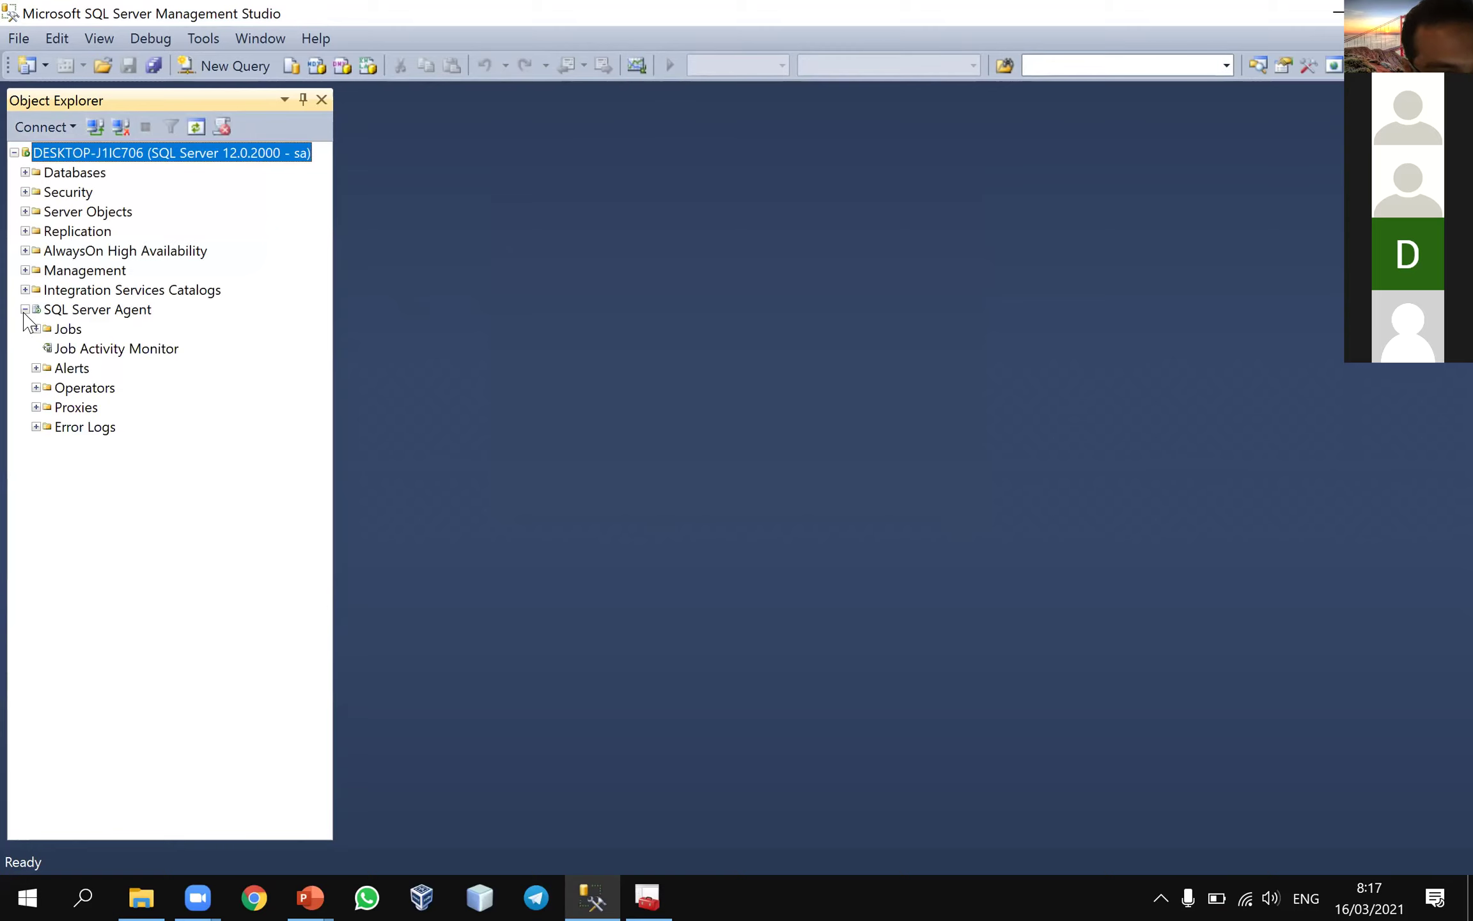
{"action": "left_click", "coordinate": [67, 335]}
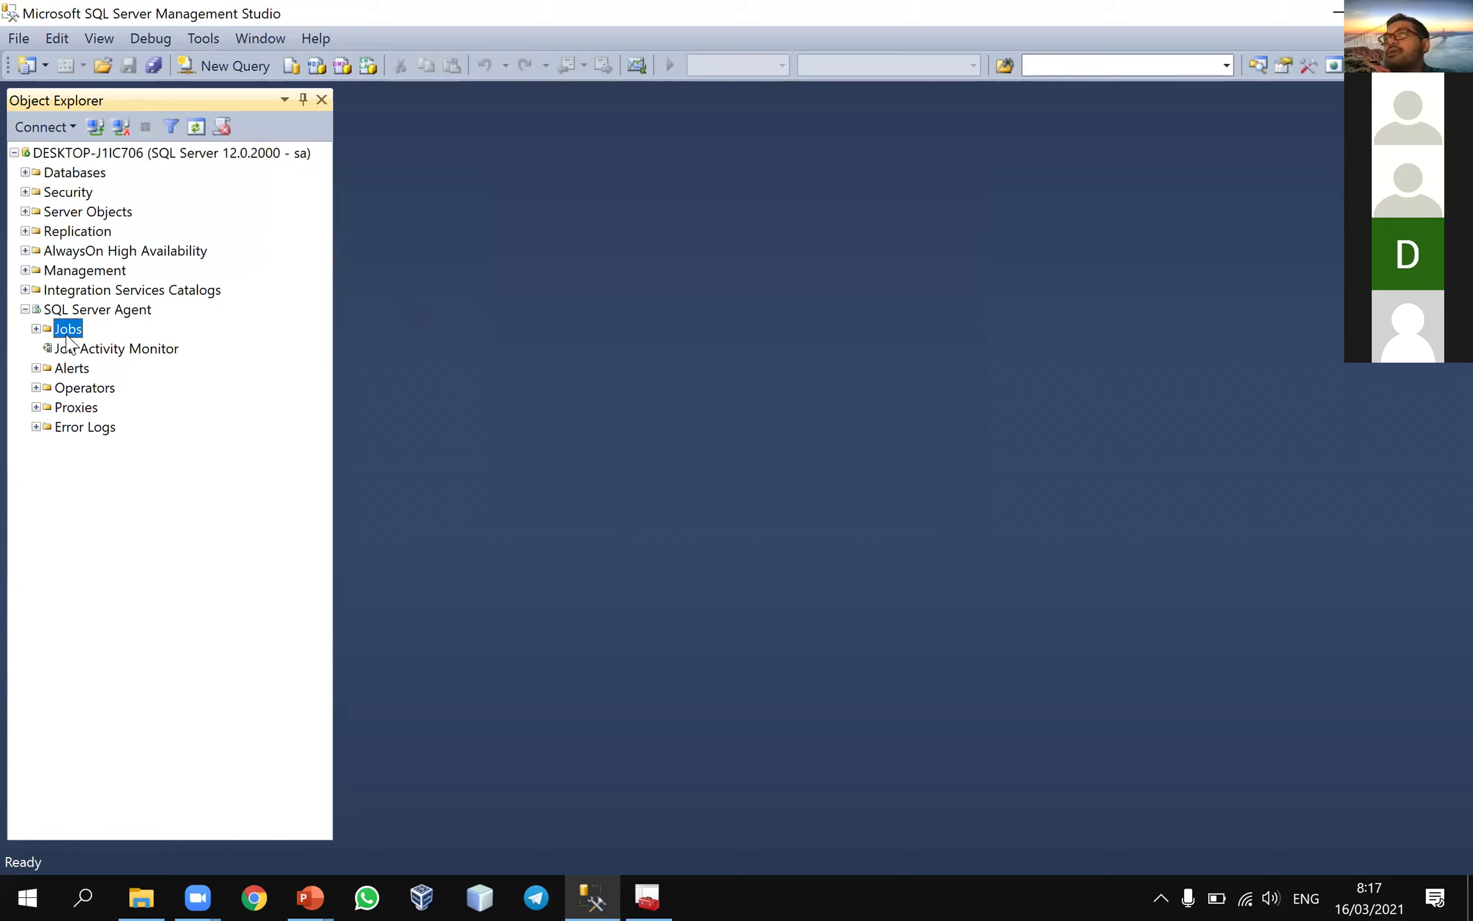
{"action": "key", "text": "alt+Tab"}
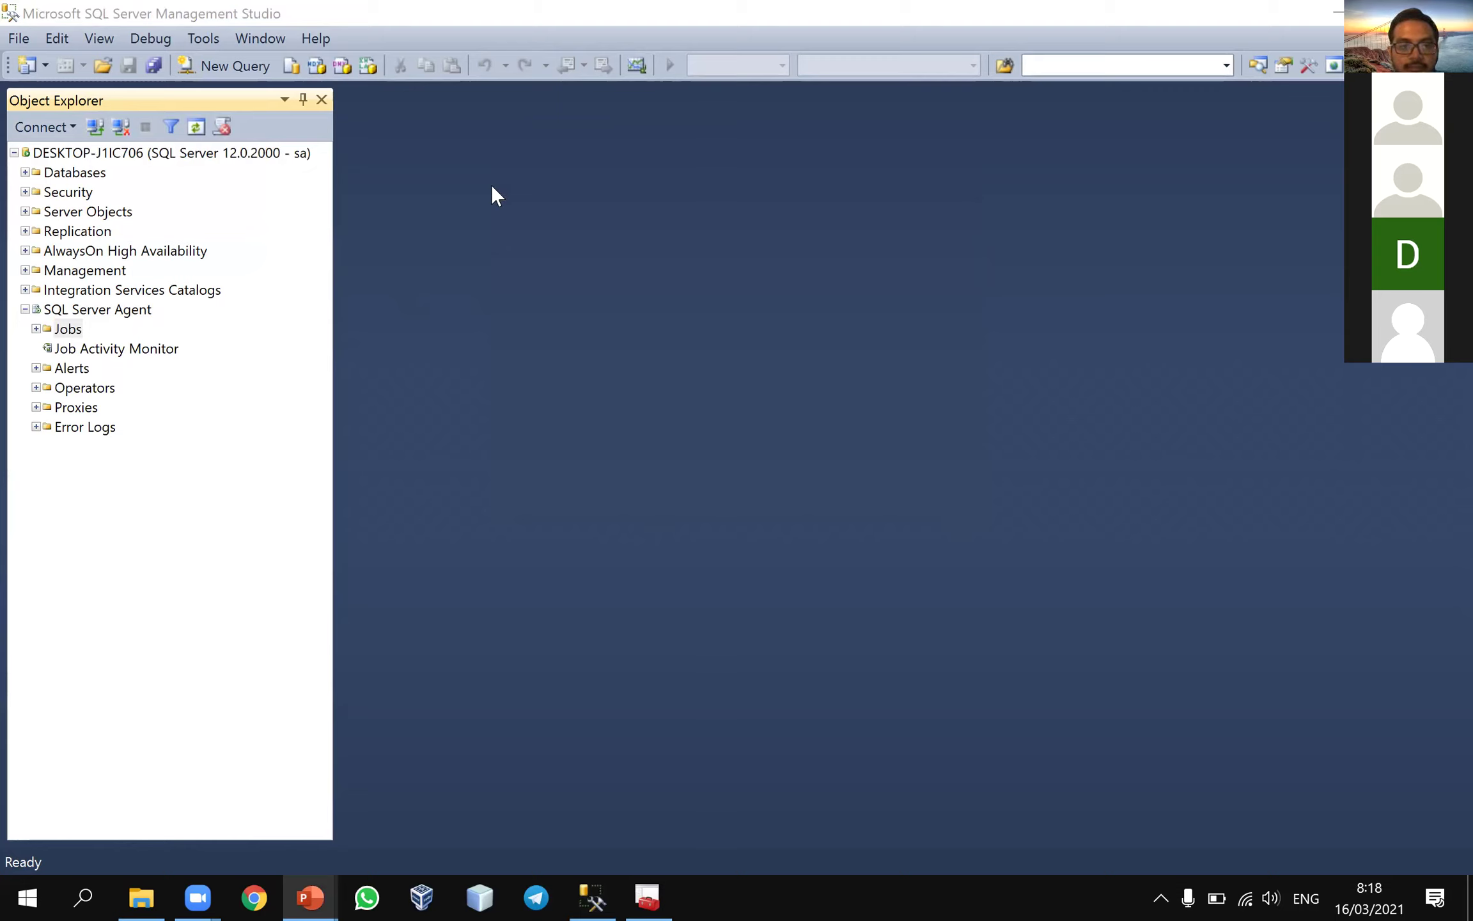
{"action": "right_click", "coordinate": [66, 330]}
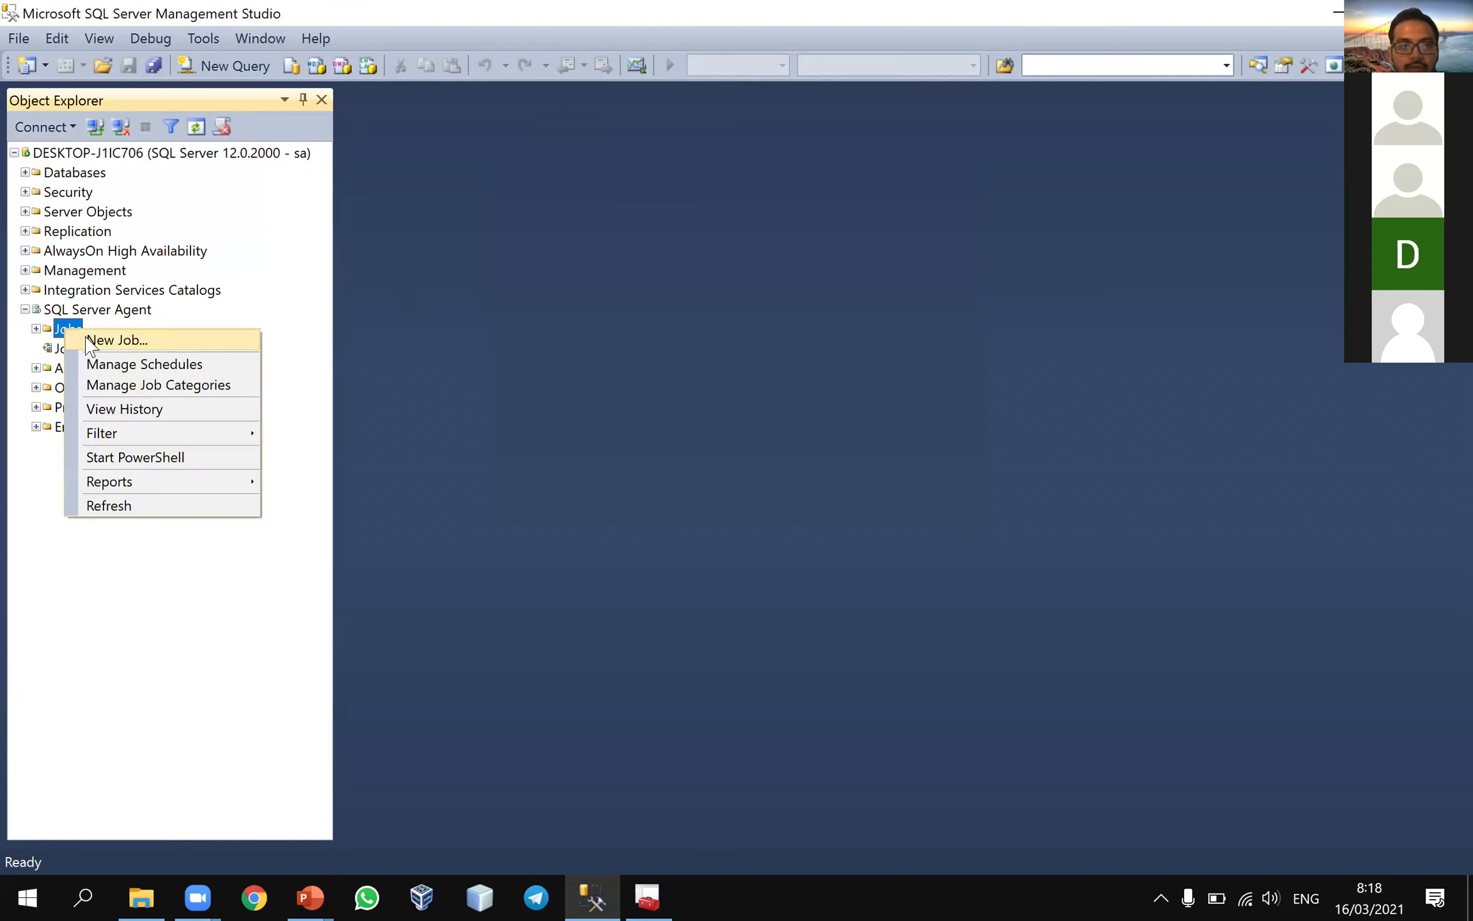
{"action": "left_click", "coordinate": [86, 340]}
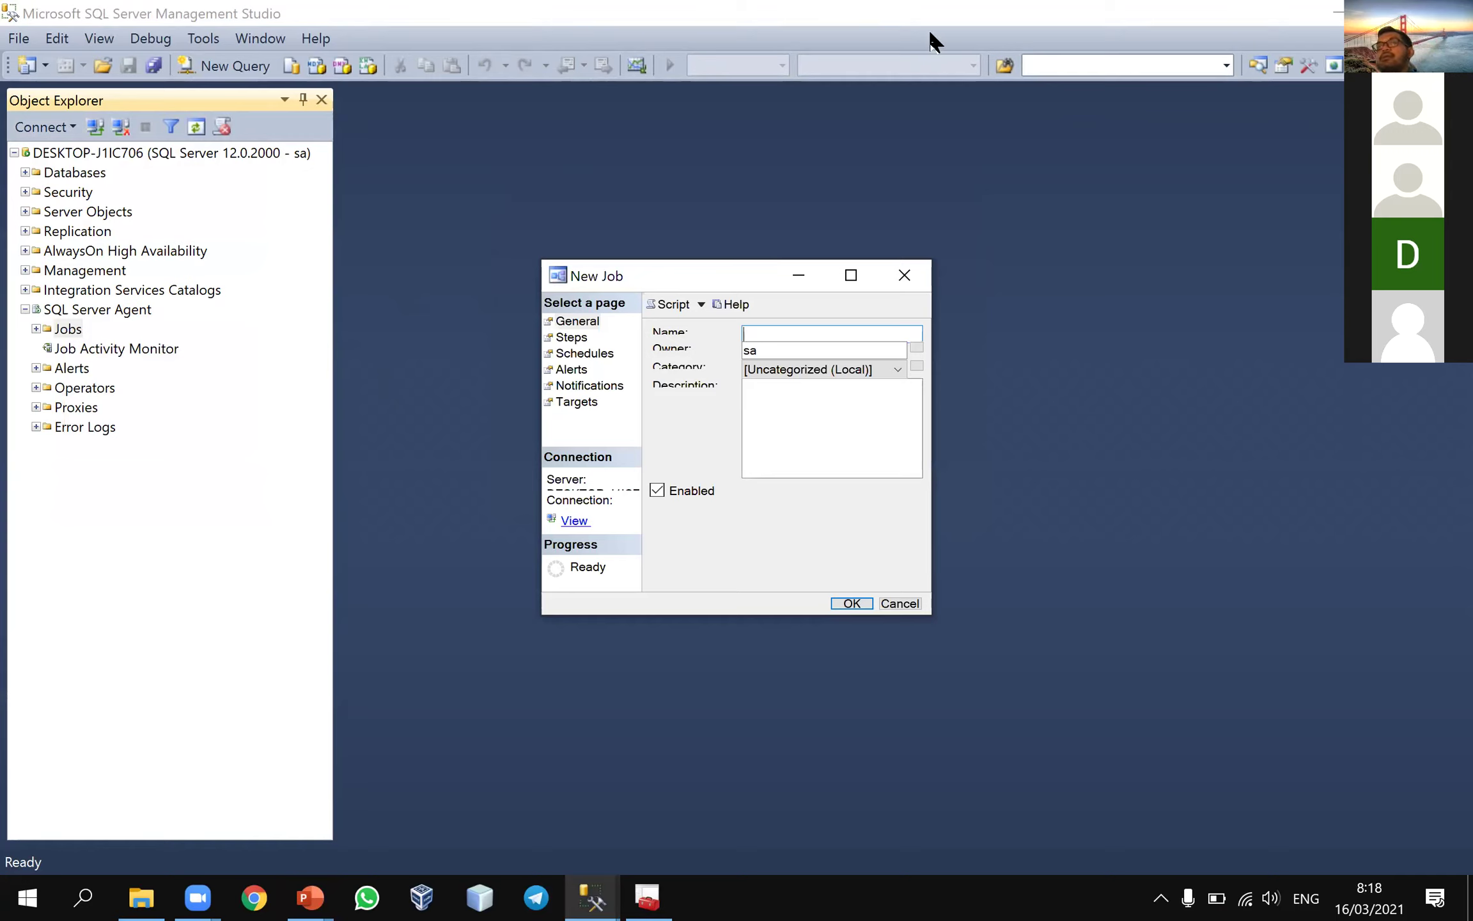
{"action": "key", "text": "alt+Tab"}
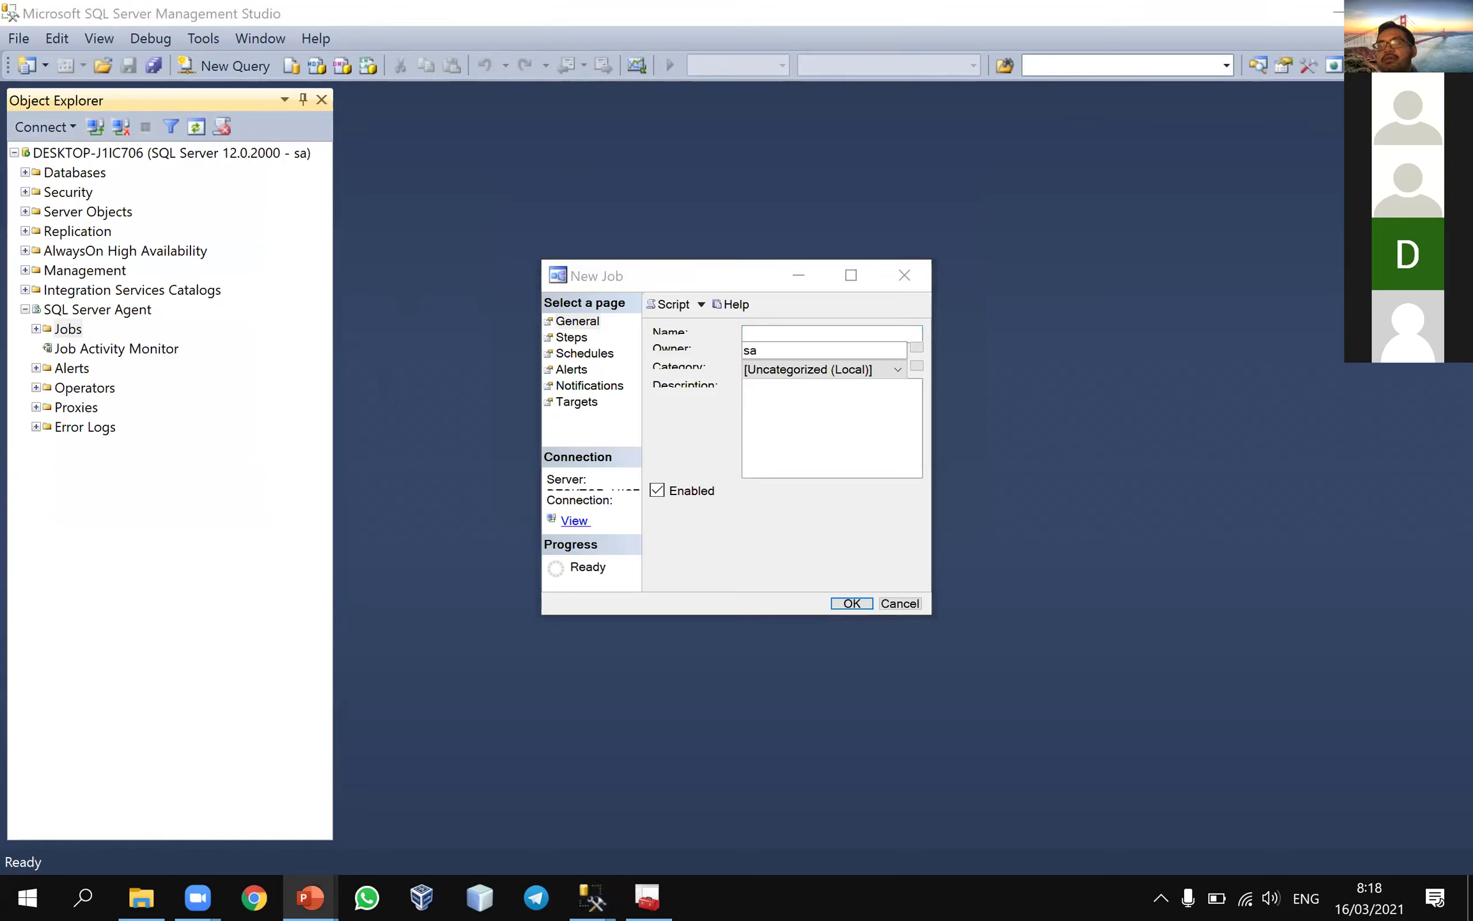
{"action": "left_click", "coordinate": [791, 337]}
{"action": "type", "text": "U"}
{"action": "key", "text": "BackSpace"}
{"action": "type", "text": "Auto Backu"}
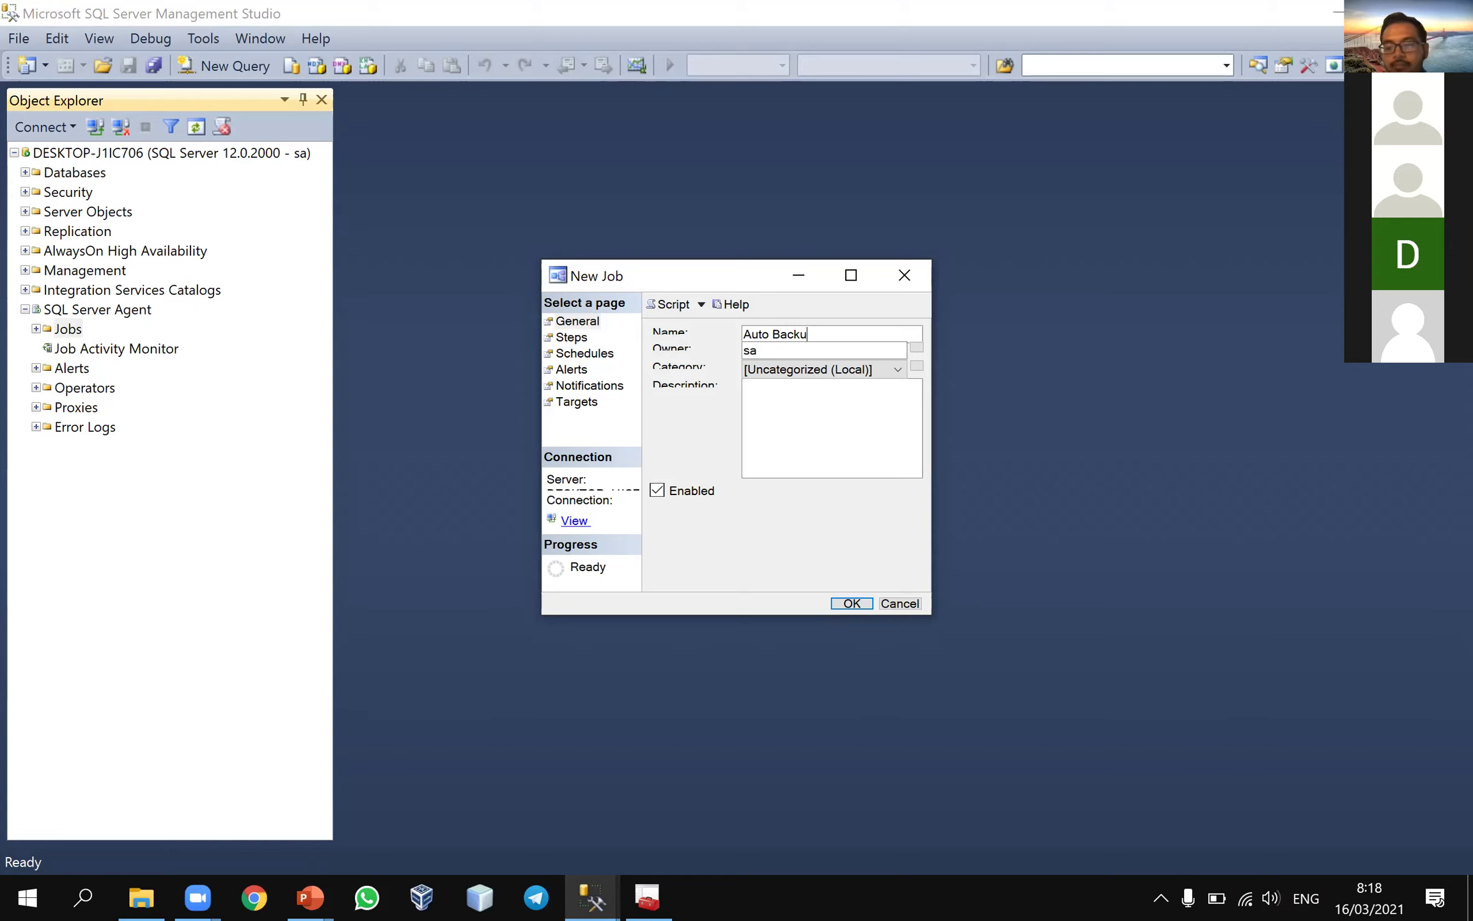
{"action": "type", "text": "p Credit"}
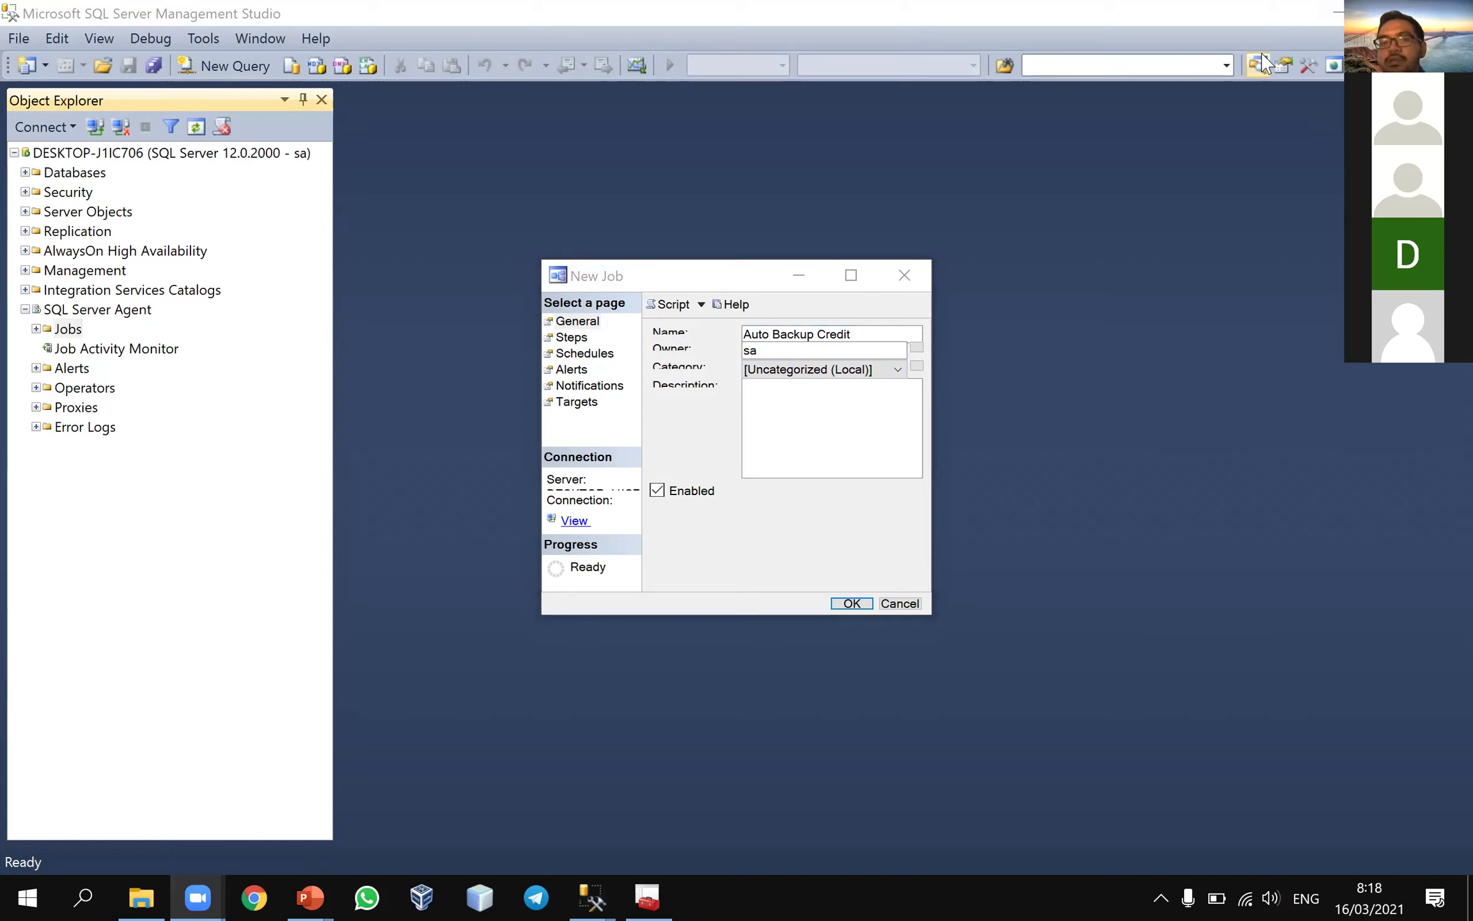
- Add a new step to the job and name it Auto Backup Credit
{"action": "left_click", "coordinate": [571, 337]}
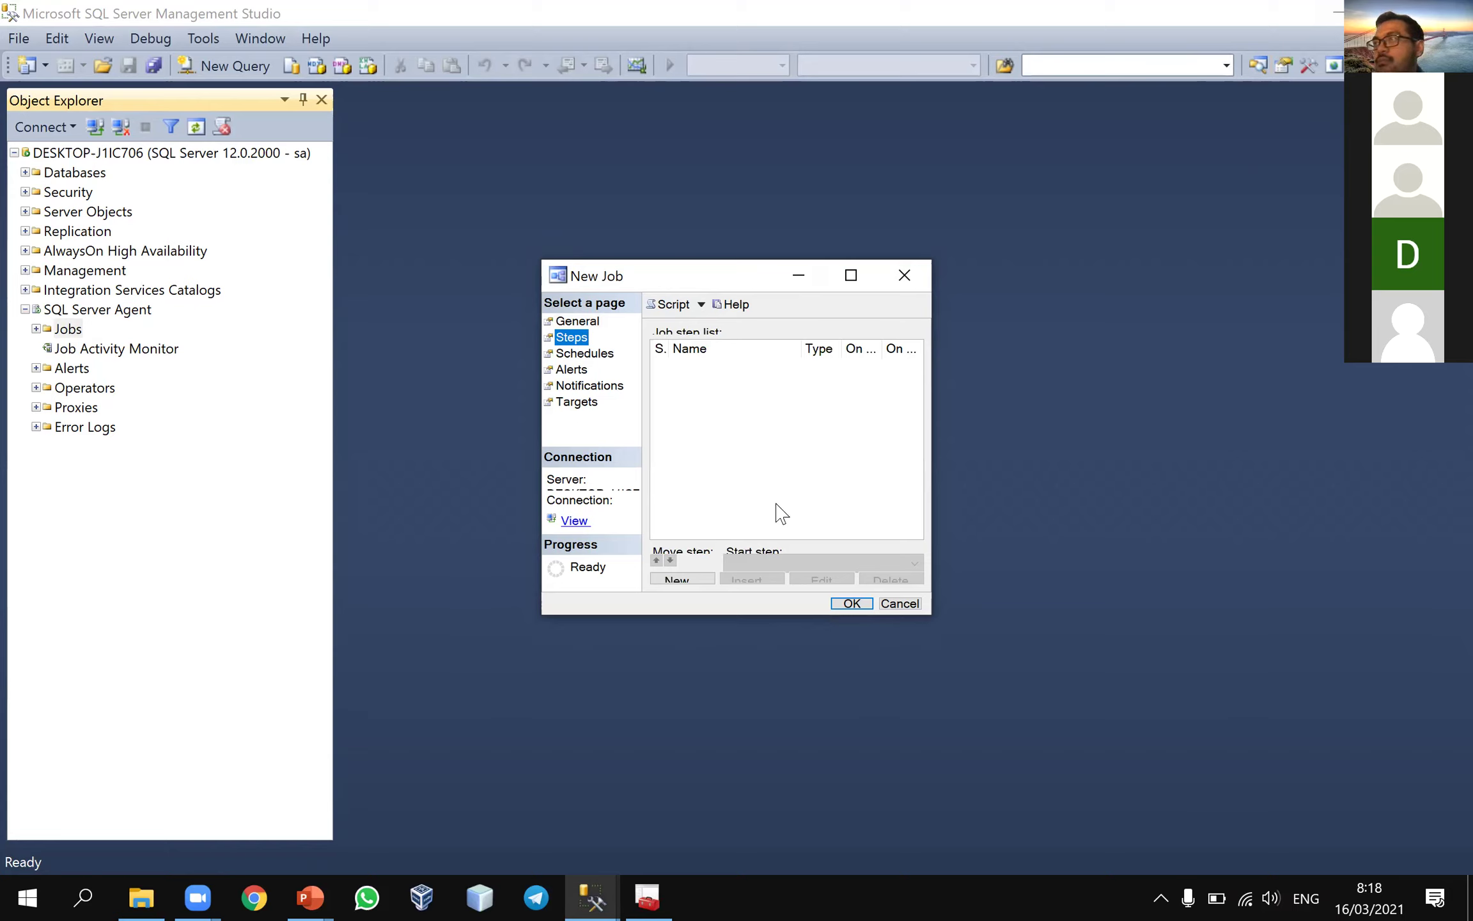
{"action": "left_click", "coordinate": [709, 582]}
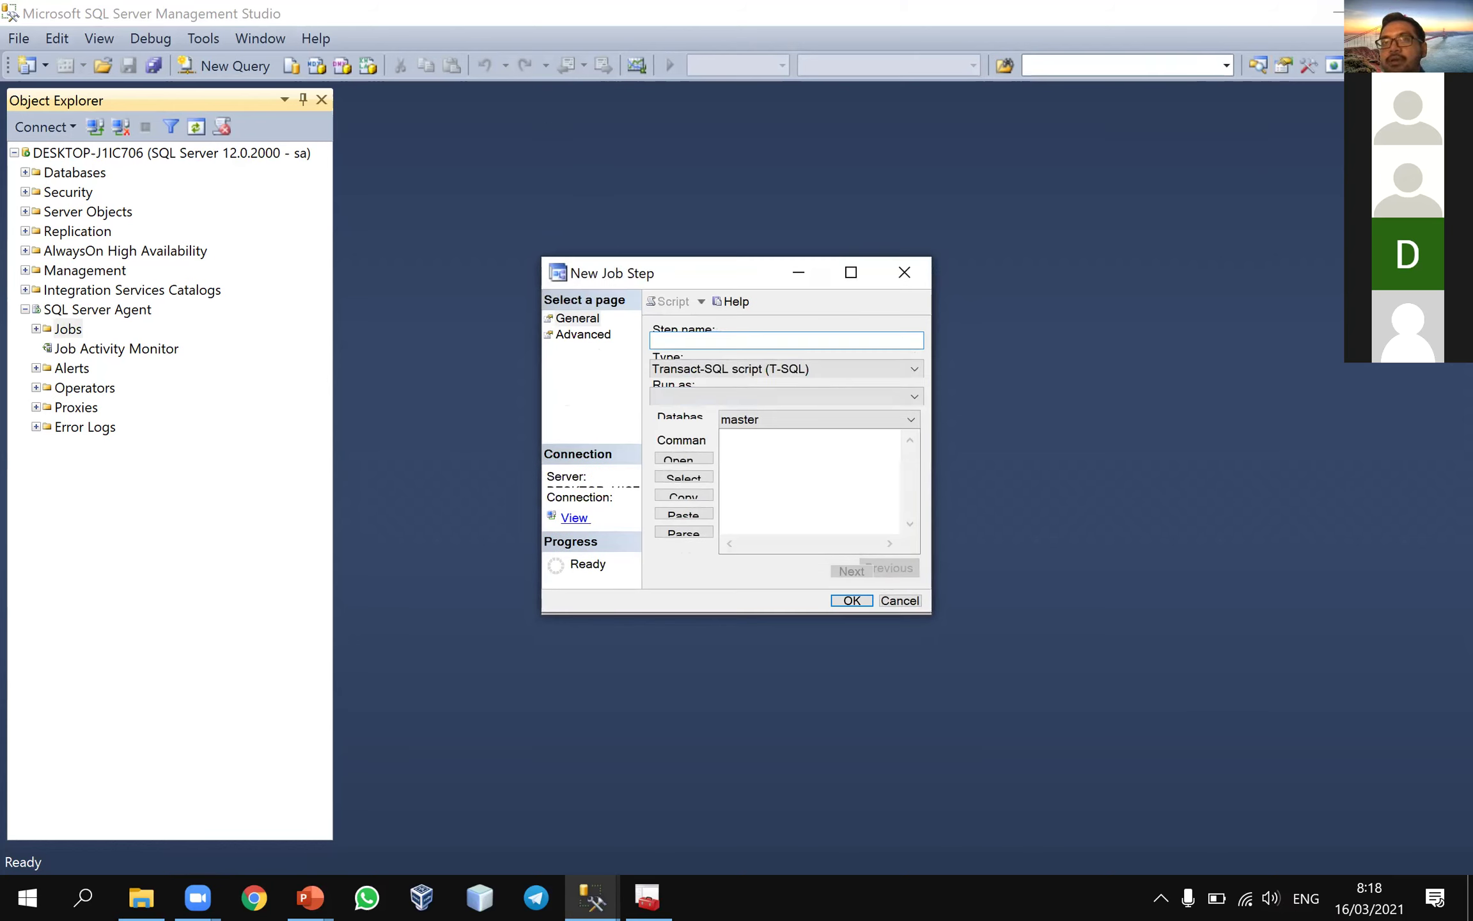
{"action": "key", "text": "alt+Tab"}
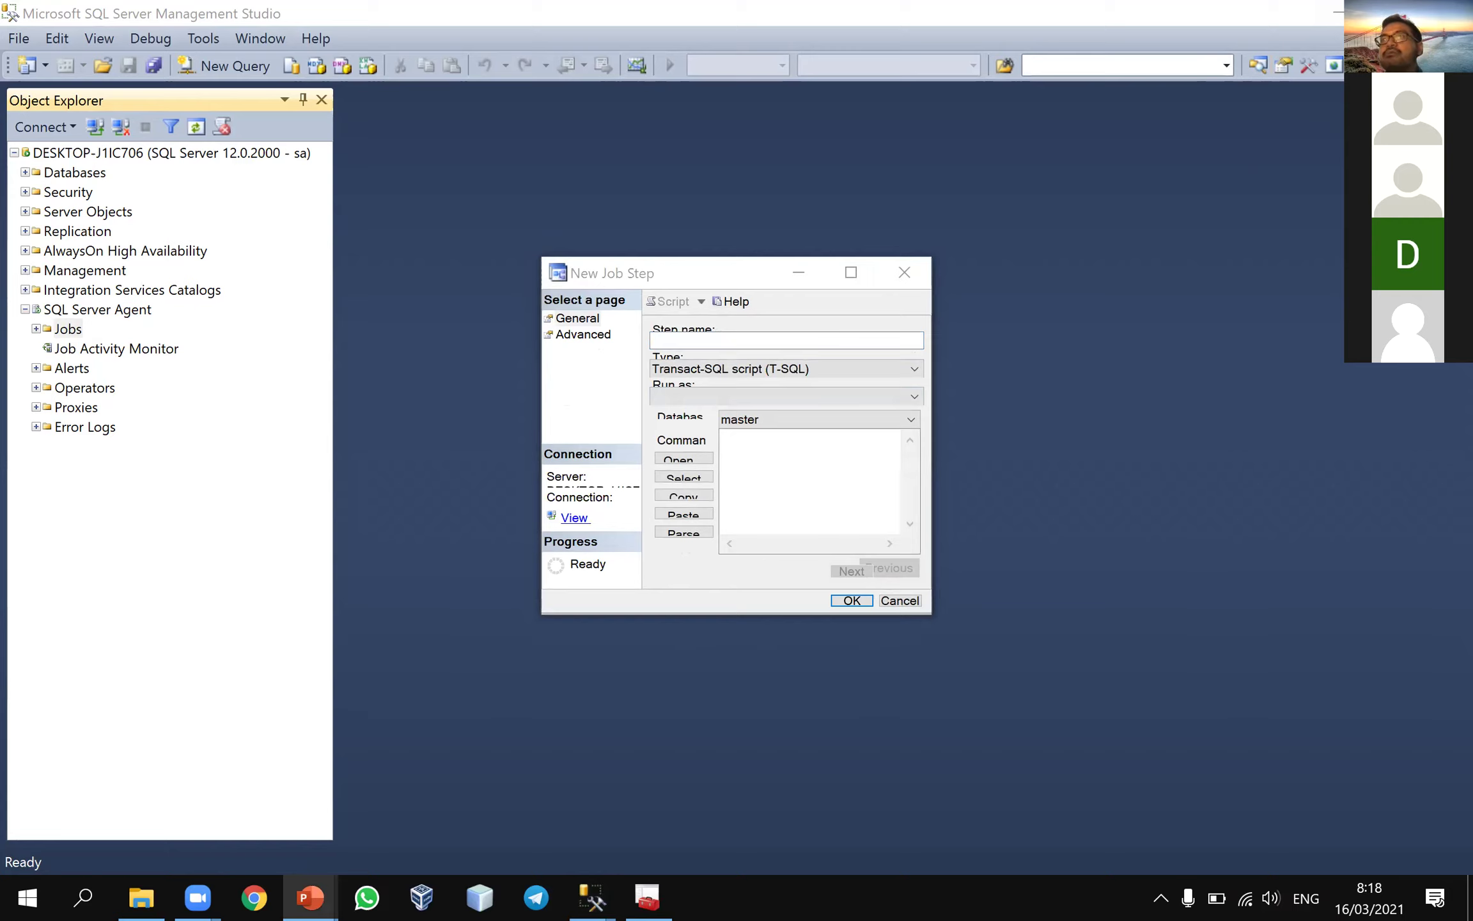
{"action": "left_click", "coordinate": [688, 343]}
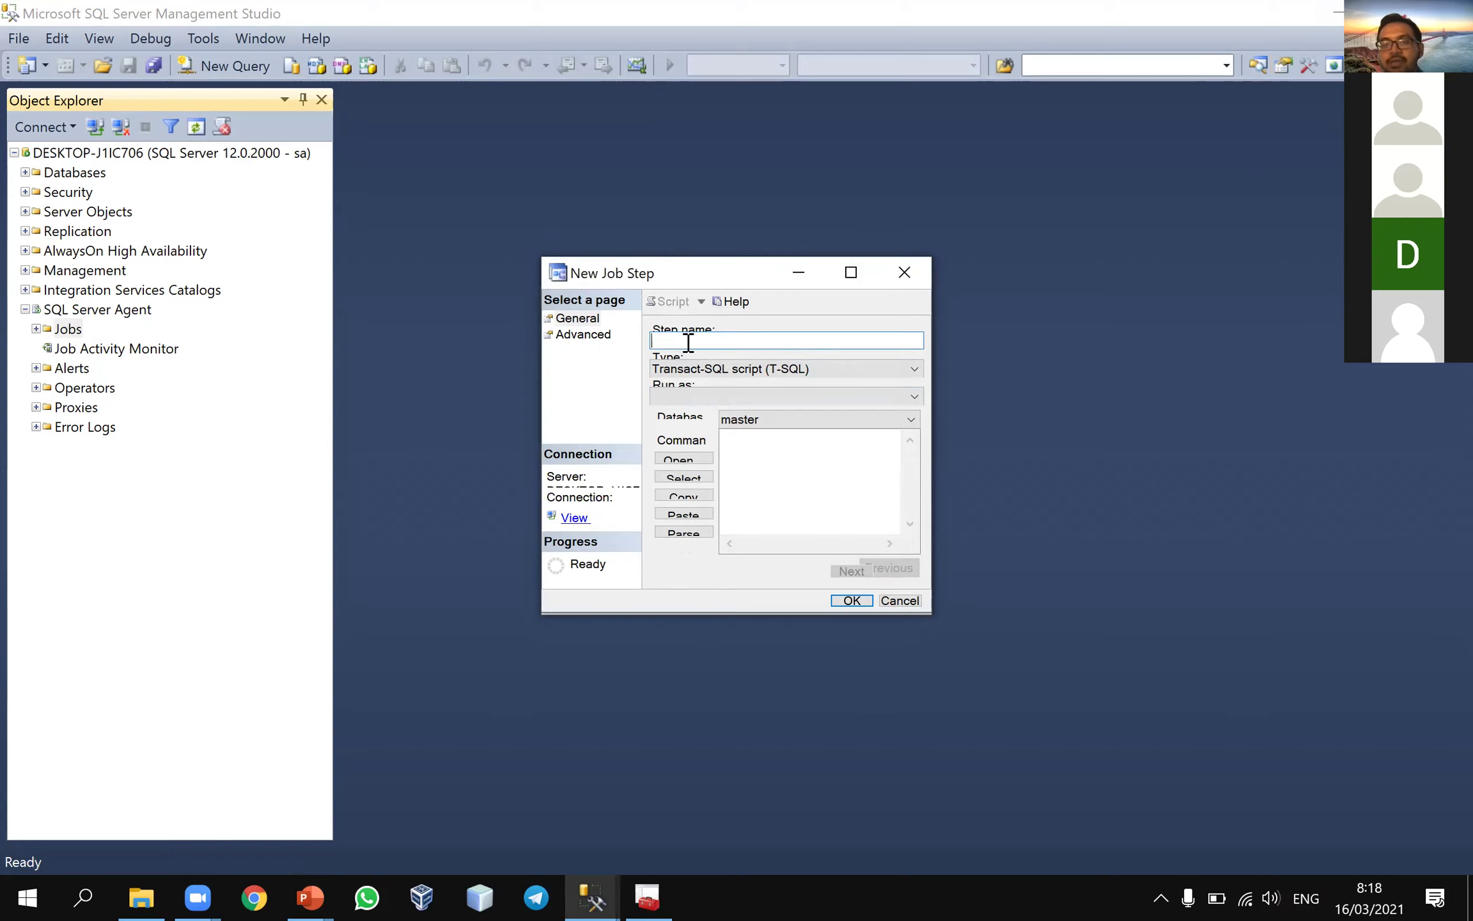
{"action": "type", "text": "Auto"}
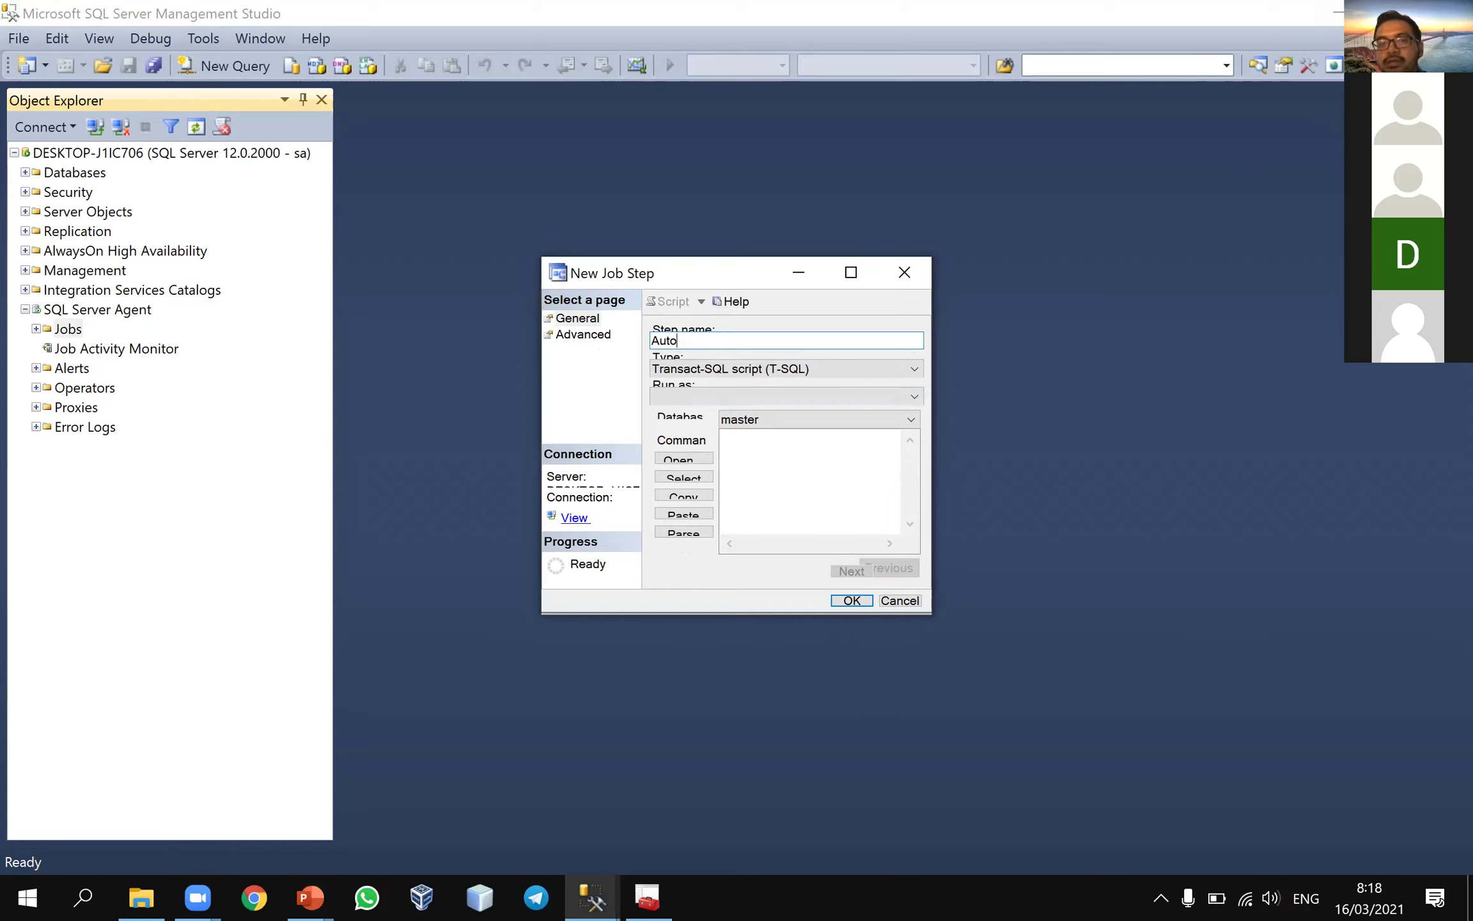
{"action": "type", "text": " Backup Credit"}
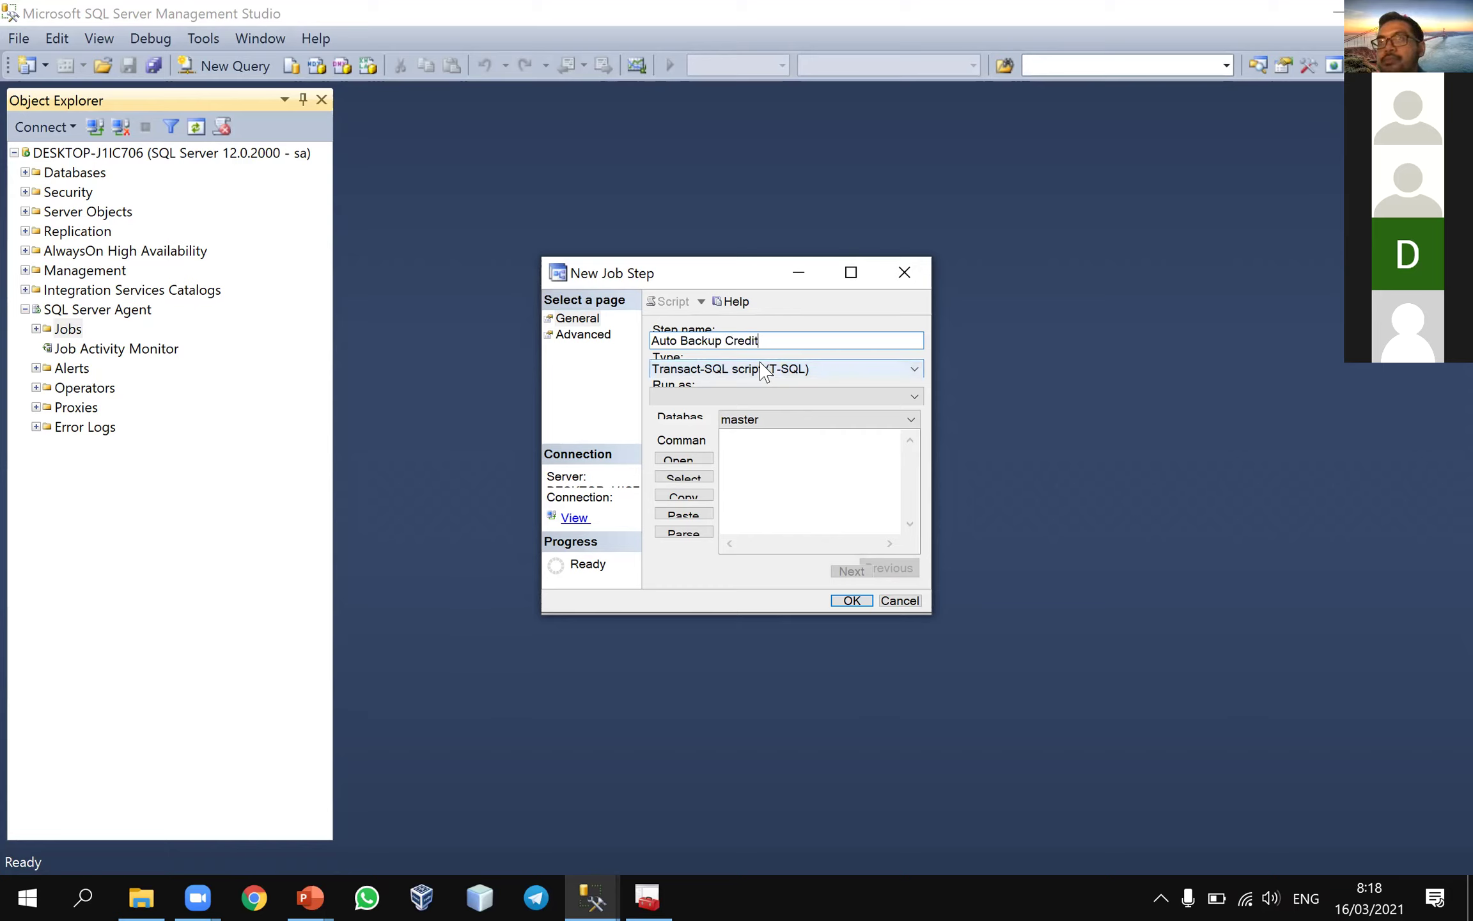
- Write the beginning of the job step's command as BACKUP DATABSE Credit TO DISK=
{"action": "left_click", "coordinate": [809, 468]}
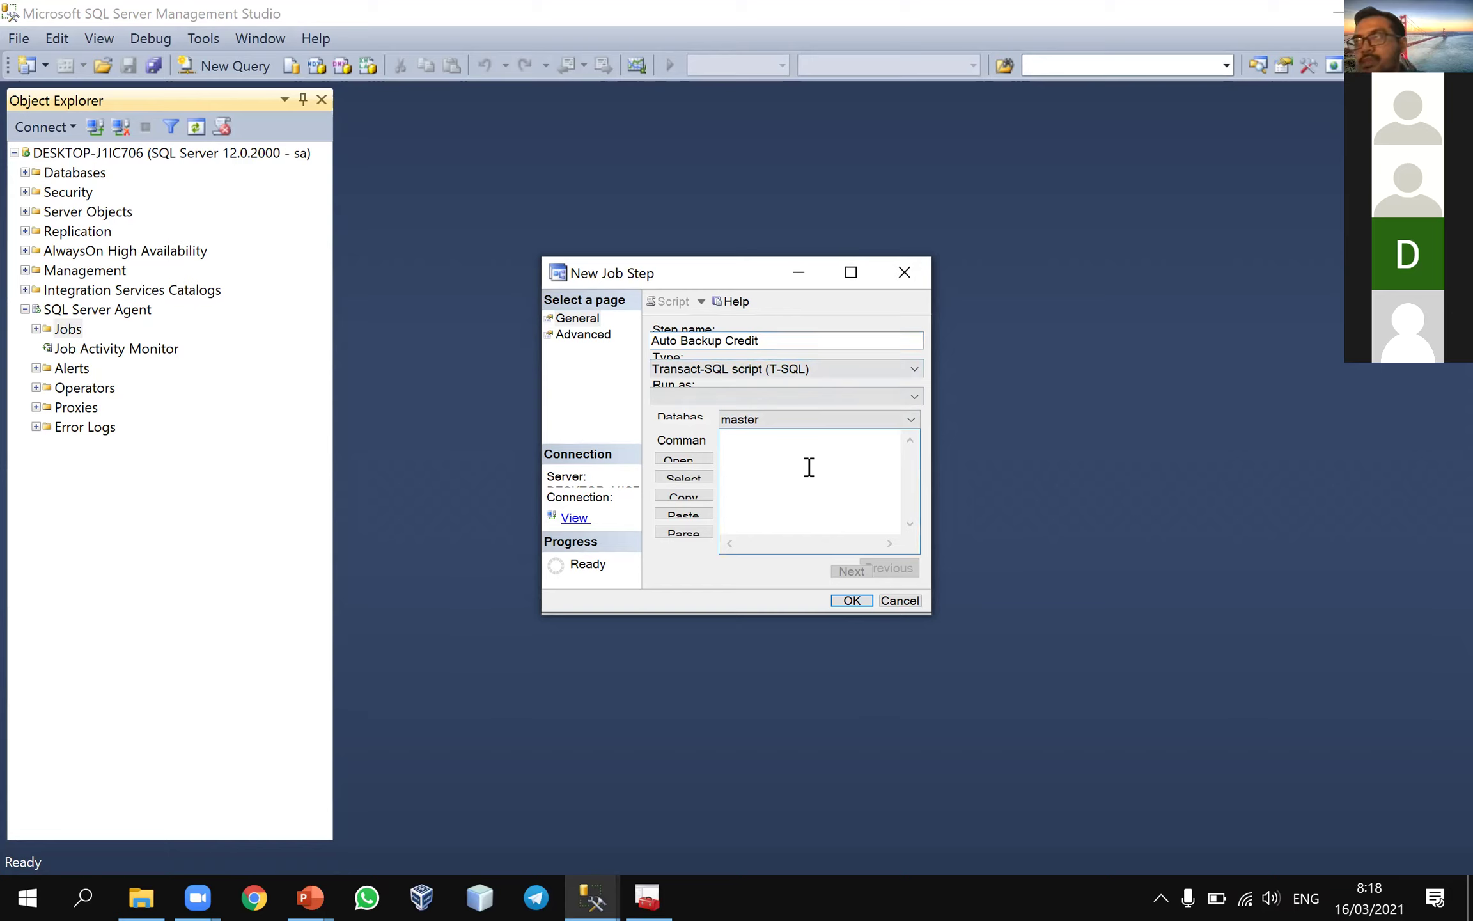
{"action": "type", "text": "BACKU"}
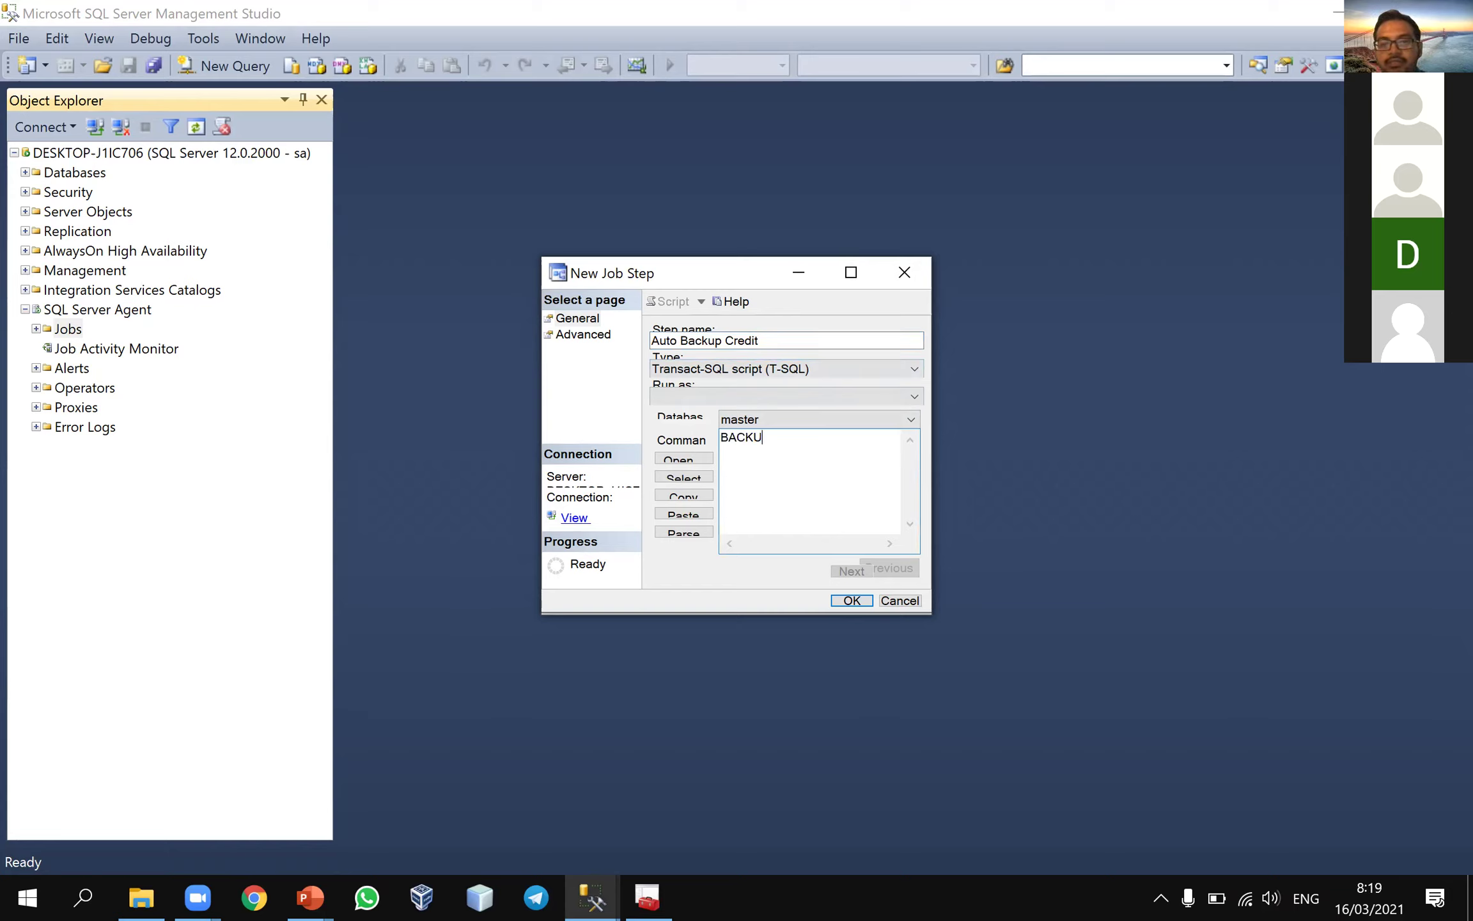
{"action": "type", "text": "P DATABSE Credit"}
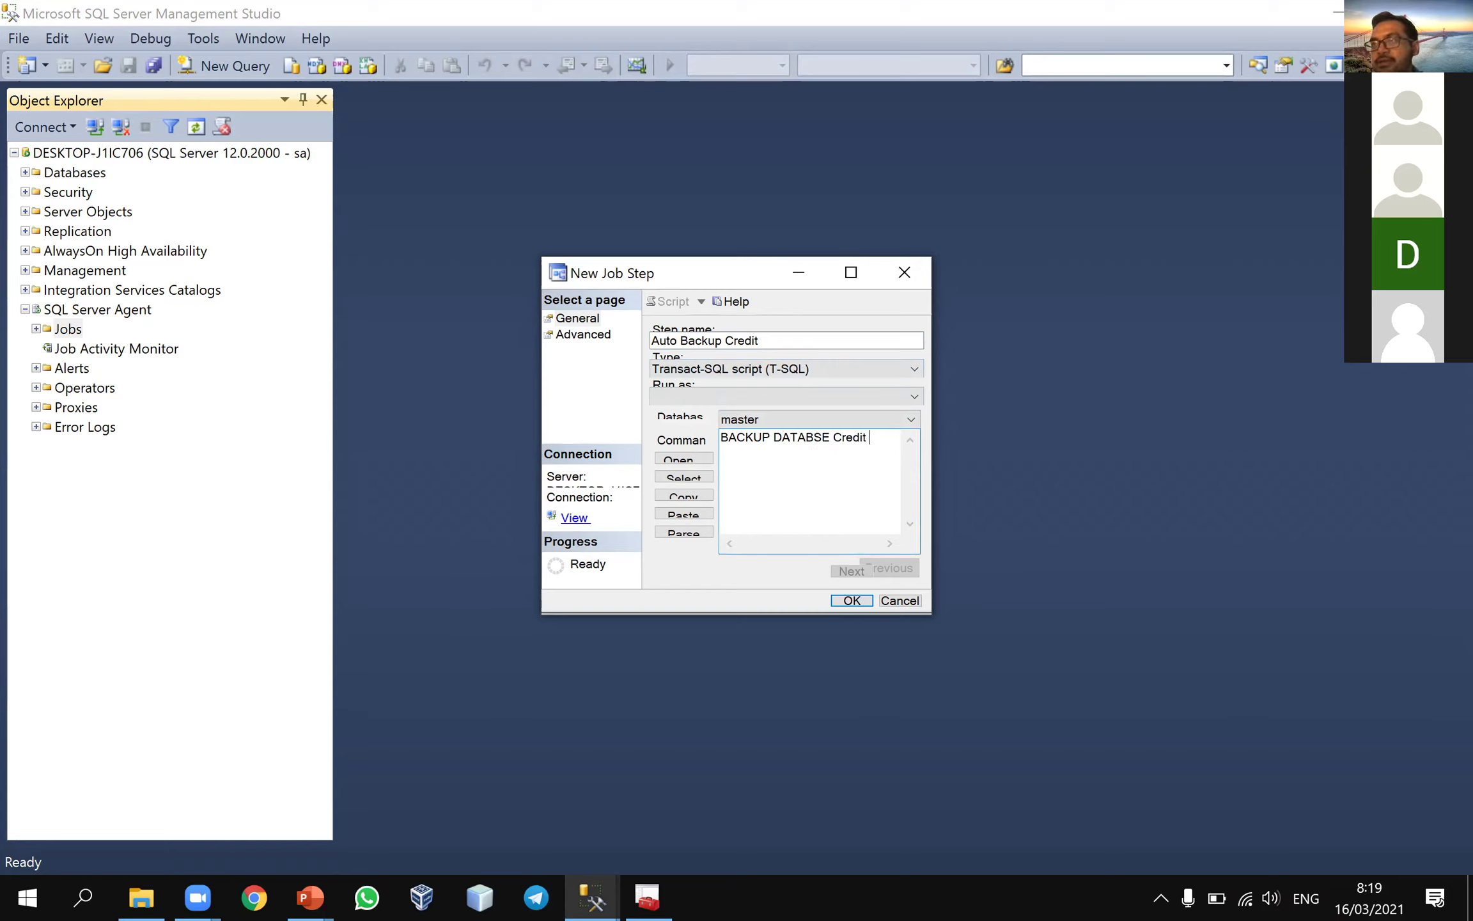
{"action": "type", "text": " TO DISK:"}
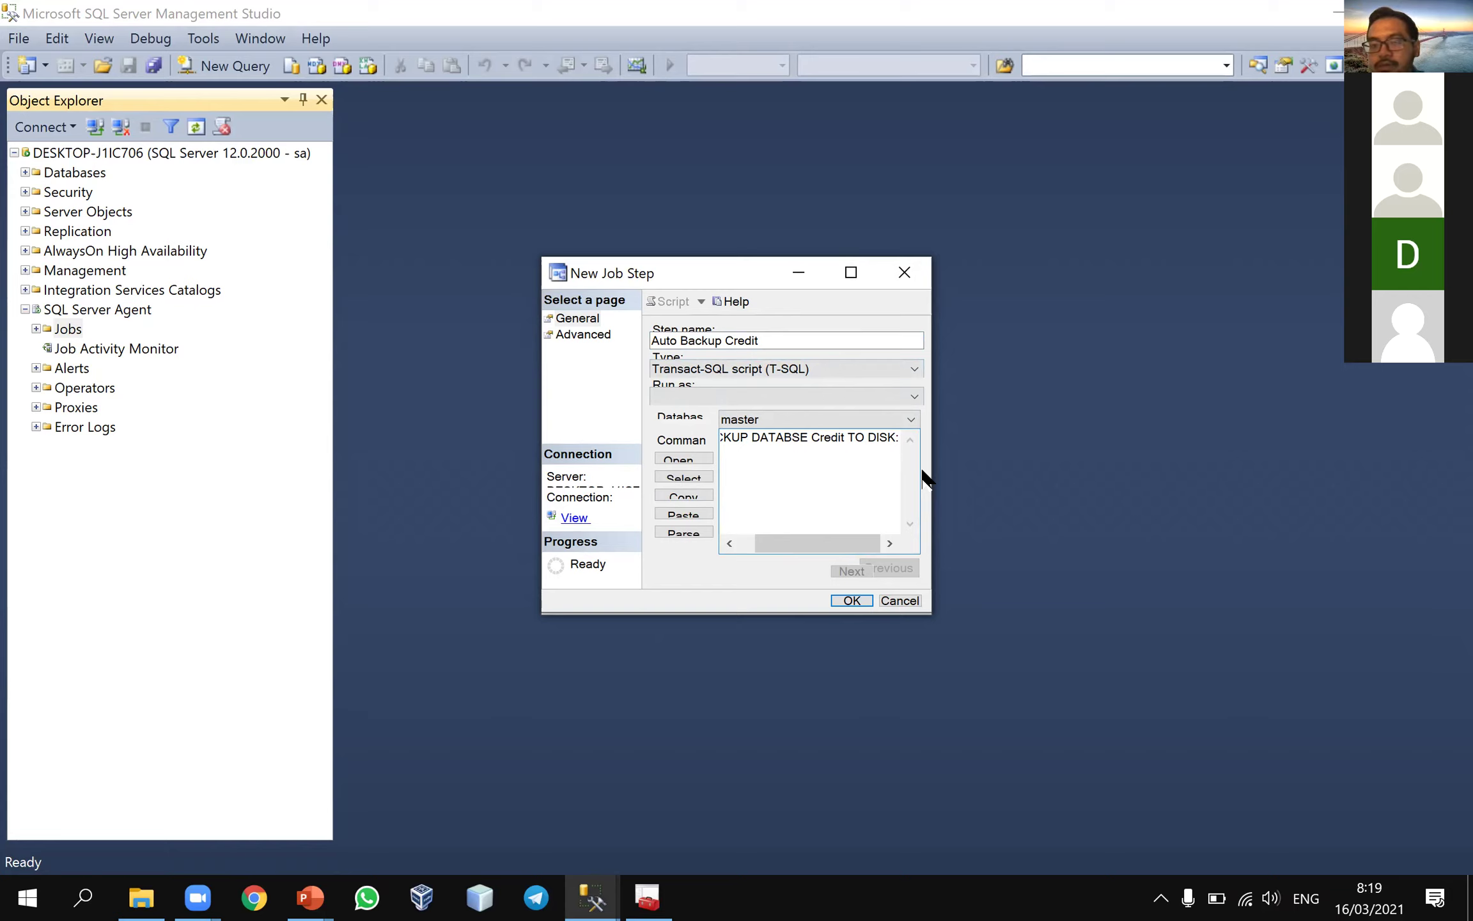
{"action": "type", "text": "="}
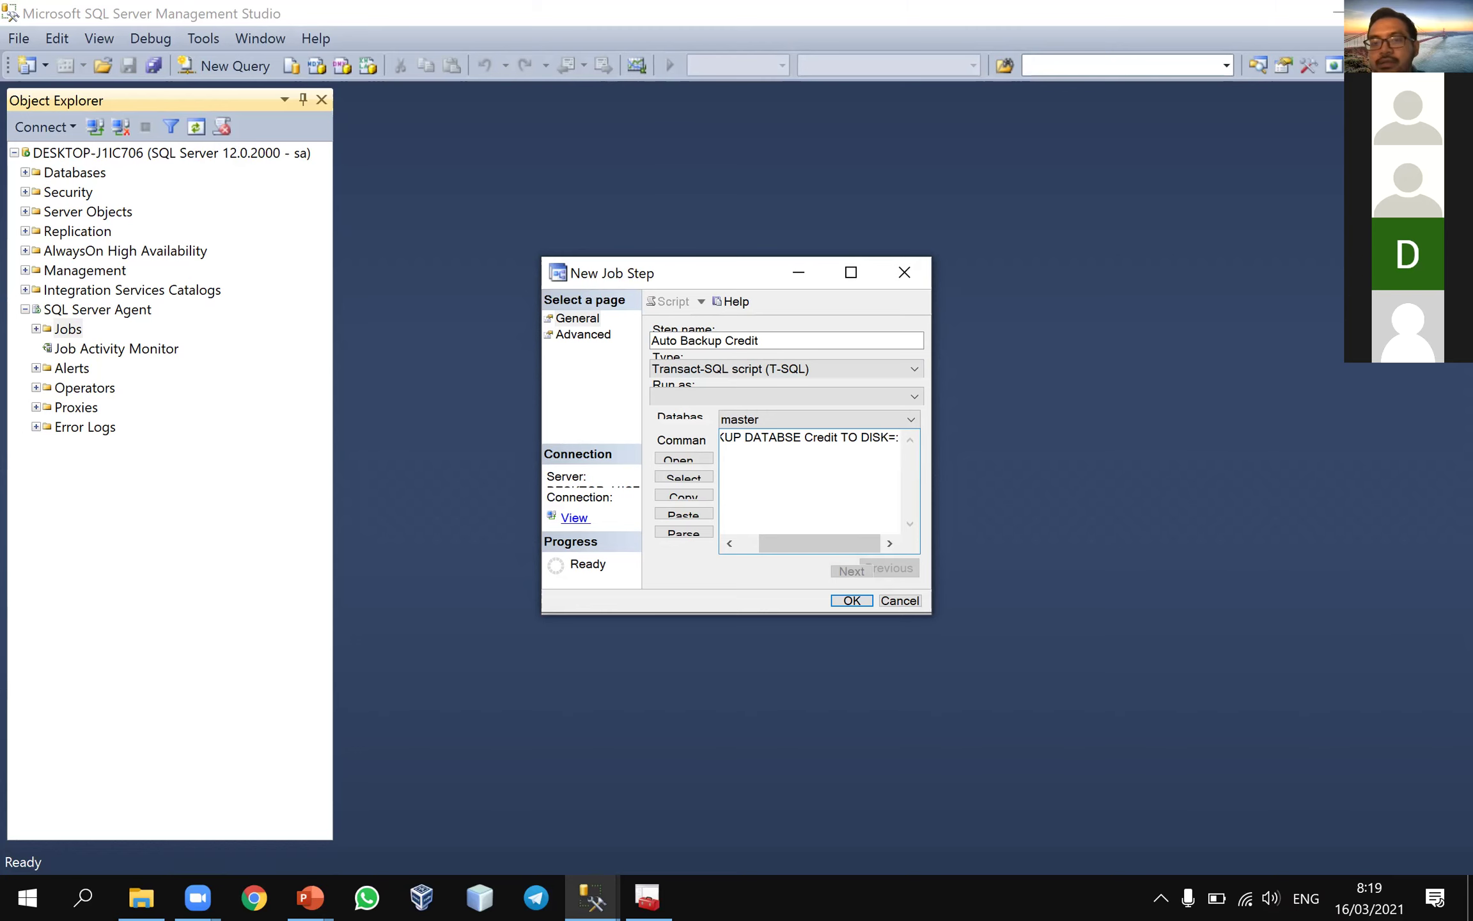
- Switch to File Explorer, copy the path of the MSSQL Backup folder, and move the window clear of the job step's command
{"action": "left_click", "coordinate": [142, 898]}
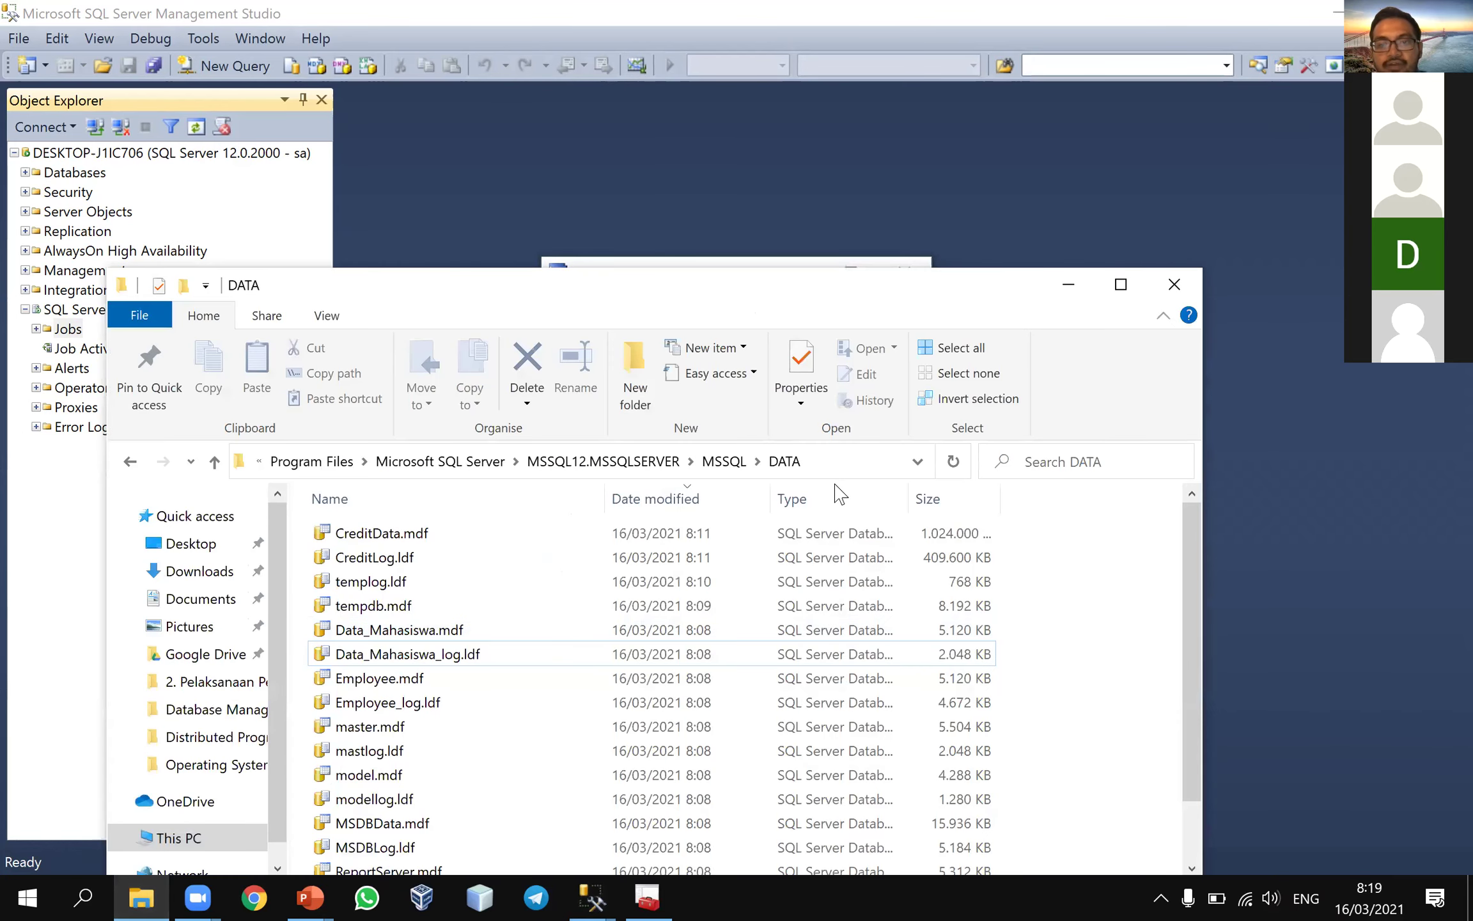
{"action": "left_click", "coordinate": [836, 487]}
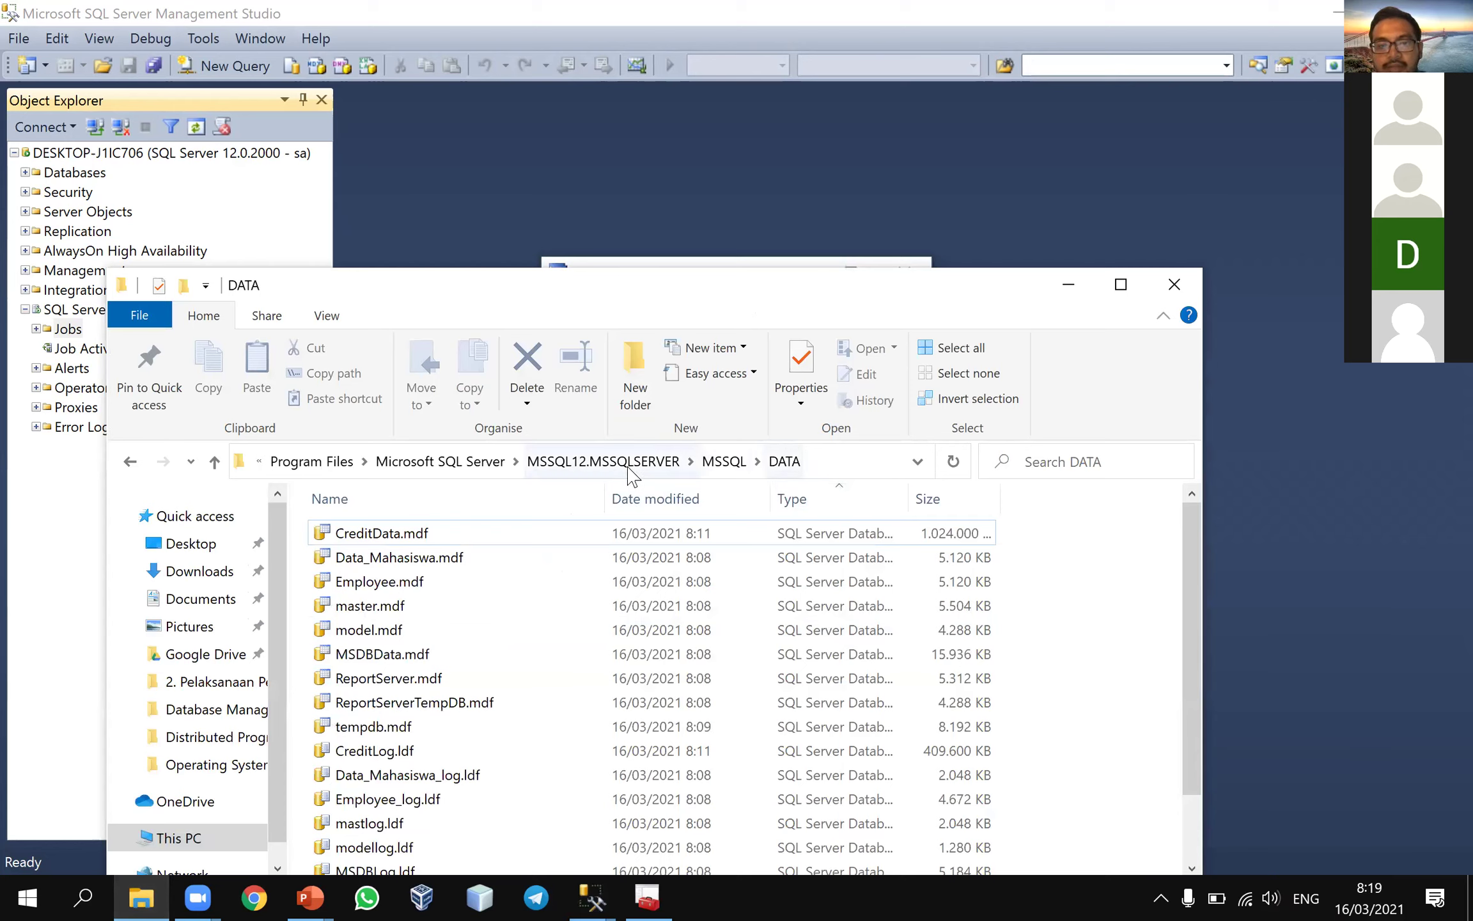
{"action": "left_click", "coordinate": [729, 462]}
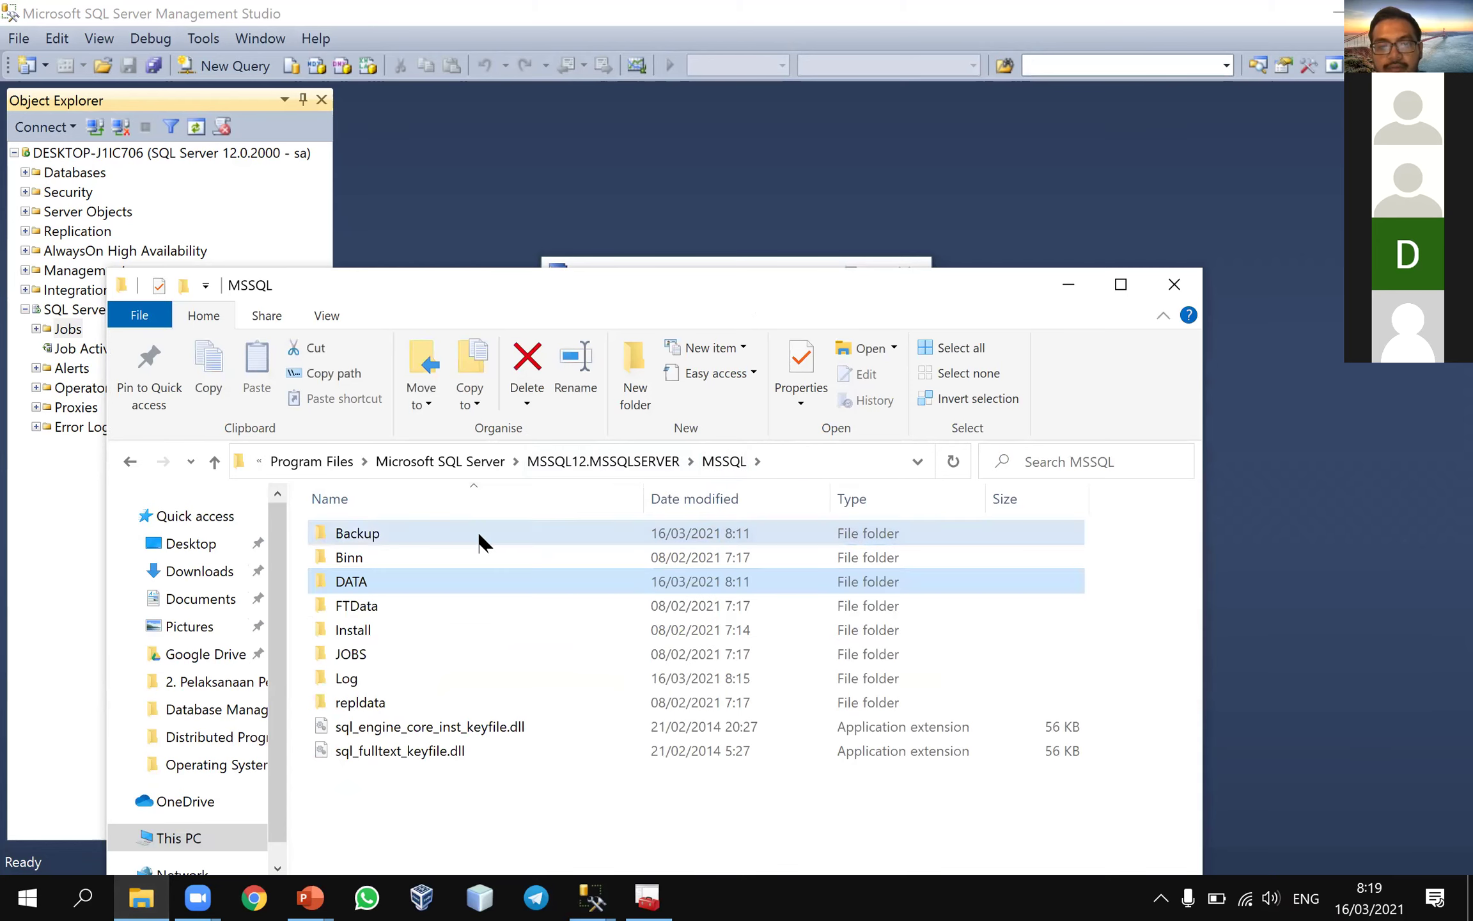
{"action": "double_click", "coordinate": [479, 542]}
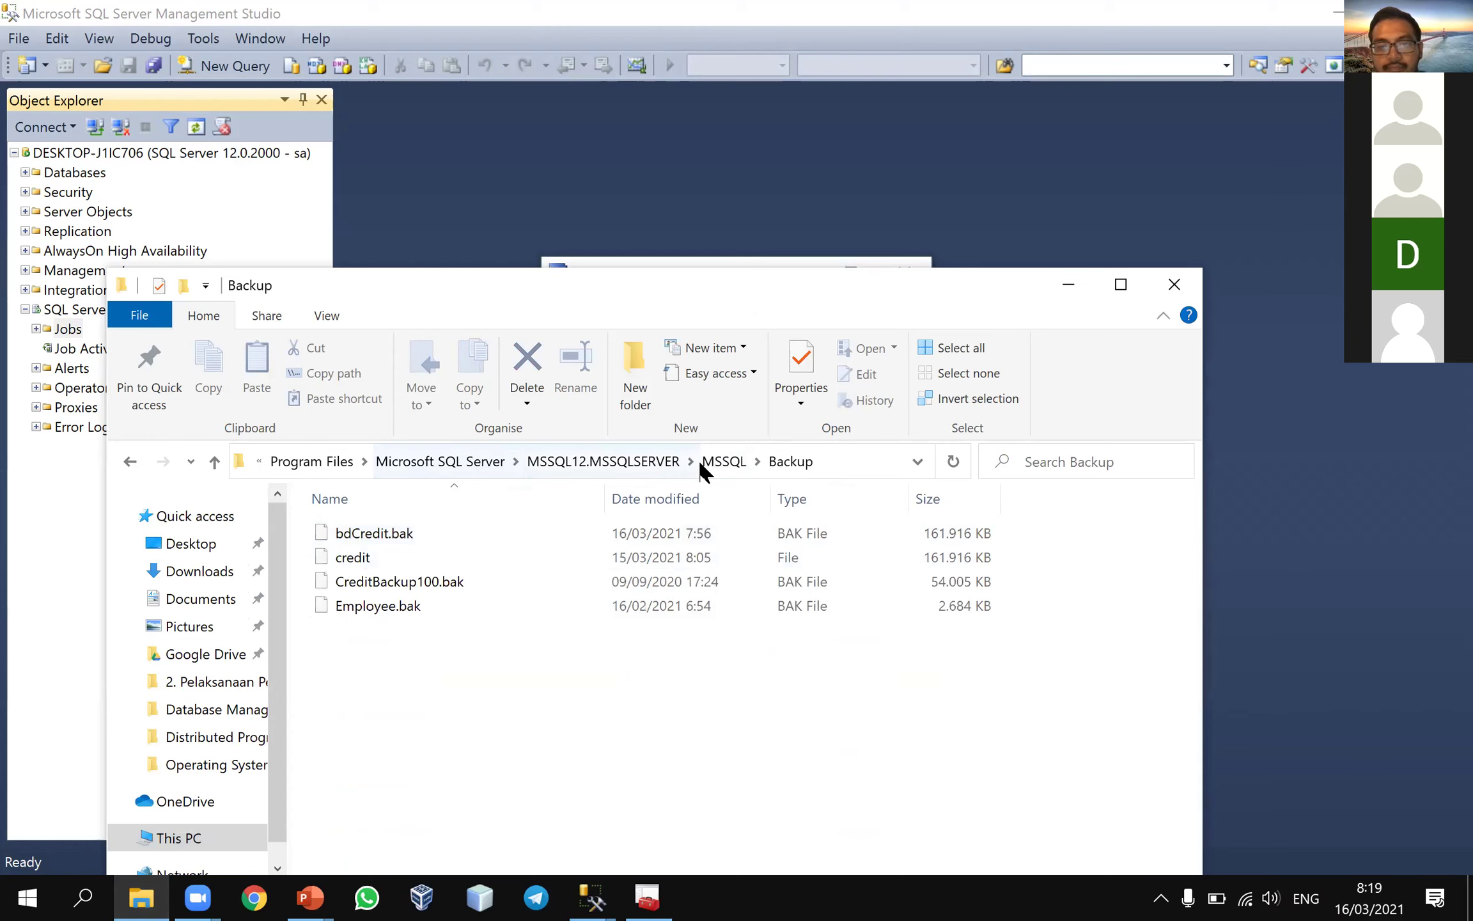
{"action": "left_click", "coordinate": [851, 472]}
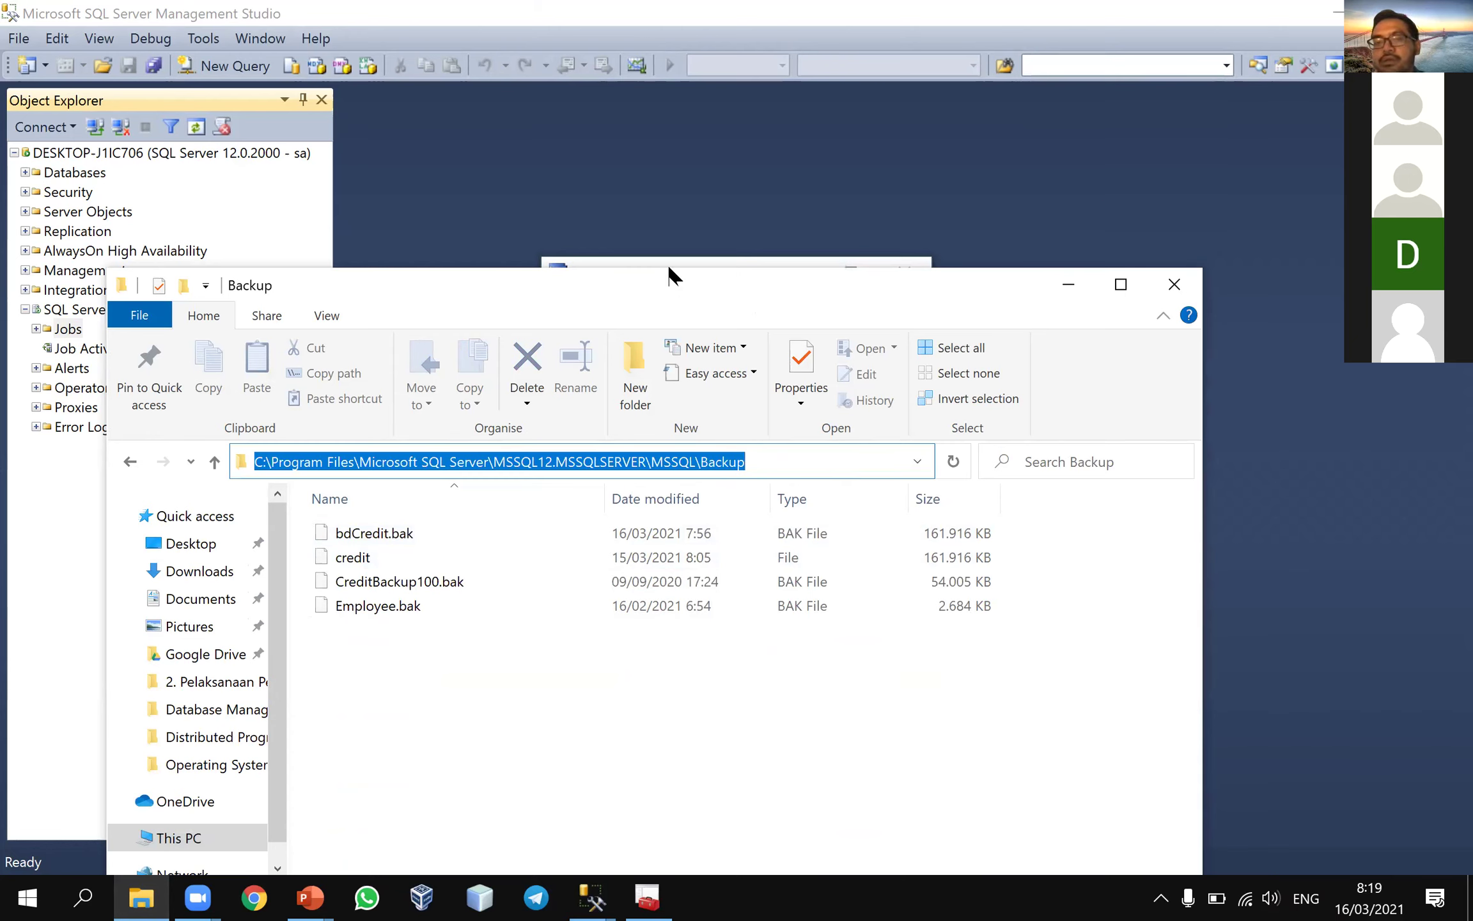
{"action": "left_click_drag", "start_coordinate": [775, 296], "coordinate": [773, 508]}
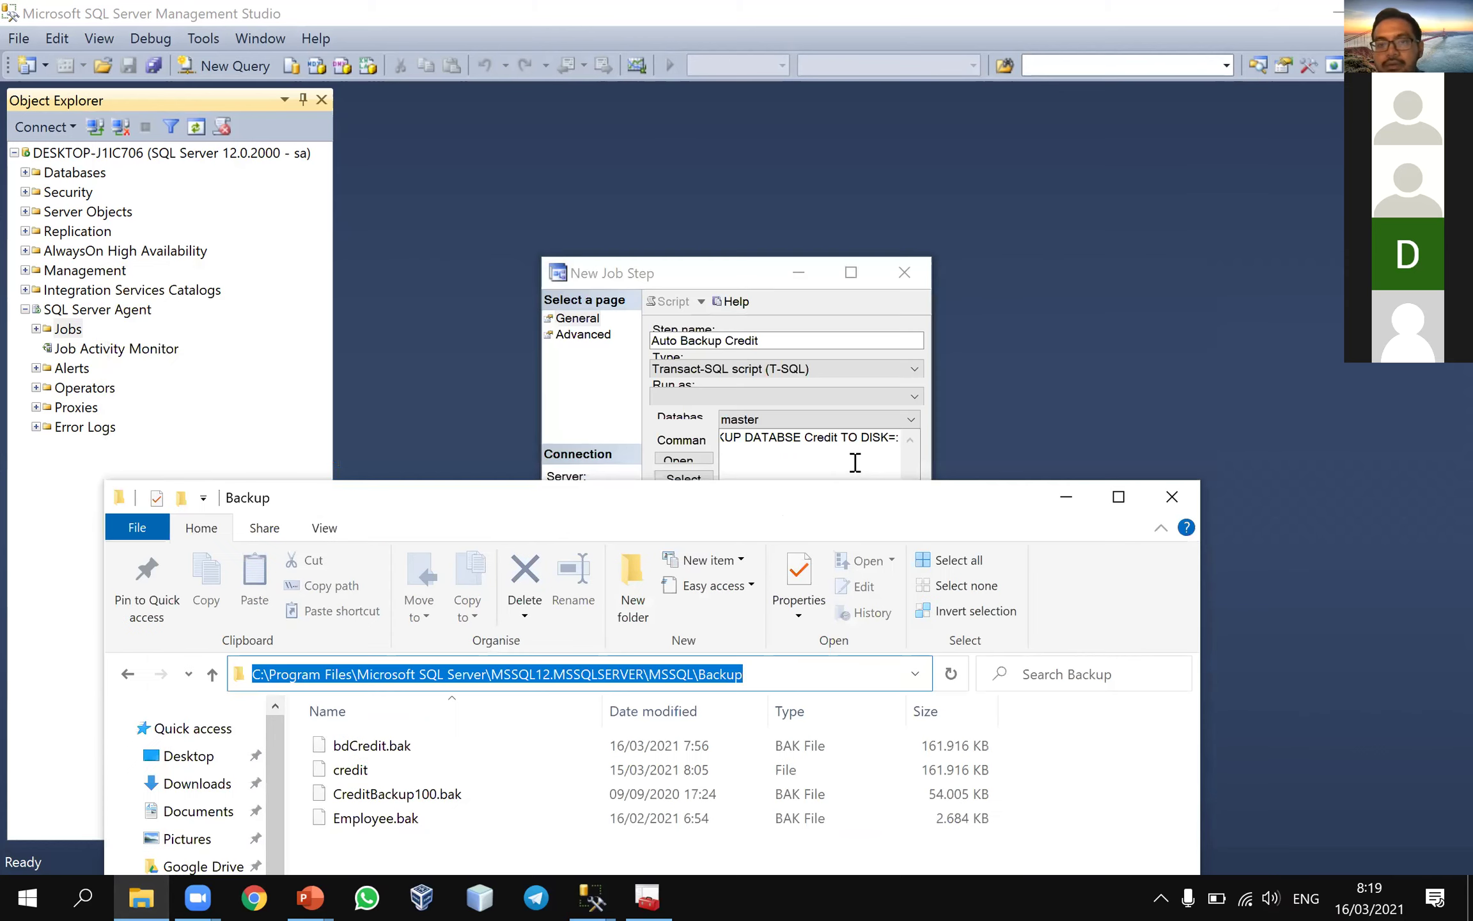
- Complete the backup command's disk target with the copied Backup folder path in single quotes, ending in \bdCredit.bak
{"action": "left_click", "coordinate": [854, 466]}
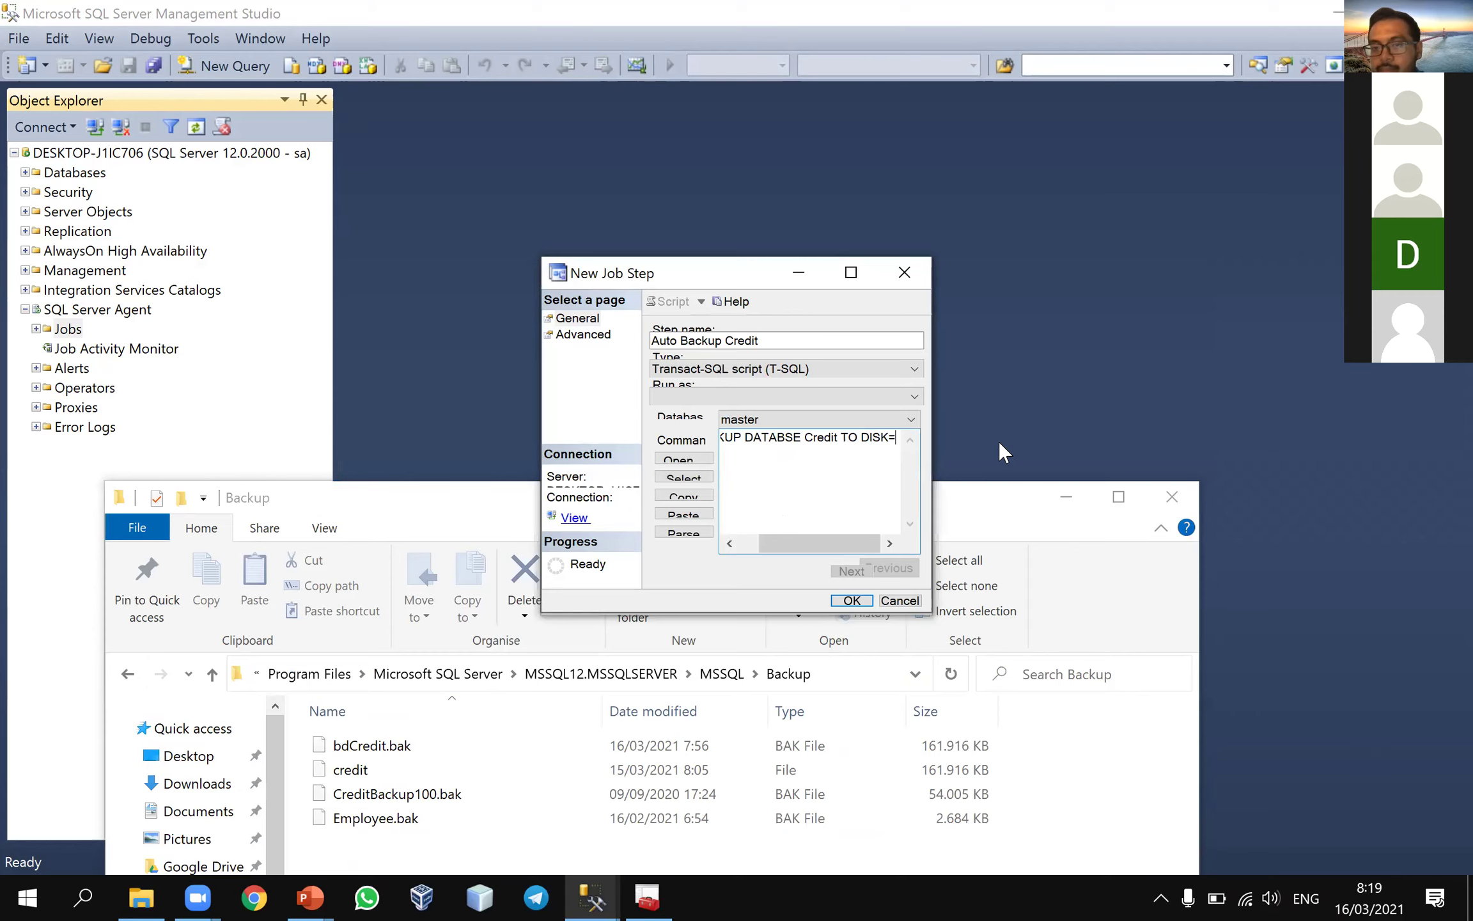
{"action": "type", "text": "'"}
{"action": "key", "text": "ctrl+v"}
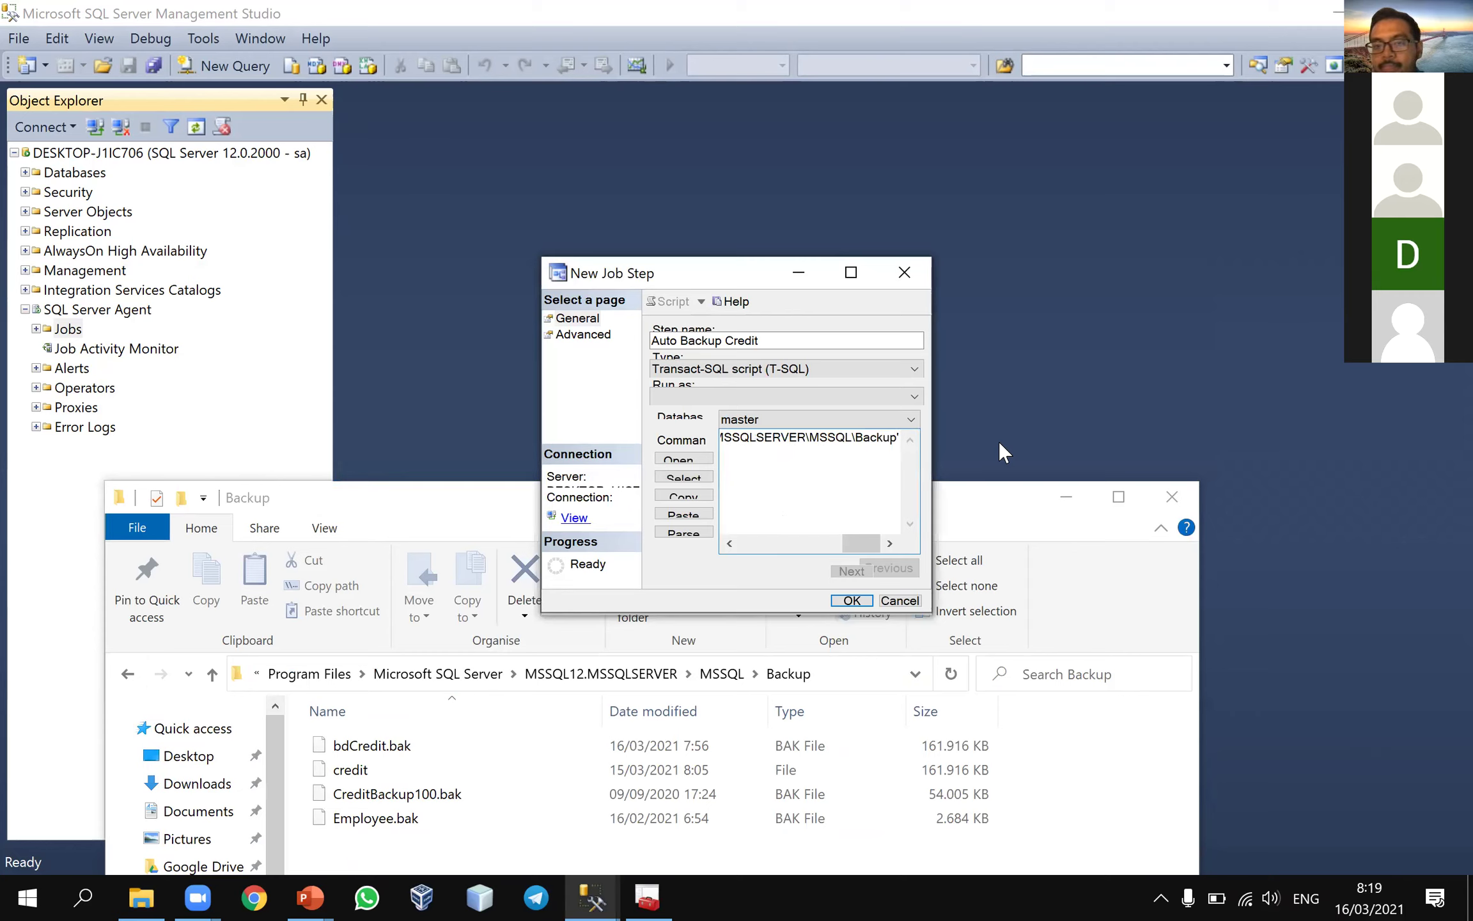
{"action": "type", "text": "'"}
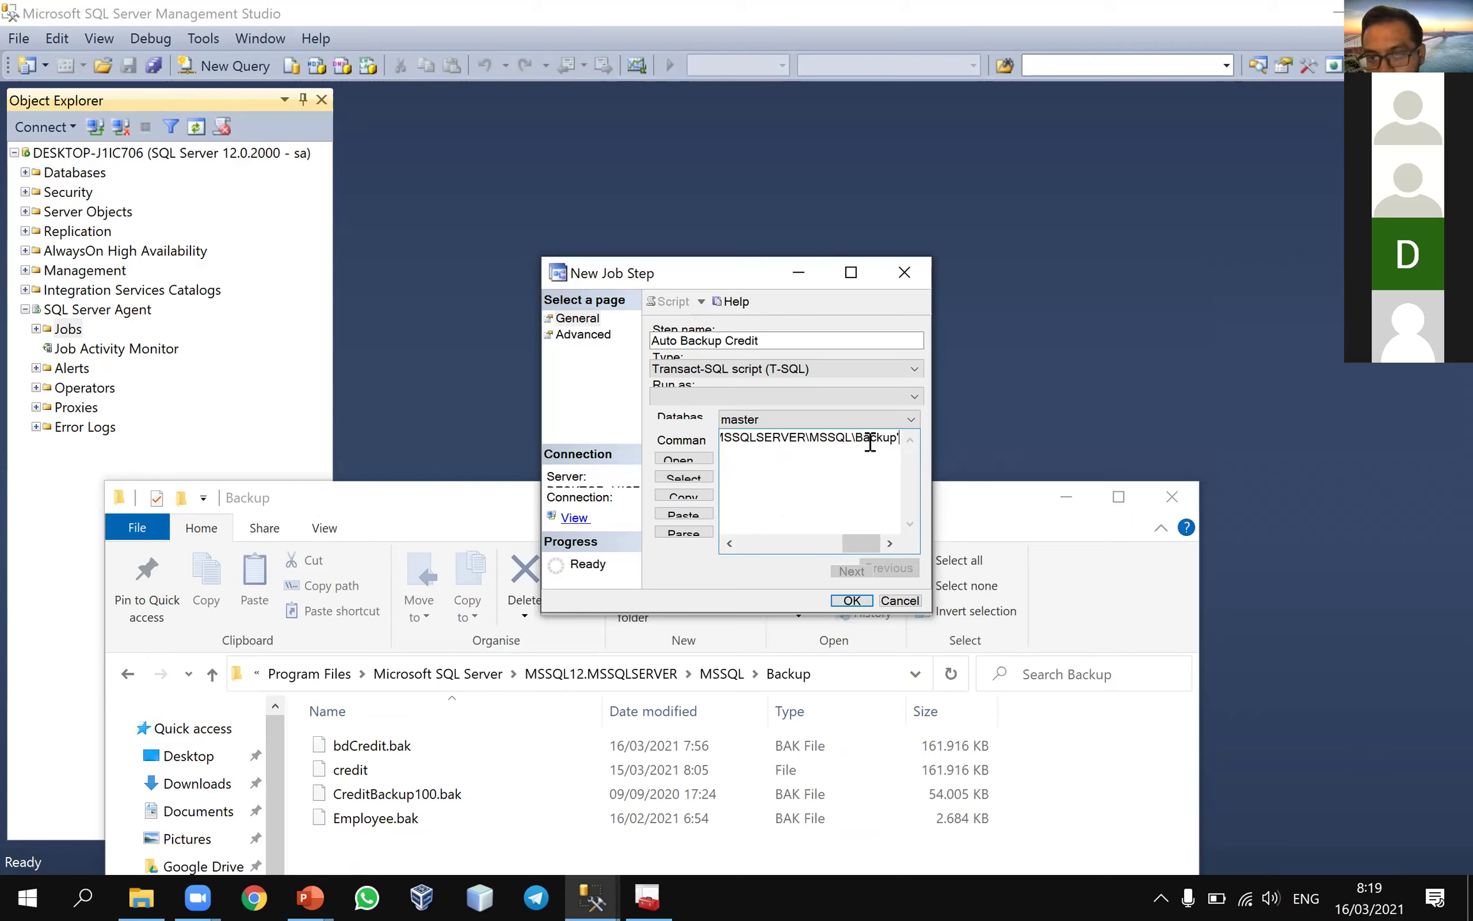
{"action": "type", "text": "\\"}
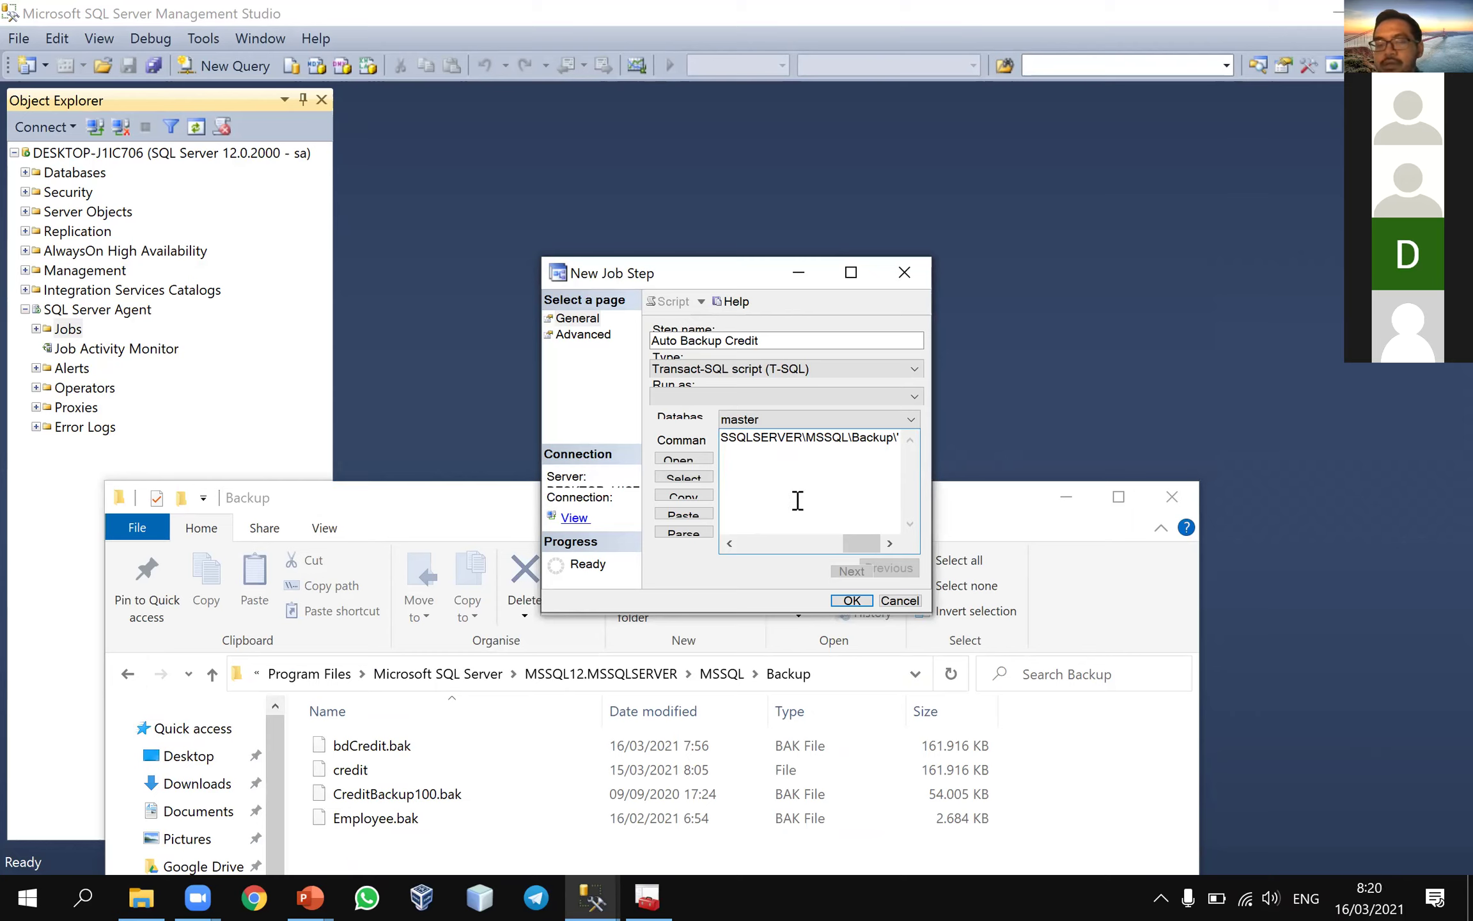
{"action": "type", "text": "bdCredit.bak"}
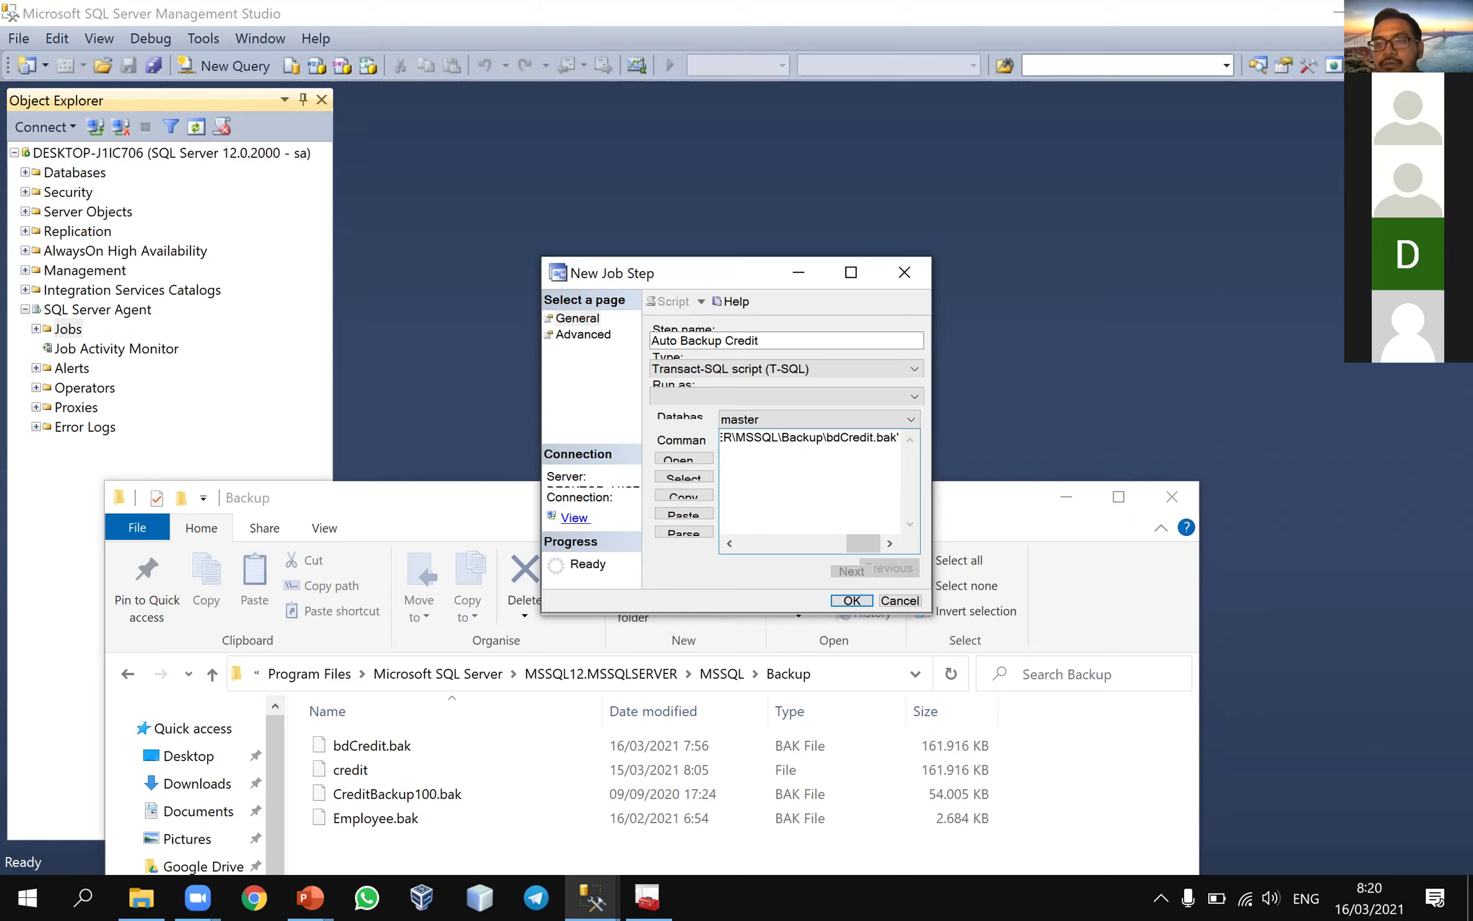
- Go back through the backup command to its beginning and check the text
{"action": "key", "text": "Left"}
{"action": "key", "text": "Left"}
{"action": "key", "text": "Left"}
{"action": "key", "text": "Left"}
{"action": "key", "text": "Left"}
{"action": "key", "text": "Left"}
{"action": "key", "text": "Left"}
{"action": "key", "text": "Left"}
{"action": "key", "text": "Left"}
{"action": "key", "text": "Left"}
{"action": "key", "text": "Left"}
{"action": "key", "text": "Left"}
{"action": "key", "text": "Left"}
{"action": "key", "text": "Left"}
{"action": "key", "text": "Left"}
{"action": "key", "text": "Left"}
{"action": "key", "text": "Left"}
{"action": "key", "text": "Left"}
{"action": "key", "text": "Left"}
{"action": "key", "text": "Left"}
{"action": "key", "text": "Left"}
{"action": "key", "text": "Left"}
{"action": "key", "text": "Left"}
{"action": "key", "text": "Left"}
{"action": "key", "text": "Left"}
{"action": "key", "text": "Left"}
{"action": "key", "text": "Left"}
{"action": "key", "text": "Left"}
{"action": "key", "text": "Left"}
{"action": "key", "text": "Left"}
{"action": "key", "text": "Left"}
{"action": "key", "text": "Left"}
{"action": "key", "text": "Left"}
{"action": "key", "text": "Left"}
{"action": "key", "text": "Left"}
{"action": "key", "text": "Left"}
{"action": "key", "text": "Left"}
{"action": "key", "text": "Left"}
{"action": "key", "text": "Left"}
{"action": "key", "text": "Left"}
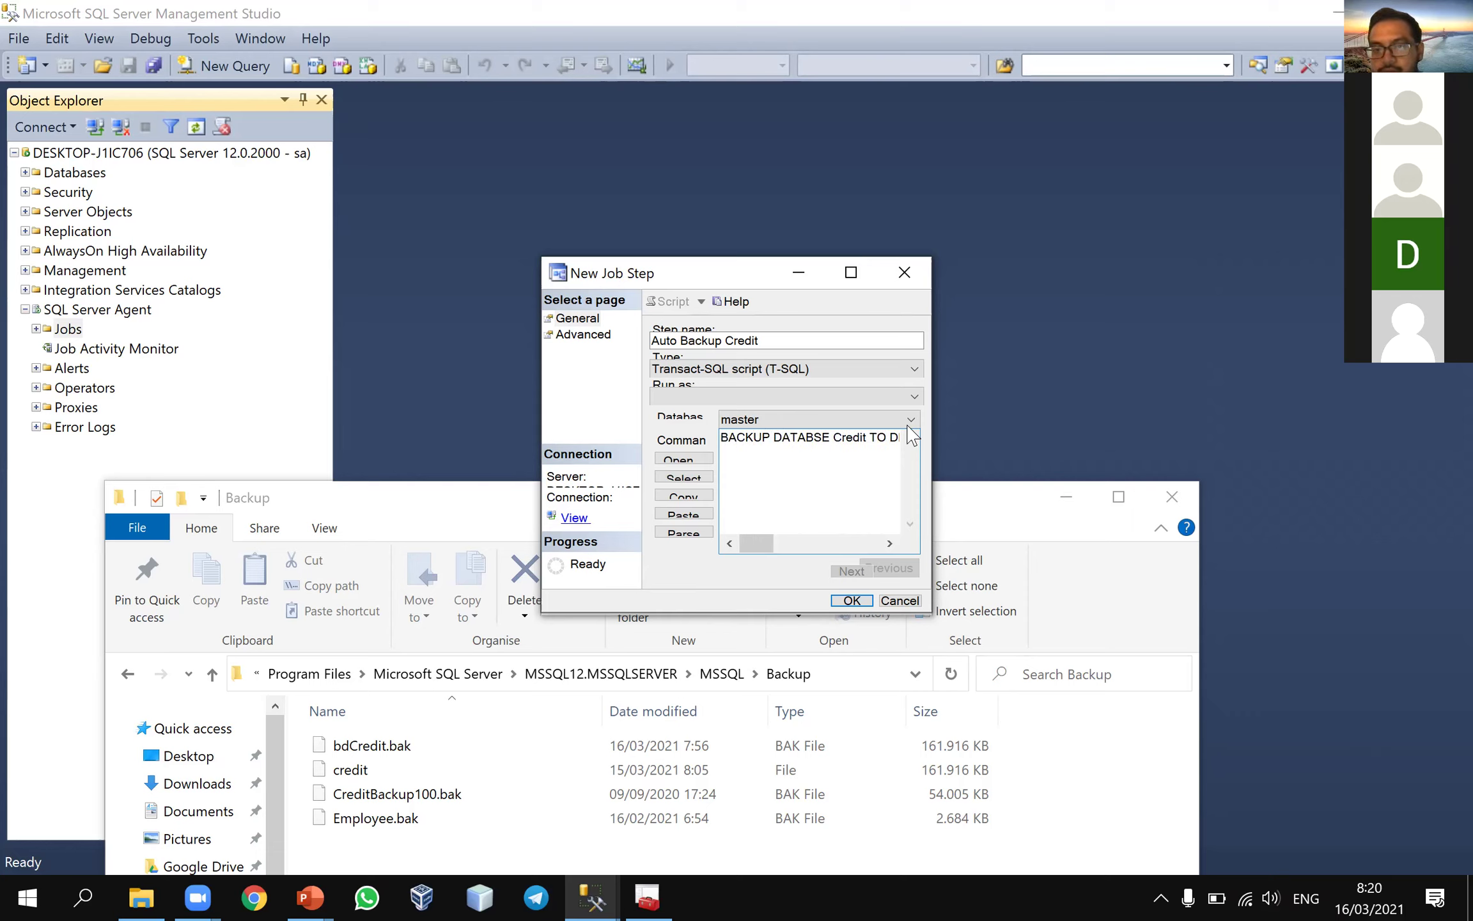
- Split the backup command so TO DISK begins its own line, add a final GO line, and save the job step
{"action": "left_click", "coordinate": [868, 438]}
{"action": "key", "text": "Return"}
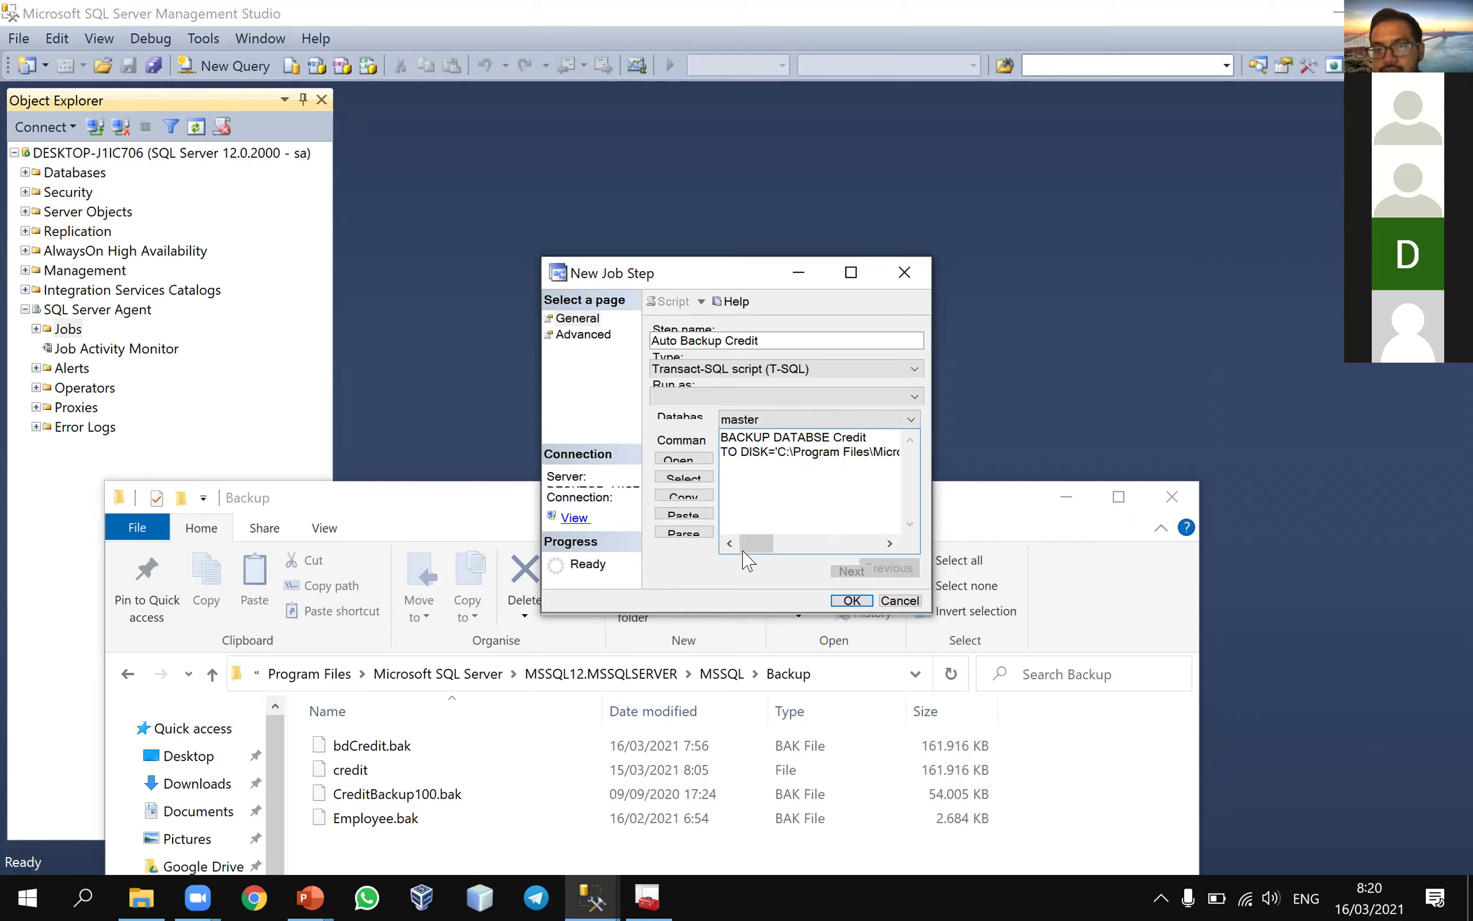
{"action": "left_click_drag", "start_coordinate": [756, 543], "coordinate": [863, 543]}
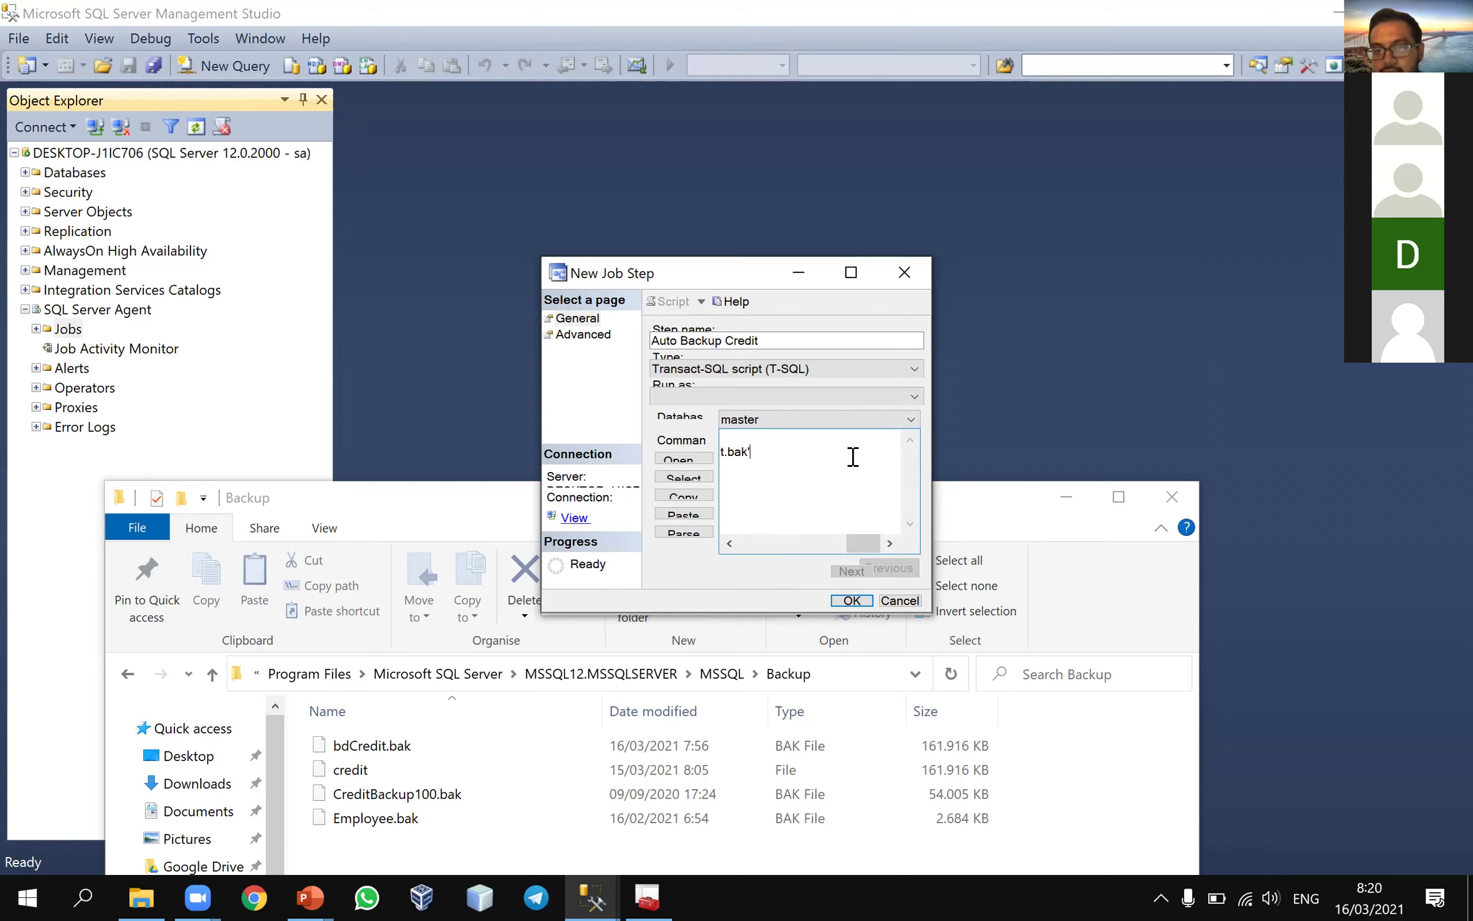
{"action": "key", "text": "Return"}
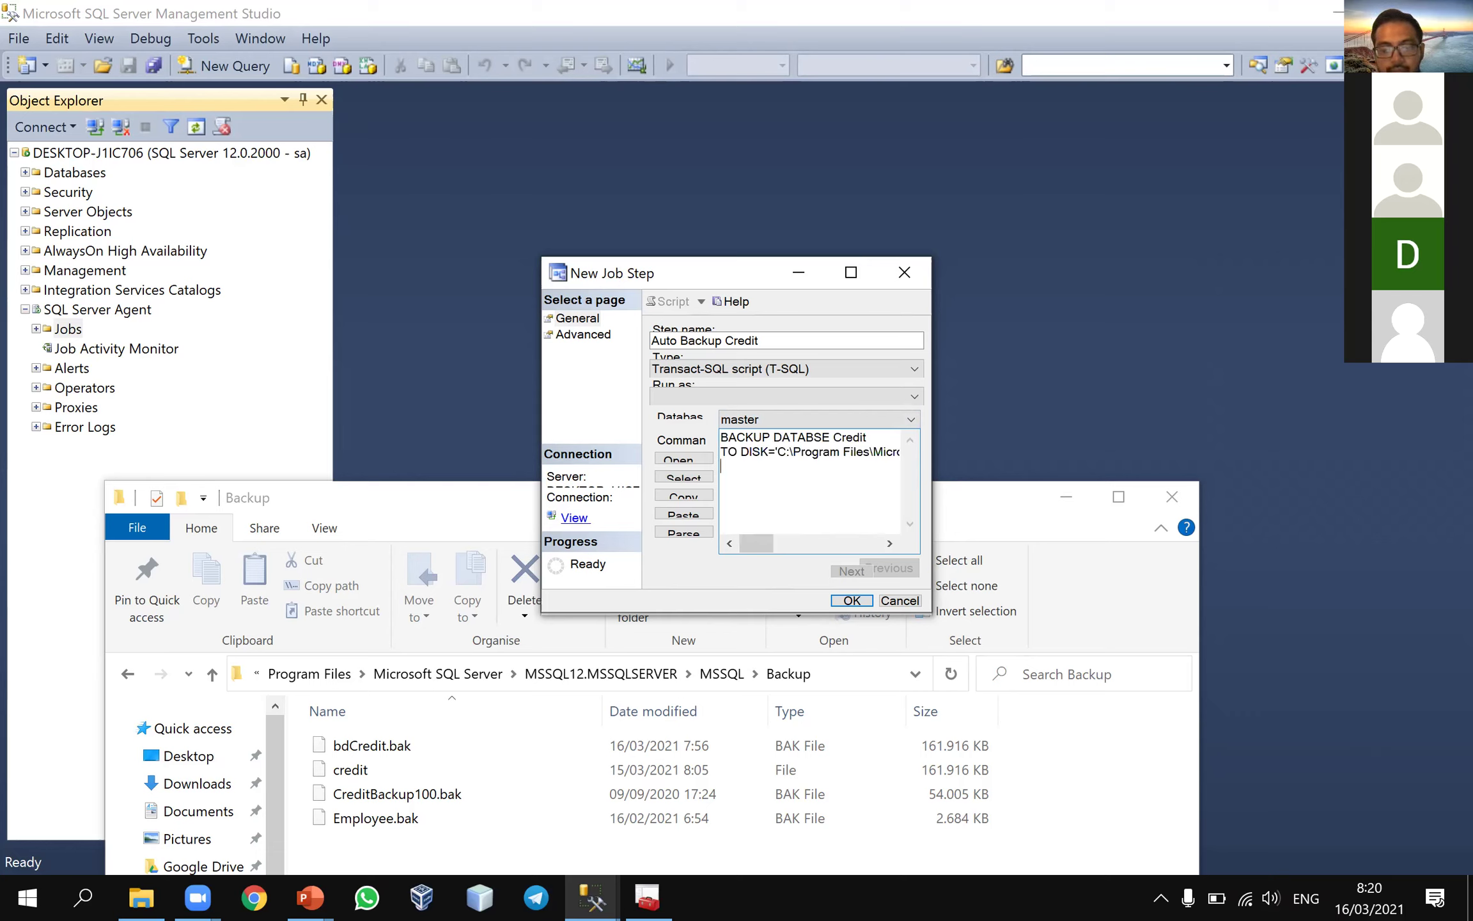
{"action": "type", "text": "GO"}
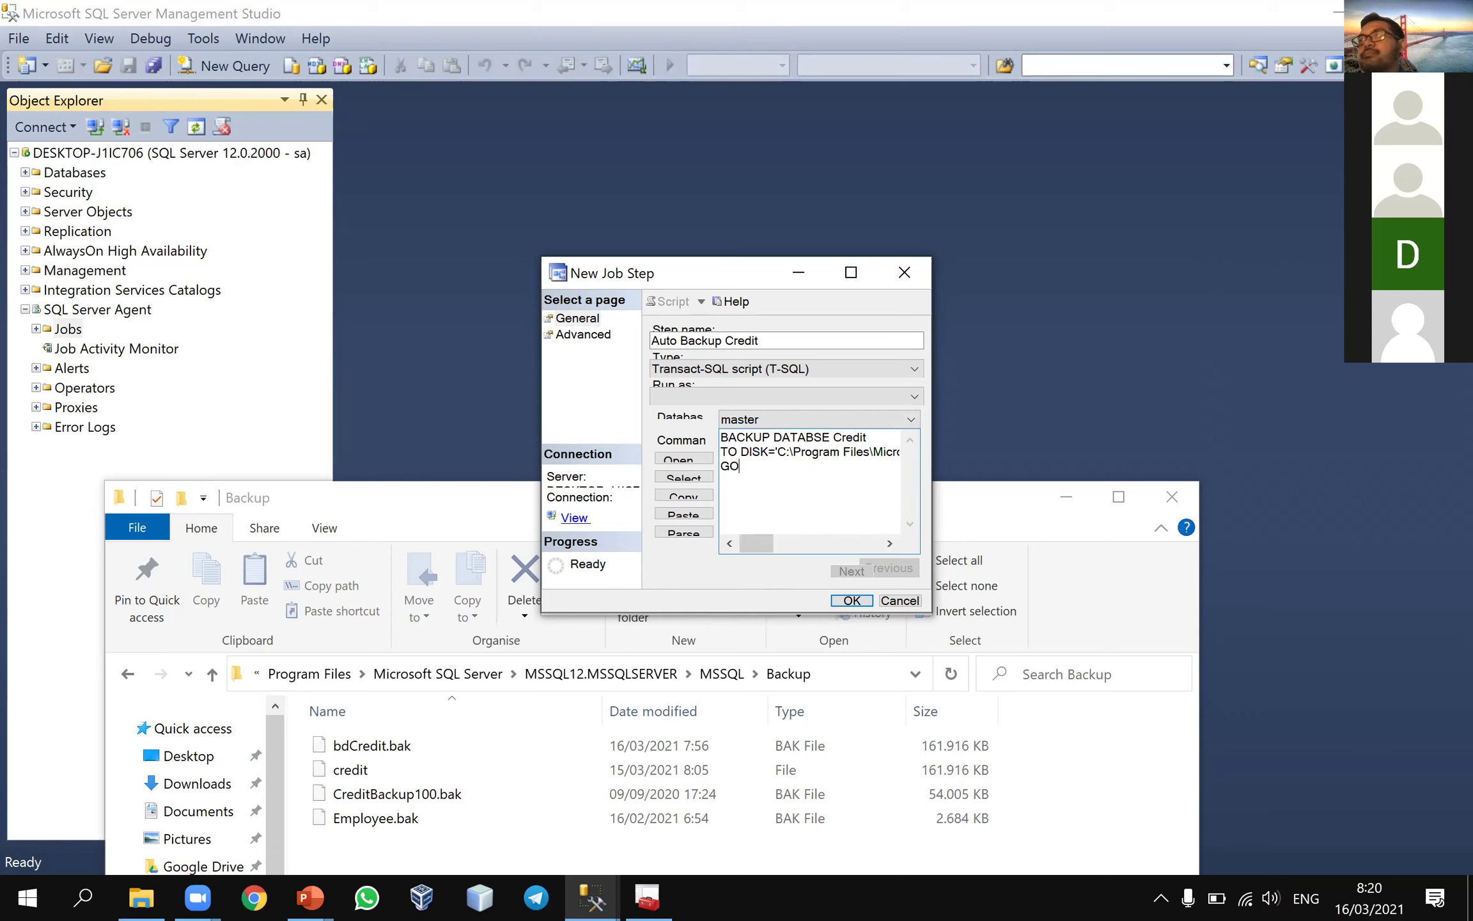
{"action": "left_click", "coordinate": [850, 601]}
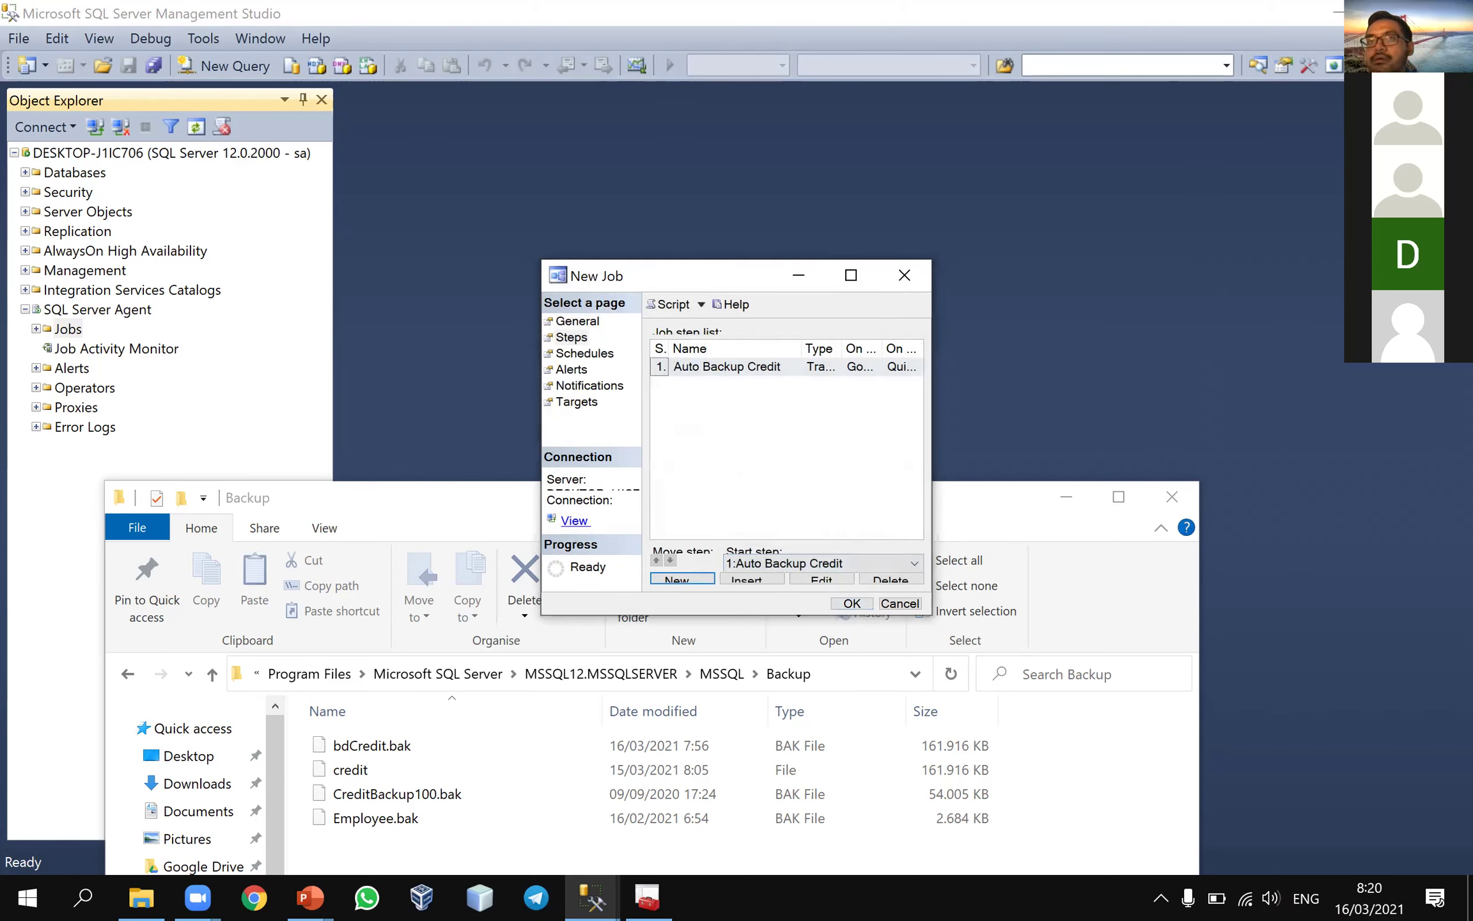
{"action": "key", "text": "alt+Tab"}
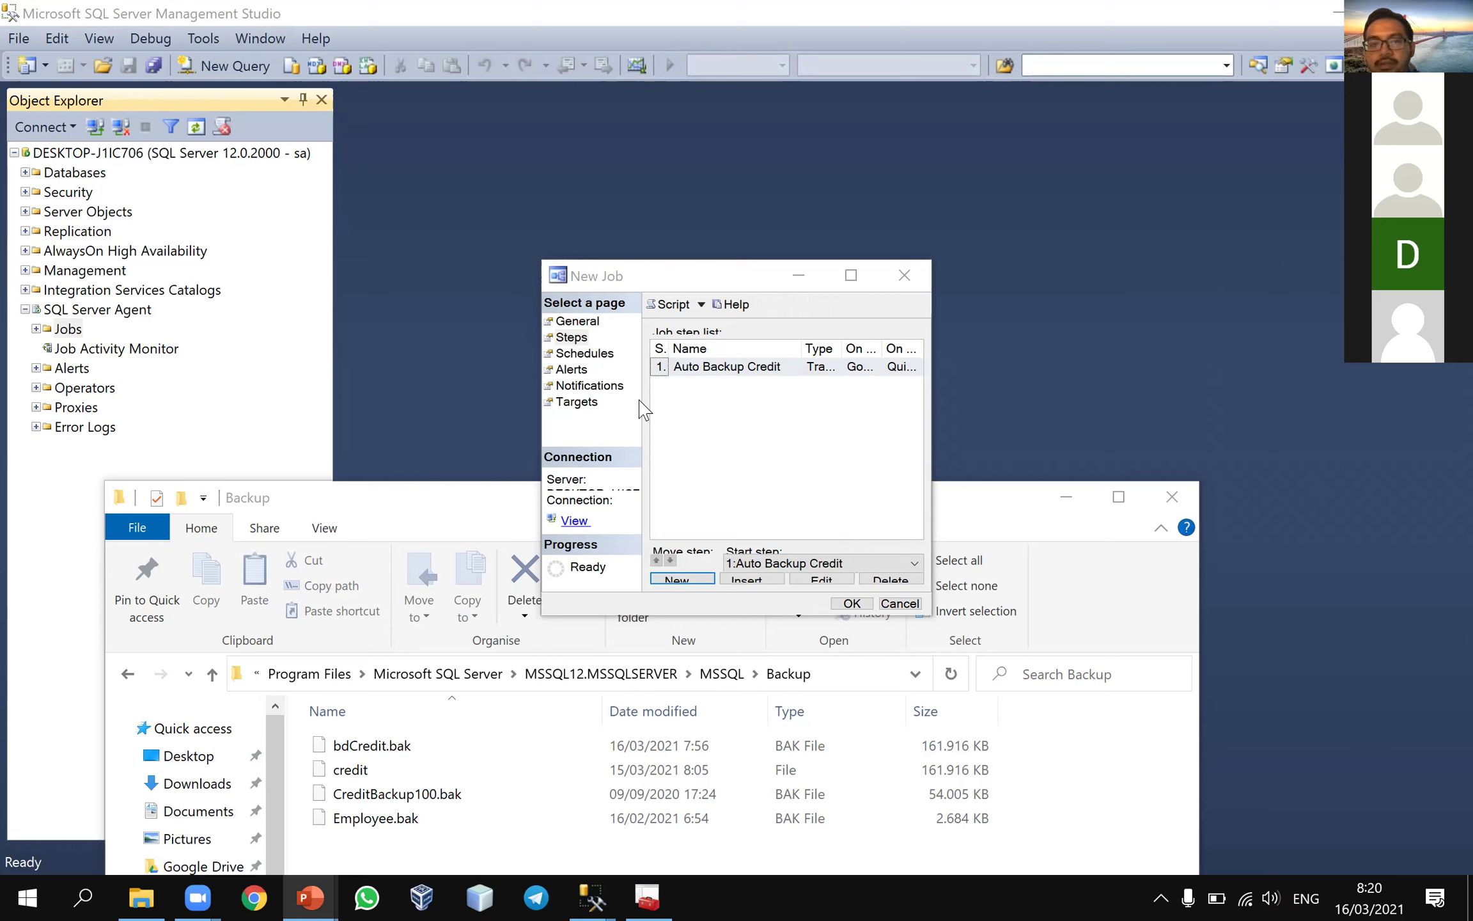
- Create a new schedule for the job and name it Backup Mingguan
{"action": "left_click", "coordinate": [584, 353]}
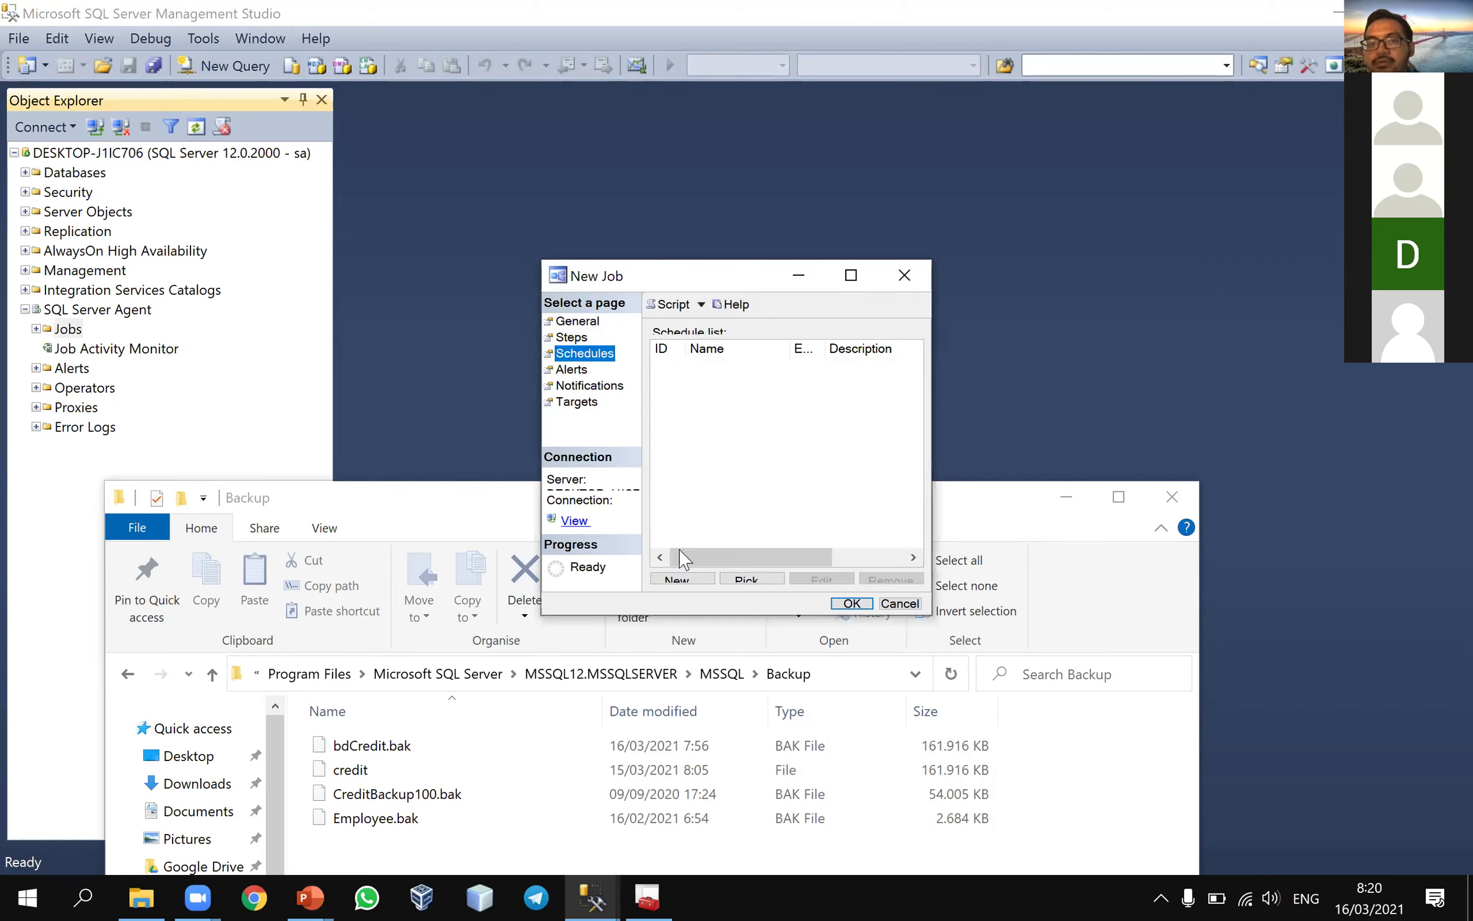
{"action": "left_click", "coordinate": [677, 579]}
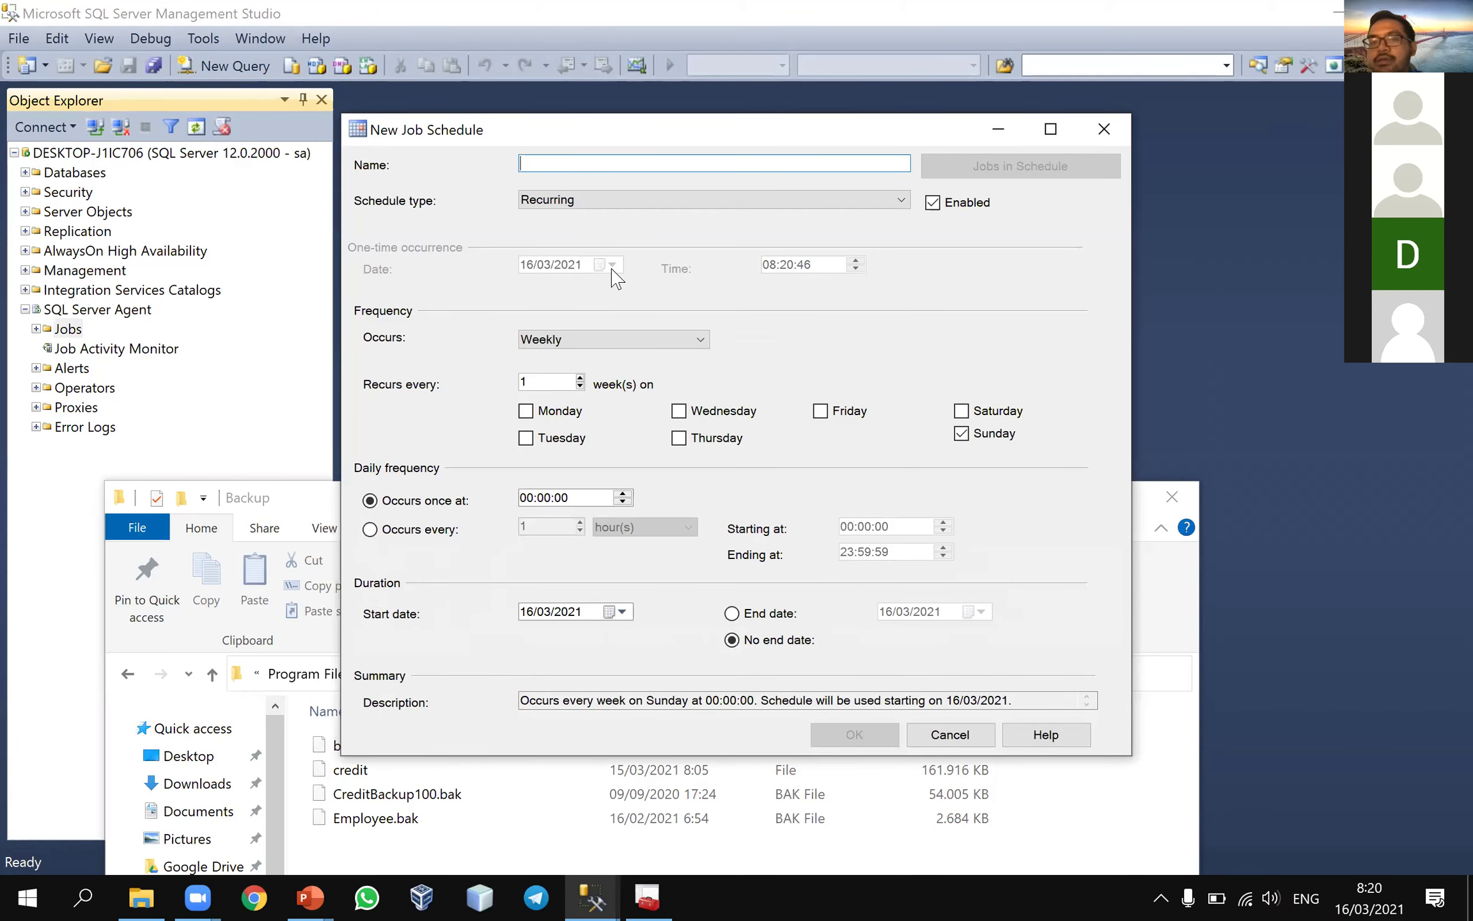
{"action": "type", "text": "bACKUP mINGGUAN"}
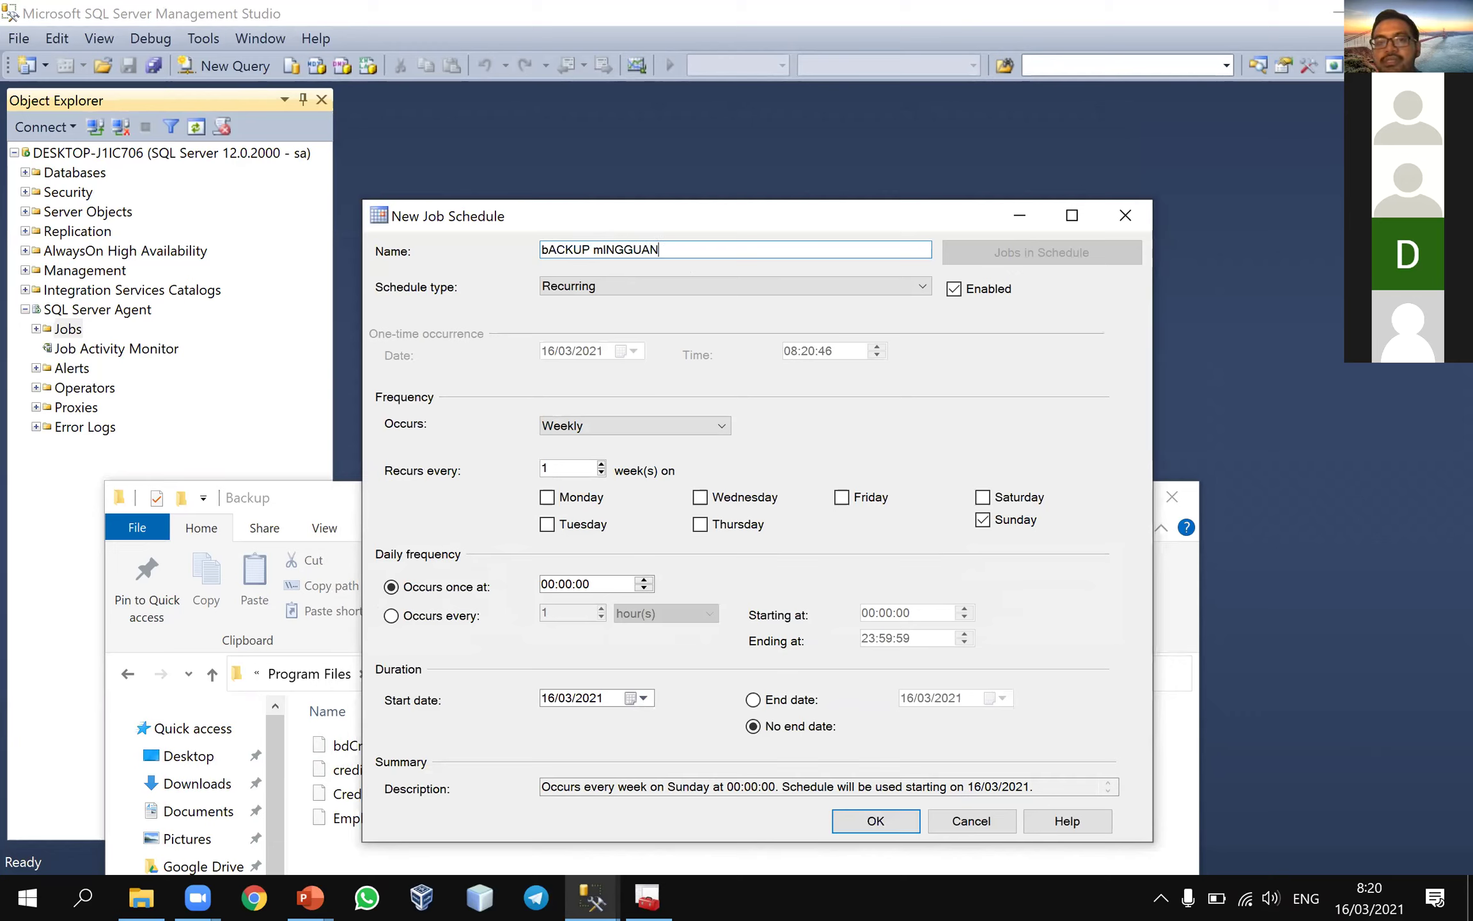
{"action": "key", "text": "BackSpace"}
{"action": "key", "text": "BackSpace"}
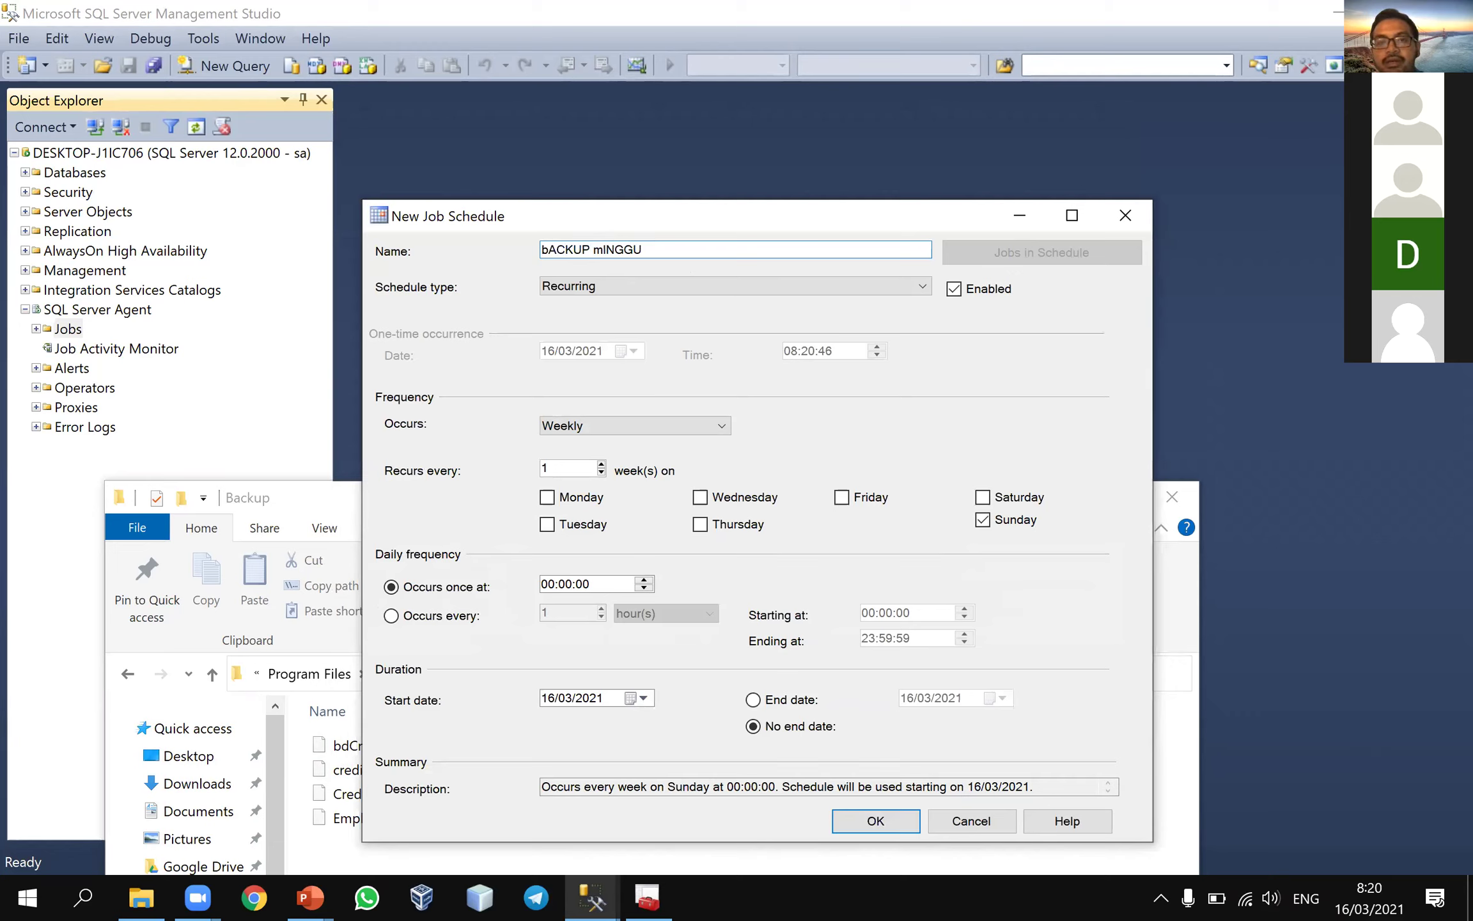
{"action": "key", "text": "BackSpace"}
{"action": "key", "text": "BackSpace"}
{"action": "key", "text": "BackSpace"}
{"action": "key", "text": "BackSpace"}
{"action": "key", "text": "BackSpace"}
{"action": "key", "text": "BackSpace"}
{"action": "key", "text": "BackSpace"}
{"action": "key", "text": "BackSpace"}
{"action": "key", "text": "BackSpace"}
{"action": "key", "text": "BackSpace"}
{"action": "key", "text": "BackSpace"}
{"action": "key", "text": "BackSpace"}
{"action": "type", "text": "Ba"}
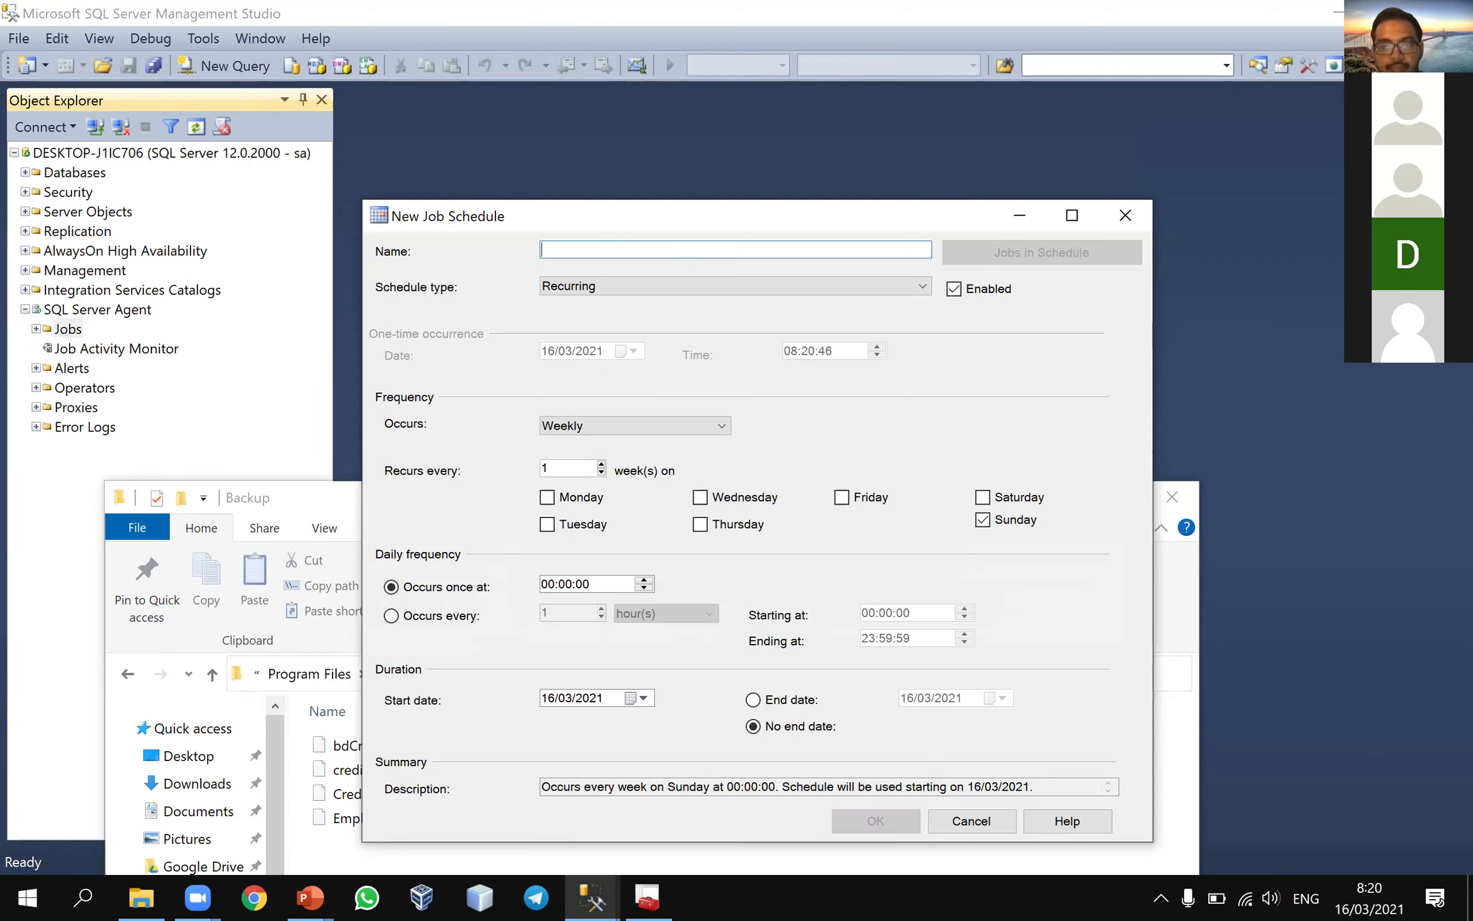
{"action": "type", "text": "ckup Mingguan"}
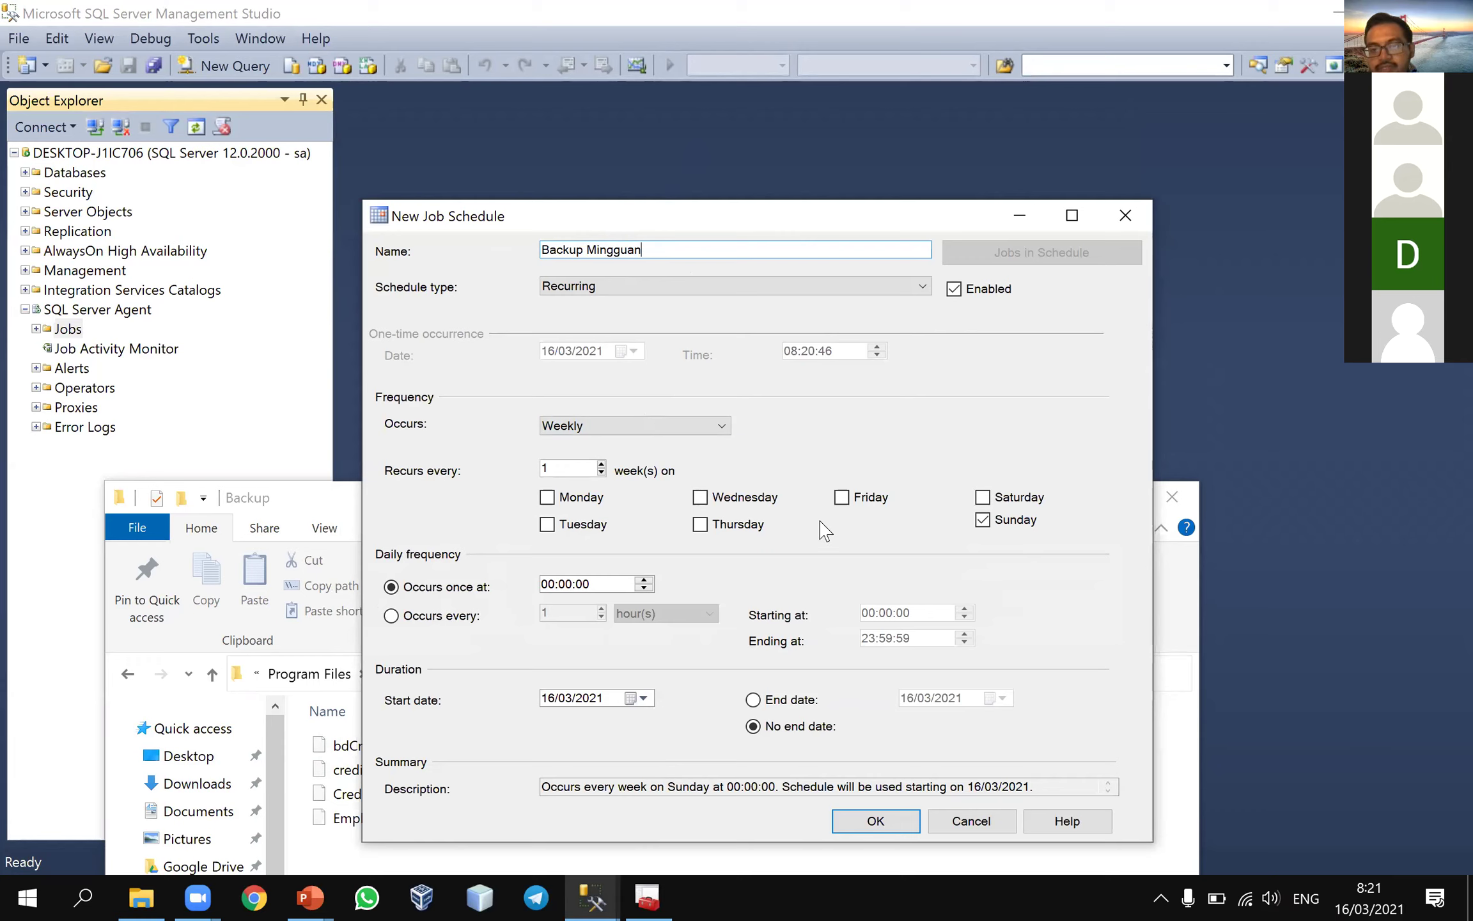
- Add Friday to the weekly schedule, set it to occur once at 23:00:00, and save the schedule and the job
{"action": "left_click", "coordinate": [845, 498]}
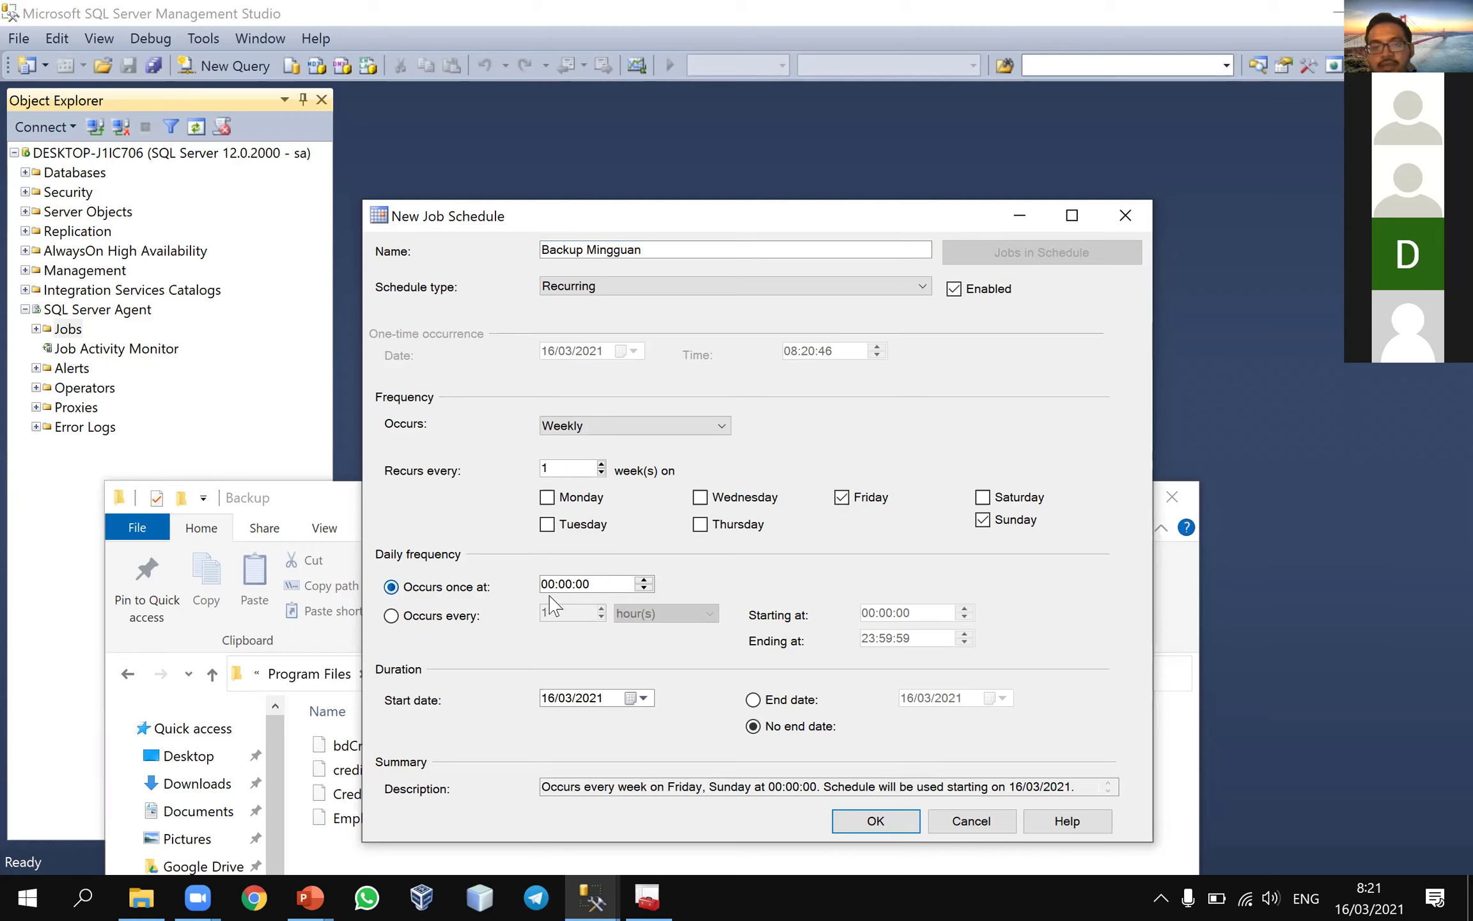
{"action": "left_click", "coordinate": [557, 587]}
{"action": "type", "text": "23"}
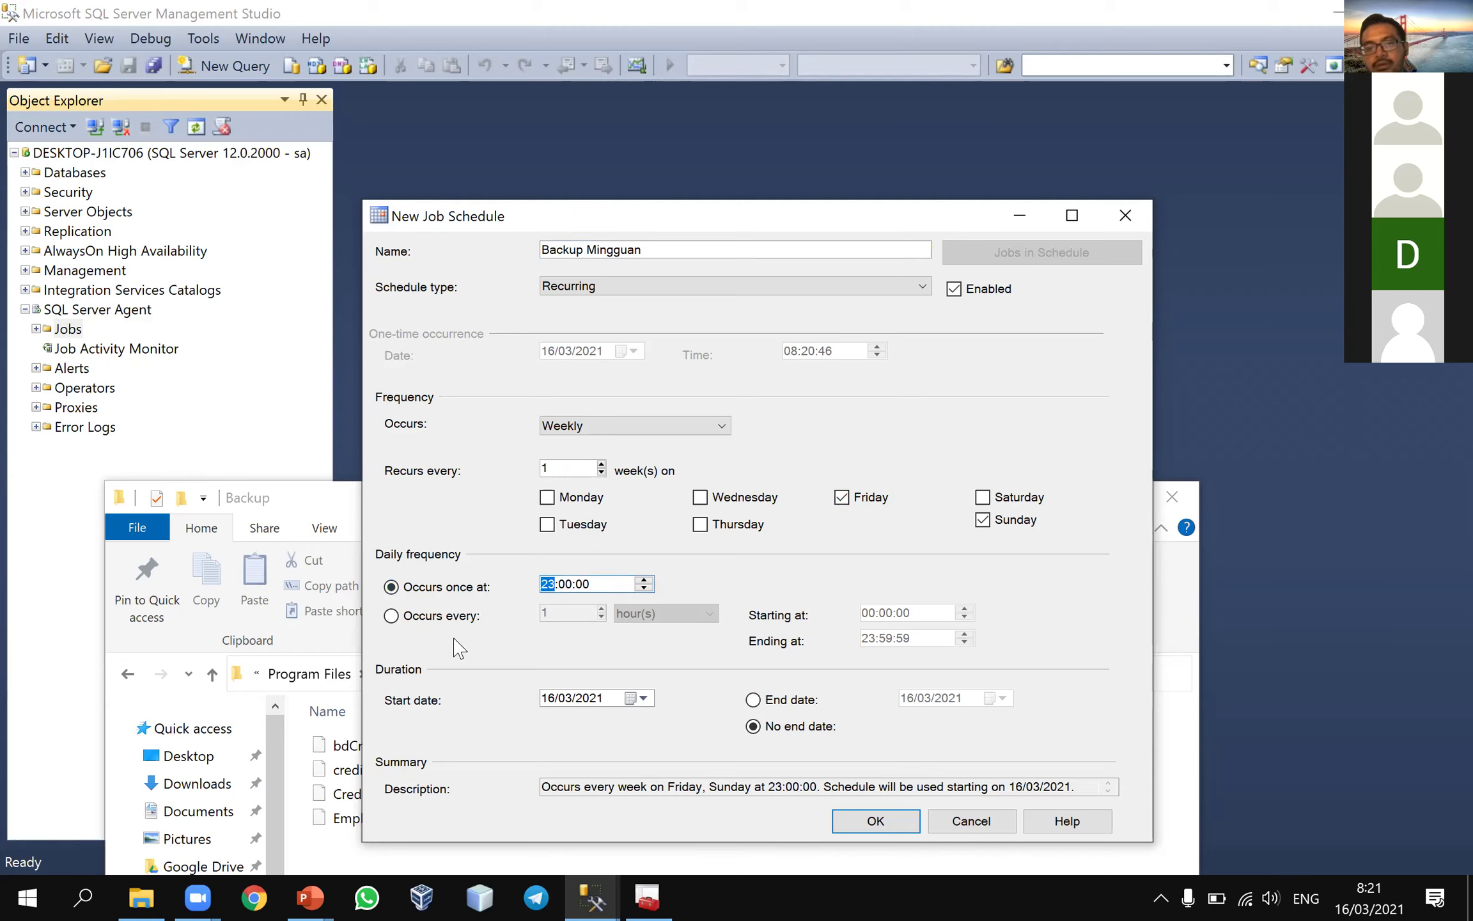
{"action": "left_click", "coordinate": [612, 585]}
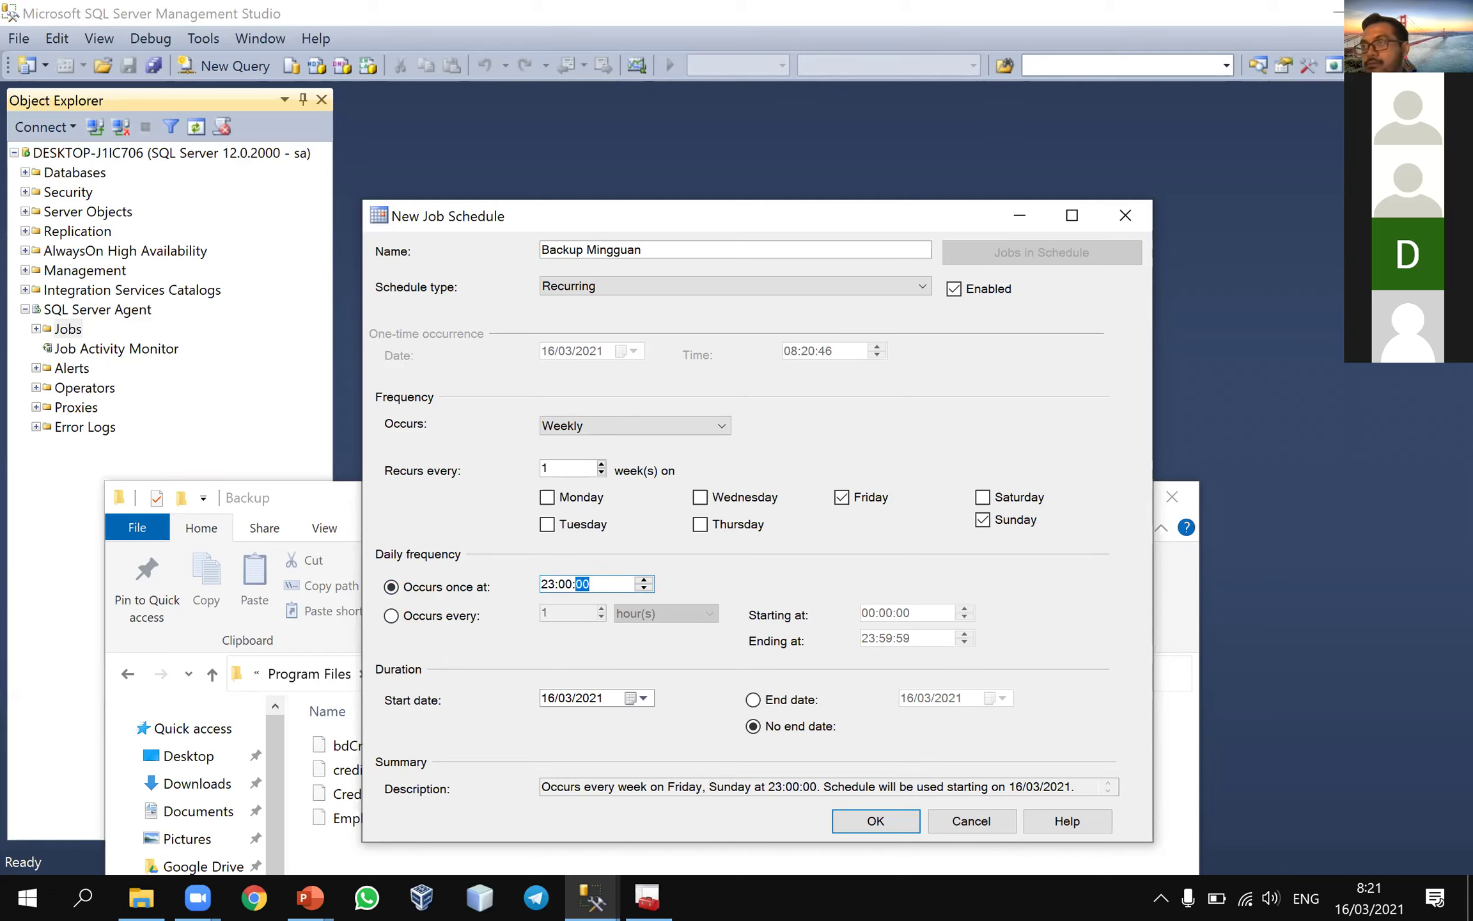
{"action": "key", "text": "alt+Tab"}
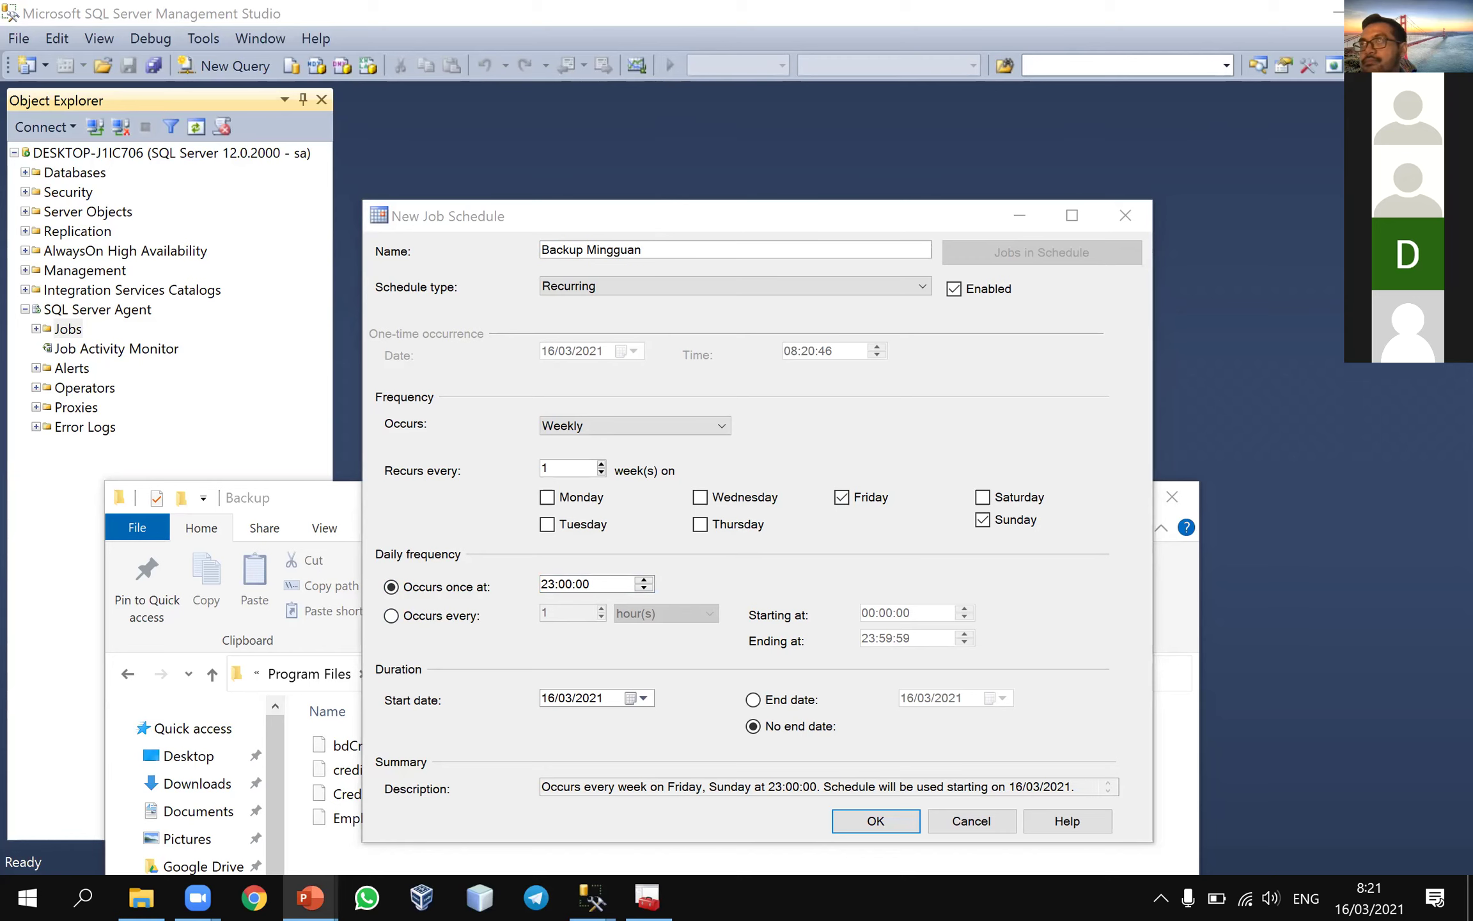
{"action": "left_click", "coordinate": [901, 823]}
{"action": "left_click", "coordinate": [843, 609]}
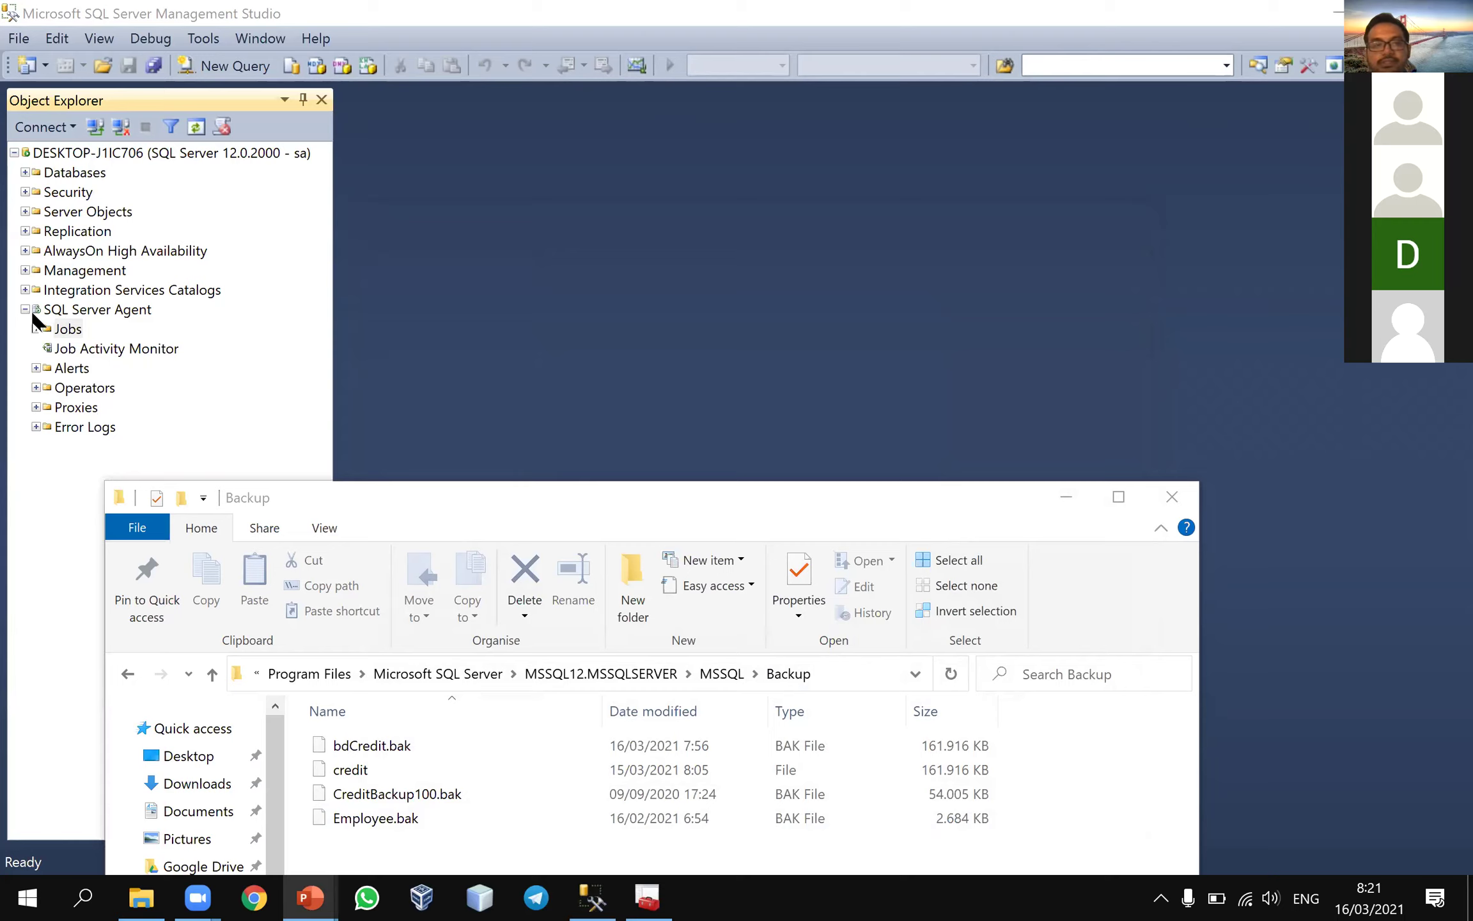
- Expand the SQL Server Agent jobs and start the Auto Backup Credit job
{"action": "left_click", "coordinate": [35, 327]}
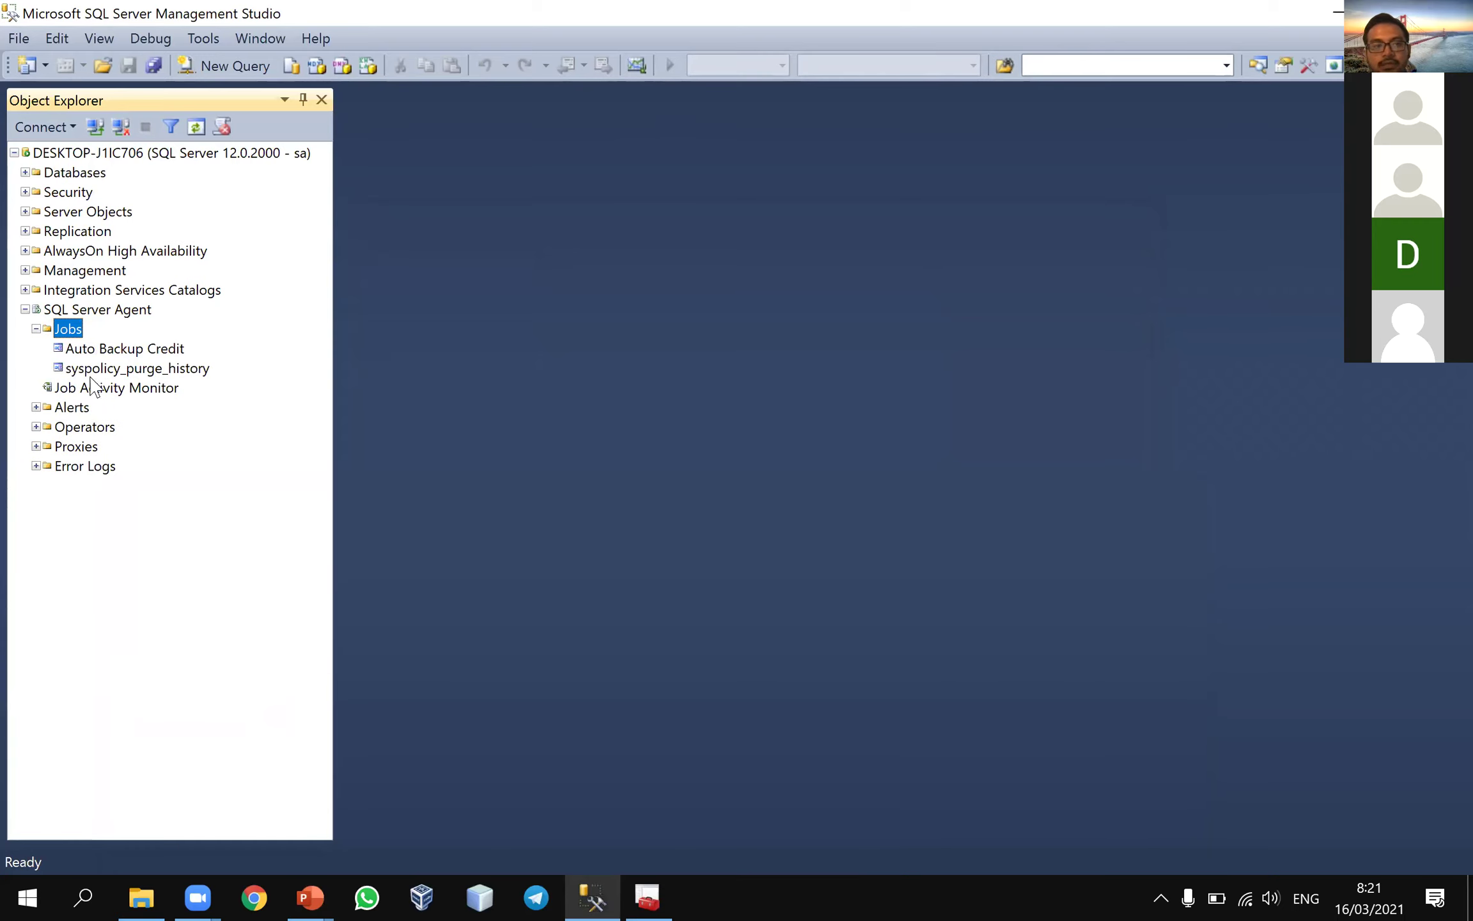
{"action": "left_click", "coordinate": [133, 355]}
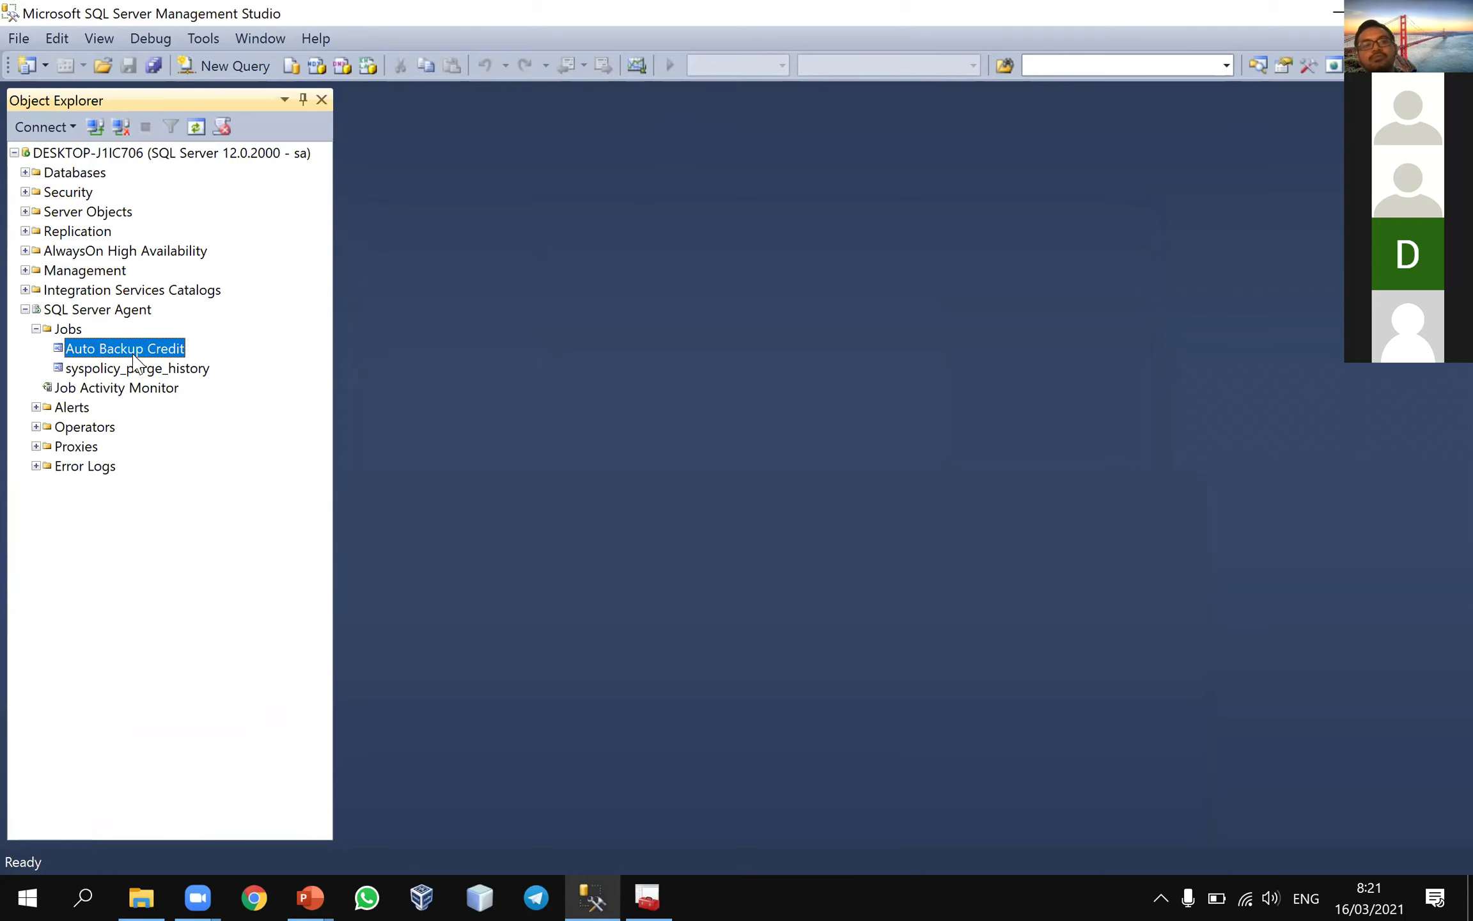
{"action": "right_click", "coordinate": [135, 358]}
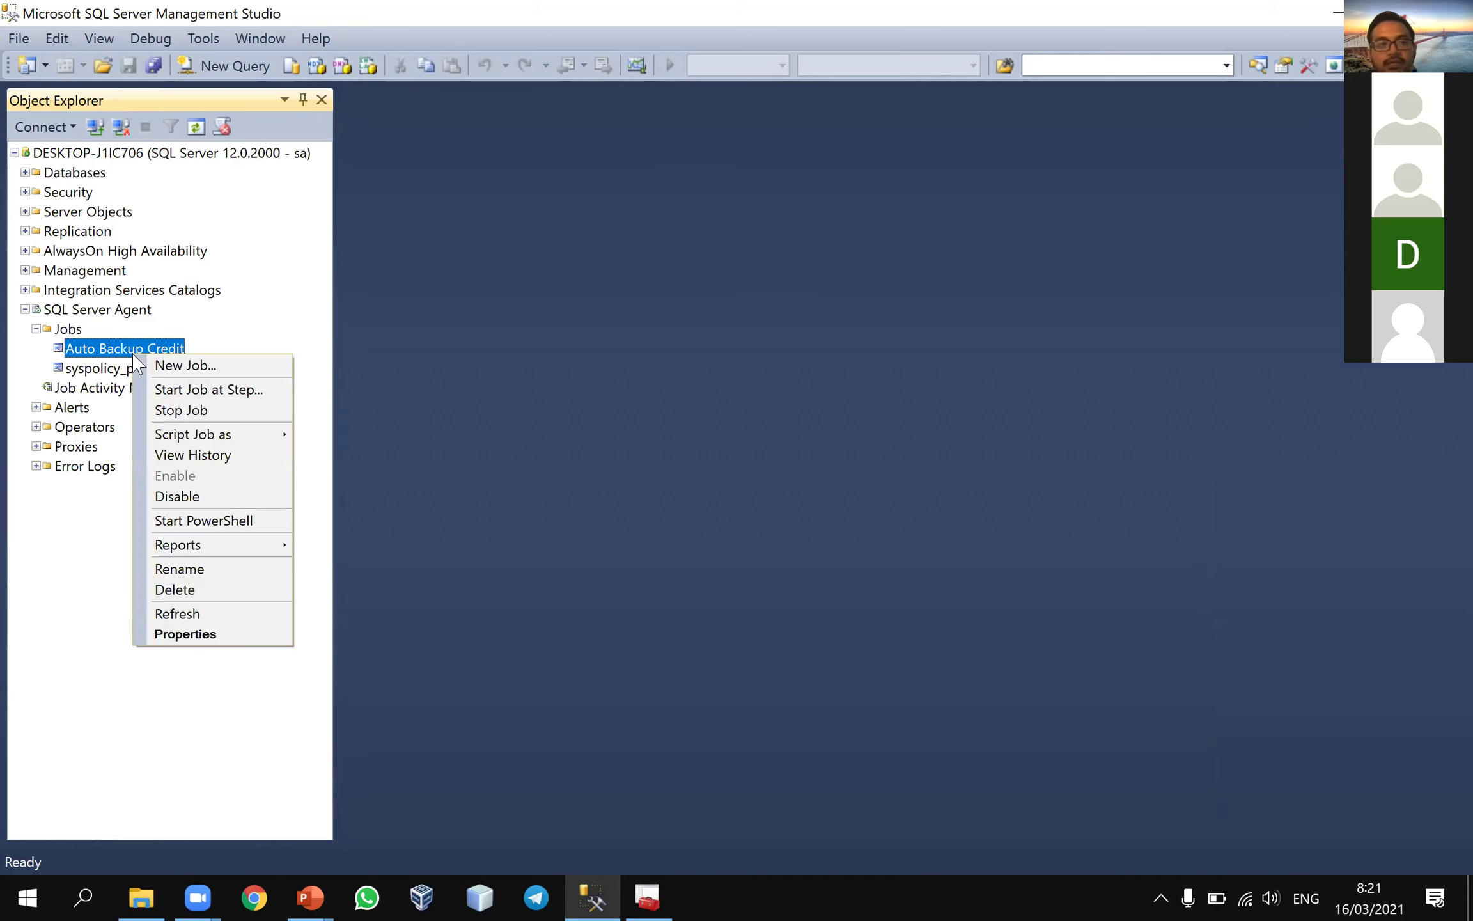
{"action": "left_click", "coordinate": [178, 392]}
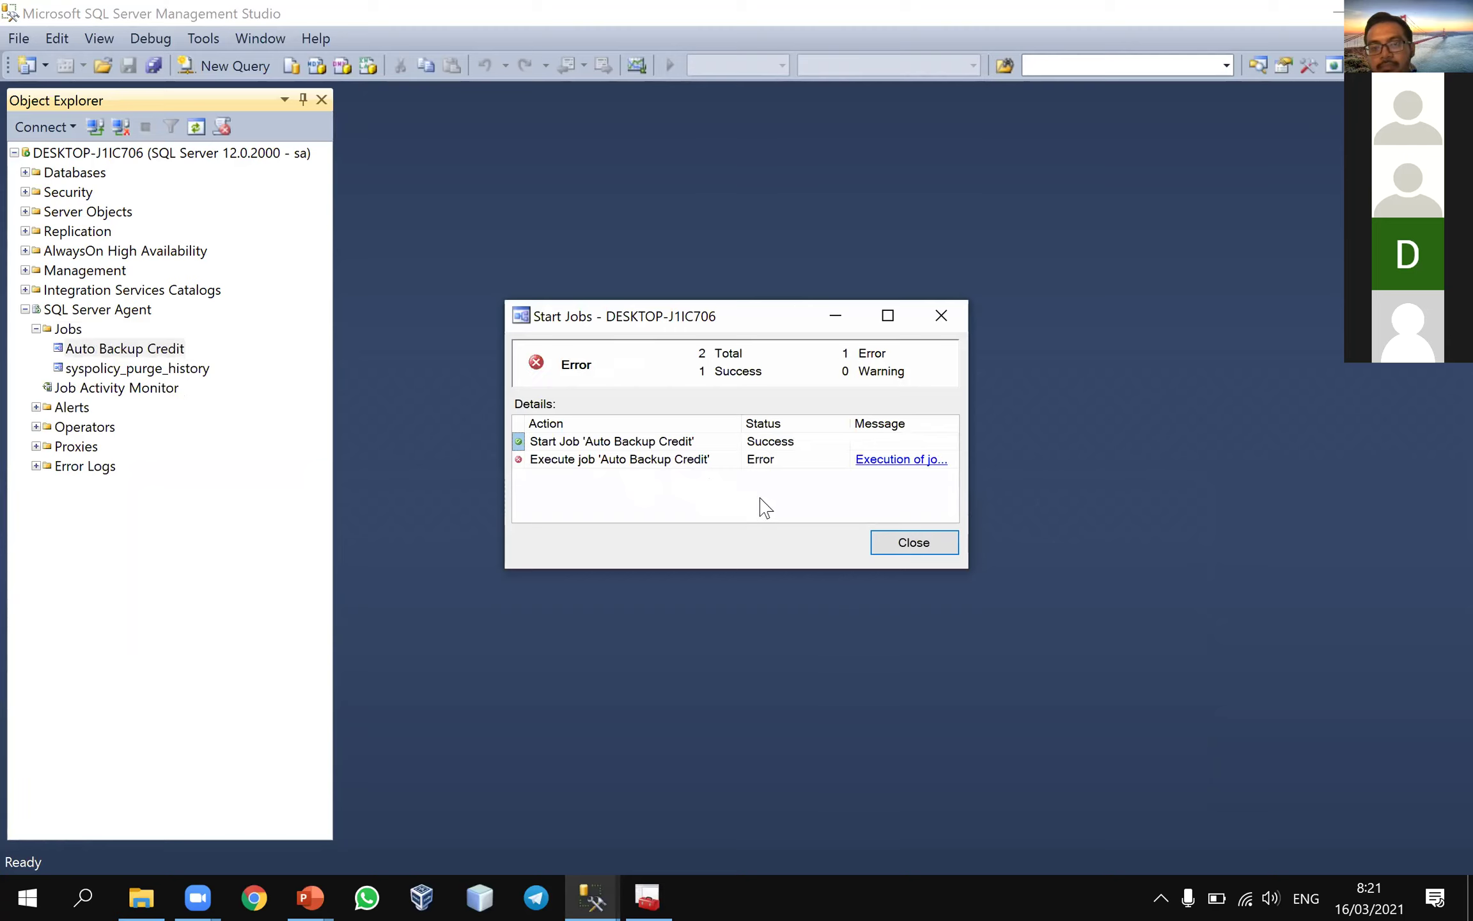
- Examine the message for the execution of the Auto Backup Credit job, then close the start report
{"action": "left_click", "coordinate": [883, 458]}
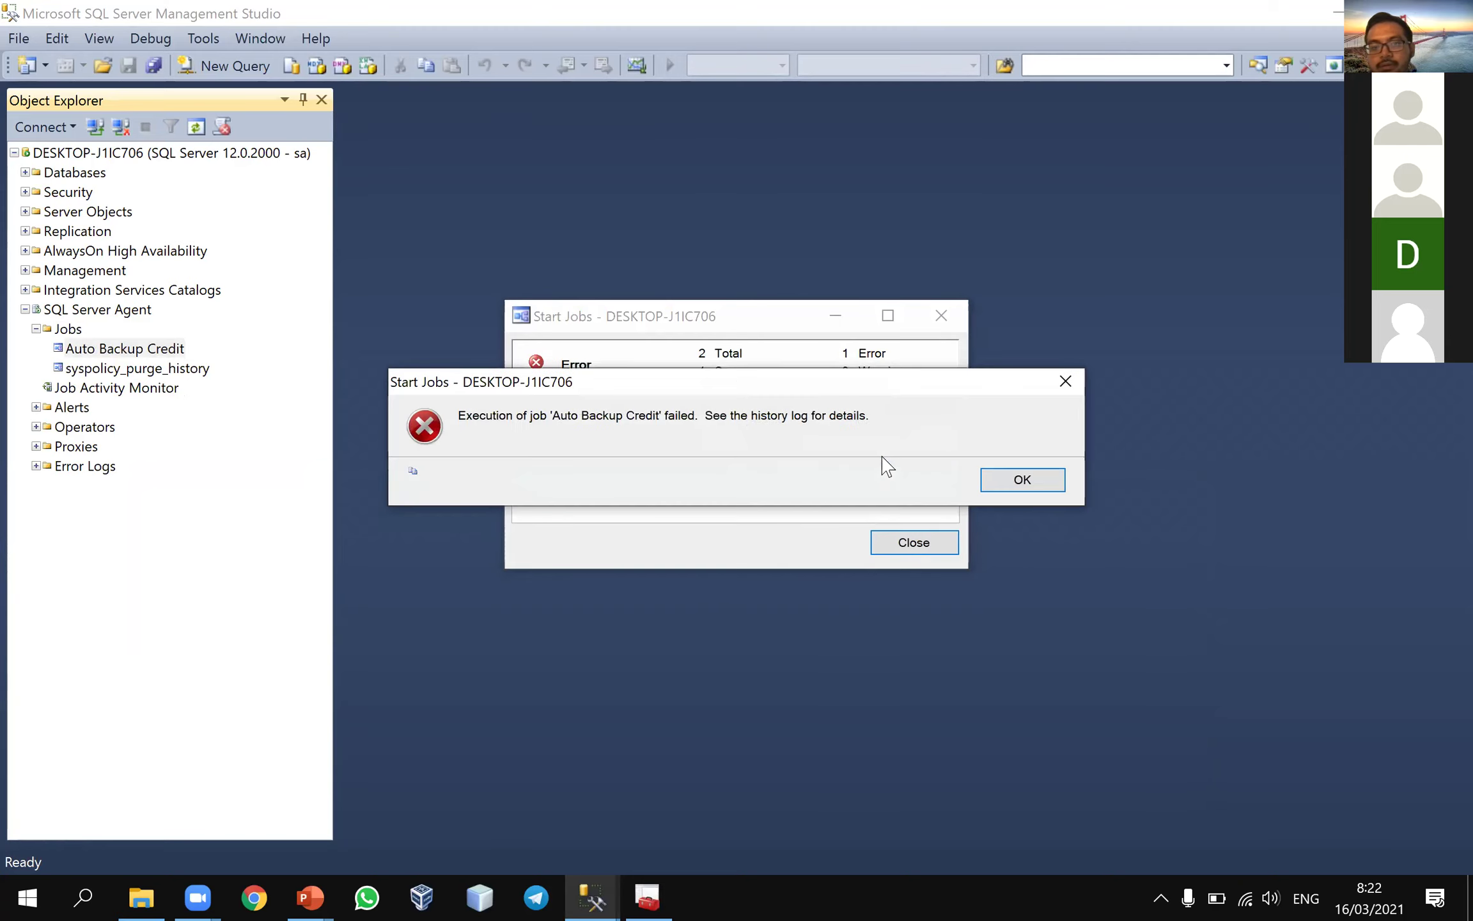
{"action": "left_click", "coordinate": [988, 485]}
{"action": "left_click_drag", "start_coordinate": [735, 313], "coordinate": [741, 305]}
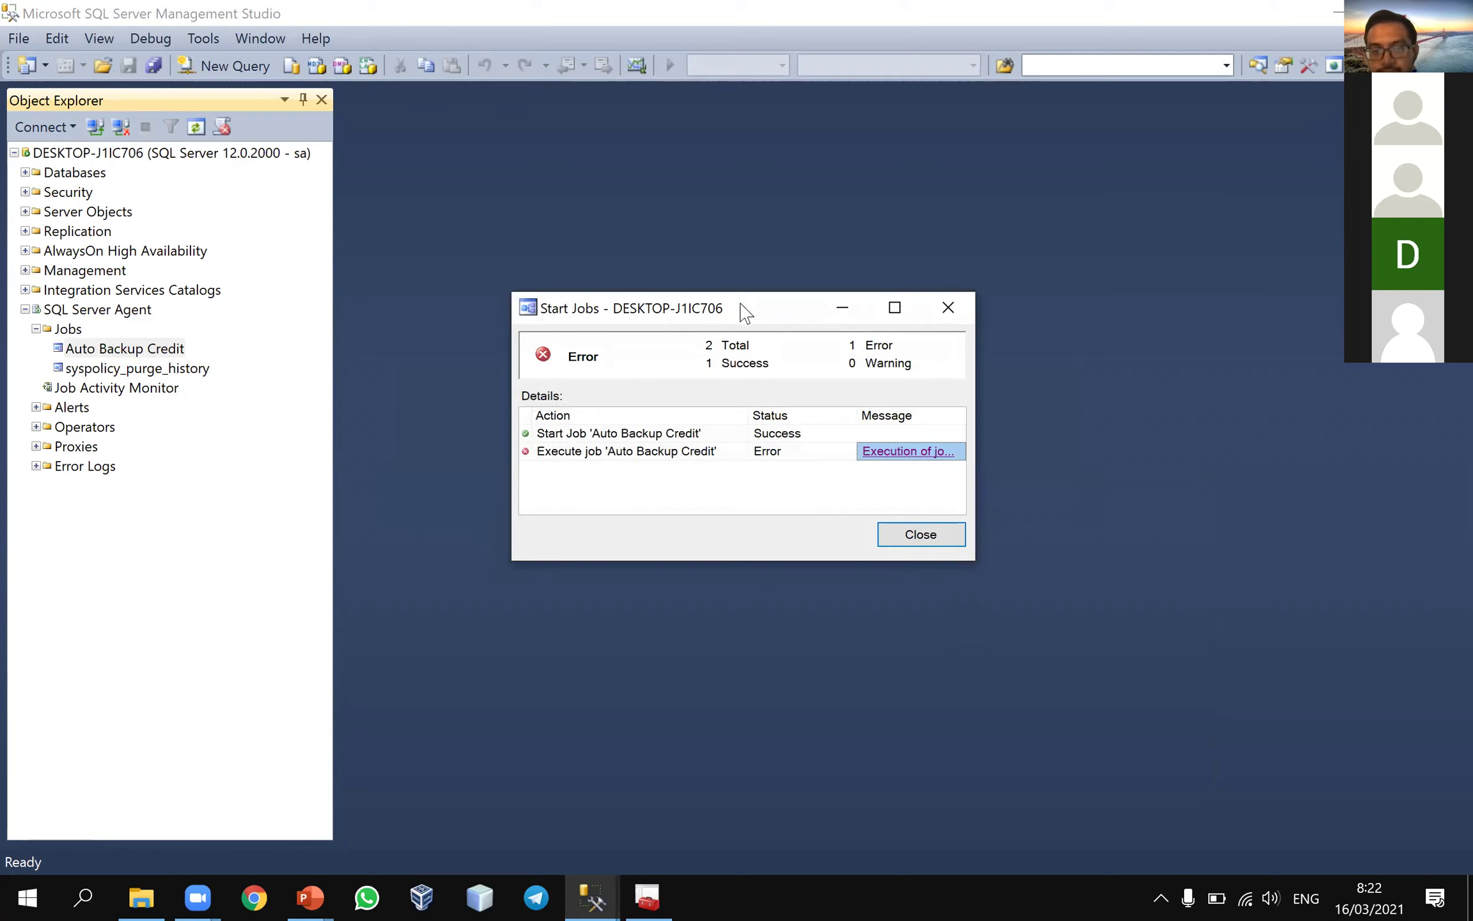
{"action": "left_click", "coordinate": [872, 453]}
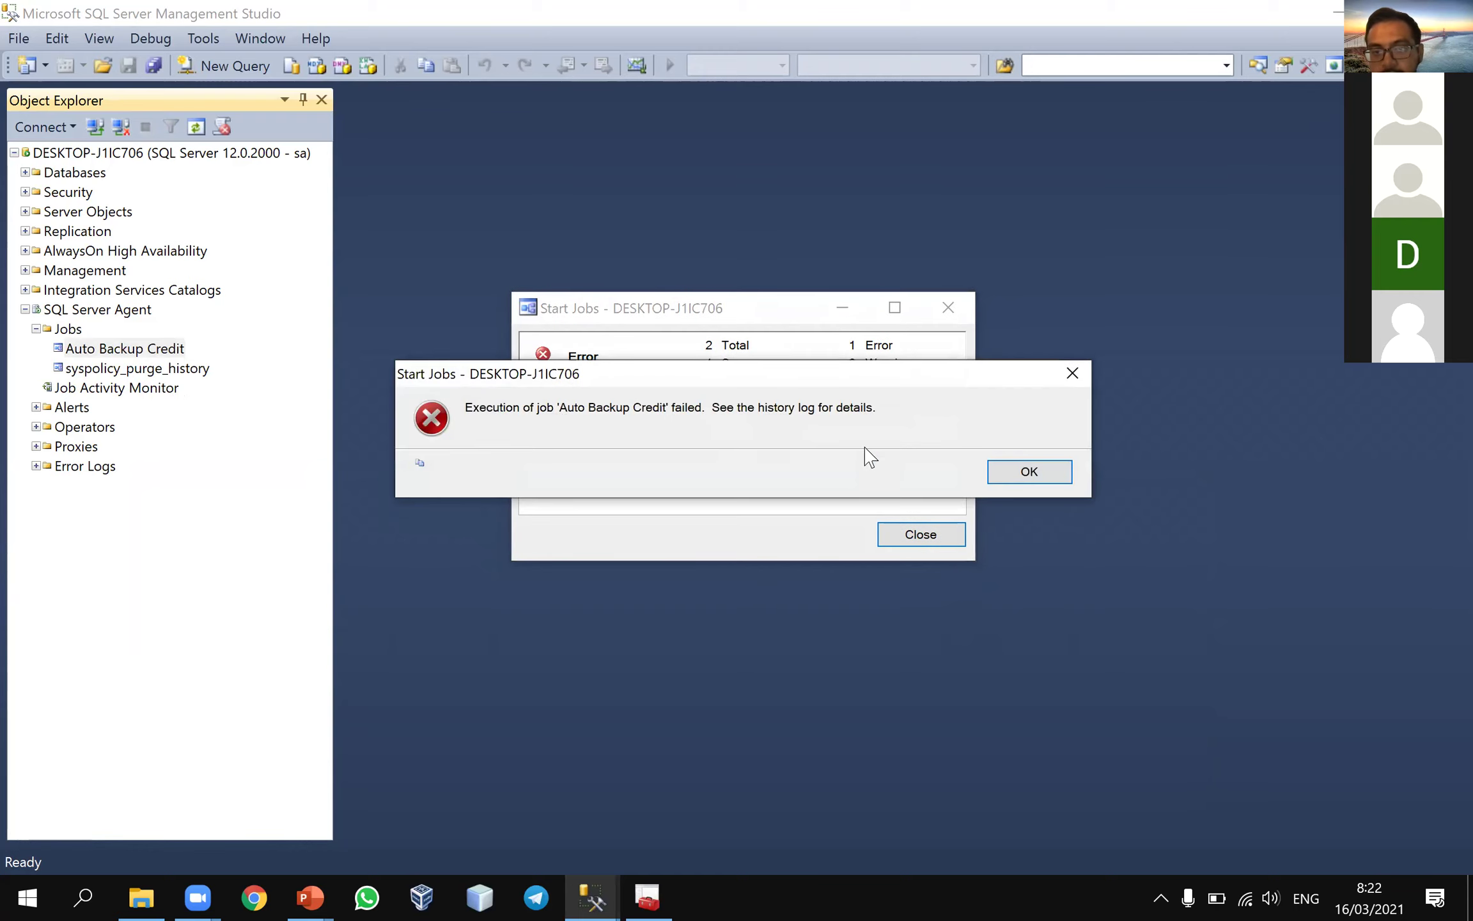
{"action": "left_click", "coordinate": [997, 481]}
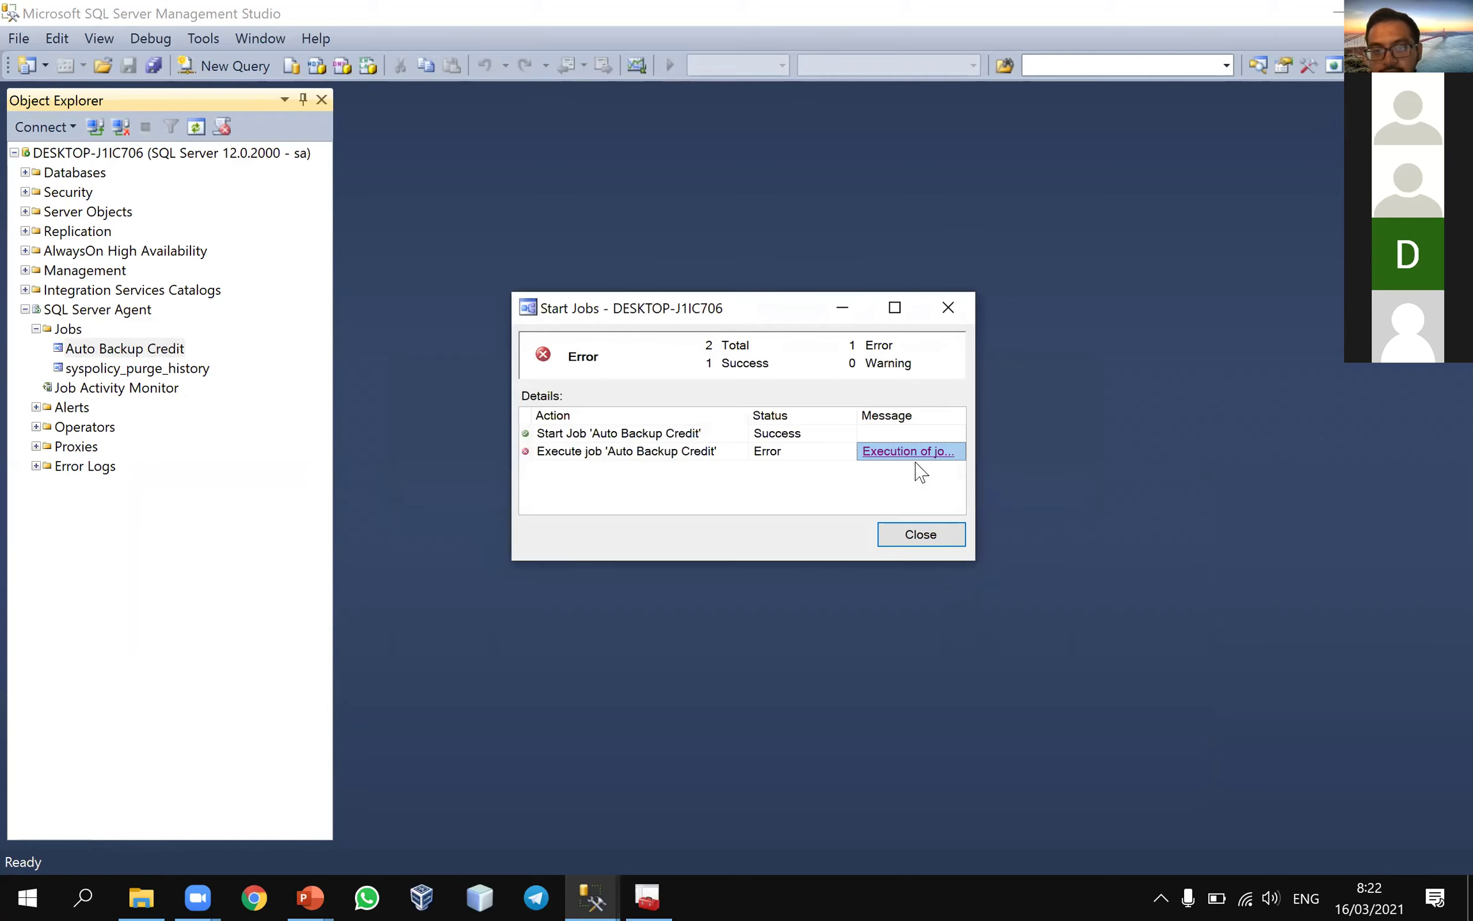
{"action": "left_click", "coordinate": [636, 450]}
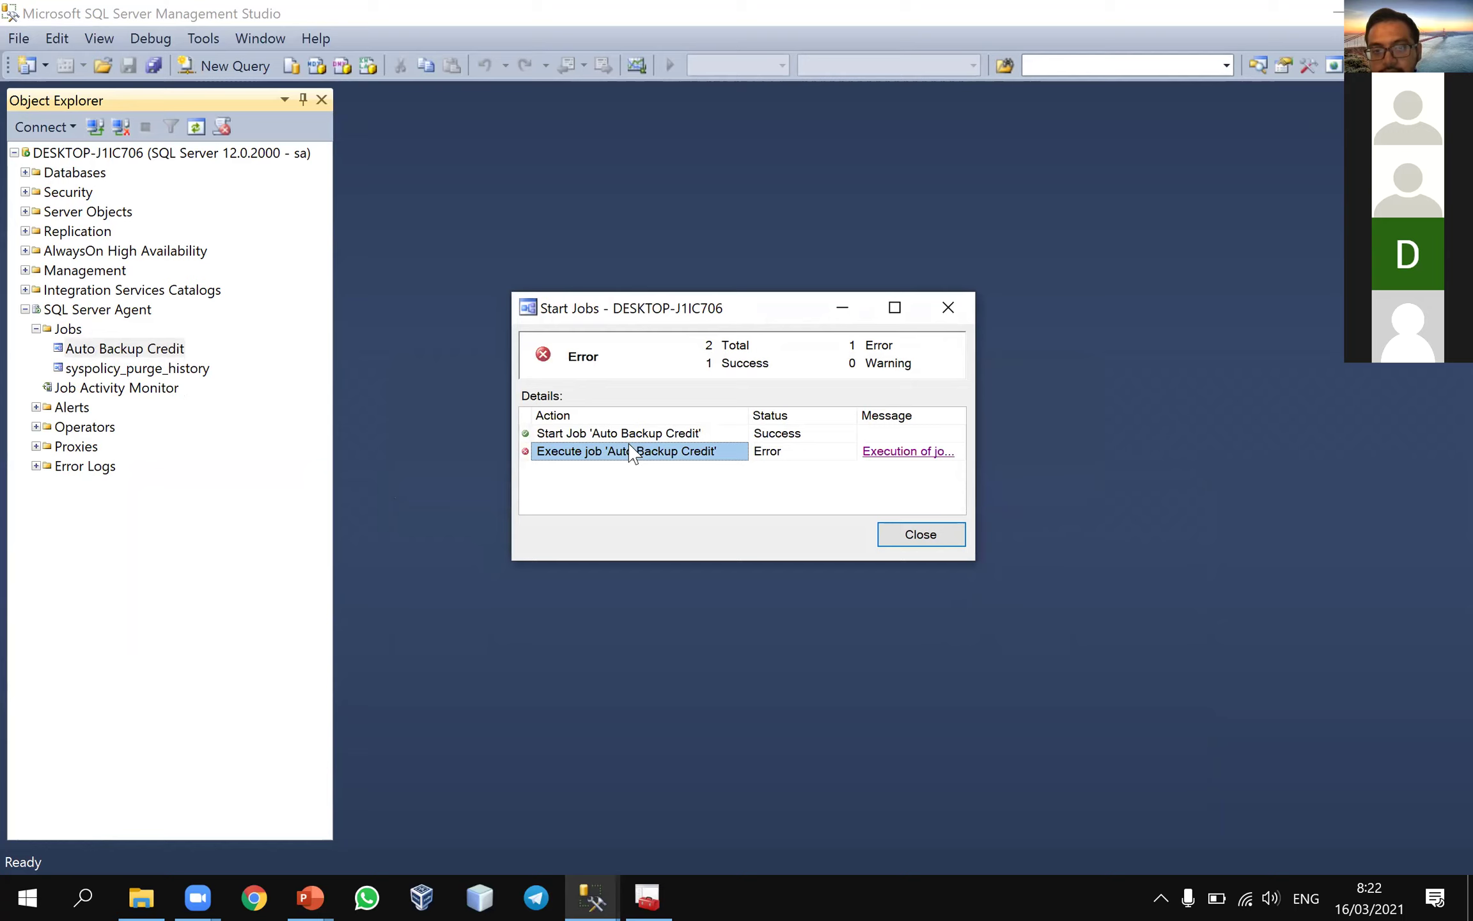
{"action": "left_click", "coordinate": [882, 531]}
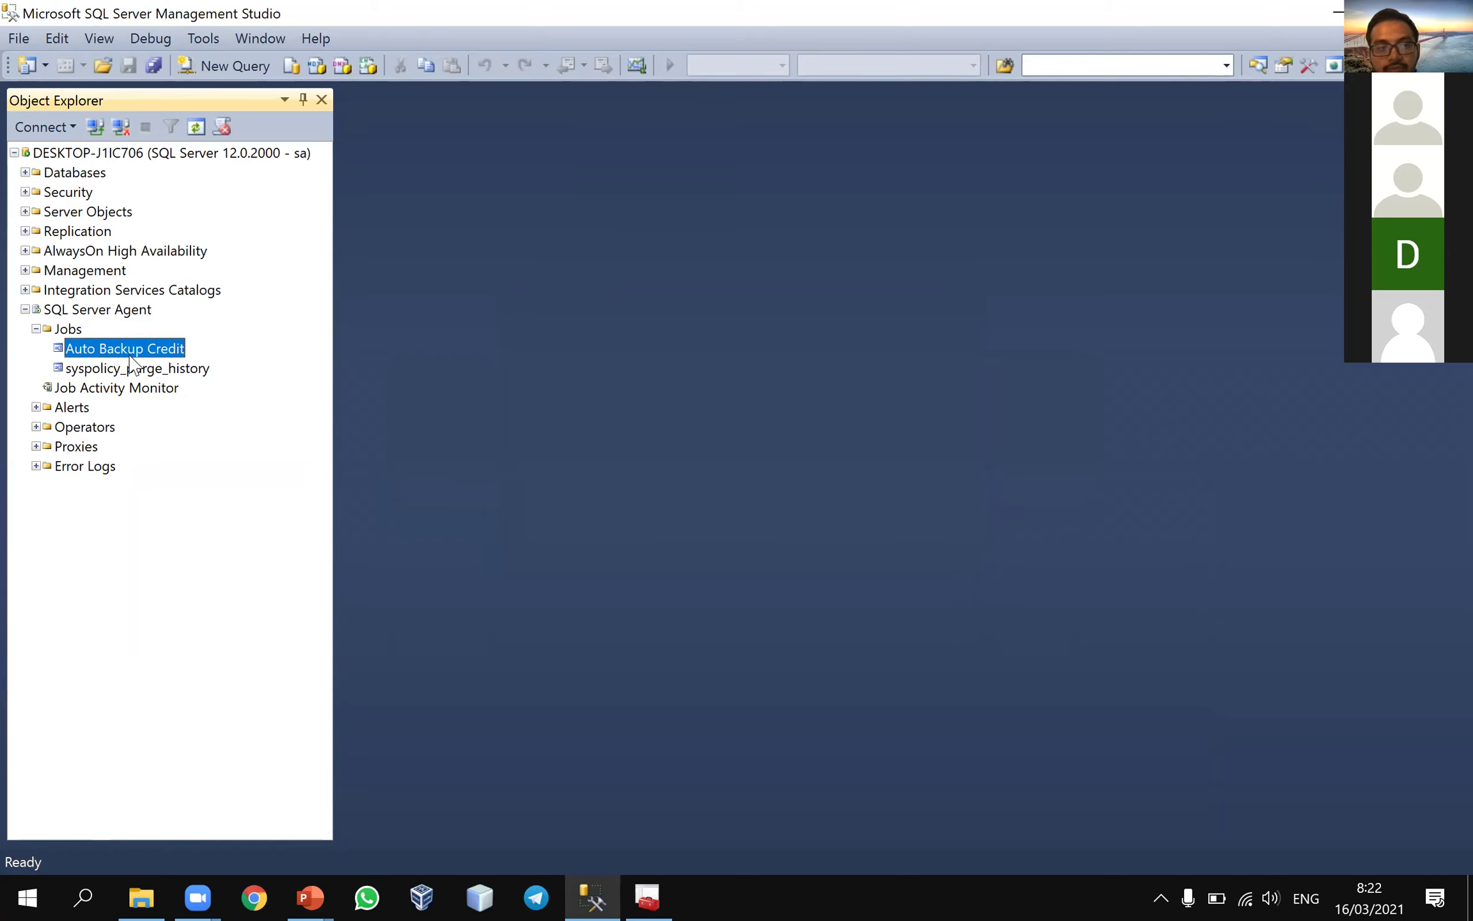
- Run the Auto Backup Credit job again and close its start report
{"action": "right_click", "coordinate": [121, 346]}
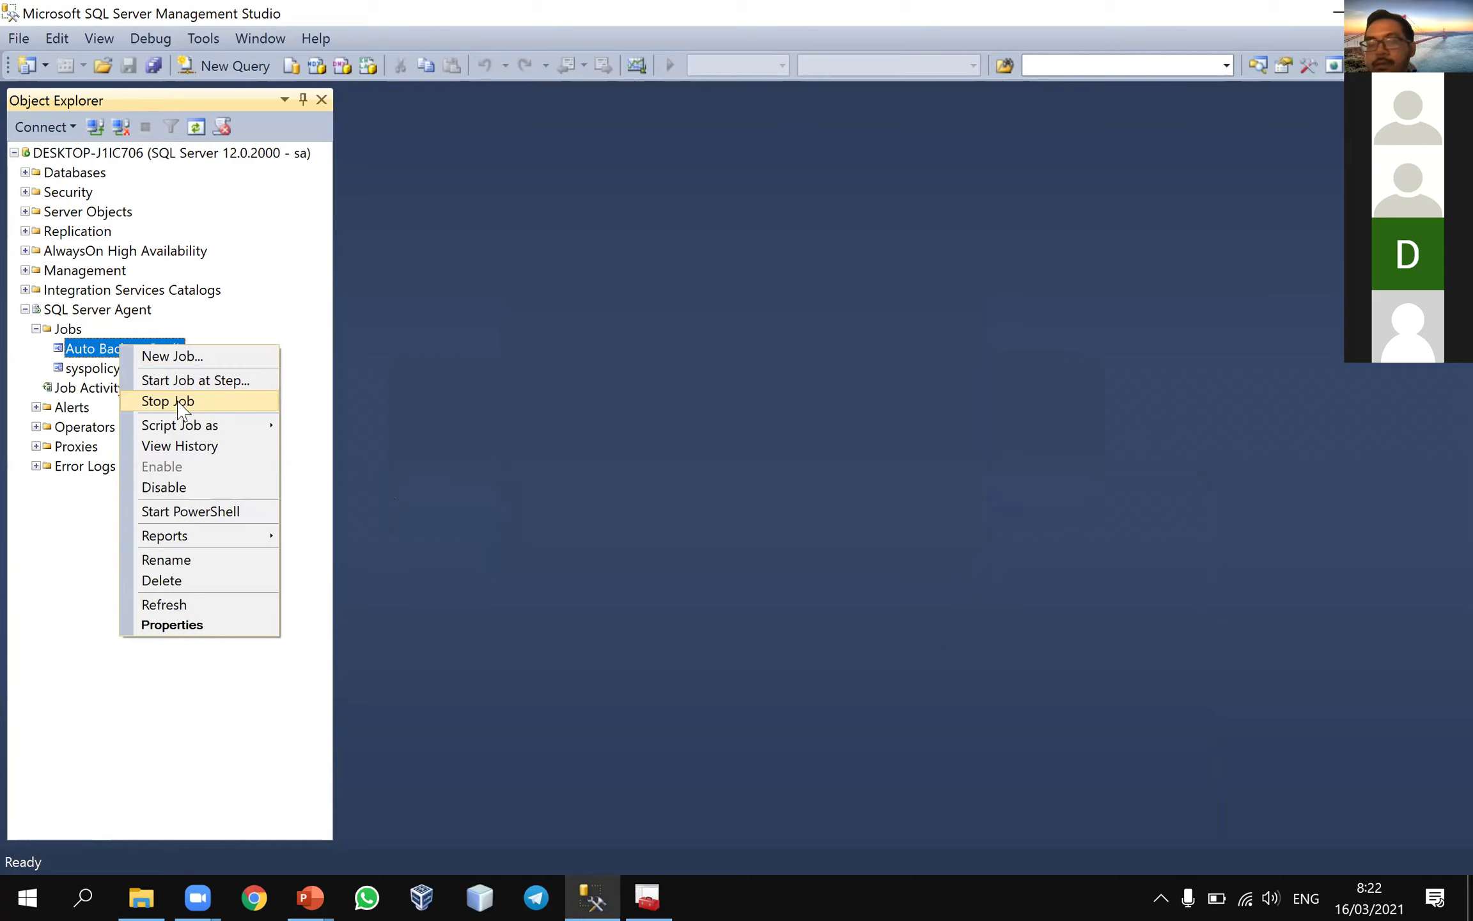
{"action": "left_click", "coordinate": [175, 382]}
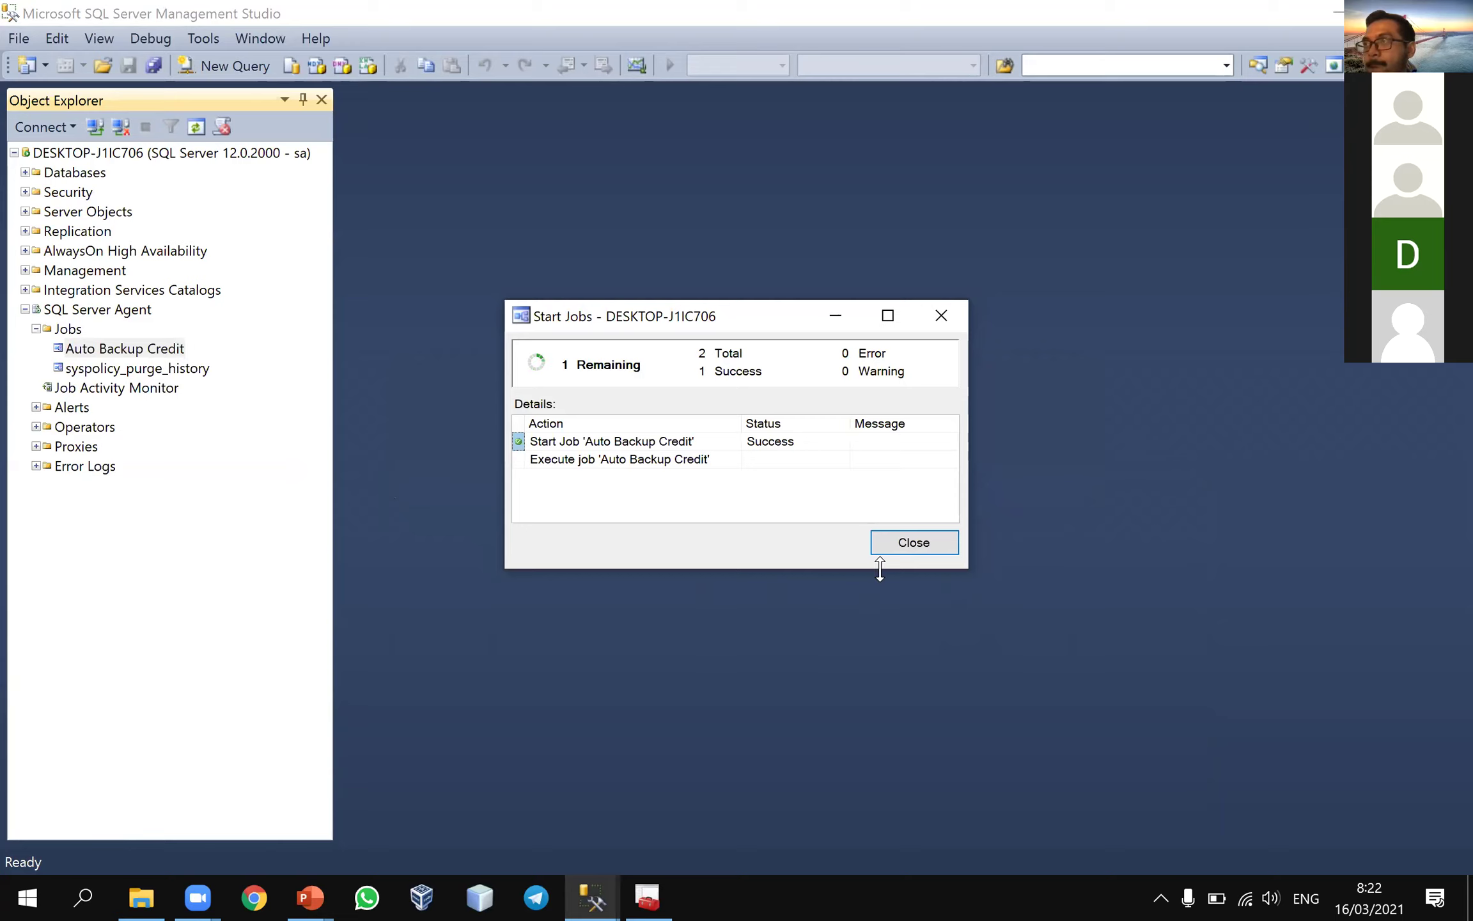
{"action": "left_click", "coordinate": [901, 543]}
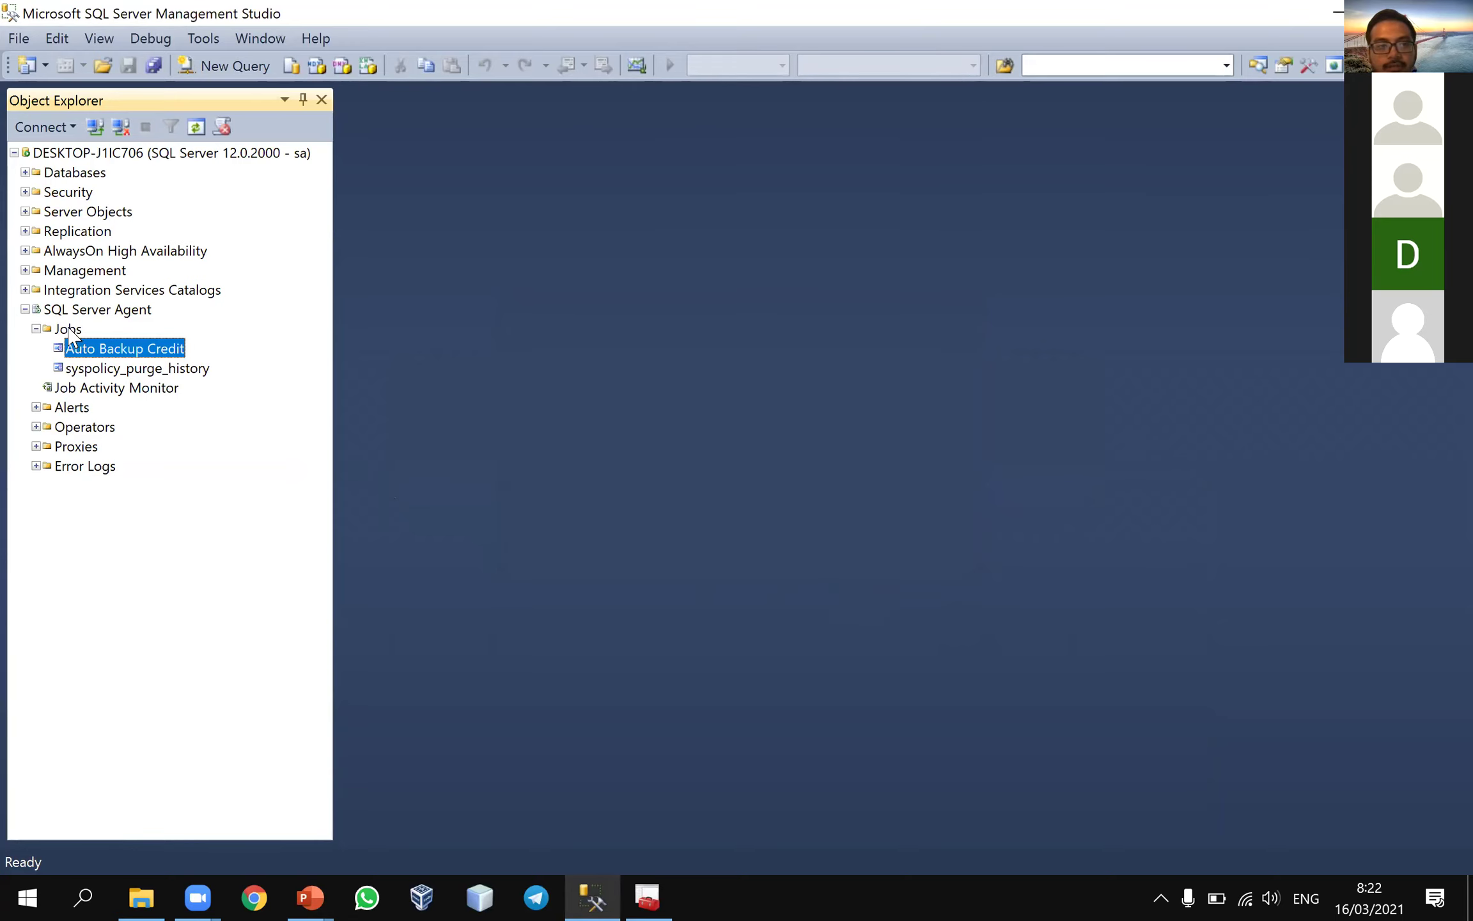
- Delete the Auto Backup Credit job from SQL Server Agent
{"action": "left_click", "coordinate": [69, 330]}
{"action": "right_click", "coordinate": [97, 353]}
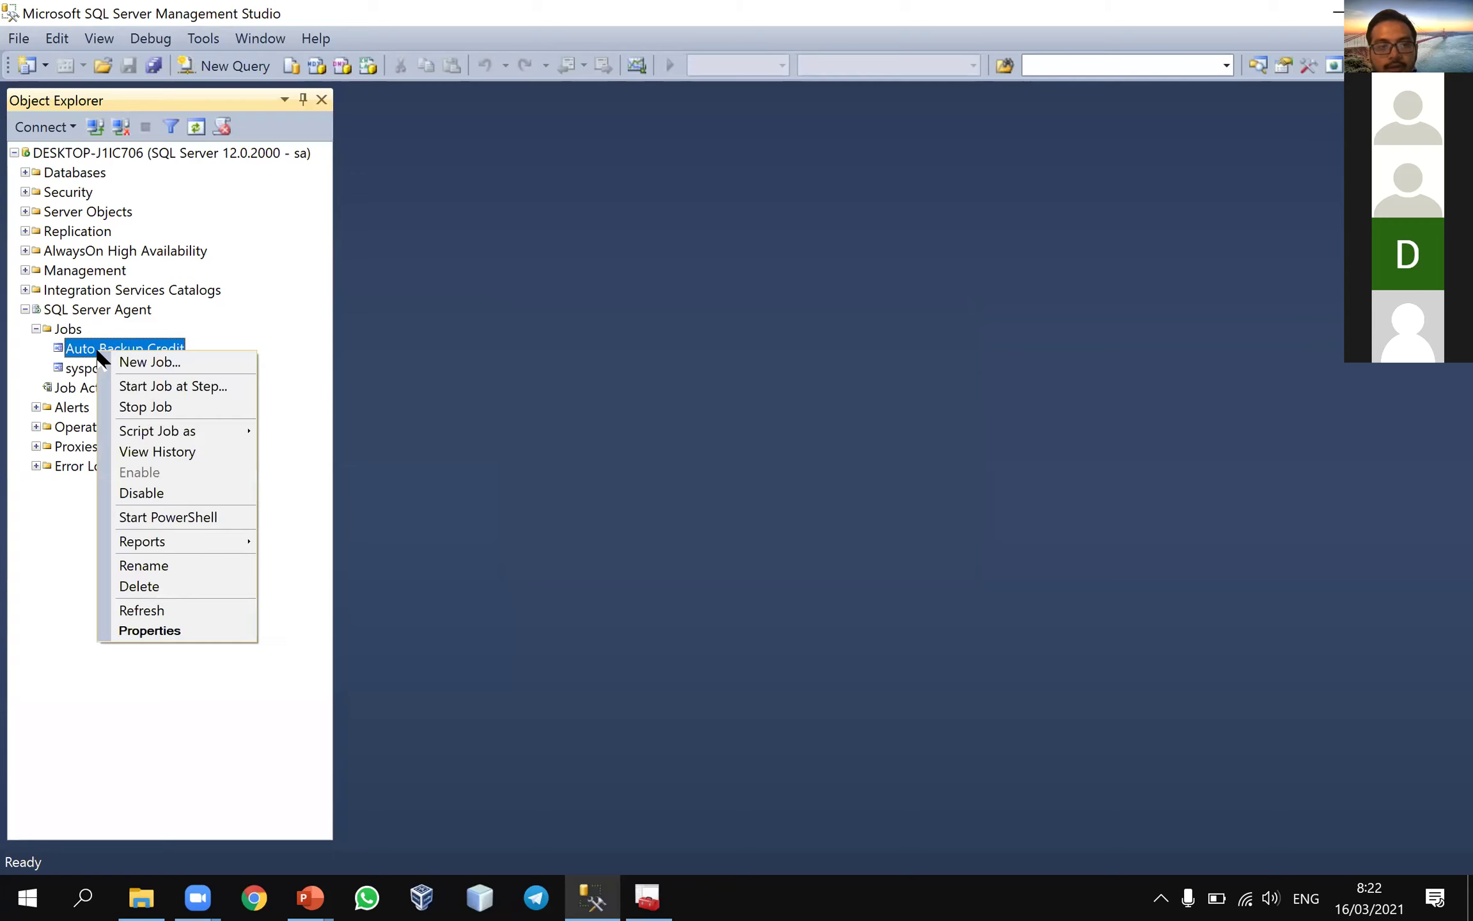
{"action": "left_click", "coordinate": [142, 585]}
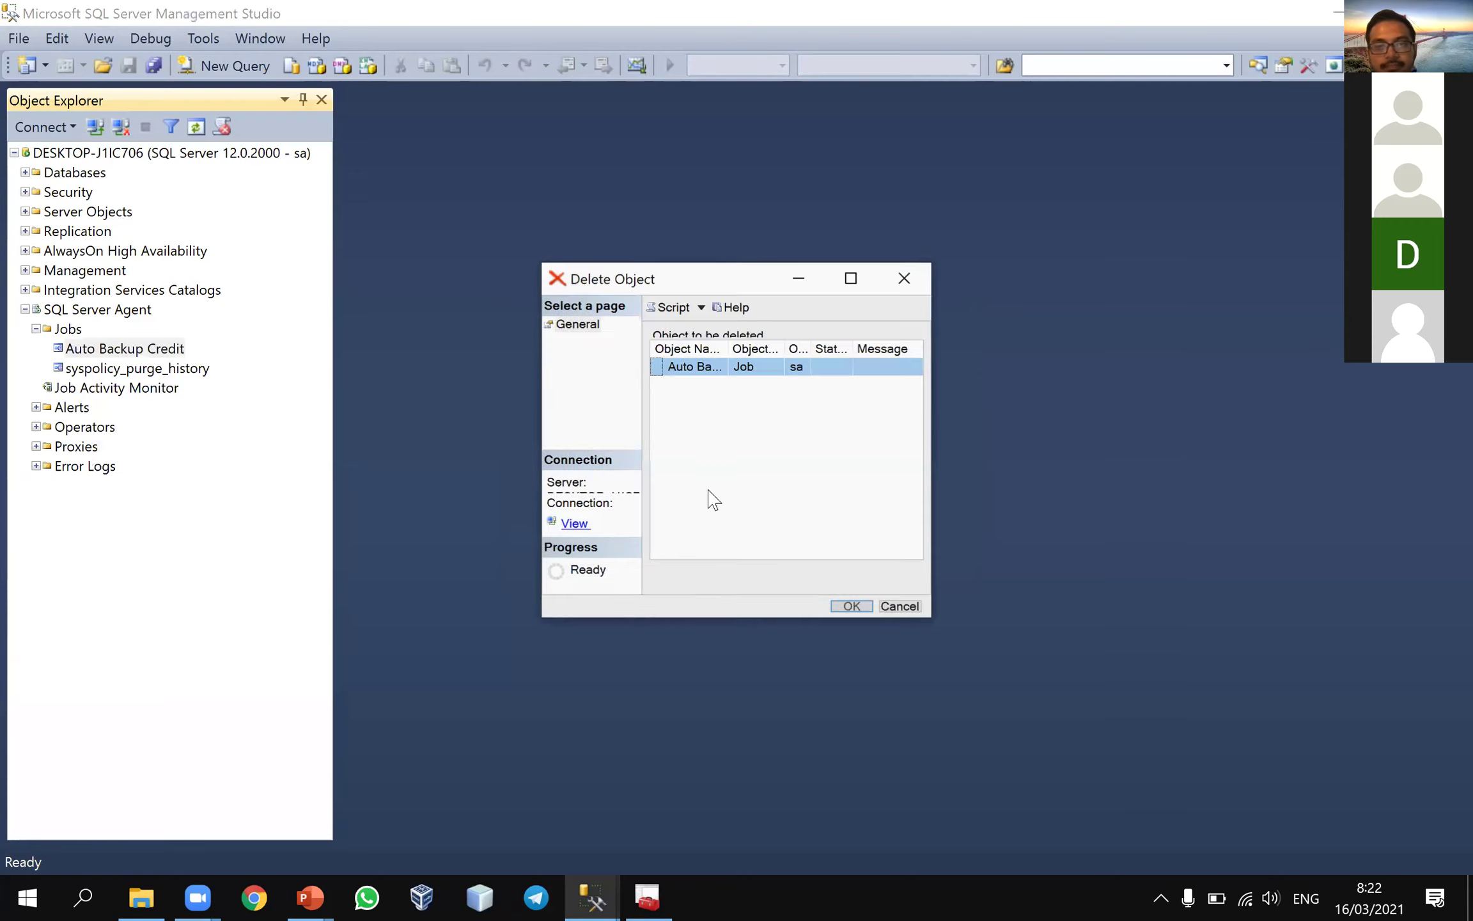
{"action": "left_click", "coordinate": [848, 608]}
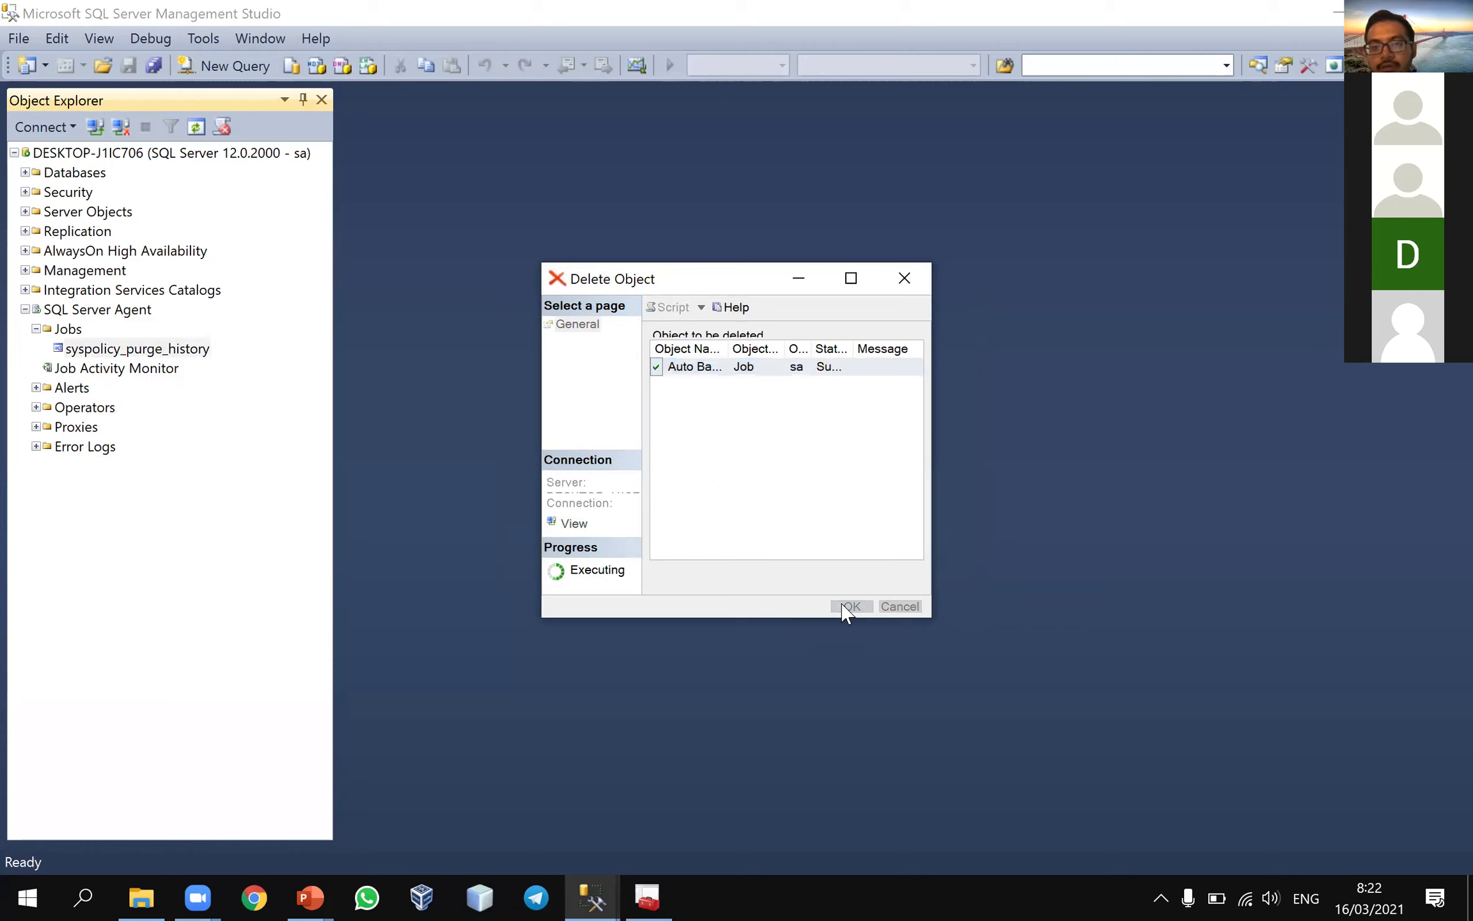
- Create a new SQL Server Agent job and name it Auto Backup Credit
{"action": "left_click", "coordinate": [70, 330]}
{"action": "right_click", "coordinate": [75, 334]}
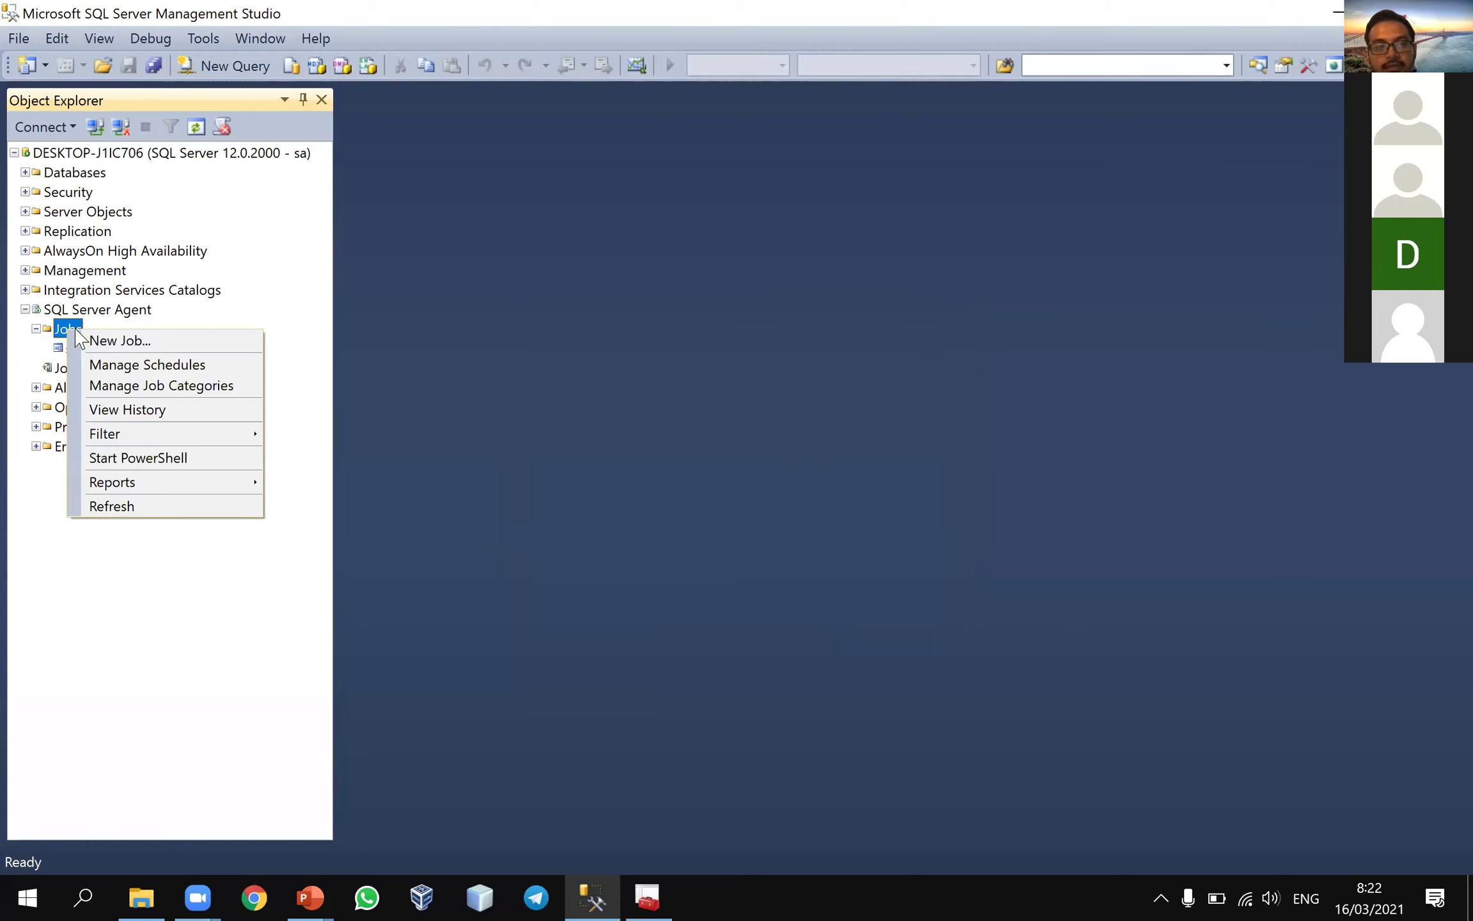
{"action": "left_click", "coordinate": [92, 340]}
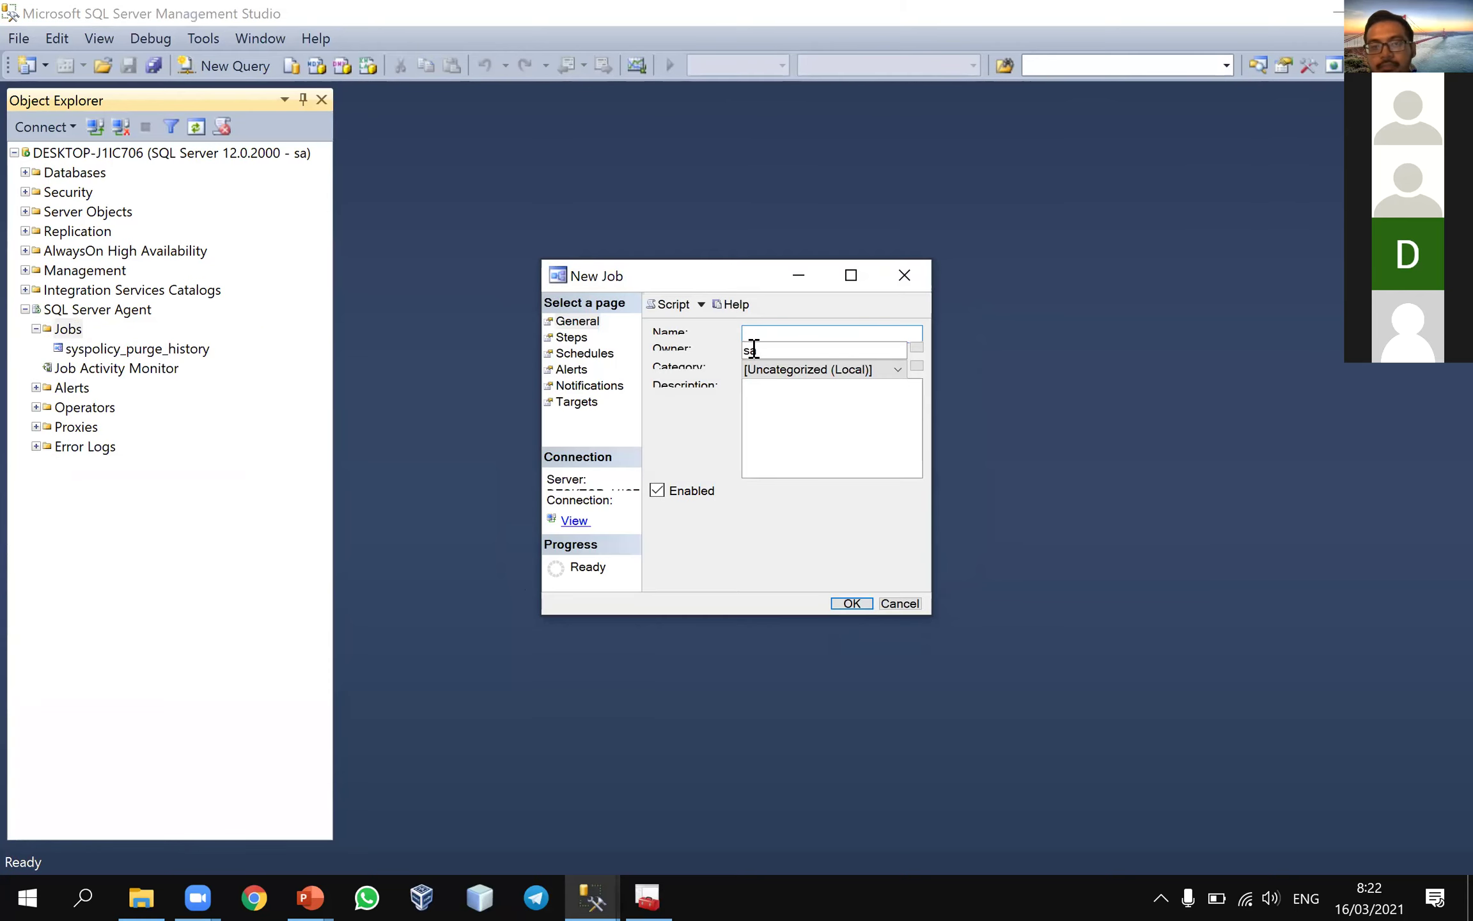
{"action": "type", "text": "AUto B"}
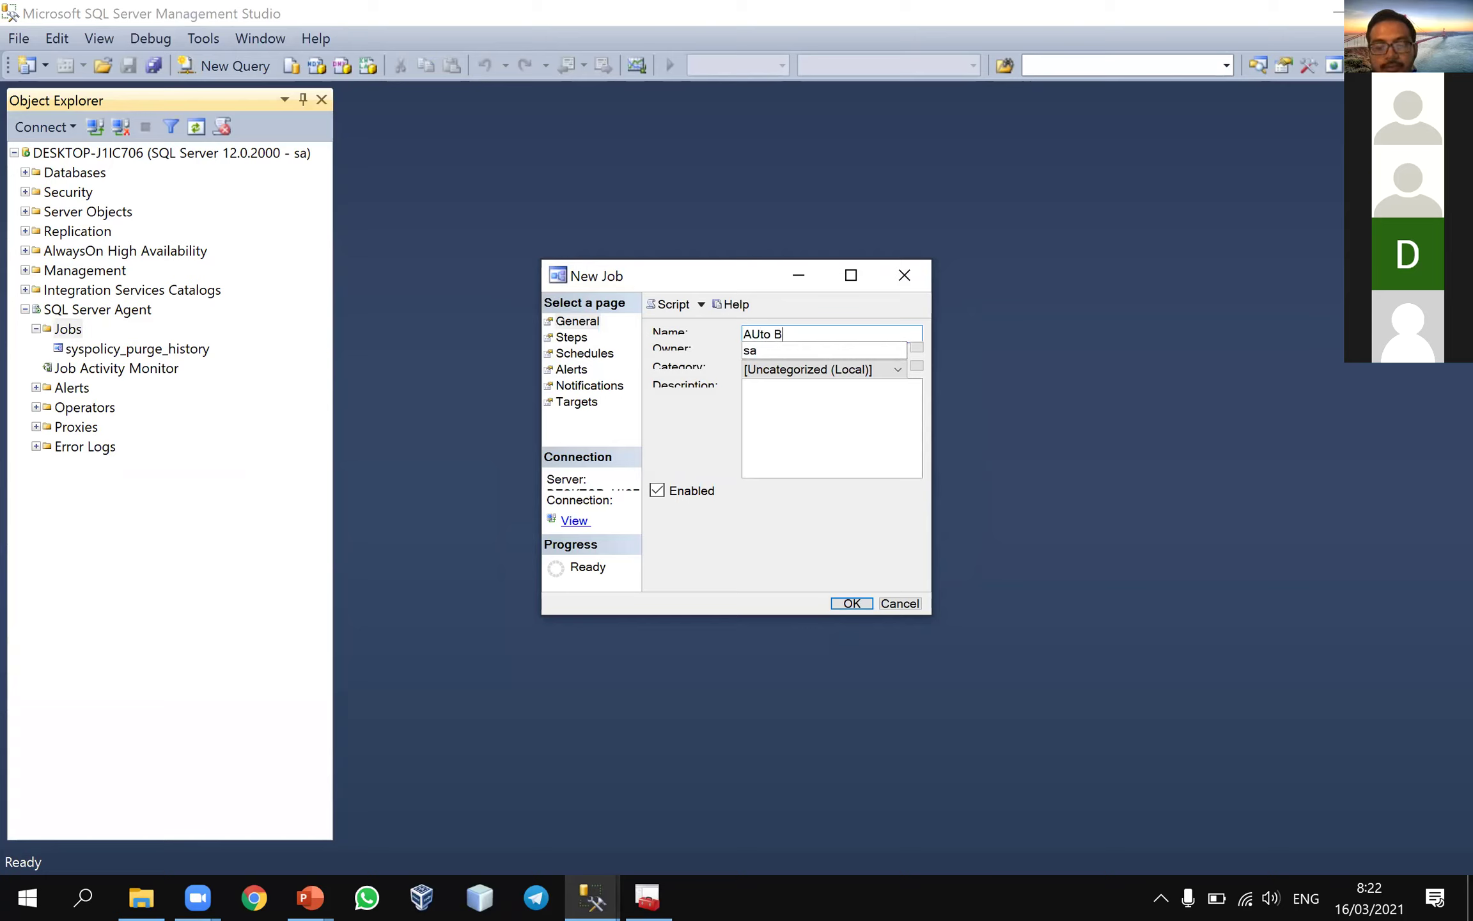
{"action": "key", "text": "BackSpace"}
{"action": "key", "text": "BackSpace"}
{"action": "key", "text": "BackSpace"}
{"action": "key", "text": "BackSpace"}
{"action": "type", "text": "TO bACKUP c"}
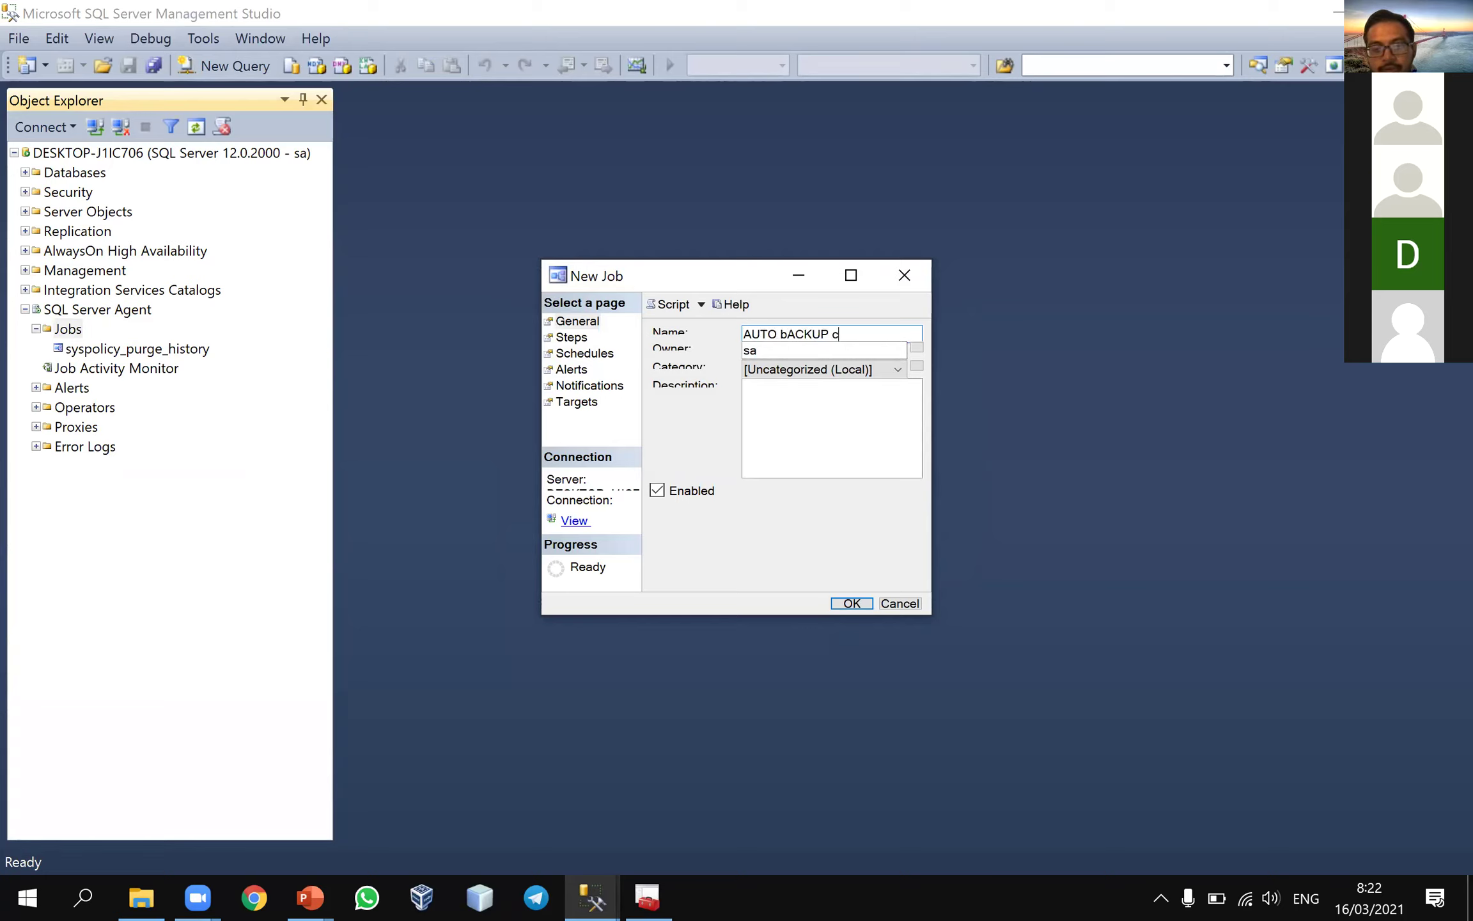
{"action": "key", "text": "BackSpace"}
{"action": "key", "text": "BackSpace"}
{"action": "key", "text": "BackSpace"}
{"action": "key", "text": "BackSpace"}
{"action": "key", "text": "BackSpace"}
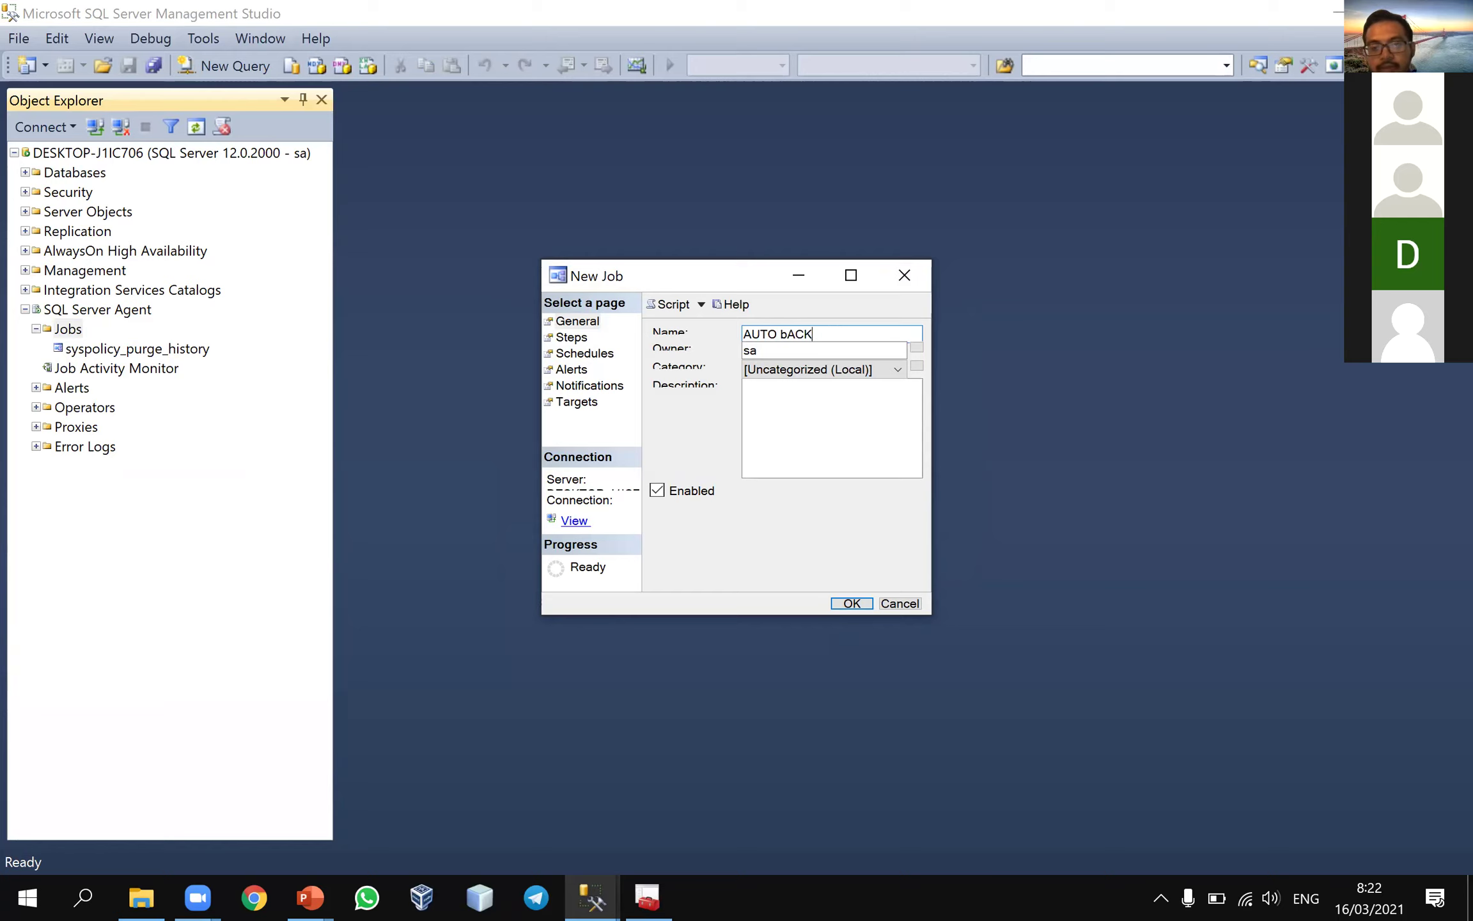
{"action": "key", "text": "BackSpace"}
{"action": "key", "text": "BackSpace"}
{"action": "key", "text": "BackSpace"}
{"action": "key", "text": "BackSpace"}
{"action": "key", "text": "BackSpace"}
{"action": "key", "text": "BackSpace"}
{"action": "key", "text": "BackSpace"}
{"action": "key", "text": "BackSpace"}
{"action": "type", "text": "Auto"}
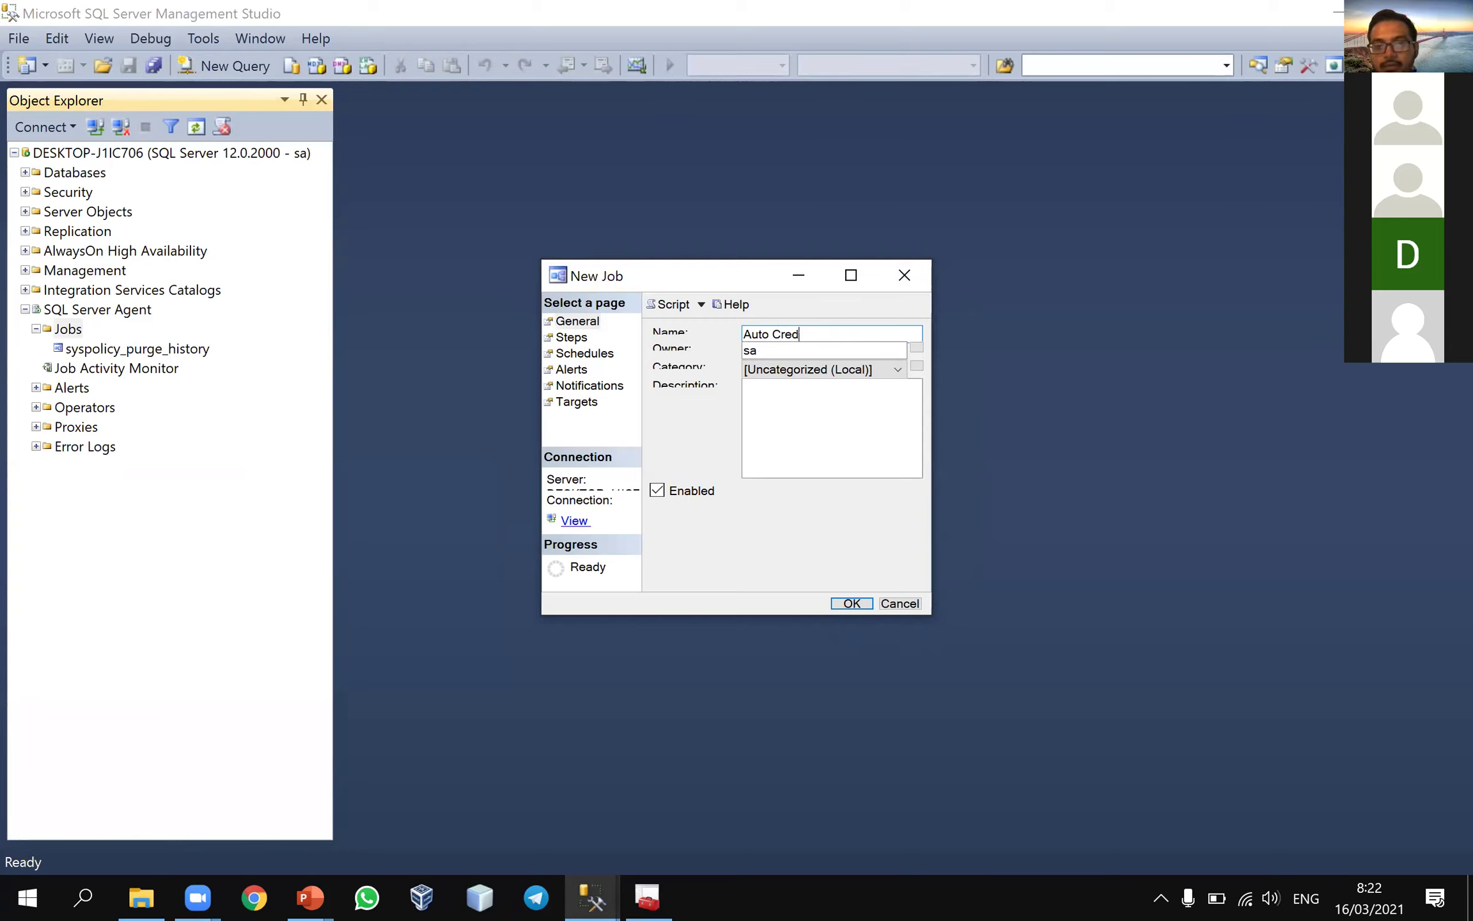
{"action": "type", "text": "Backup Credit"}
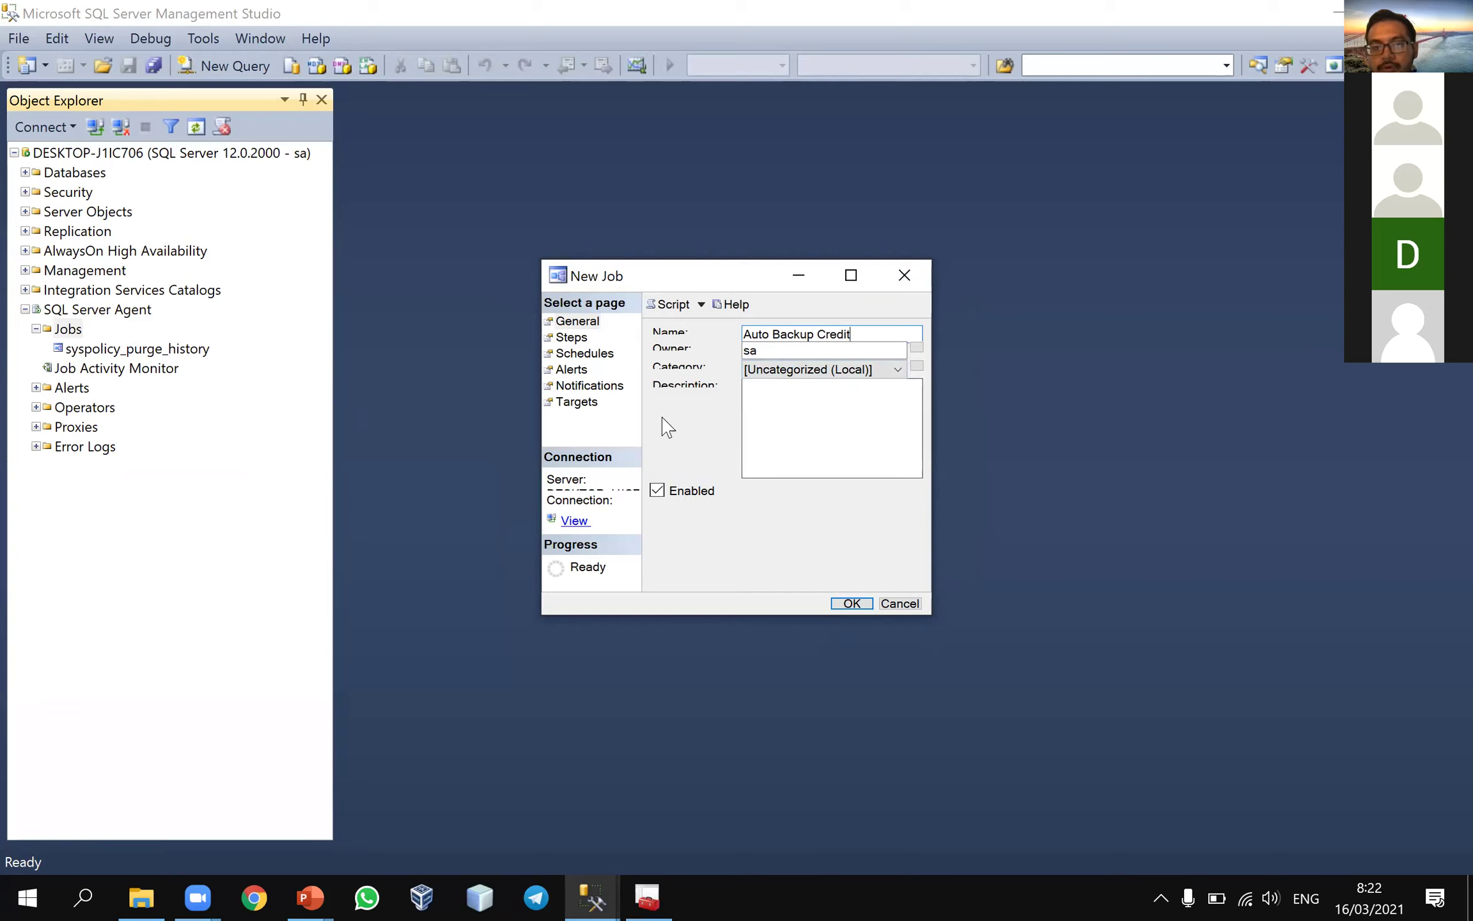
- Add a new job step to the job and name it Auto Backup Credit
{"action": "left_click", "coordinate": [585, 339]}
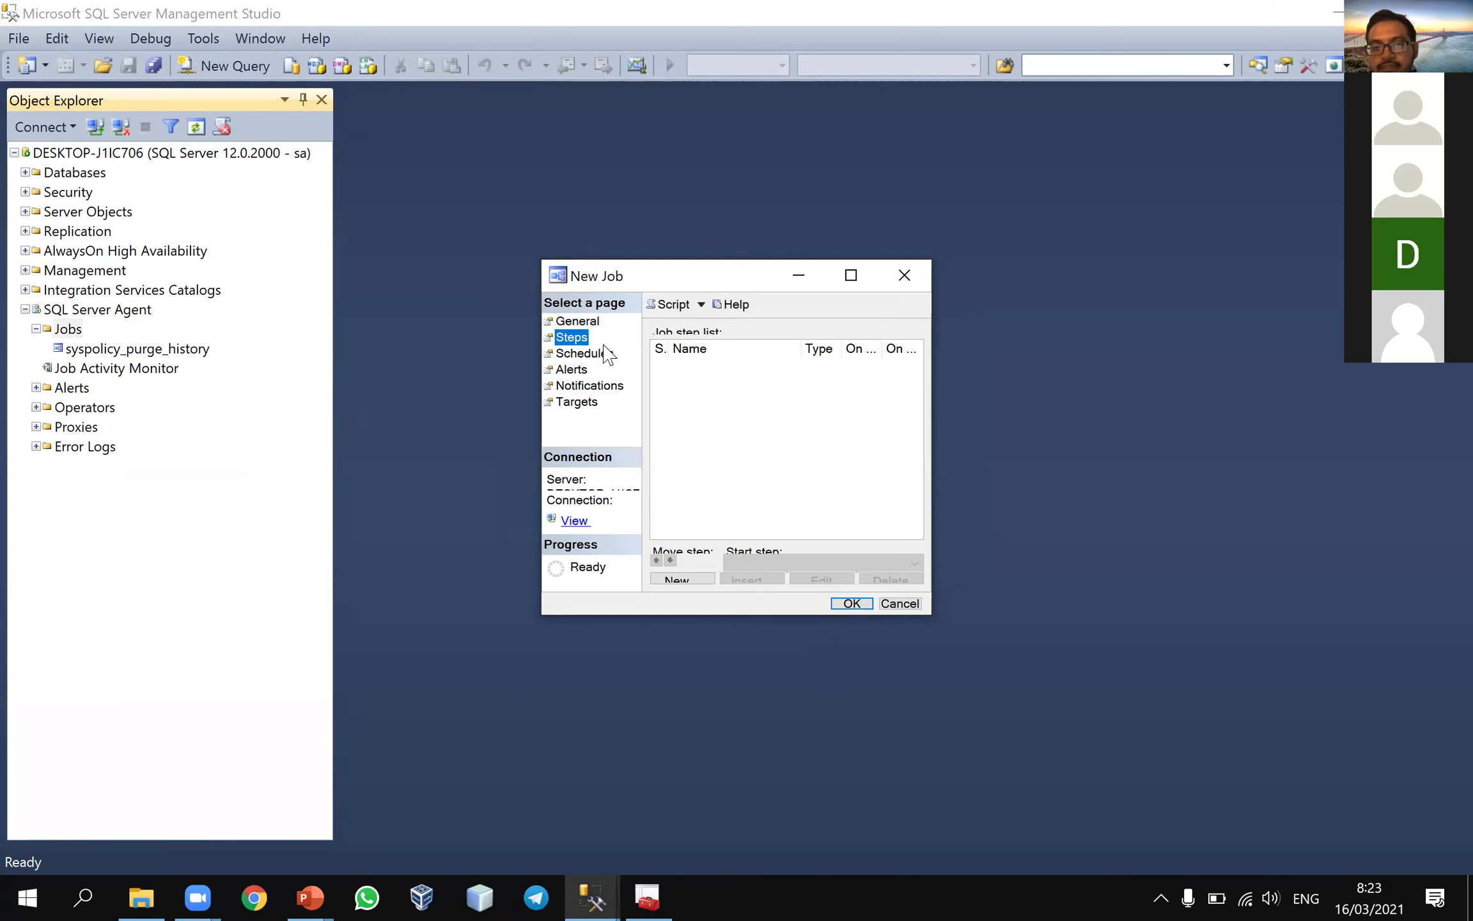
{"action": "left_click", "coordinate": [677, 579]}
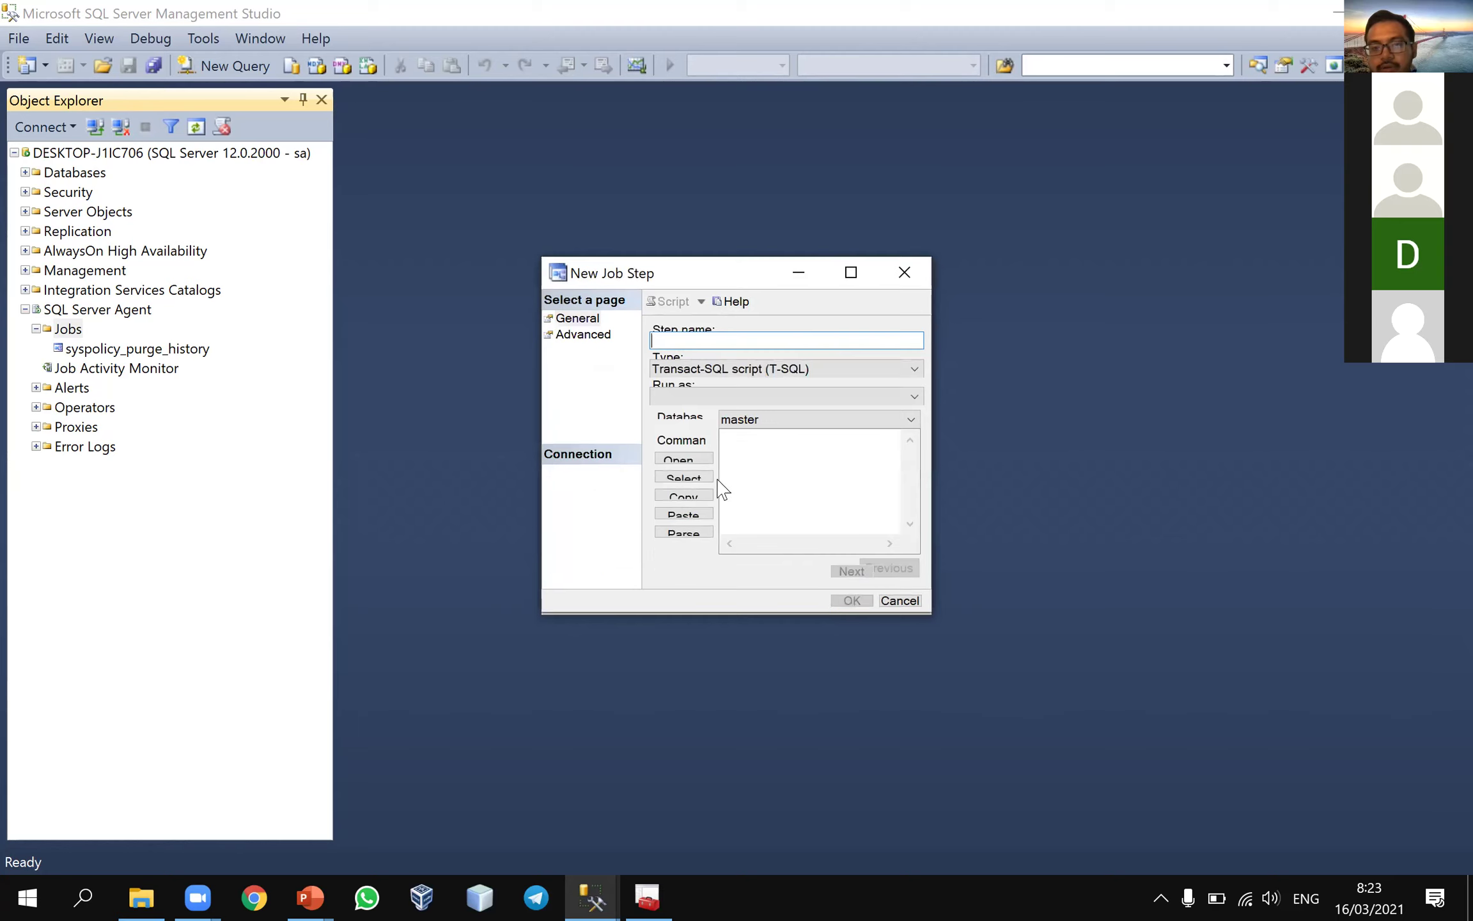
{"action": "left_click", "coordinate": [713, 339]}
{"action": "type", "text": "A"}
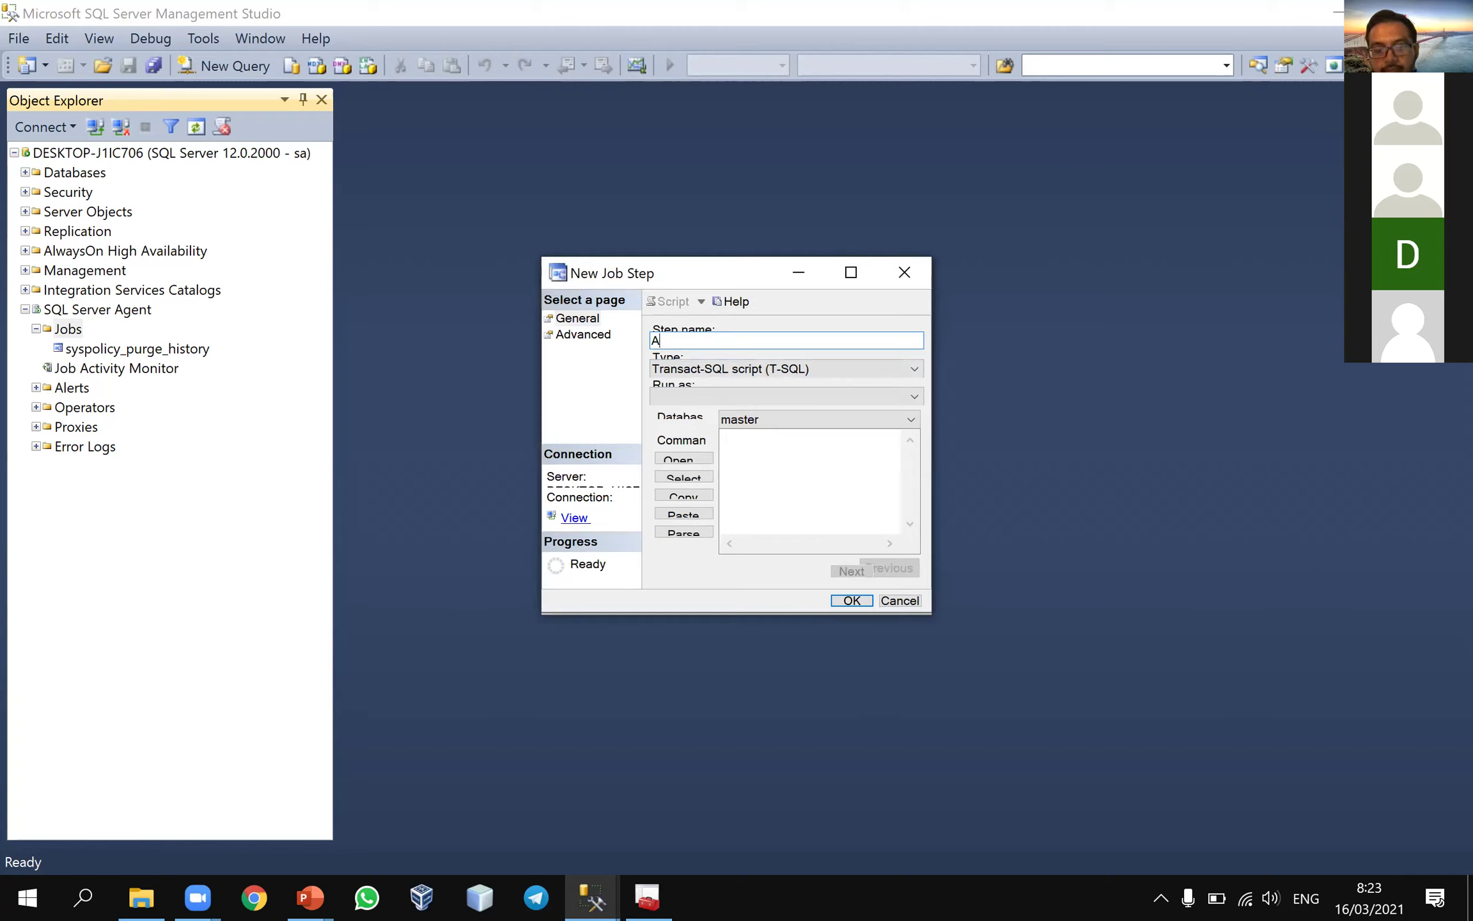
{"action": "type", "text": "Uto  Backup "}
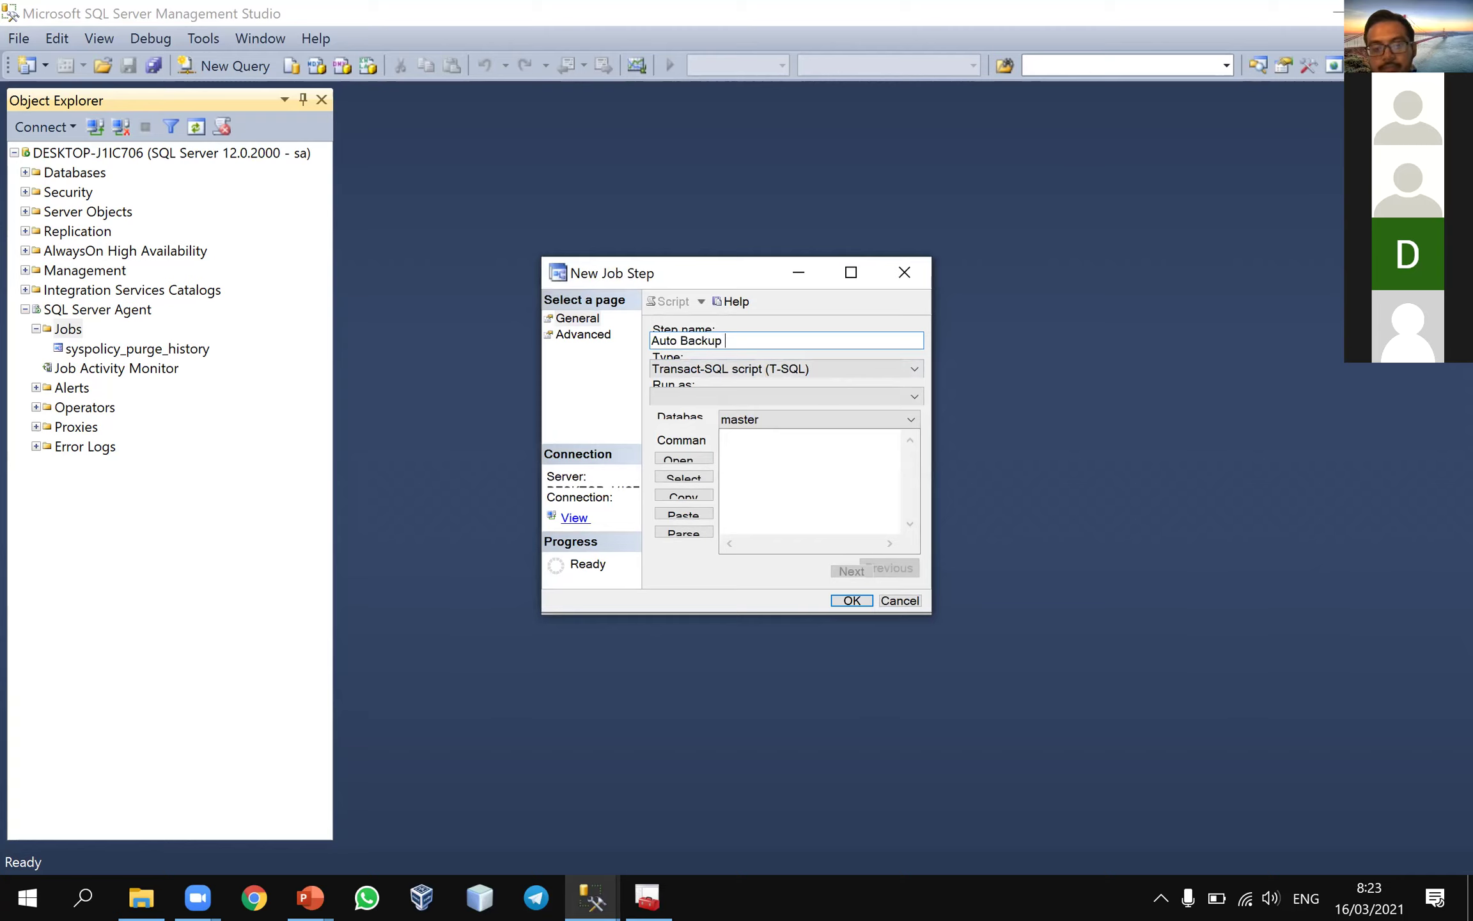
{"action": "type", "text": "Credit"}
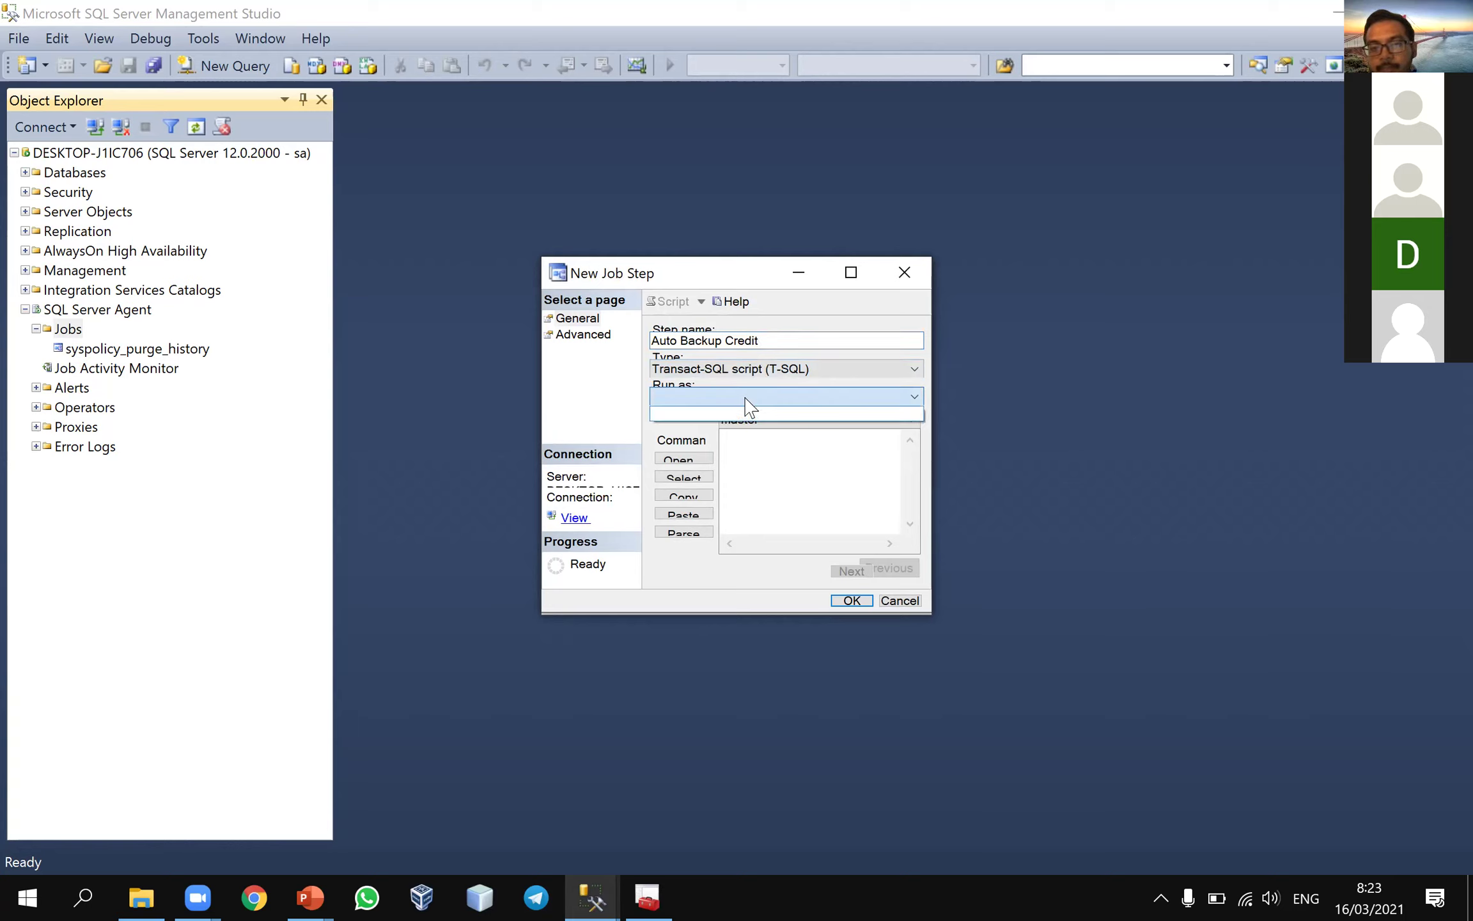
- Switch the job step's database to Credit and back to master
{"action": "left_click", "coordinate": [807, 420]}
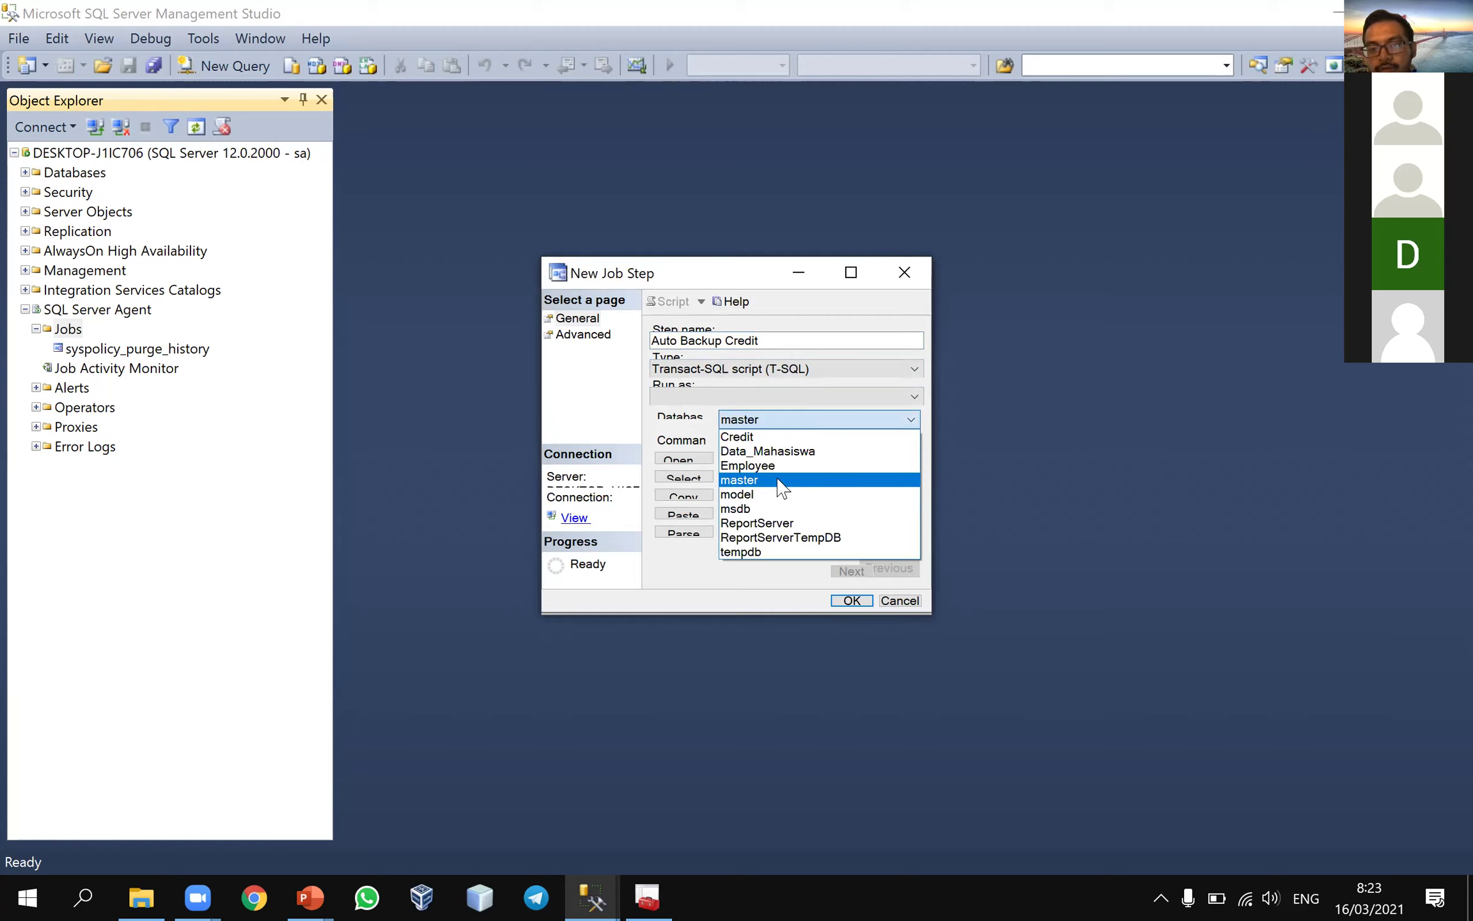
{"action": "left_click", "coordinate": [775, 426]}
{"action": "left_click", "coordinate": [774, 424]}
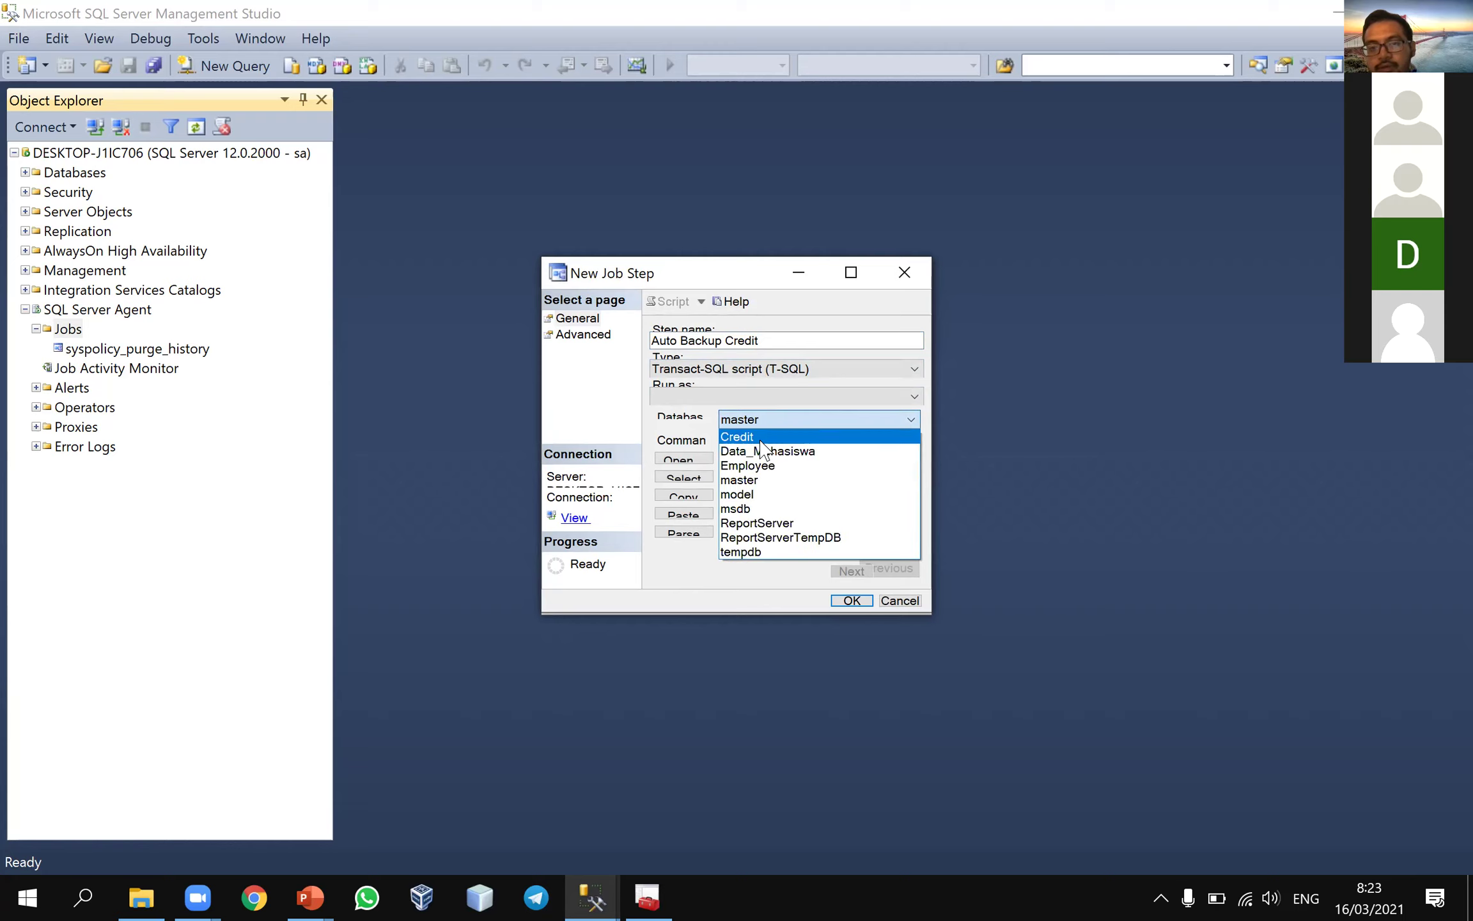
{"action": "left_click", "coordinate": [759, 438]}
{"action": "left_click", "coordinate": [762, 455]}
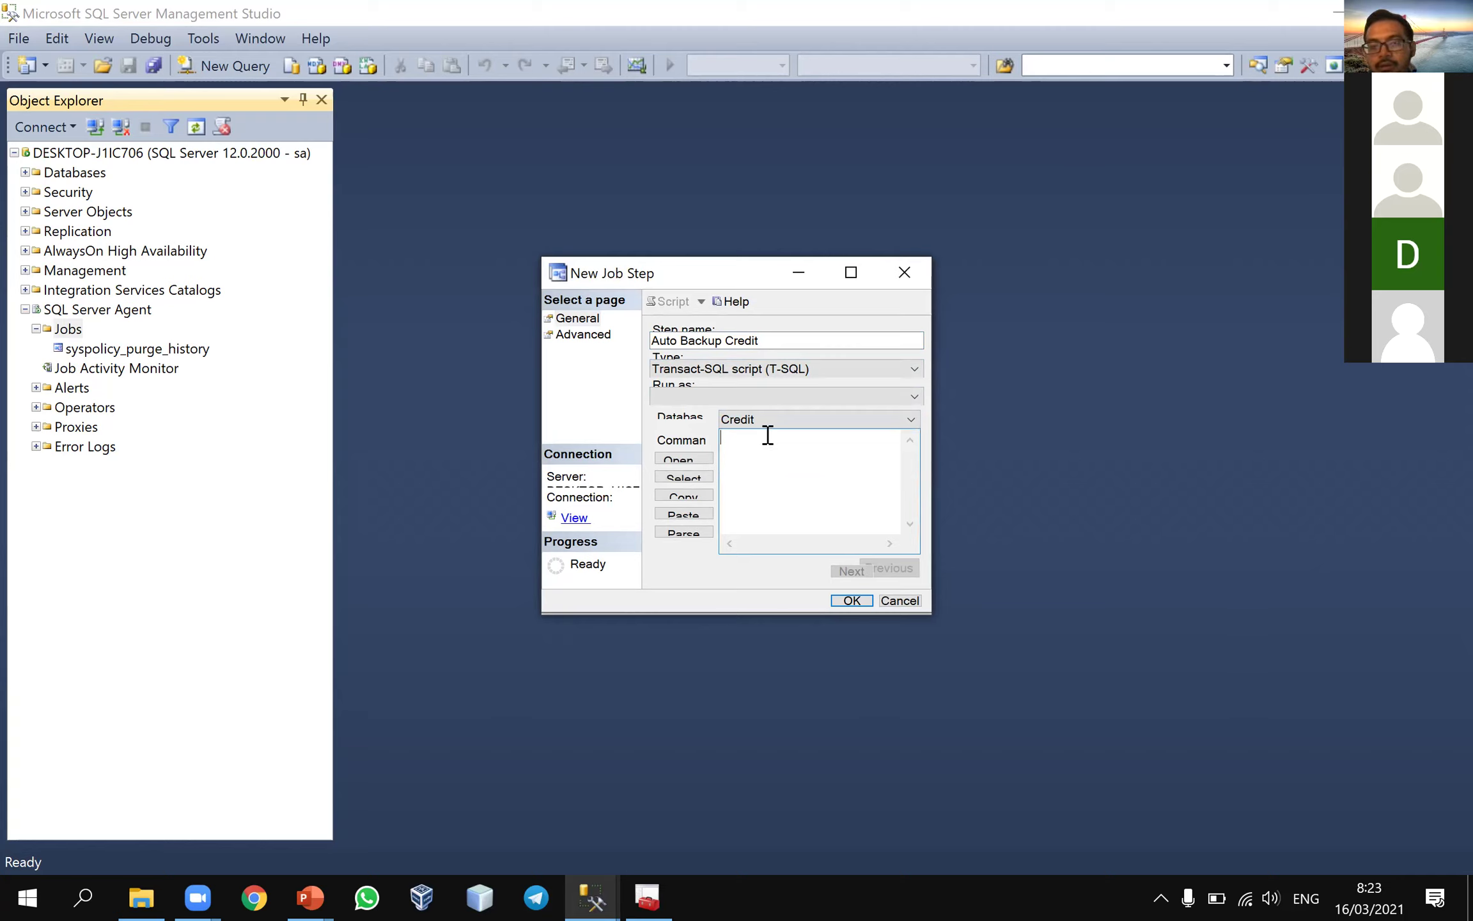
{"action": "left_click", "coordinate": [763, 427]}
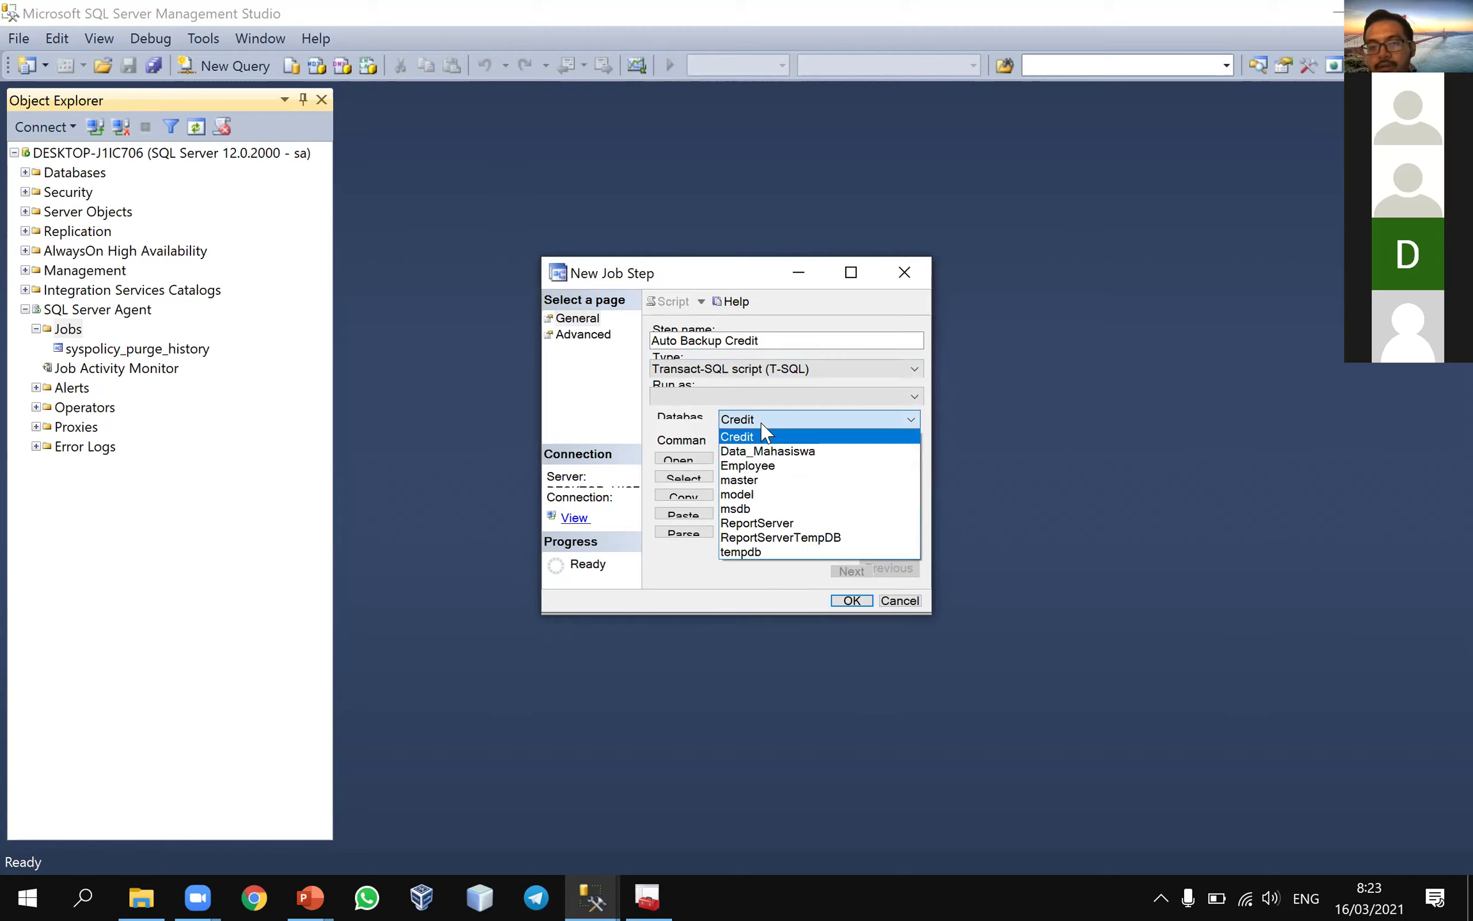
{"action": "left_click", "coordinate": [748, 480]}
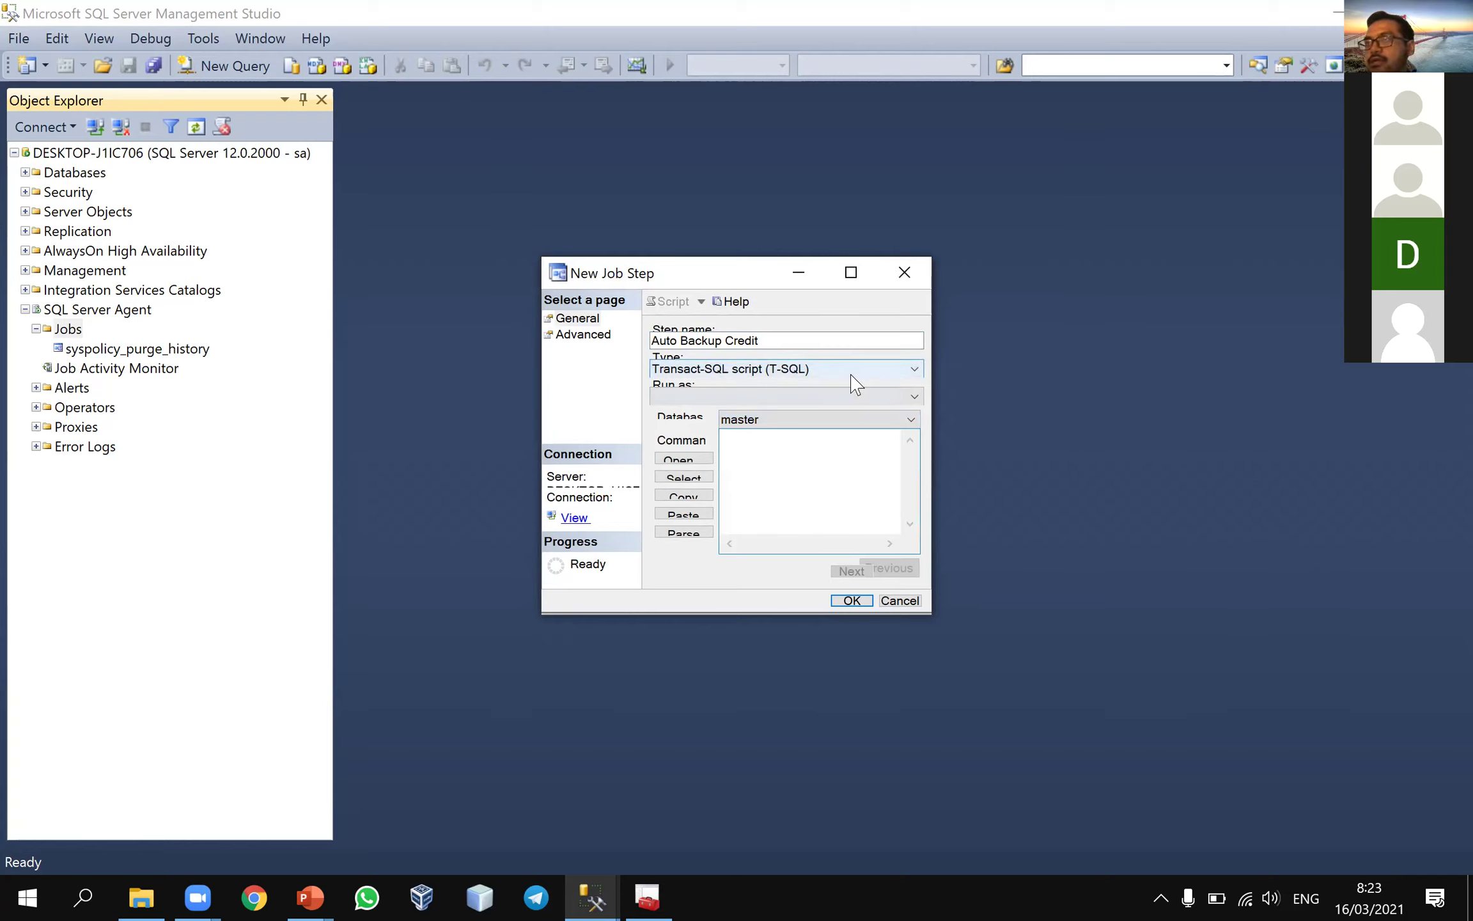
- Begin the step's command with BACKUP DATABASE Credit TO DISK= and insert the copied MSSQL\Backup folder path between single quotes
{"action": "key", "text": "alt+Tab"}
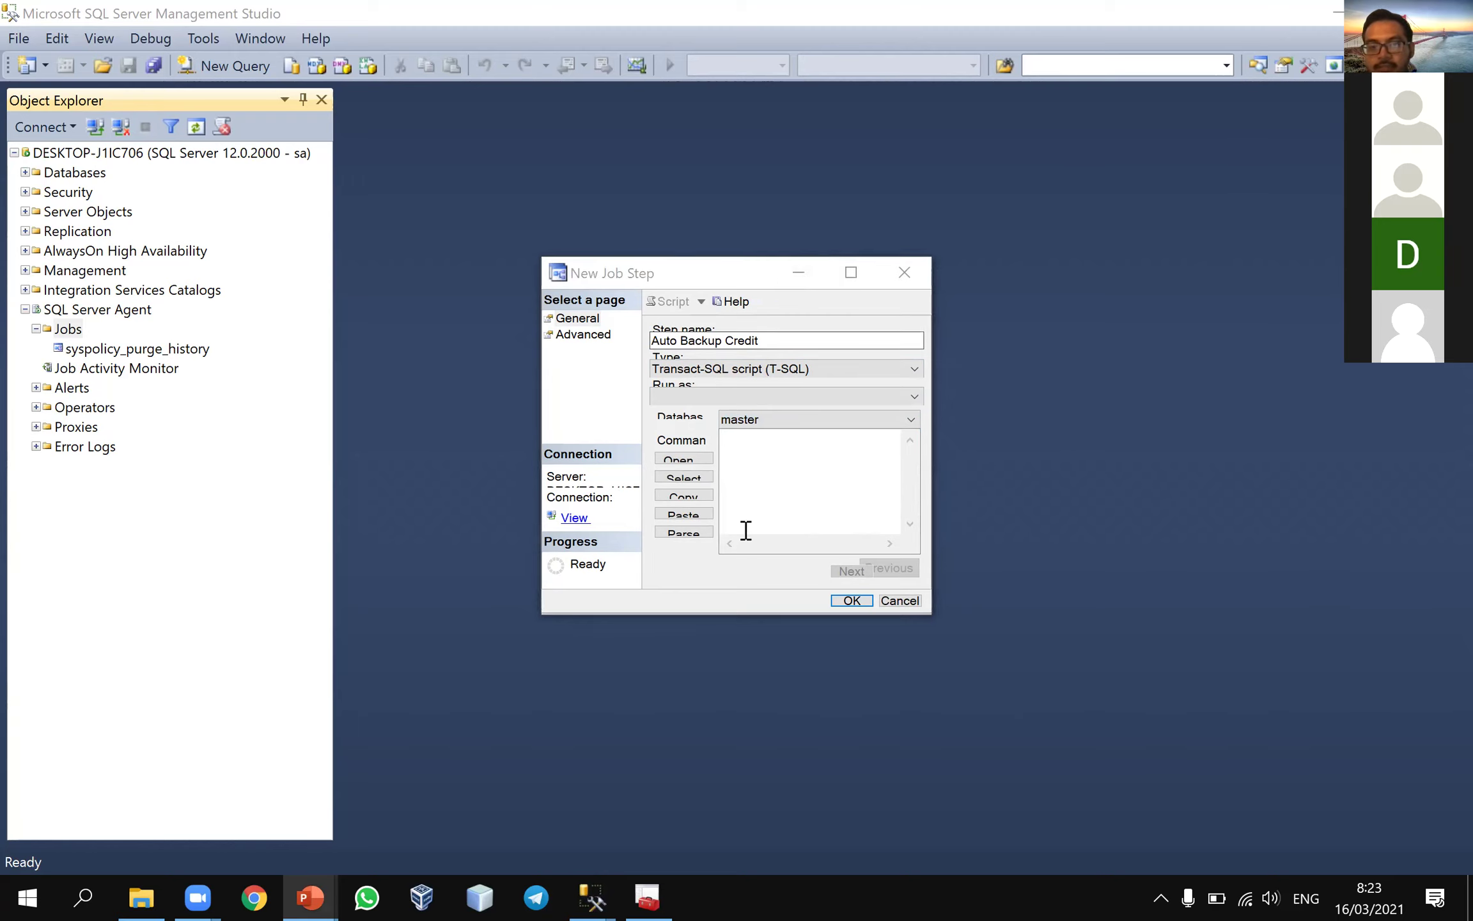
{"action": "left_click", "coordinate": [753, 468]}
{"action": "type", "text": "BACKUP DATABASE Credit"}
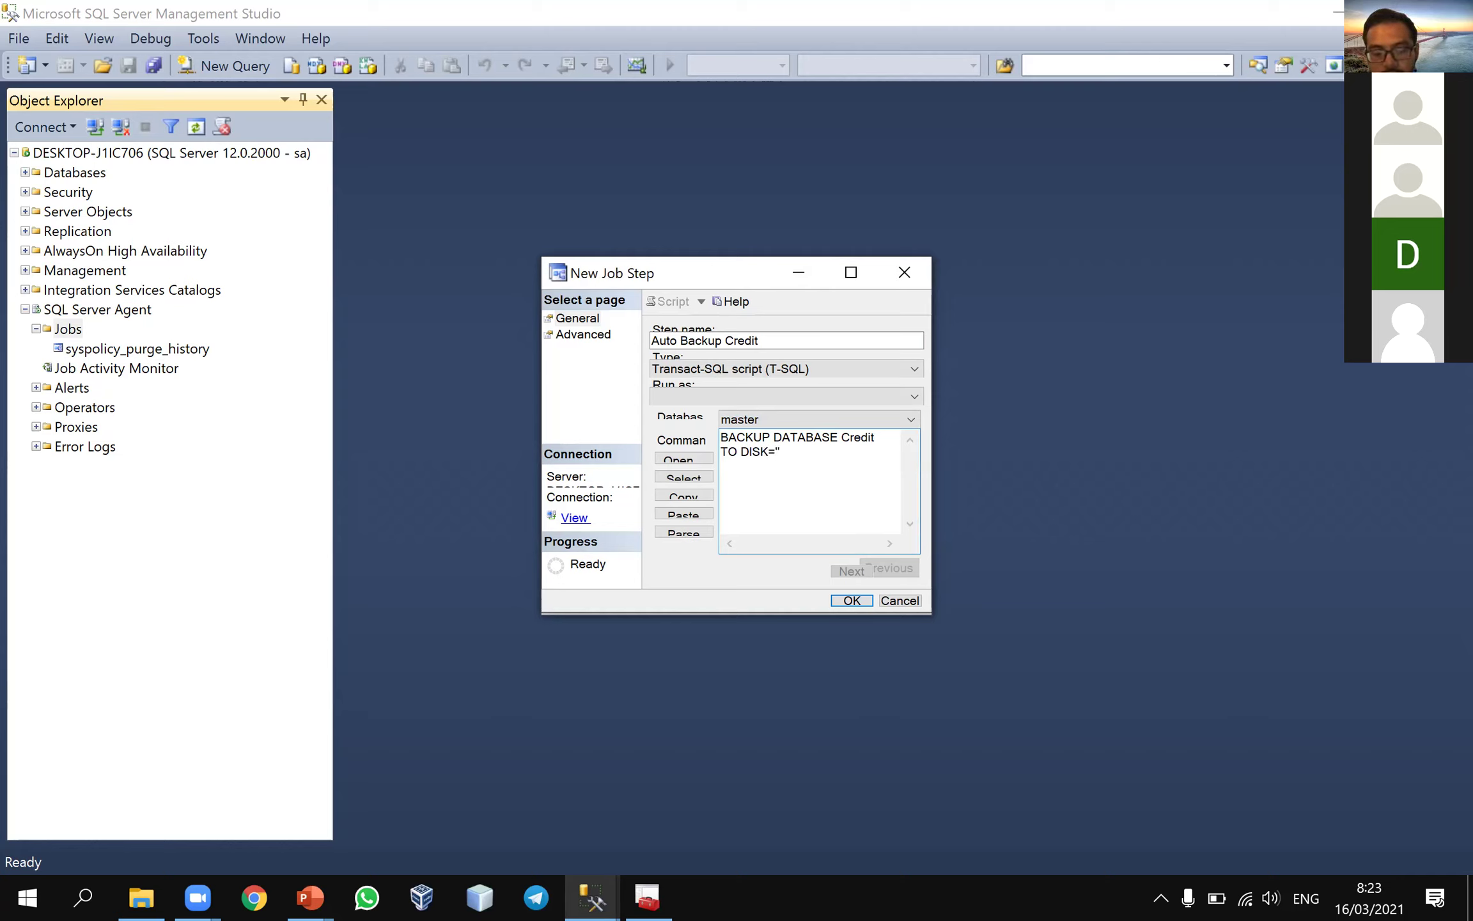
{"action": "key", "text": "ctrl+v"}
{"action": "type", "text": "\\"}
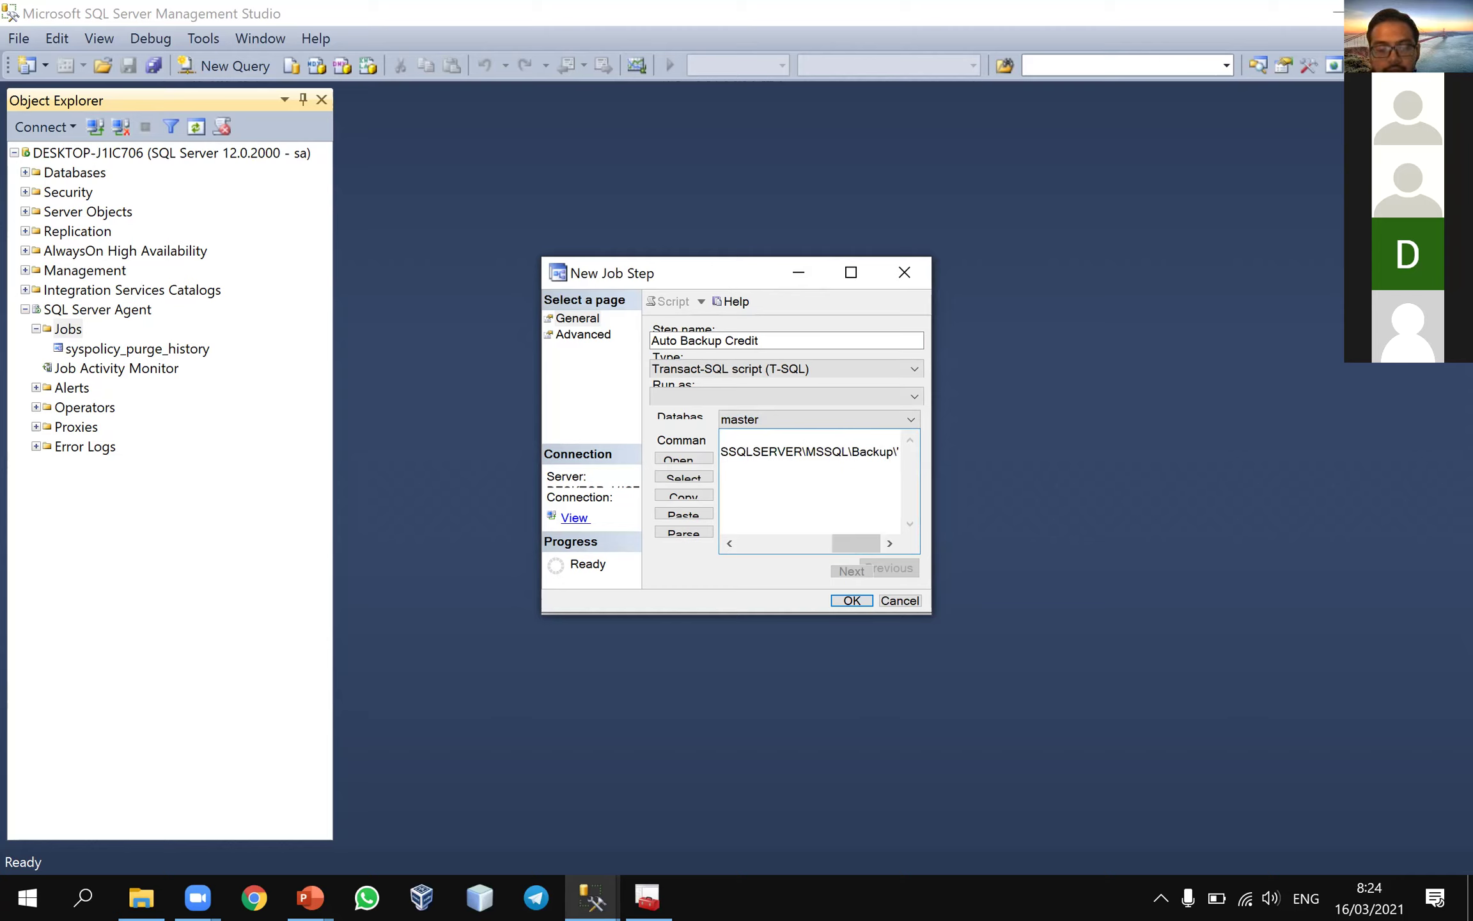
- Complete the backup path with the file name bdCredit.bak, end the command with GO, and save the job step
{"action": "type", "text": "BDcREDIT"}
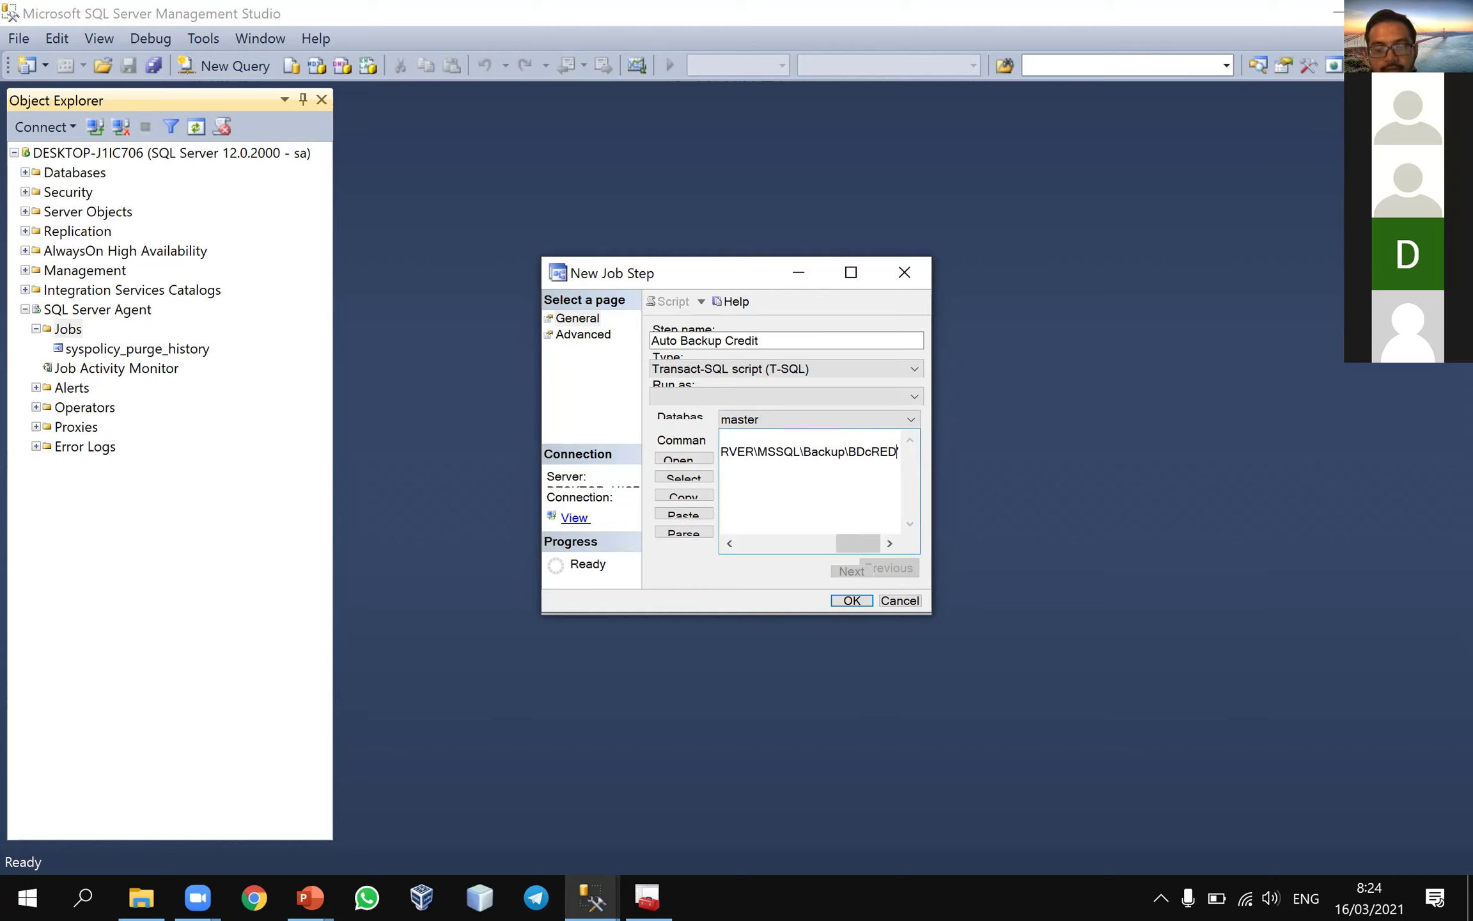
{"action": "key", "text": "BackSpace"}
{"action": "key", "text": "BackSpace"}
{"action": "key", "text": "BackSpace"}
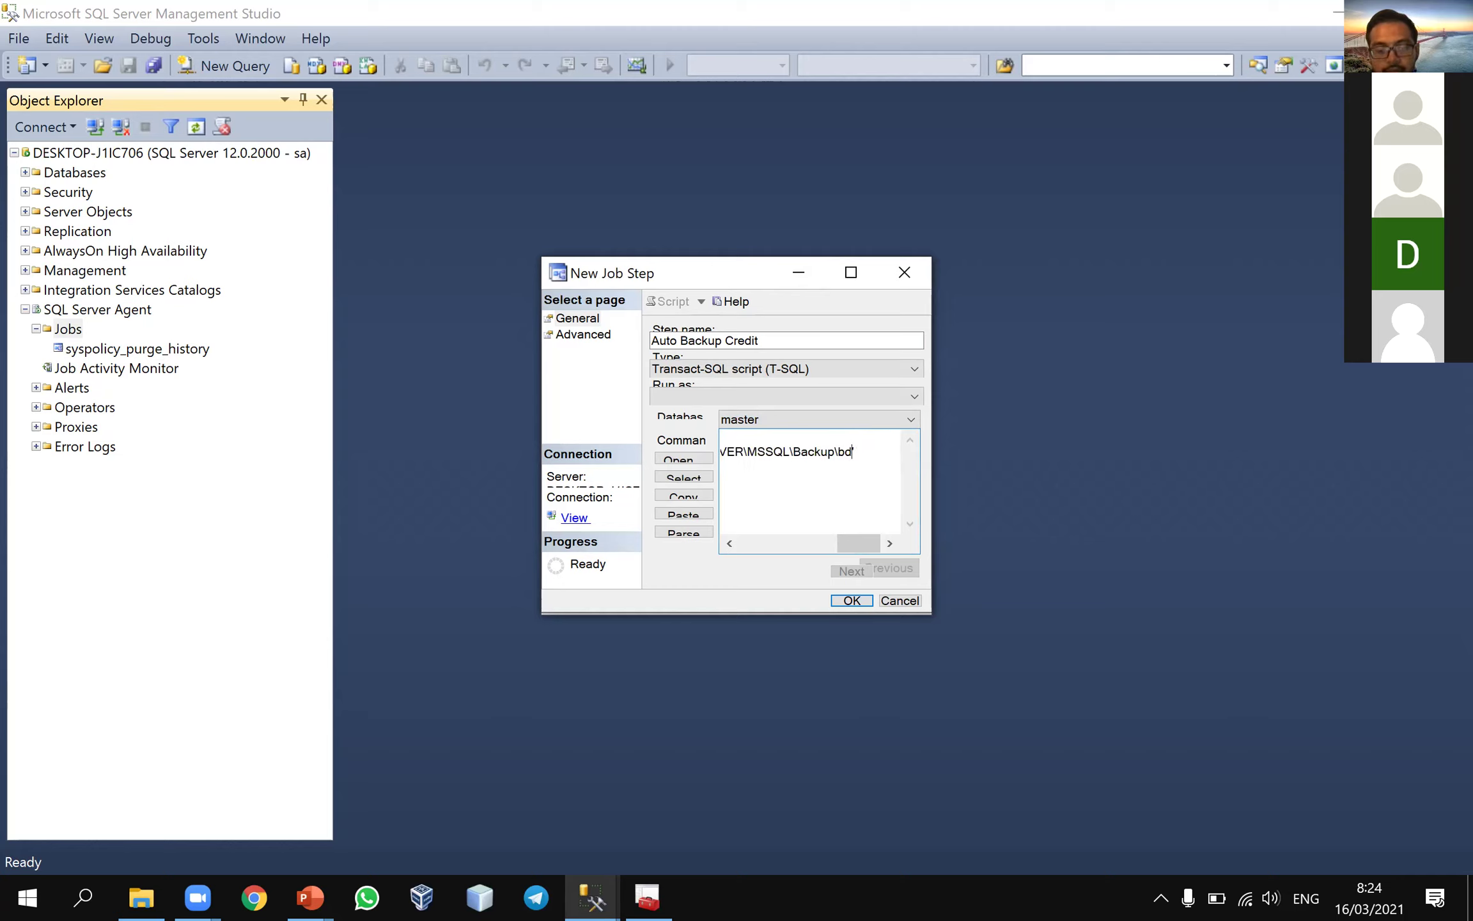
{"action": "type", "text": "dCredit.bak"}
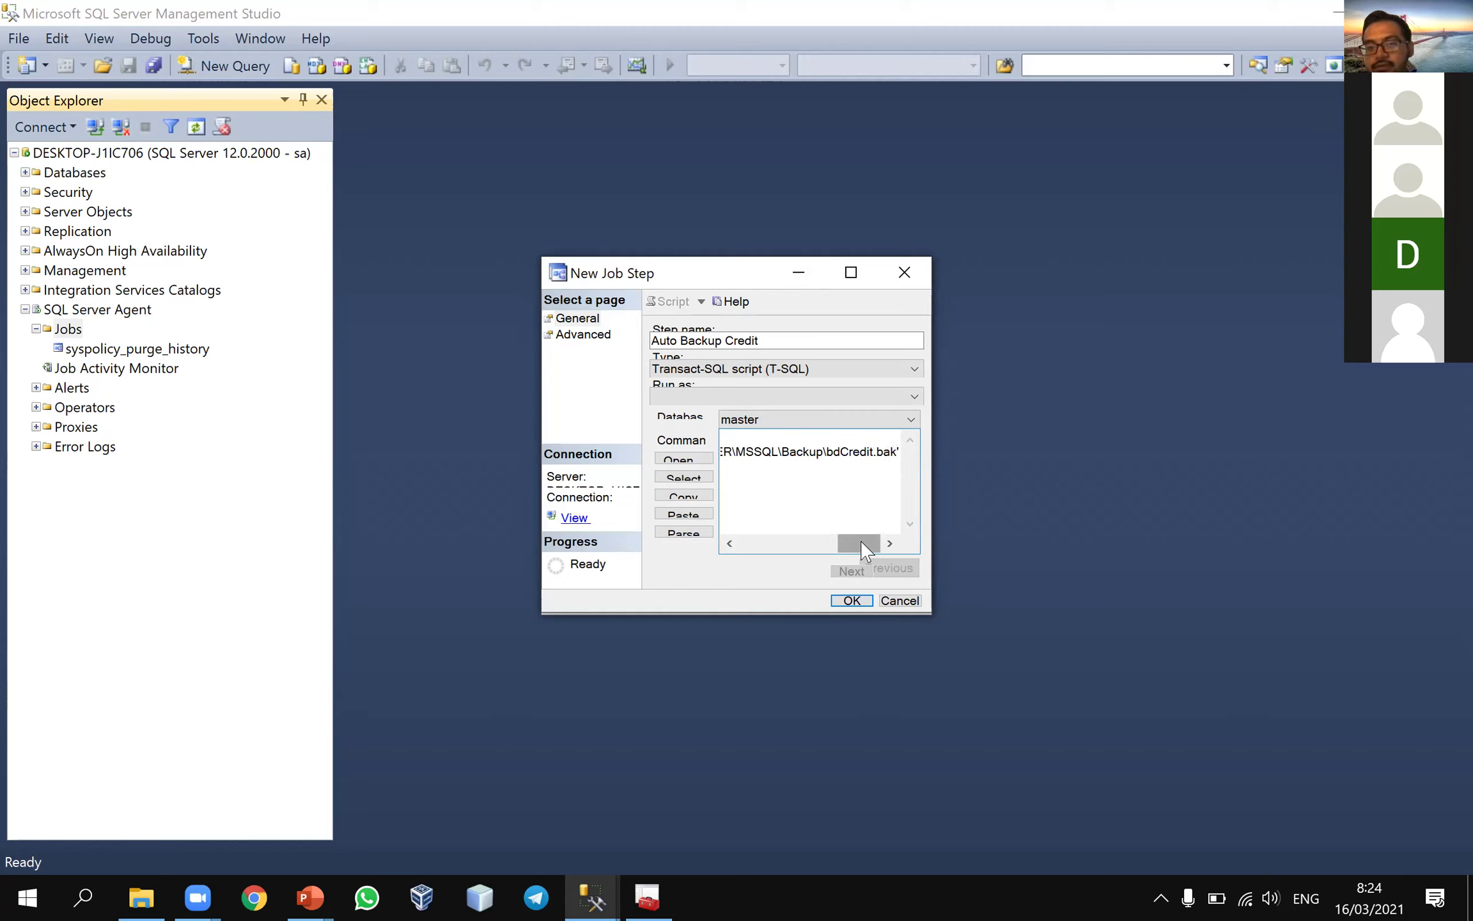
{"action": "key", "text": "Return"}
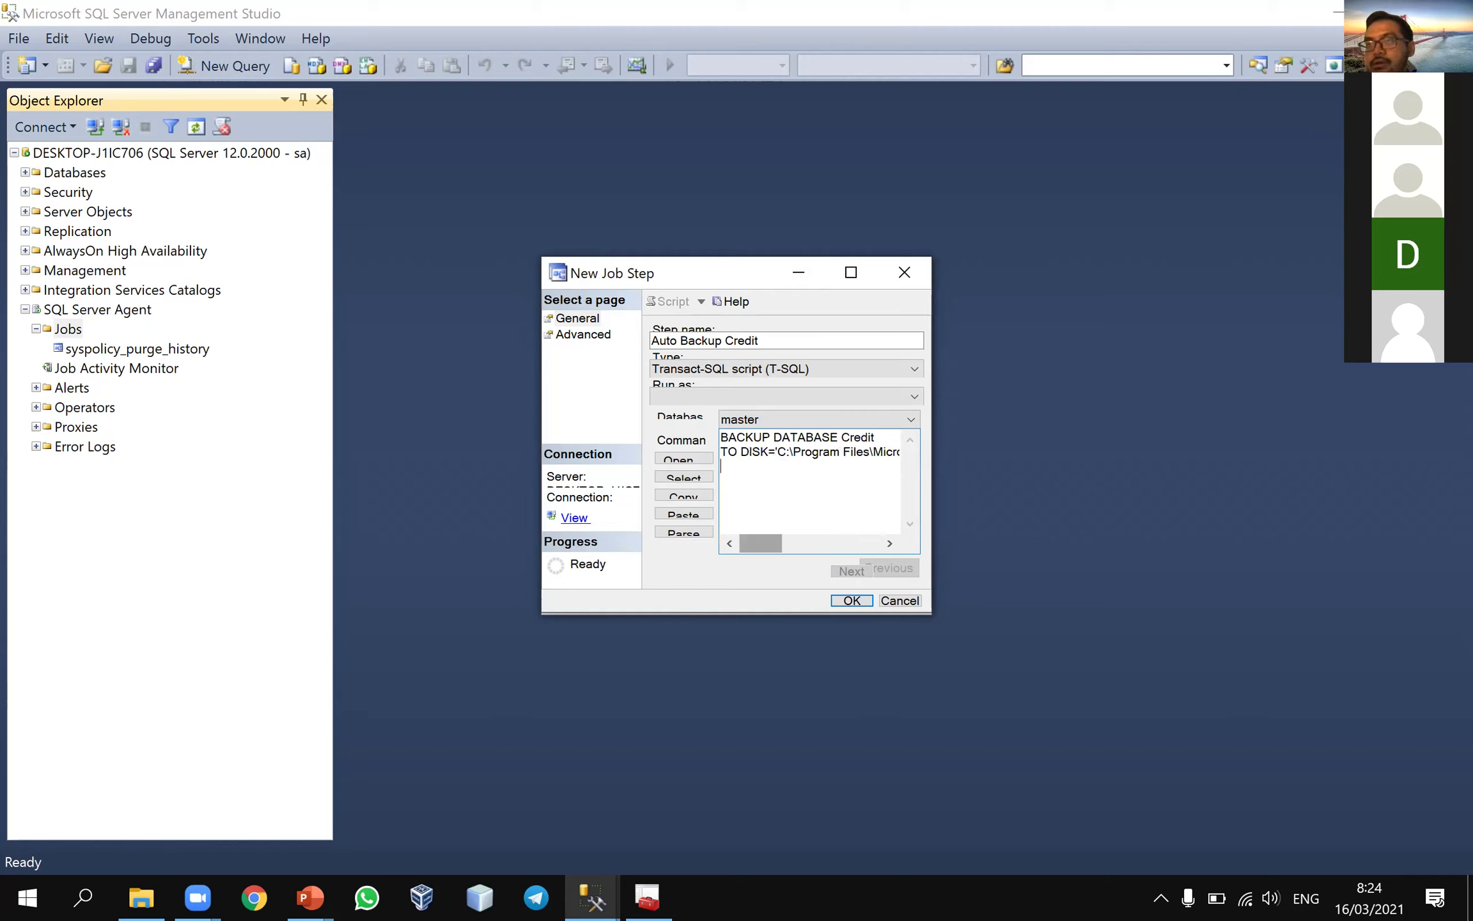
{"action": "type", "text": "HG"}
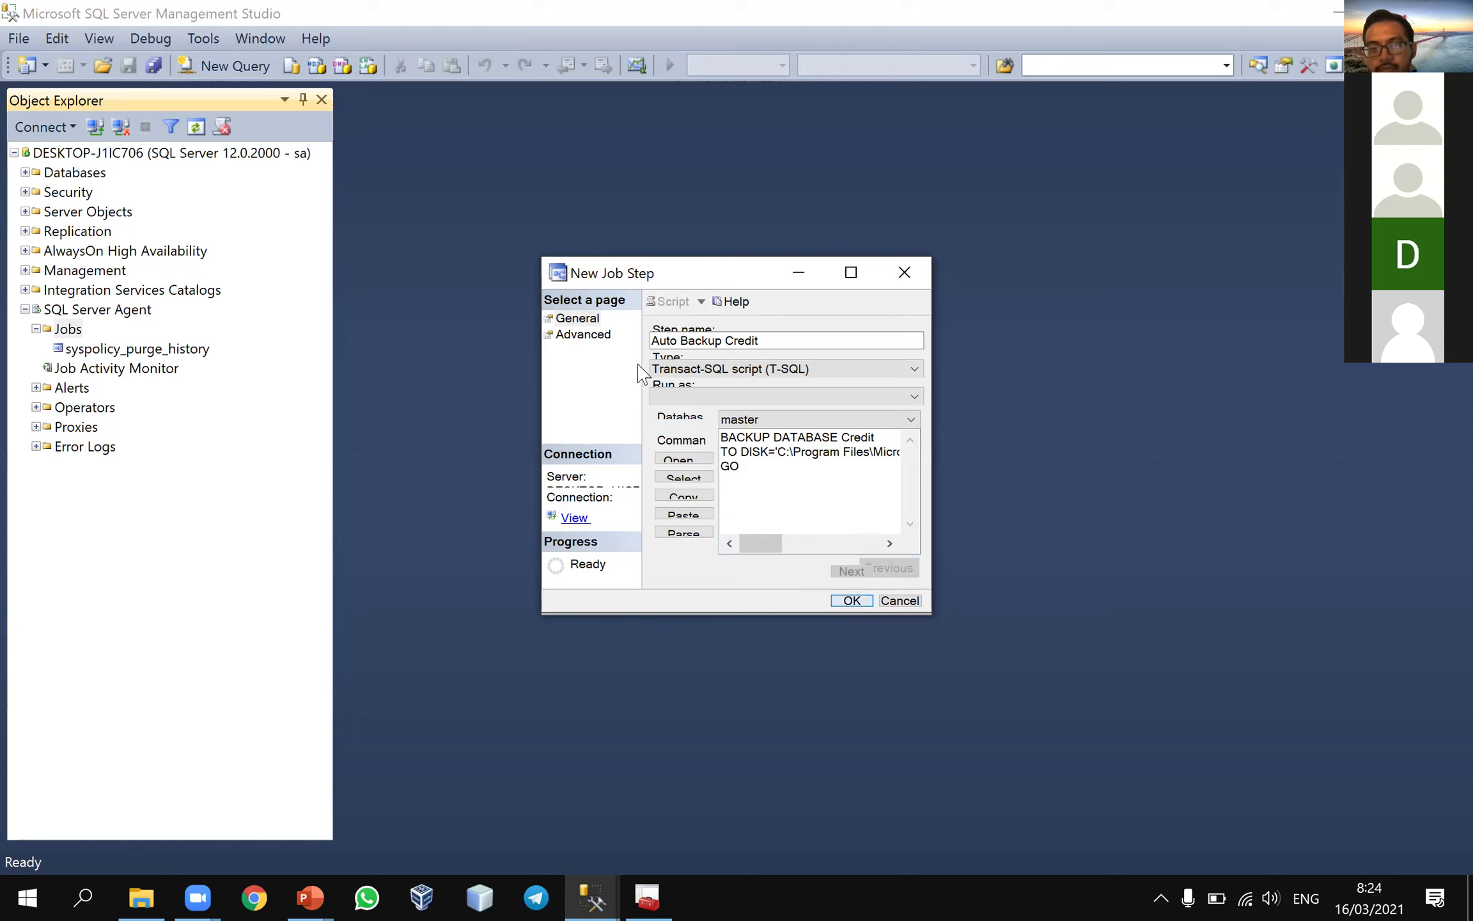
{"action": "left_click", "coordinate": [842, 603]}
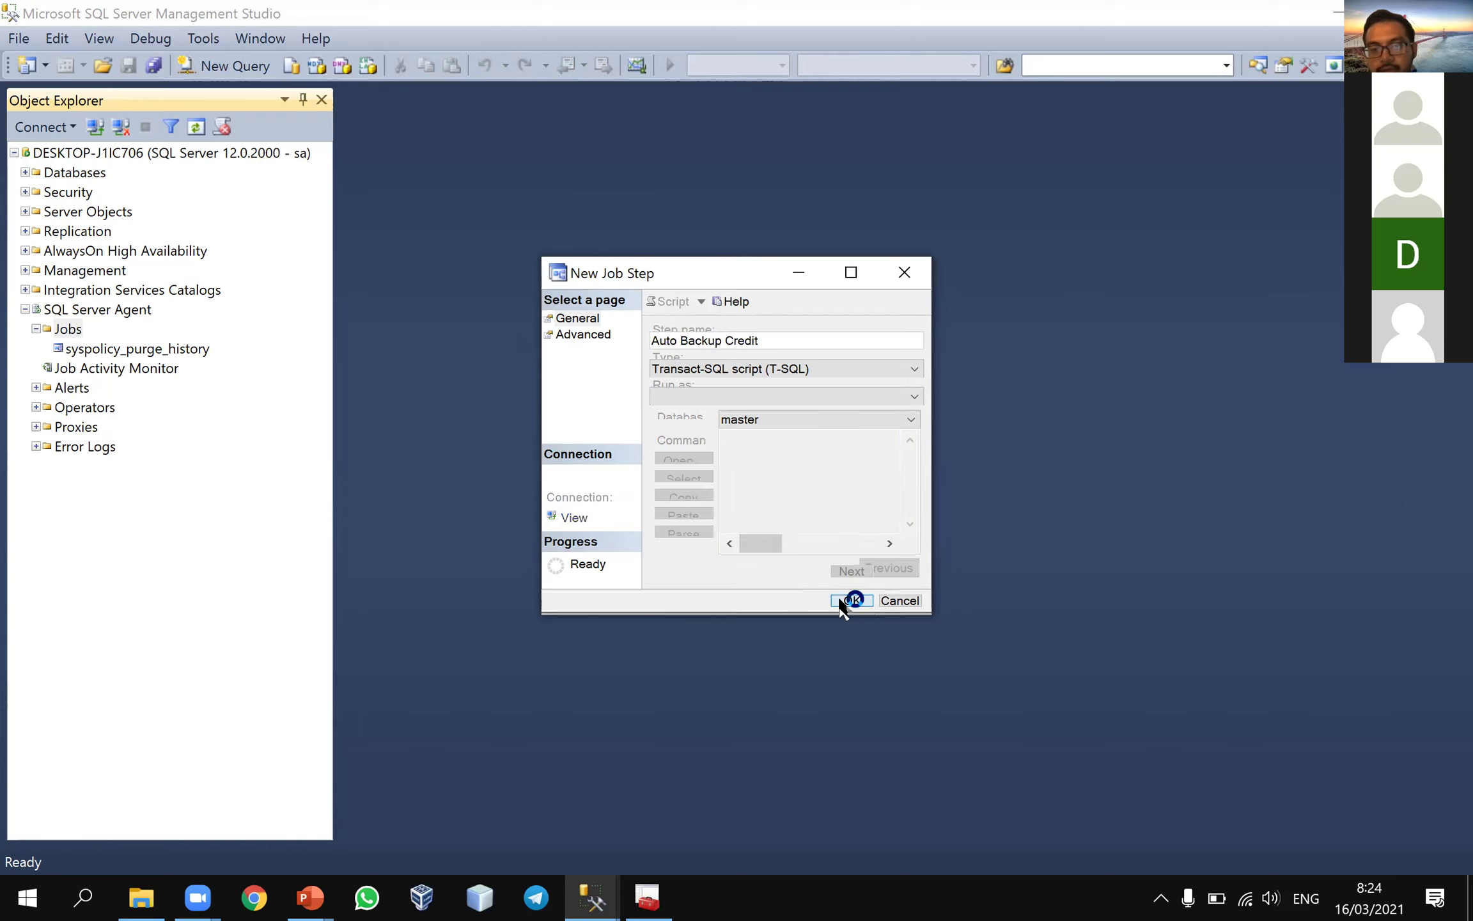
- Add a new schedule to the job and name it Backup Mingguan
{"action": "left_click", "coordinate": [579, 343]}
{"action": "left_click", "coordinate": [582, 353]}
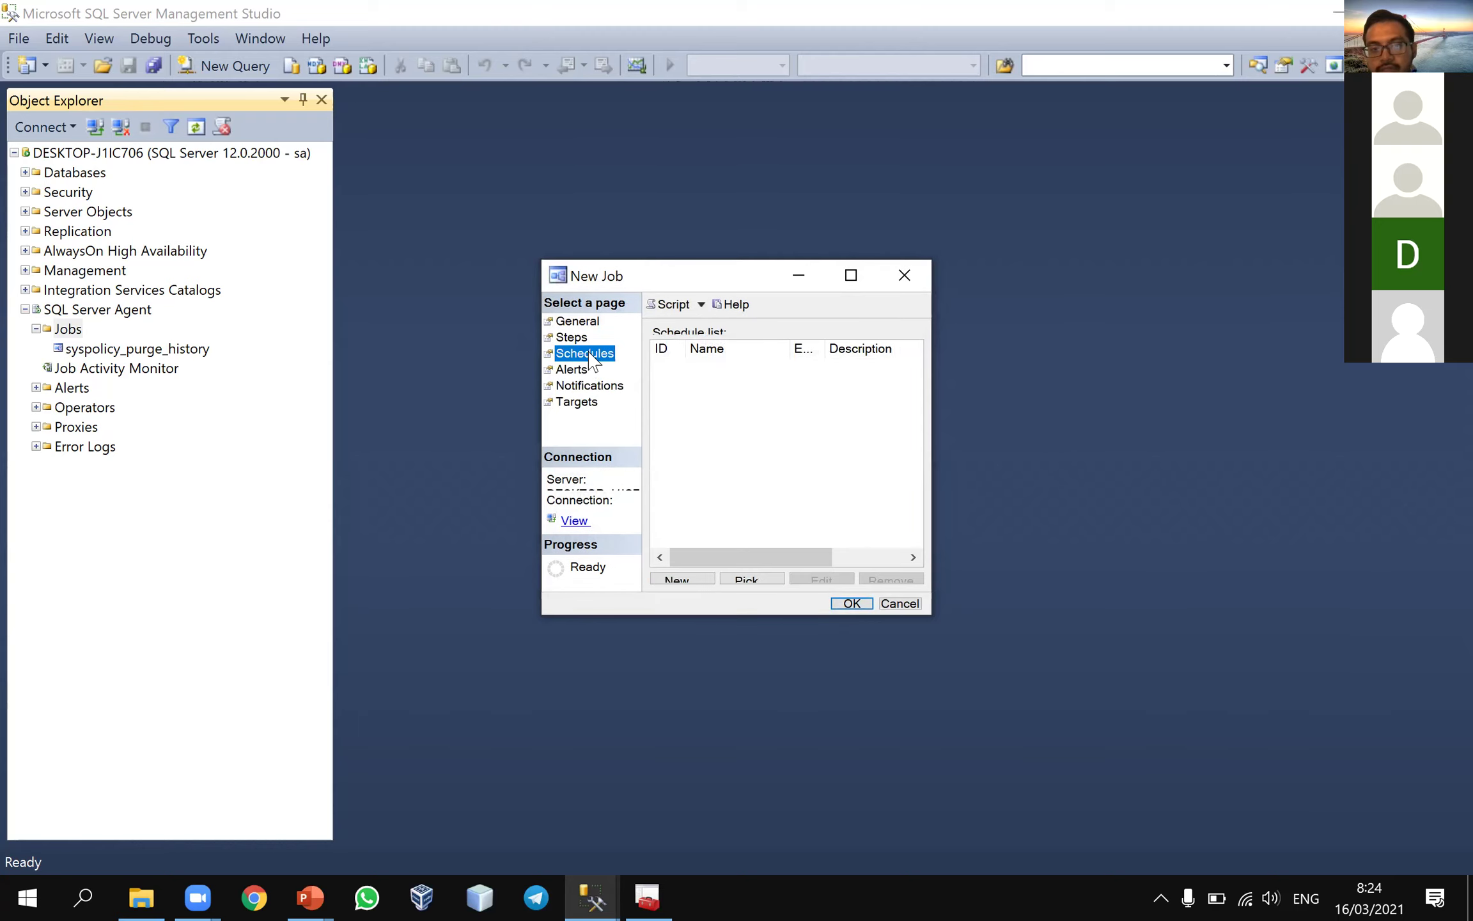
{"action": "left_click", "coordinate": [681, 582]}
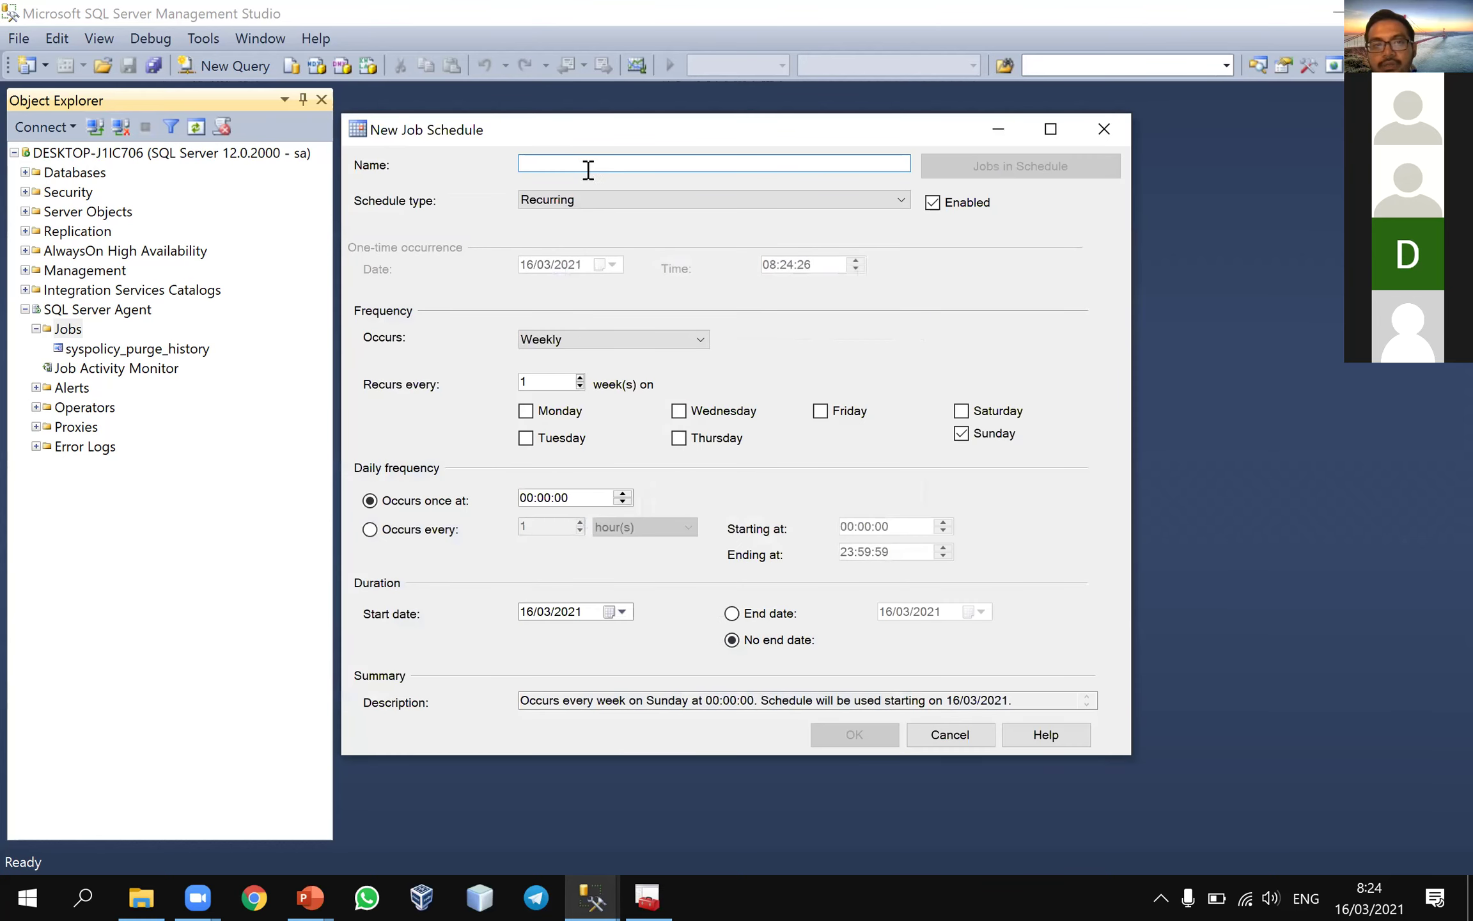
{"action": "type", "text": "bA"}
{"action": "key", "text": "BackSpace"}
{"action": "key", "text": "BackSpace"}
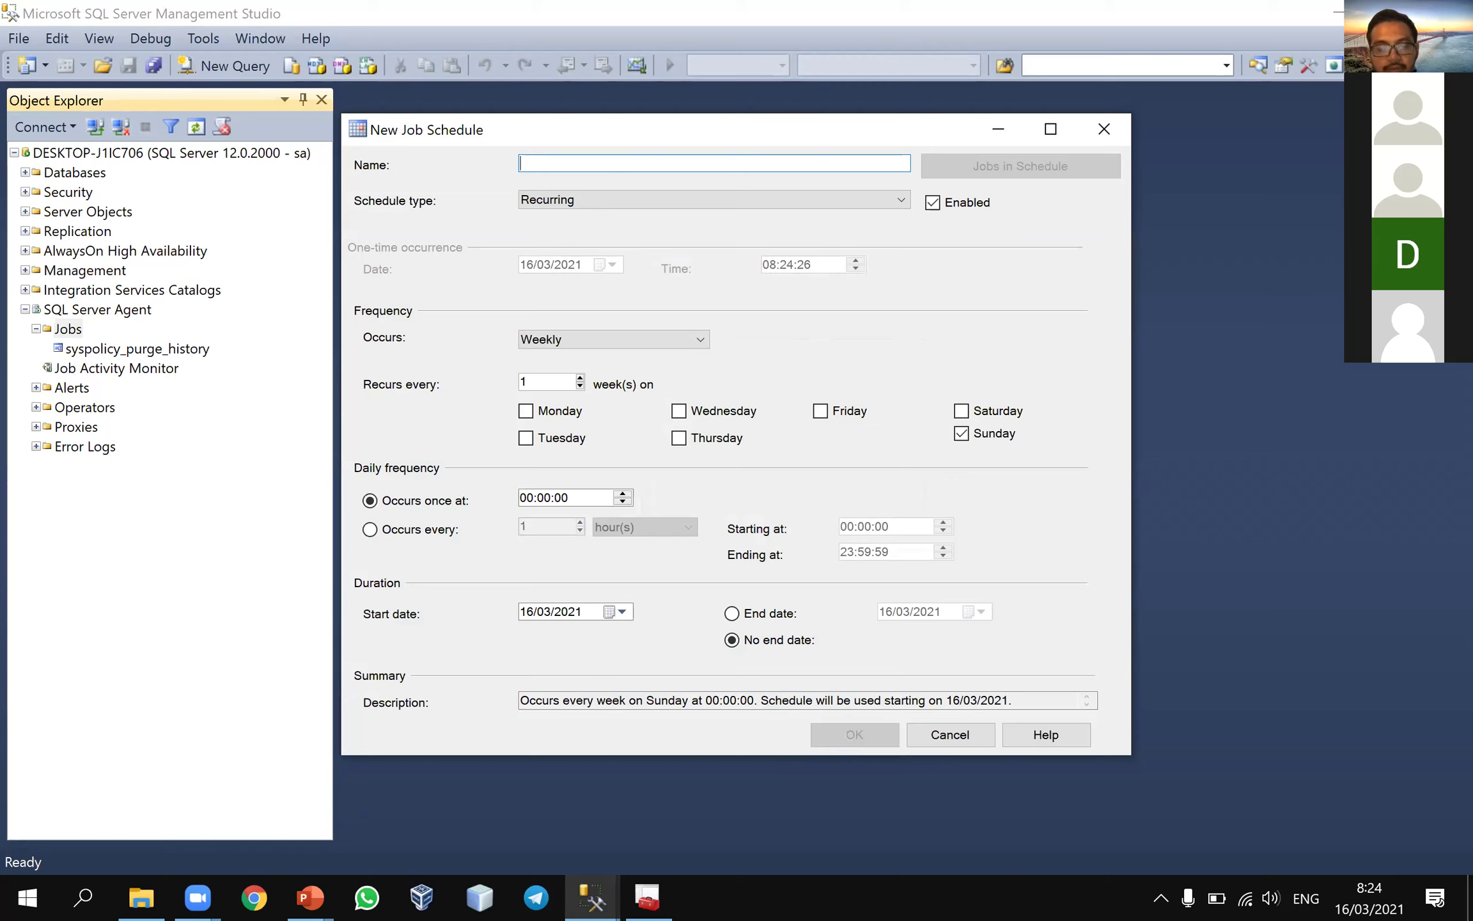
{"action": "type", "text": "Ba"}
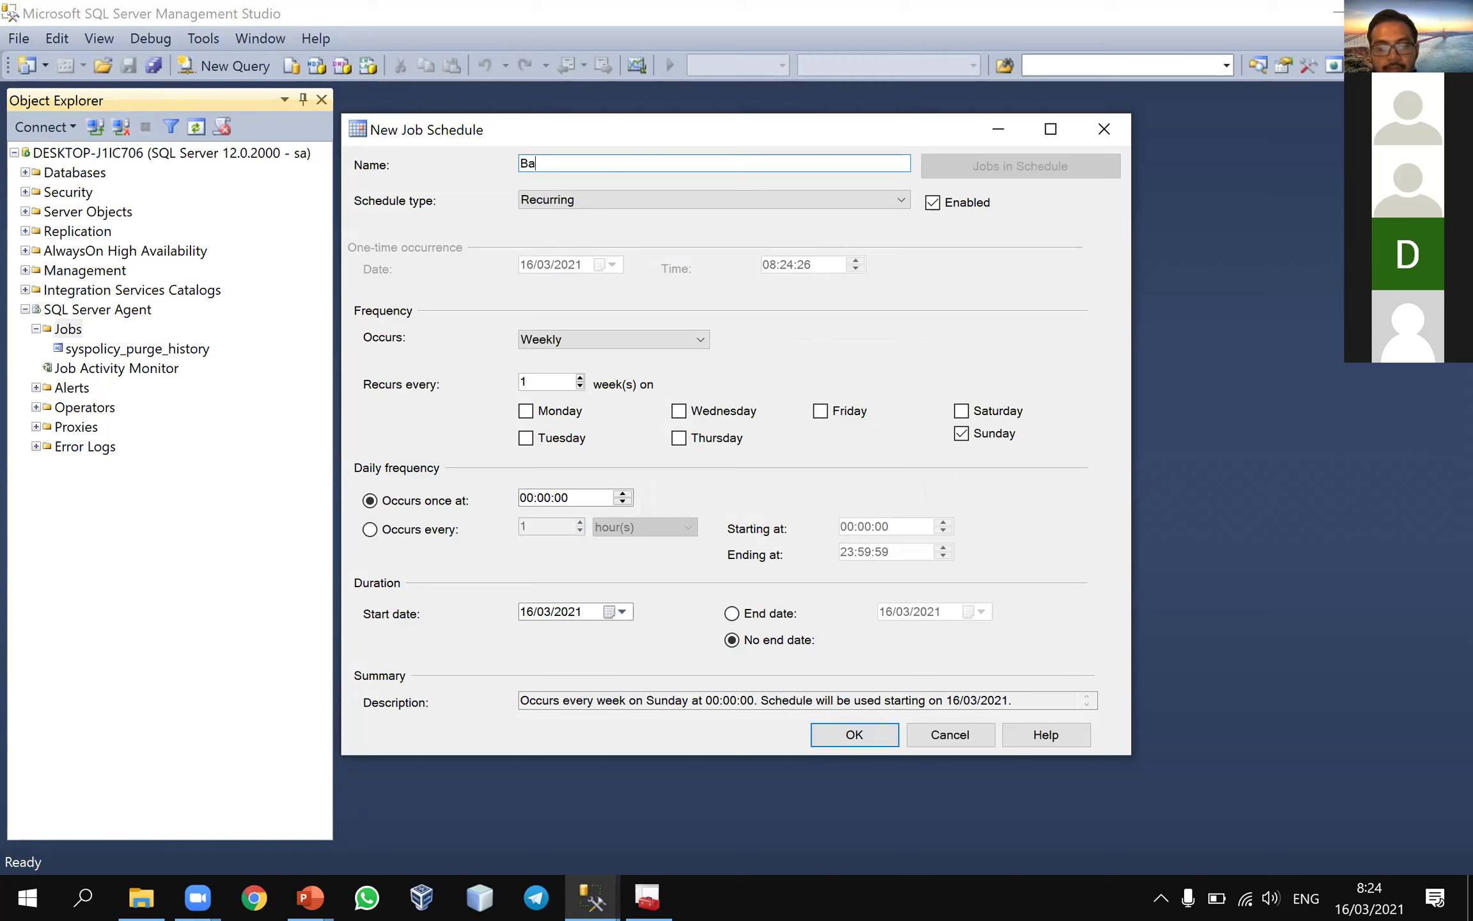
{"action": "type", "text": "ckup Mingguan"}
- Add Friday to the weekly schedule, set it to occur once at 23:00:00, and save the schedule and the job
{"action": "left_click", "coordinate": [870, 413]}
{"action": "left_click", "coordinate": [523, 498]}
{"action": "type", "text": "23"}
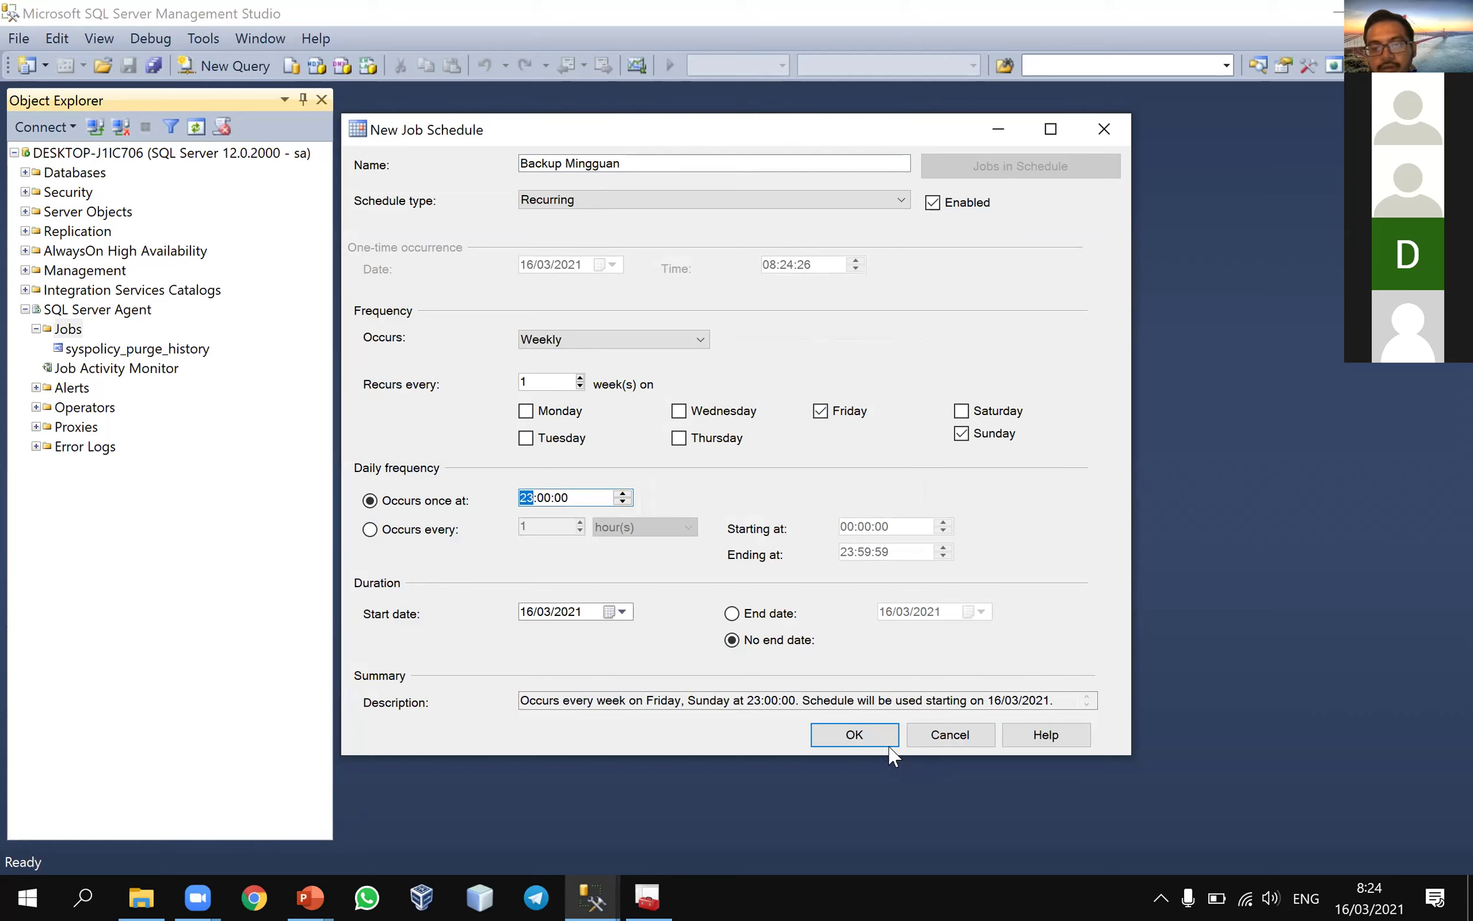
{"action": "left_click", "coordinate": [856, 735]}
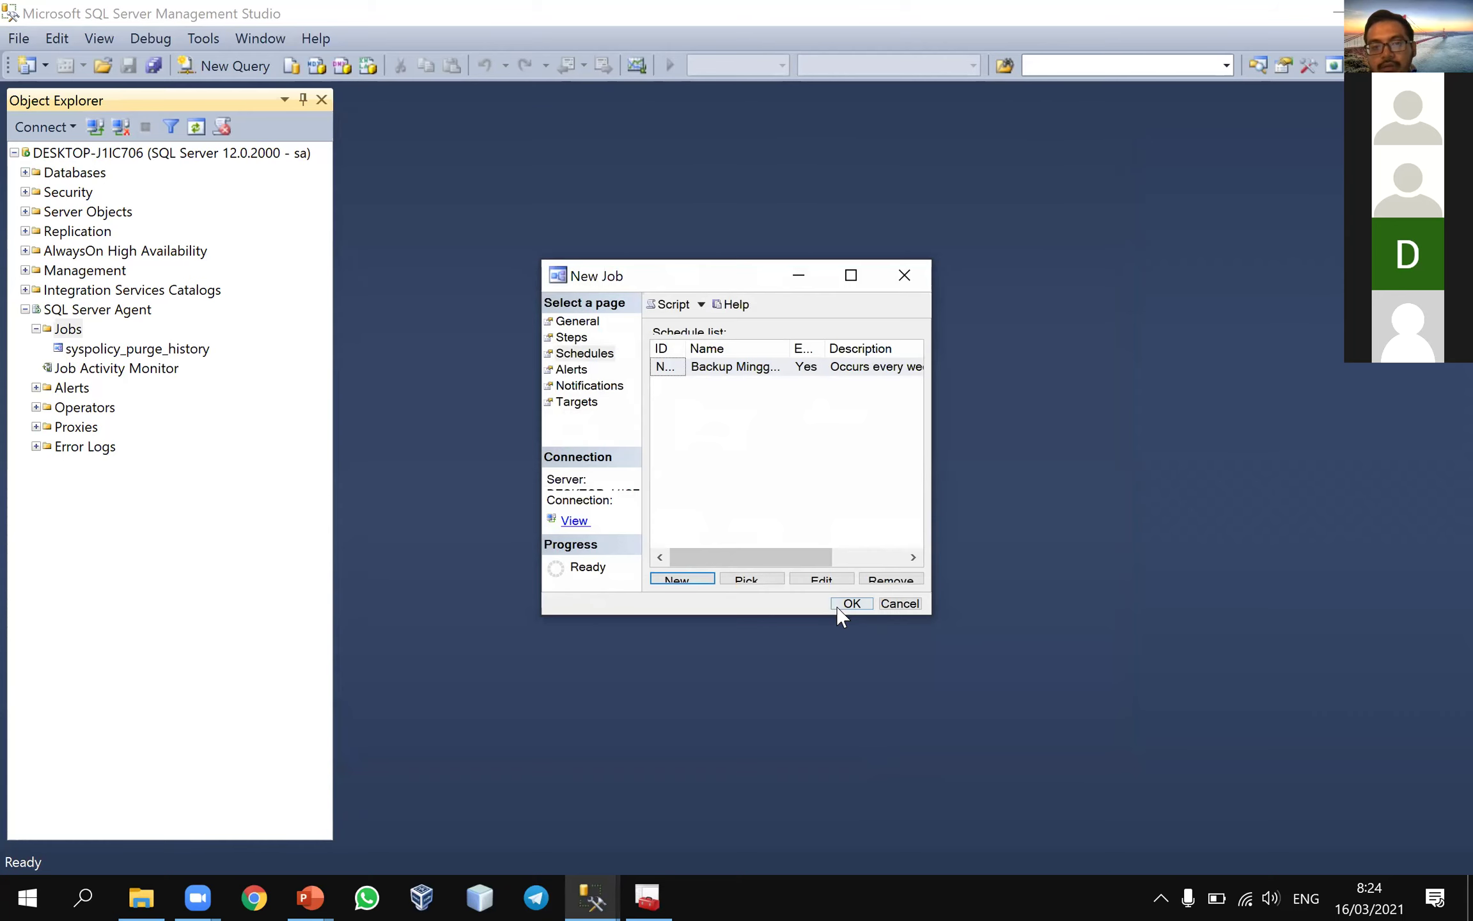
{"action": "left_click", "coordinate": [851, 604]}
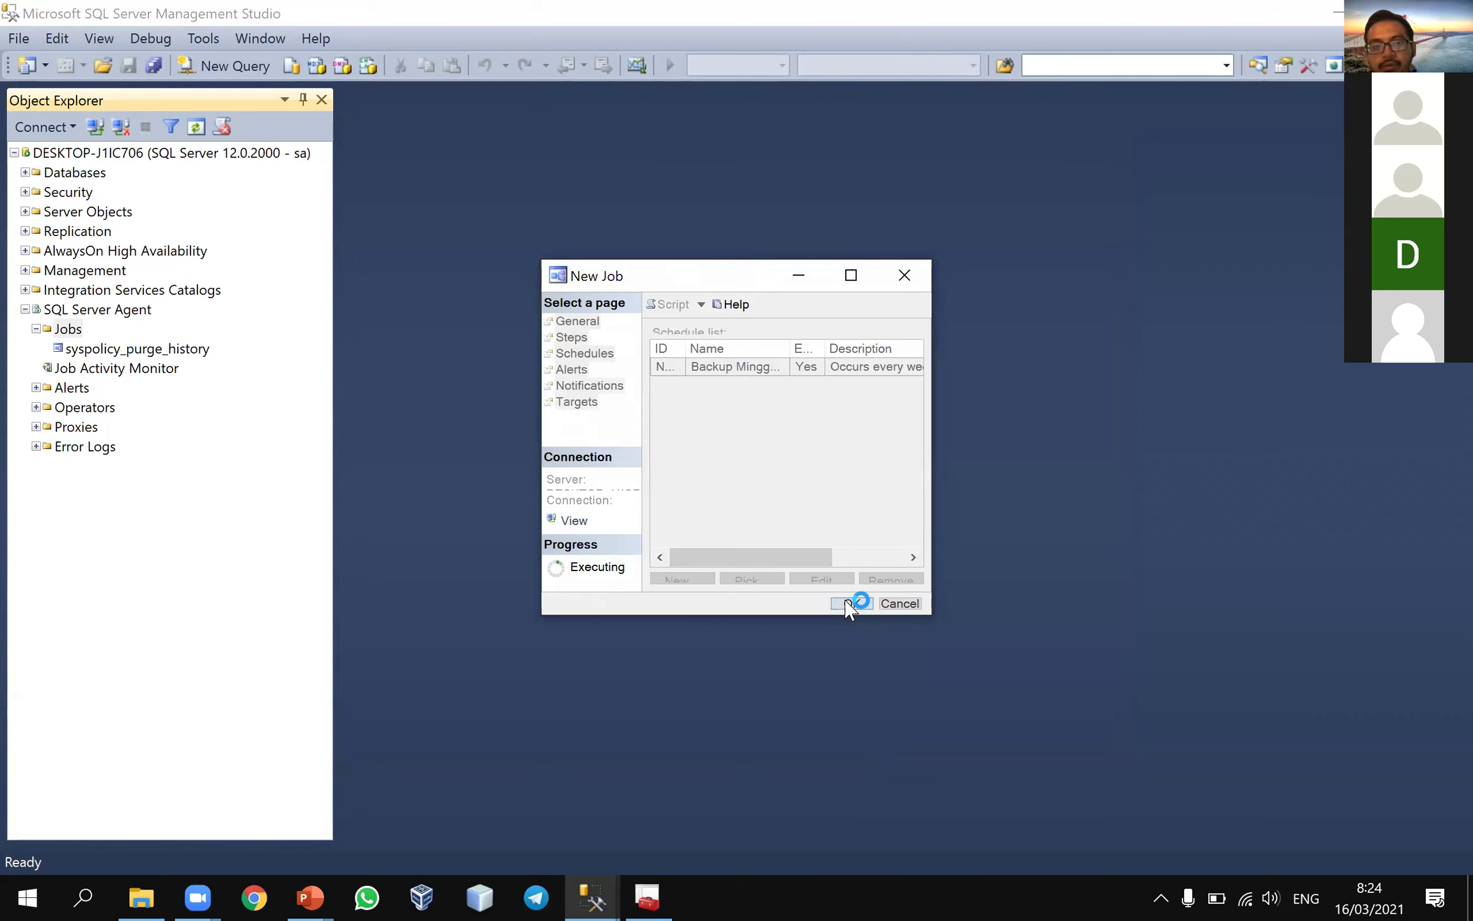
- Start the new Auto Backup Credit job and close its start report
{"action": "right_click", "coordinate": [155, 371]}
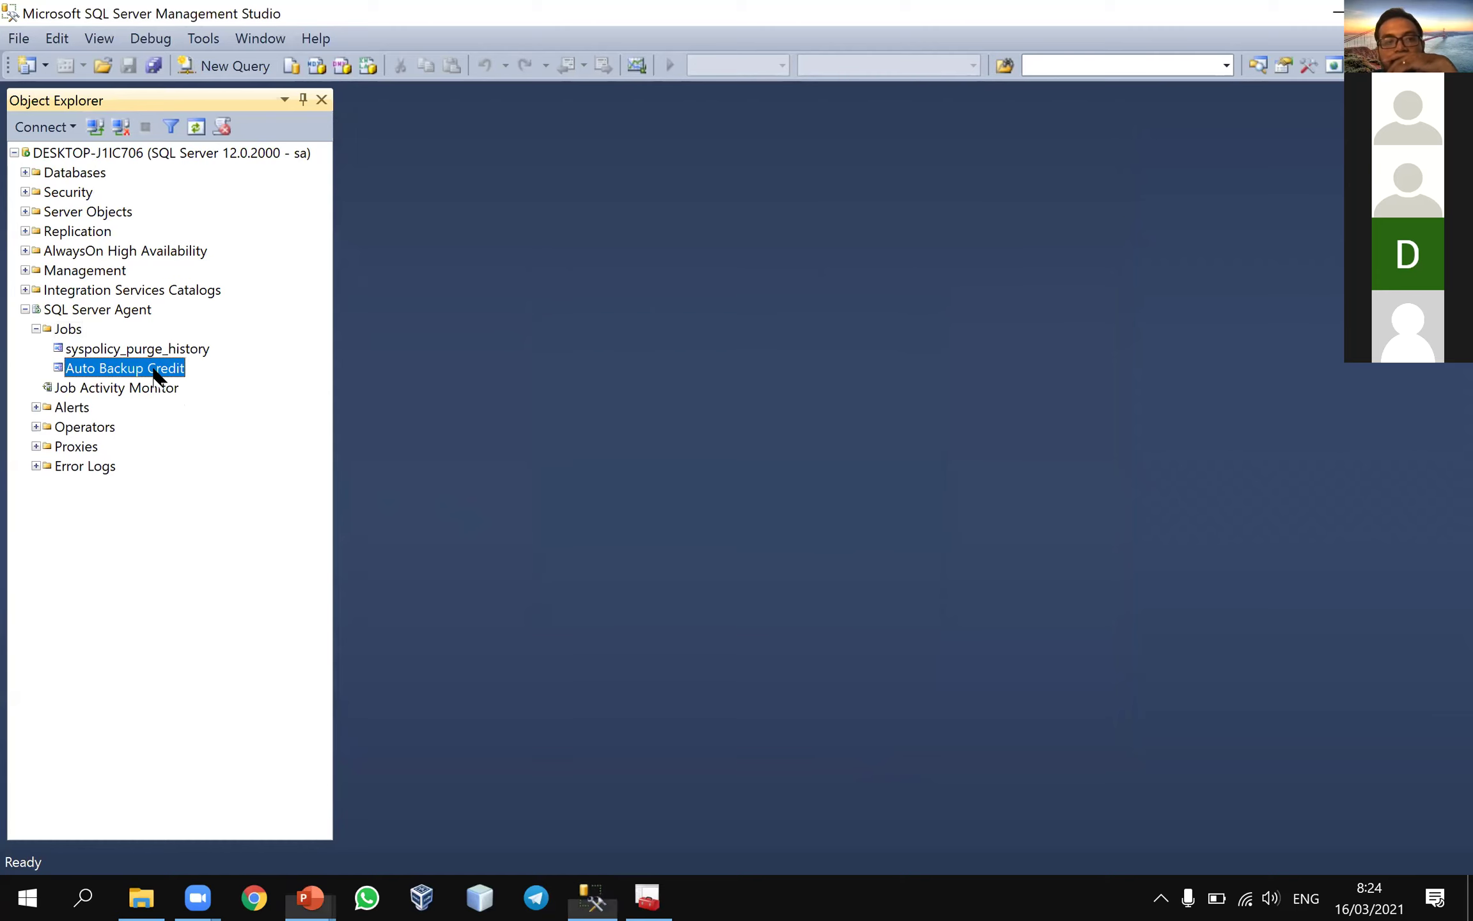
{"action": "left_click", "coordinate": [190, 407]}
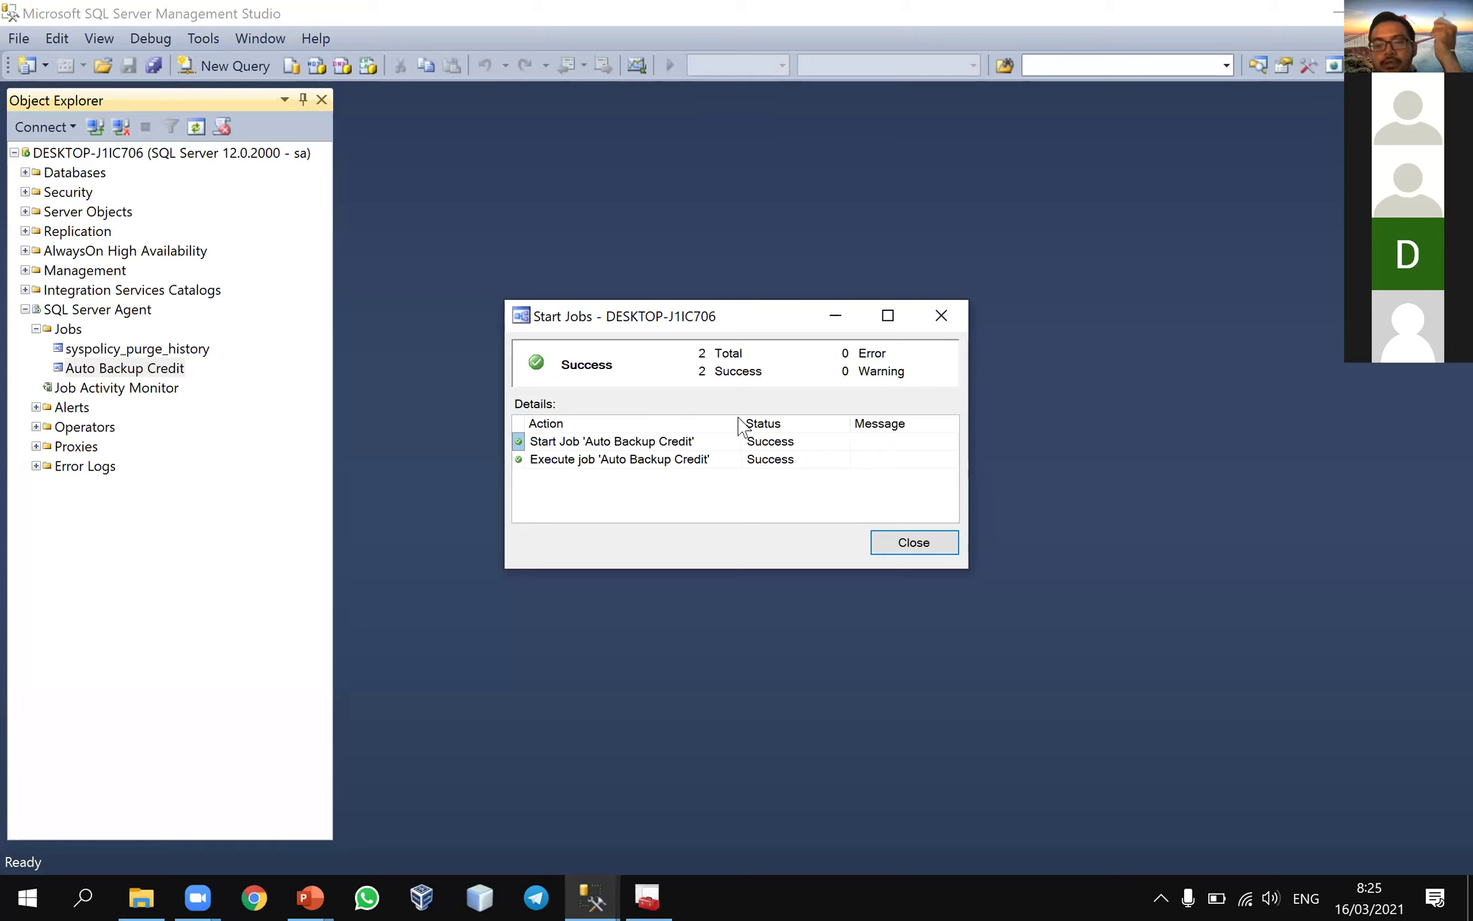
{"action": "left_click", "coordinate": [925, 544]}
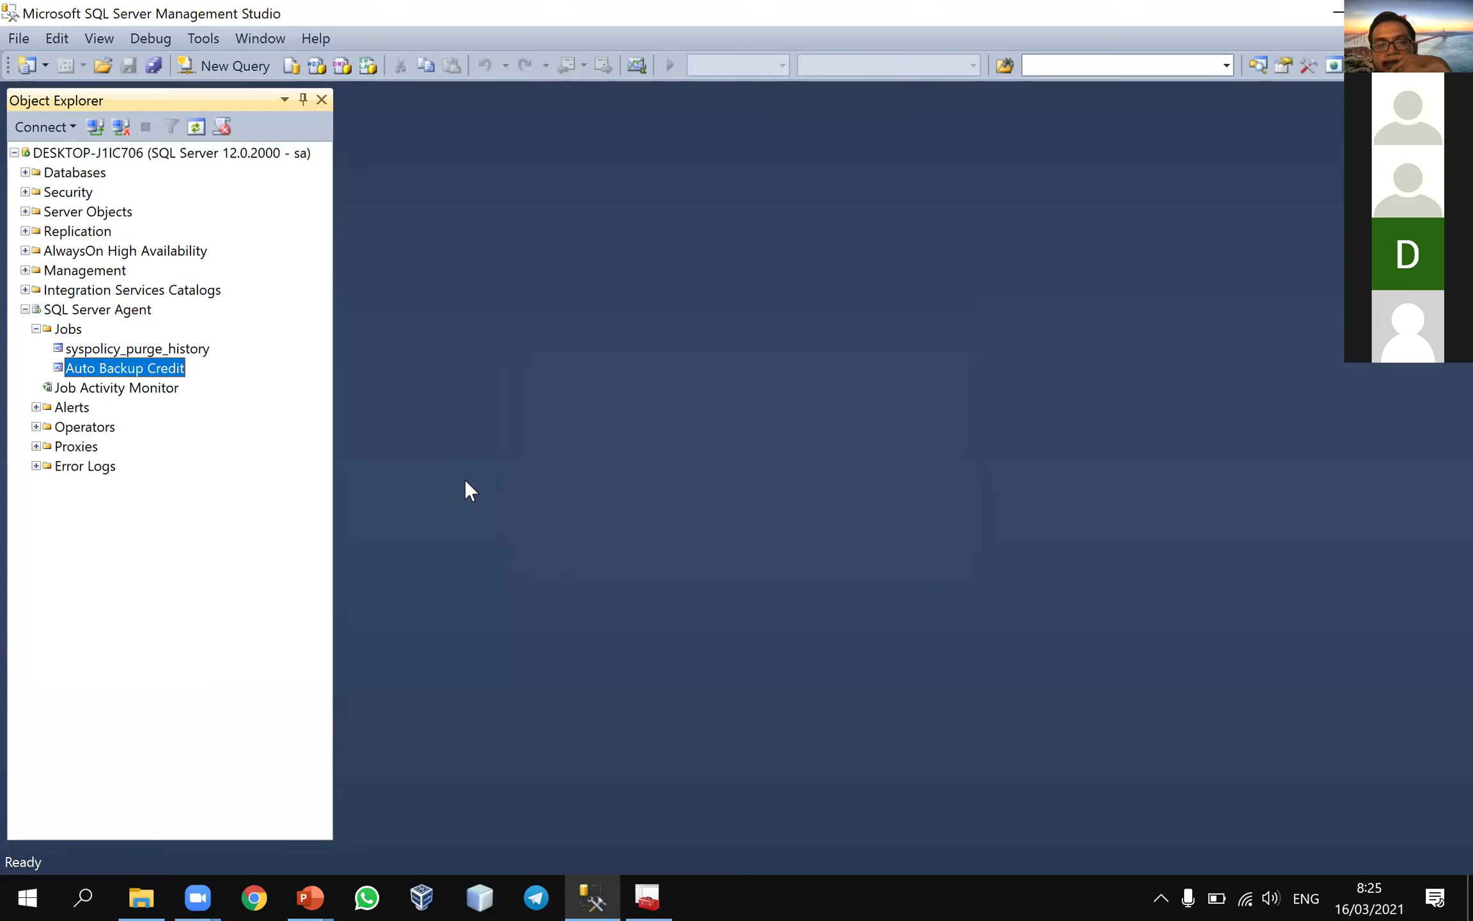